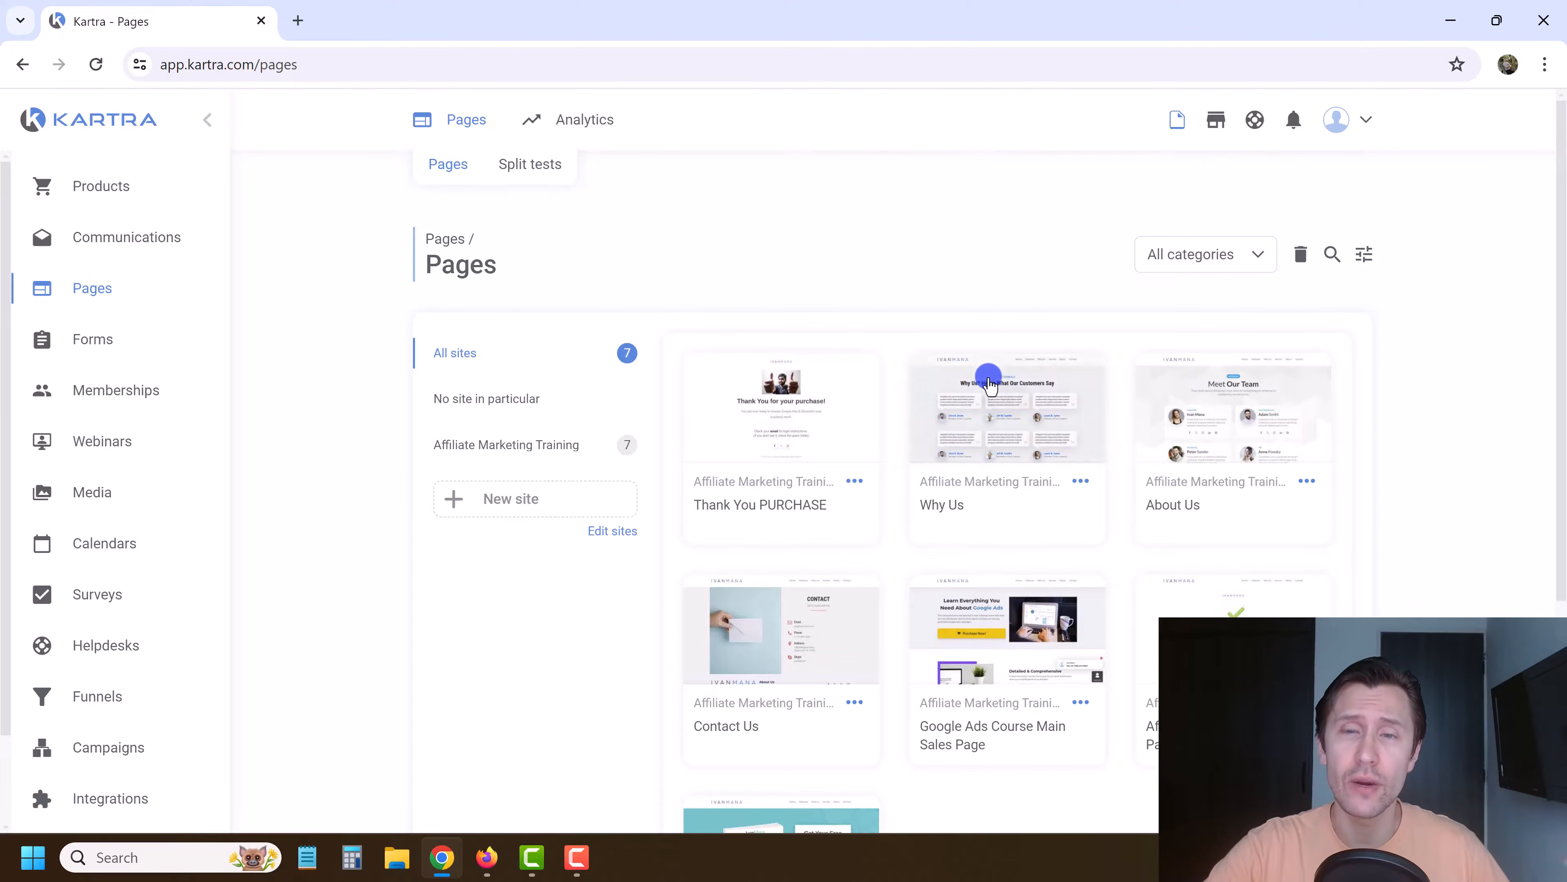
Step: Go to the Webinars section and delete the existing webinar "my webinar"
scroll(980, 574, down, 2)
mouse_move(973, 554)
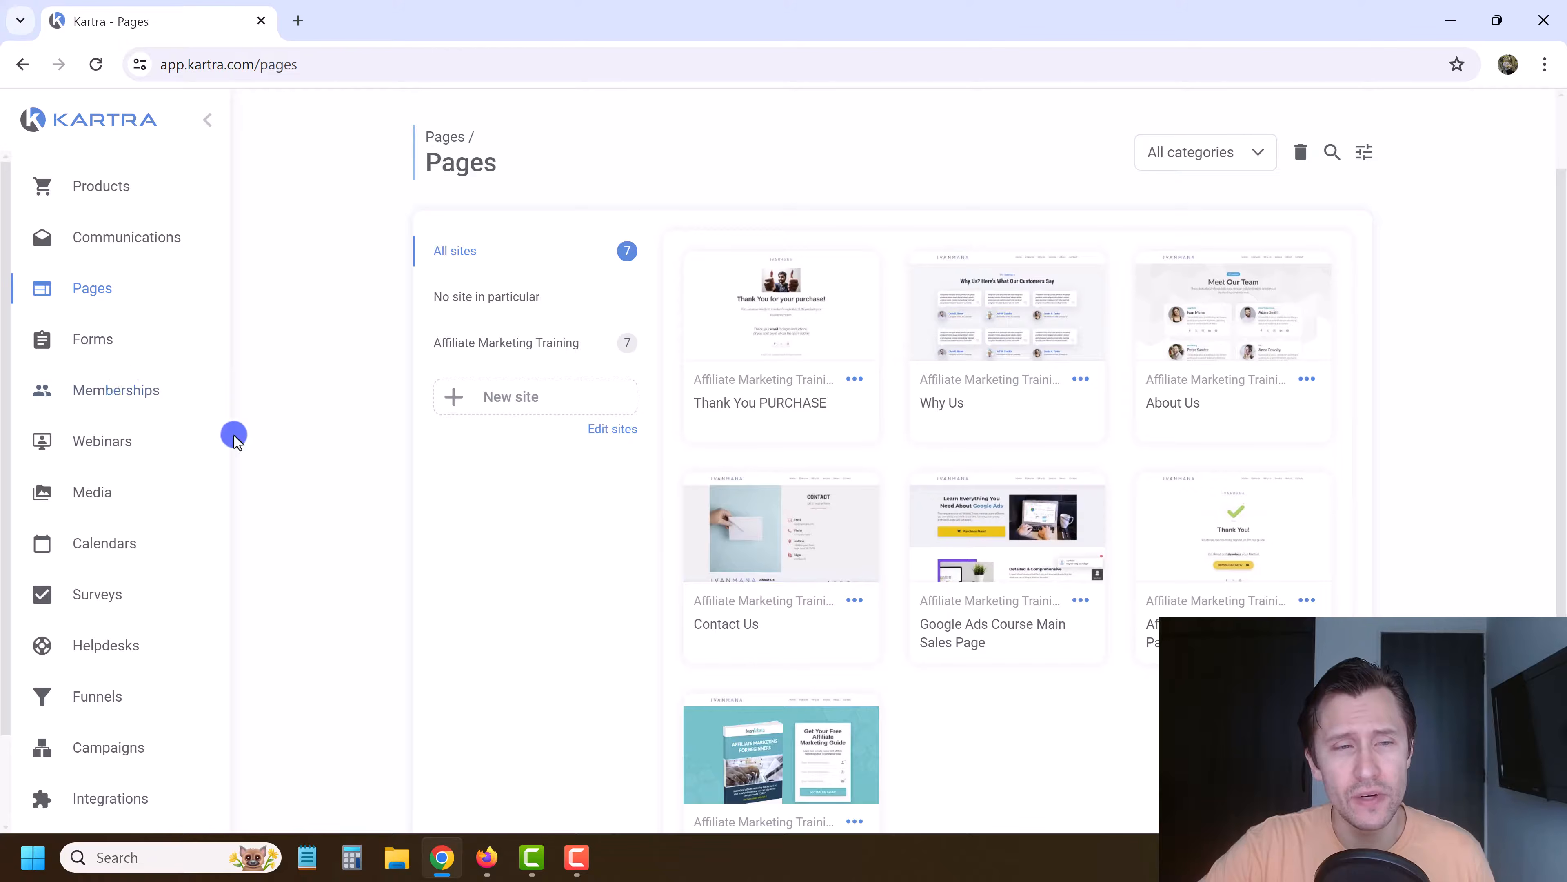
click(106, 445)
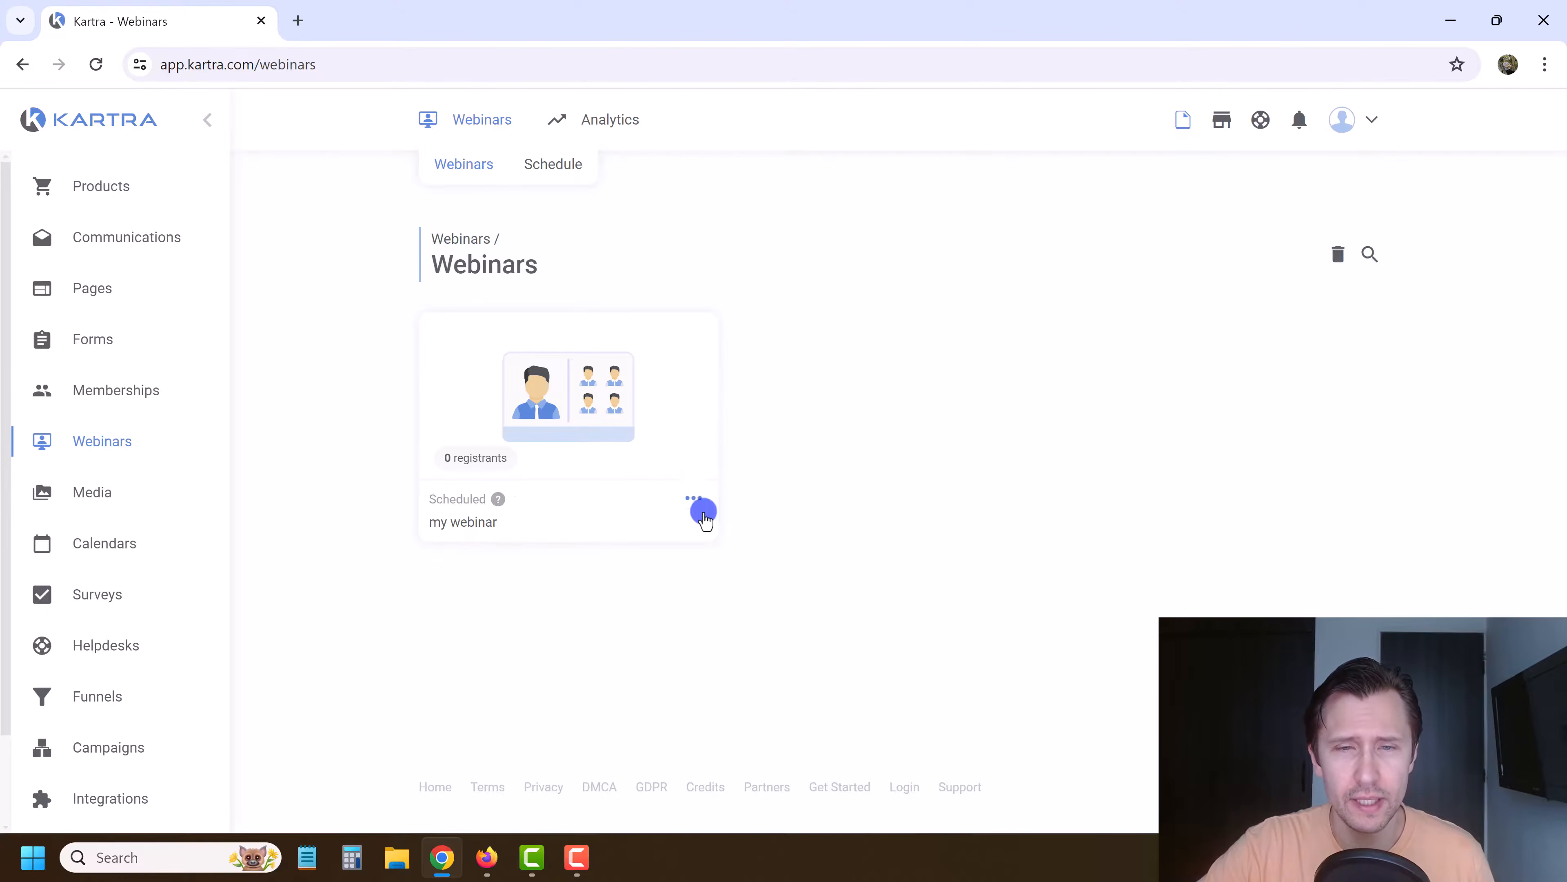
click(708, 509)
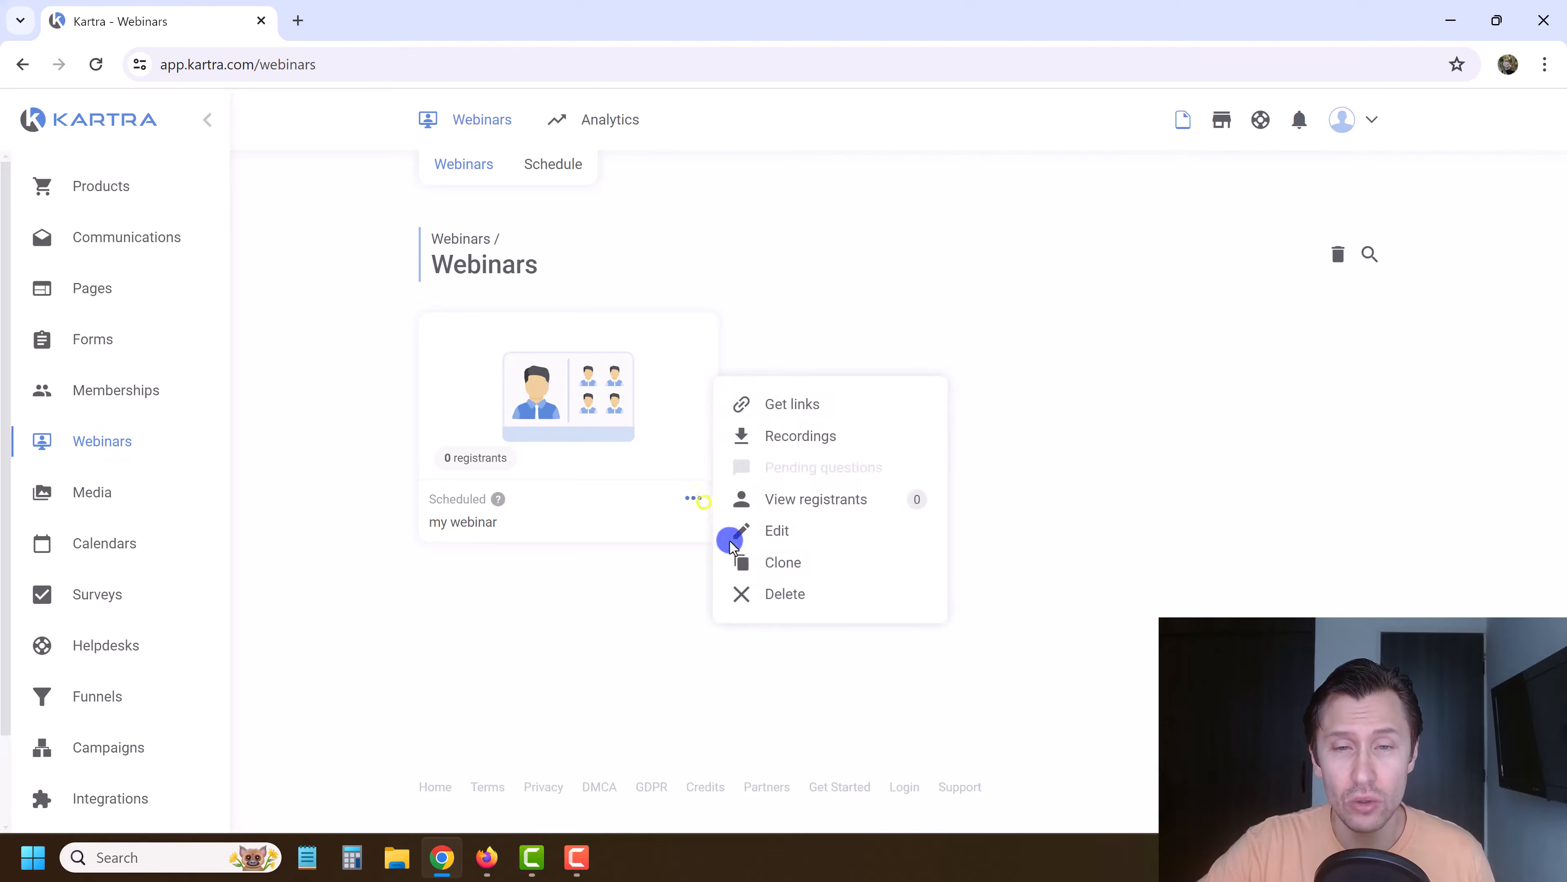
click(774, 593)
click(1085, 170)
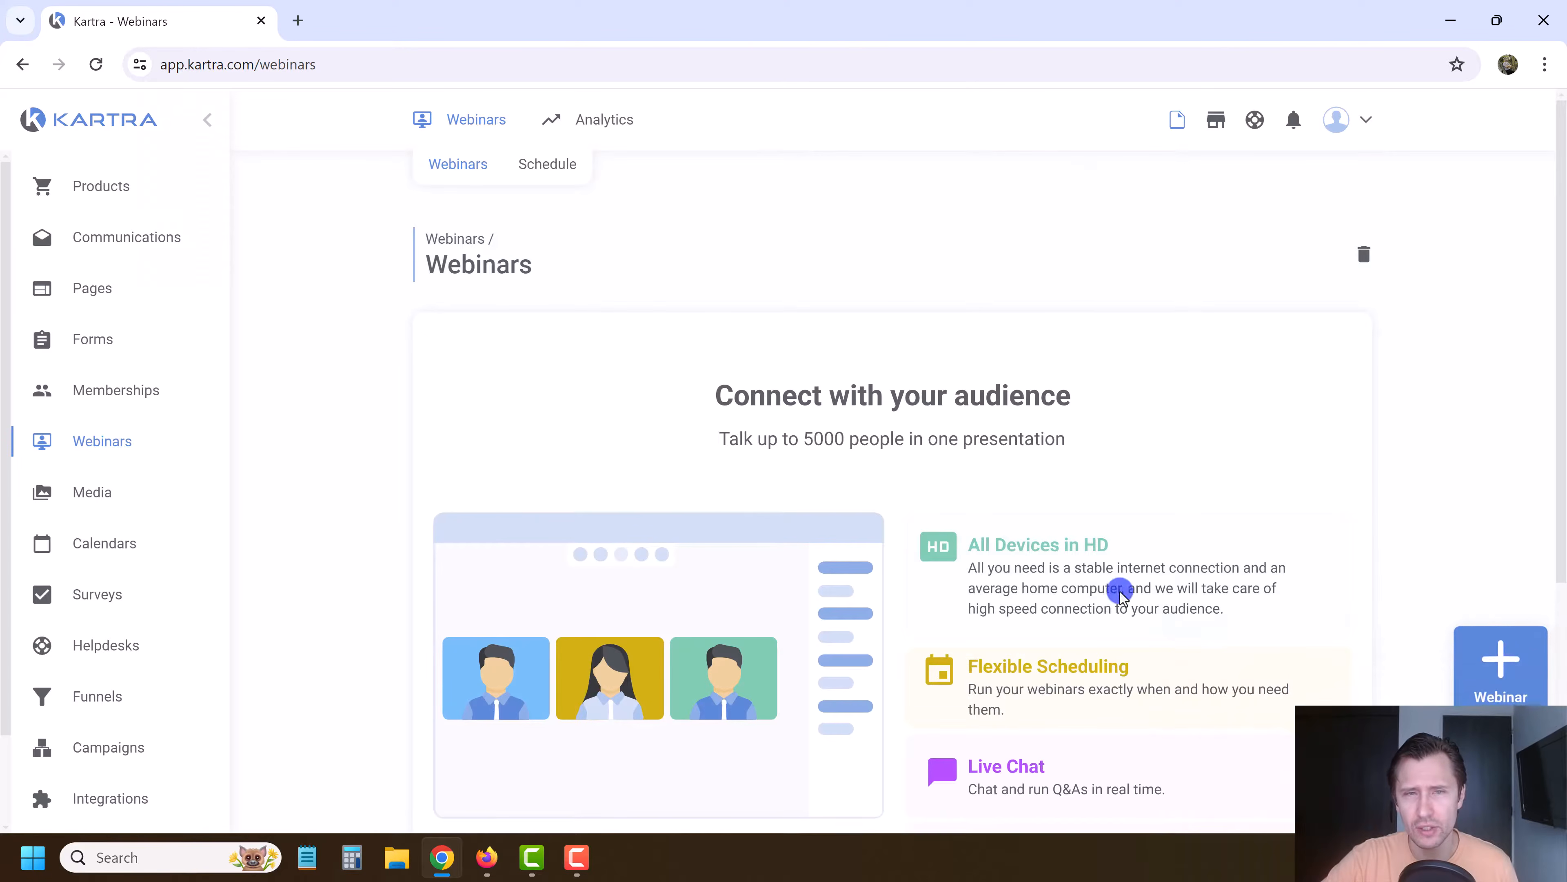
Step: Start a new webinar and name it "Google Ads Course Webinar"
click(1483, 653)
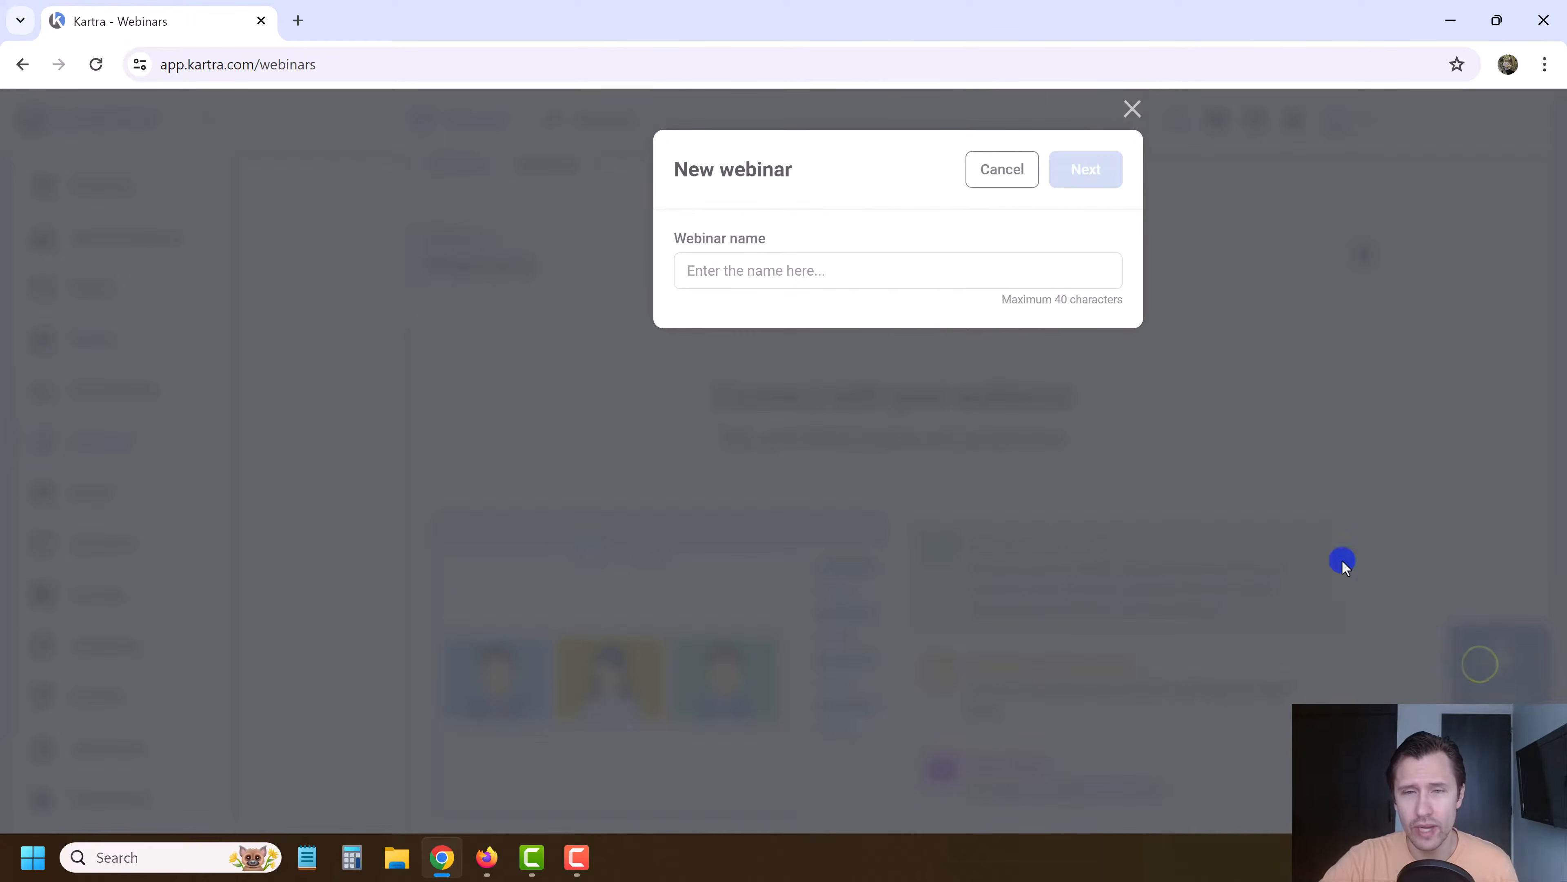
click(829, 282)
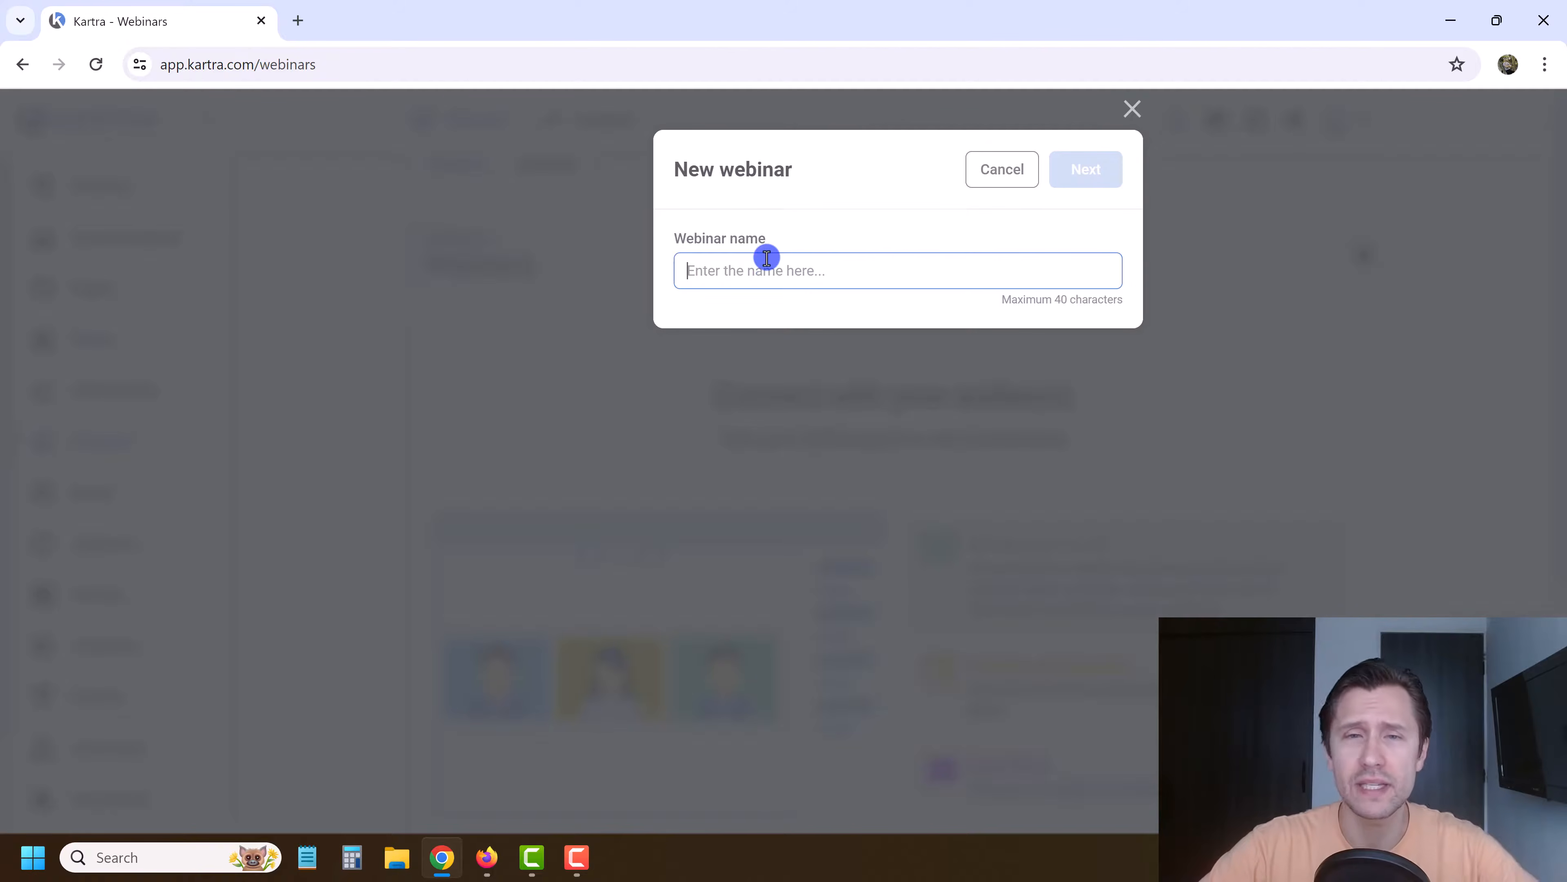
text(Google Ads Course Webinar)
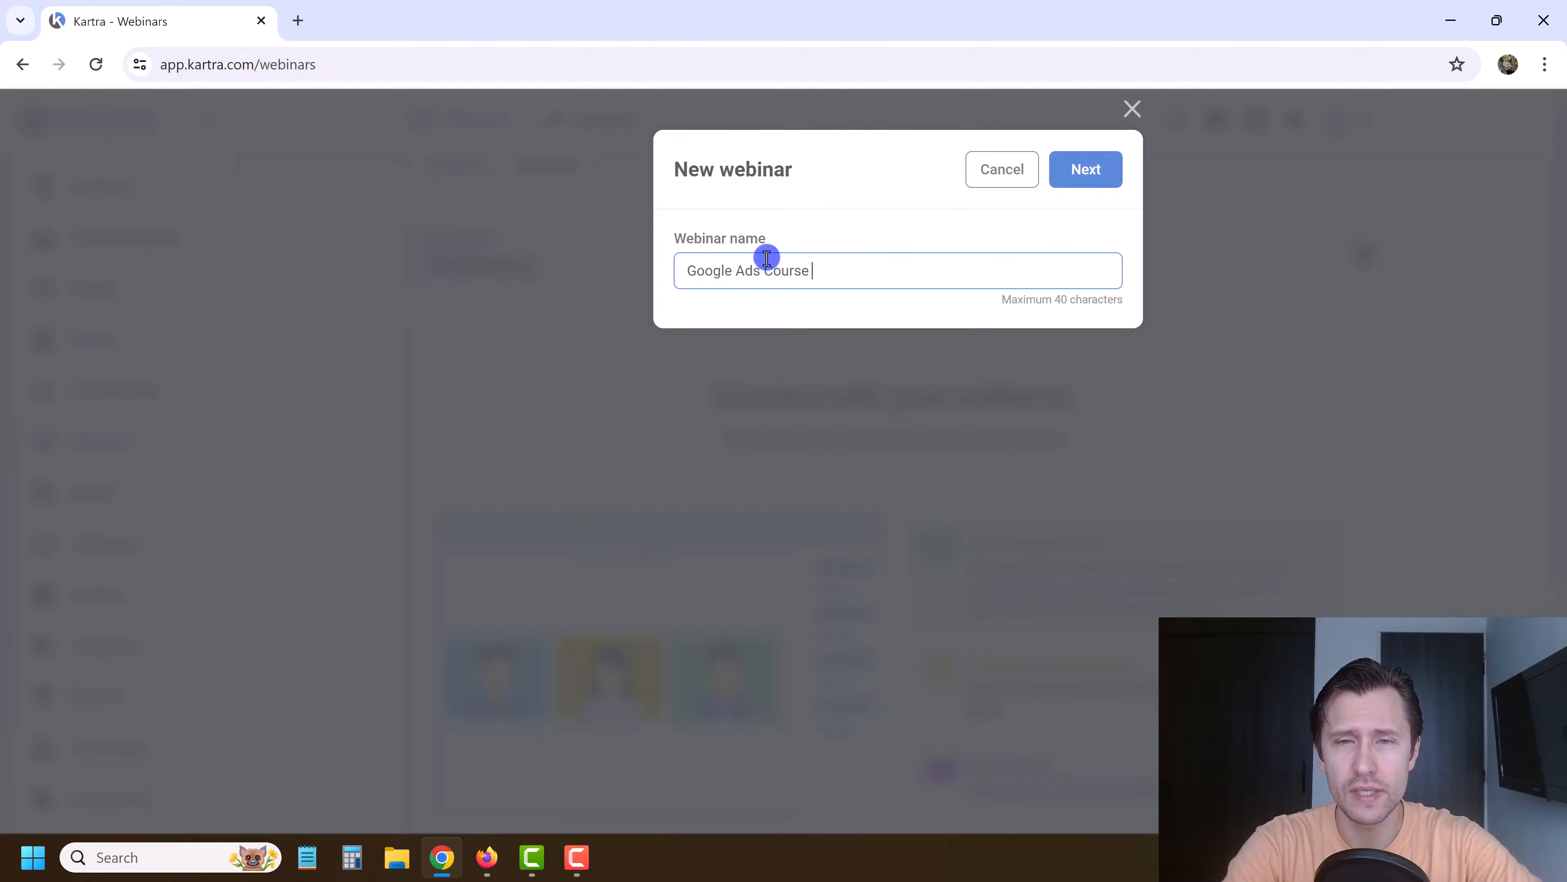
click(1084, 180)
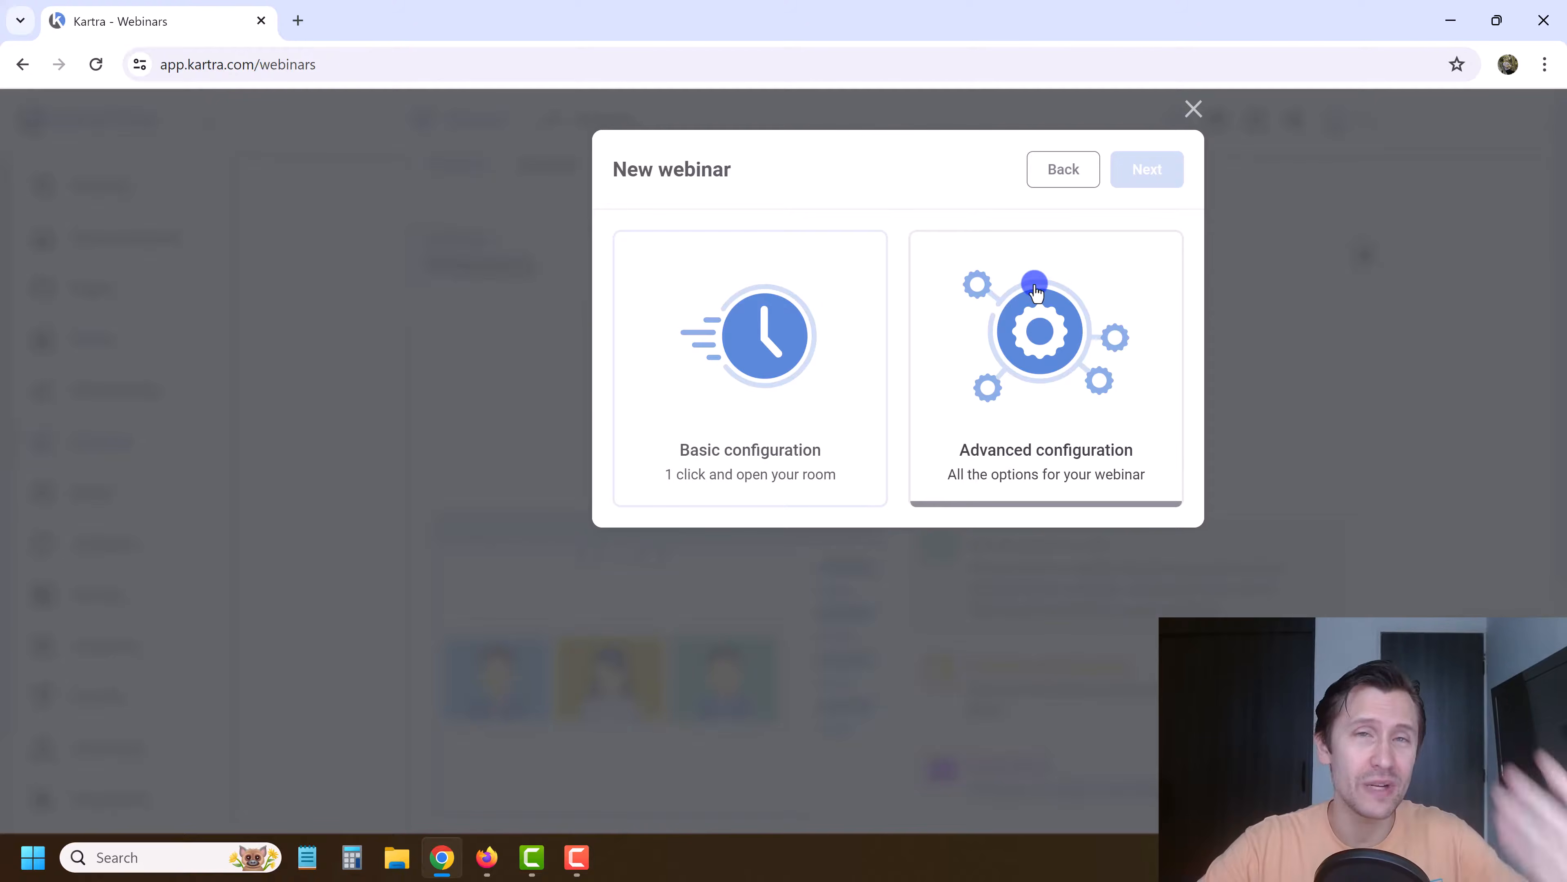
Step: Choose the advanced configuration and create the webinar as a Scheduled one
click(1020, 292)
click(1147, 176)
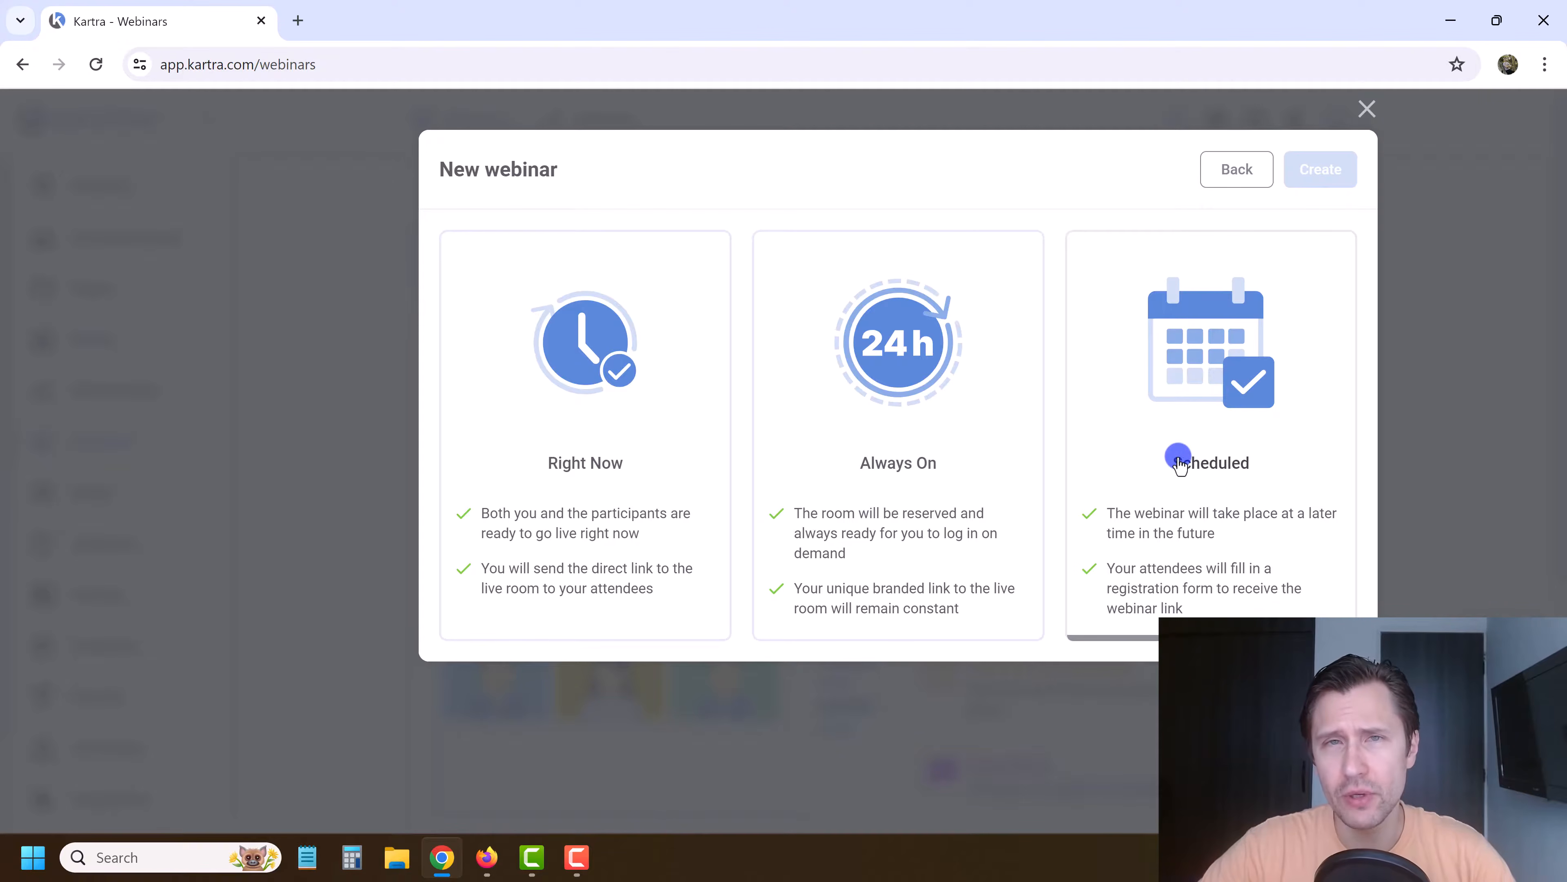
click(1206, 405)
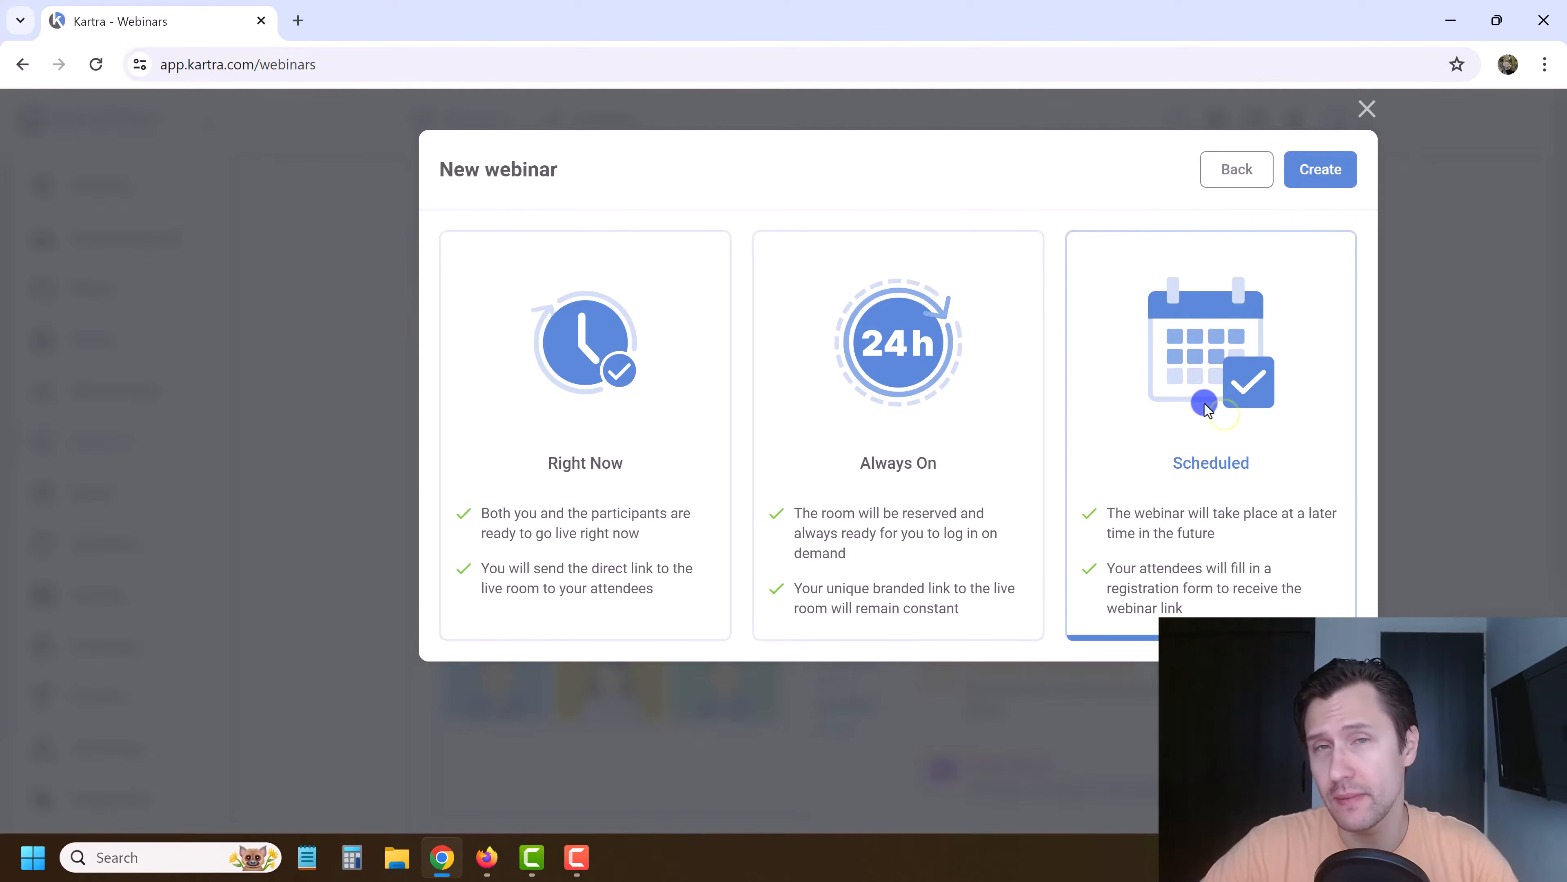
click(1320, 168)
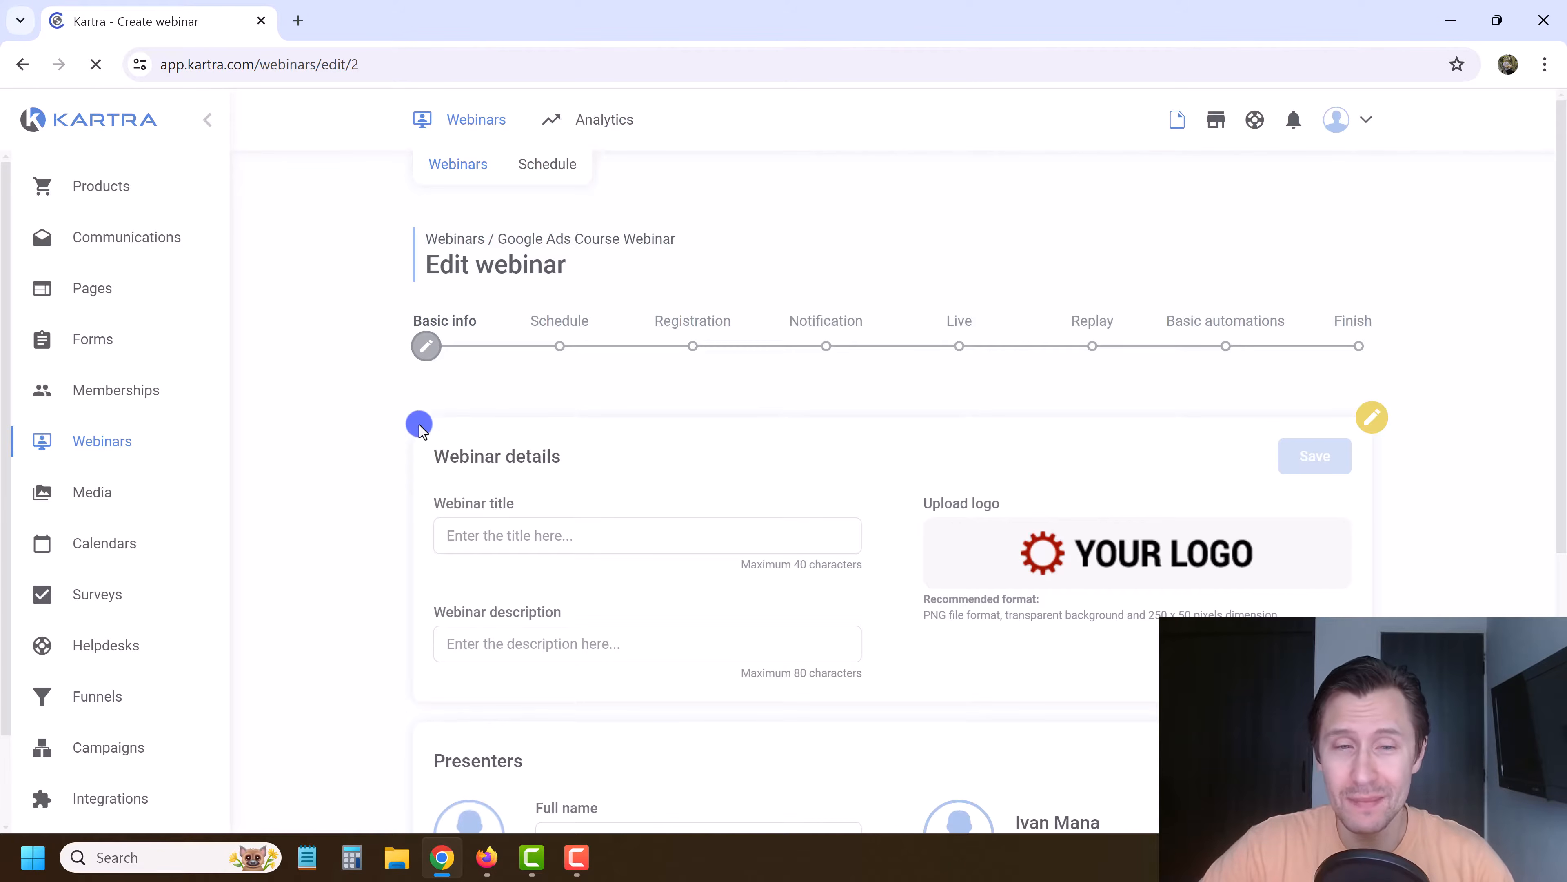
Step: Title the webinar "Google Ads Frequently Asked Questions" and describe it as "In this webinar, I cover the most common Google Ads questions"
click(524, 545)
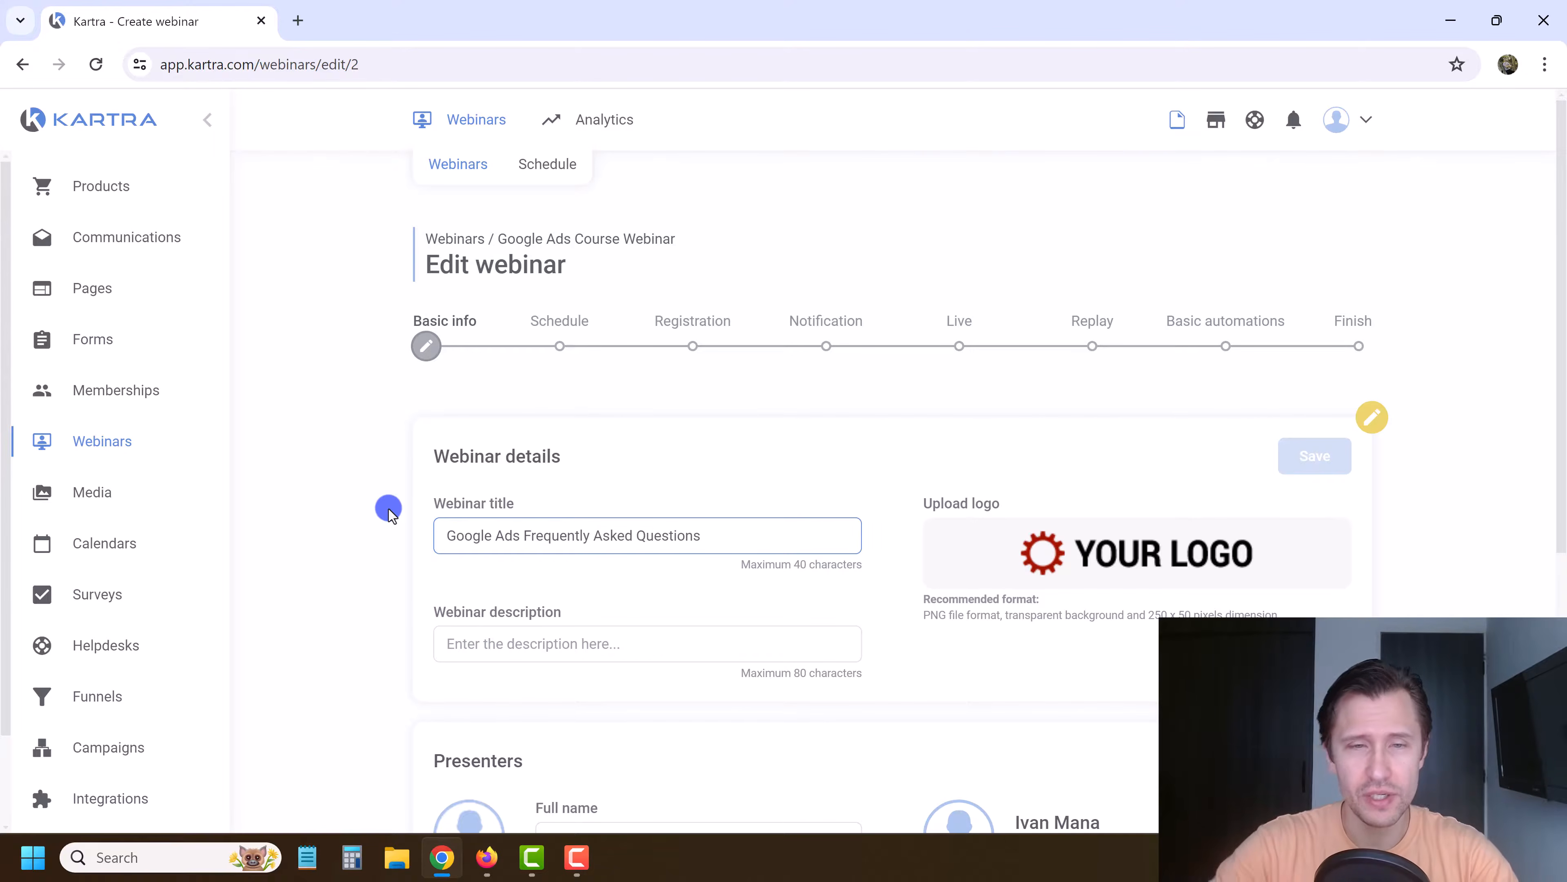
click(580, 638)
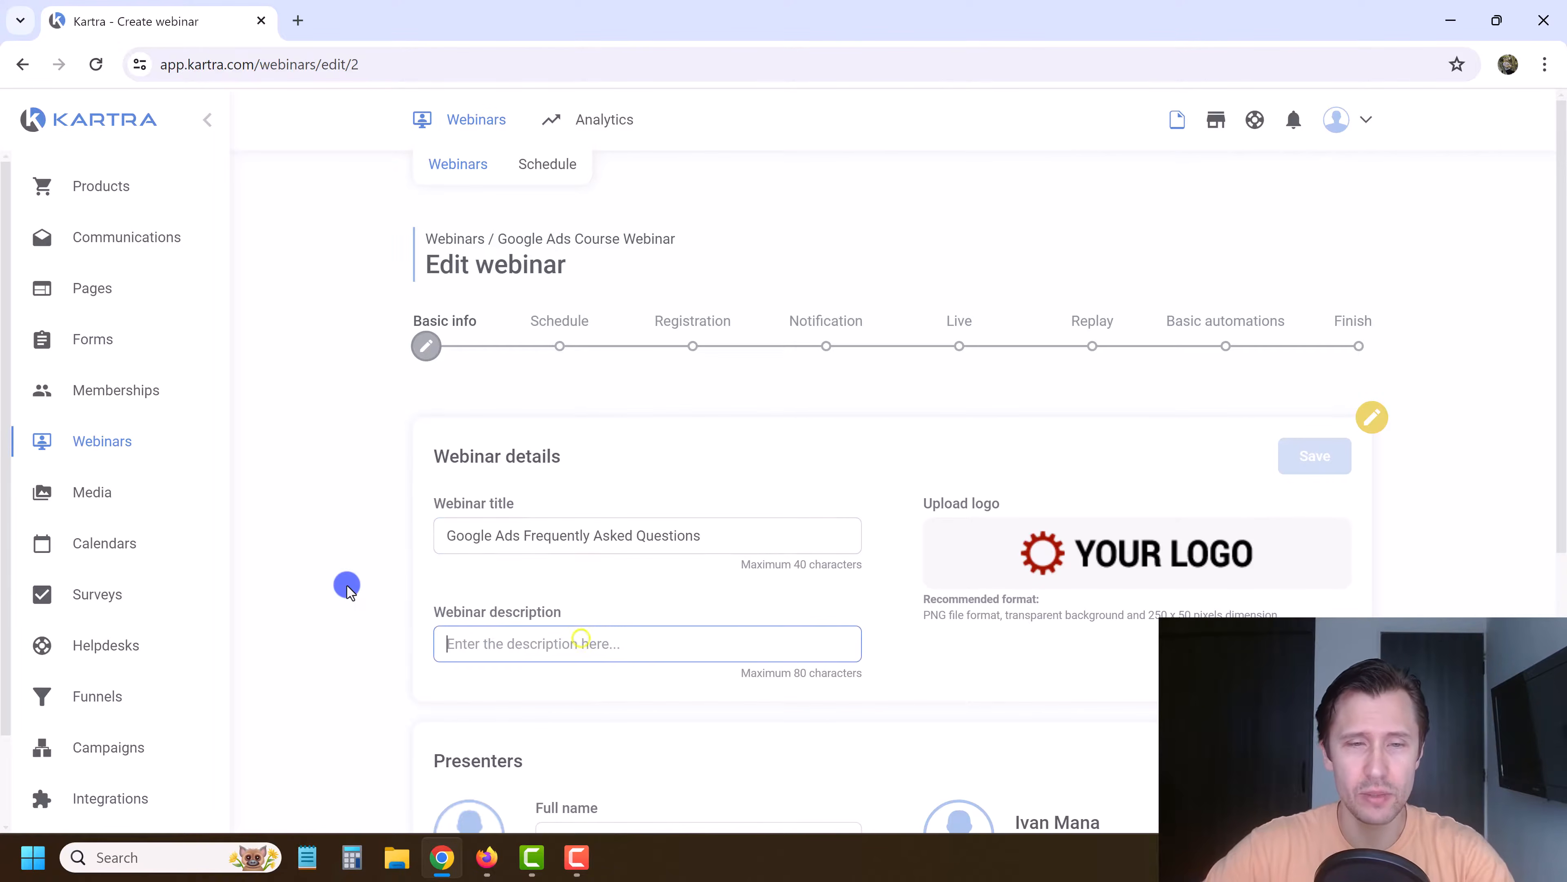
text(In this webinar, I cover the most common Google Ads qu)
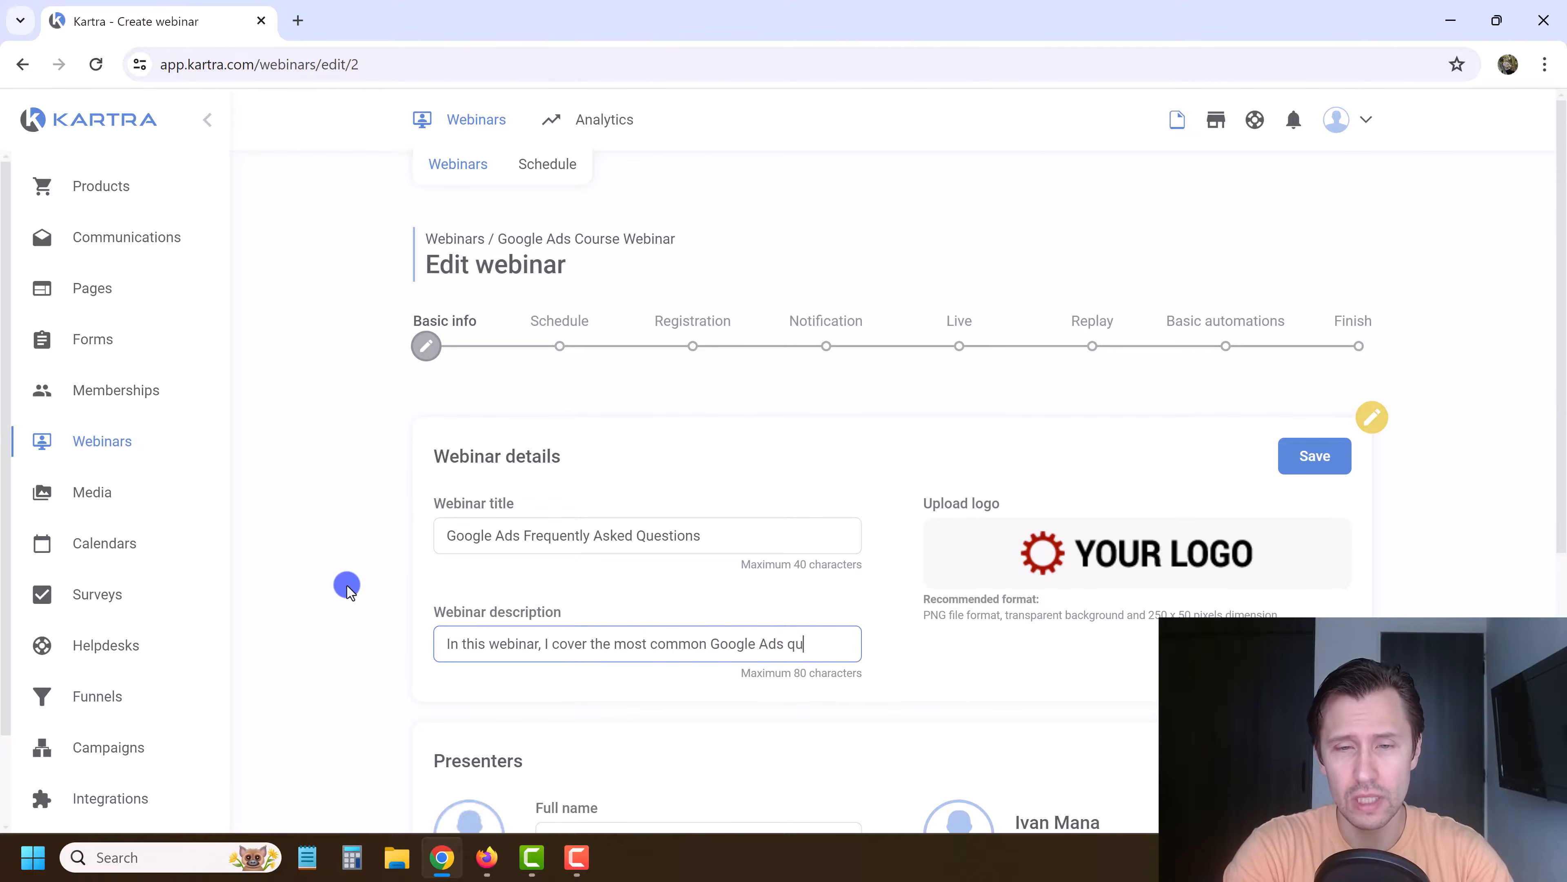
text(stions)
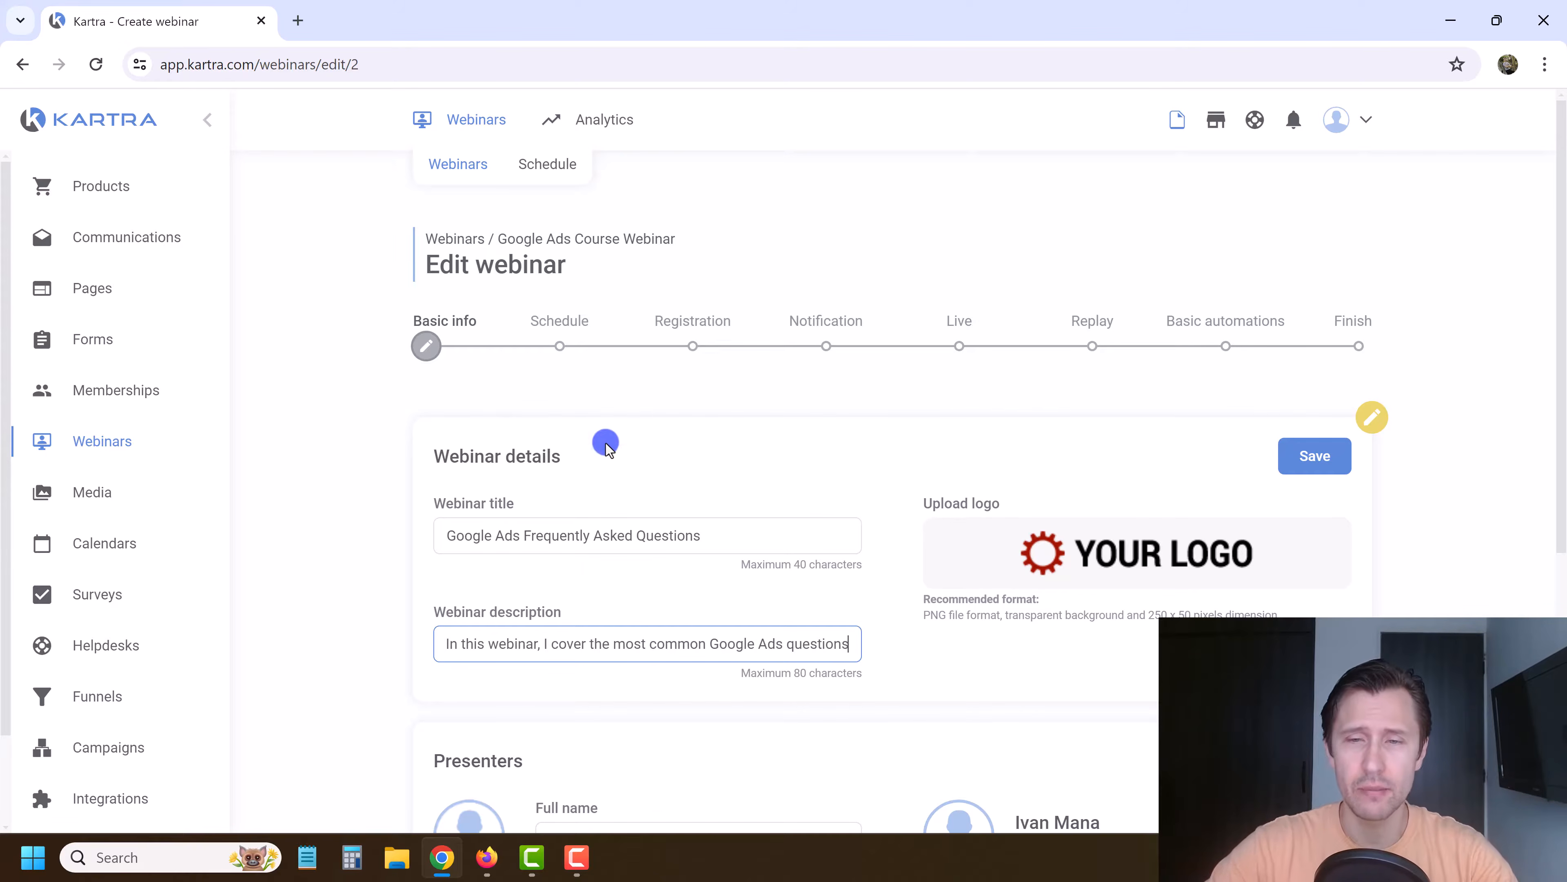
Step: Replace the placeholder logo with the black-and-blue wordmark from the user gallery and save the webinar details
click(1144, 552)
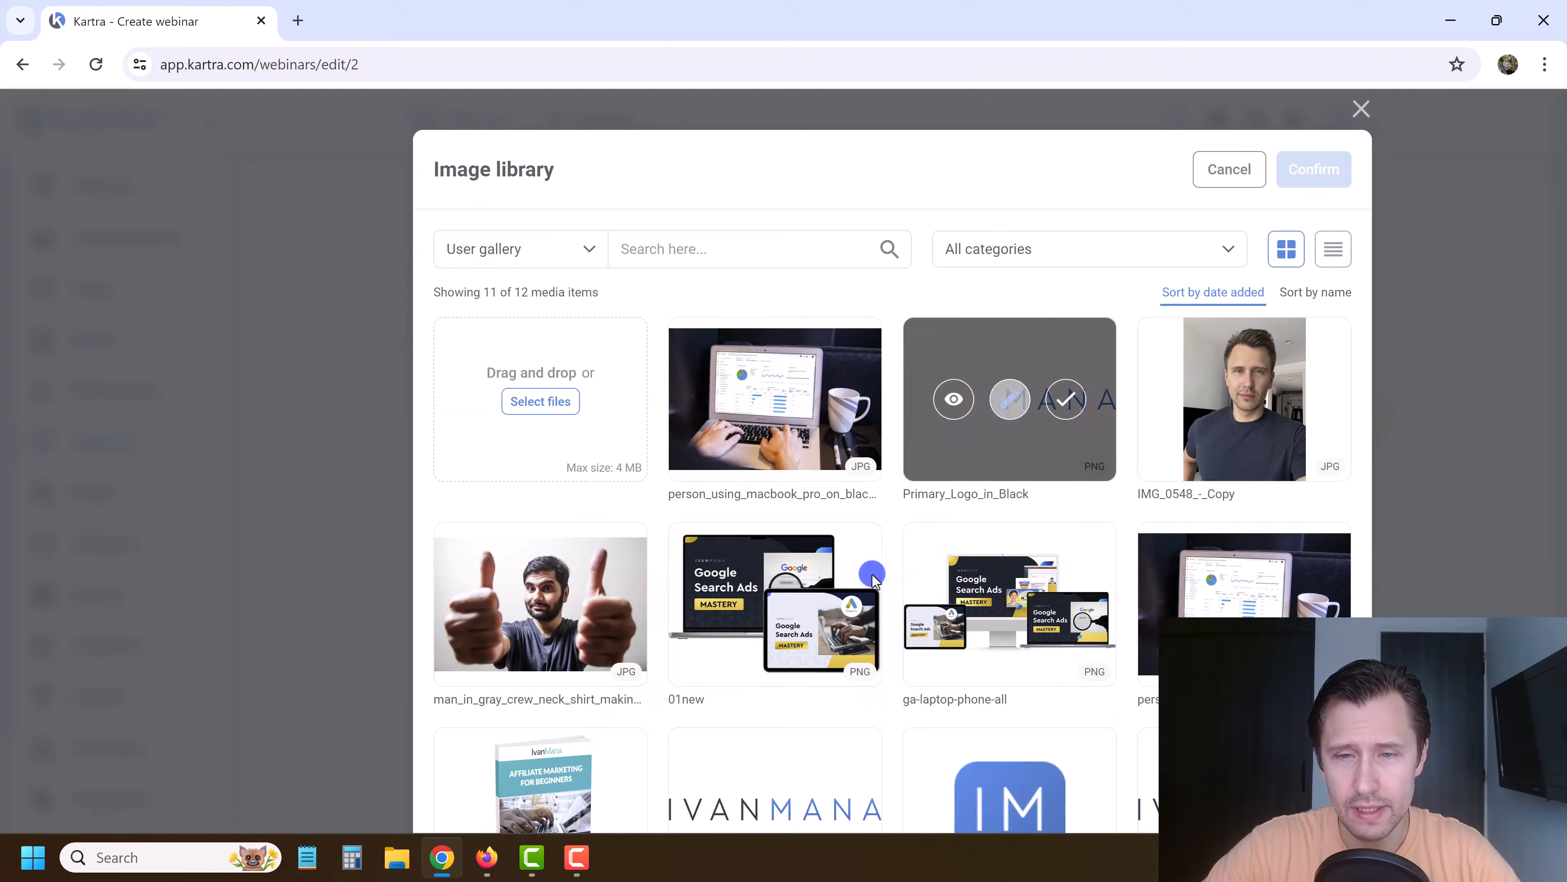
scroll(844, 686, down, 1)
click(831, 714)
scroll(1312, 279, up, 1)
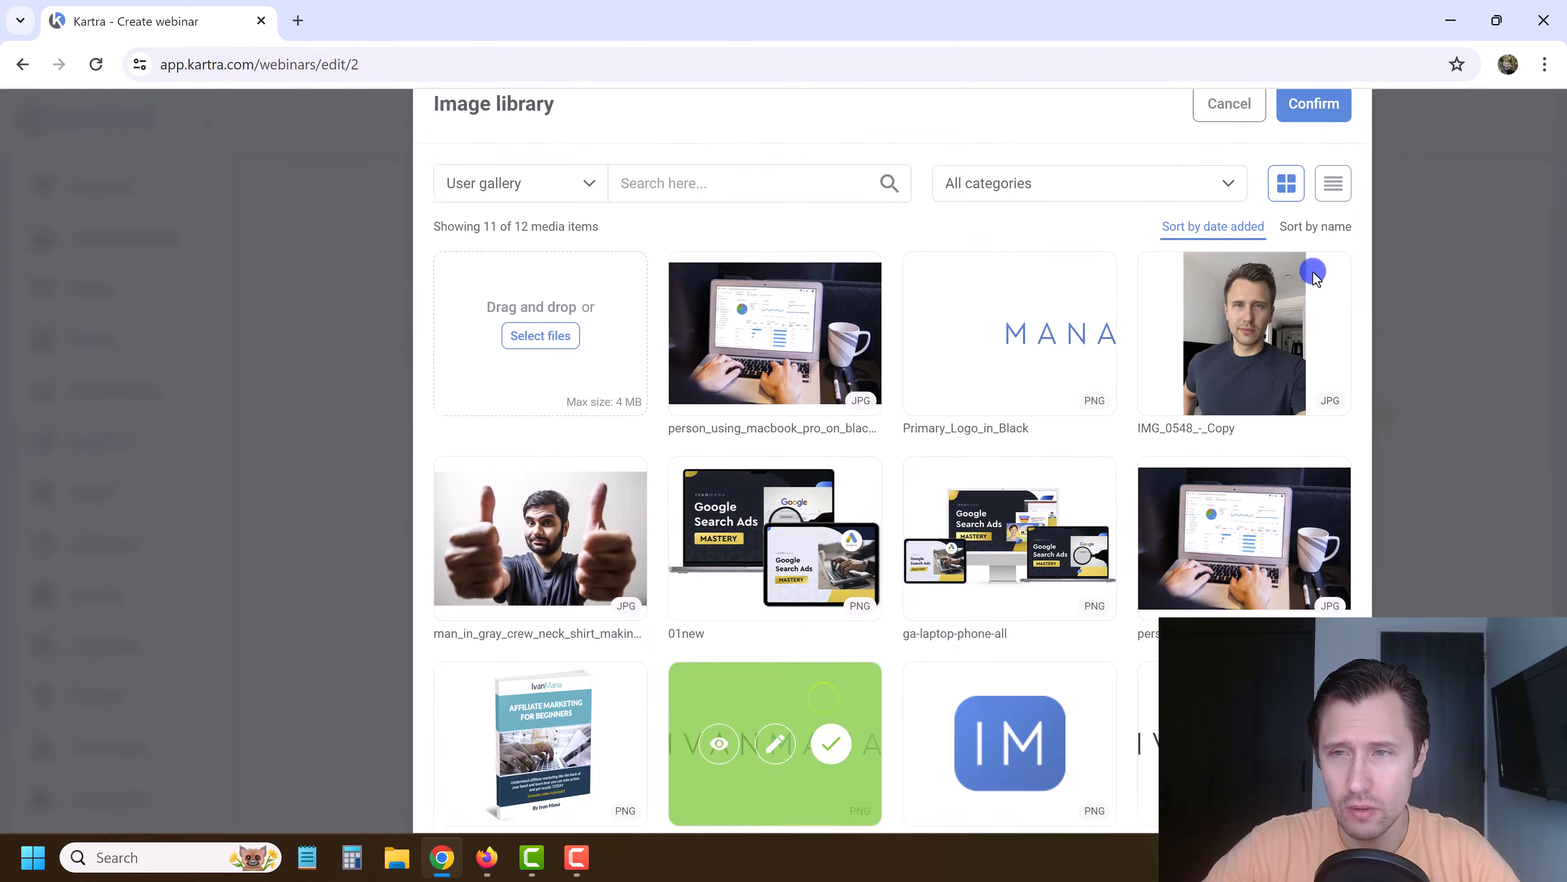
click(1315, 179)
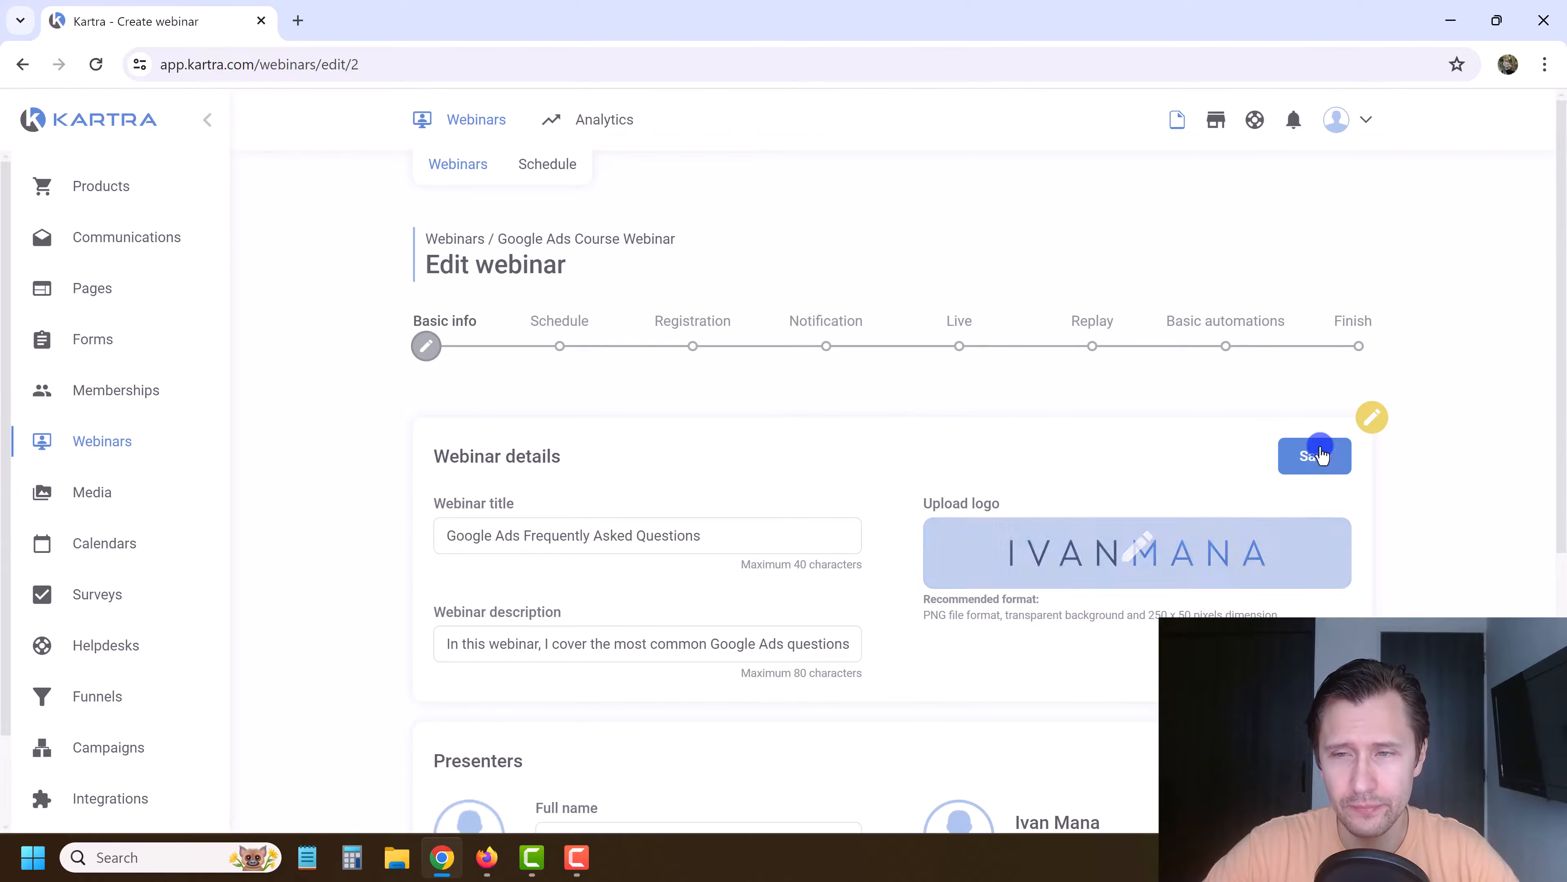
click(1312, 454)
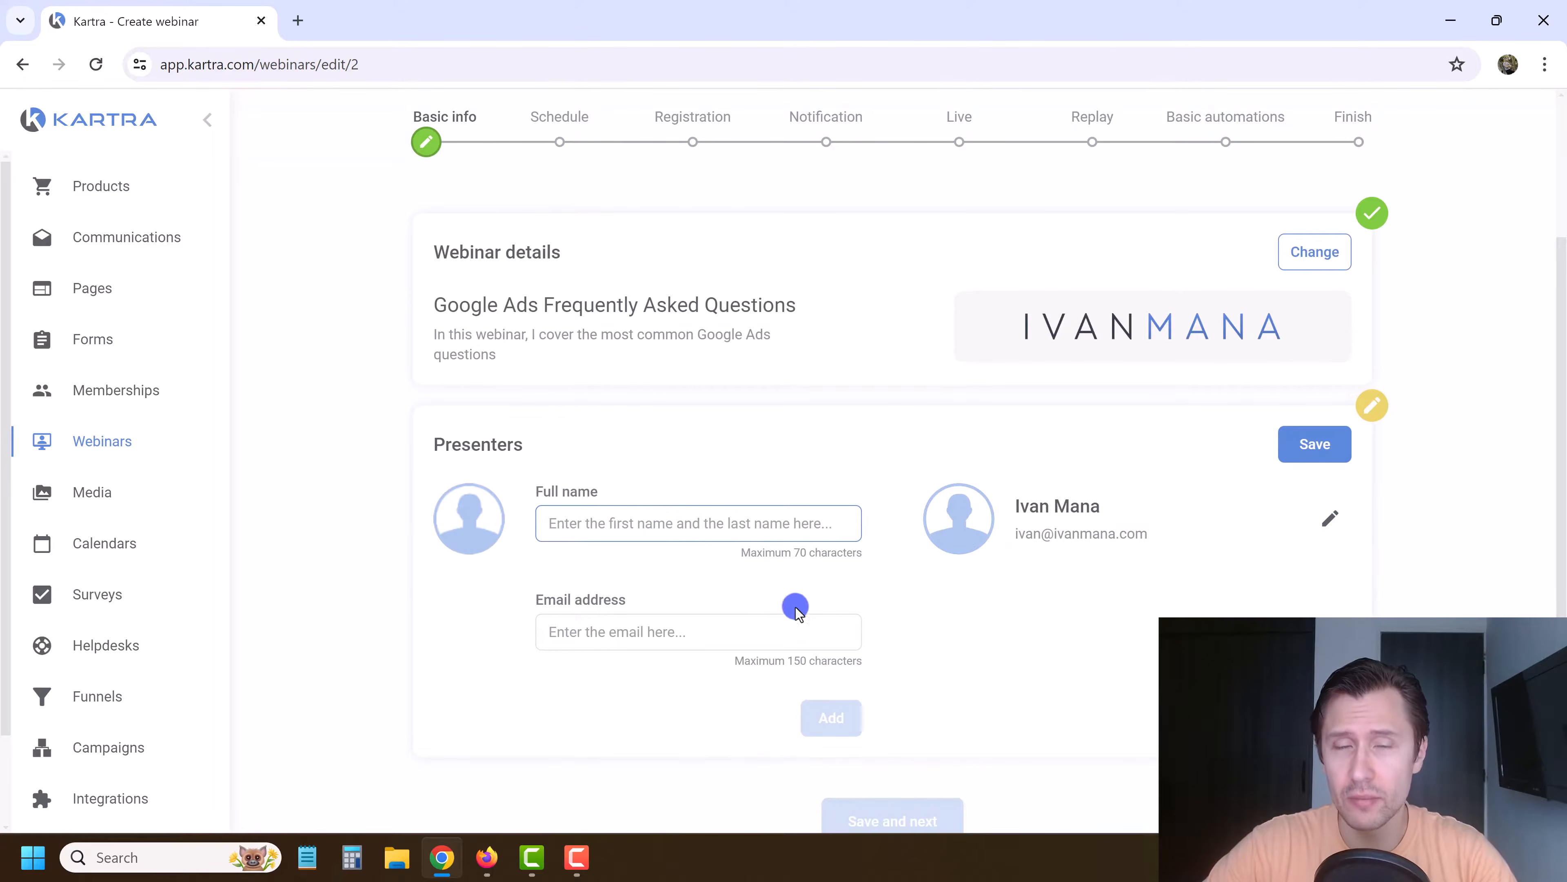
Step: Edit the existing presenter and set the profile picture to the library image IMG_0548_-_Copy
click(1330, 517)
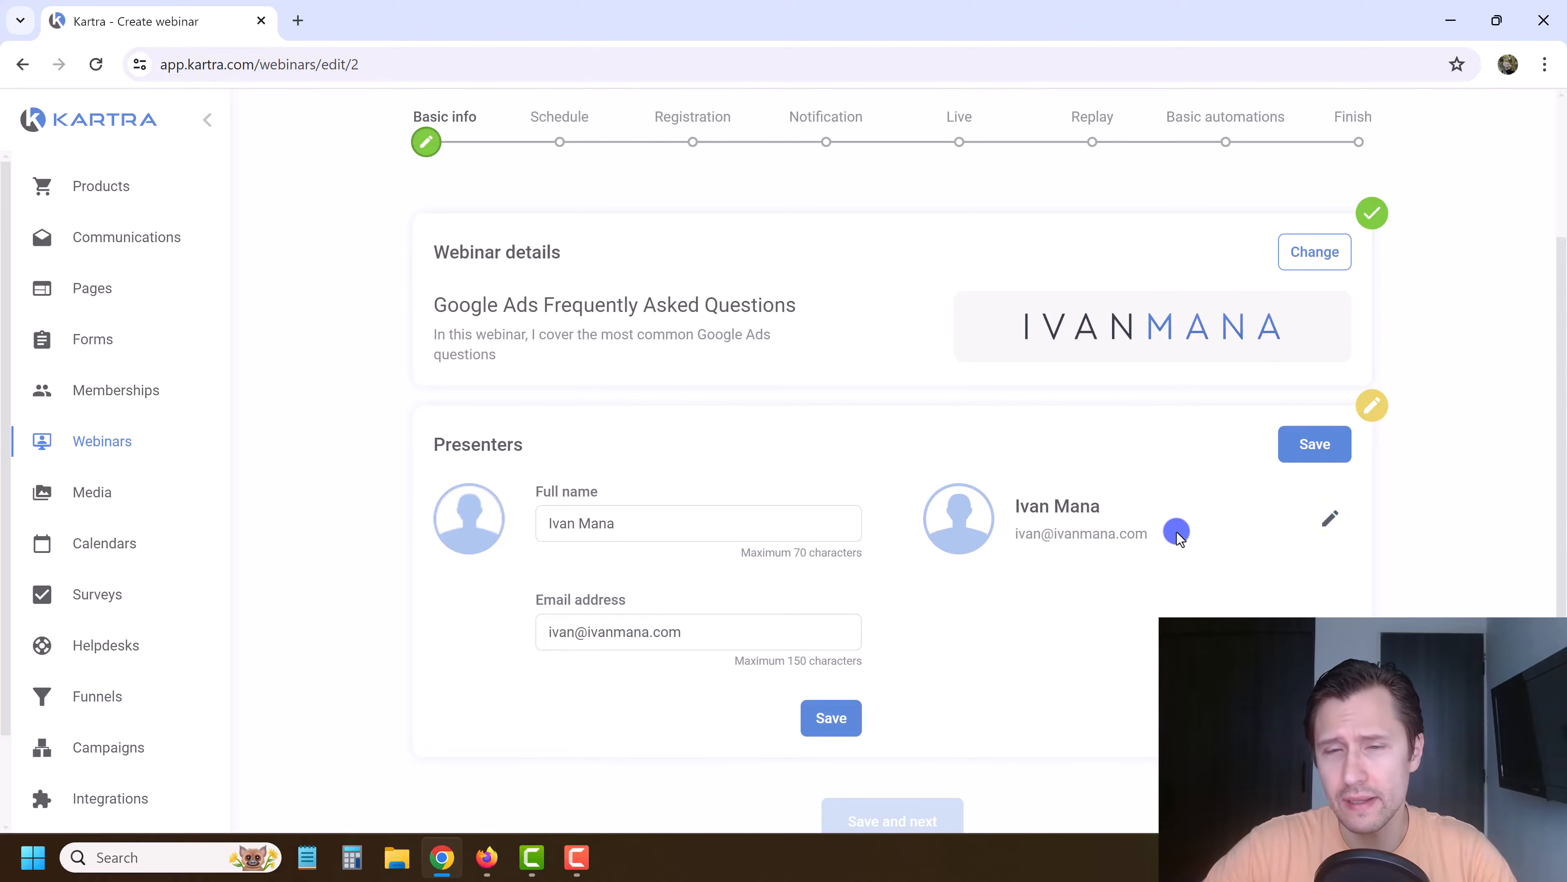
click(467, 518)
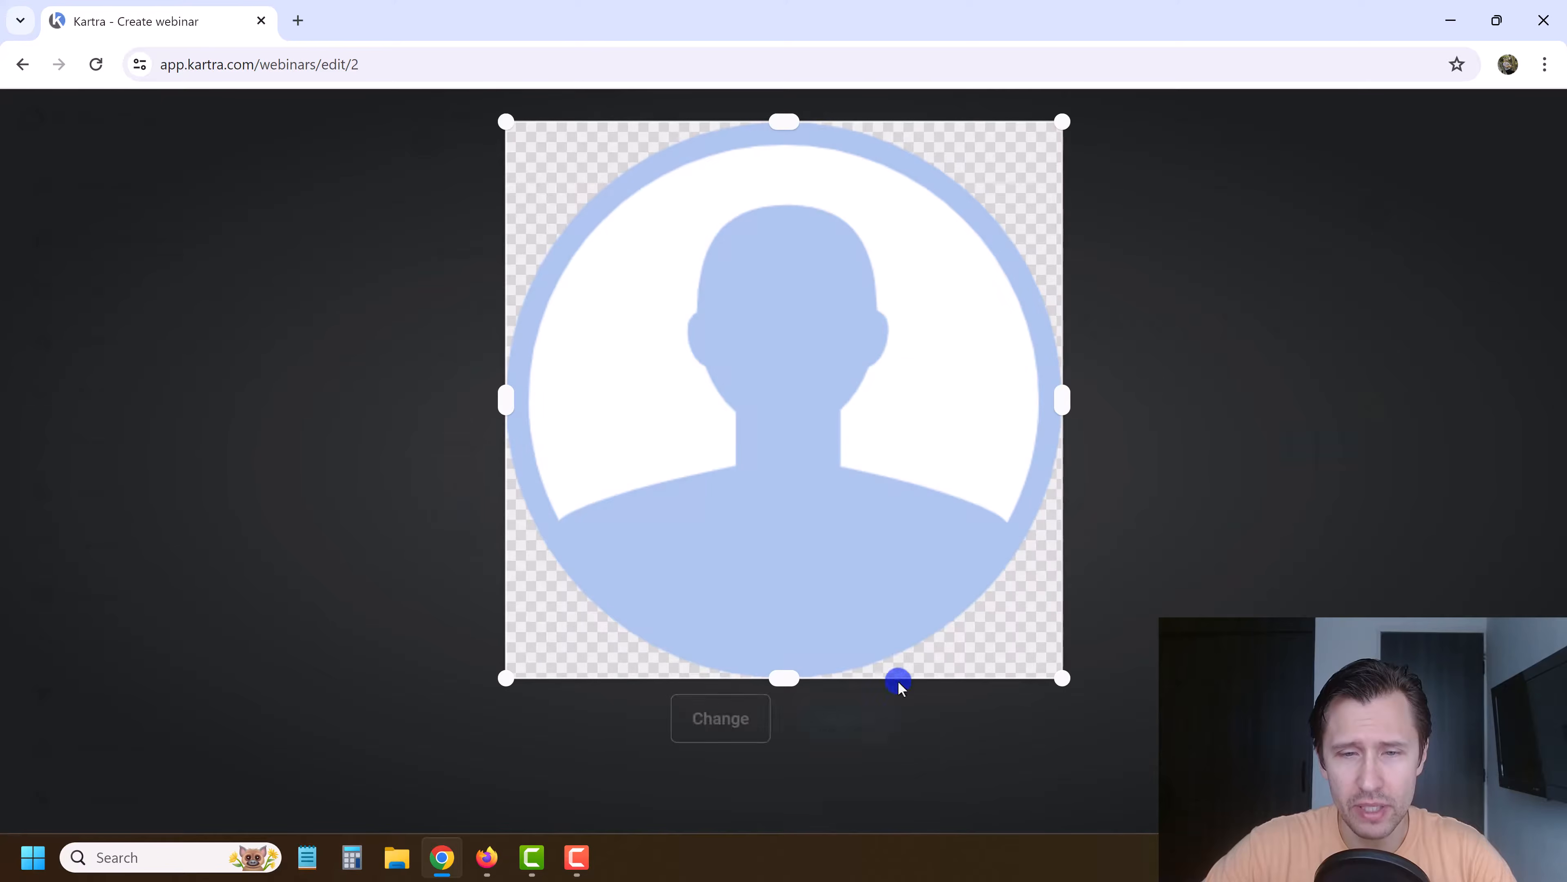
click(745, 722)
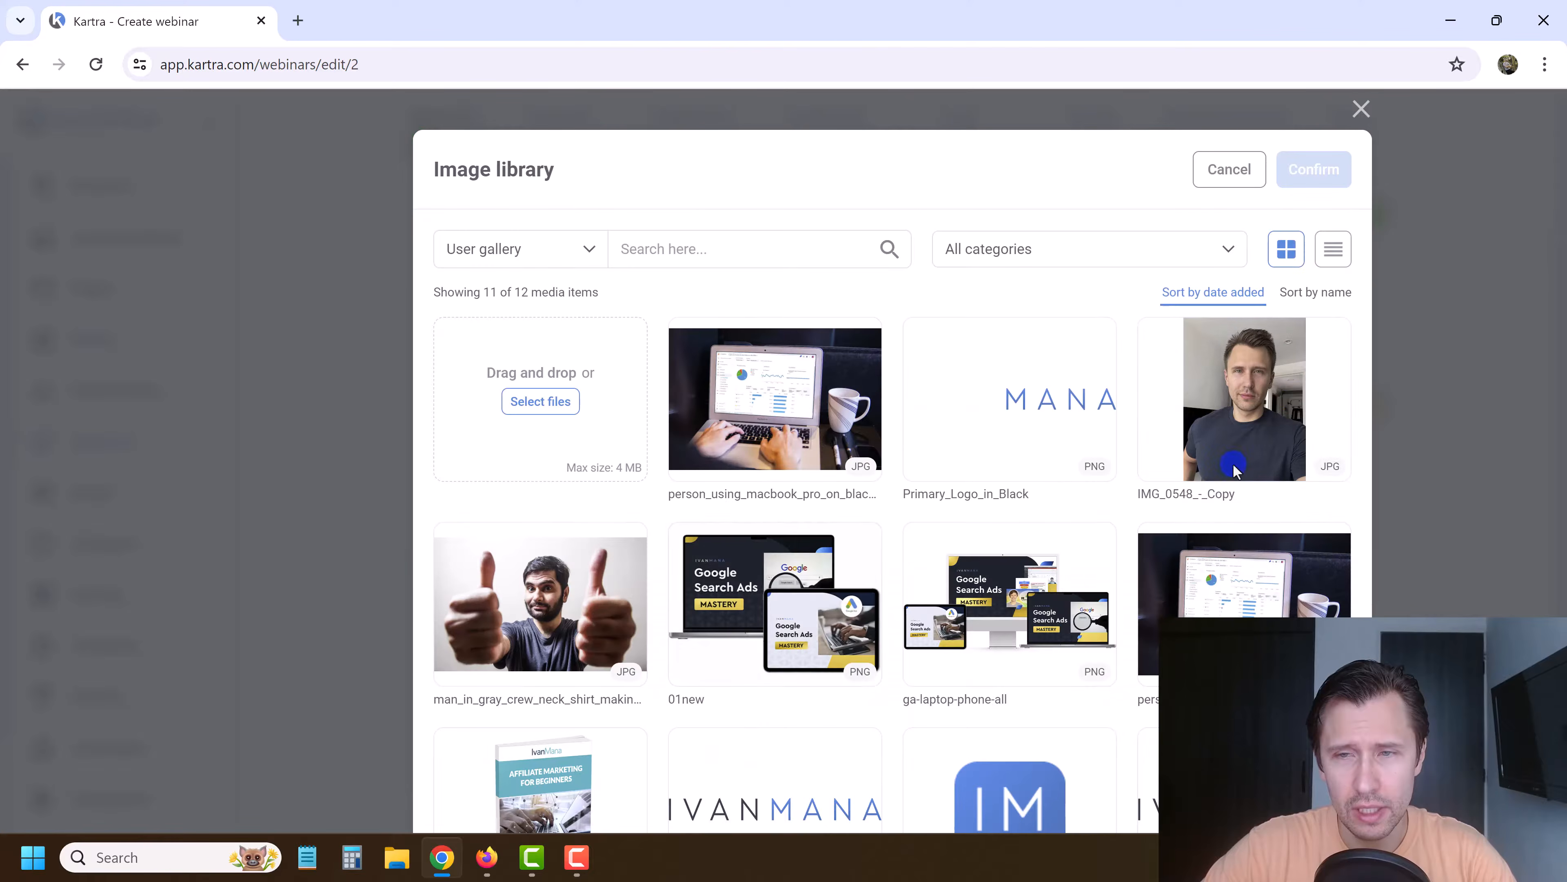
click(1300, 400)
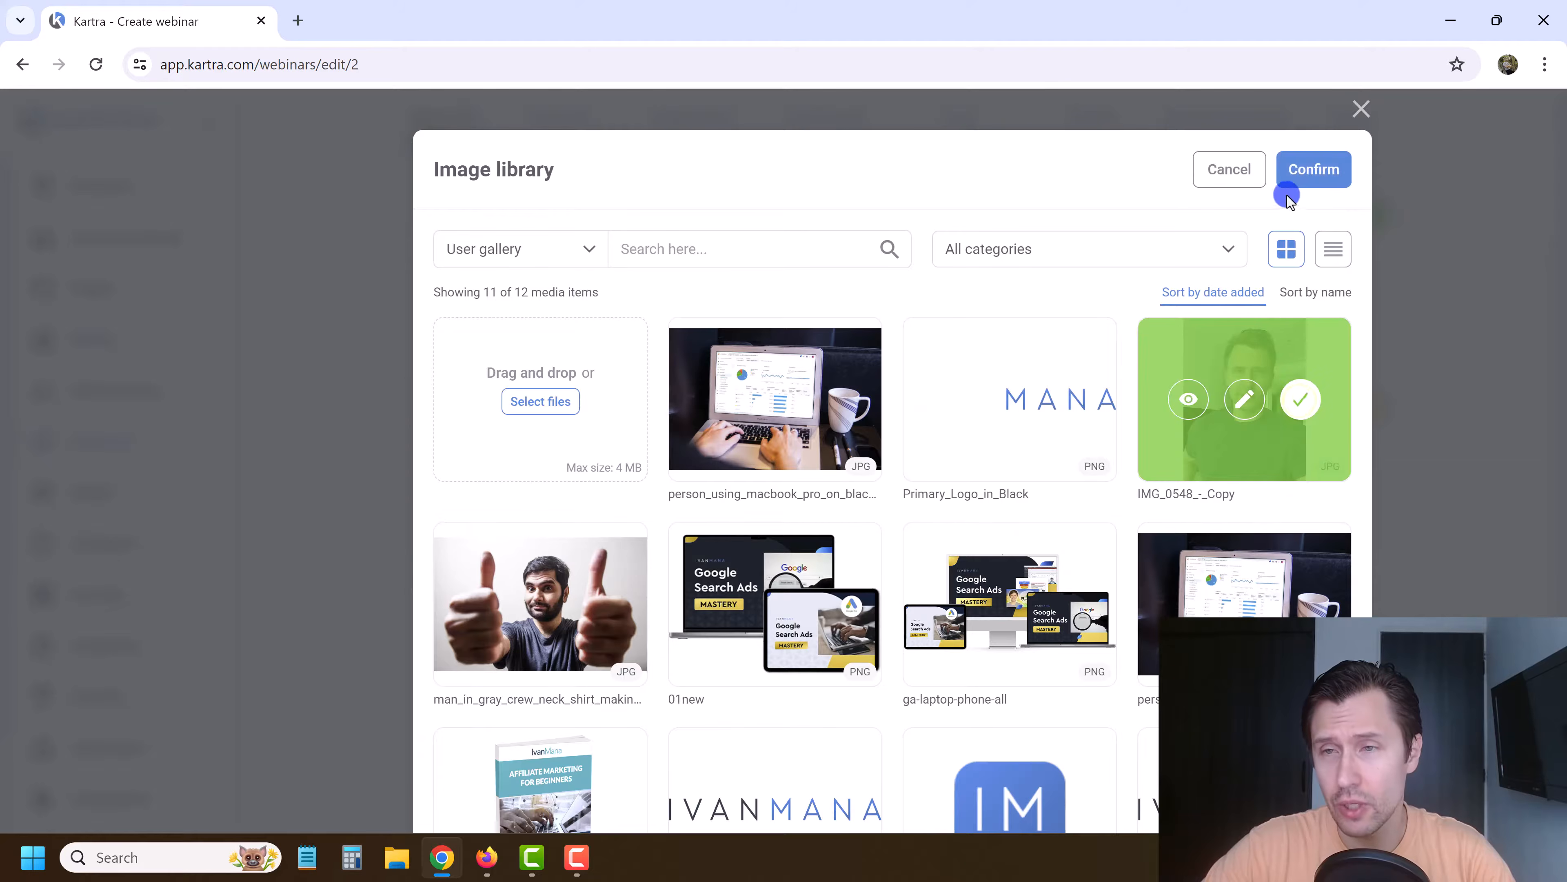
click(1314, 169)
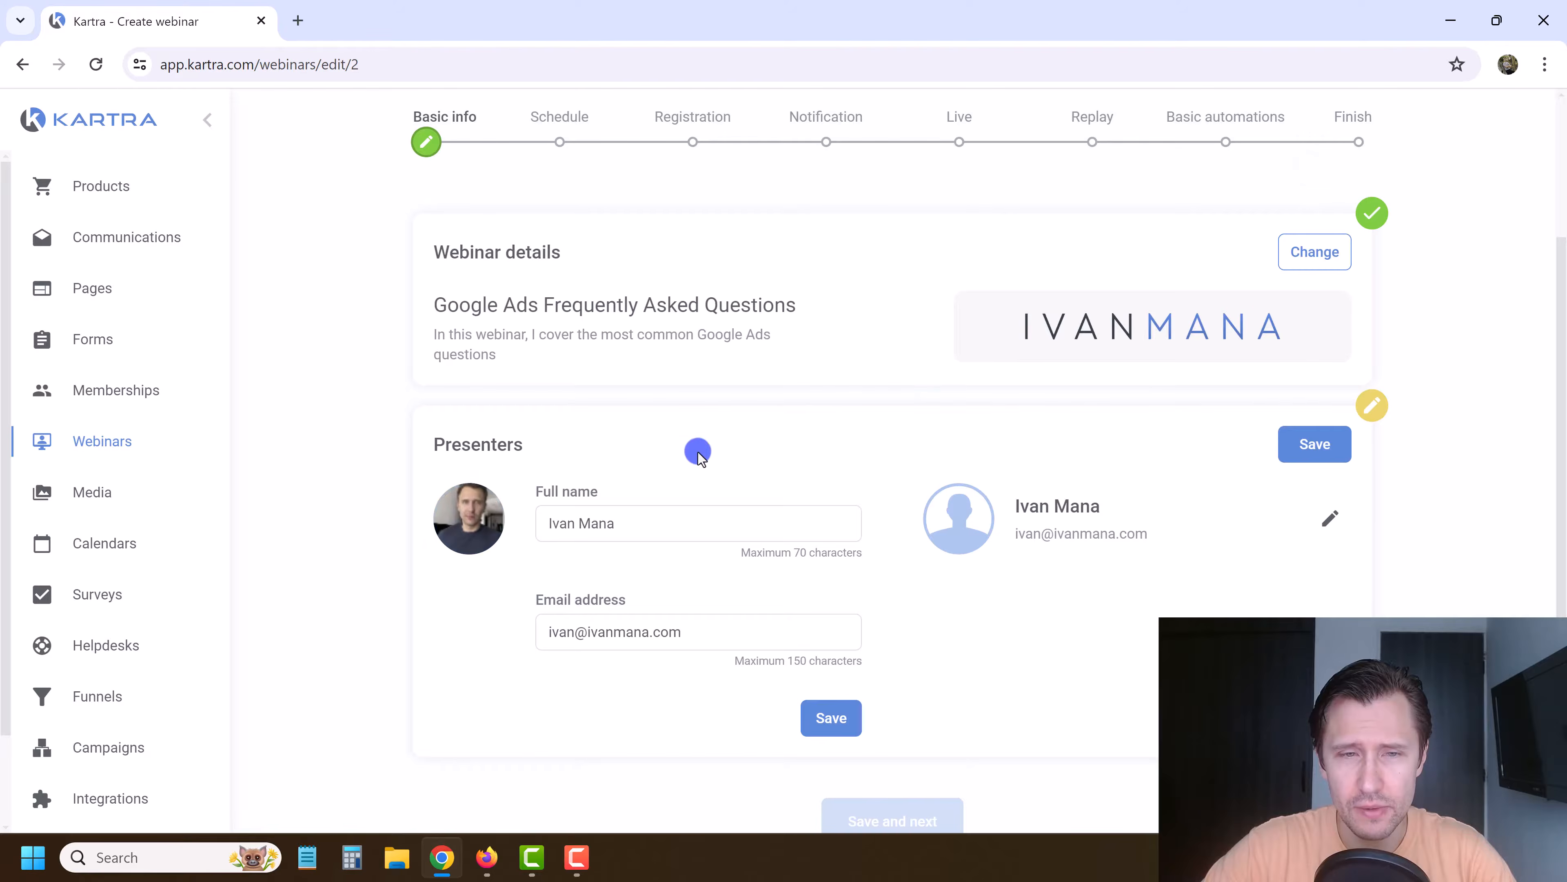
Step: Reposition the crop of the presenter's picture up to the top edge so the whole head is framed
click(449, 518)
drag(788, 372, 790, 298)
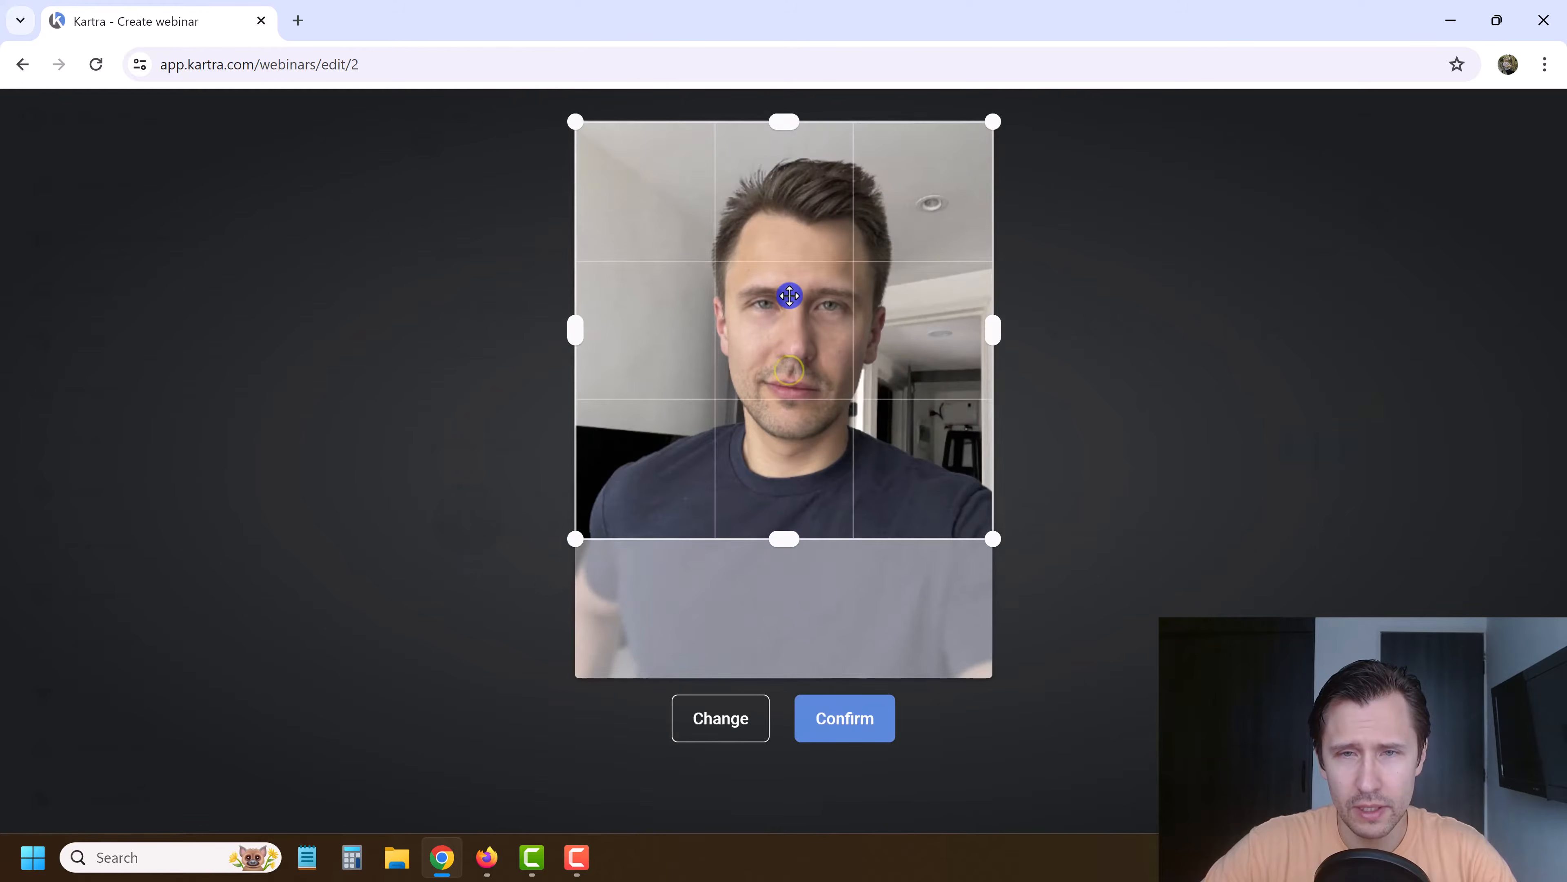
click(835, 718)
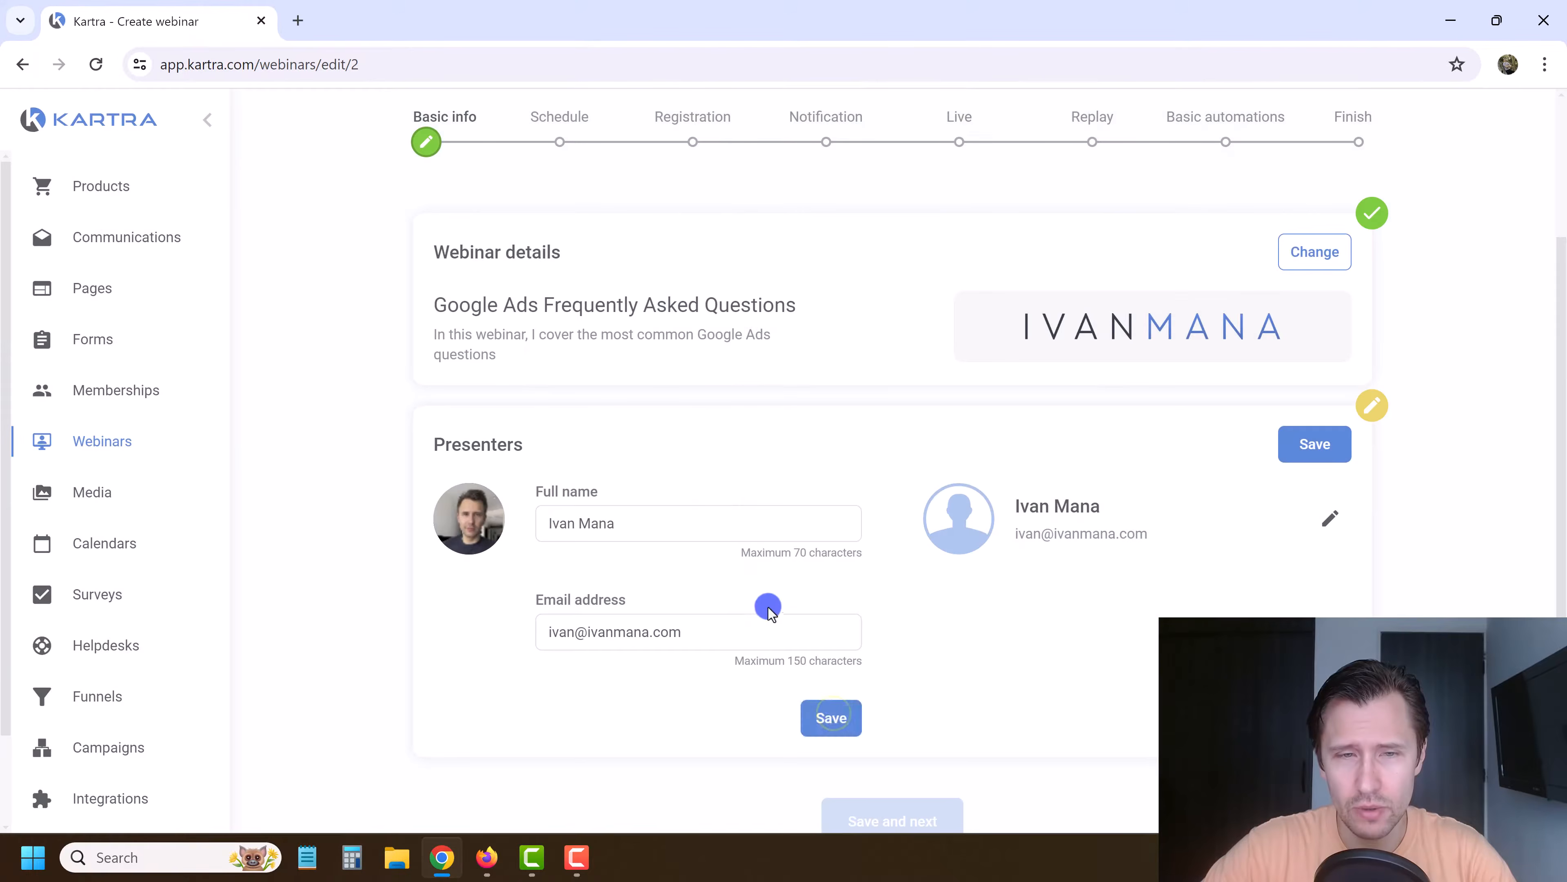
Step: Save the presenter's changes and the Presenters section, and continue to the Schedule stage
click(831, 717)
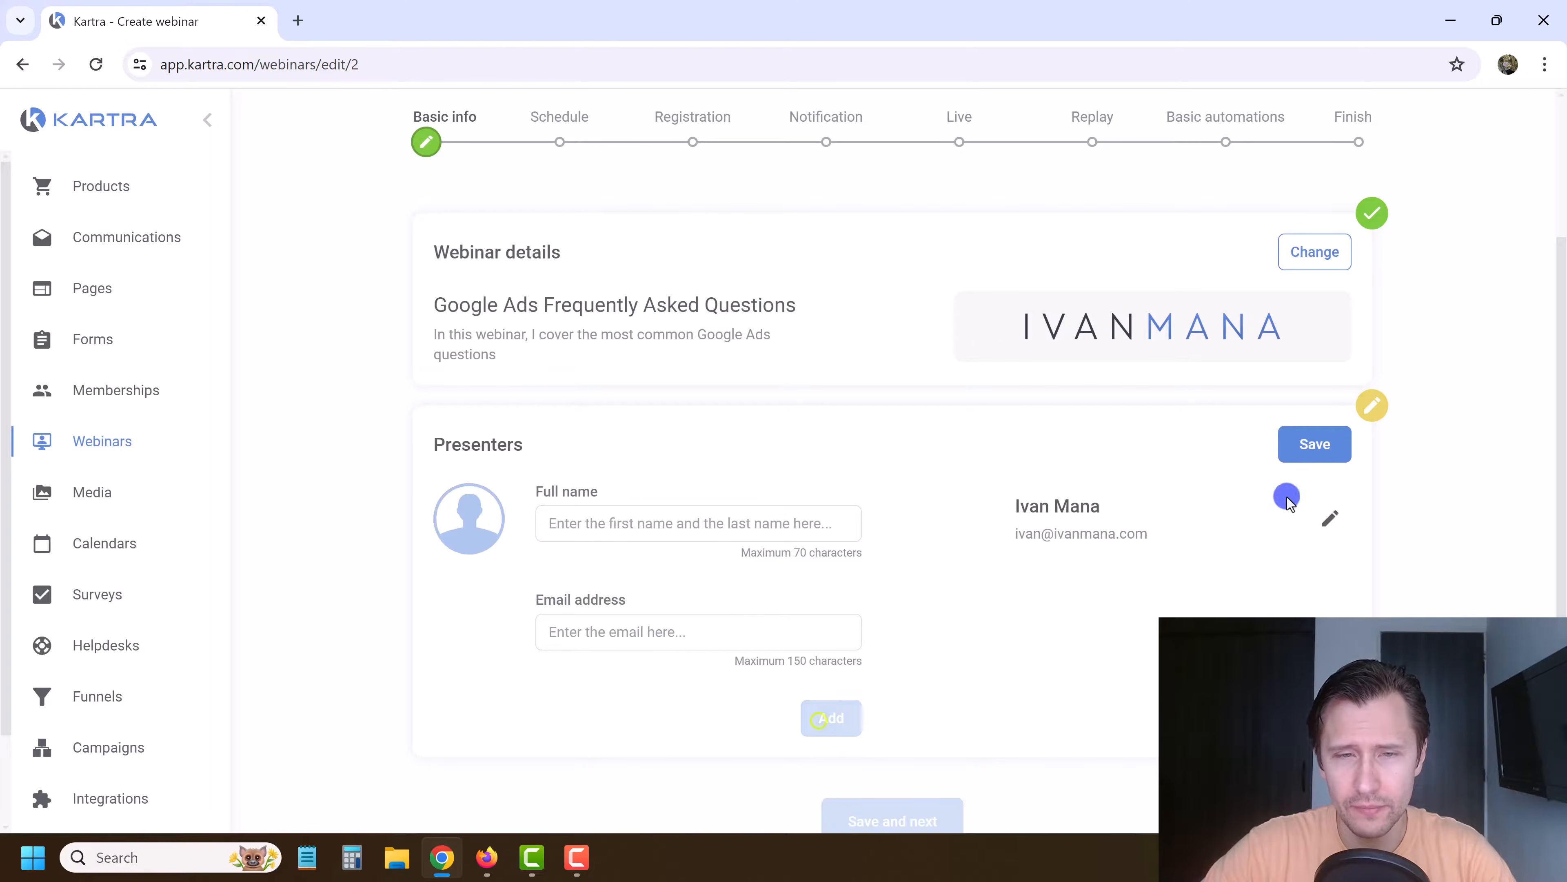
click(1349, 442)
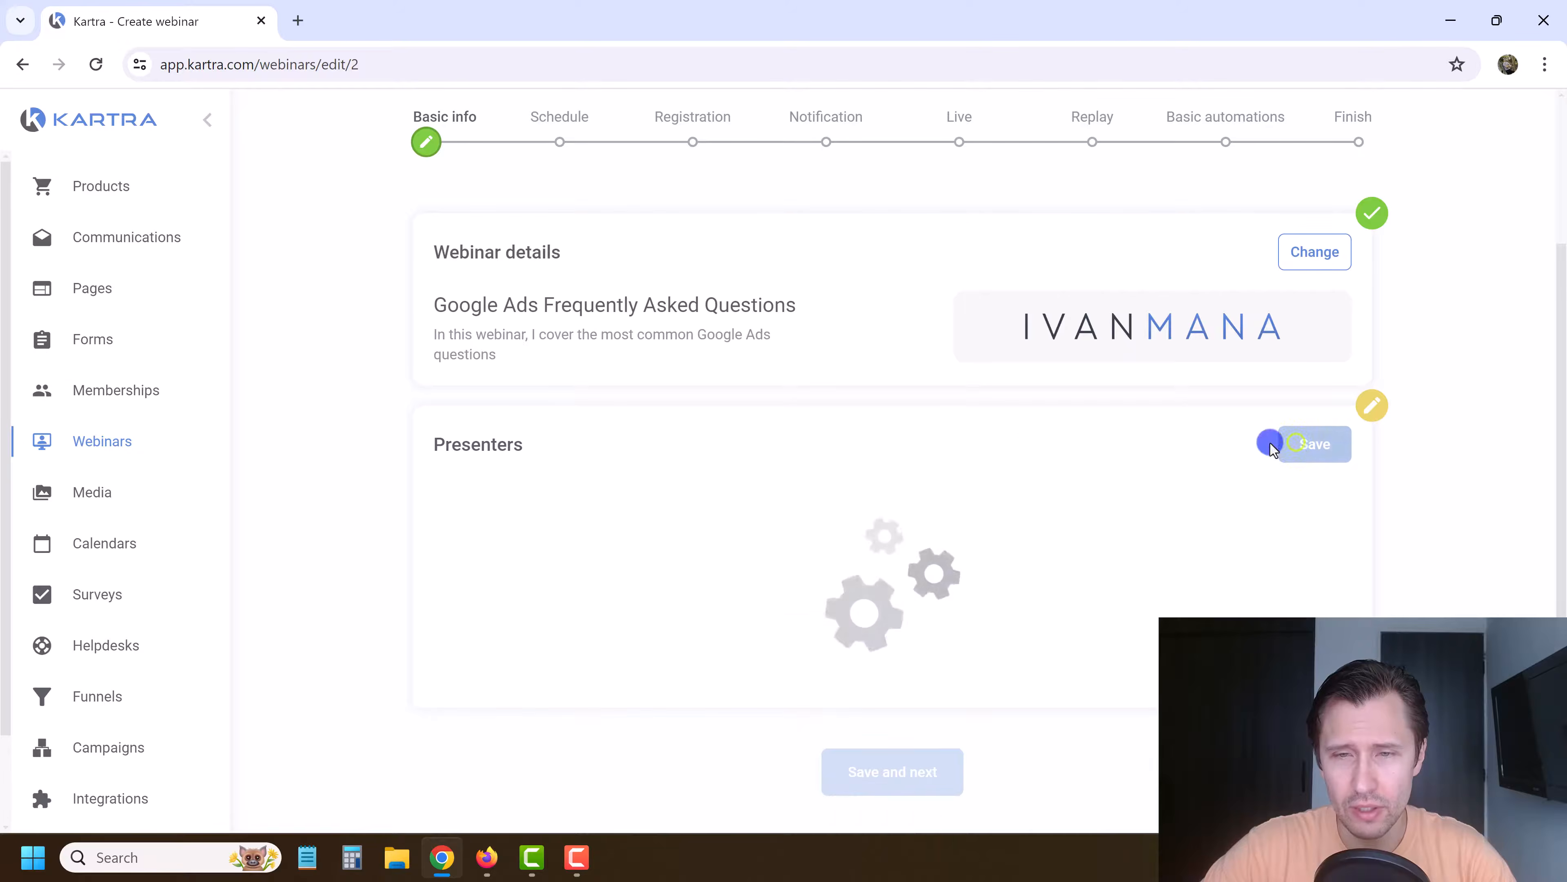
click(897, 698)
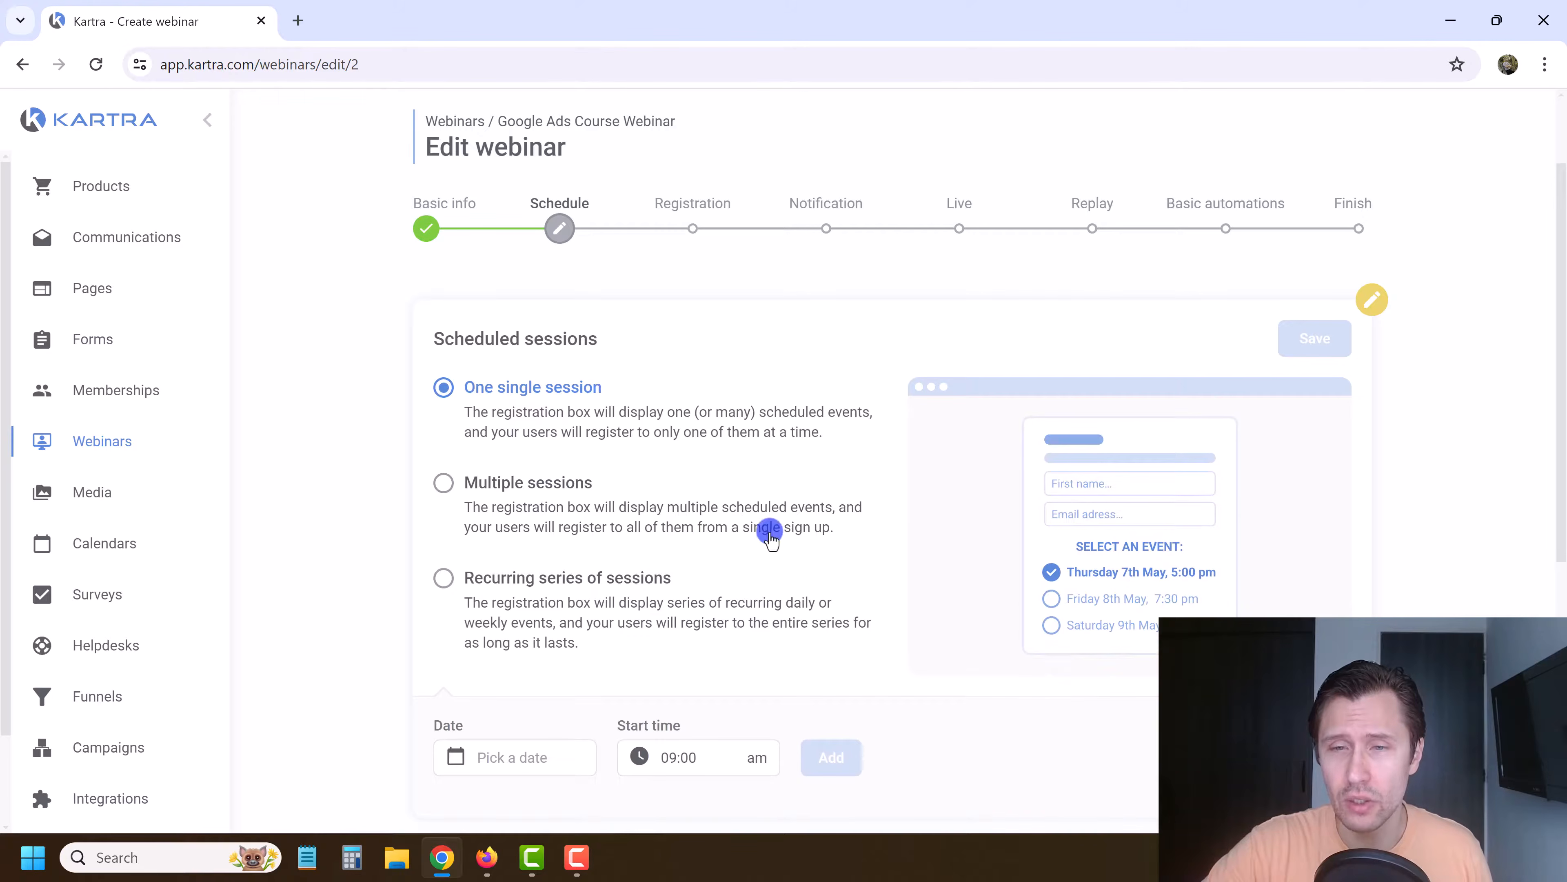
Step: Preview the multiple sessions and recurring series options for the scheduled sessions, and return to one single session
click(556, 482)
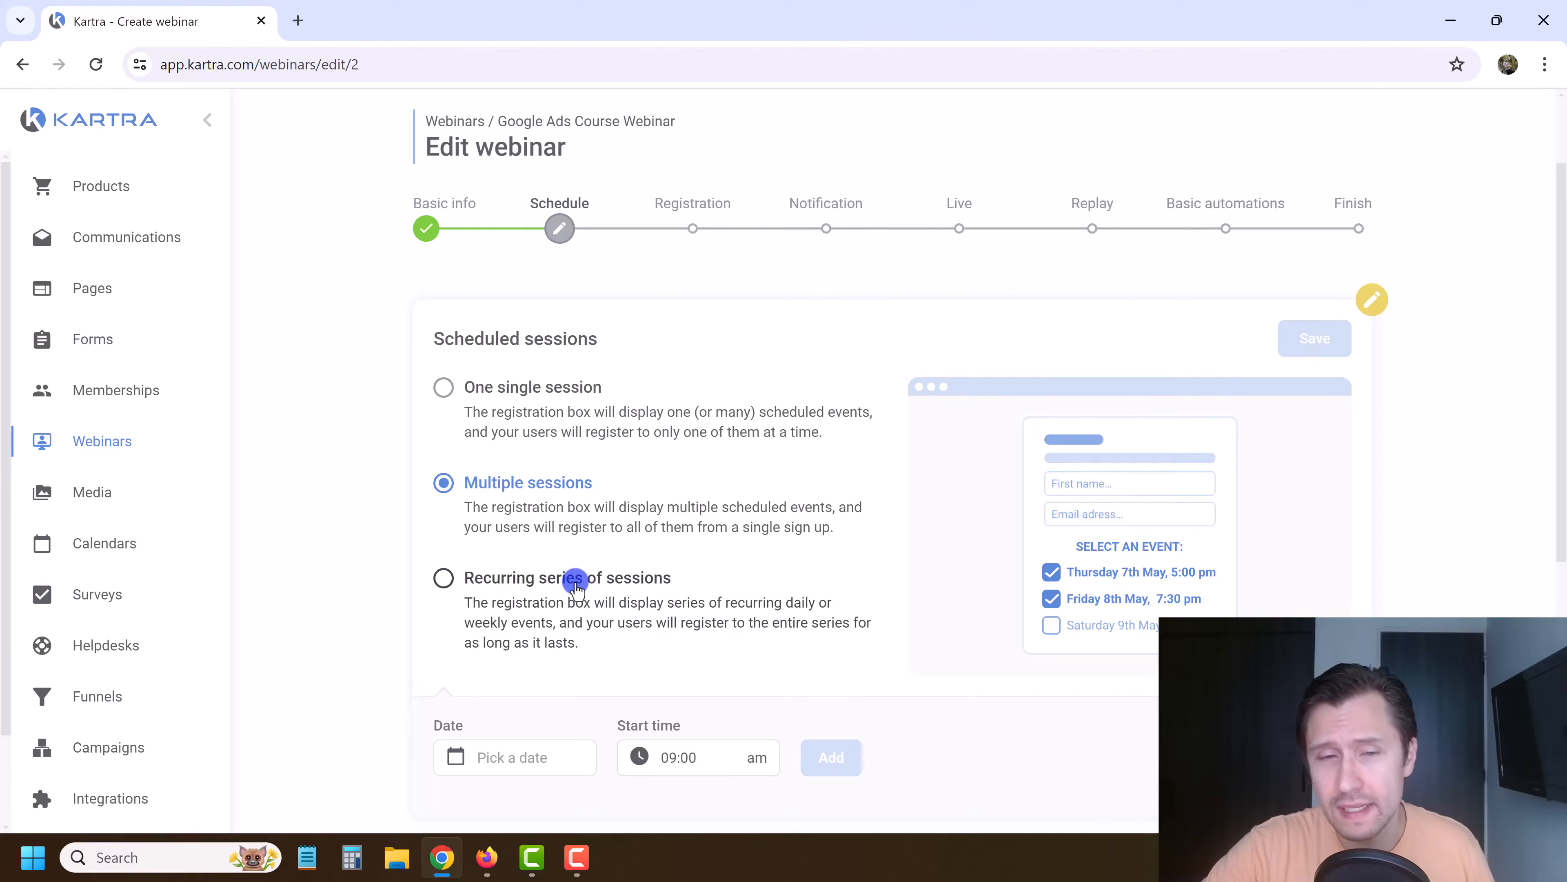
click(542, 577)
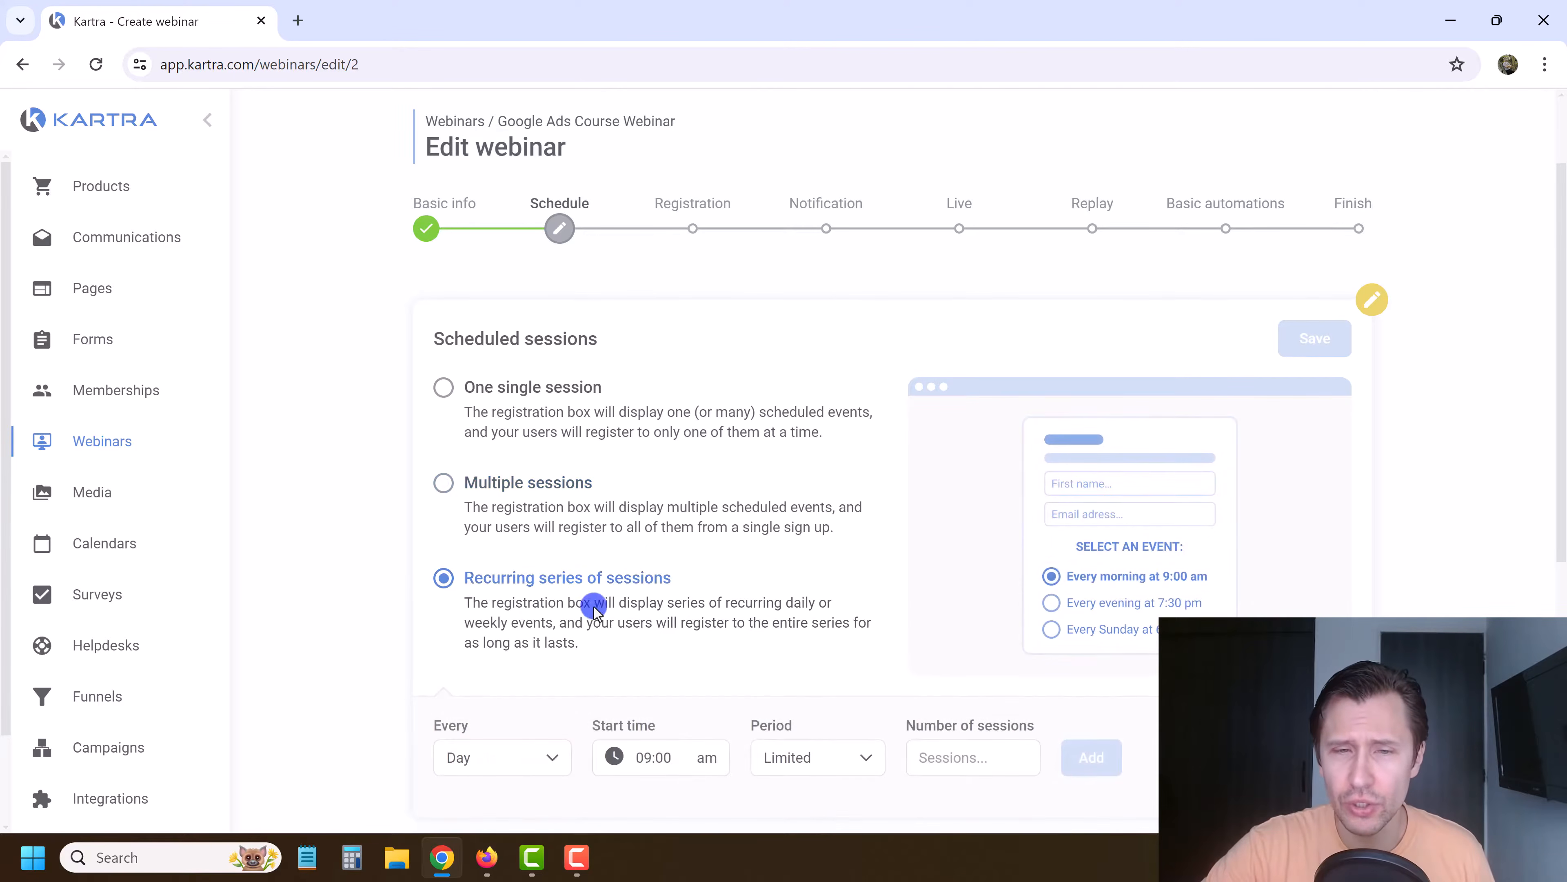
scroll(766, 556, down, 2)
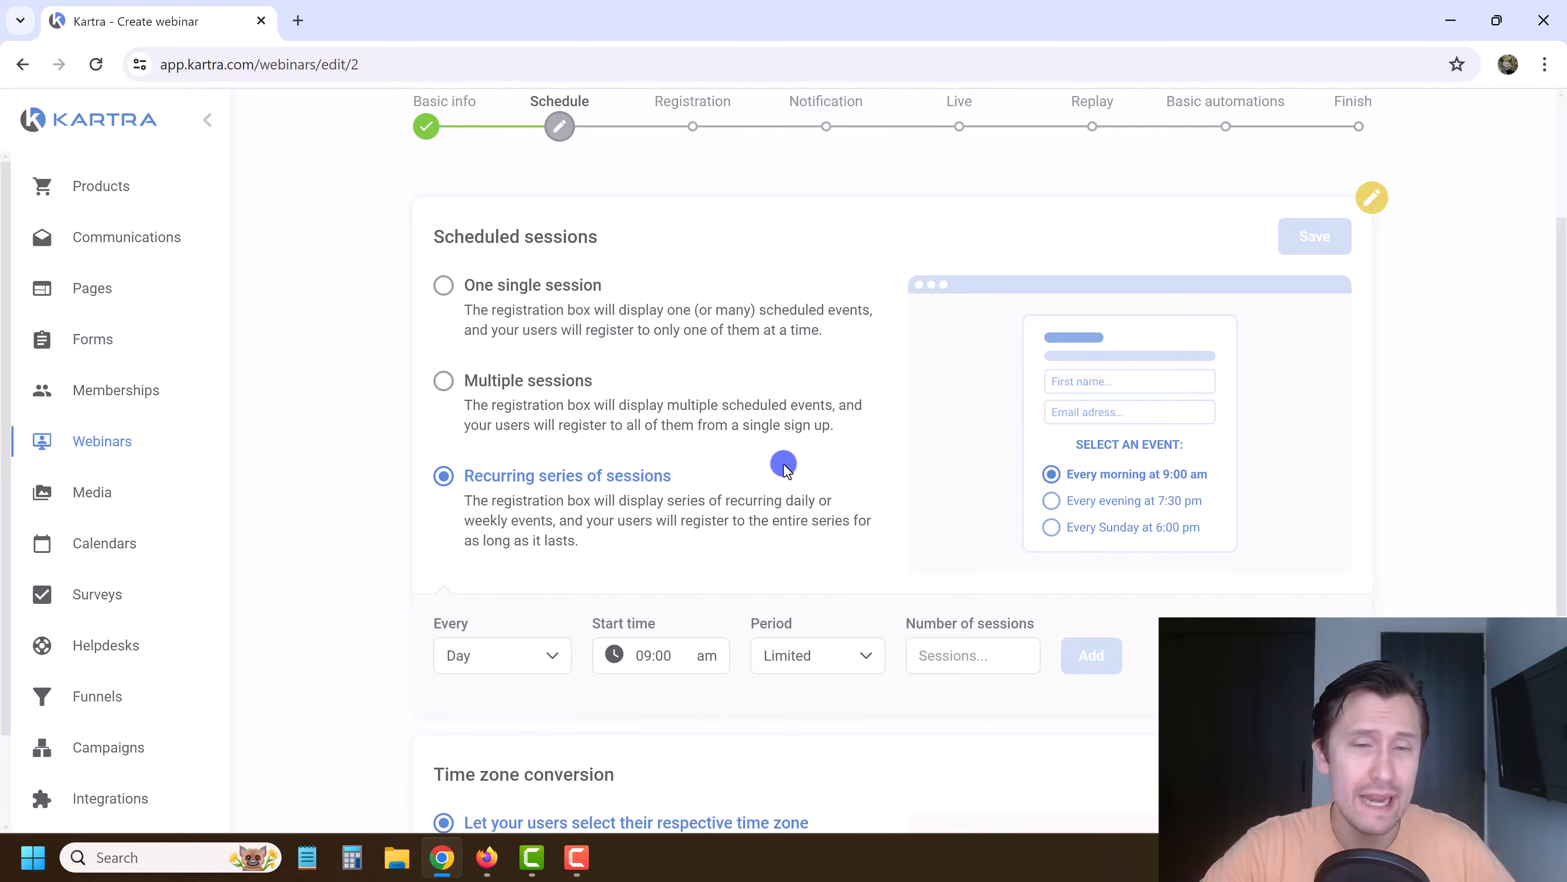
click(522, 301)
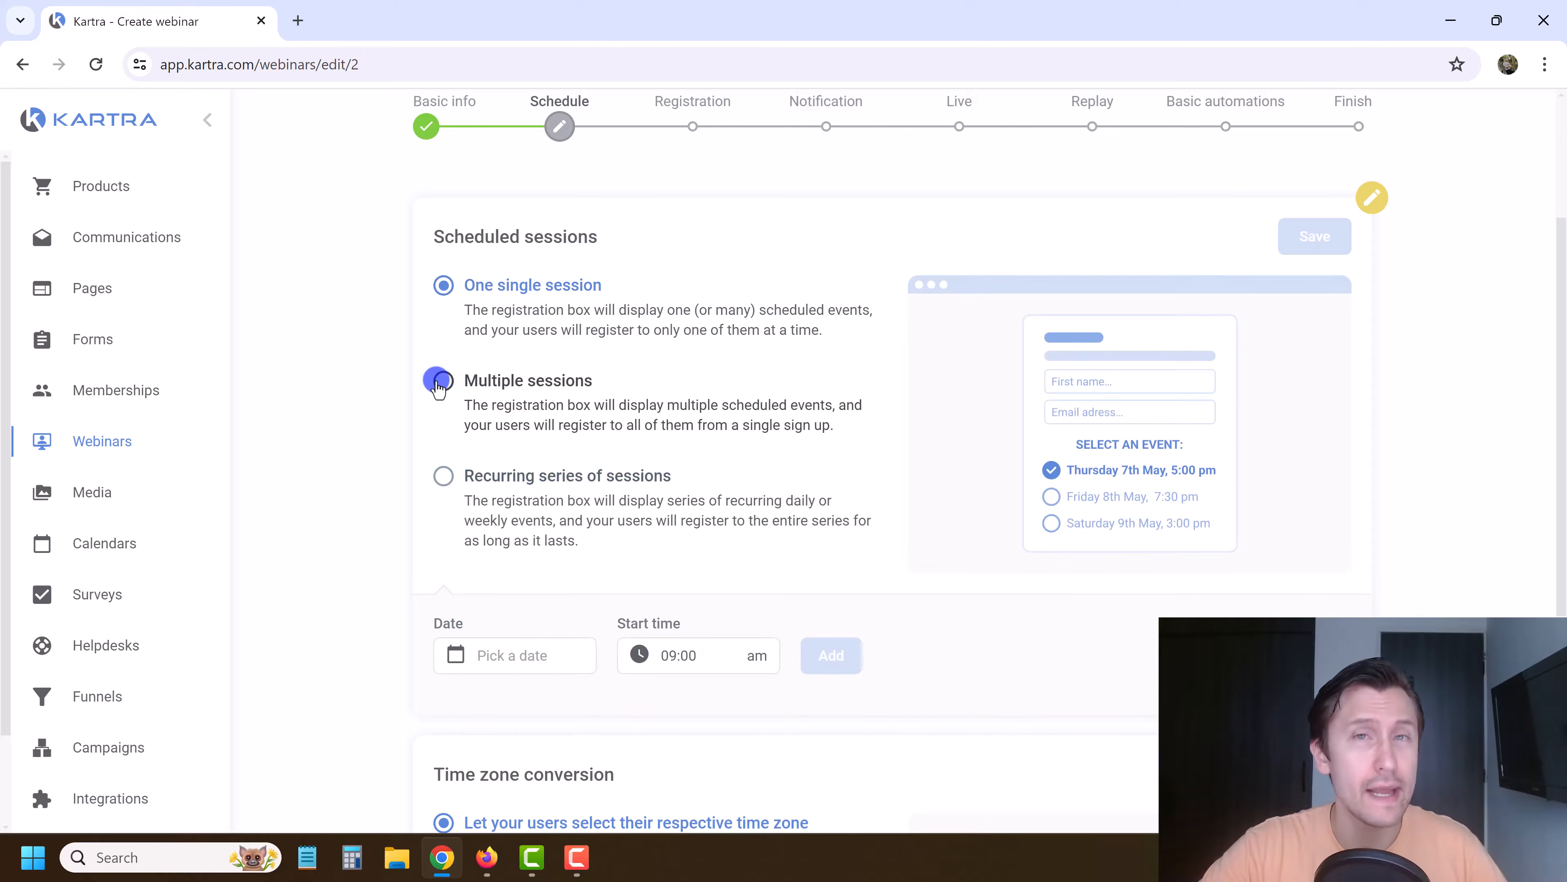
Step: Add a scheduled session on 04/18/2024 with the start time 09:00 am
click(505, 654)
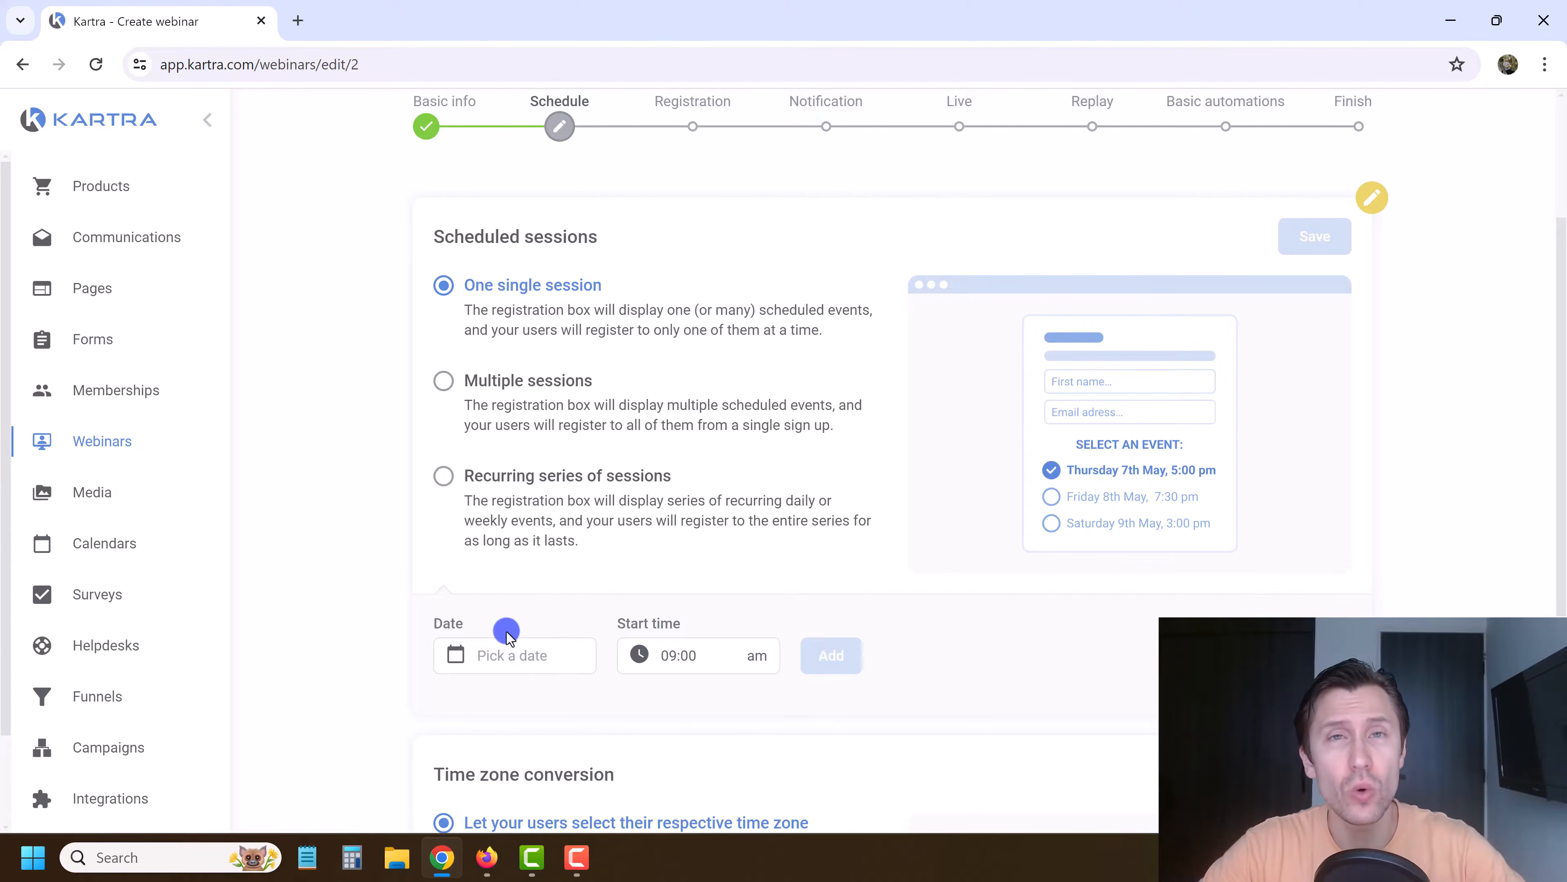
scroll(506, 636, down, 2)
click(527, 559)
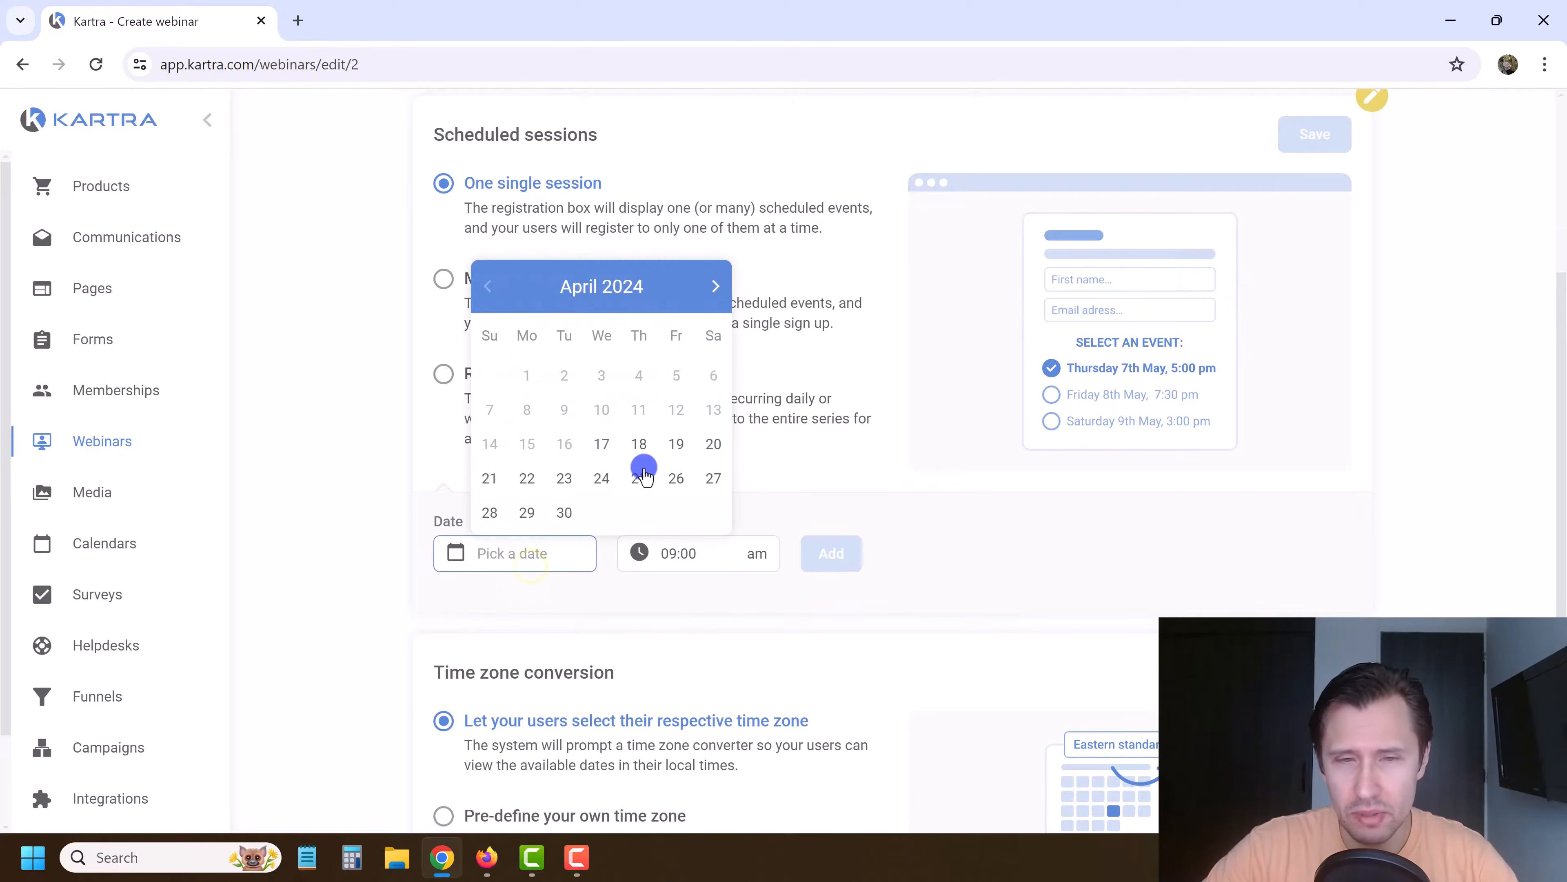
click(641, 445)
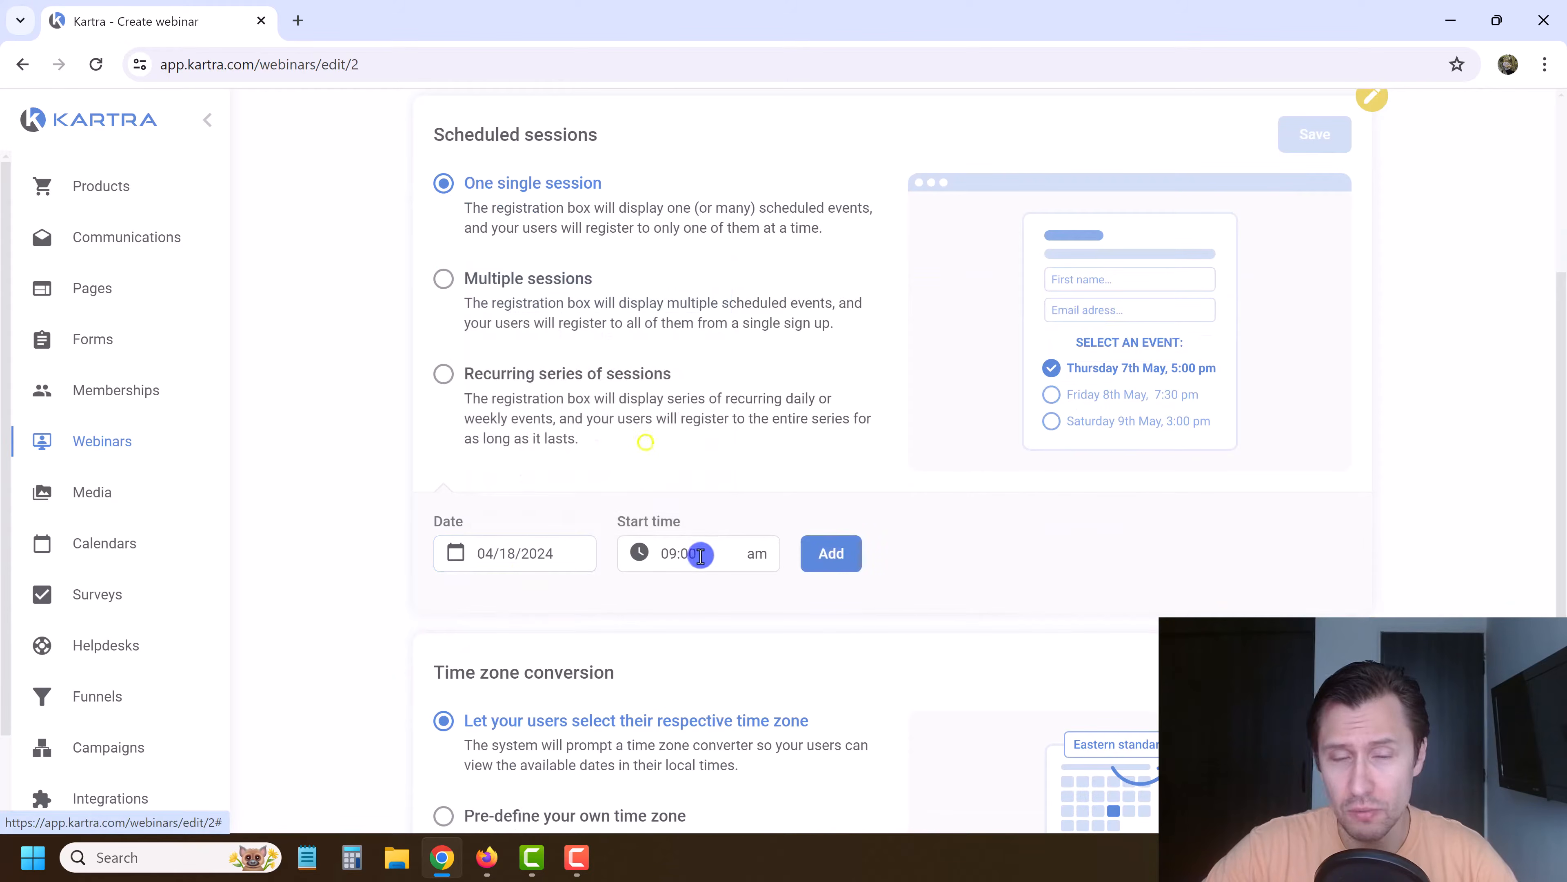
click(816, 565)
Step: Add sessions on 04/20/2024 and 04/22/2024 at 09:00 am, and save the scheduled sessions
click(518, 552)
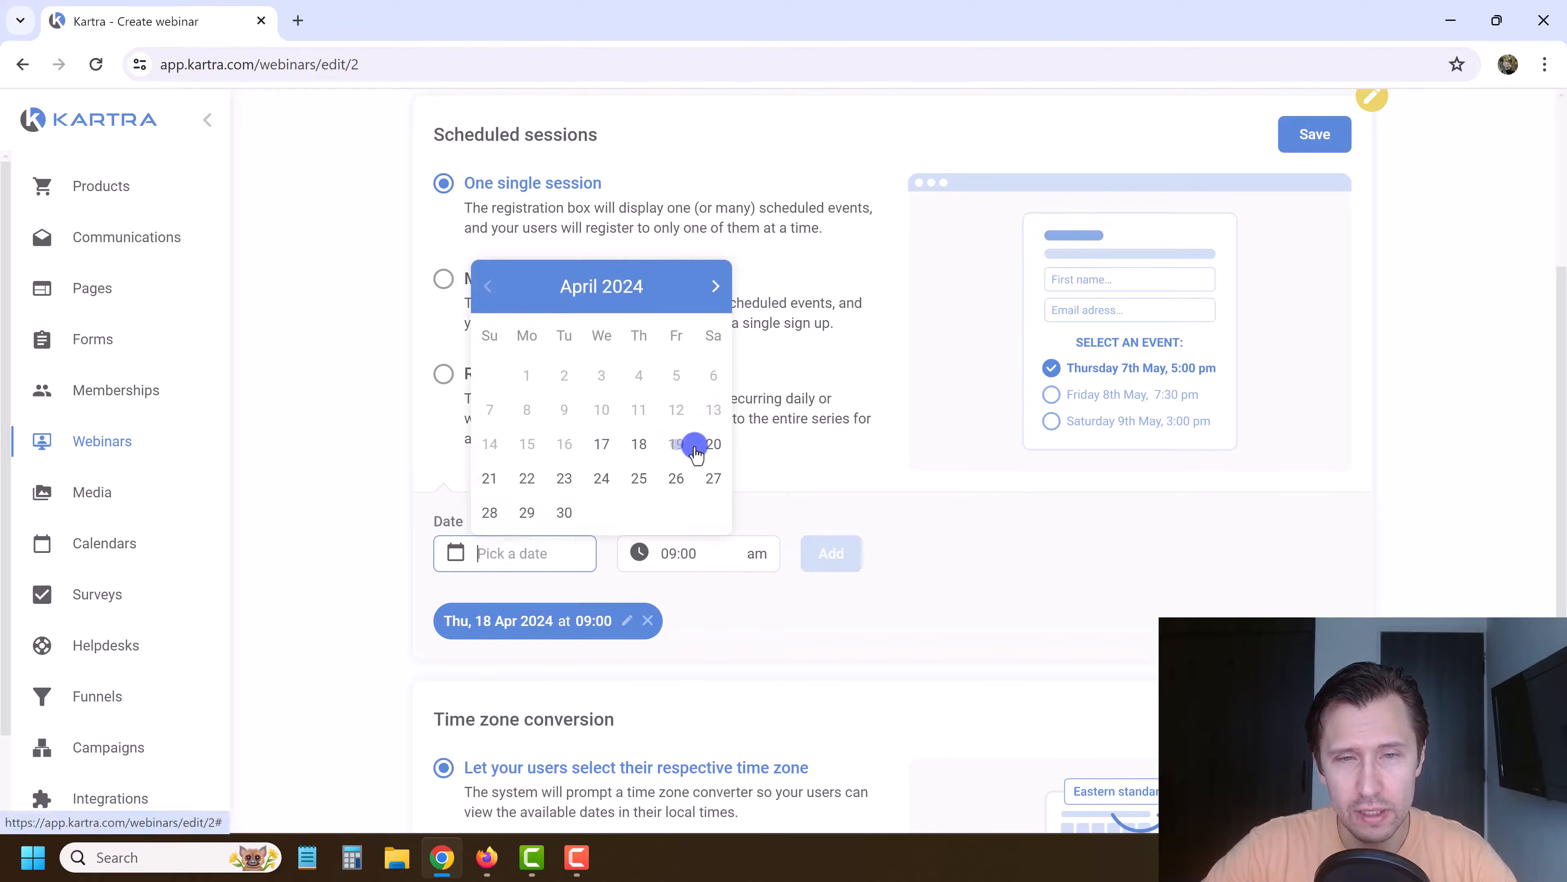
click(714, 445)
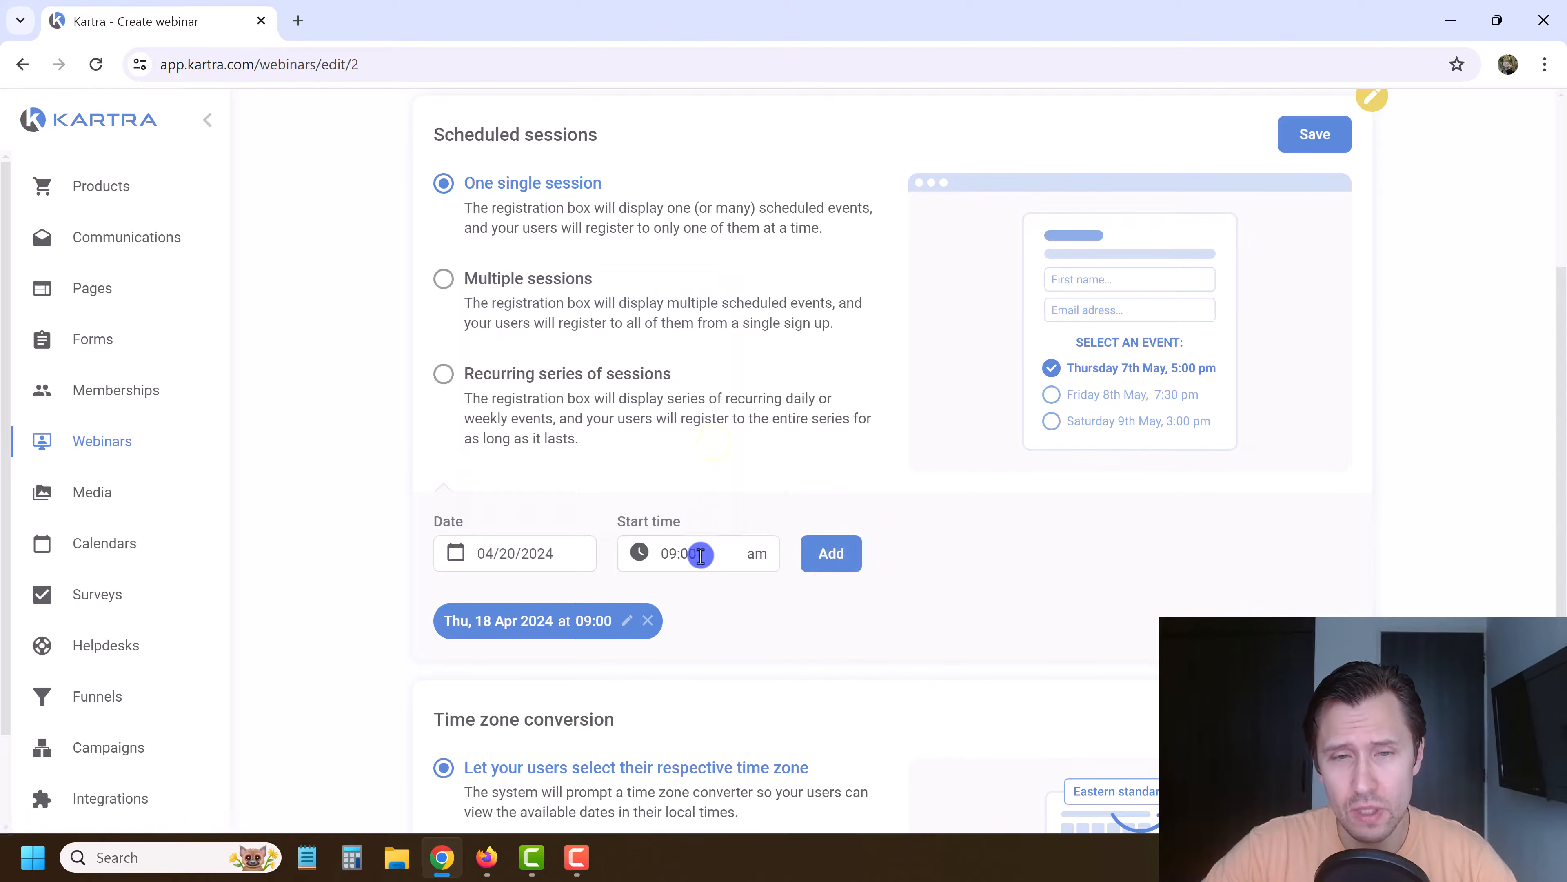
click(821, 571)
click(532, 543)
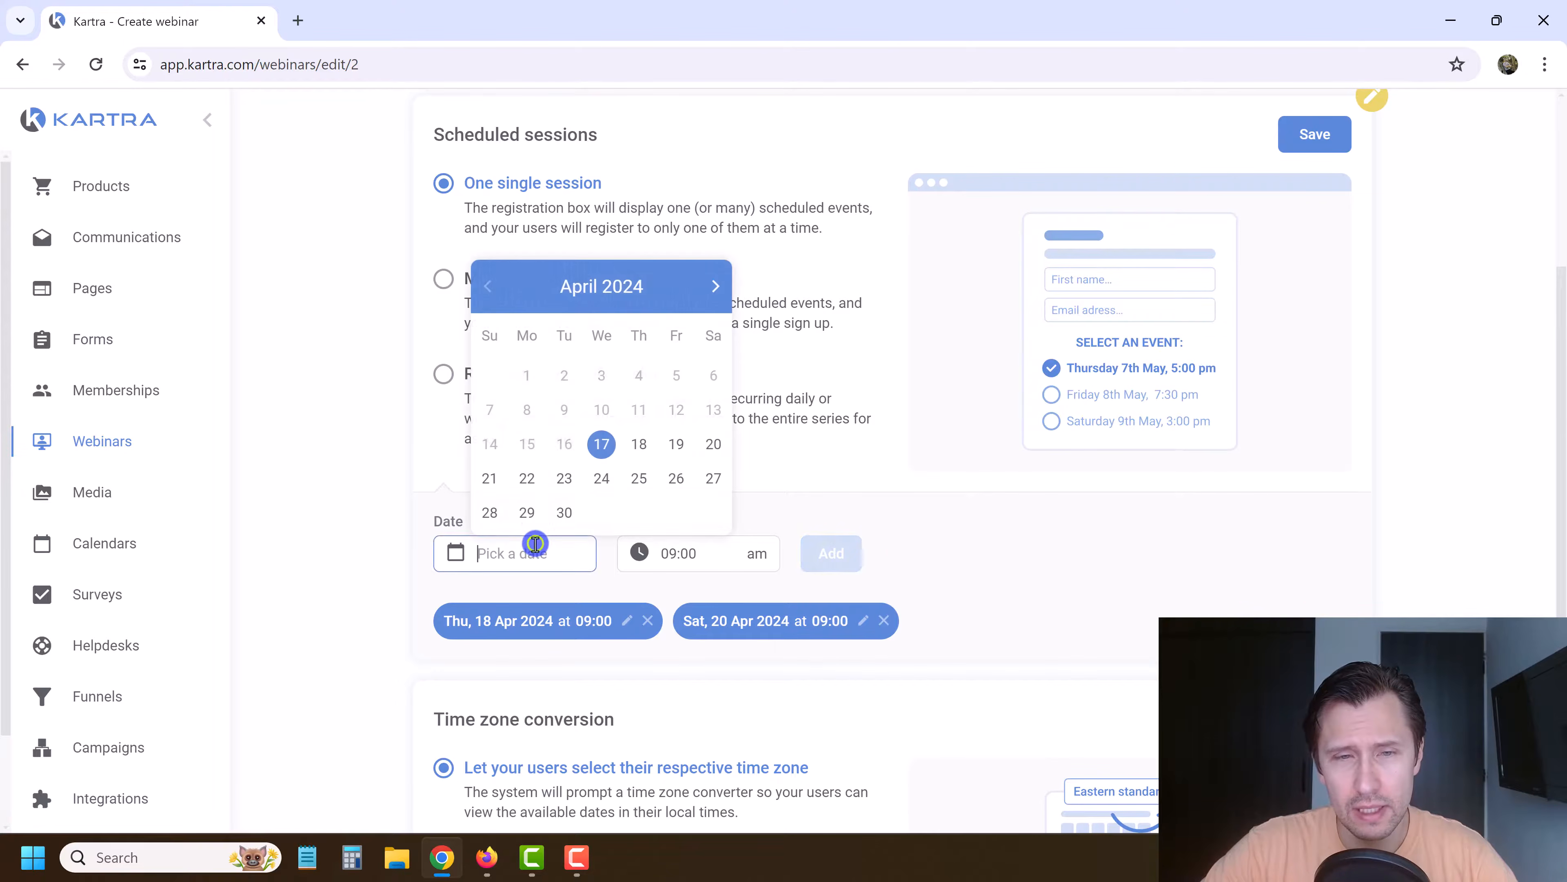
click(528, 480)
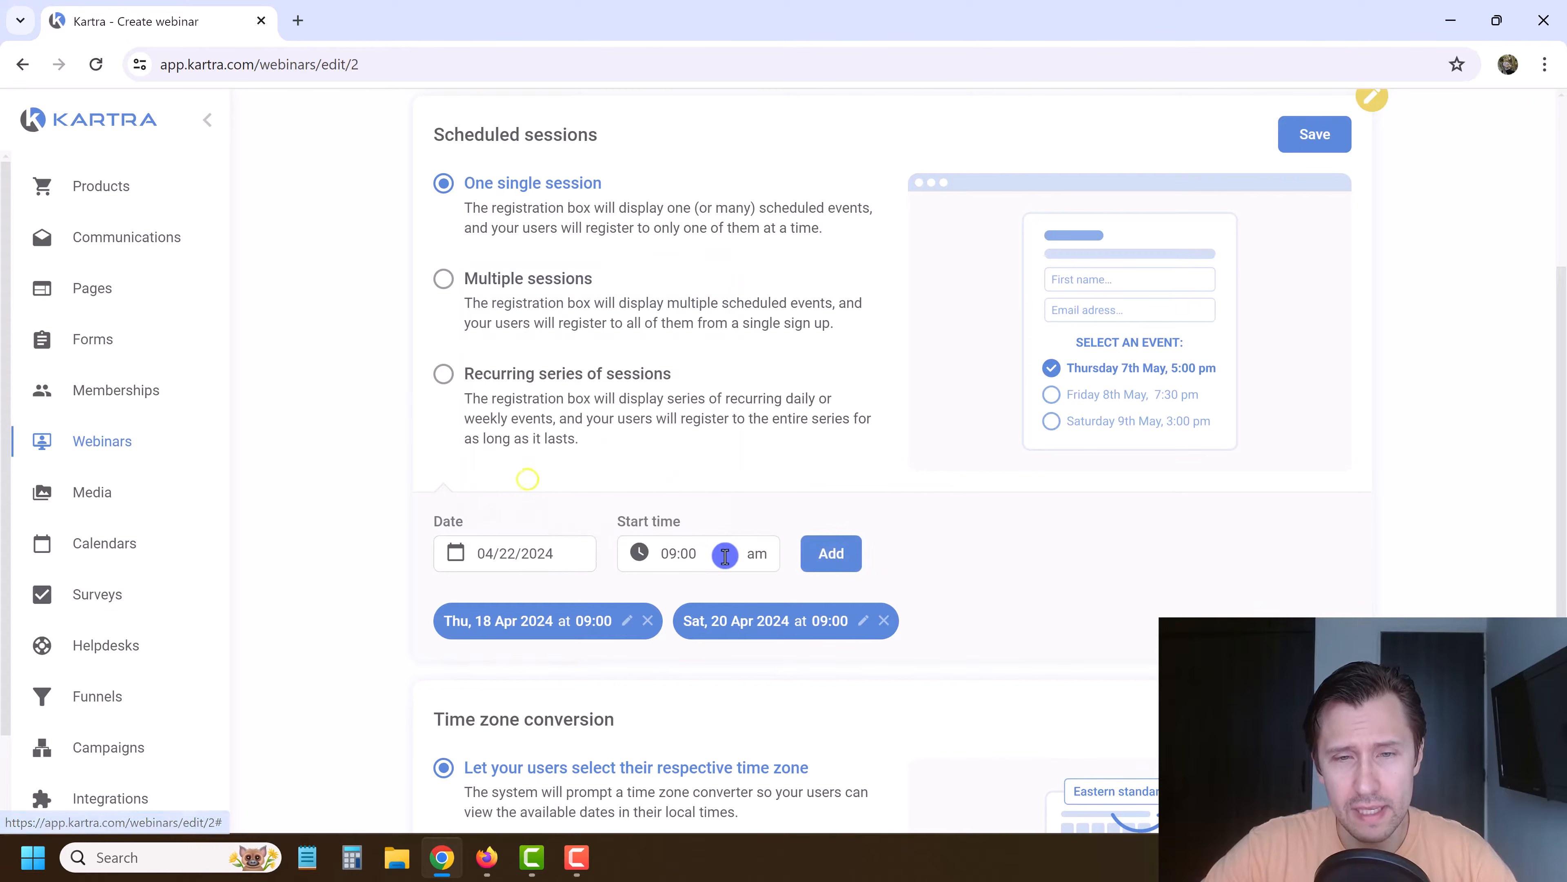
click(824, 559)
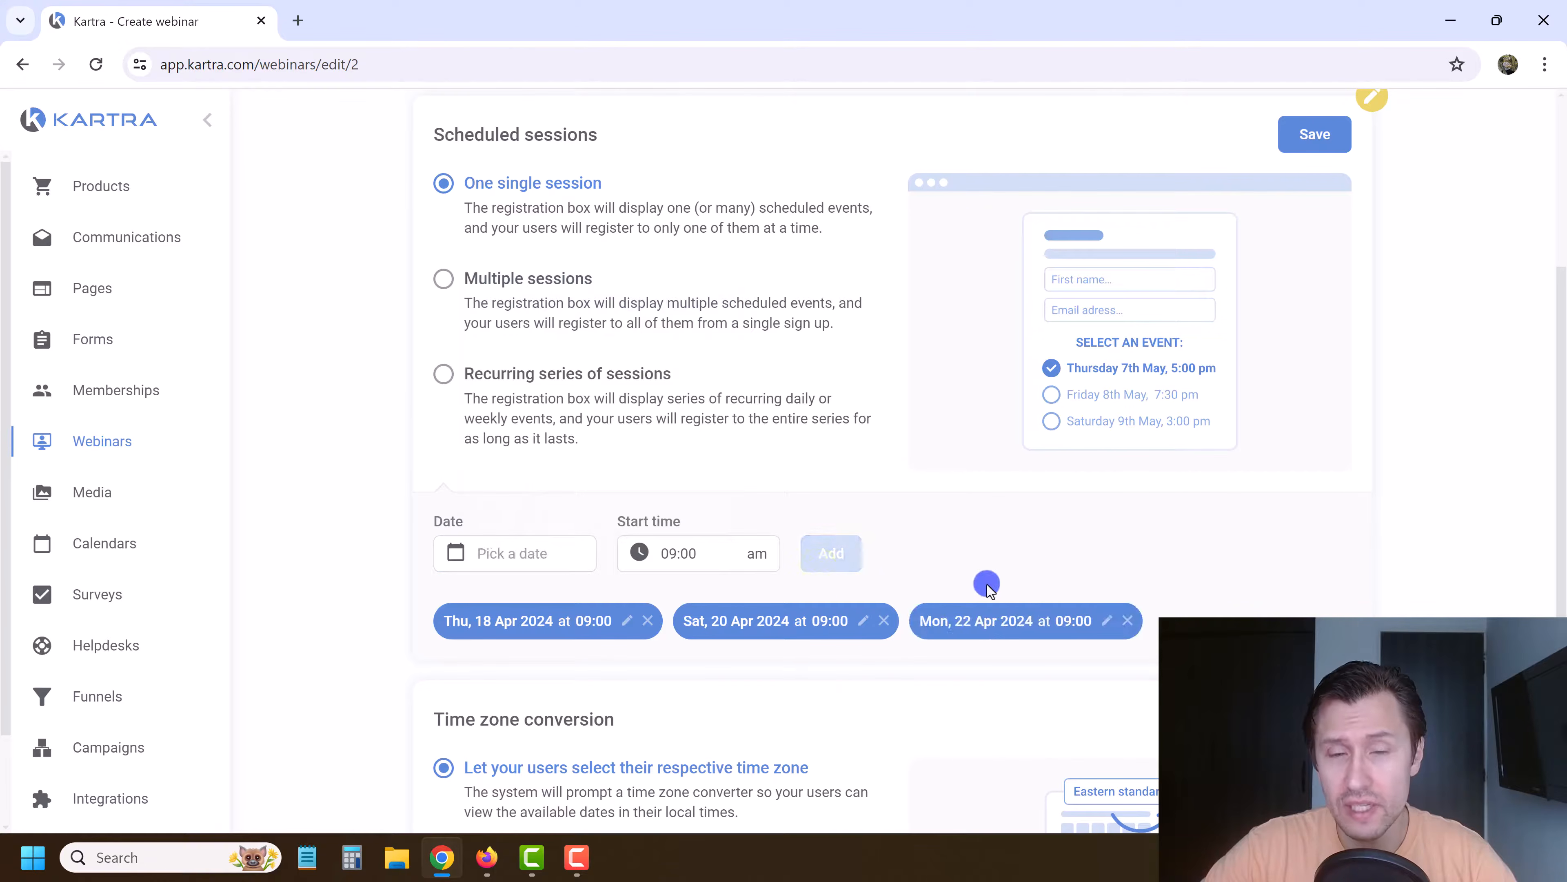
scroll(1191, 398, up, 2)
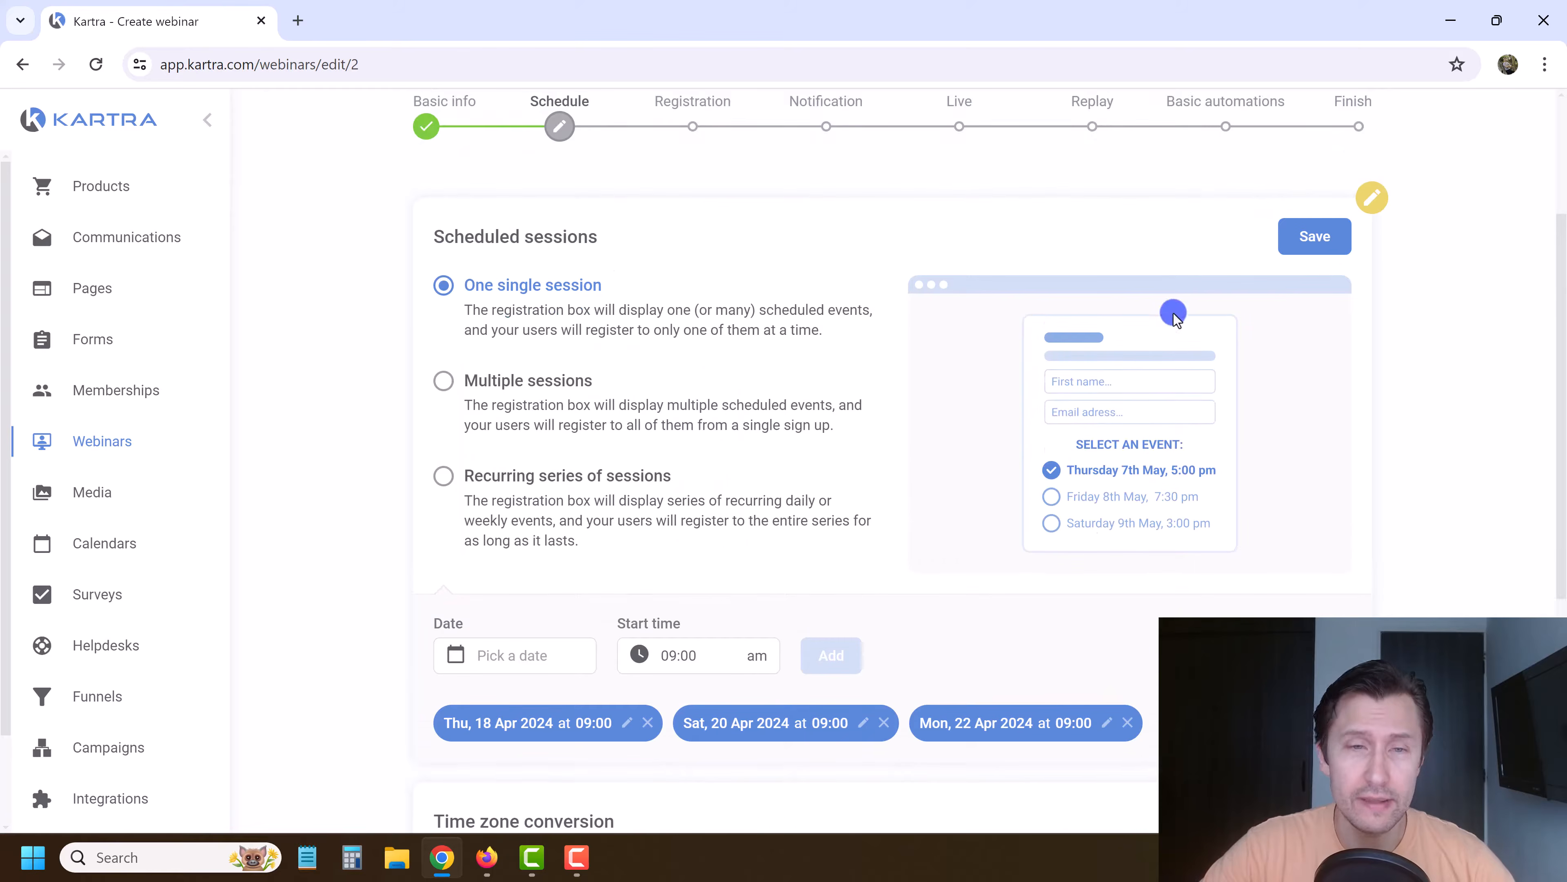
click(1307, 236)
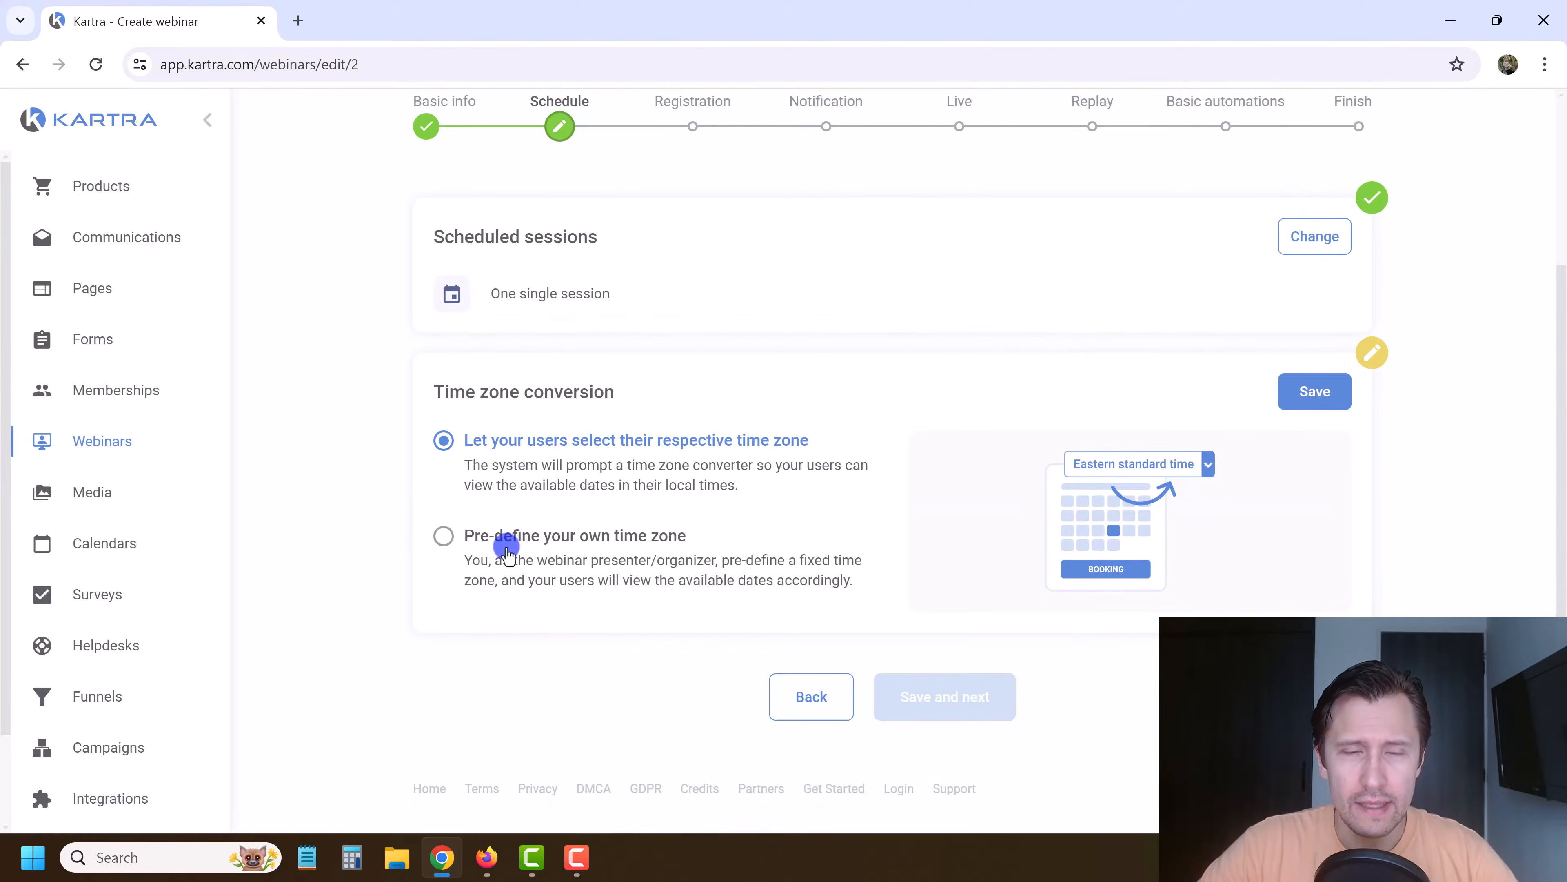
Step: Let users select their respective time zone, save the time zone conversion, and continue to the Registration stage
click(508, 451)
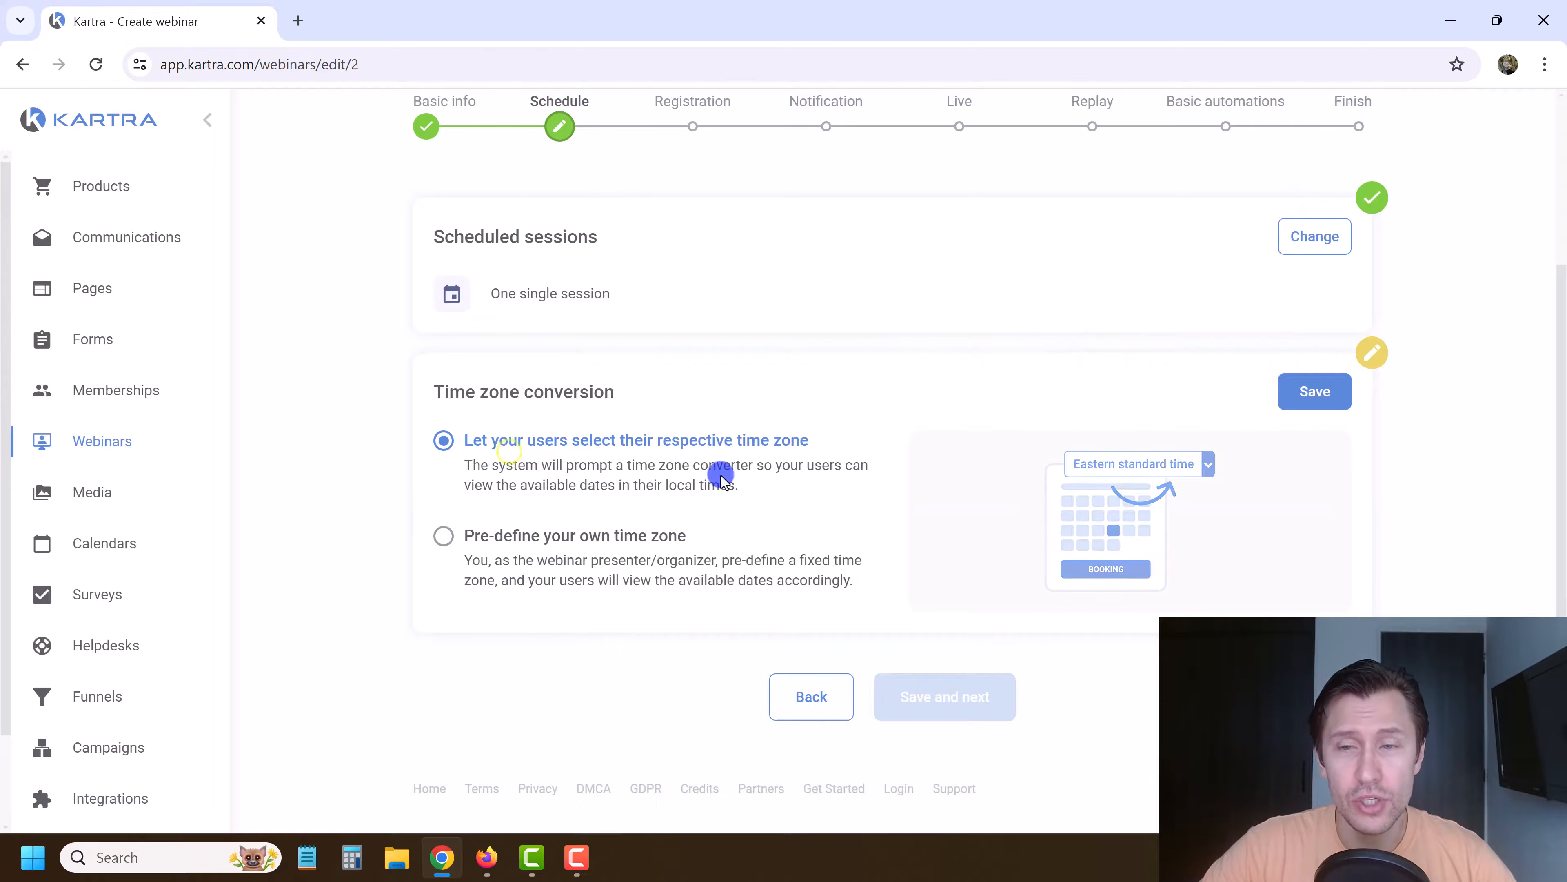
click(537, 534)
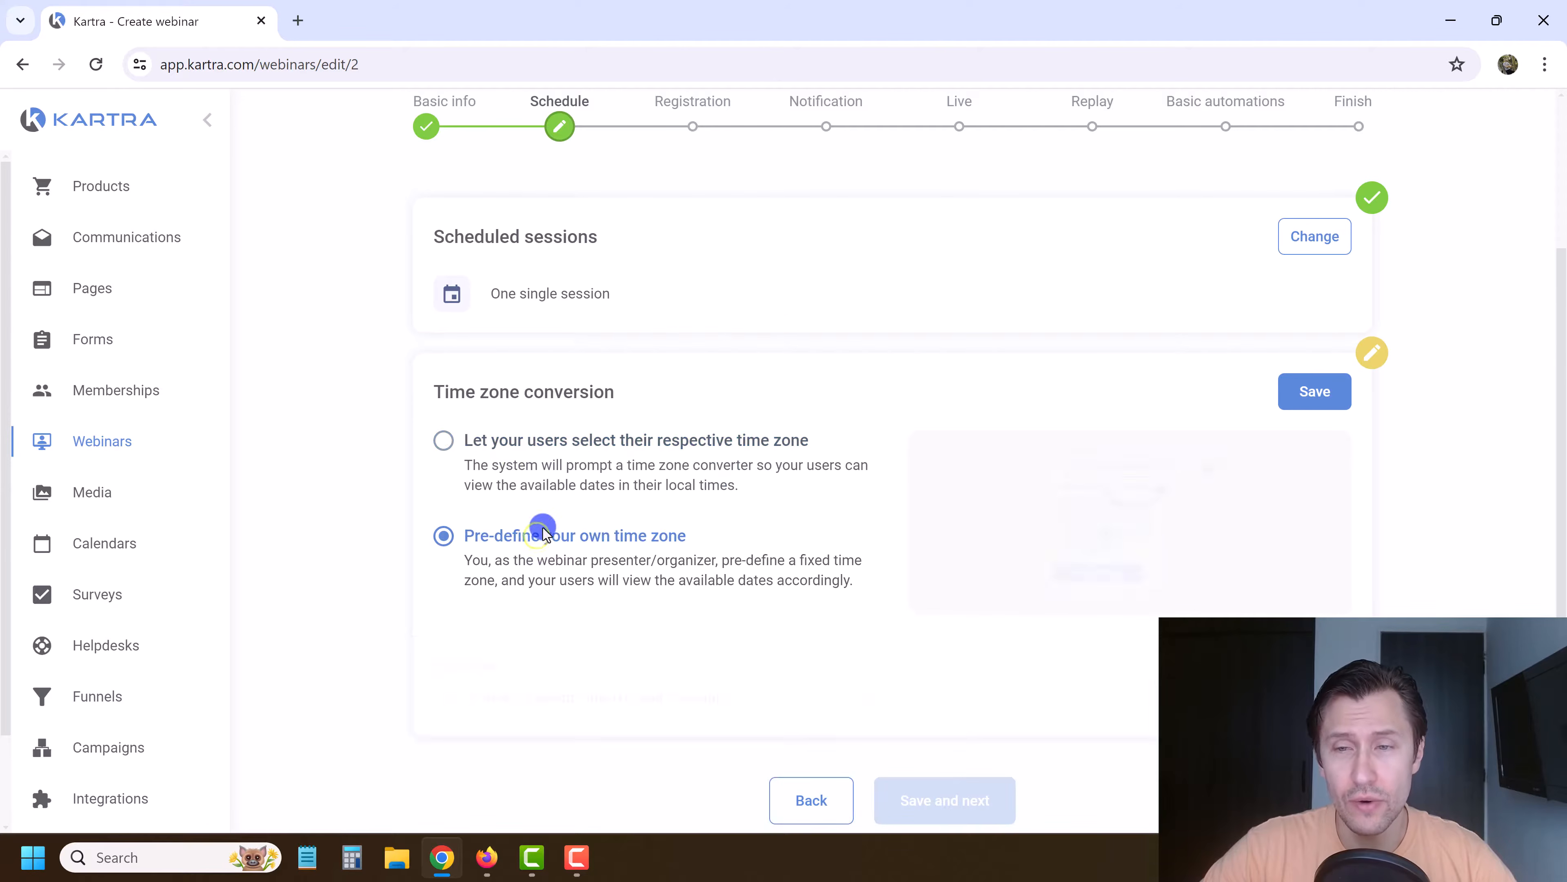
click(641, 444)
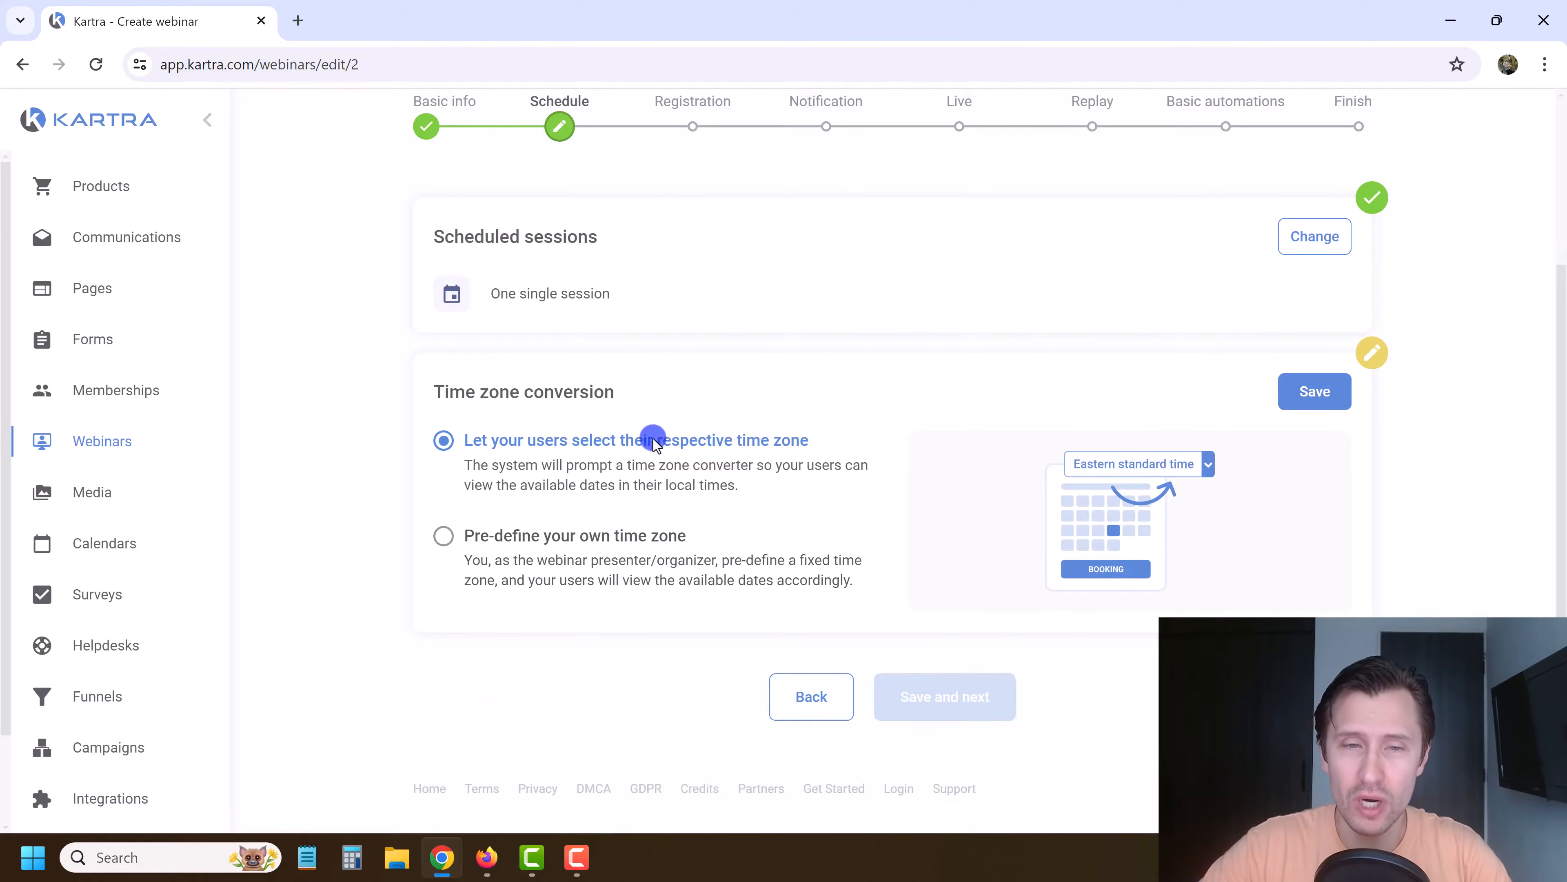
click(1311, 389)
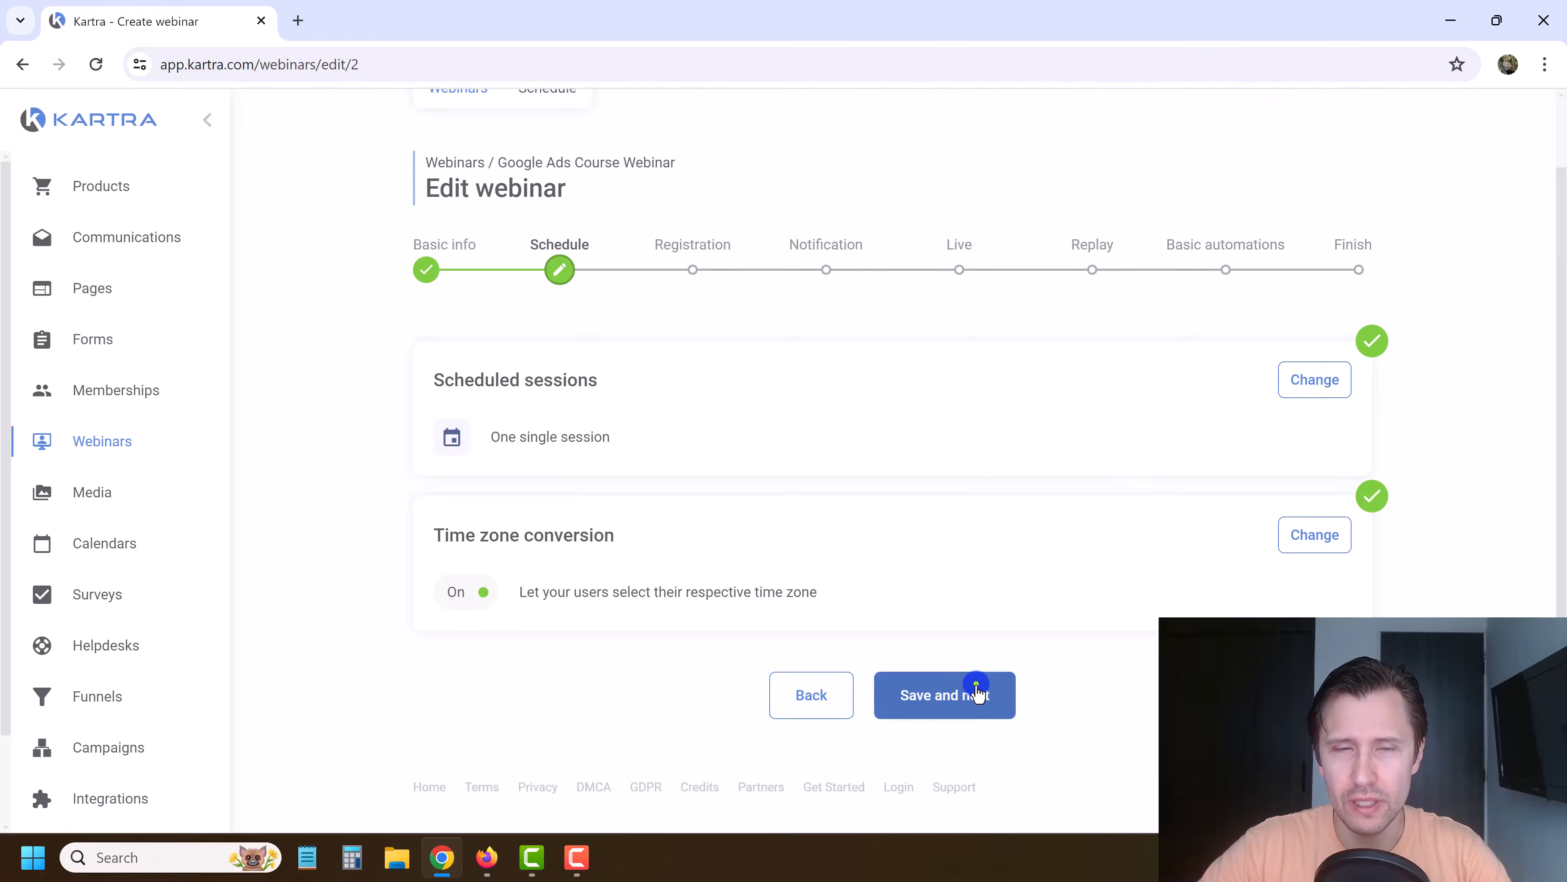
click(986, 688)
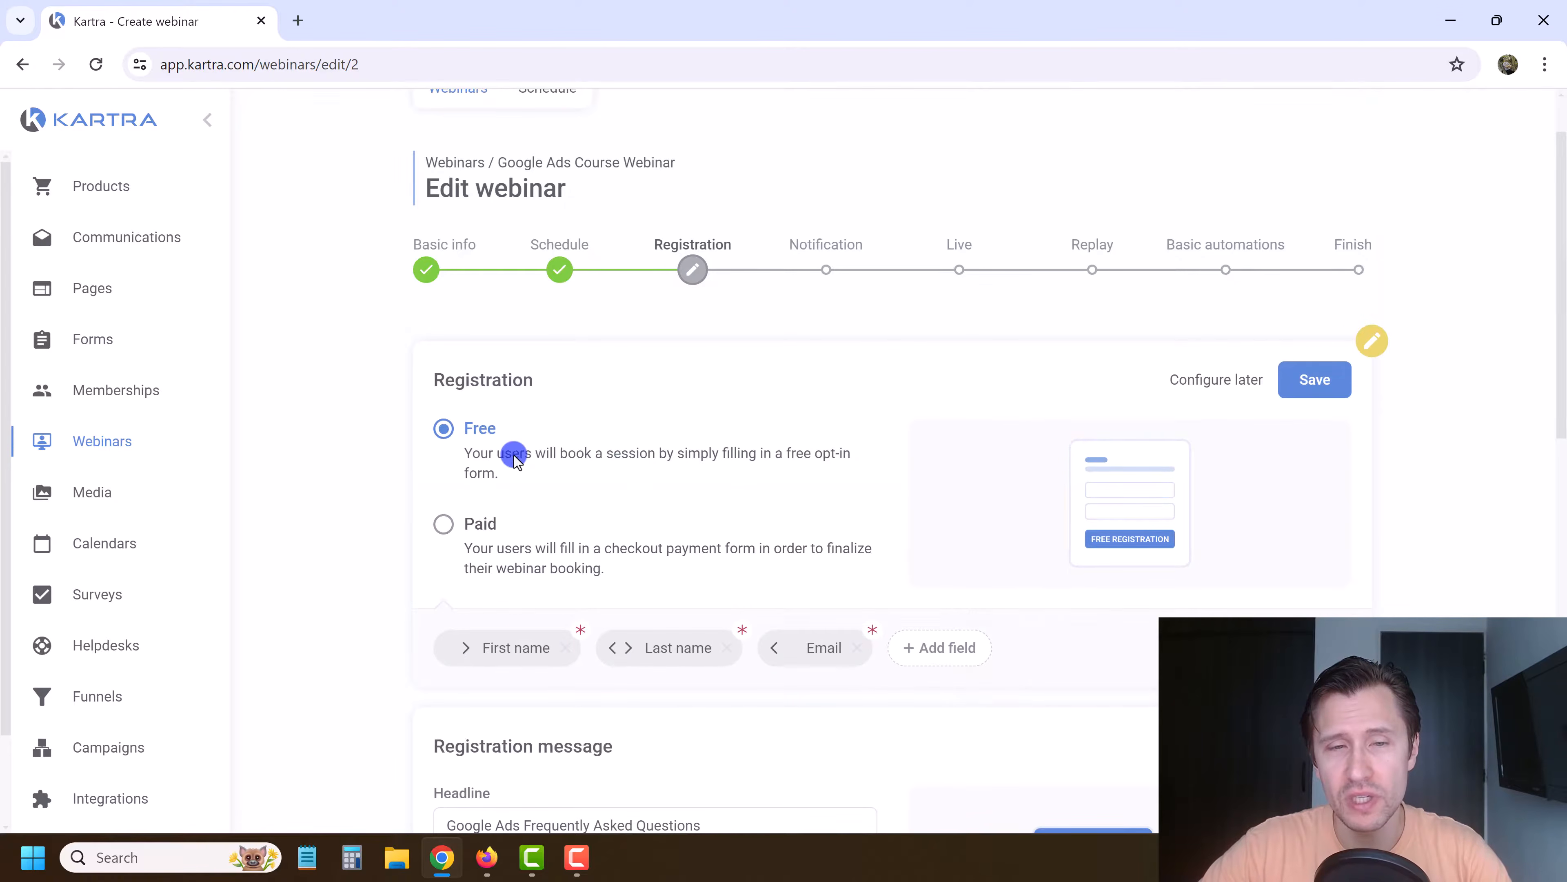
Step: Preview paid registration with the Google Ads Course product funnel and product, and return to free registration
click(565, 534)
scroll(586, 537, down, 3)
scroll(570, 565, down, 1)
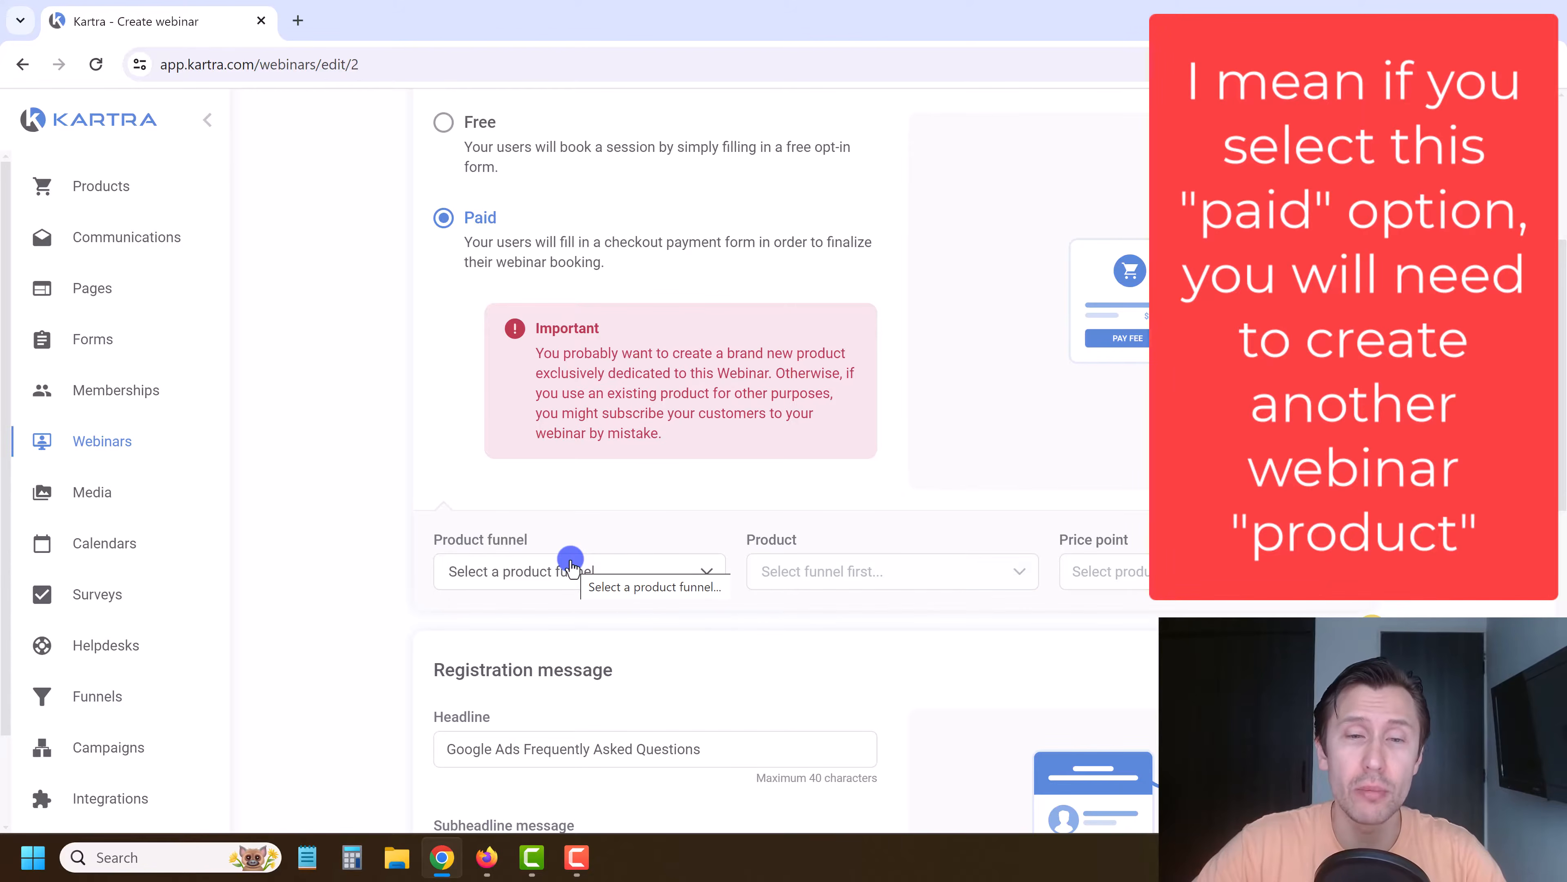
click(571, 563)
click(546, 653)
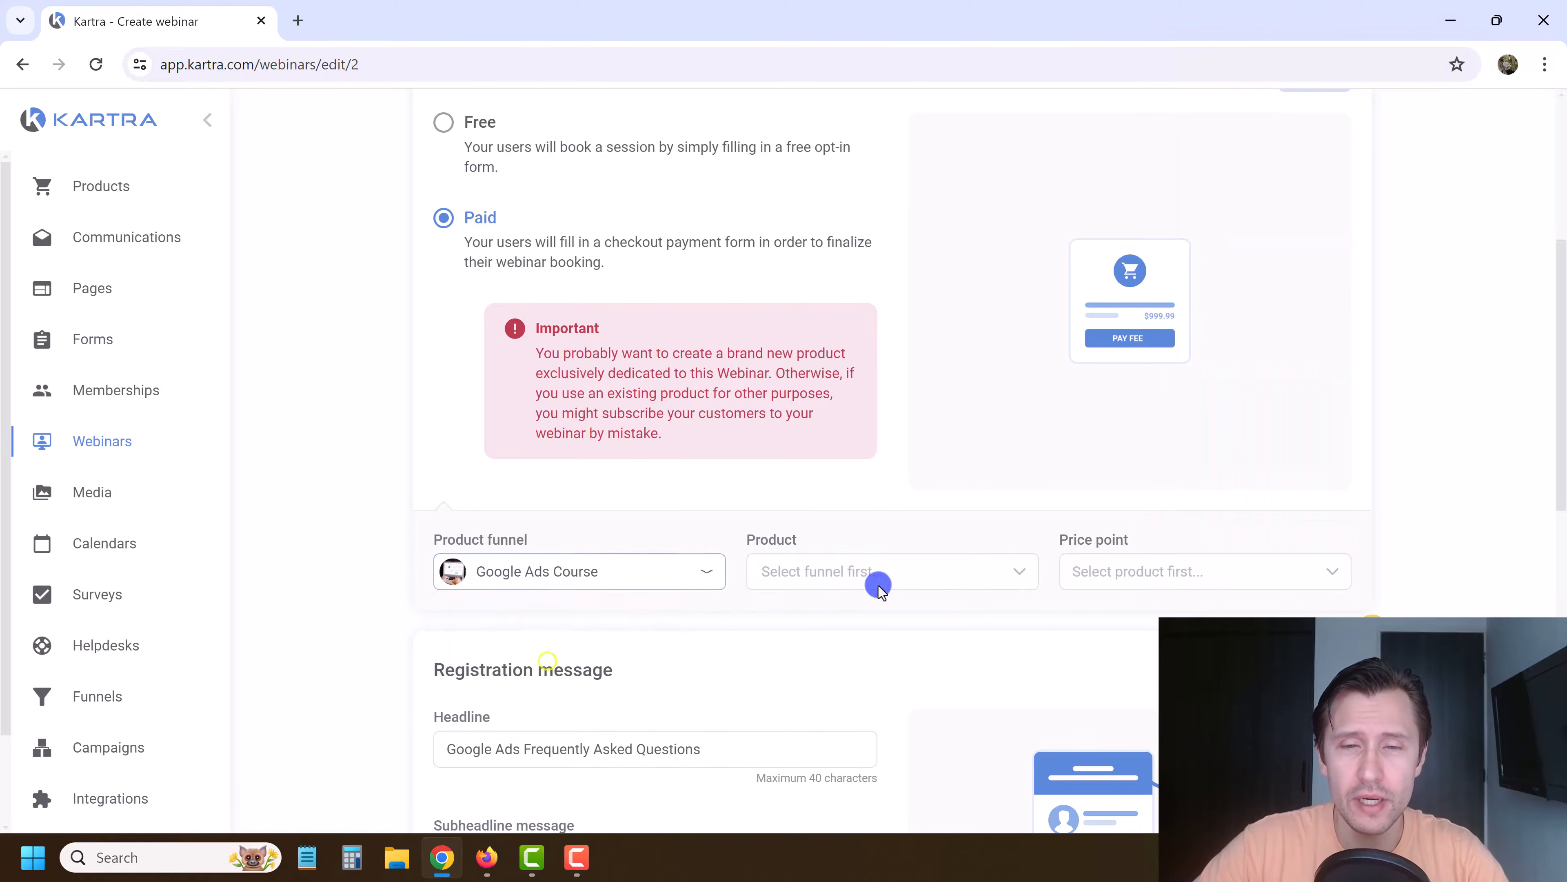
click(851, 573)
click(857, 652)
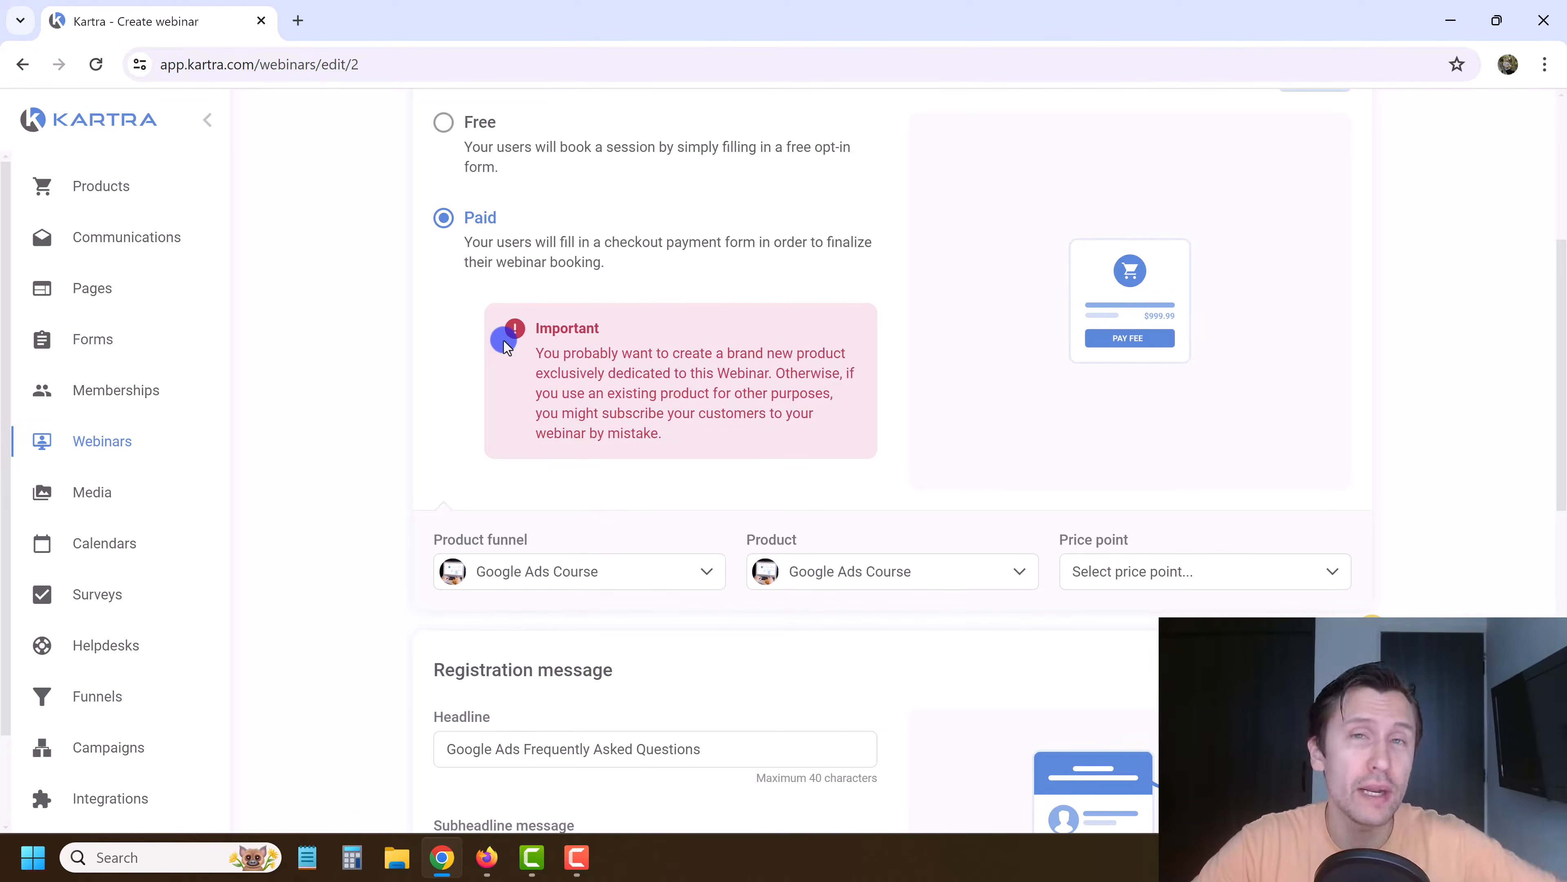
scroll(526, 259, up, 2)
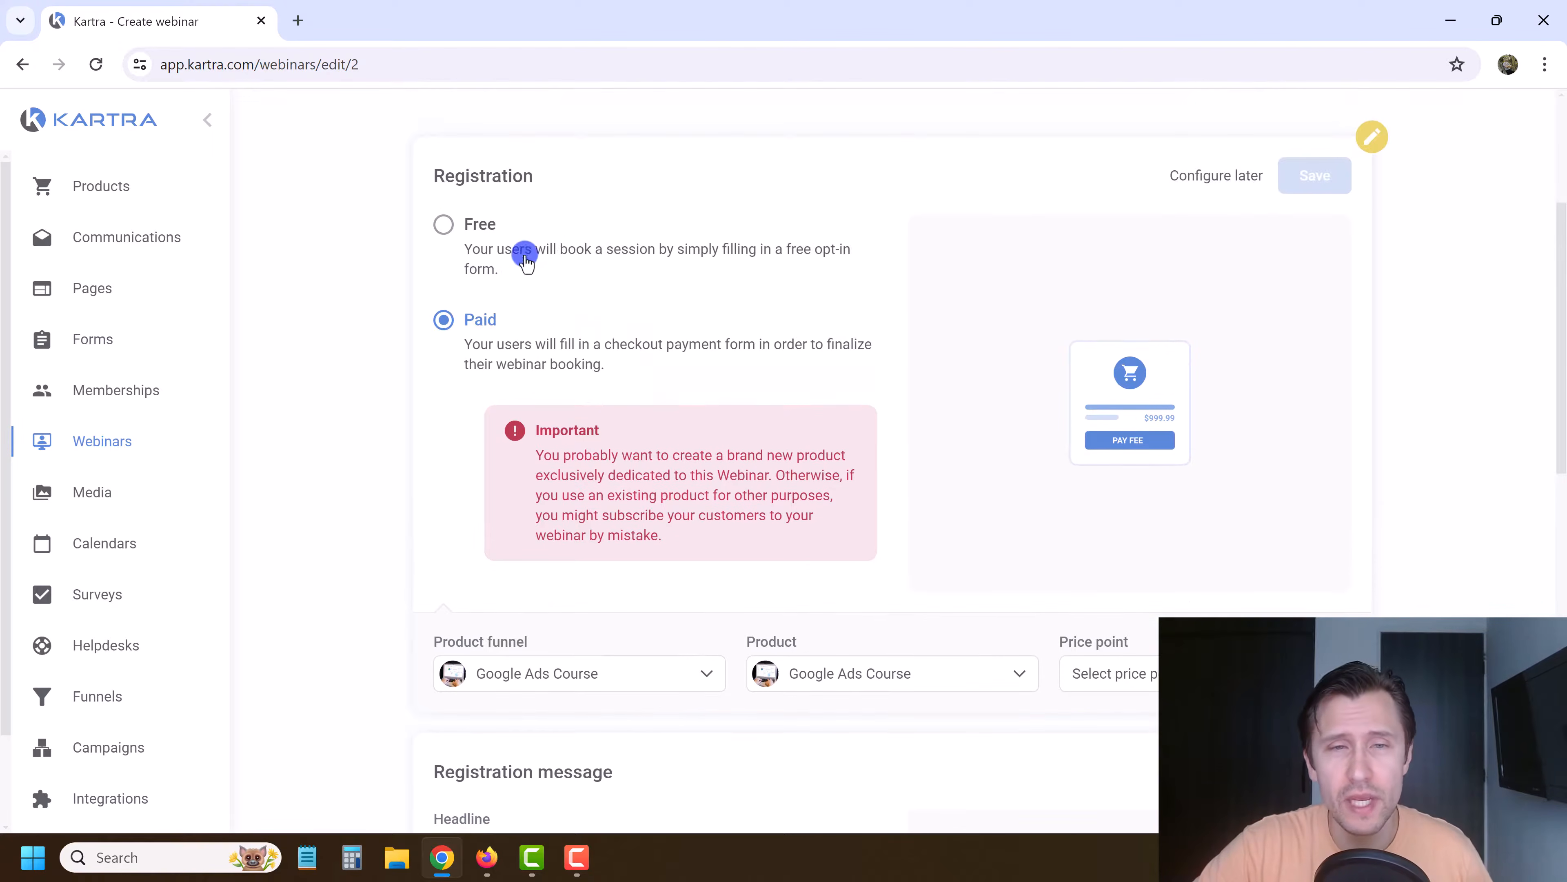
click(496, 238)
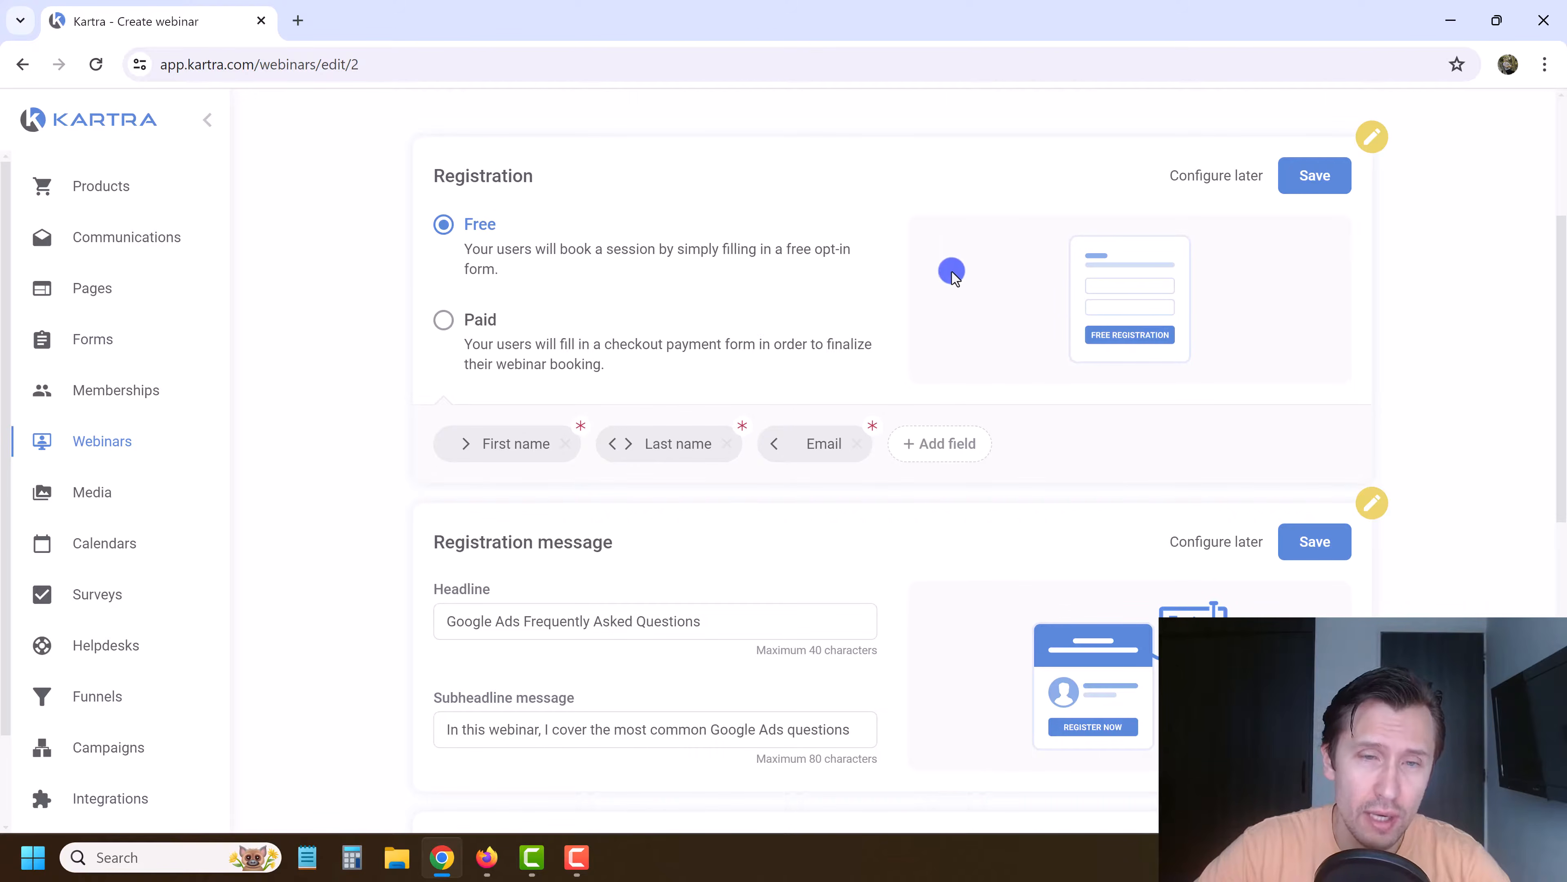
Step: Start adding a field to the registration form and look through the existing standard and custom fields
click(930, 444)
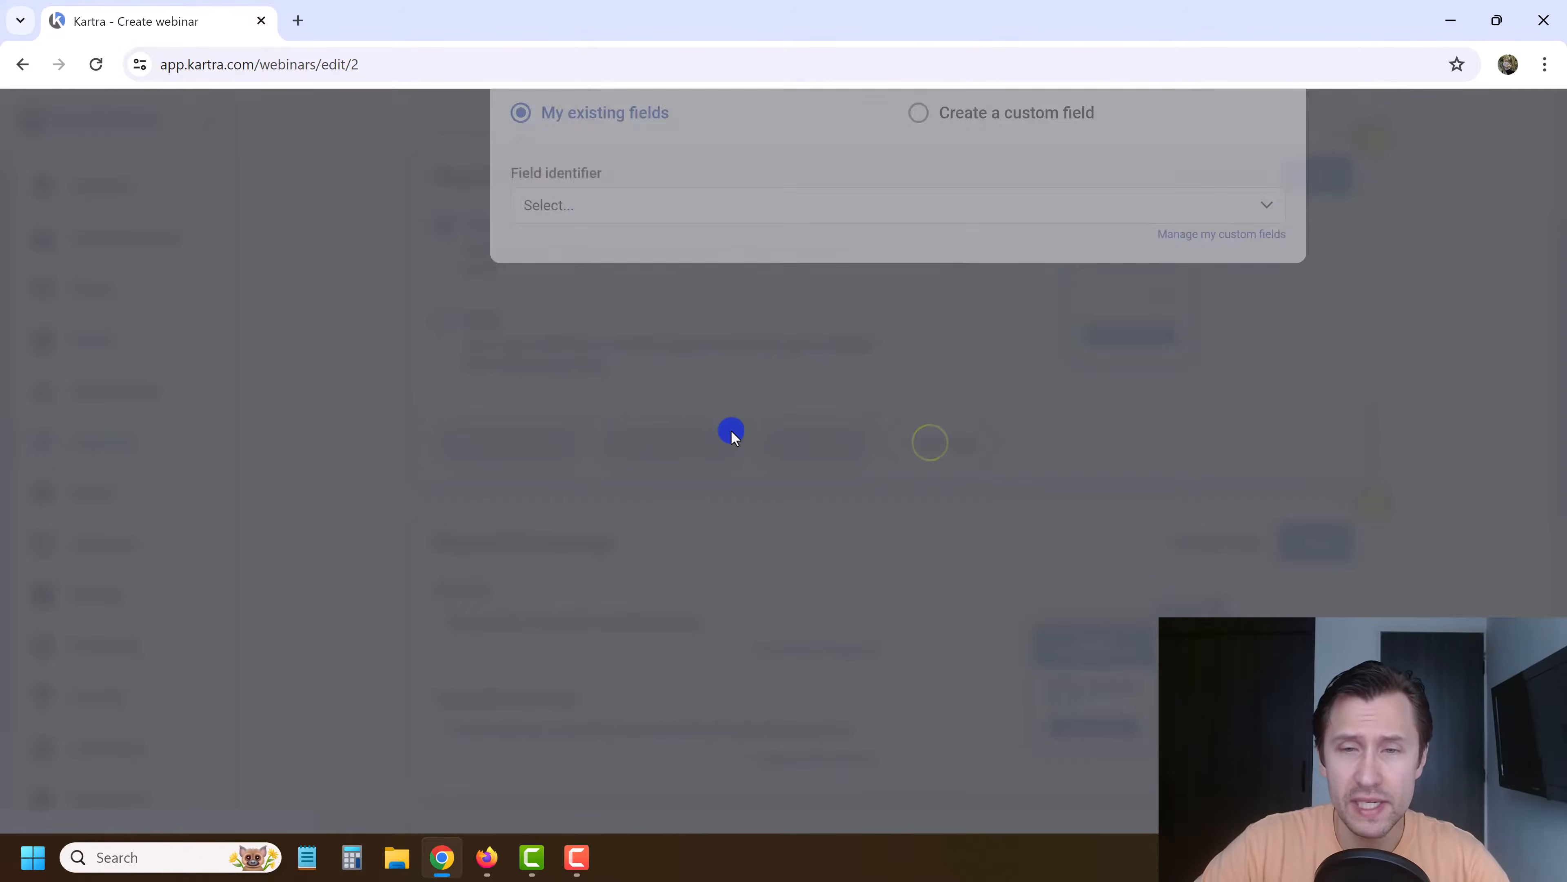
click(690, 339)
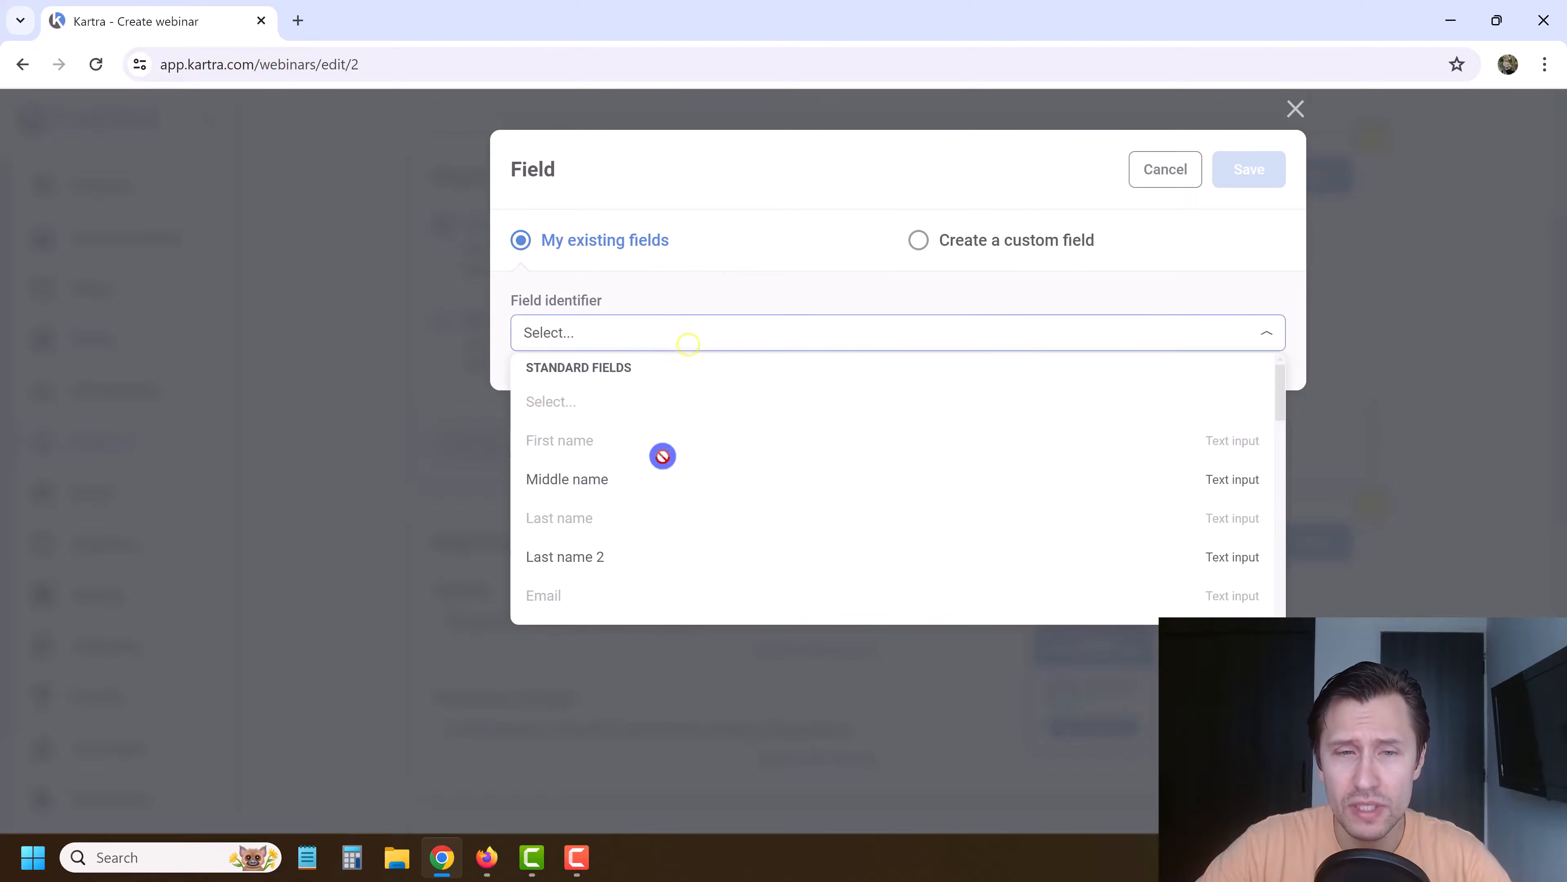
scroll(612, 492, down, 2)
scroll(611, 491, down, 5)
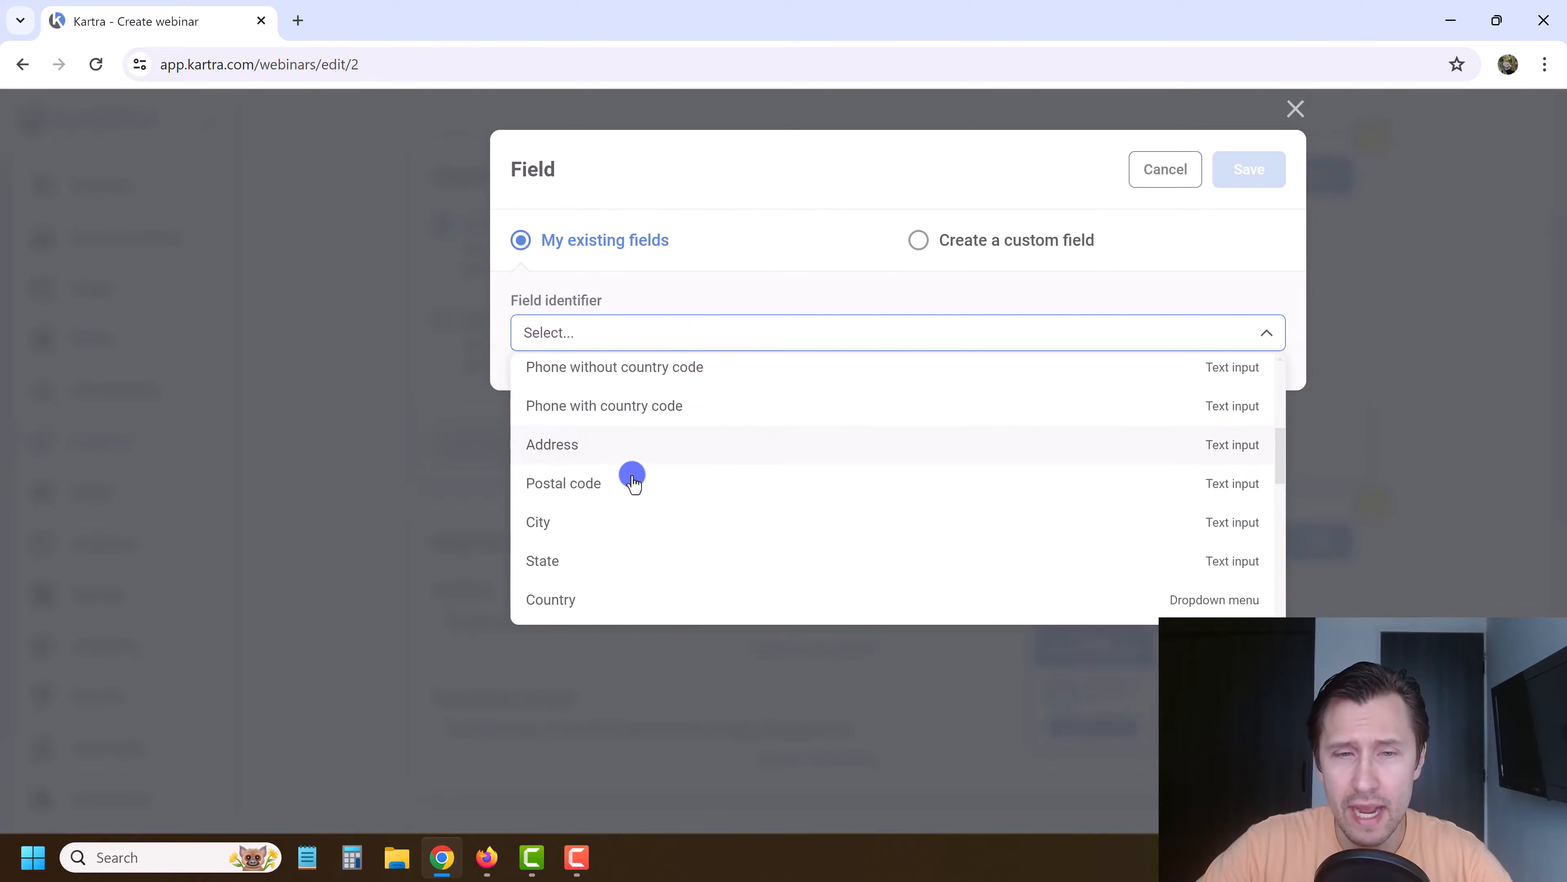
scroll(587, 468, down, 6)
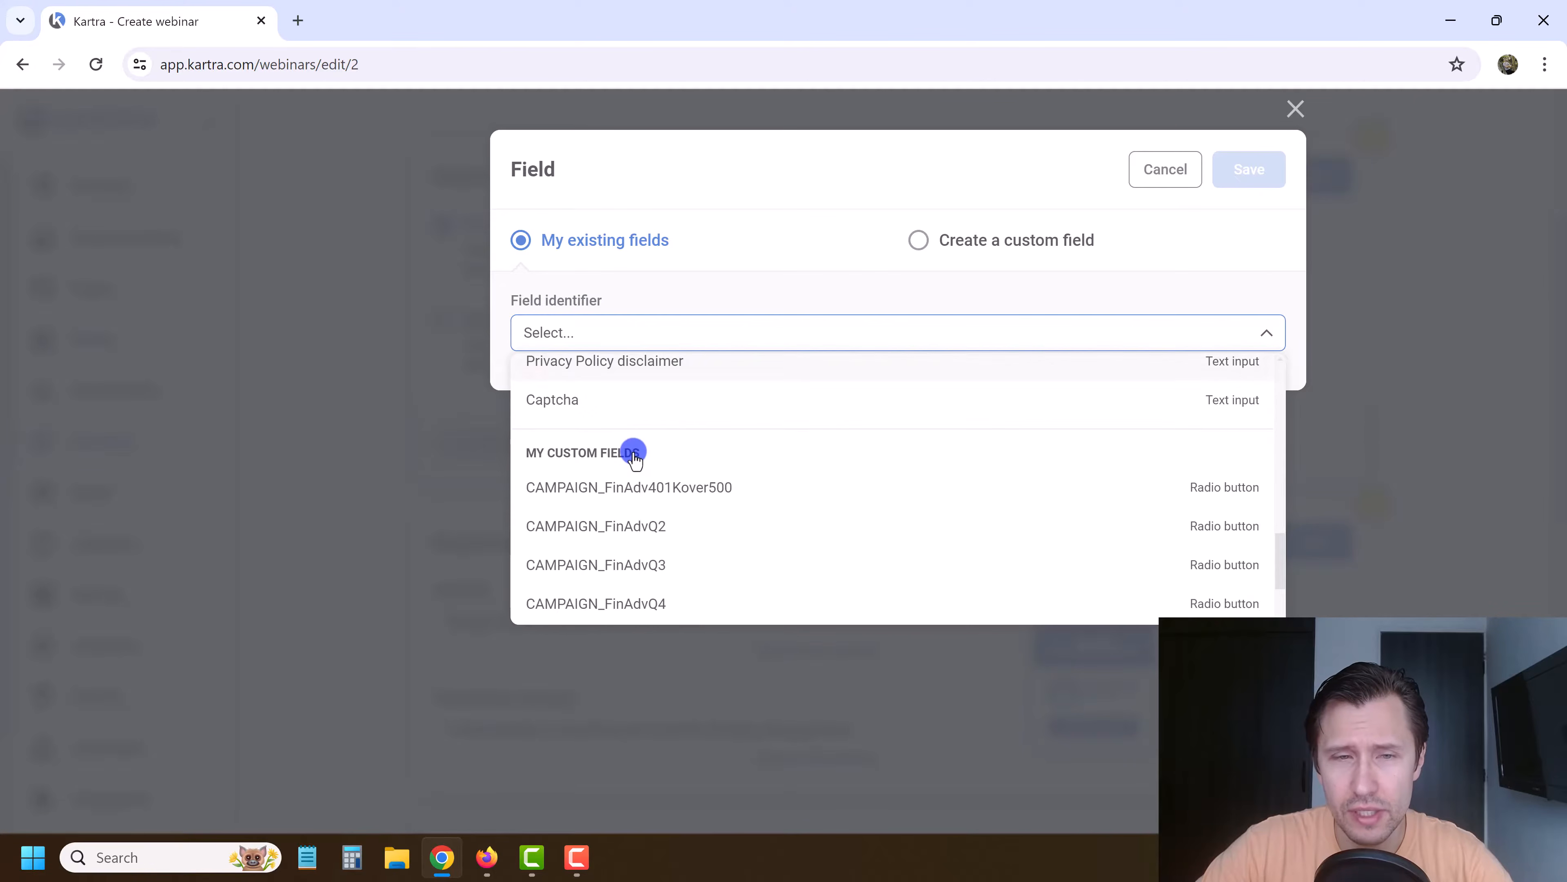
scroll(722, 487, up, 12)
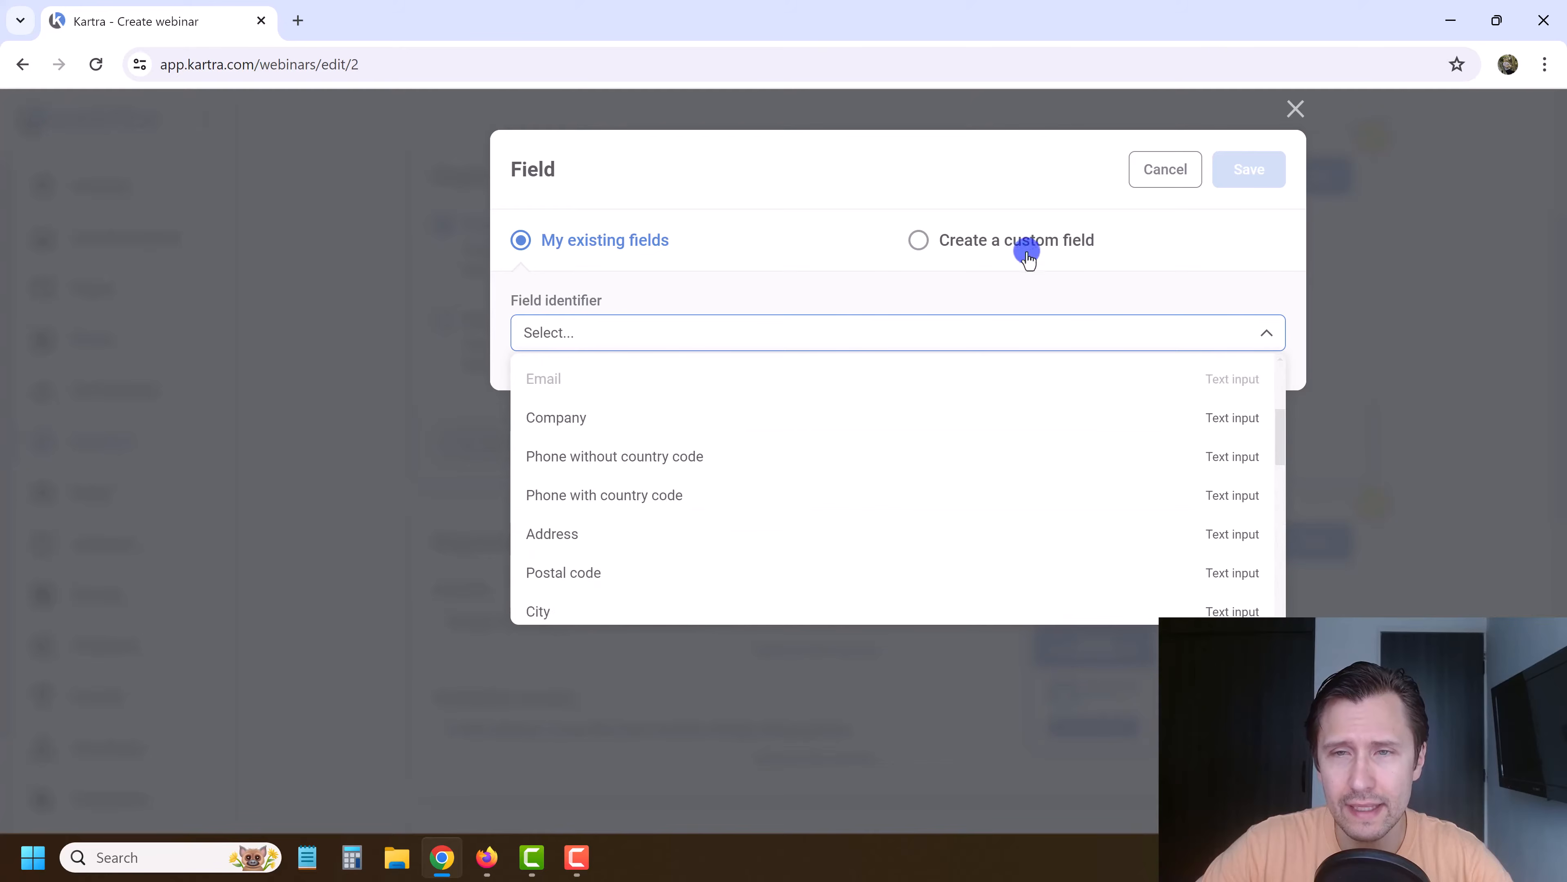
Step: Set up a custom dropdown menu field labelled "How did you hear about us?" and make it mandatory
click(1001, 239)
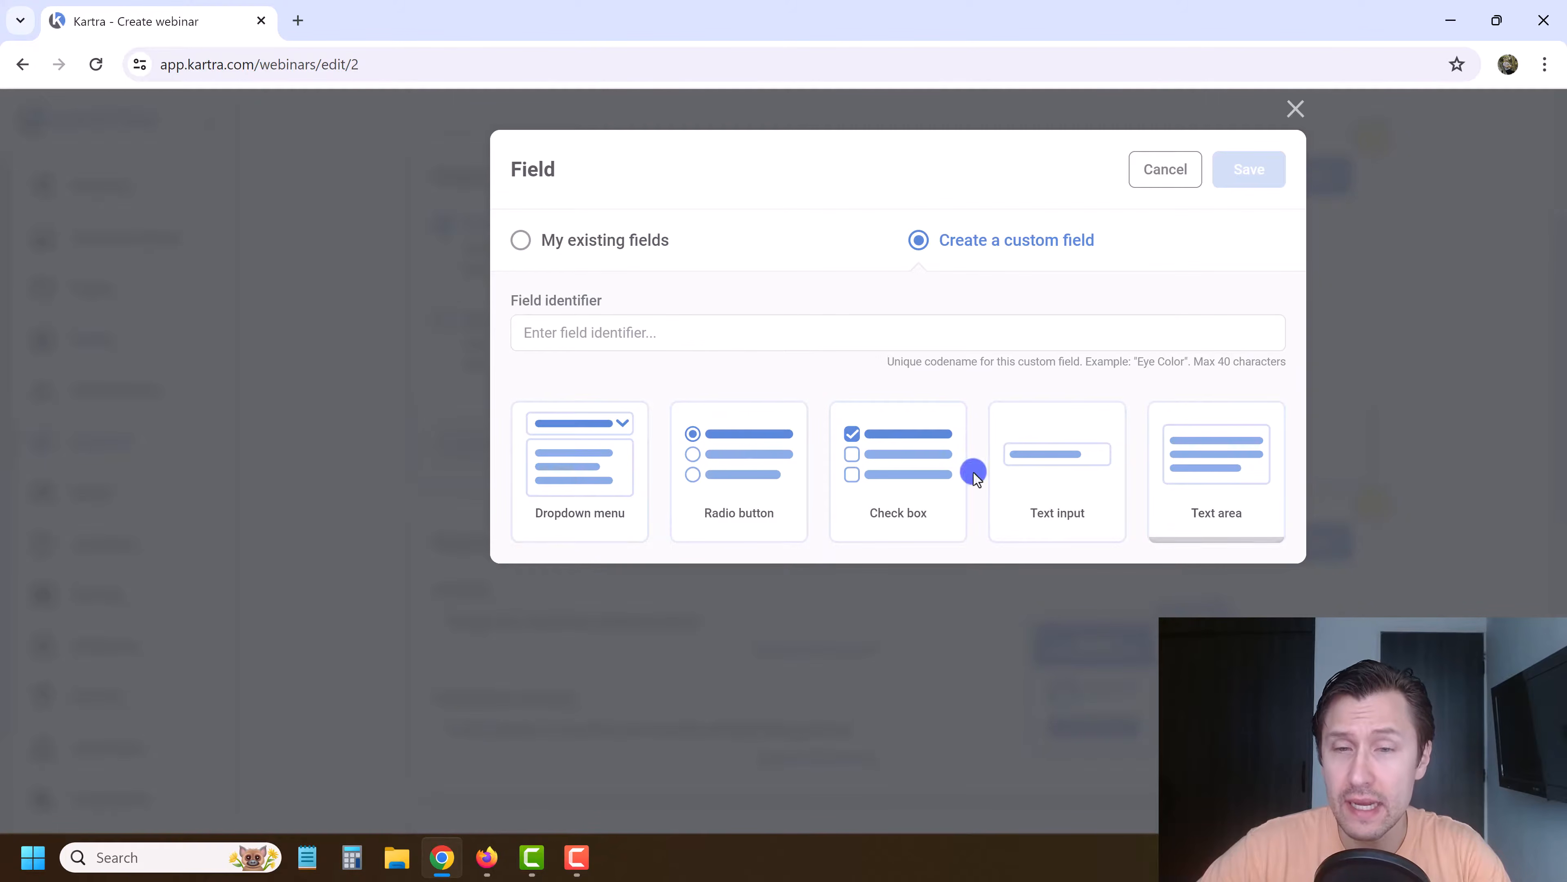
click(608, 454)
click(566, 629)
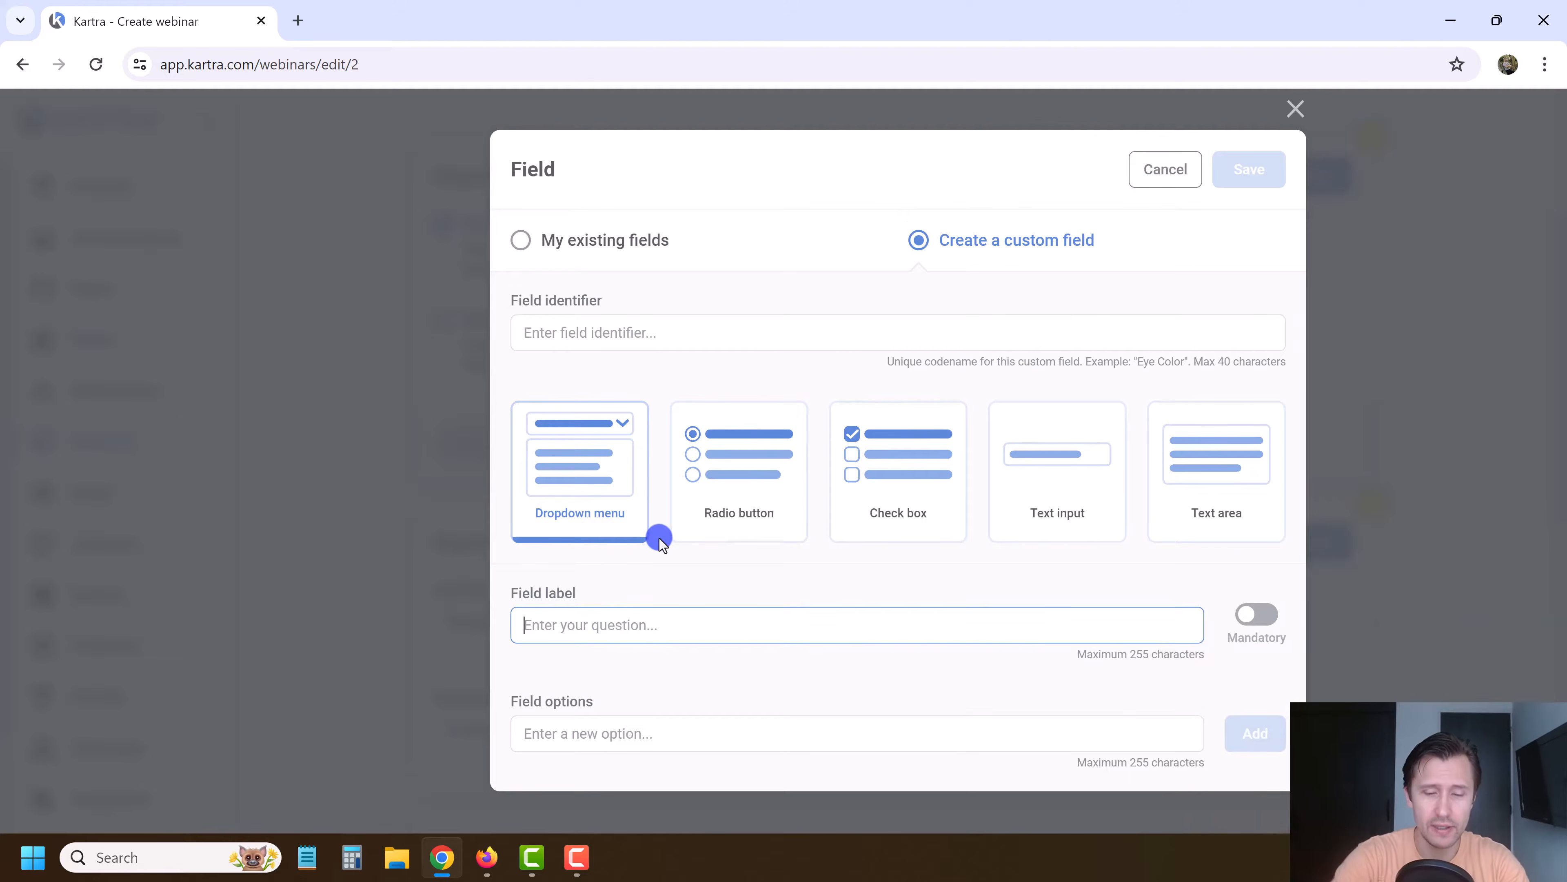
text(How did you hear about us?)
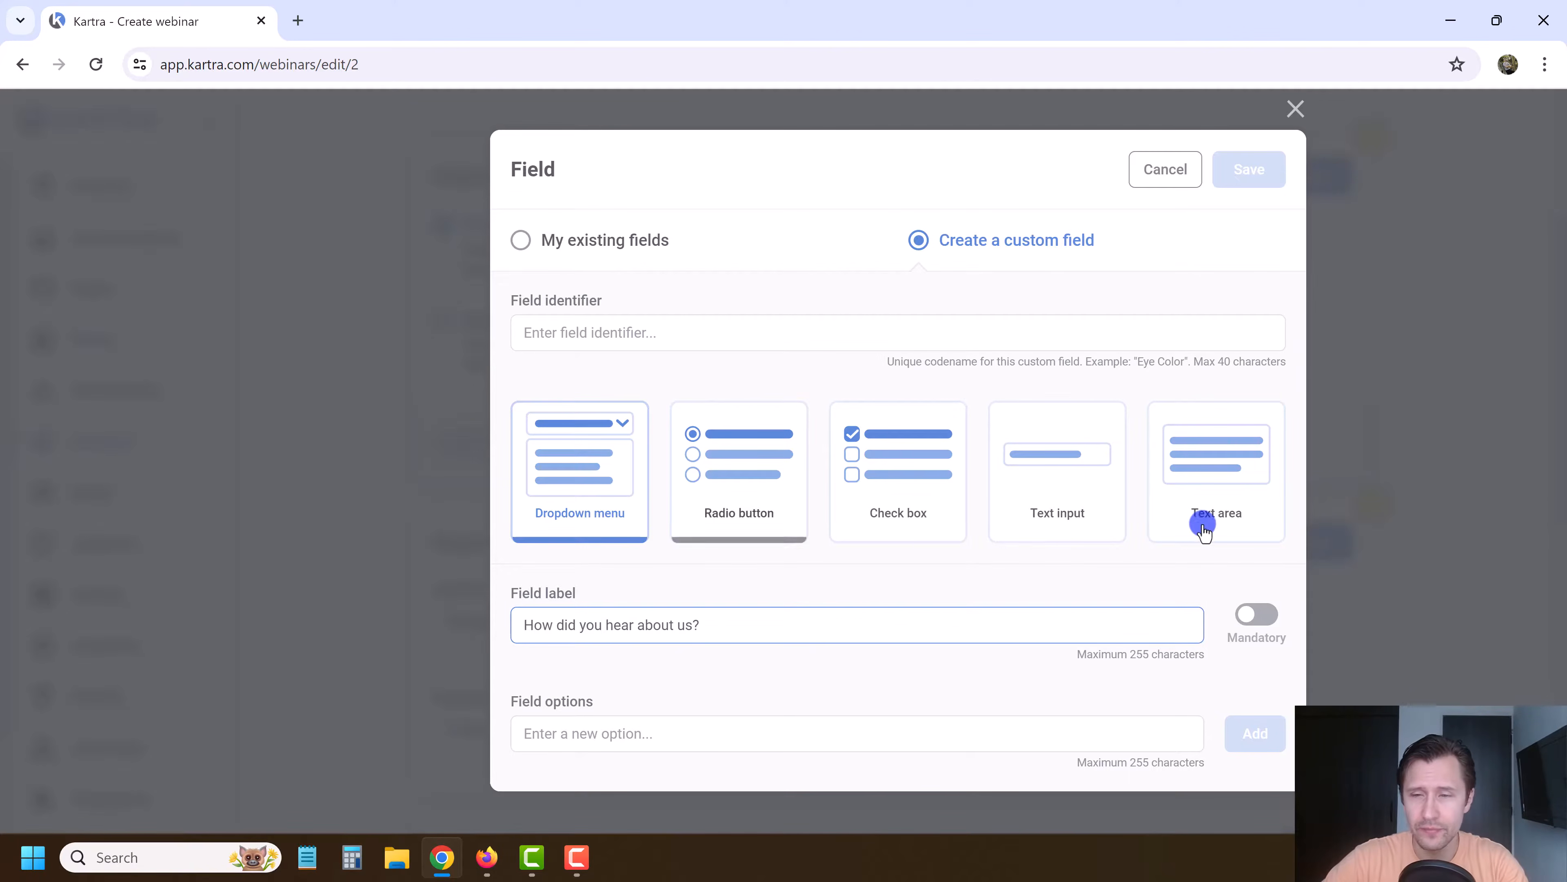
click(1243, 618)
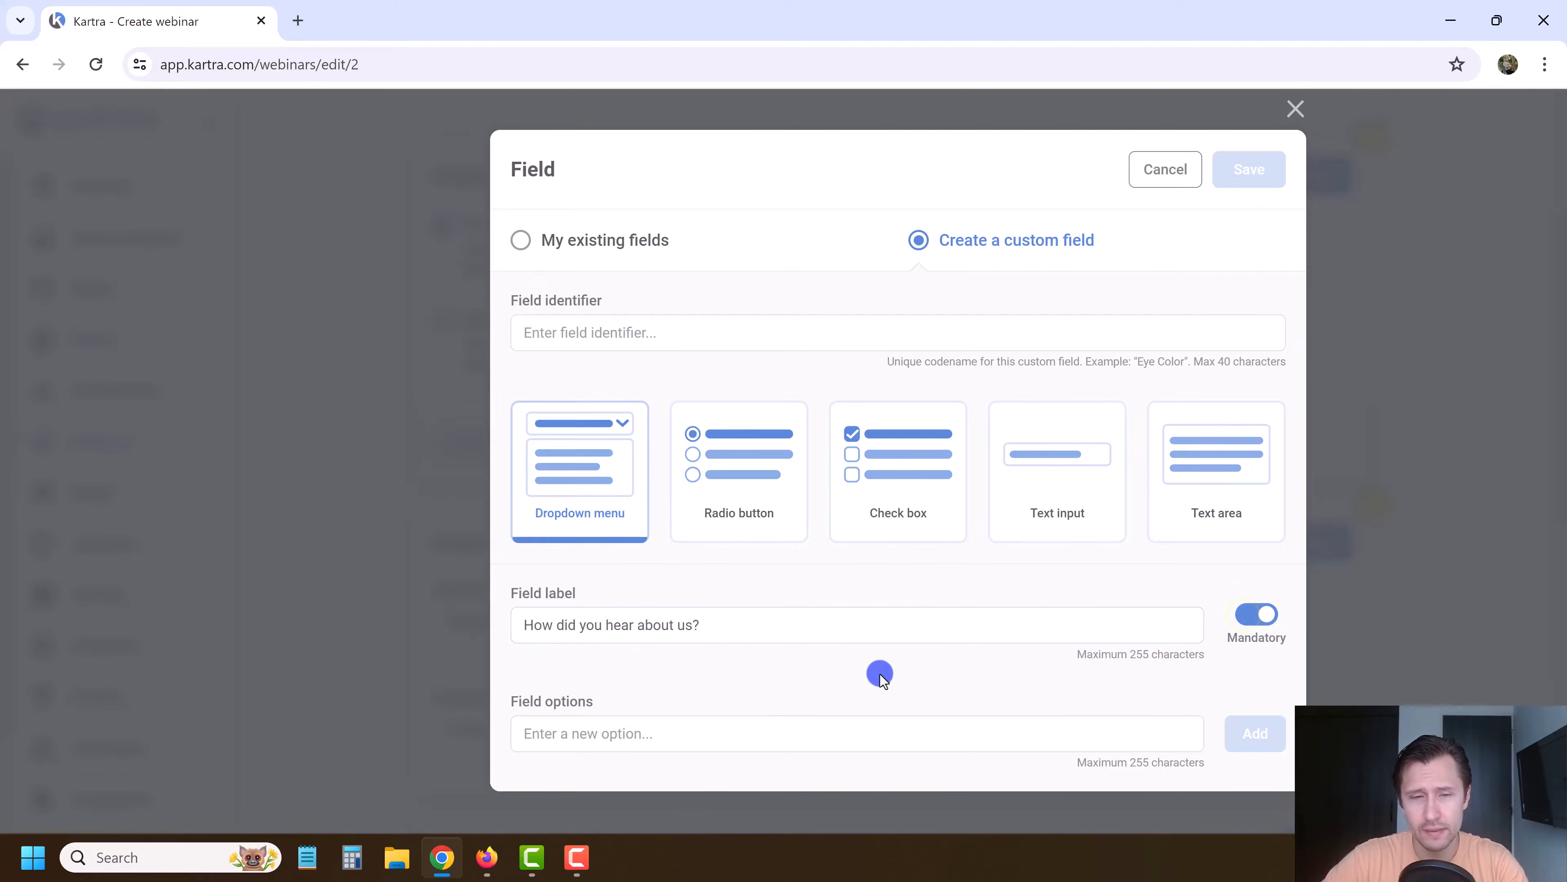
Step: Add Google and Friend as options of the custom dropdown field
click(624, 747)
text(G)
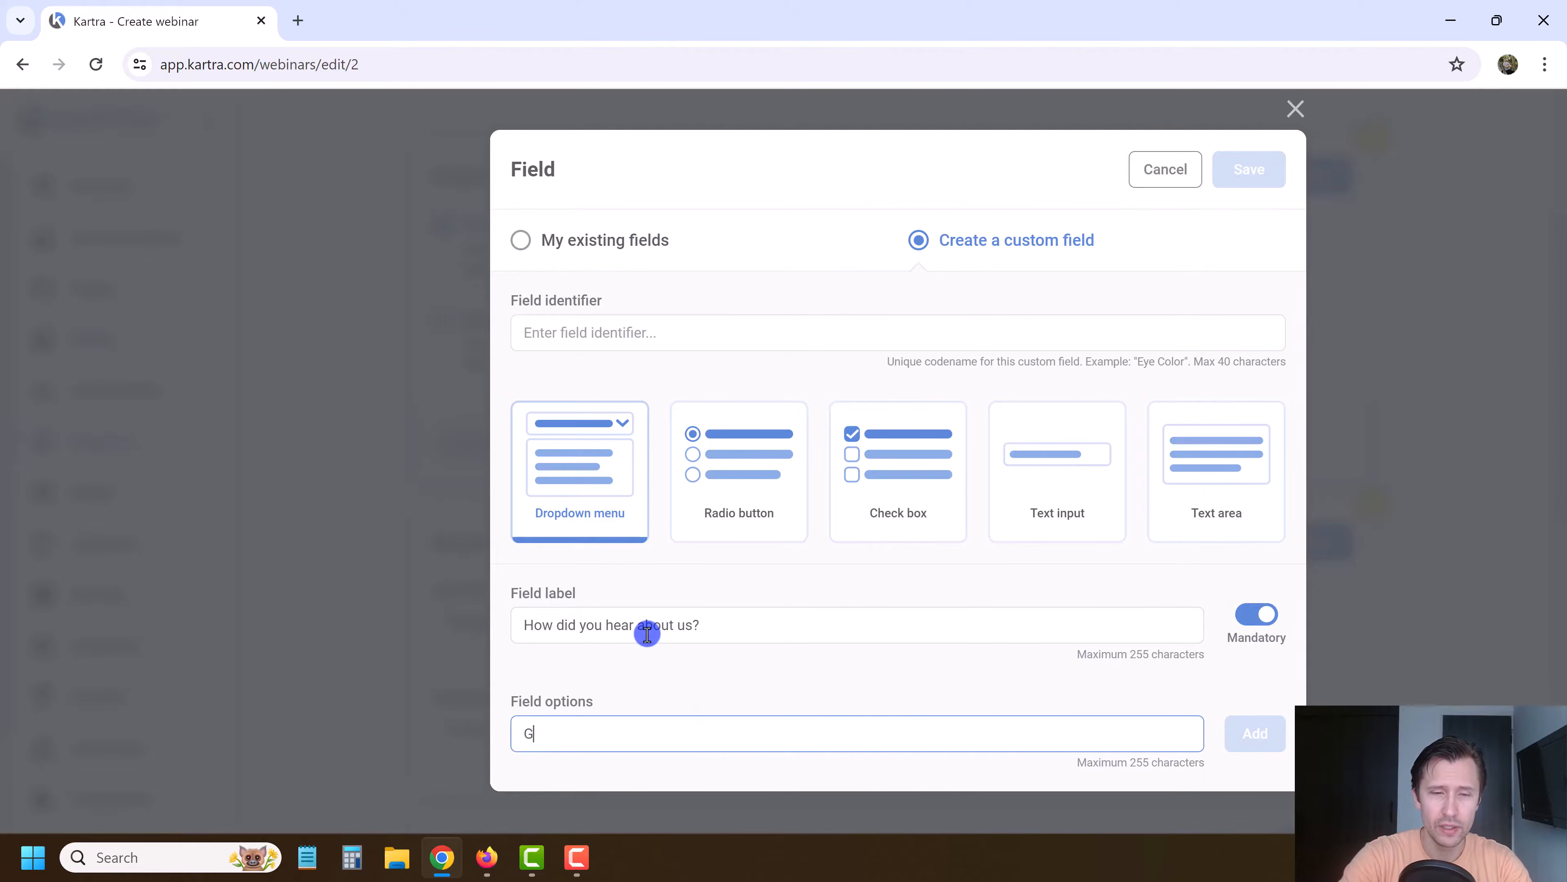
text(oogle)
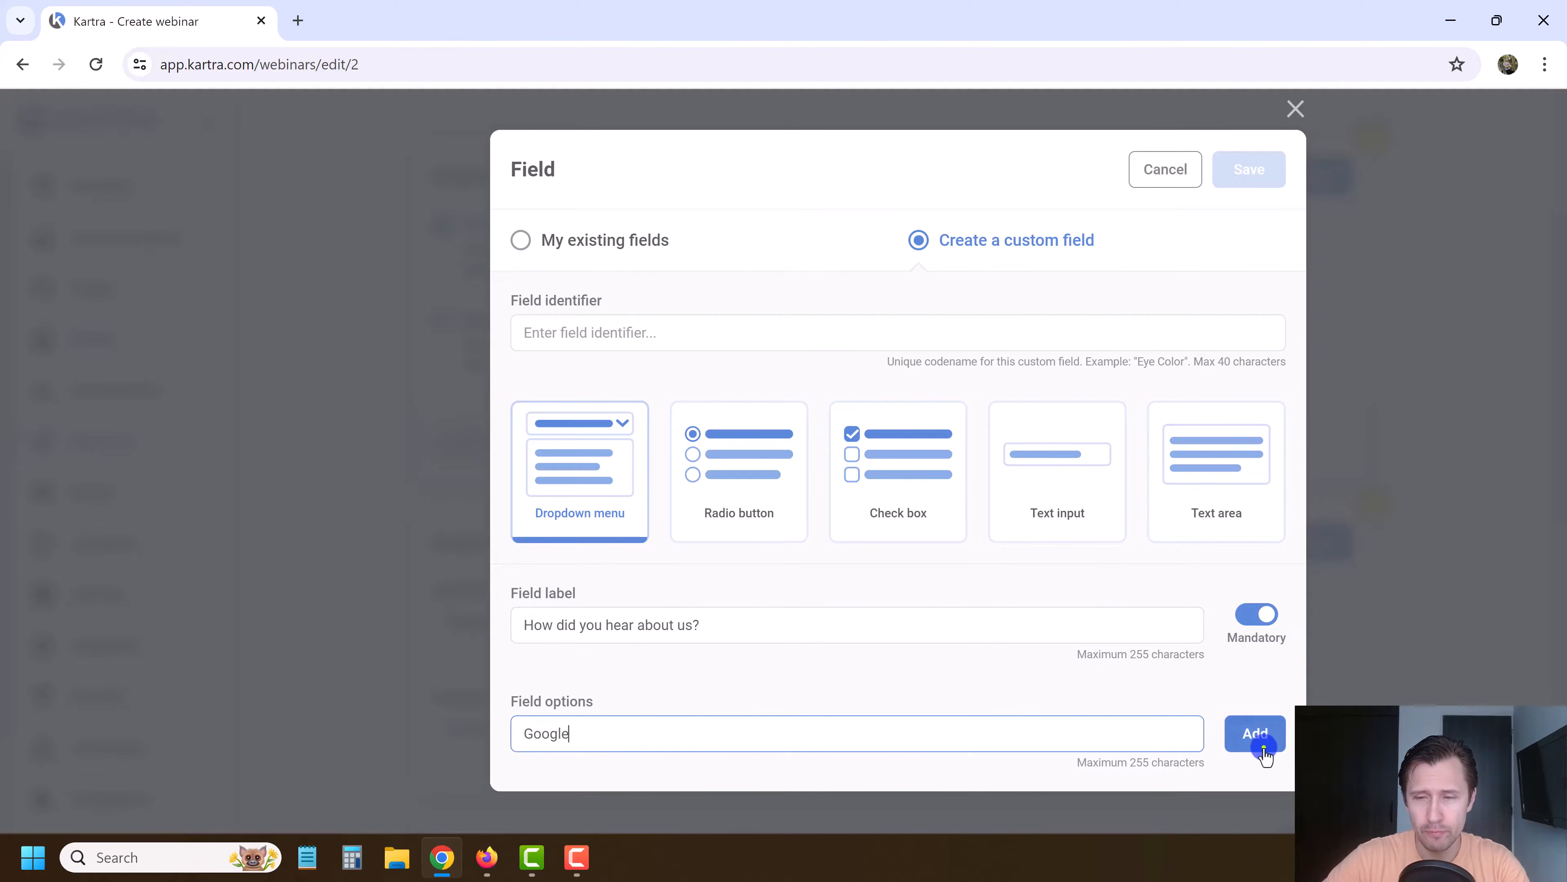
click(1264, 750)
scroll(617, 651, down, 2)
click(550, 648)
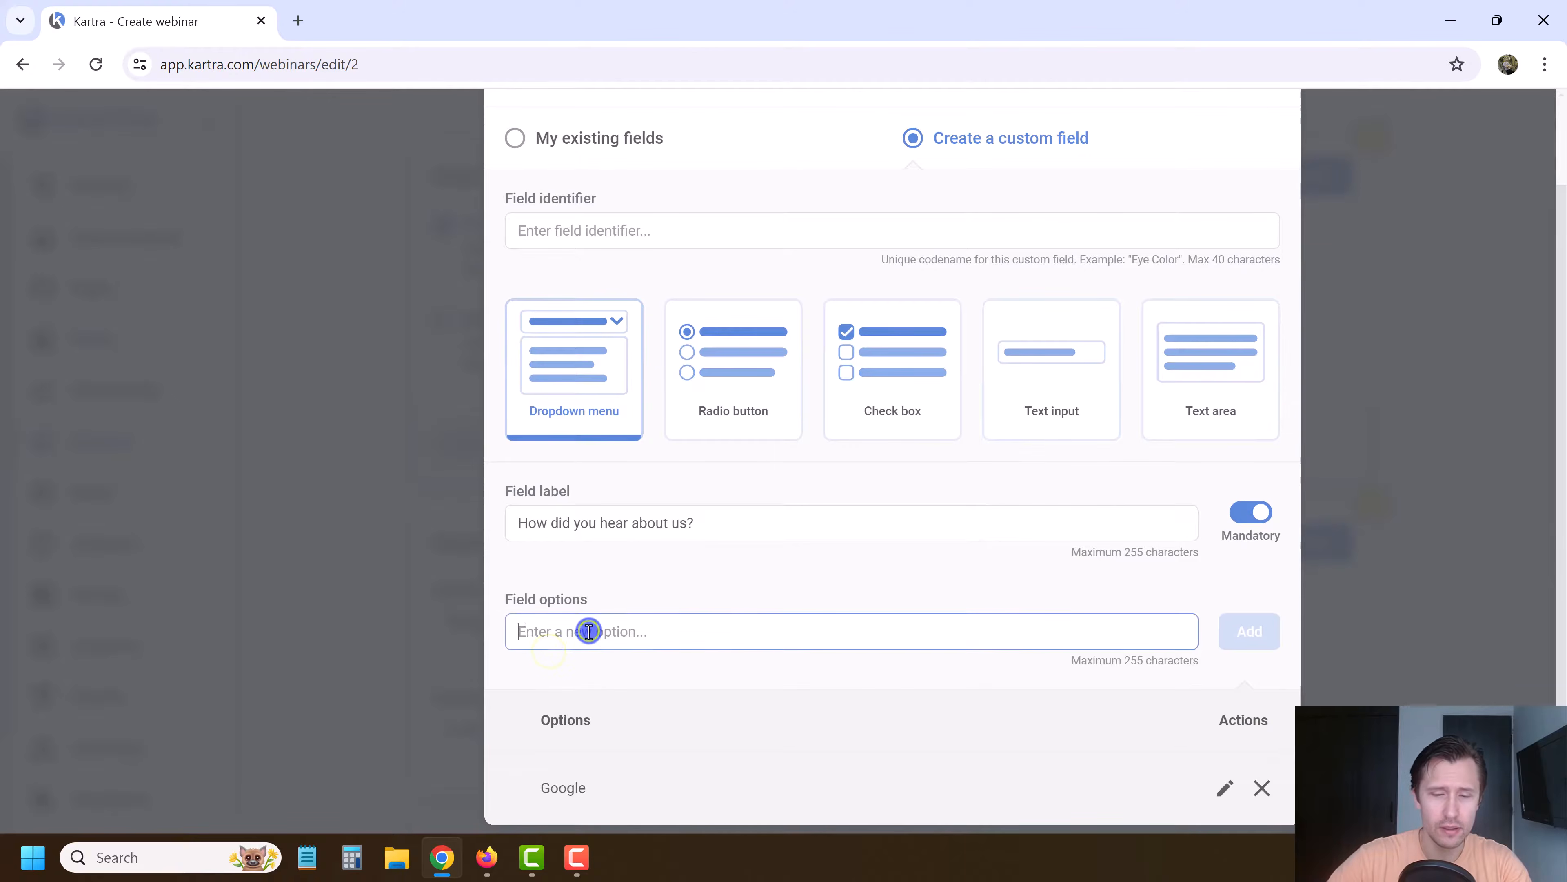
text(Friend)
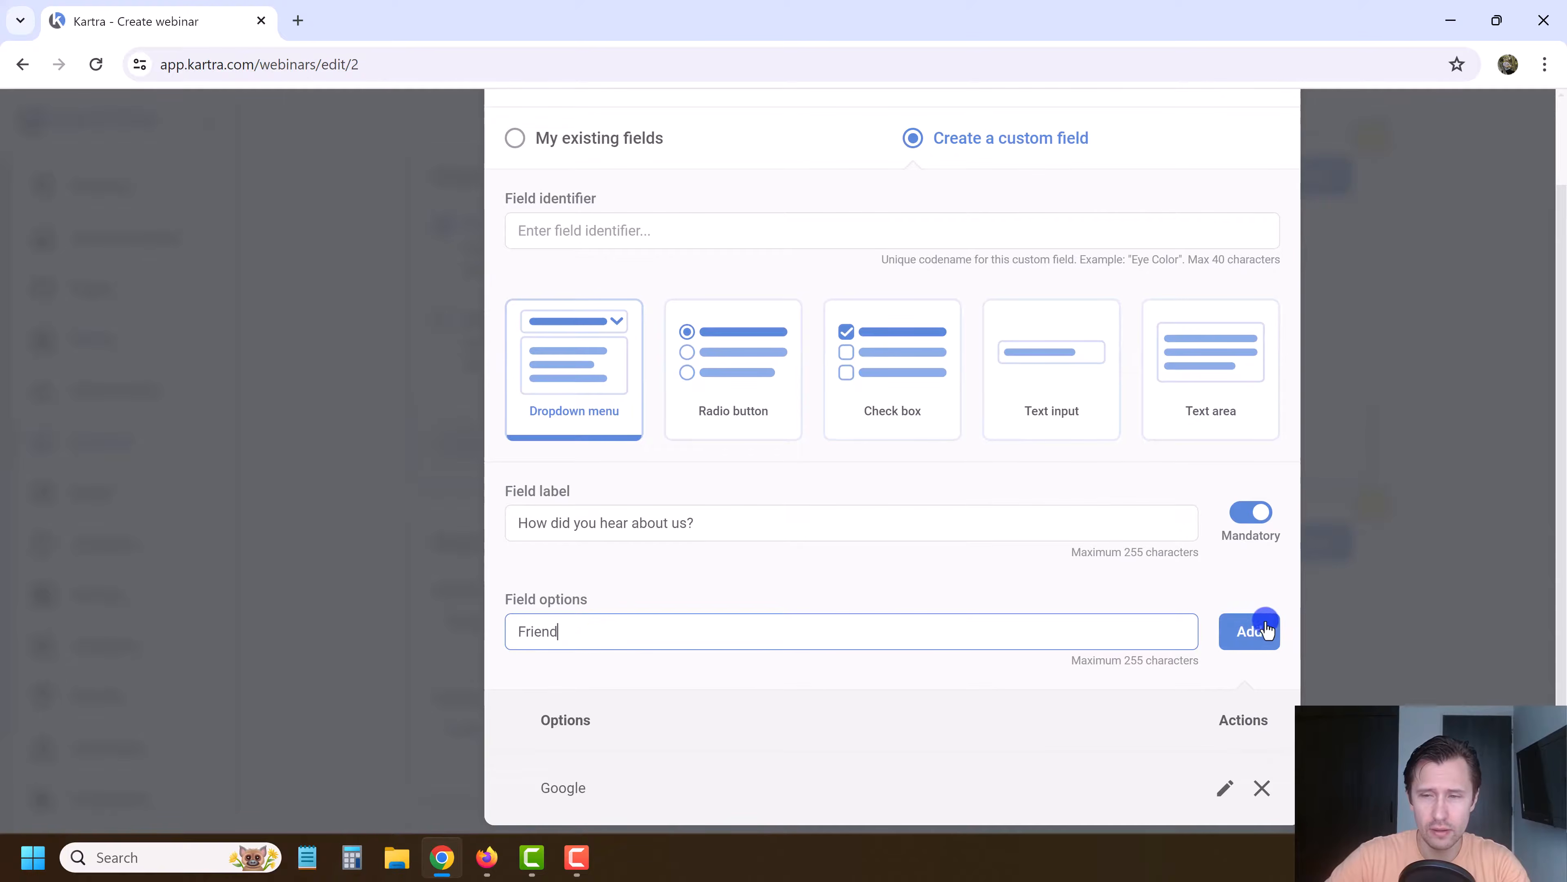
click(1263, 628)
Step: Add Social Media as a further option of the custom dropdown field
scroll(617, 555, down, 2)
click(565, 535)
text(S)
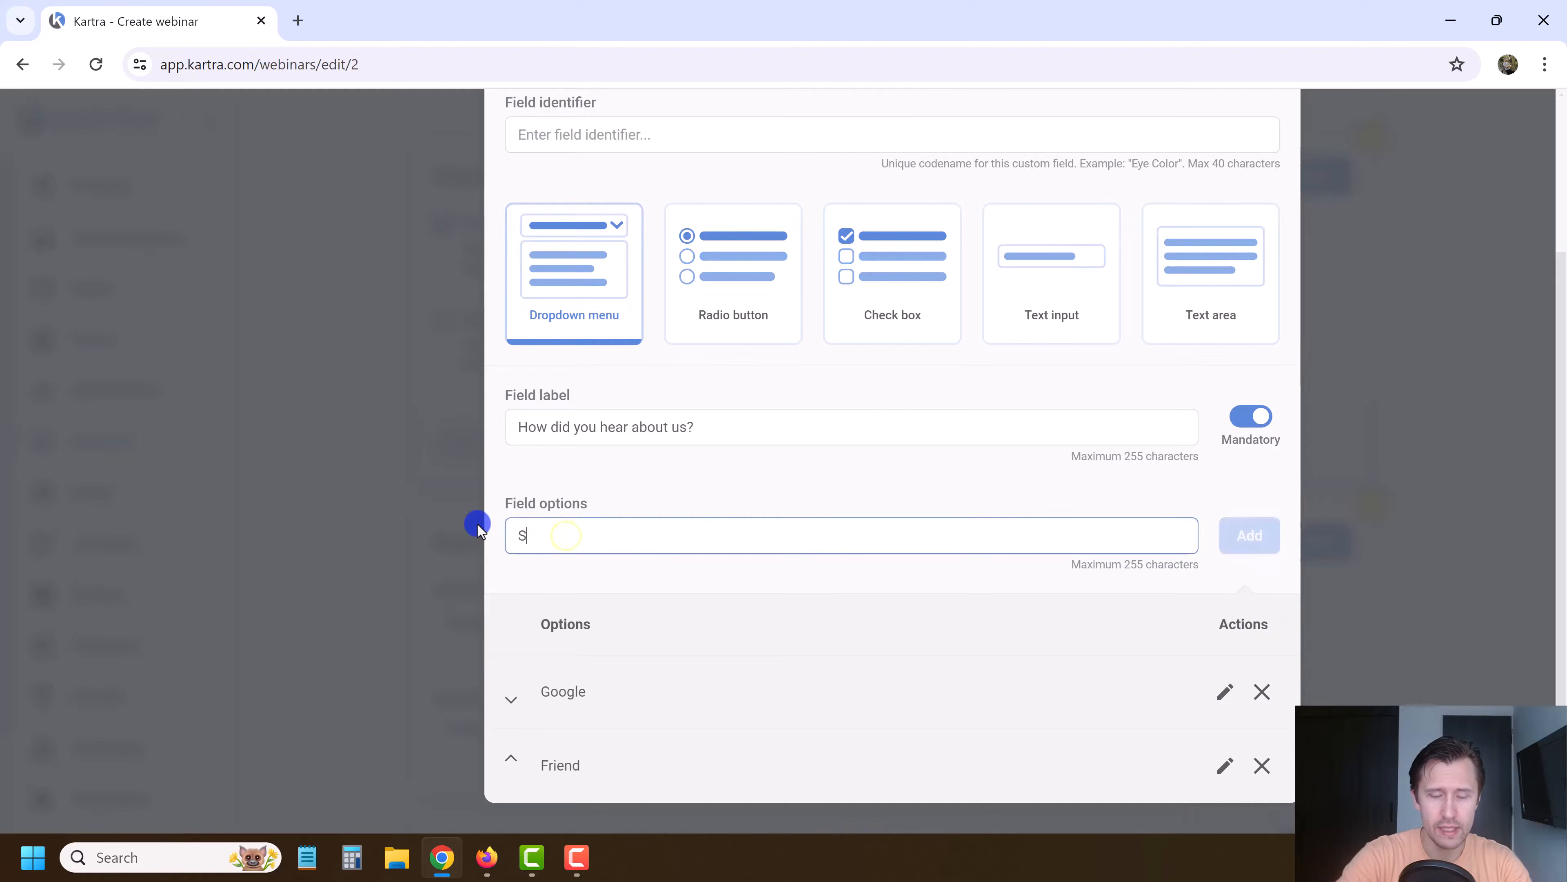
text(ocial Media)
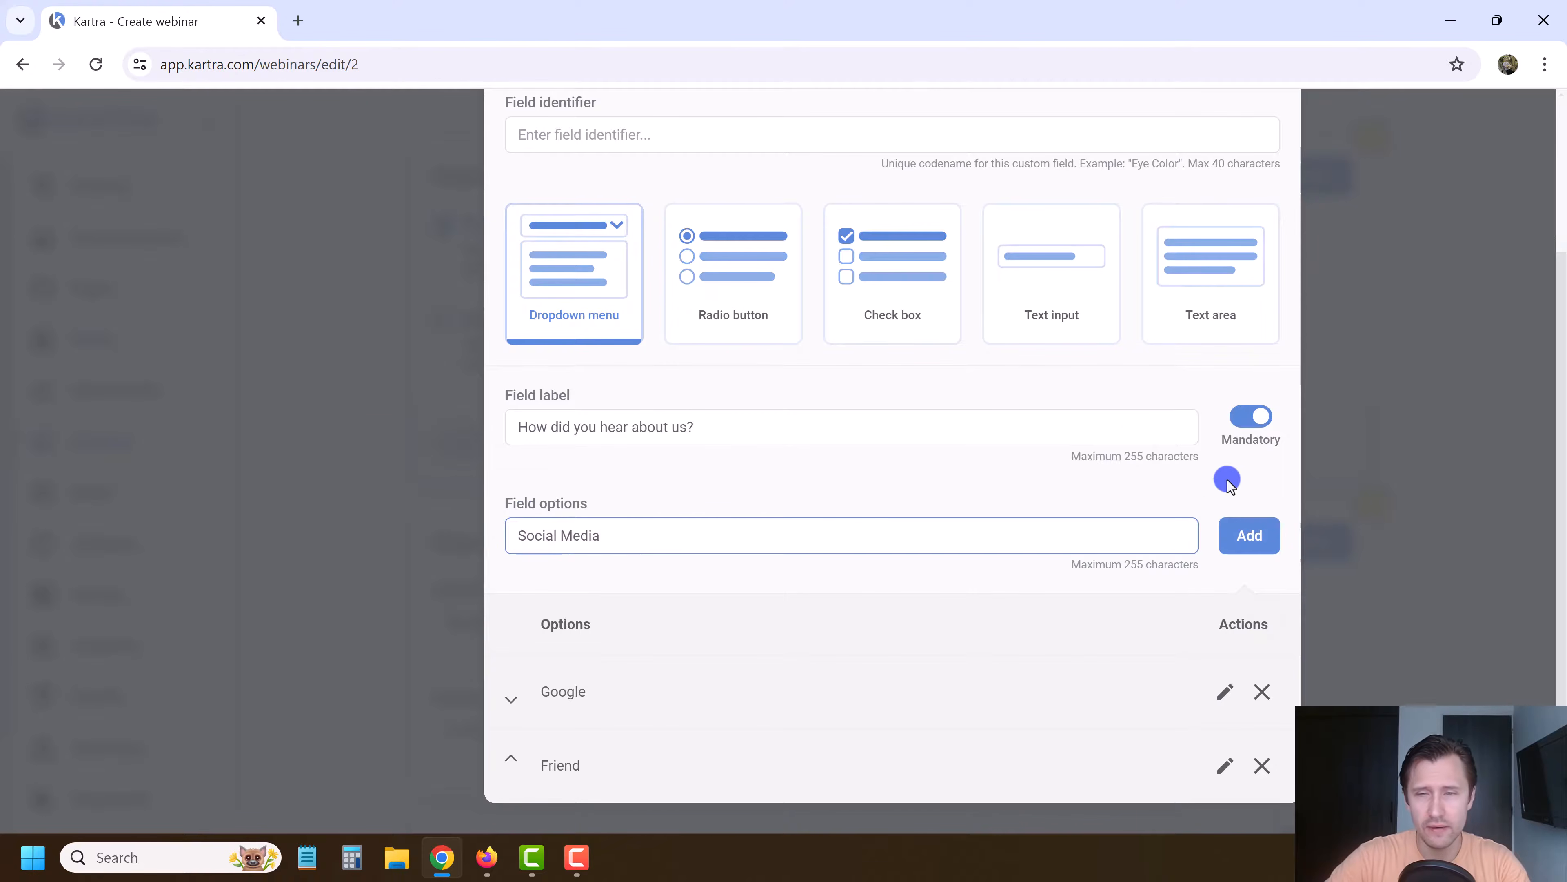
click(1249, 535)
Step: Enter Howdidyouhear as the custom field's identifier and save the field to the registration form
scroll(715, 433, up, 1)
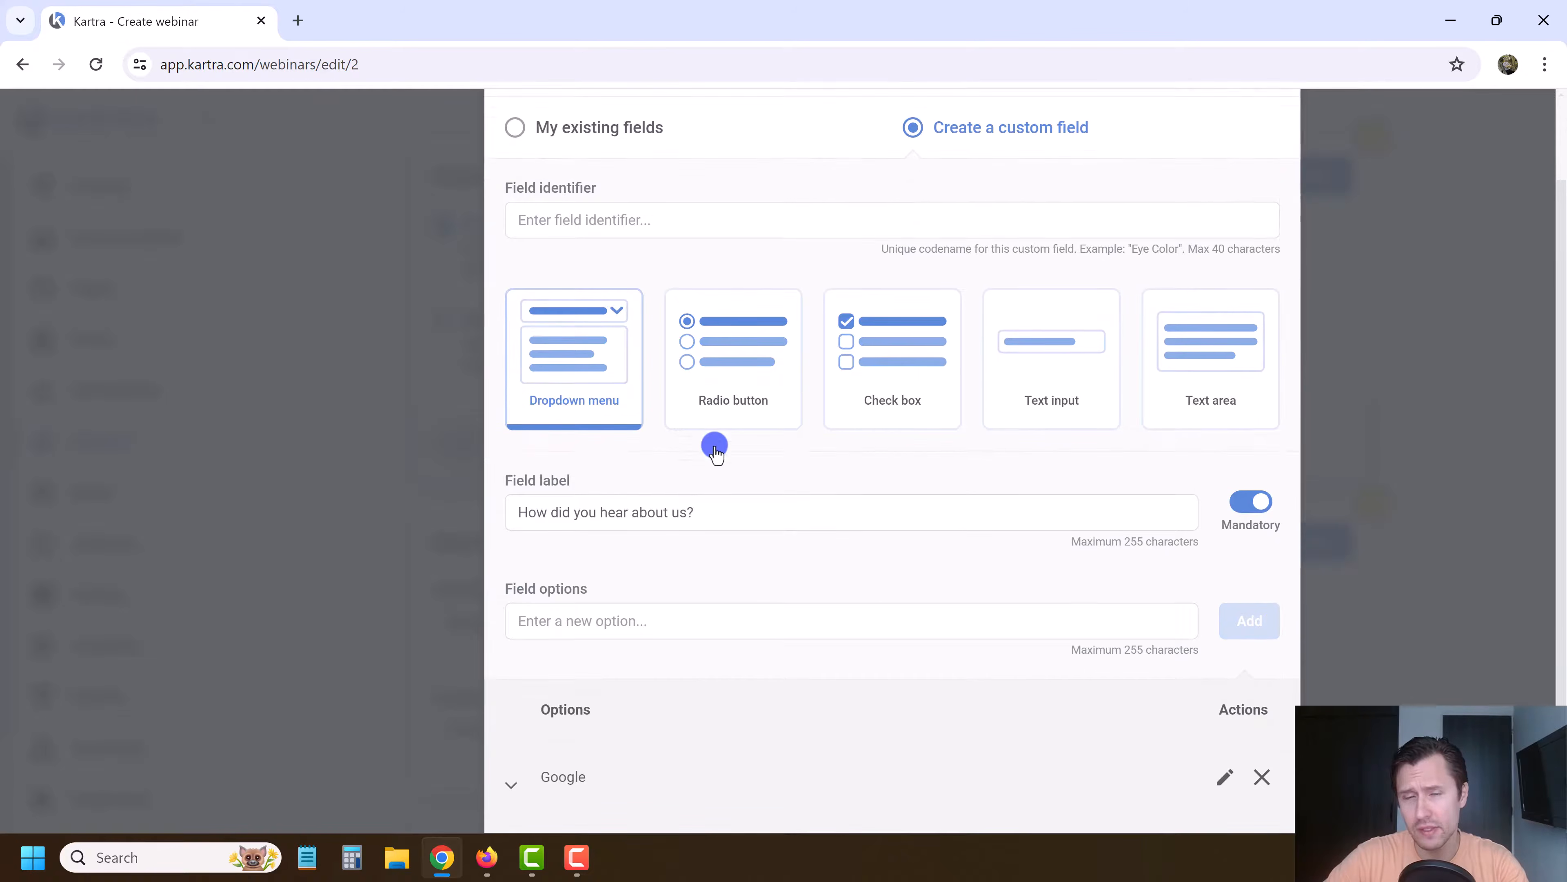
scroll(1049, 346, up, 2)
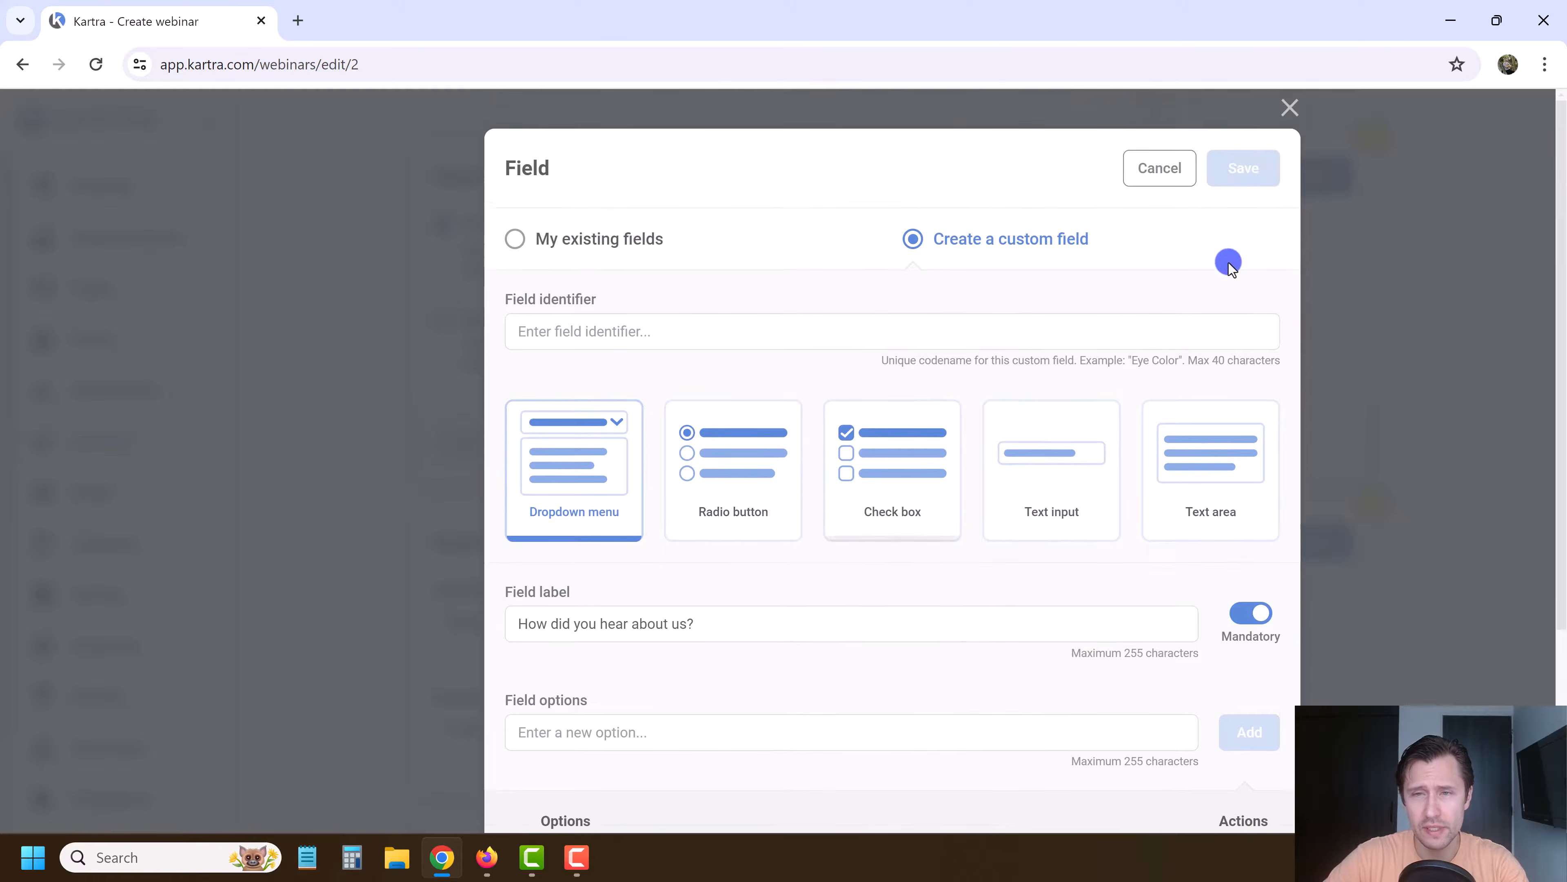
scroll(987, 488, down, 1)
scroll(910, 490, up, 1)
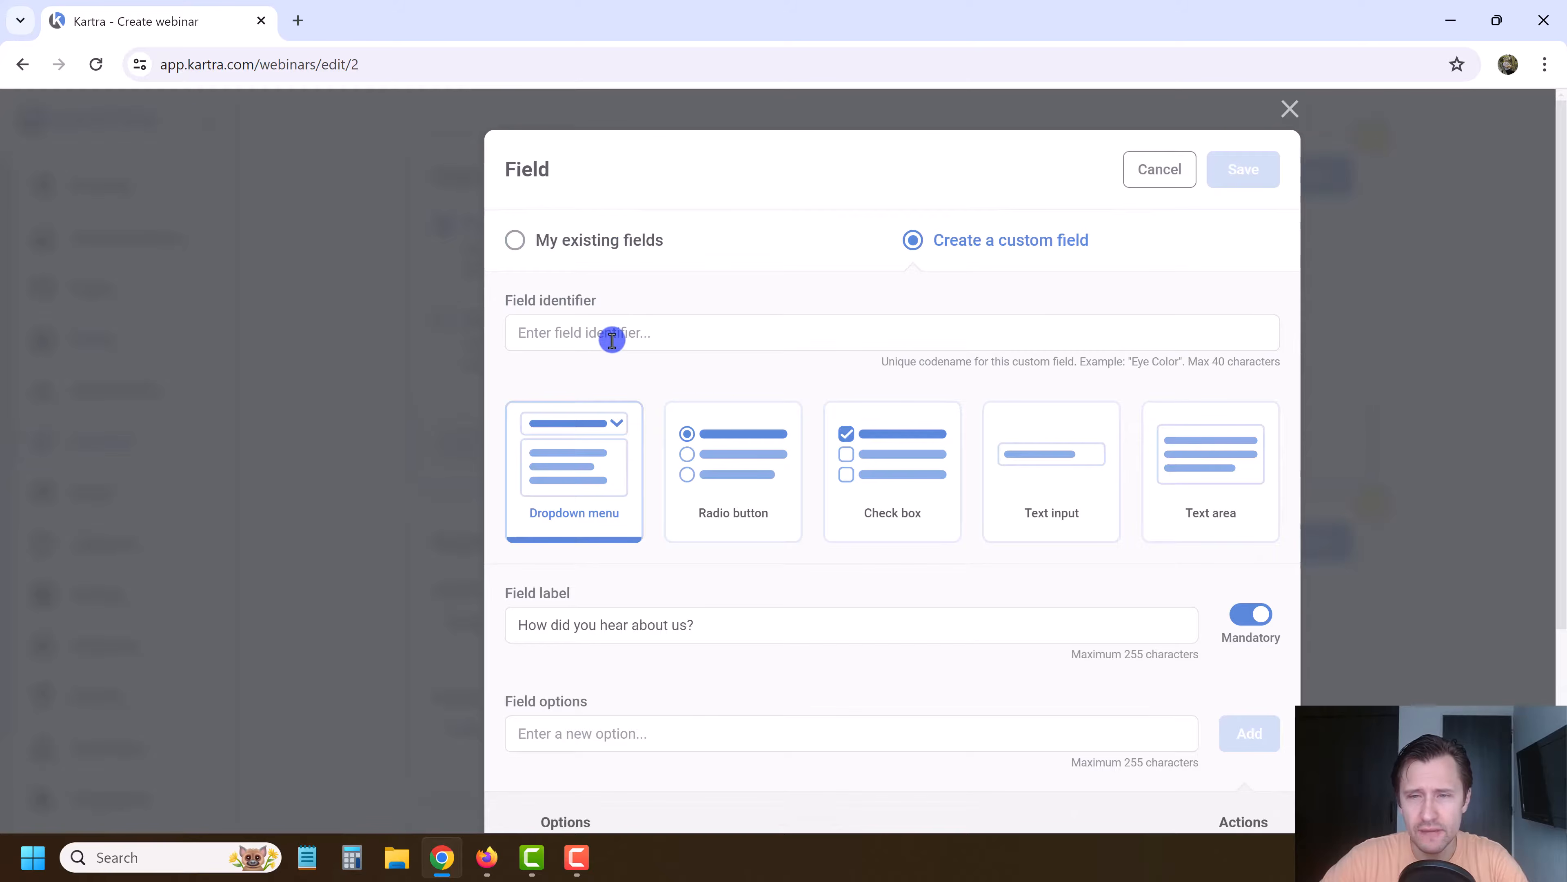
click(611, 338)
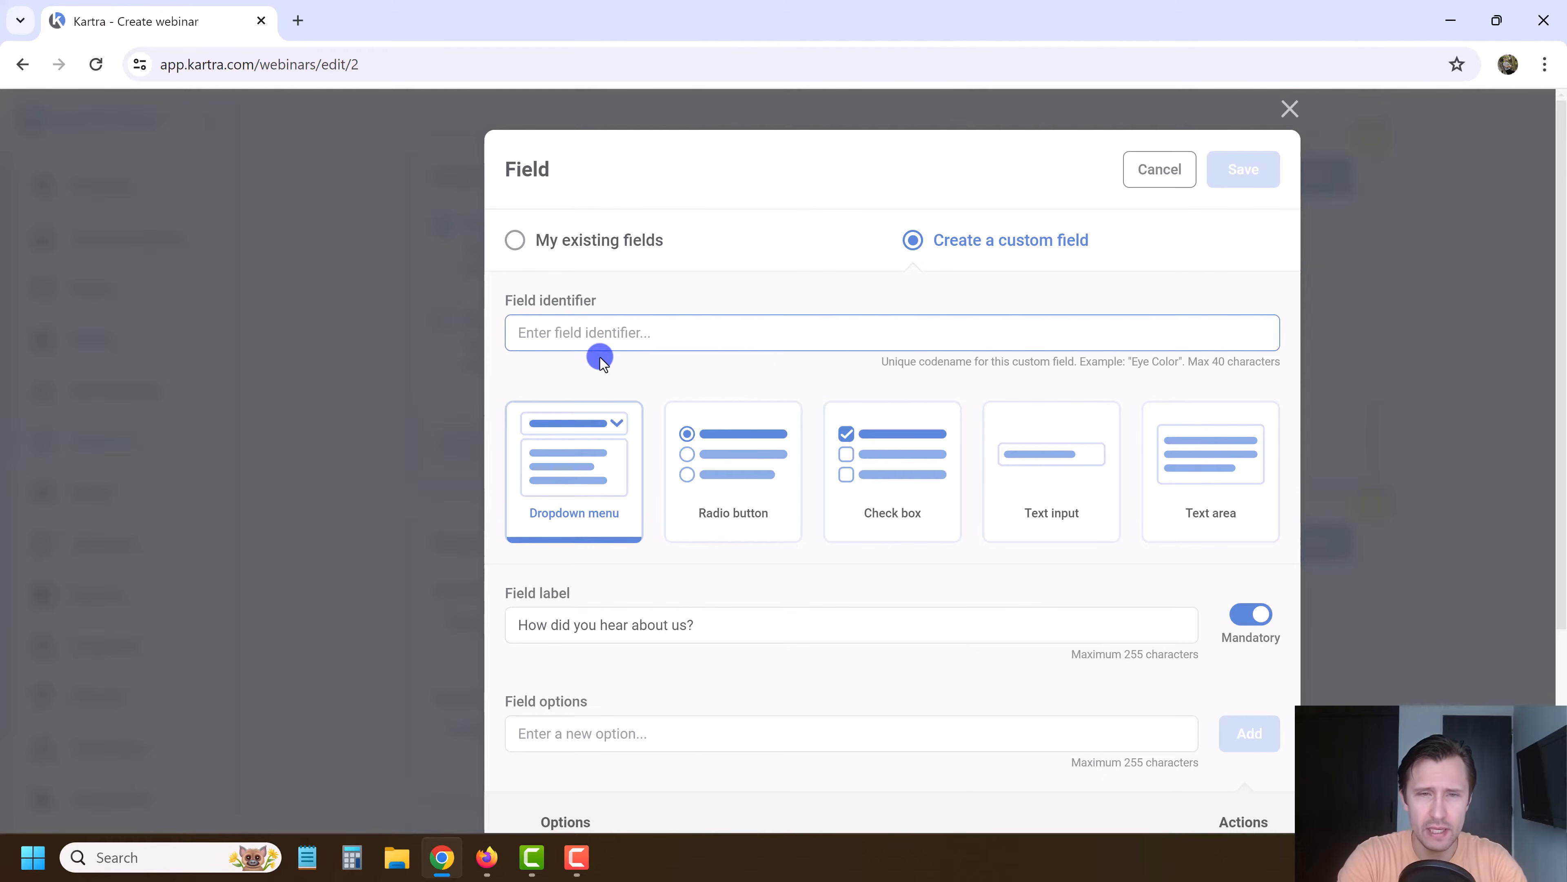
text(Howdidyouhear)
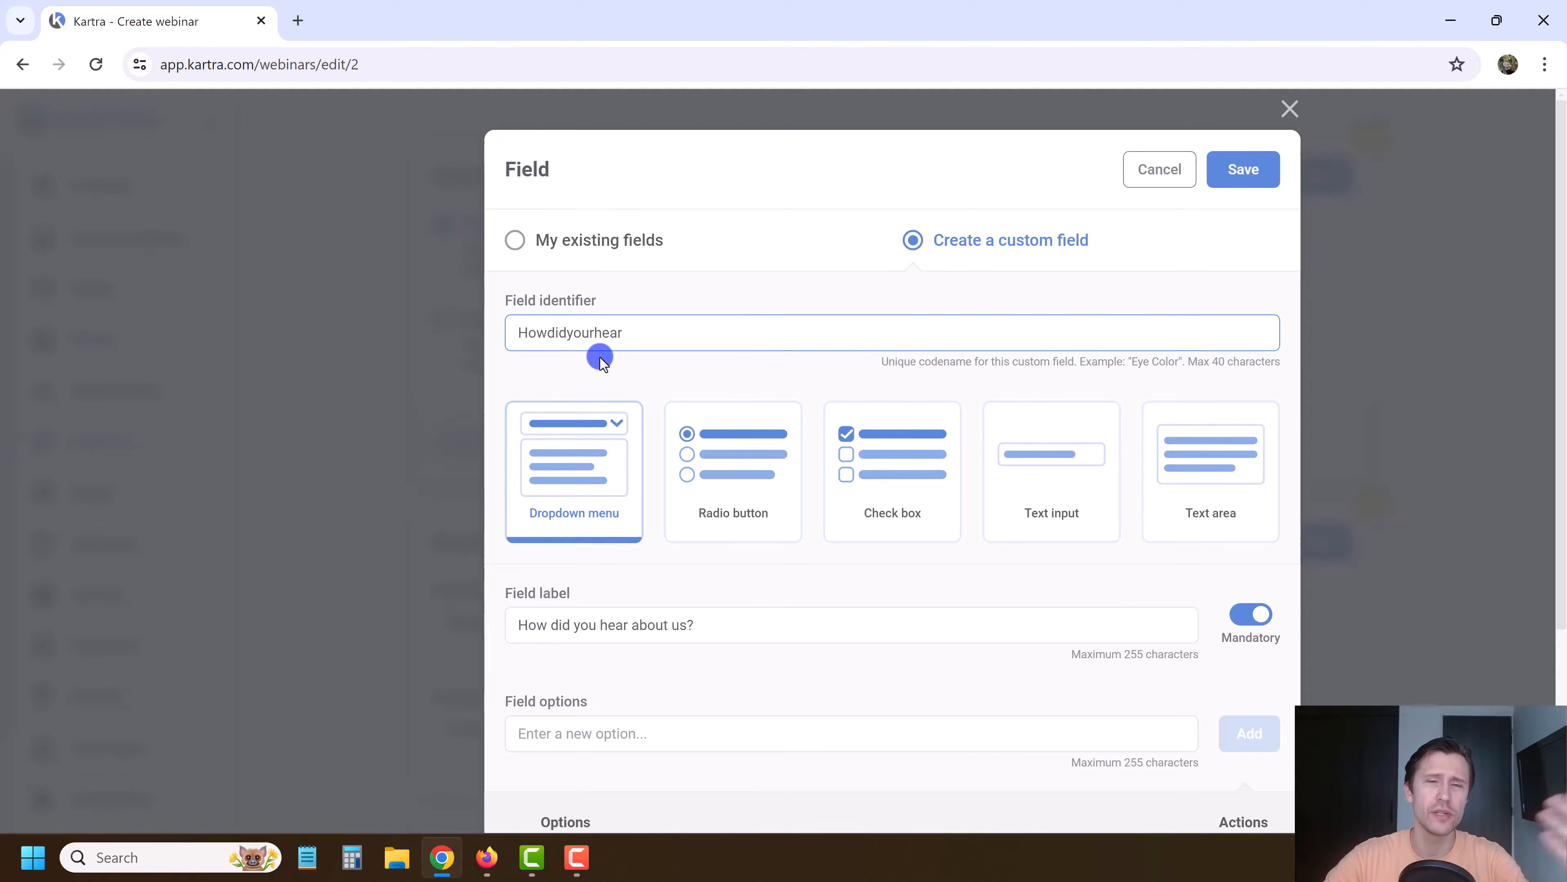
click(593, 335)
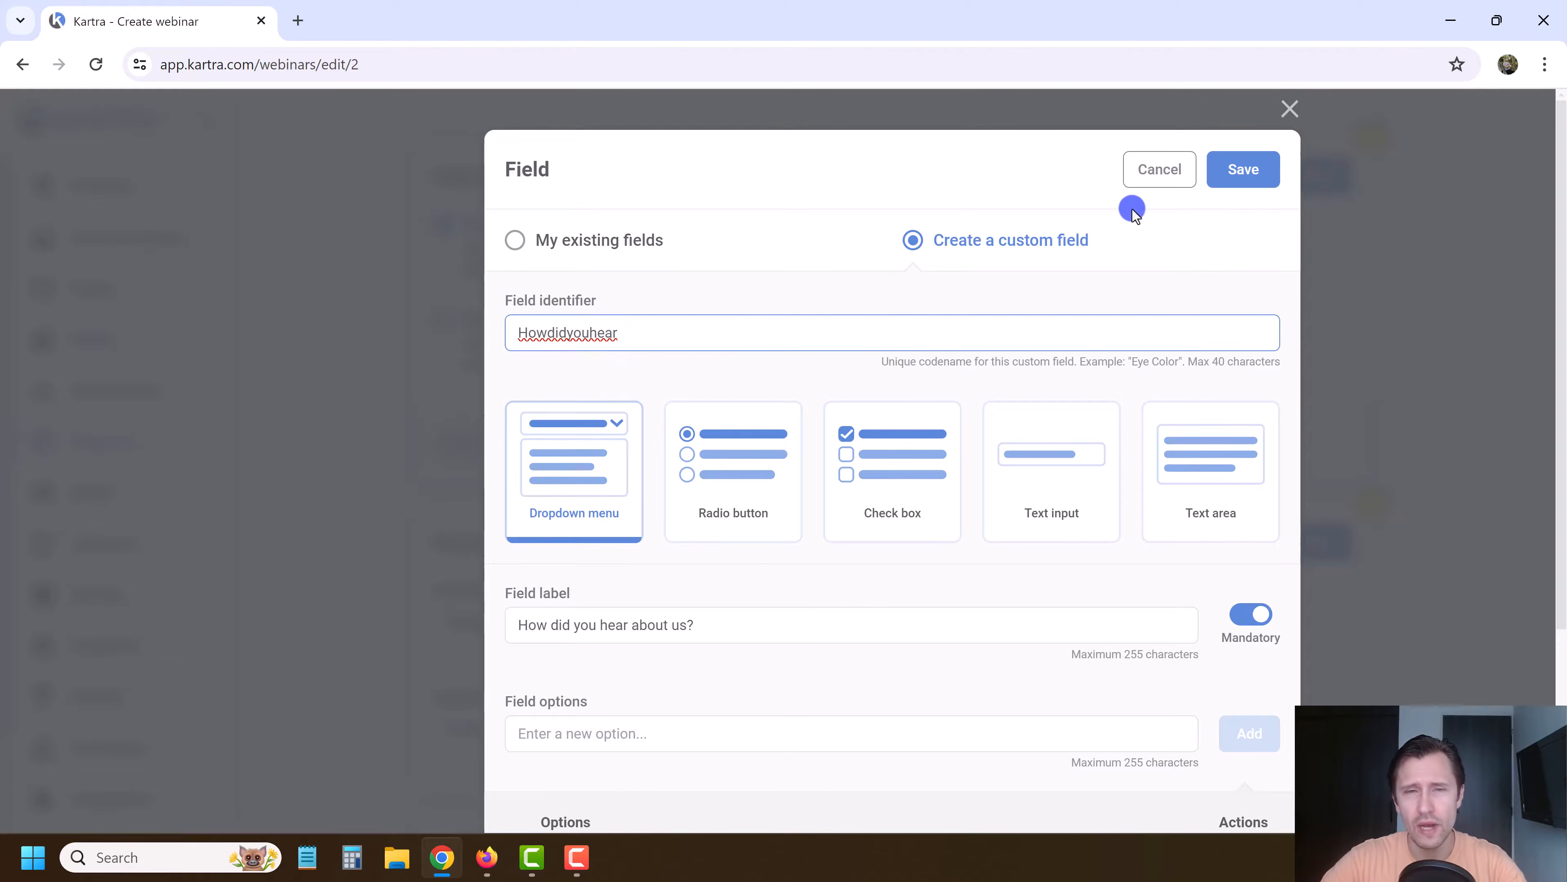
click(1241, 173)
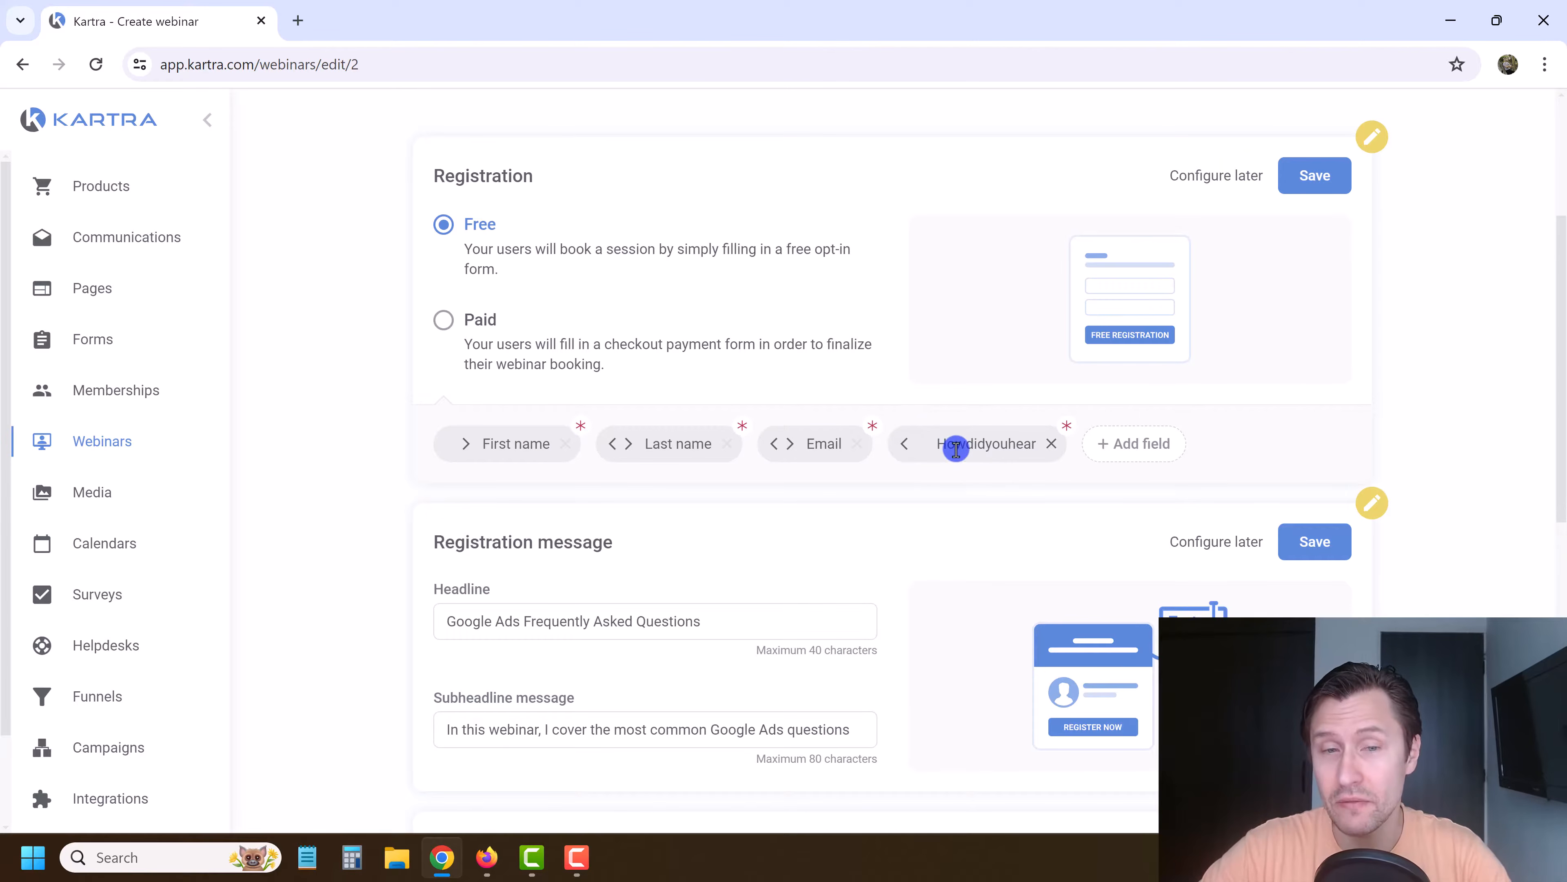
Step: Review the registration message's headline and subheadline, and save both the free registration settings and the registration message
scroll(903, 473, down, 3)
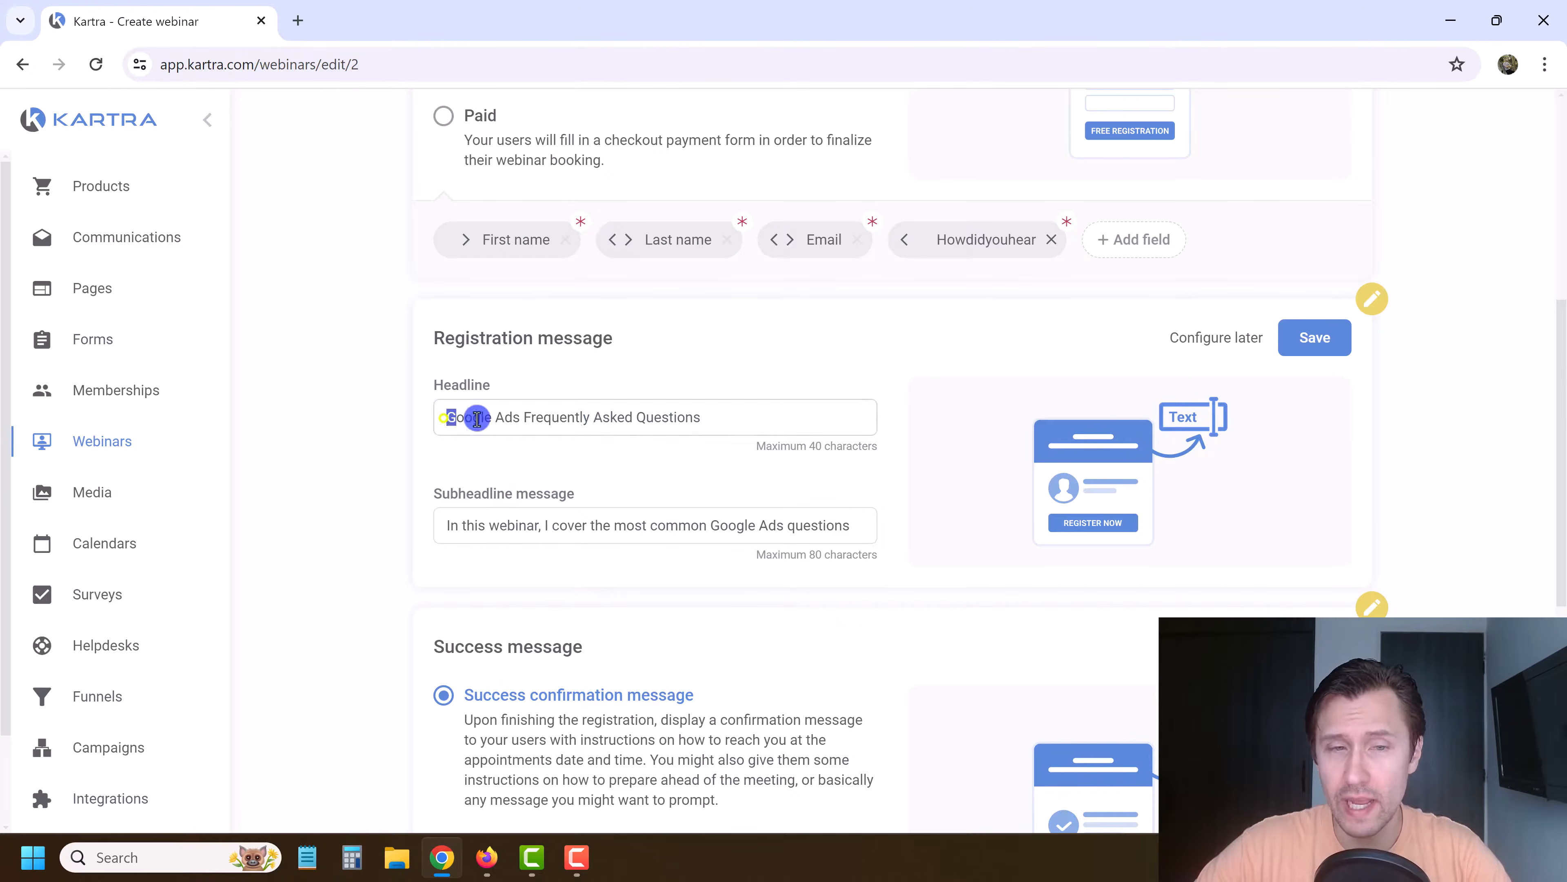
drag(477, 418, 753, 518)
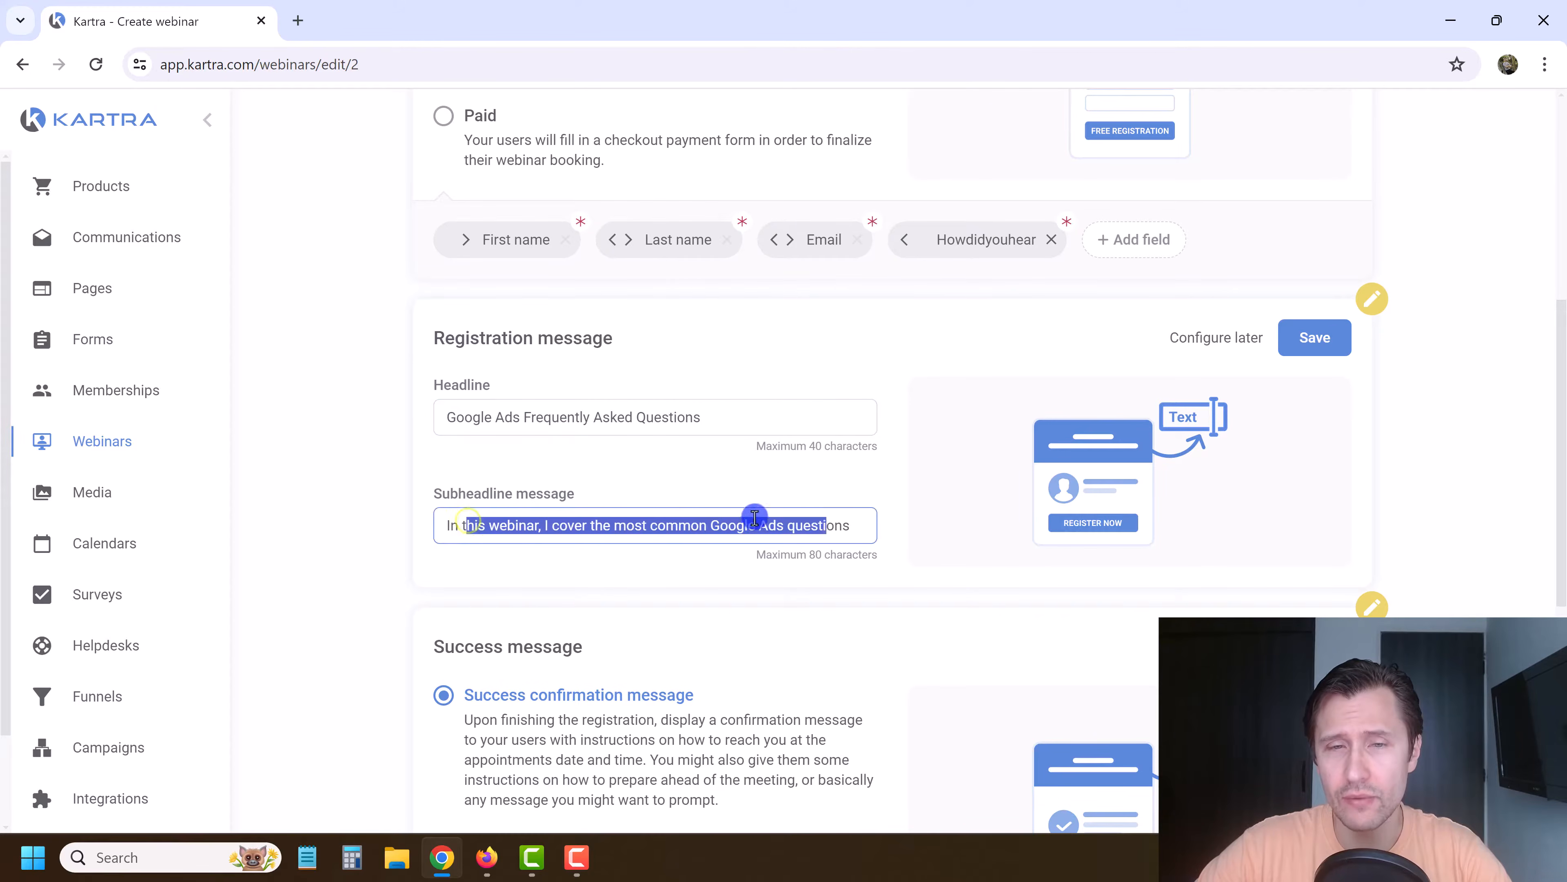
click(754, 518)
scroll(676, 525, up, 8)
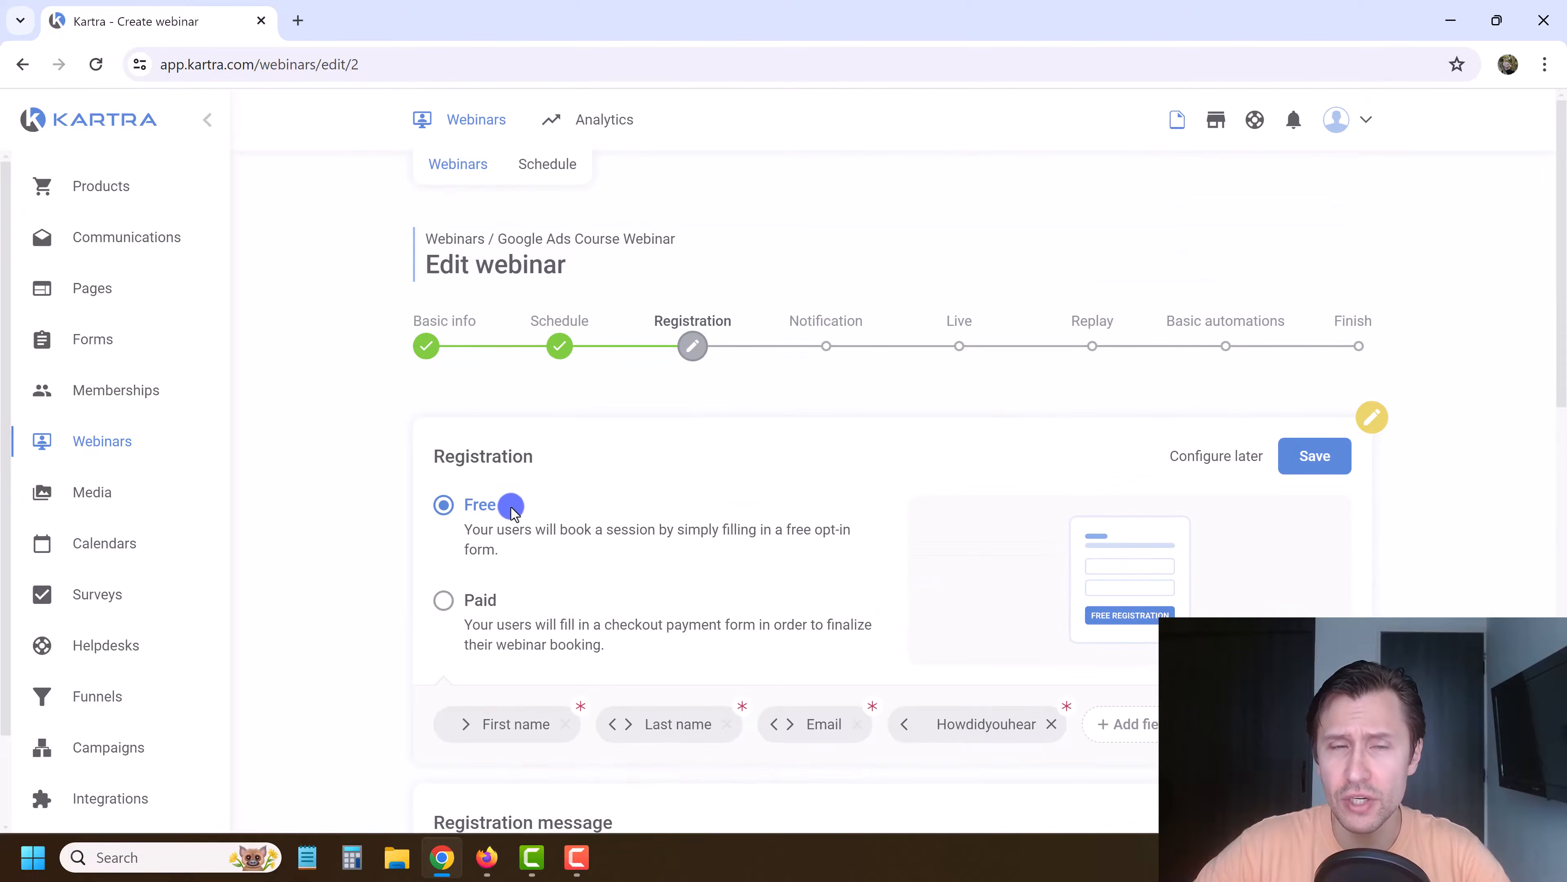
scroll(511, 510, down, 3)
click(1330, 252)
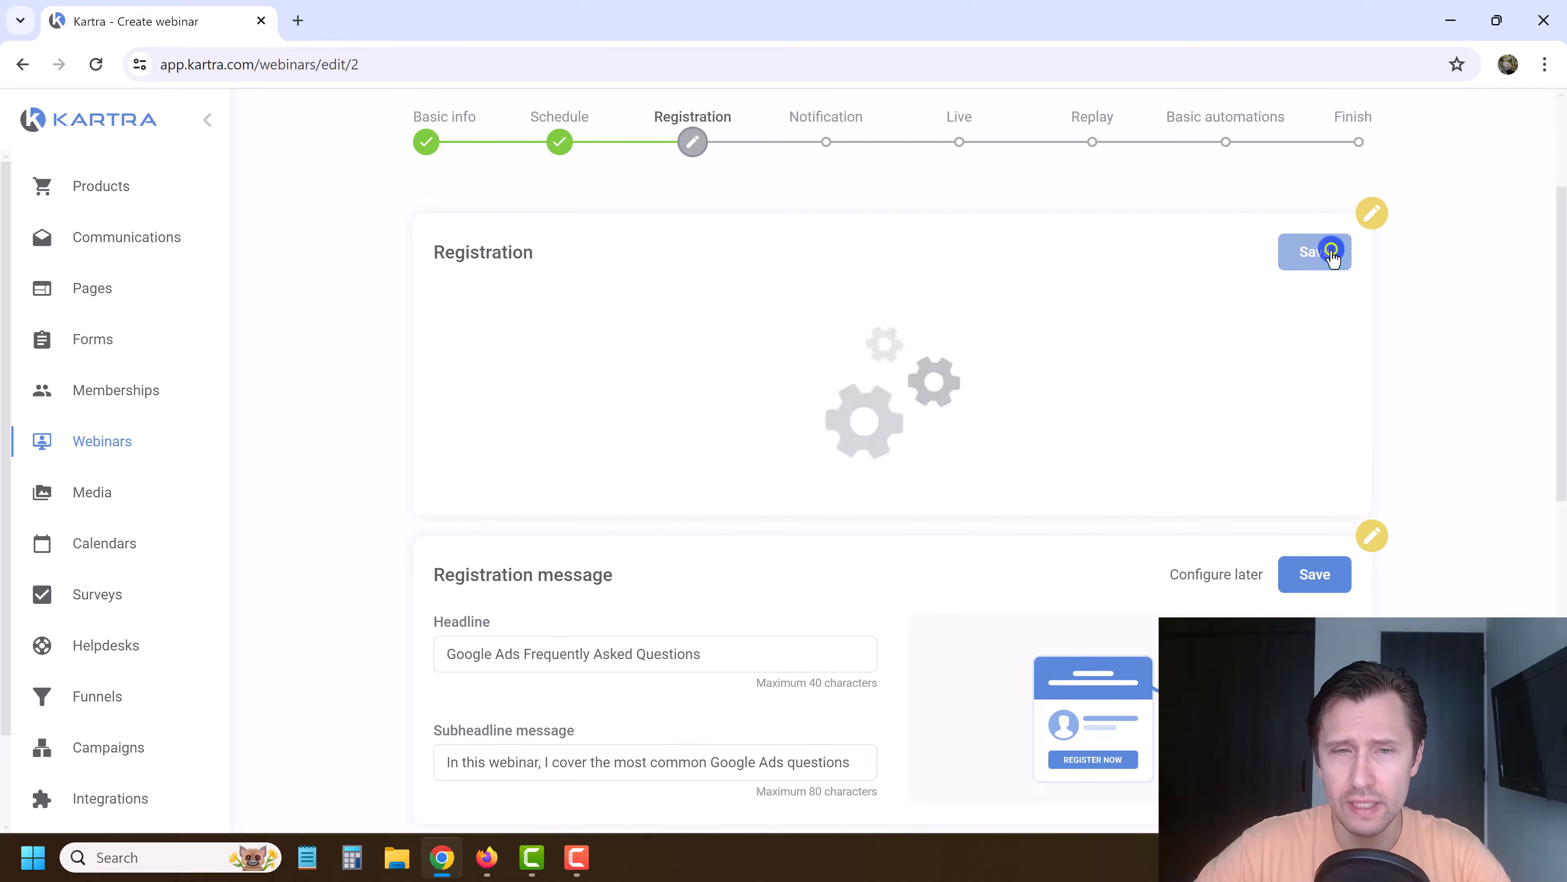
click(1293, 409)
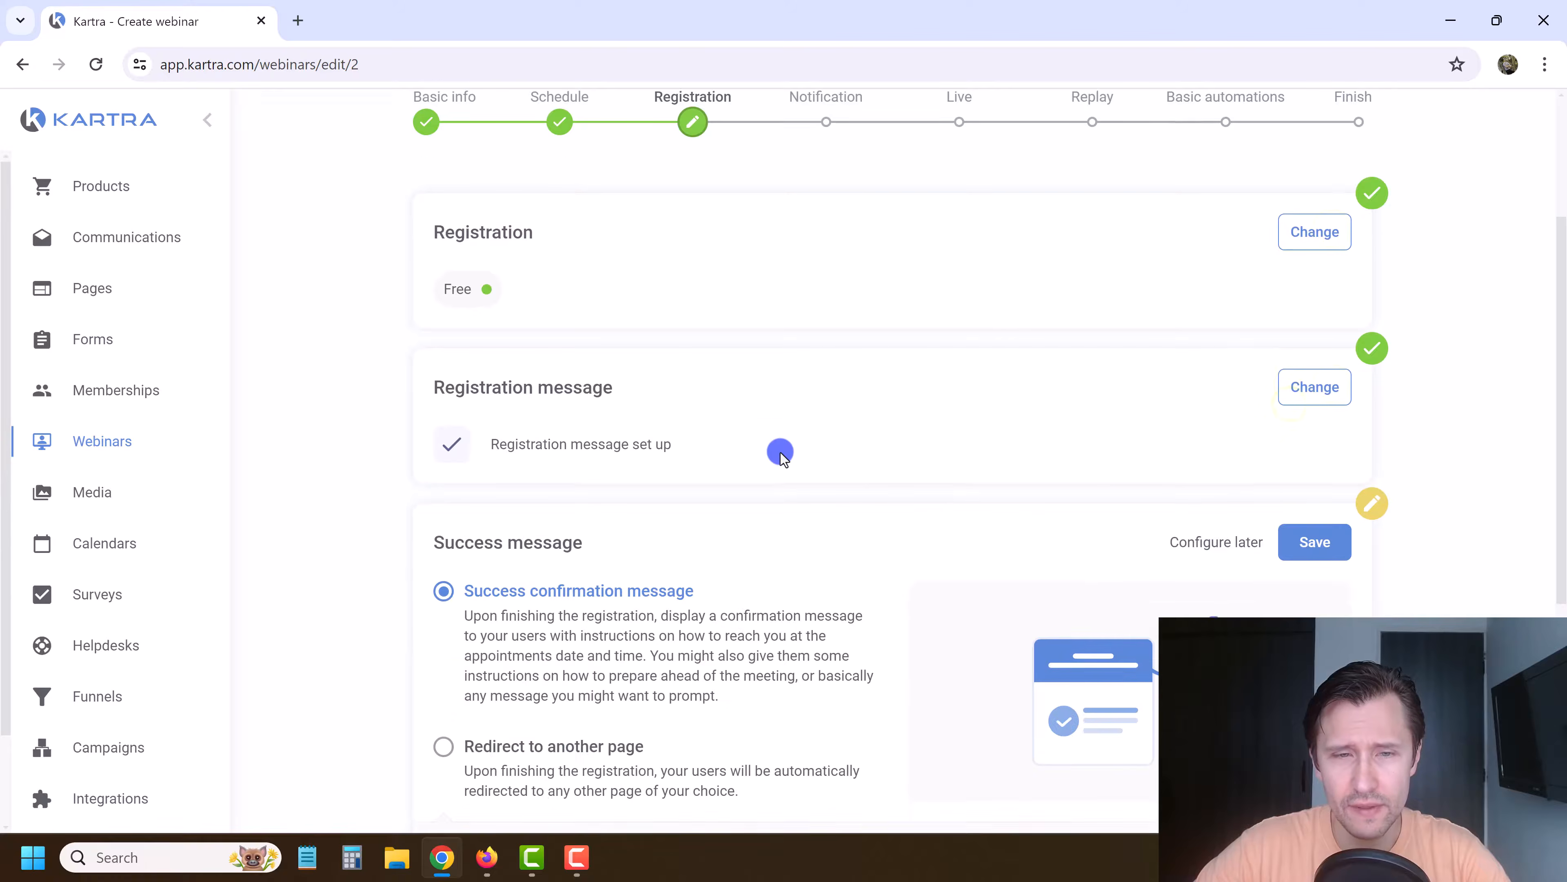
Step: Preview redirecting registrants to another page, and return to the success confirmation message option
scroll(781, 453, down, 3)
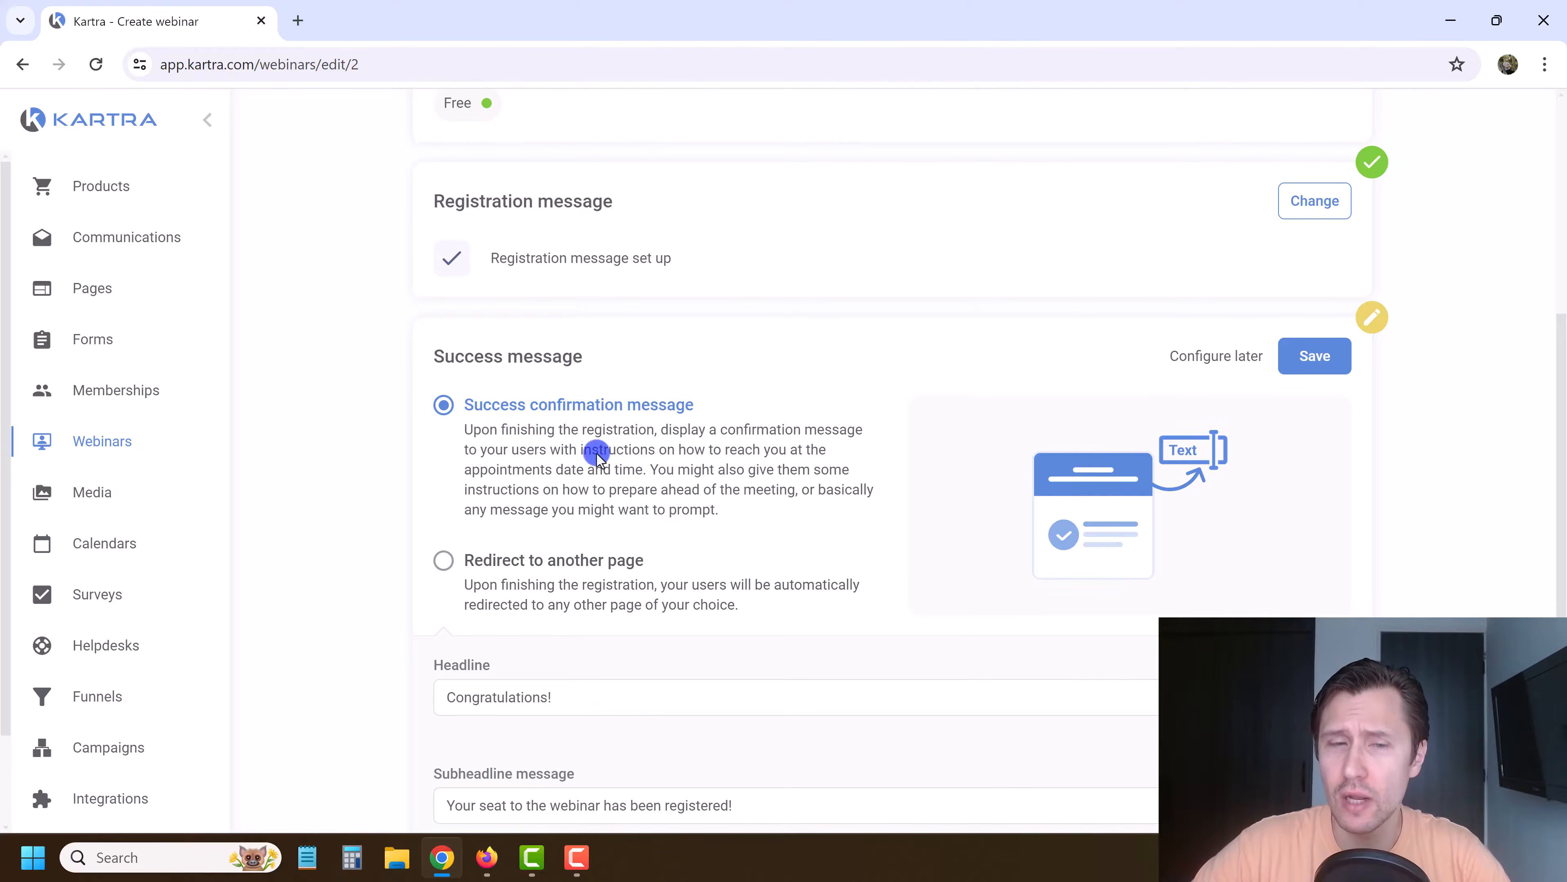
scroll(745, 569, down, 3)
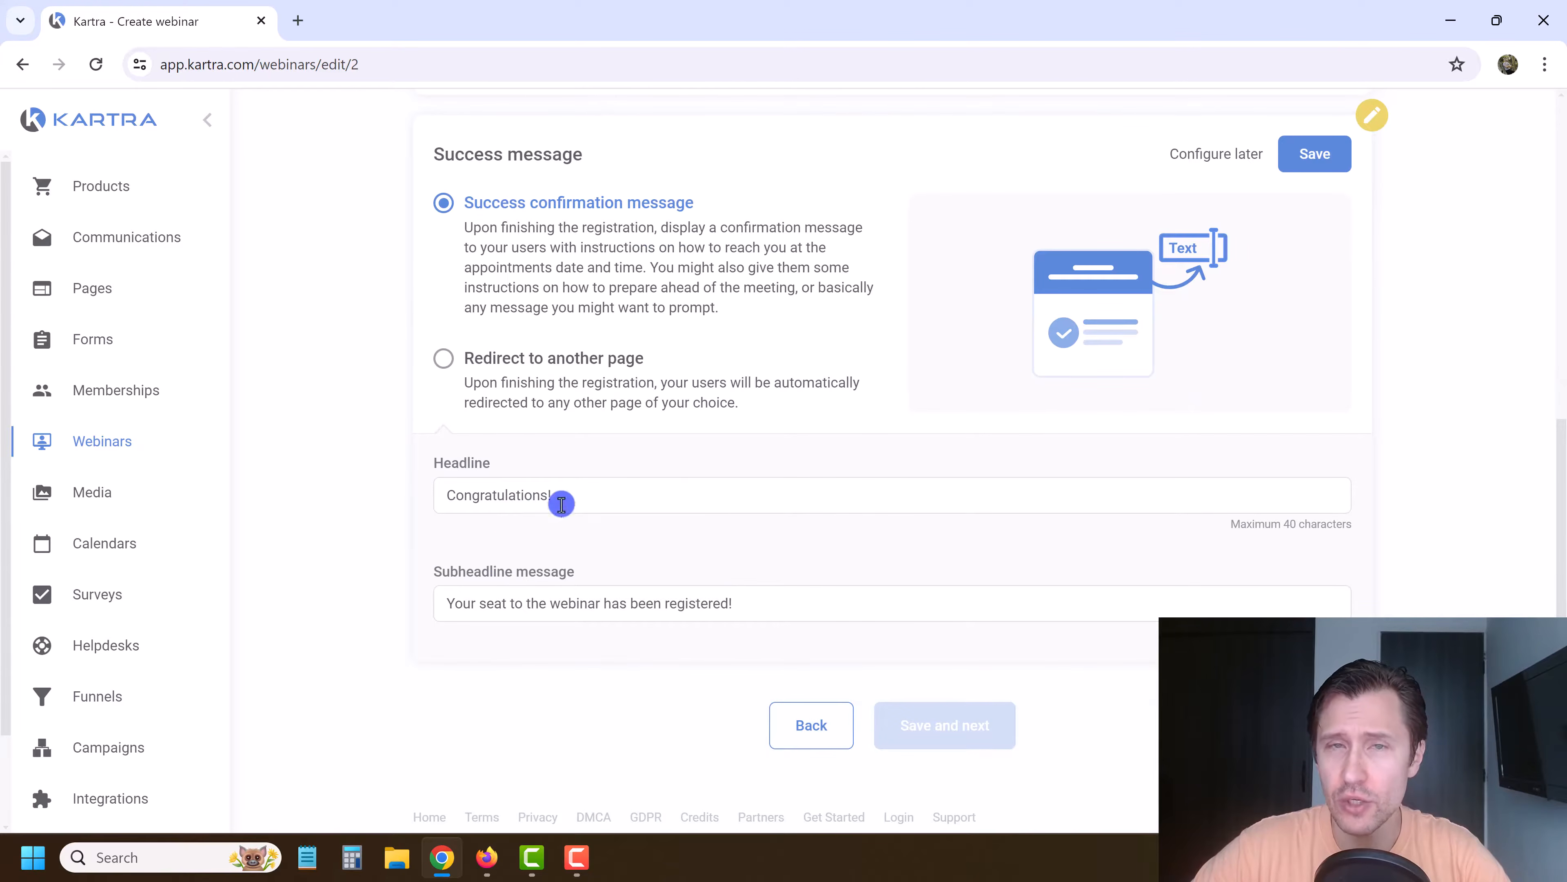
click(517, 378)
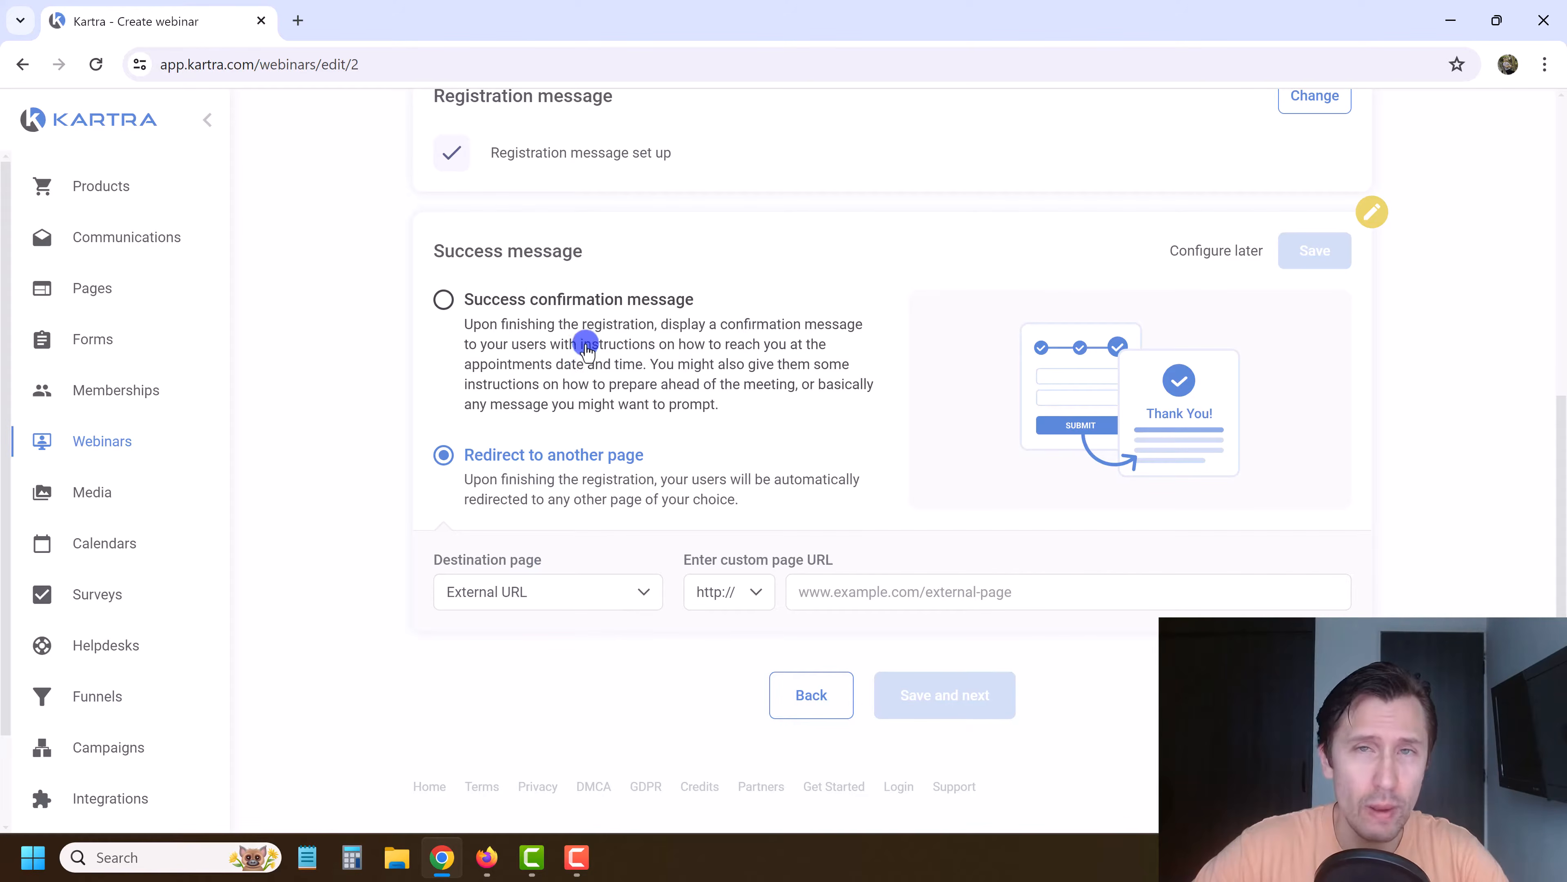
click(564, 324)
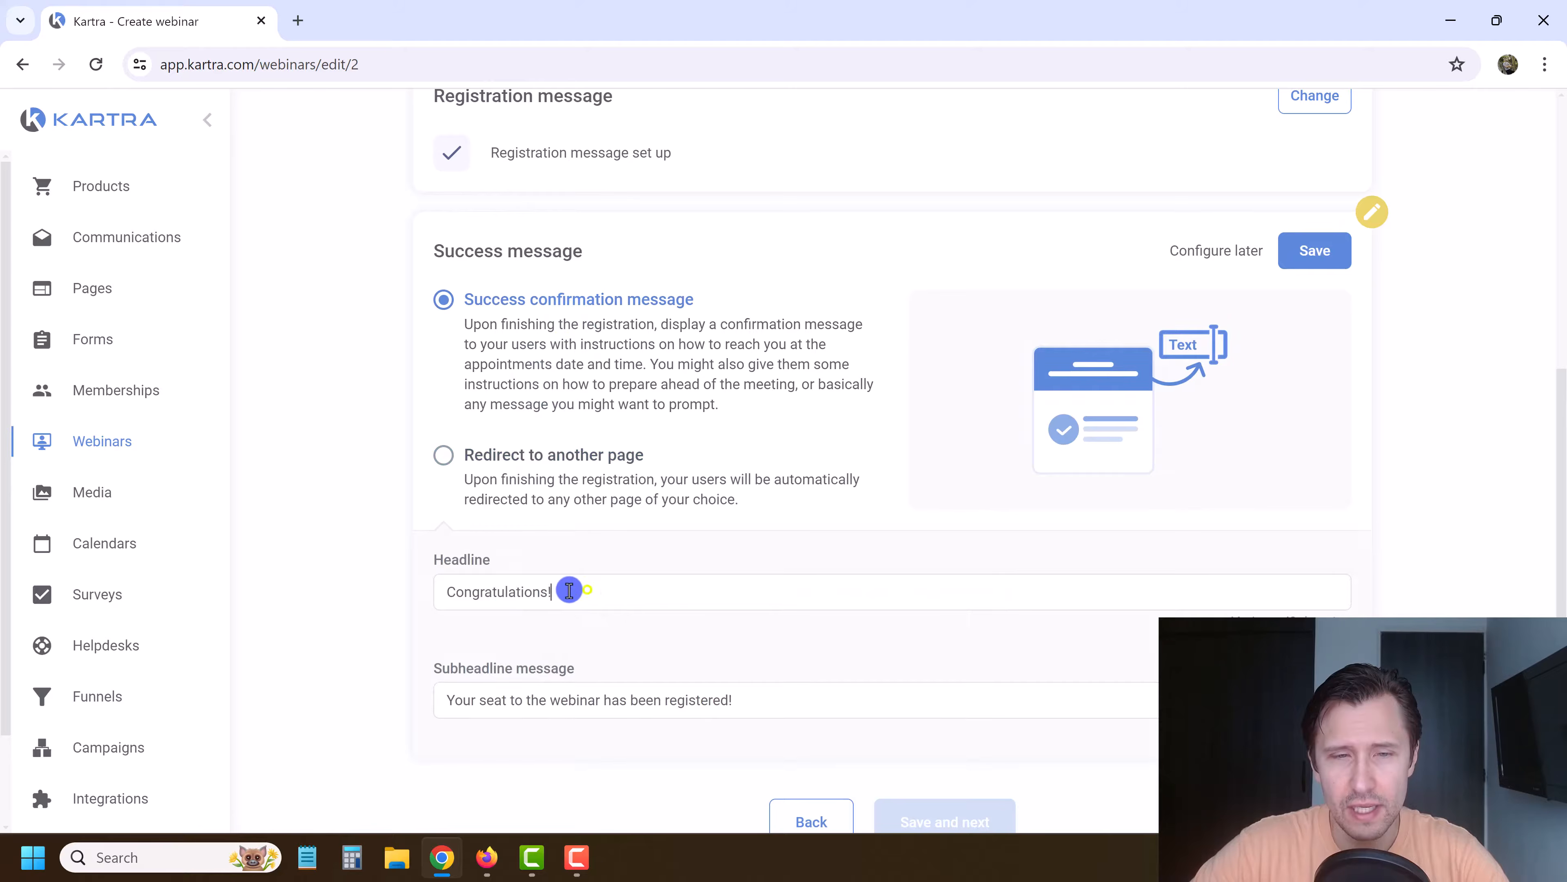
Step: Set the success message headline to "Thank you for registering!", save it and proceed to the Notification stage
drag(569, 590, 438, 547)
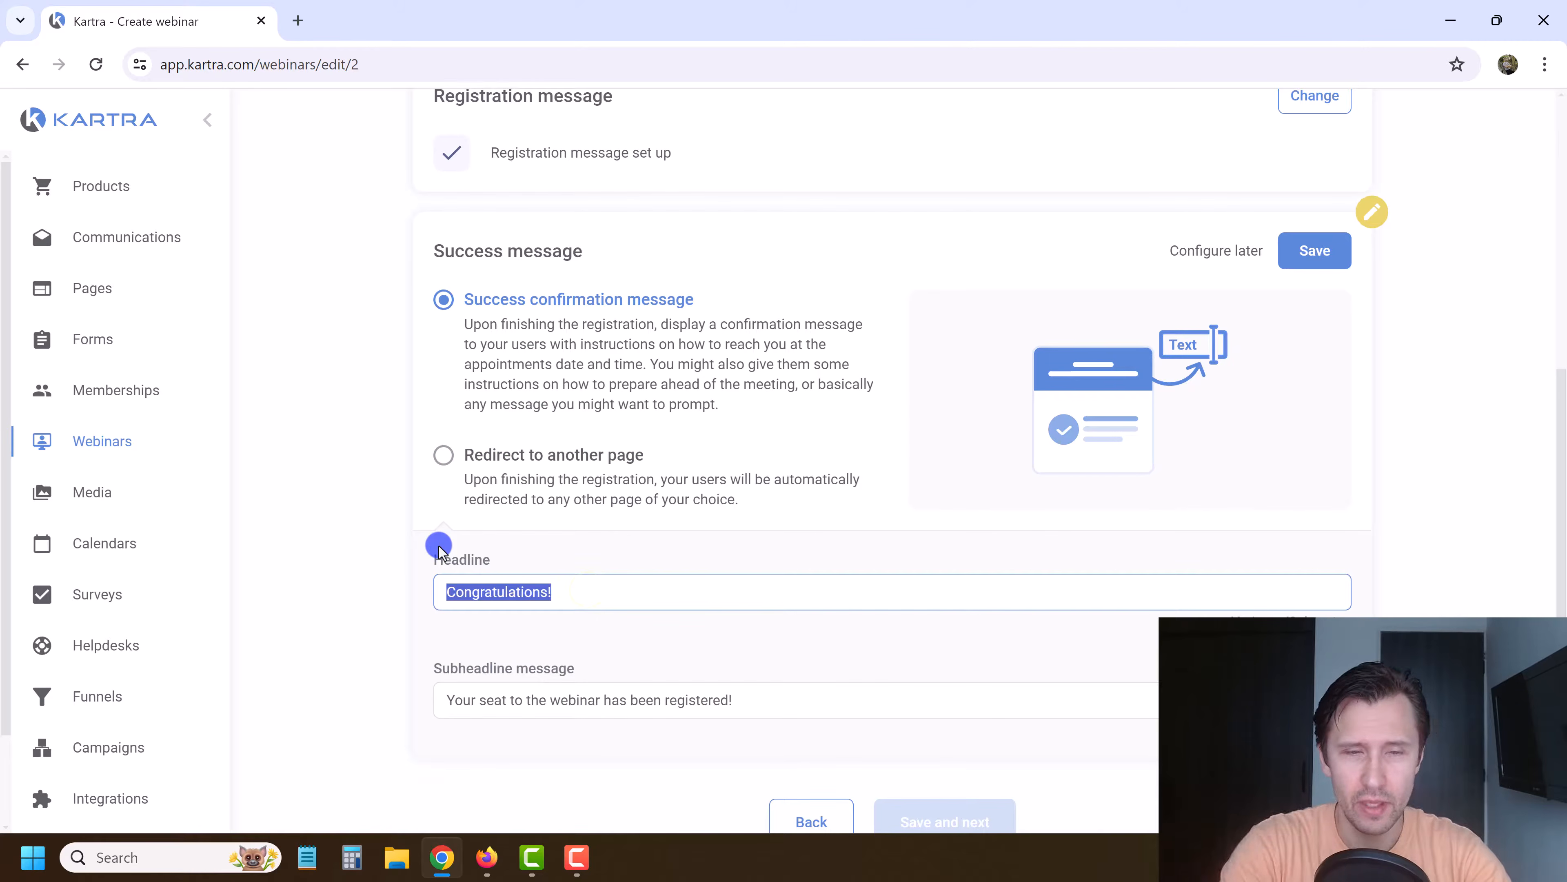
text(C)
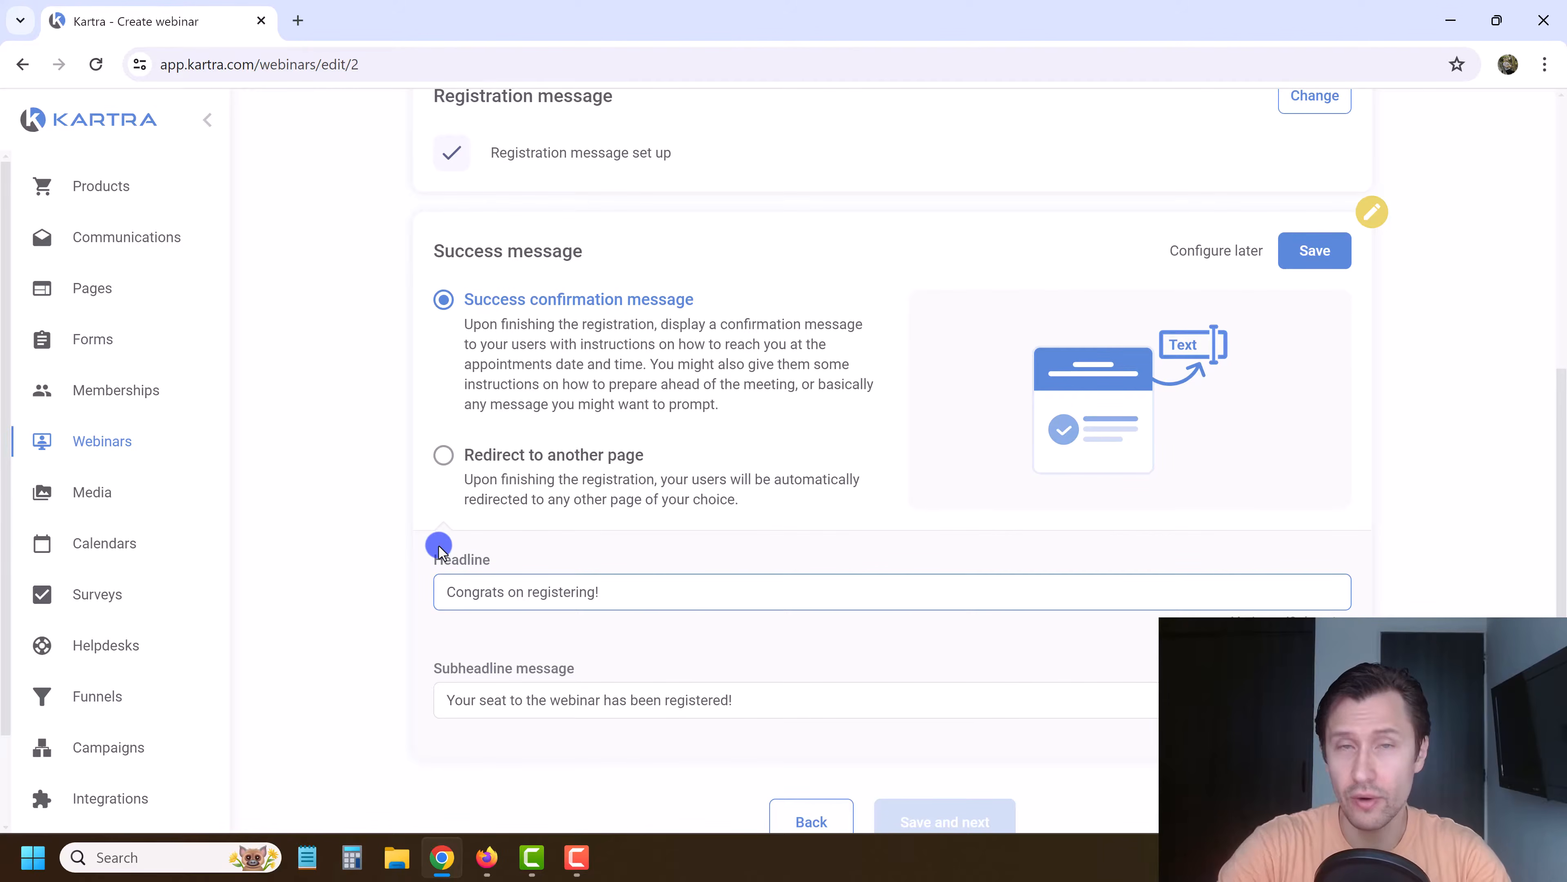
drag(522, 591, 427, 591)
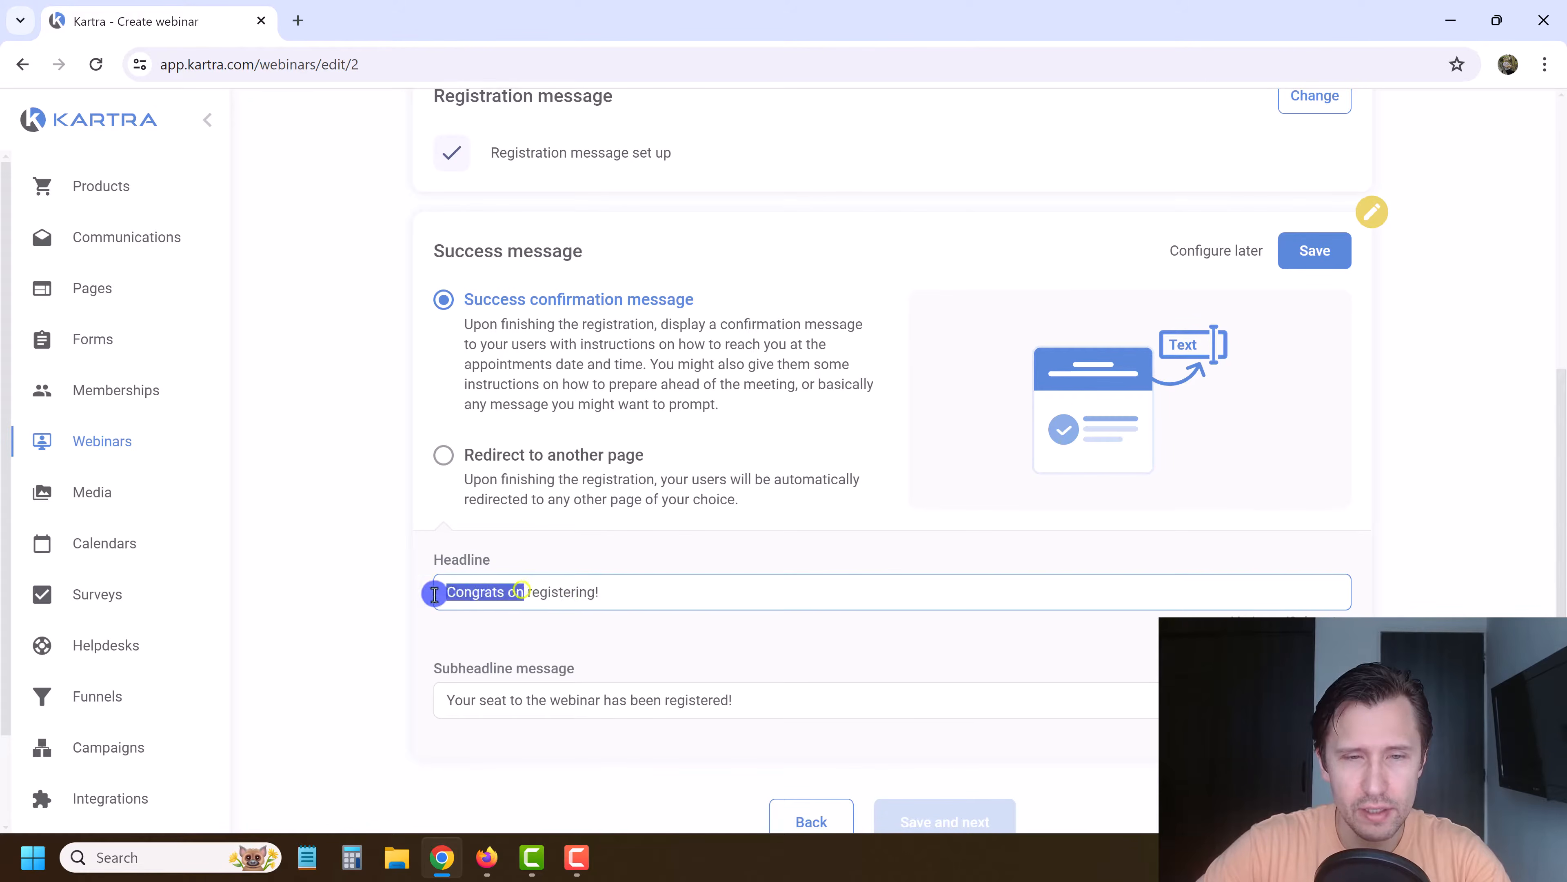
text(Thank you fo)
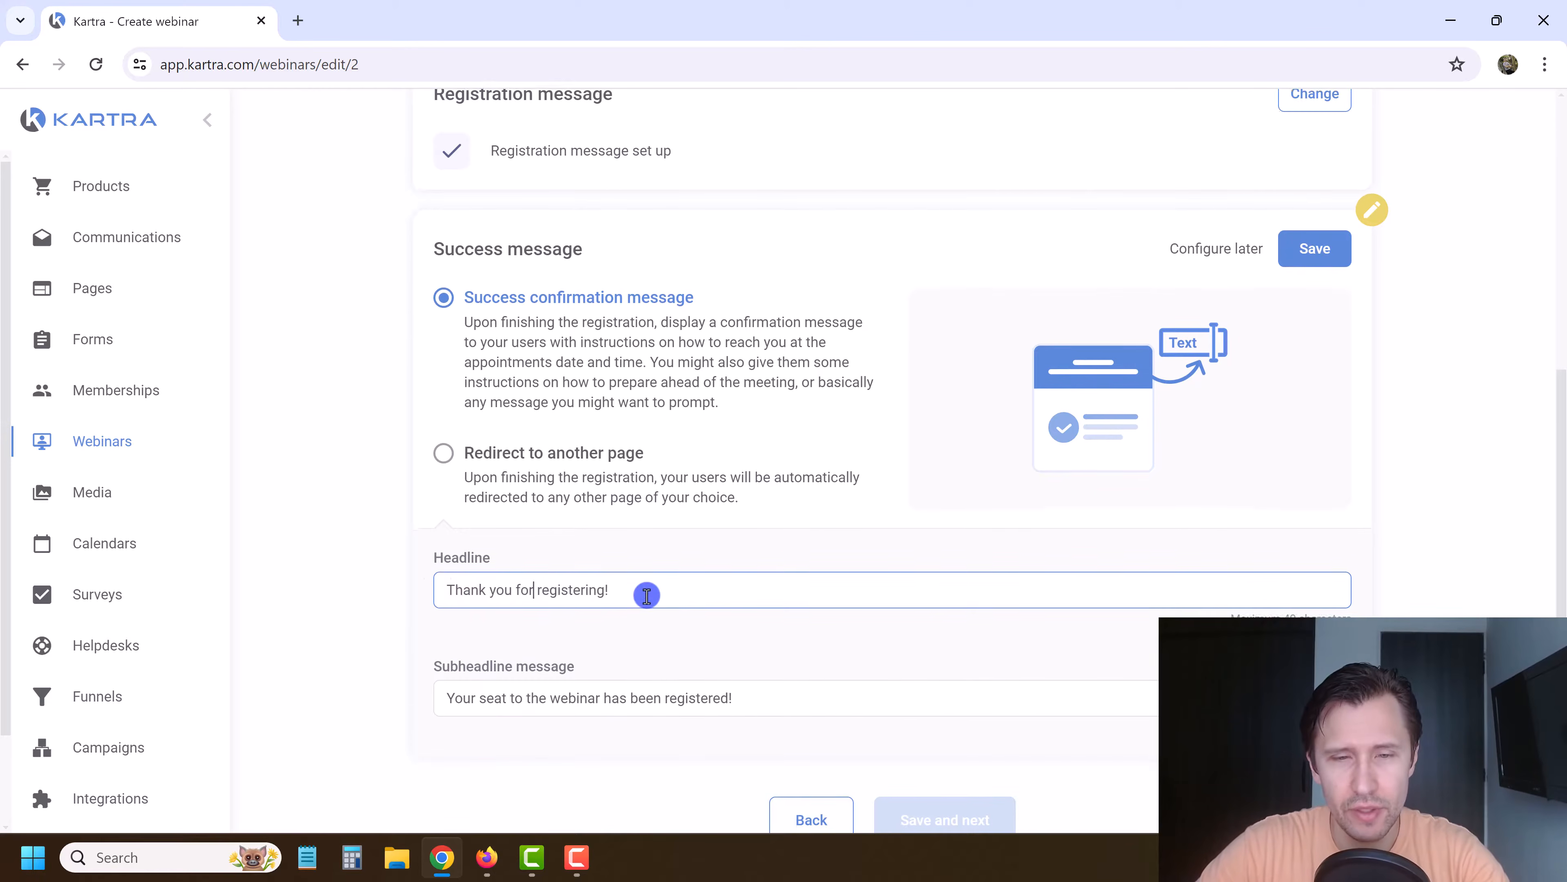
scroll(760, 598, down, 2)
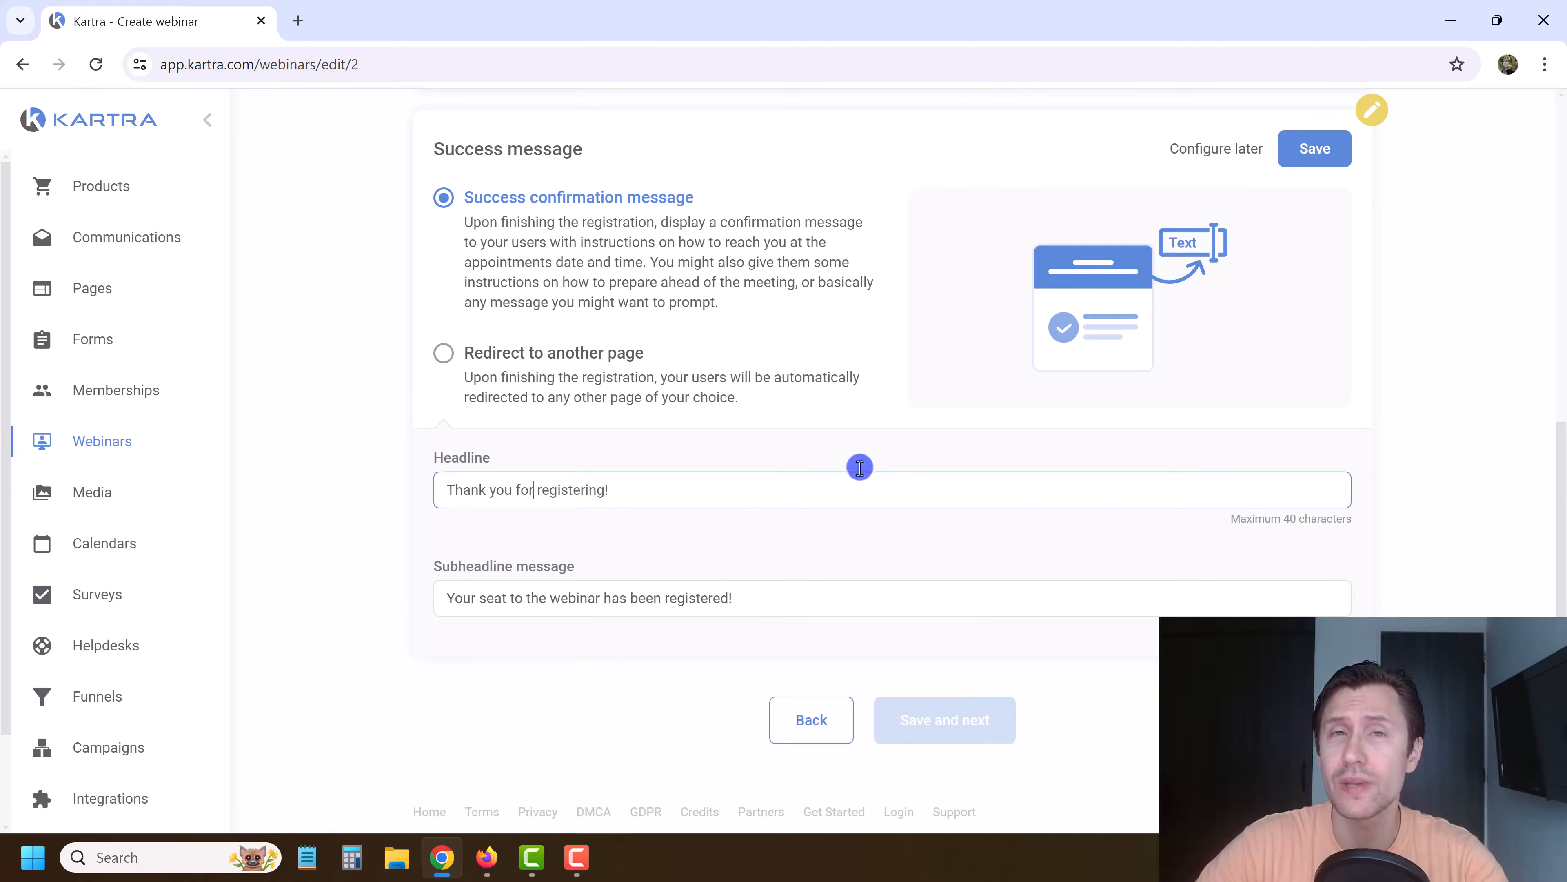
scroll(962, 406, up, 2)
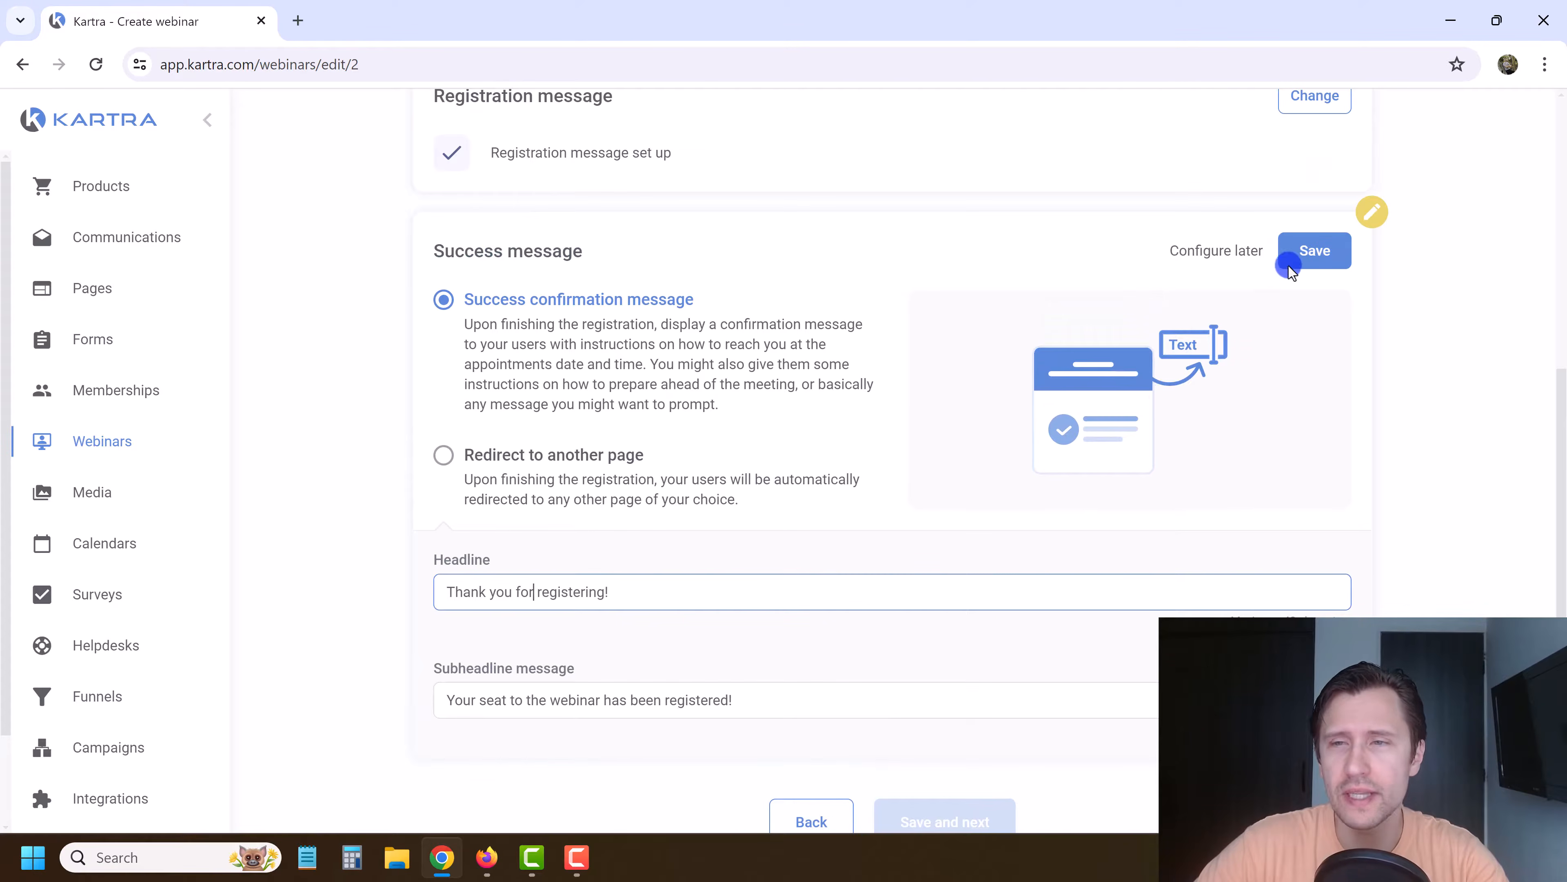
click(1316, 264)
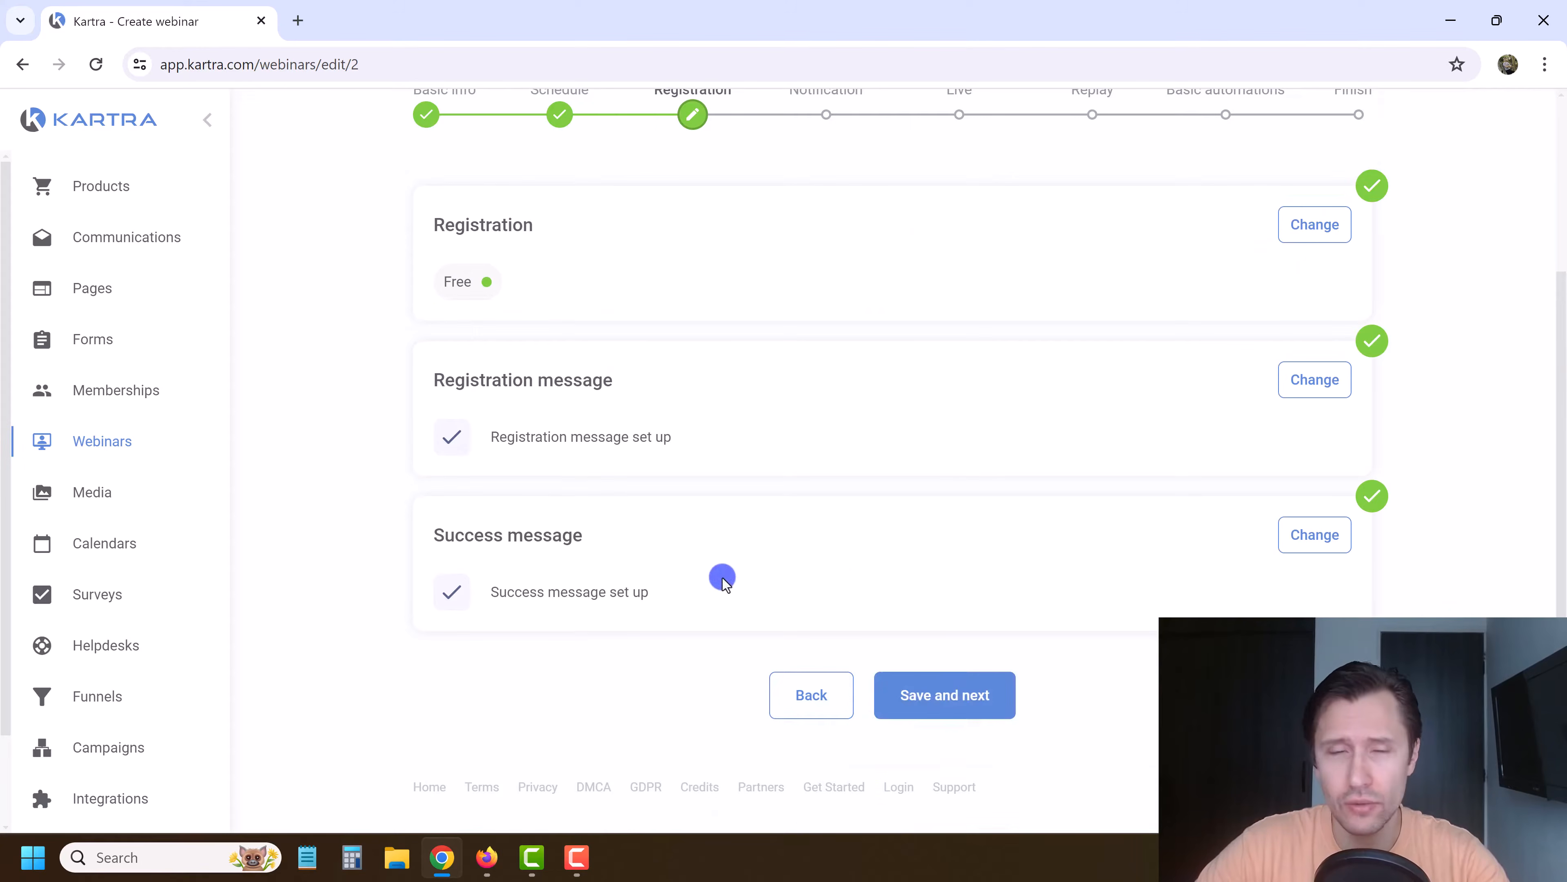
click(961, 698)
Step: Choose to communicate with users by email through the KartraMail gateway, and save the email confirmation and reminders settings
click(563, 405)
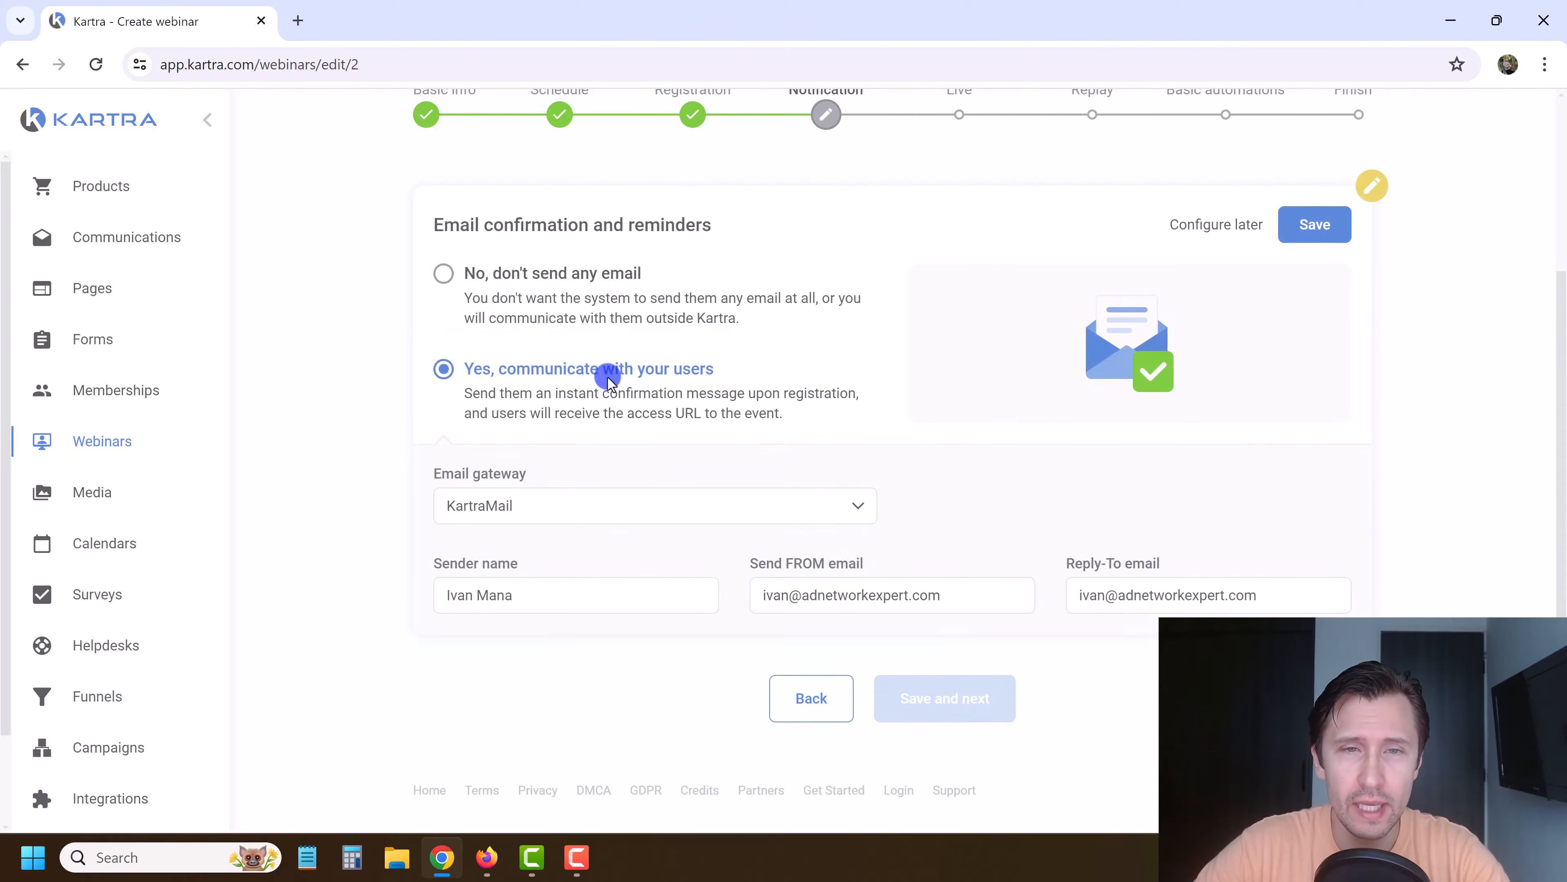
drag(493, 224, 625, 224)
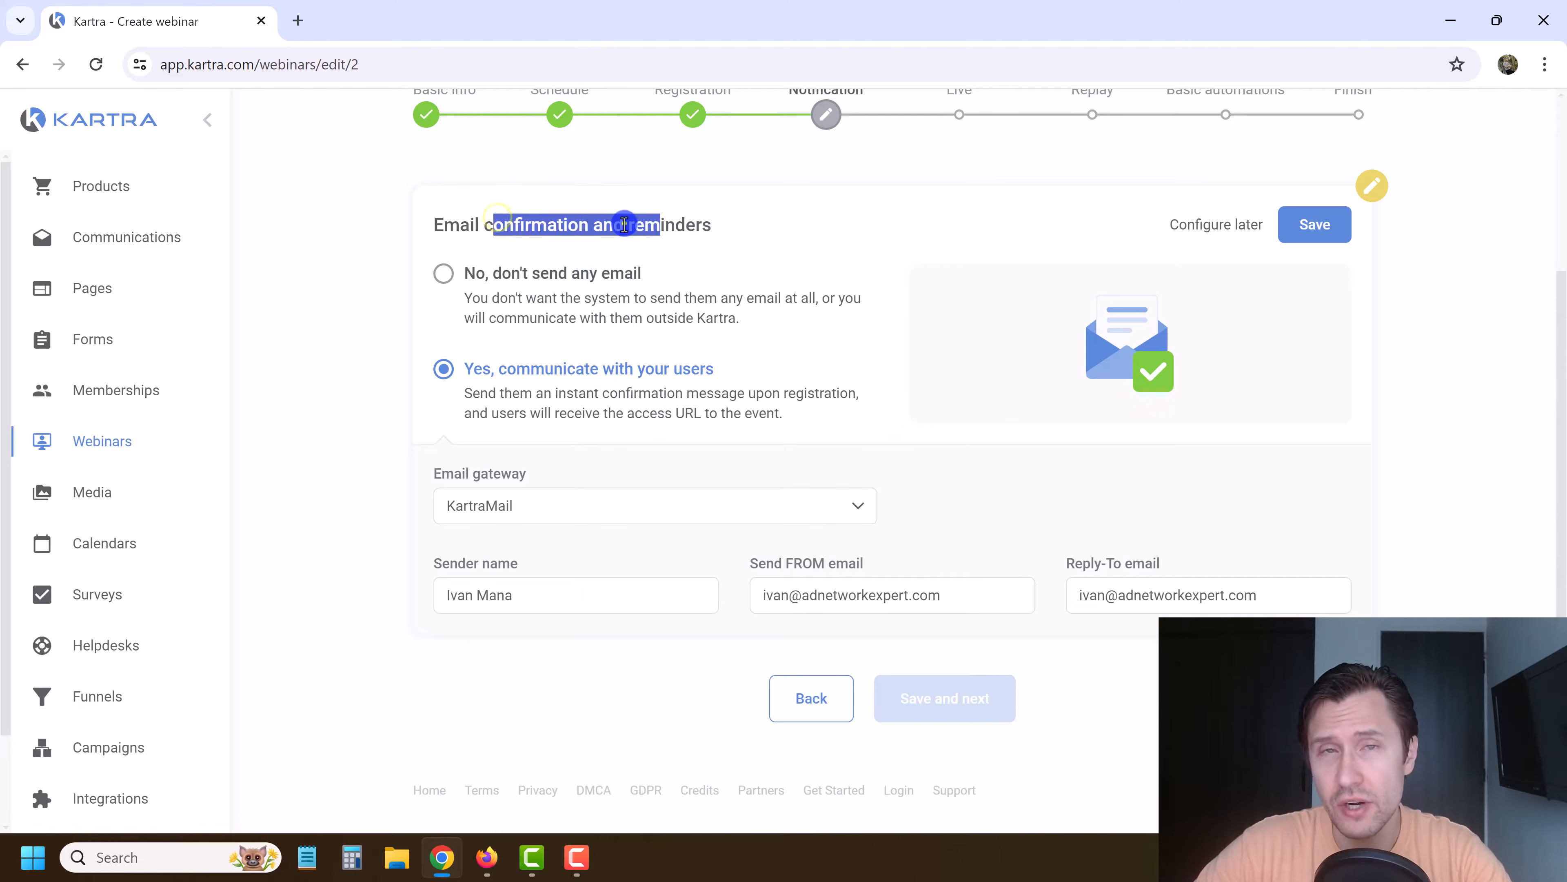
click(624, 224)
click(589, 386)
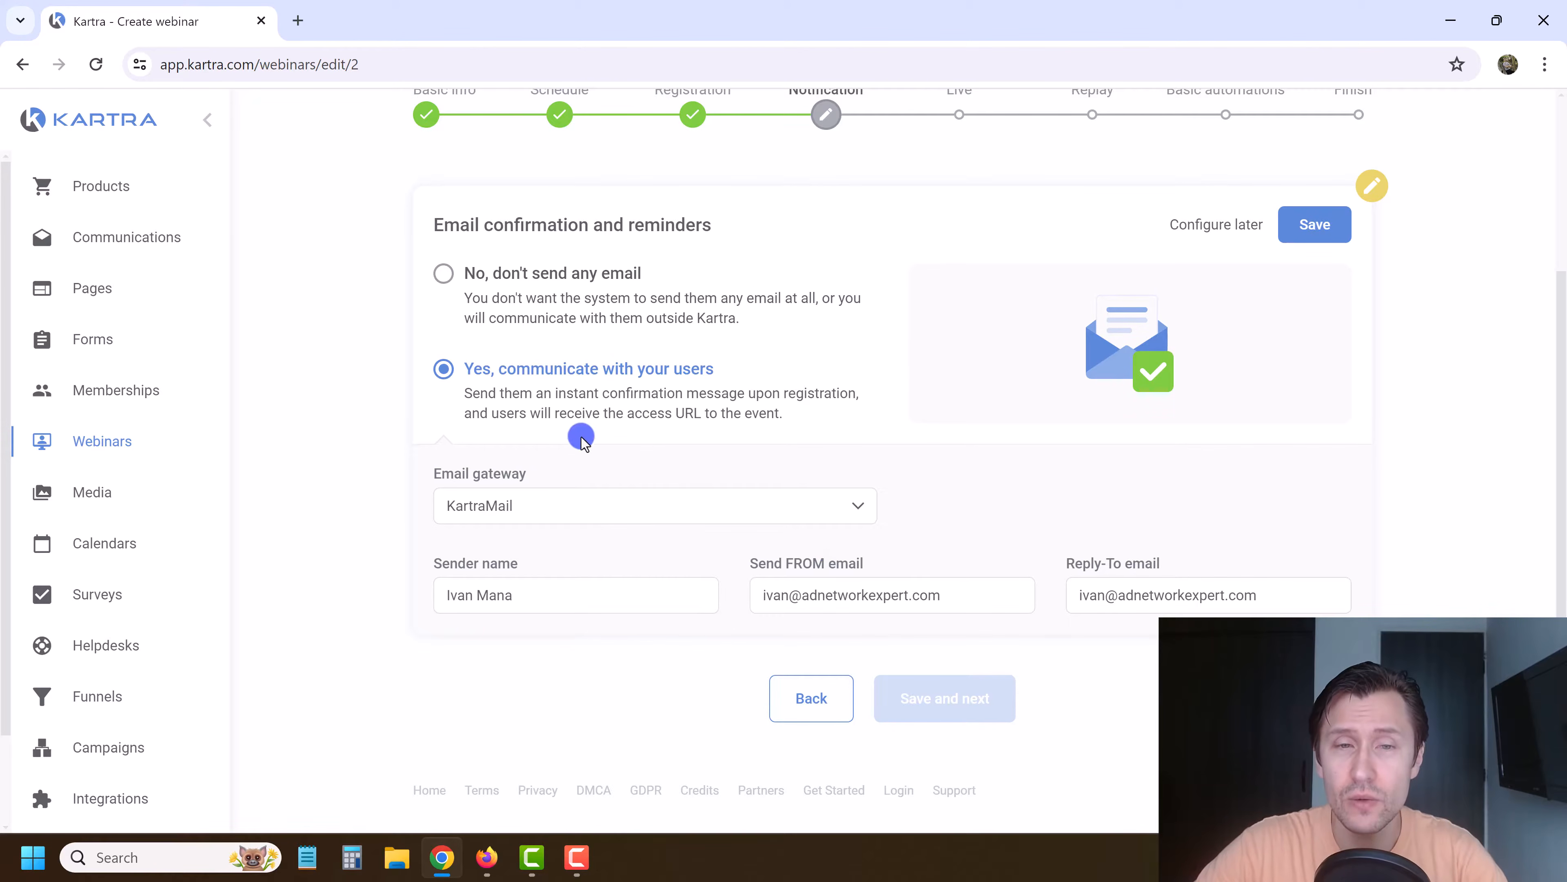
click(517, 399)
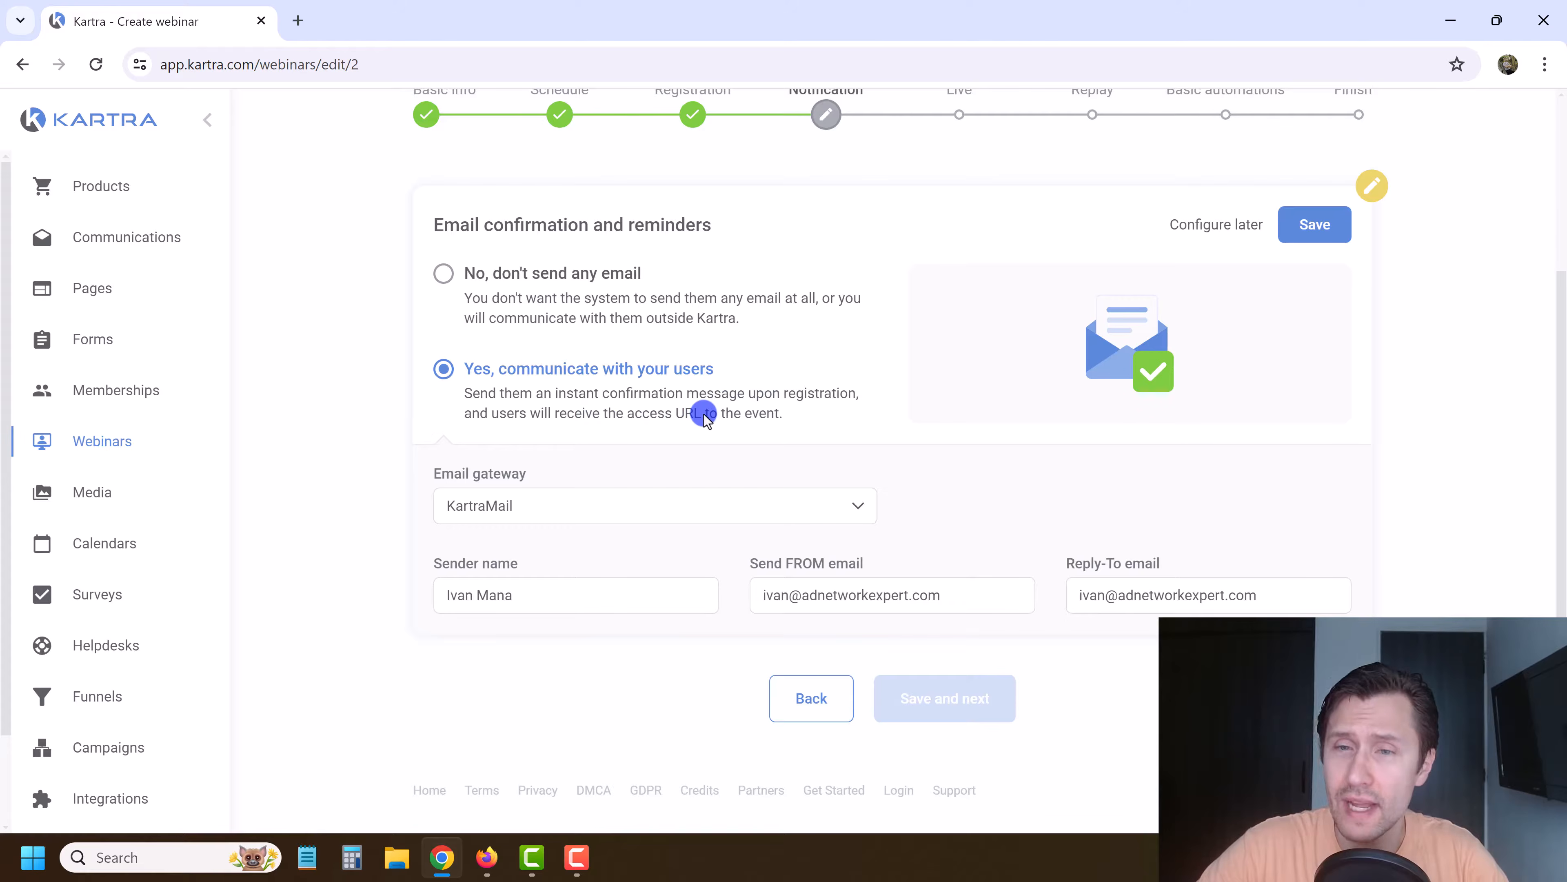
scroll(863, 426, up, 2)
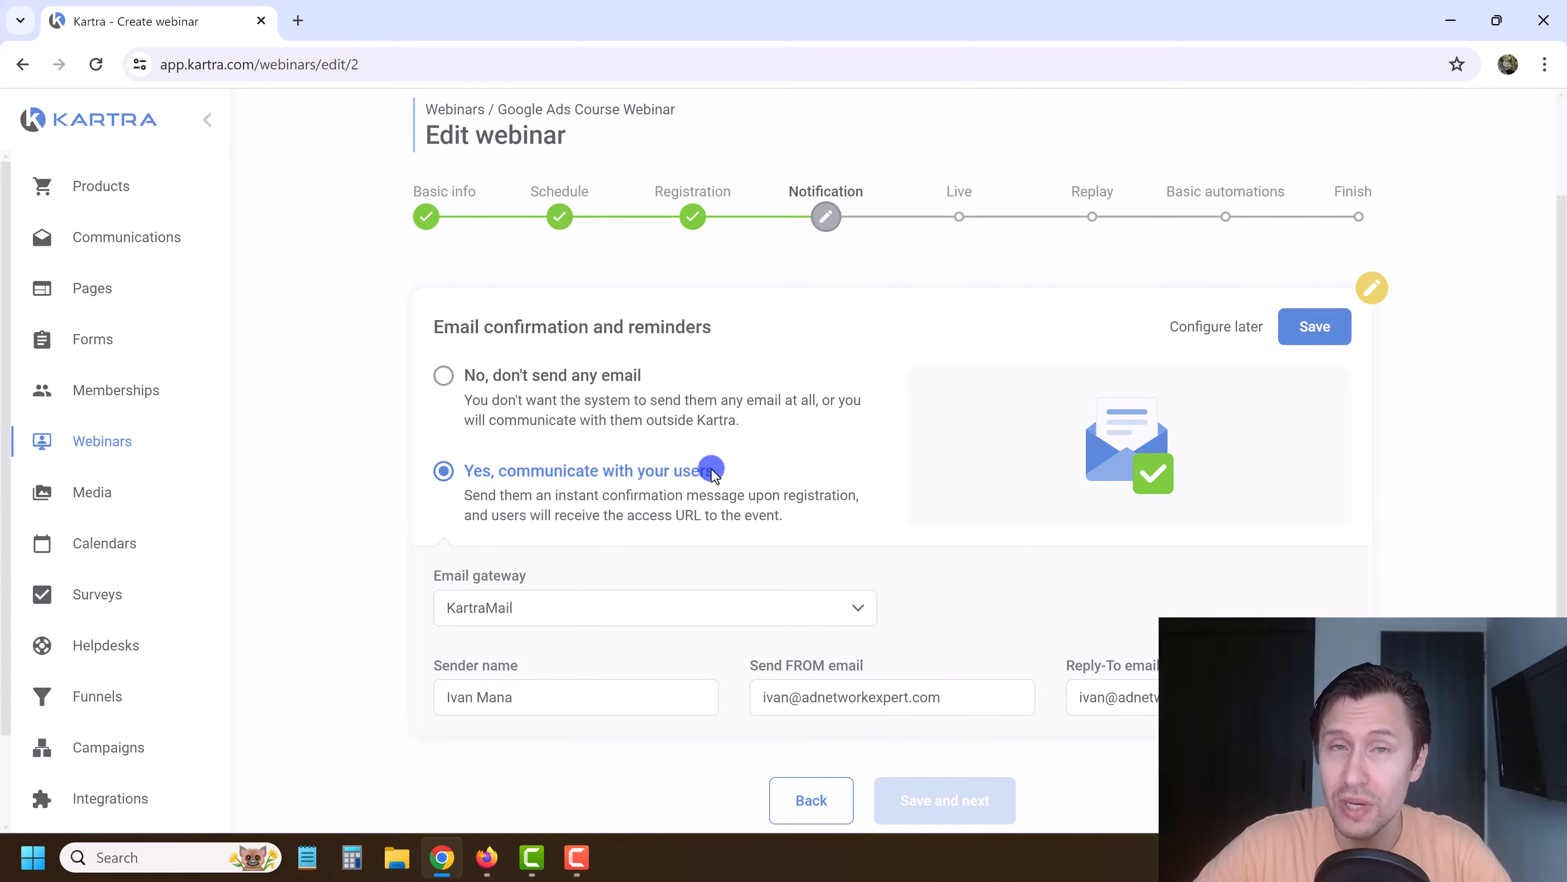
click(579, 378)
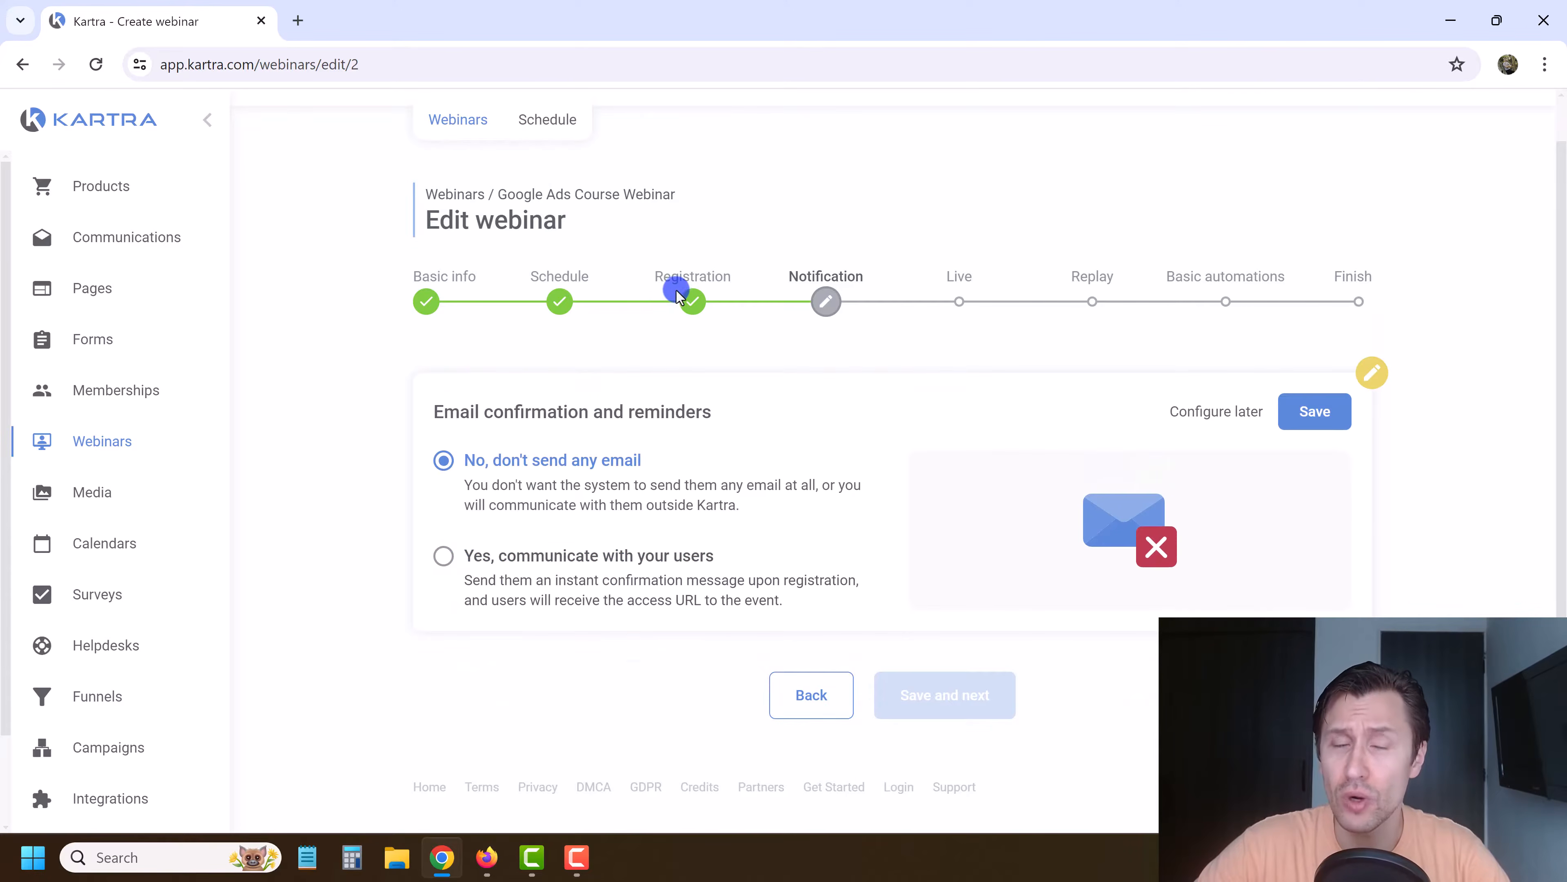
click(620, 556)
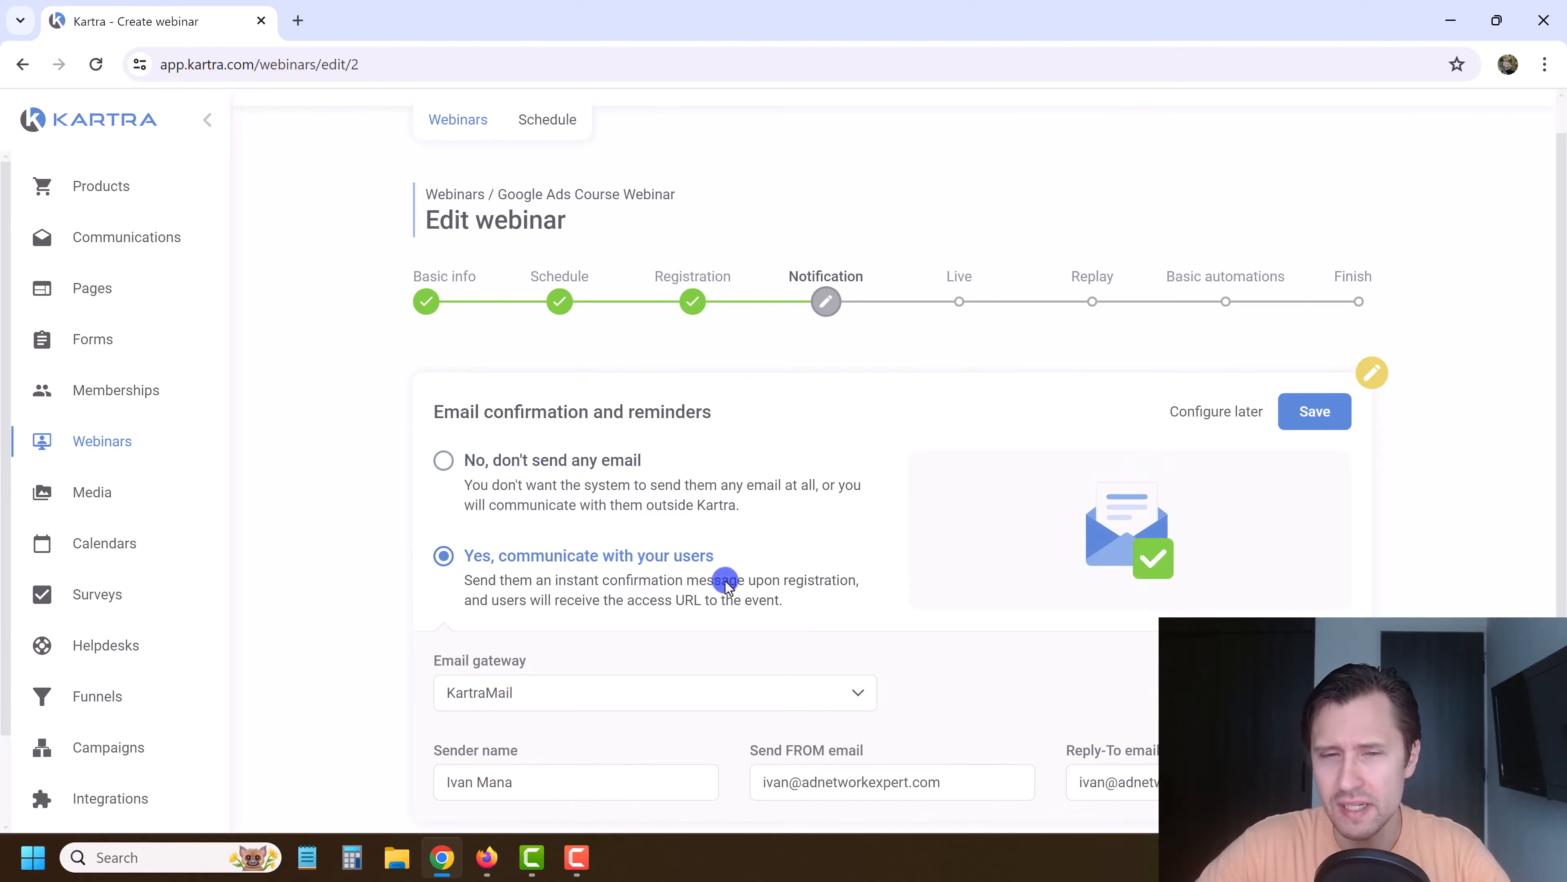
click(1317, 411)
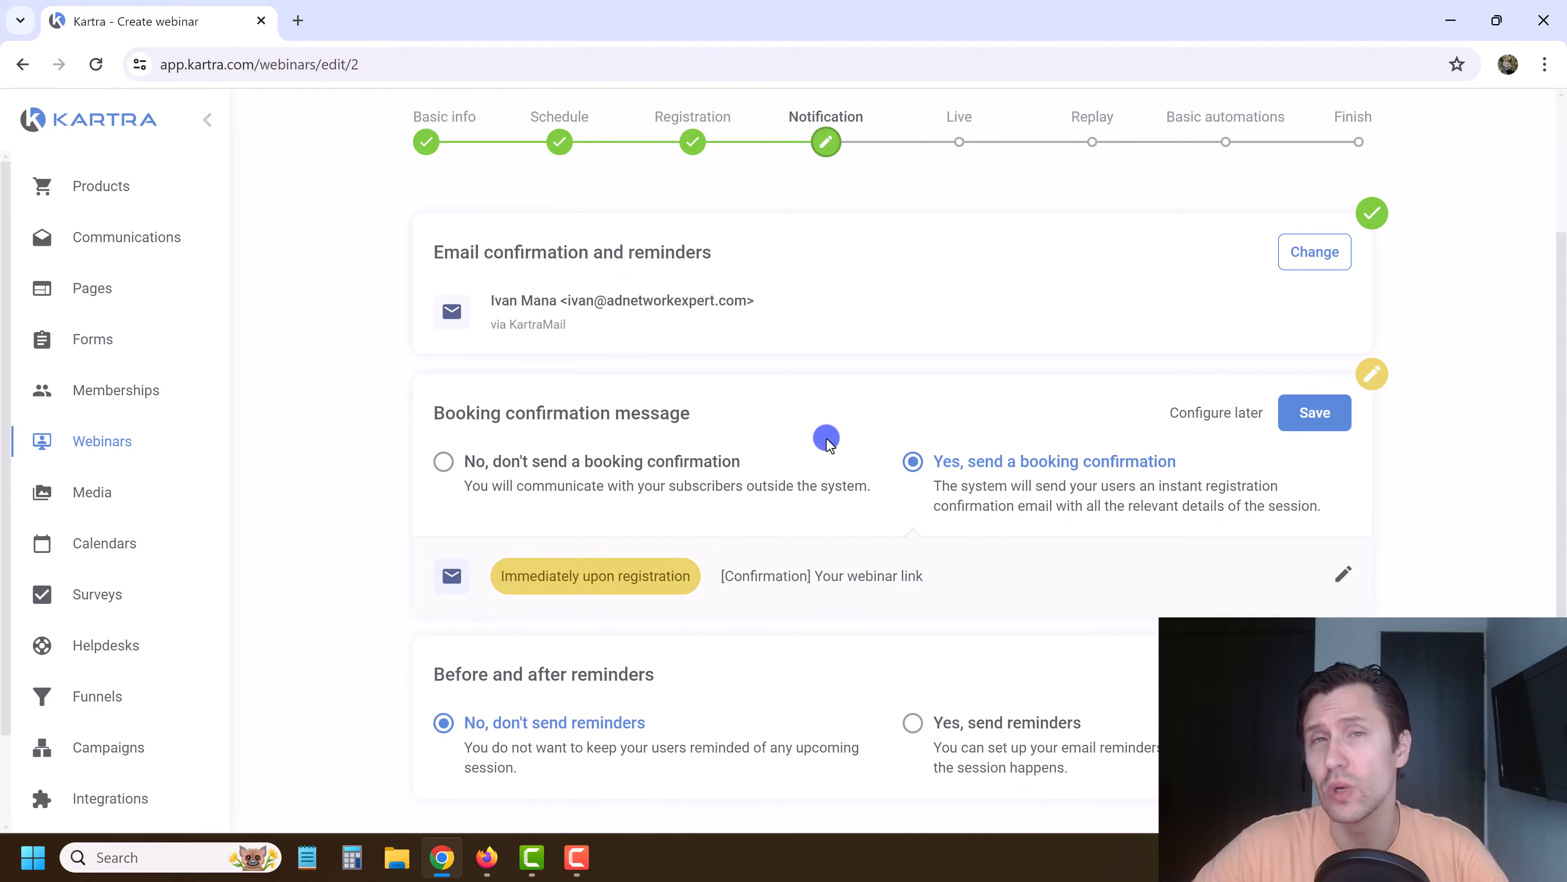
Step: Review the booking confirmation email's message and variables, and save the setting to send a booking confirmation
click(952, 481)
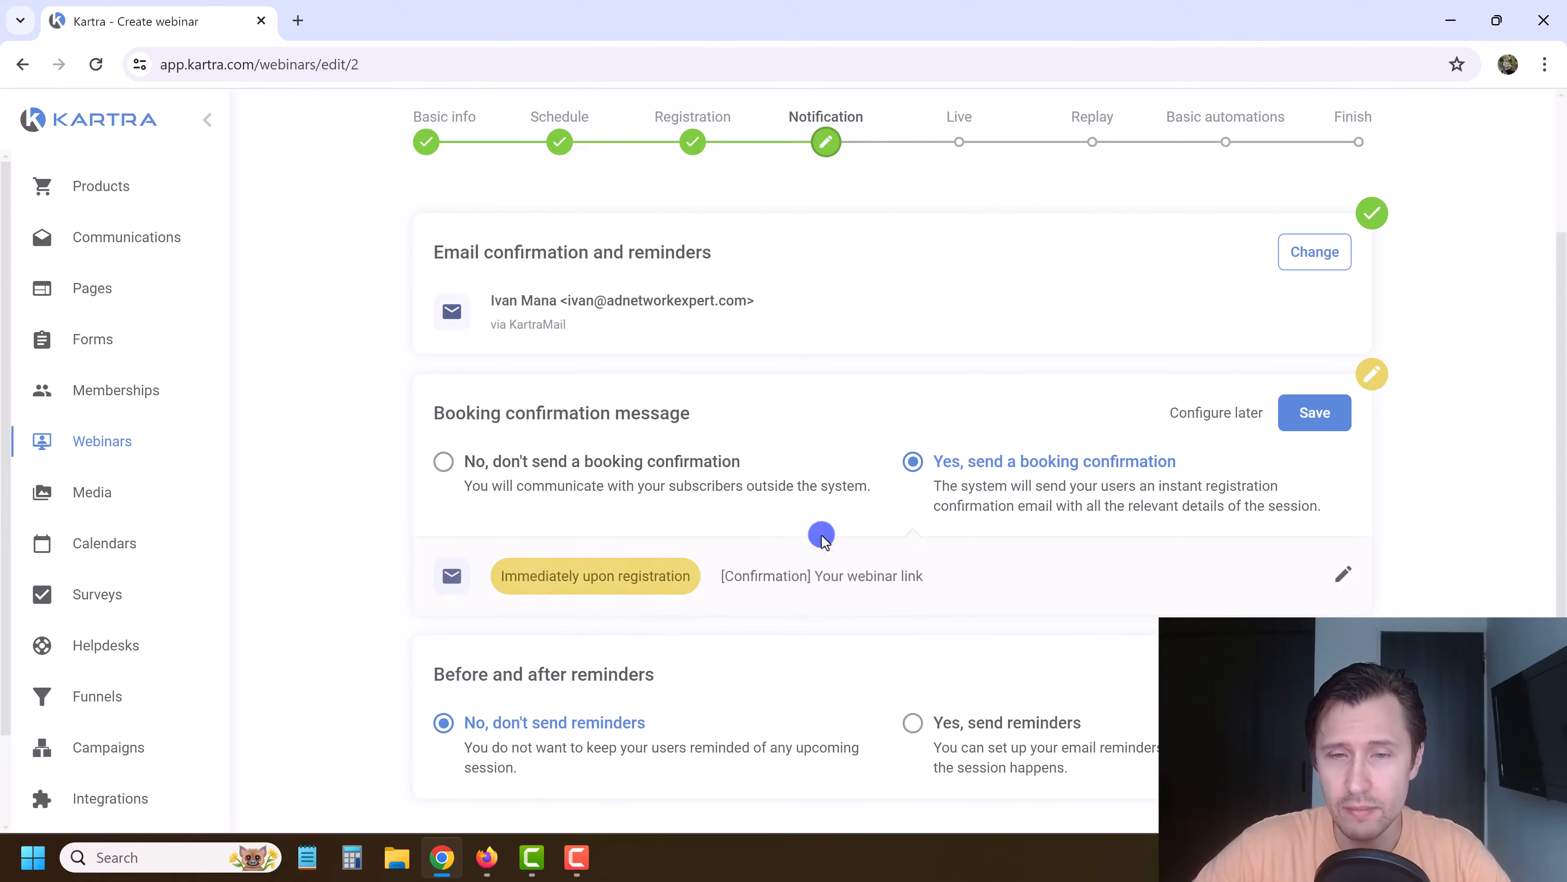
click(1330, 577)
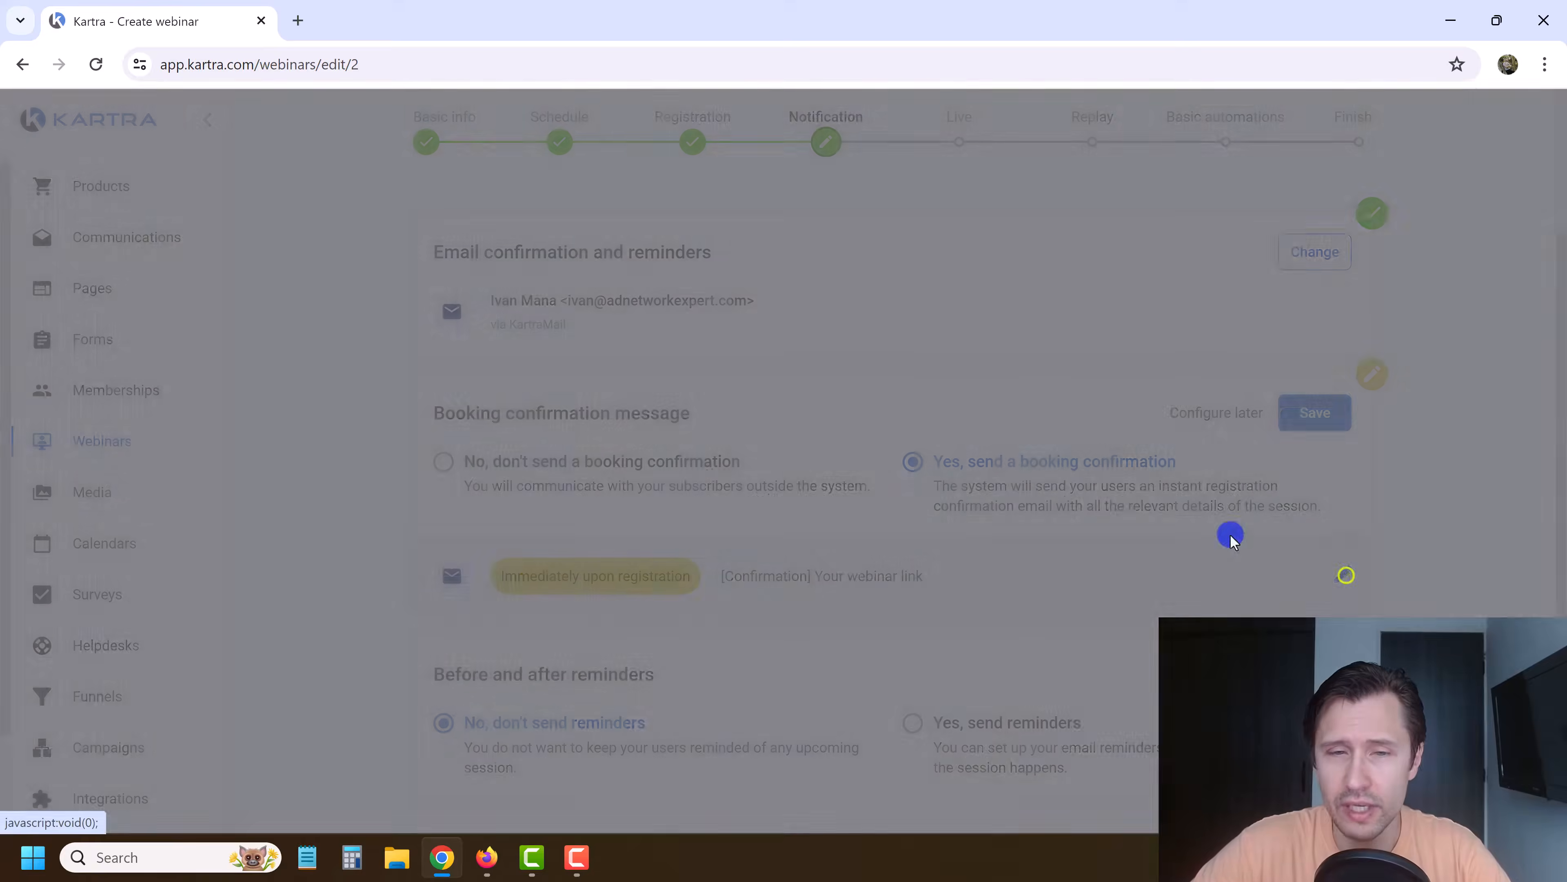
scroll(910, 668, down, 3)
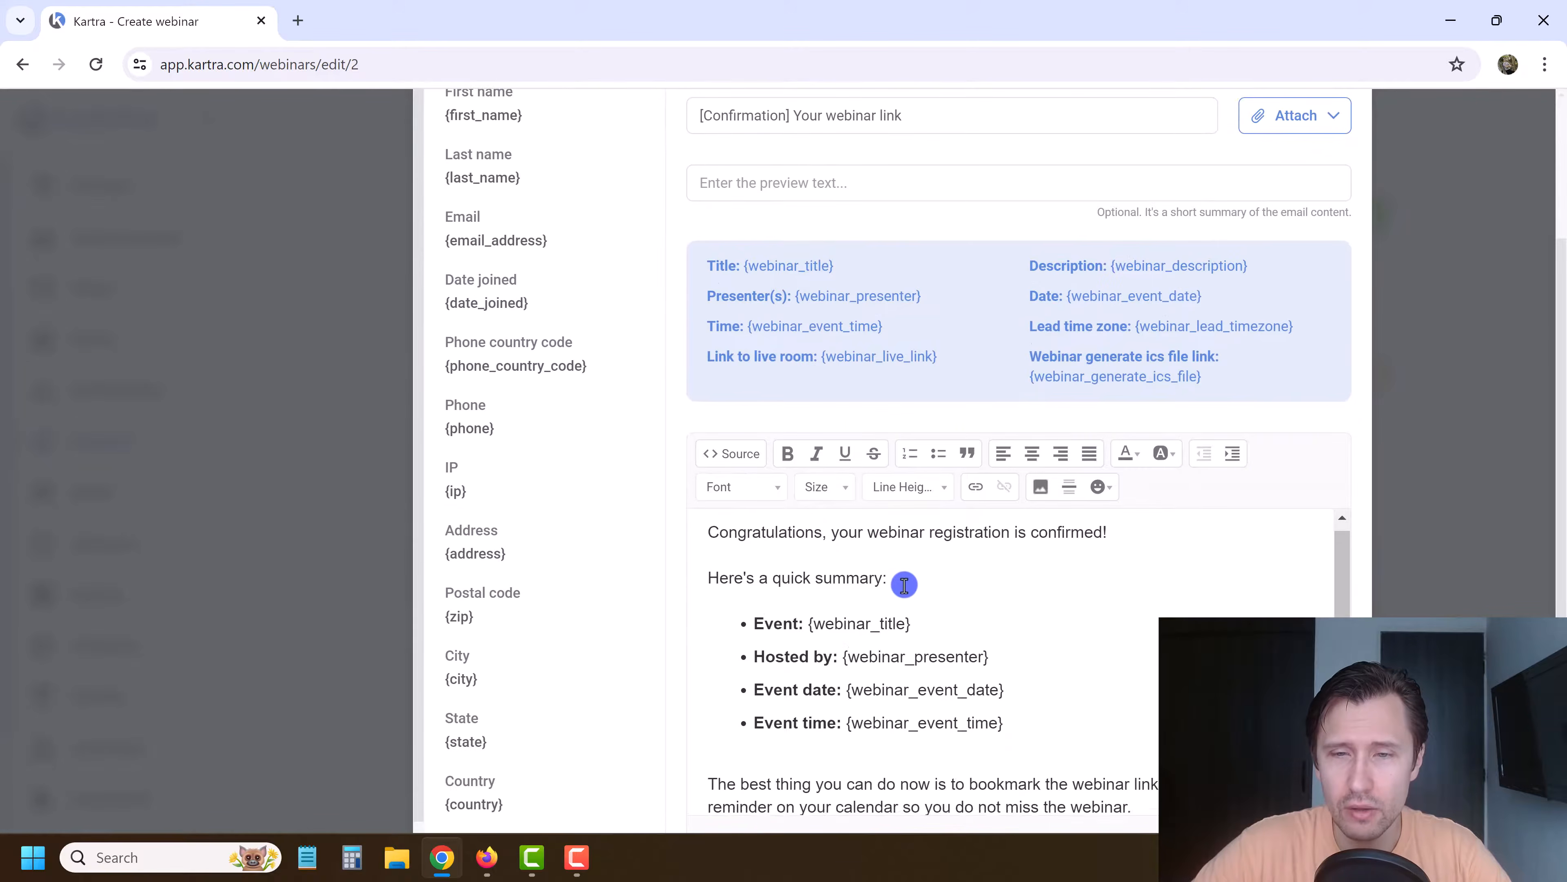
scroll(811, 675, down, 2)
scroll(835, 609, up, 2)
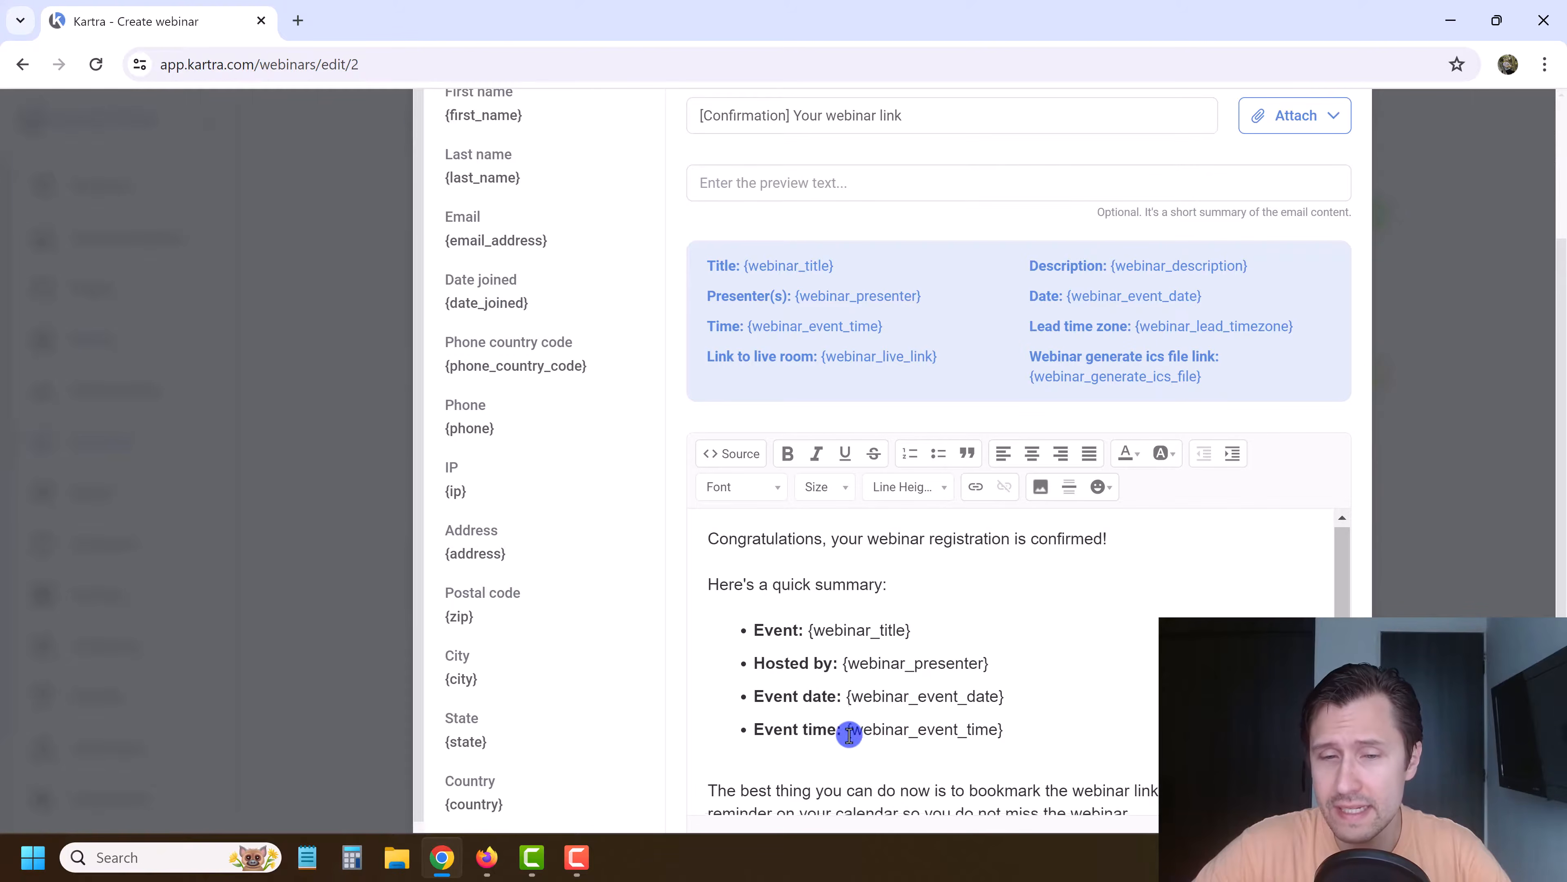
scroll(847, 728, down, 4)
drag(868, 620, 1010, 634)
scroll(1075, 584, up, 5)
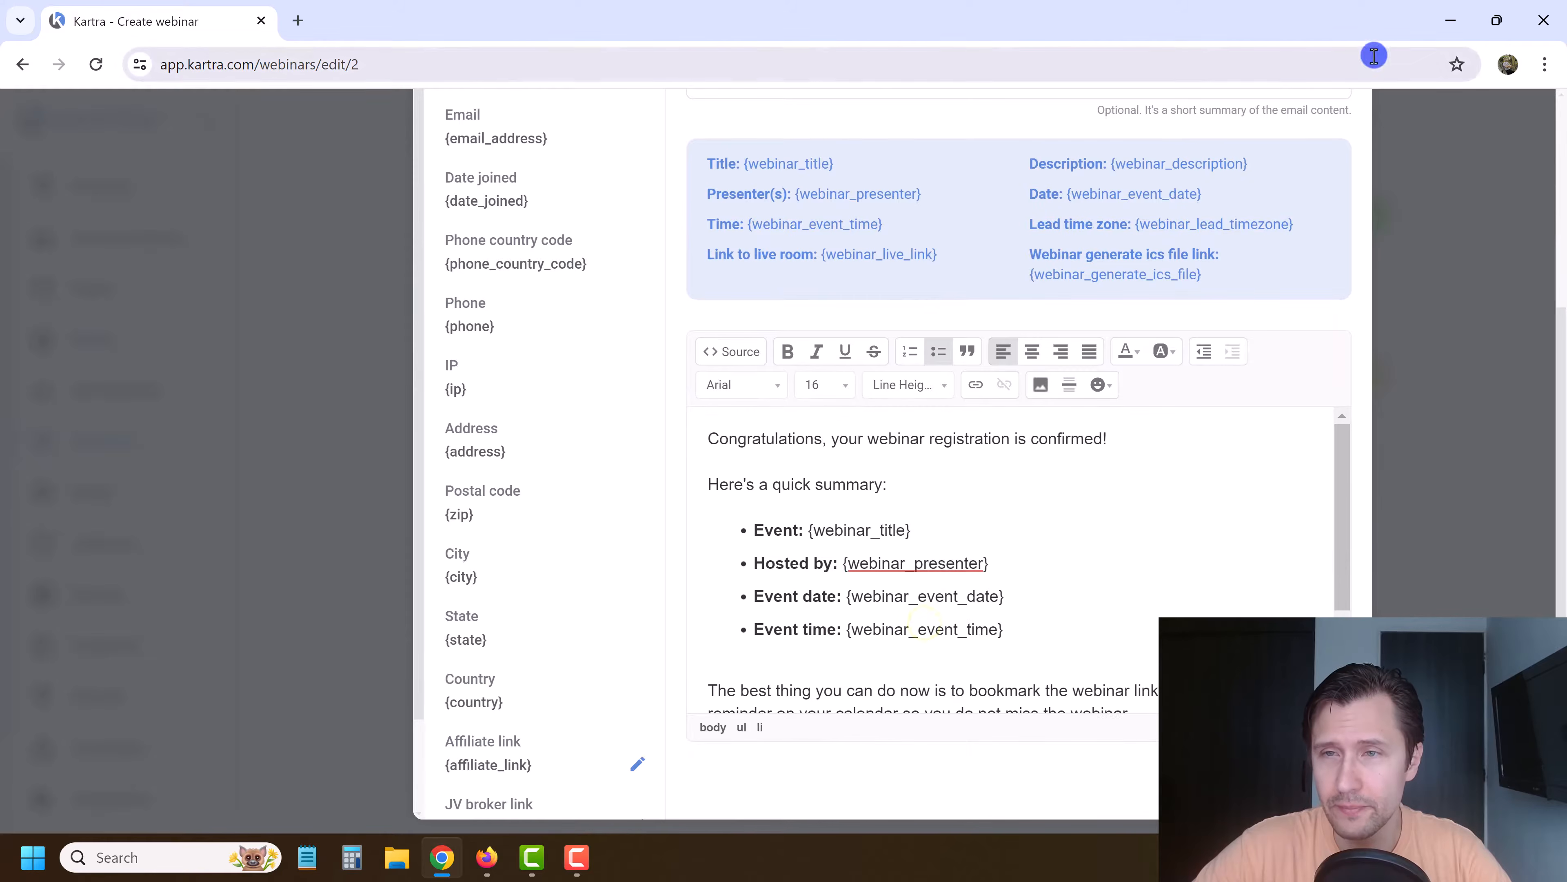
scroll(1302, 172, up, 5)
click(1361, 110)
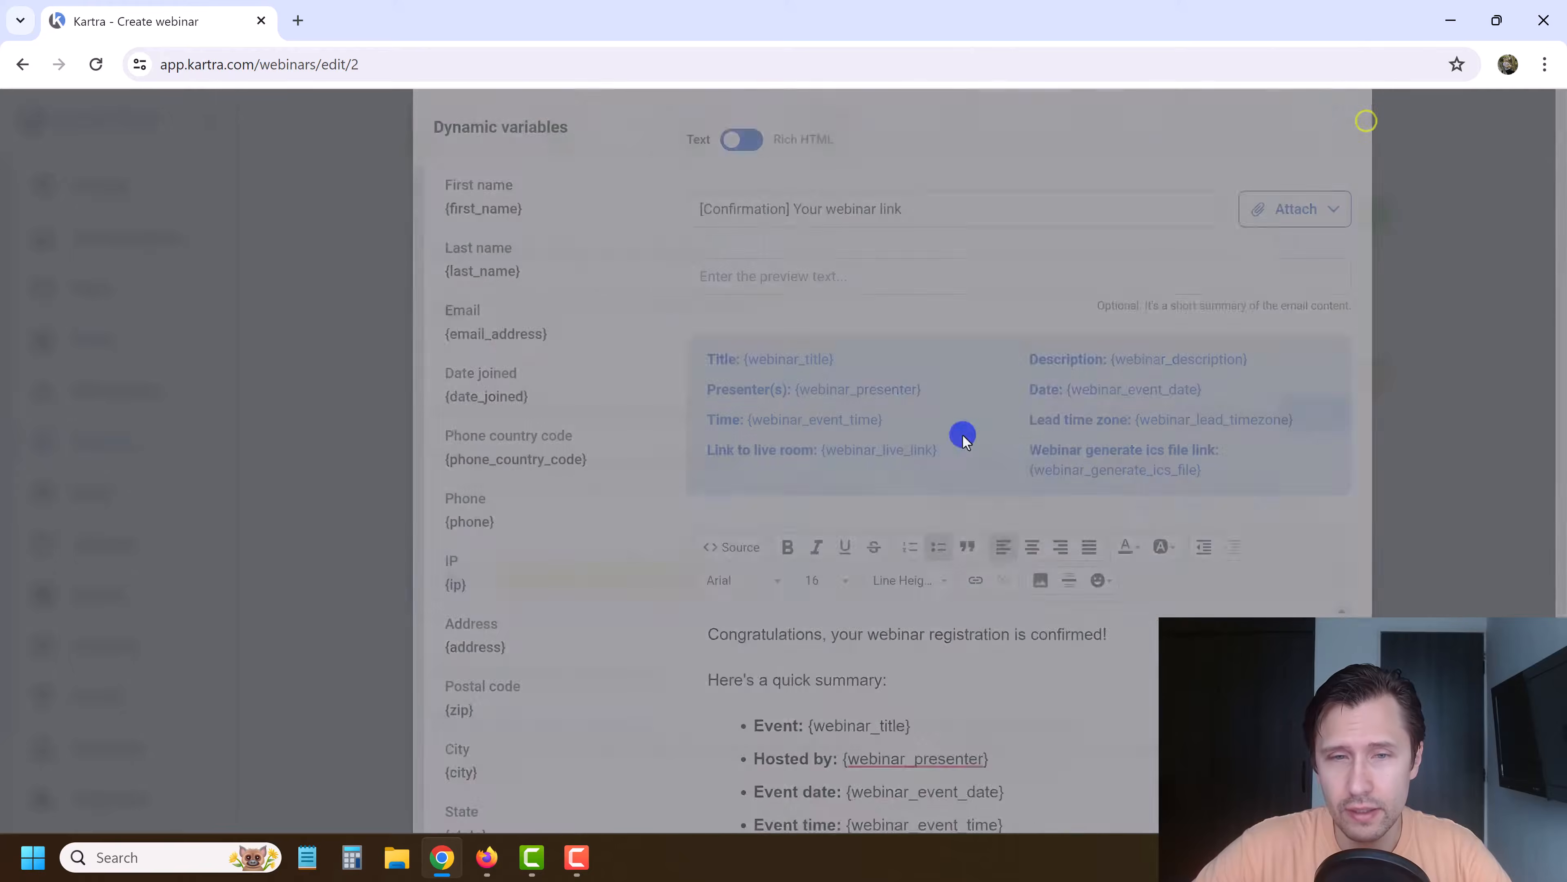
click(1315, 412)
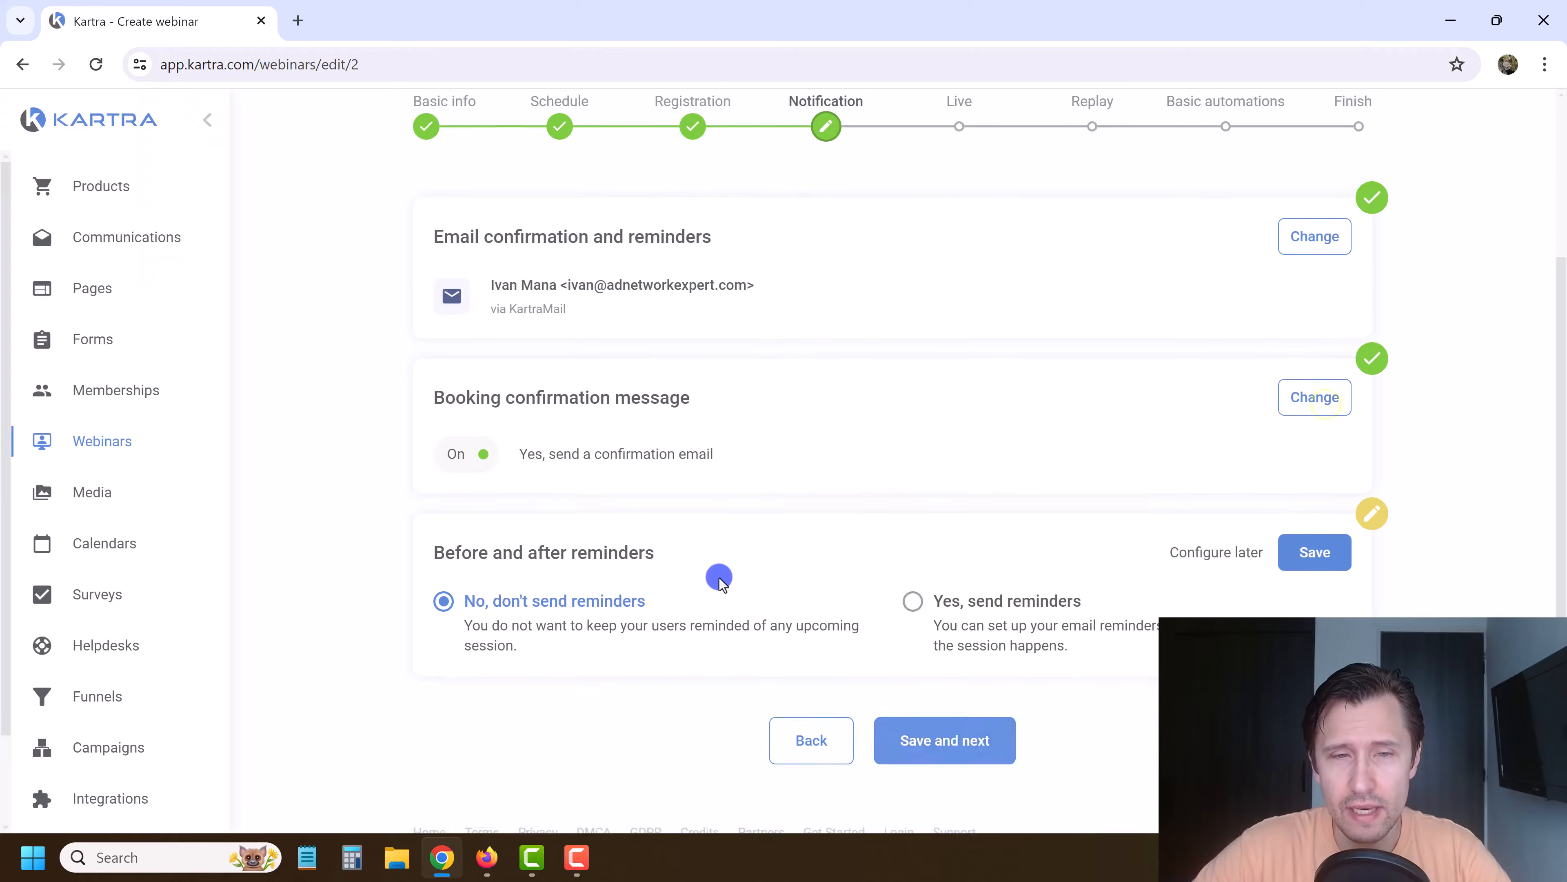
Step: Choose to send before and after reminders, and start a new email reminder
scroll(717, 577, down, 1)
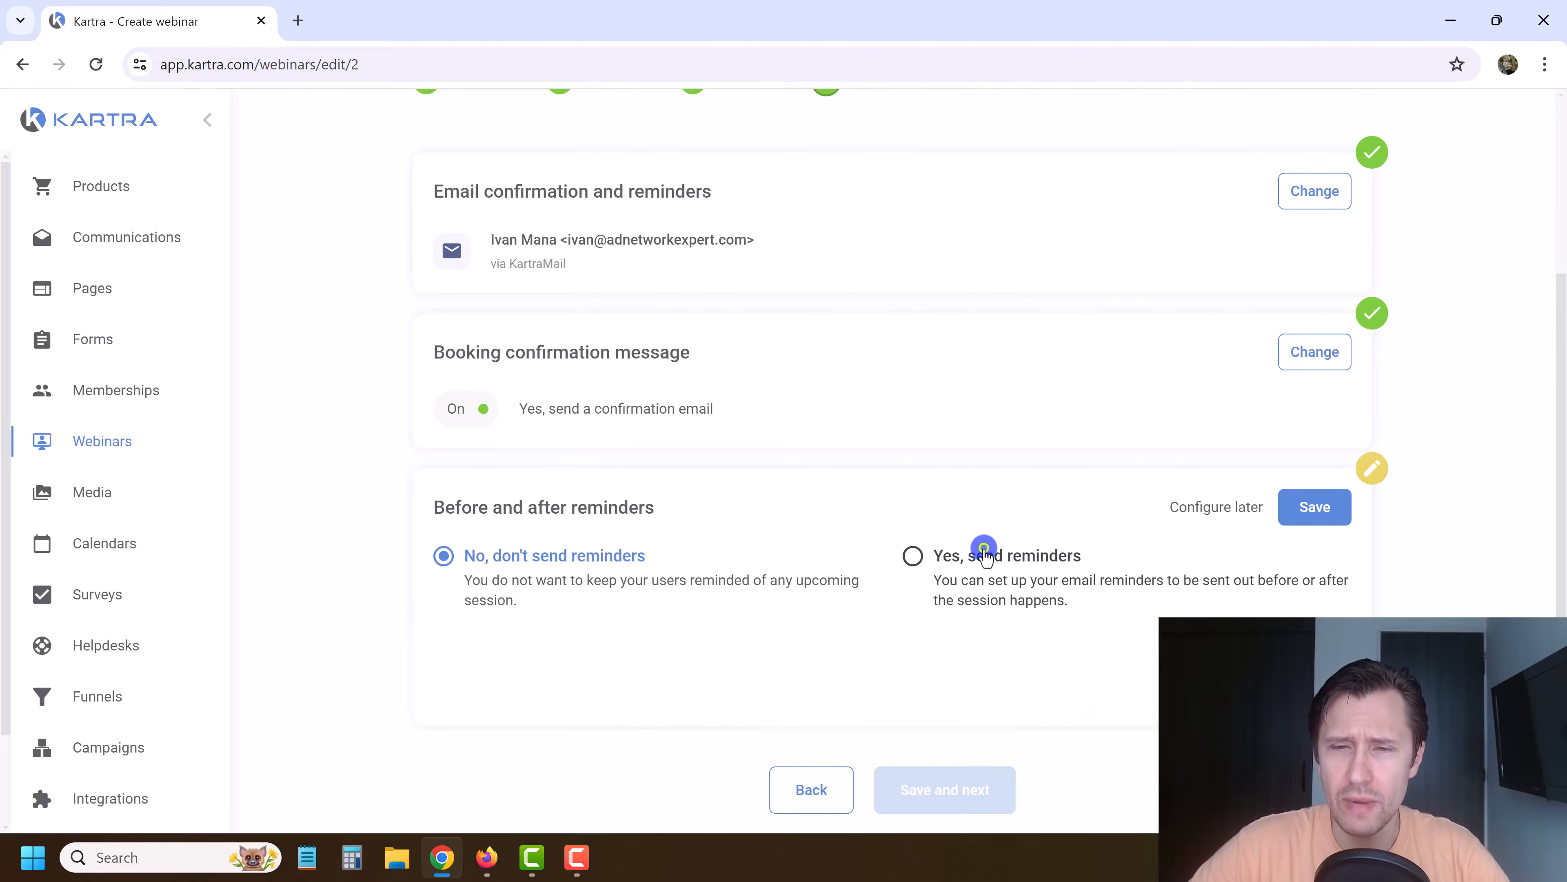
click(984, 554)
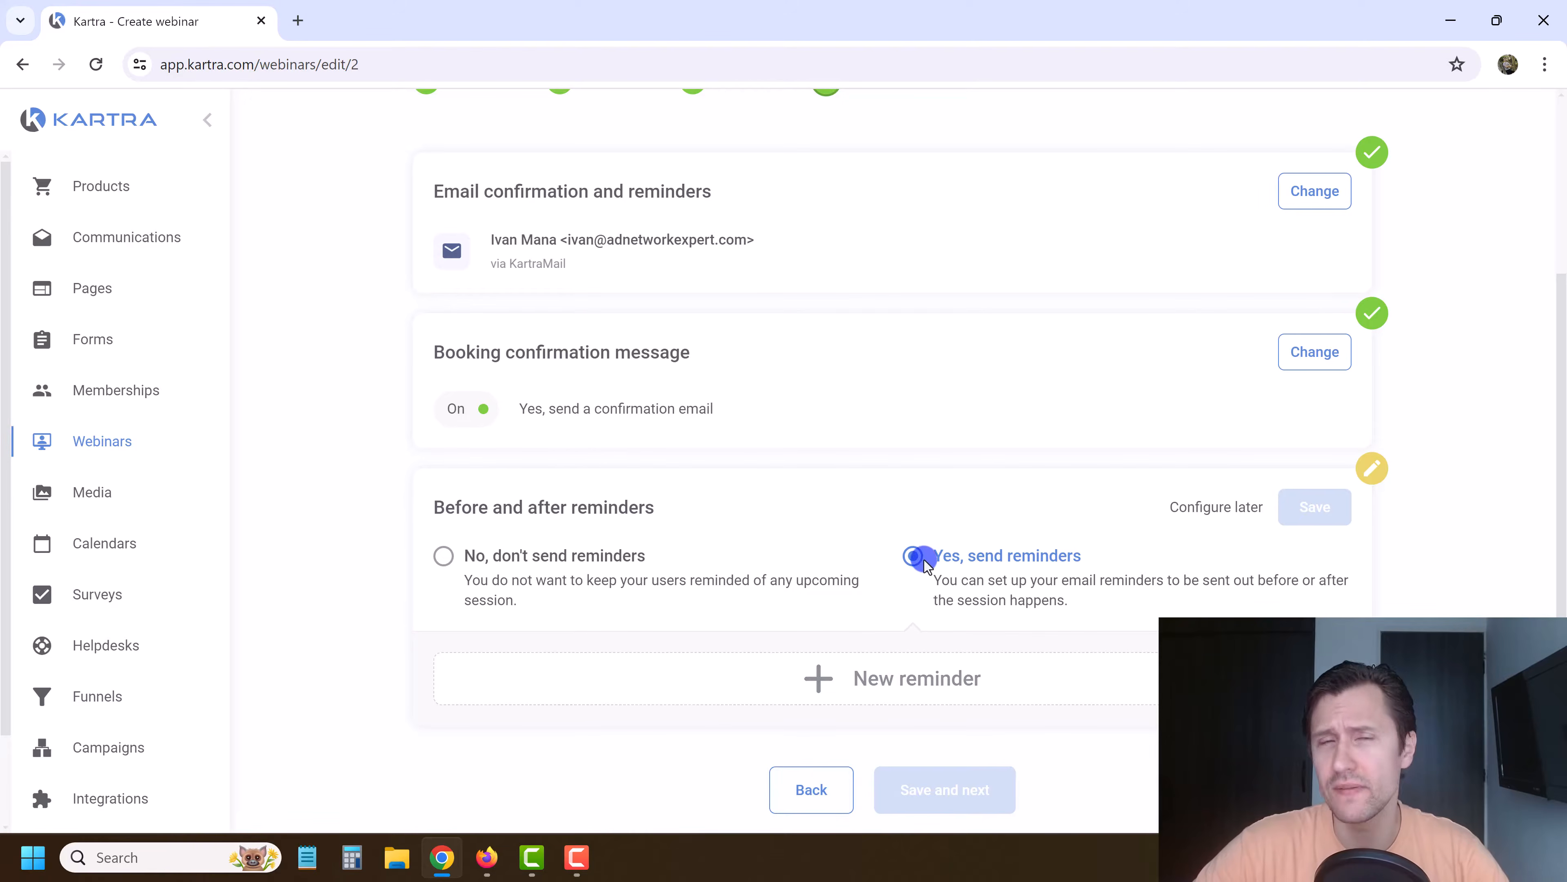
click(927, 664)
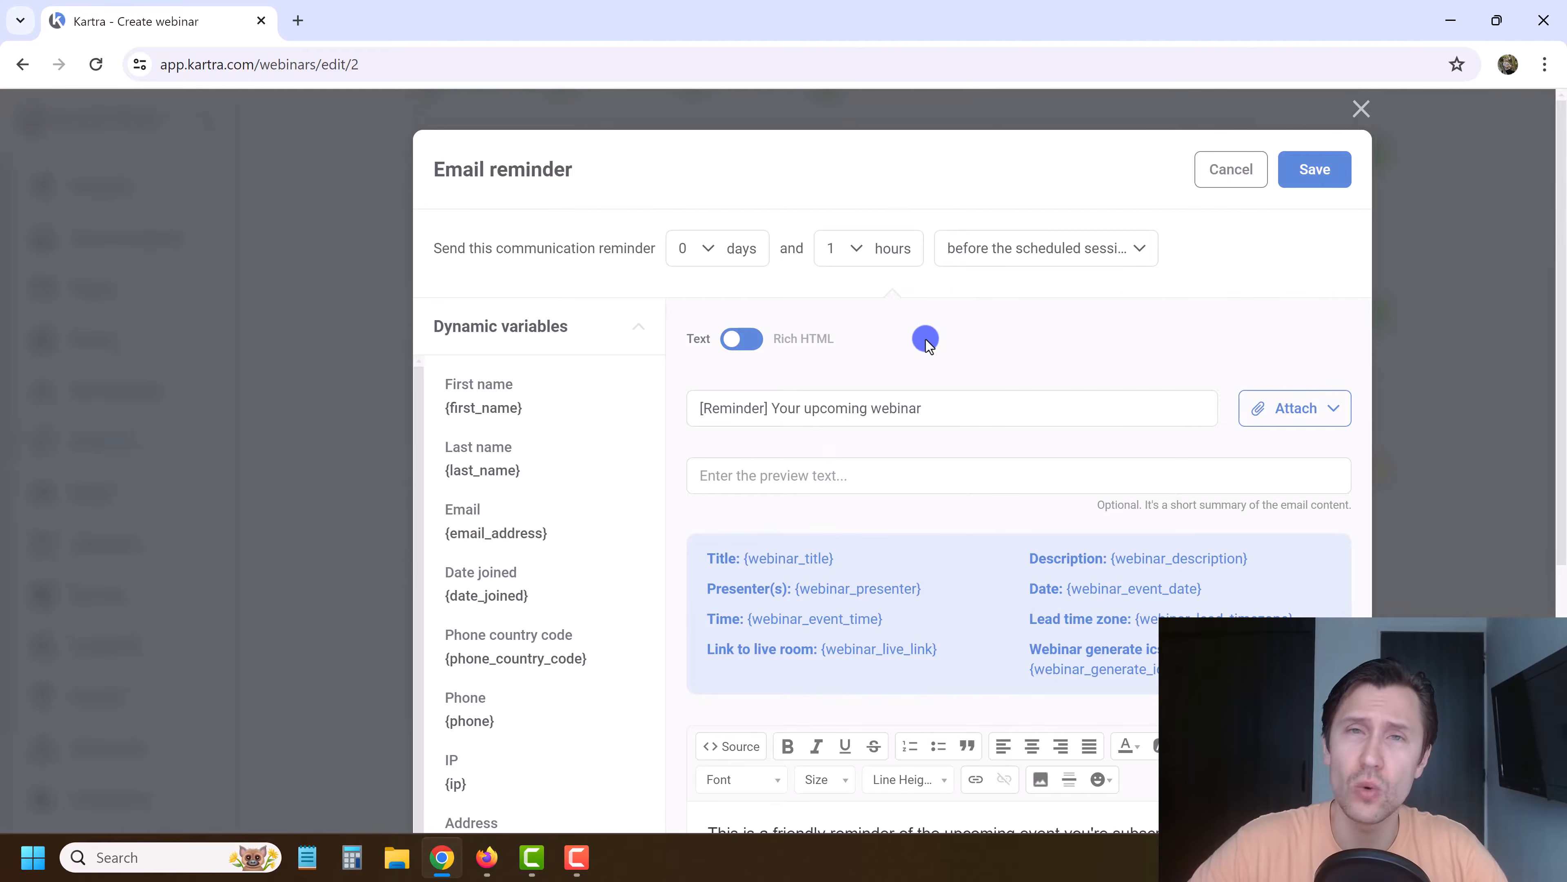
Step: Schedule the email reminder for 5 hours after the scheduled session starts
click(1010, 248)
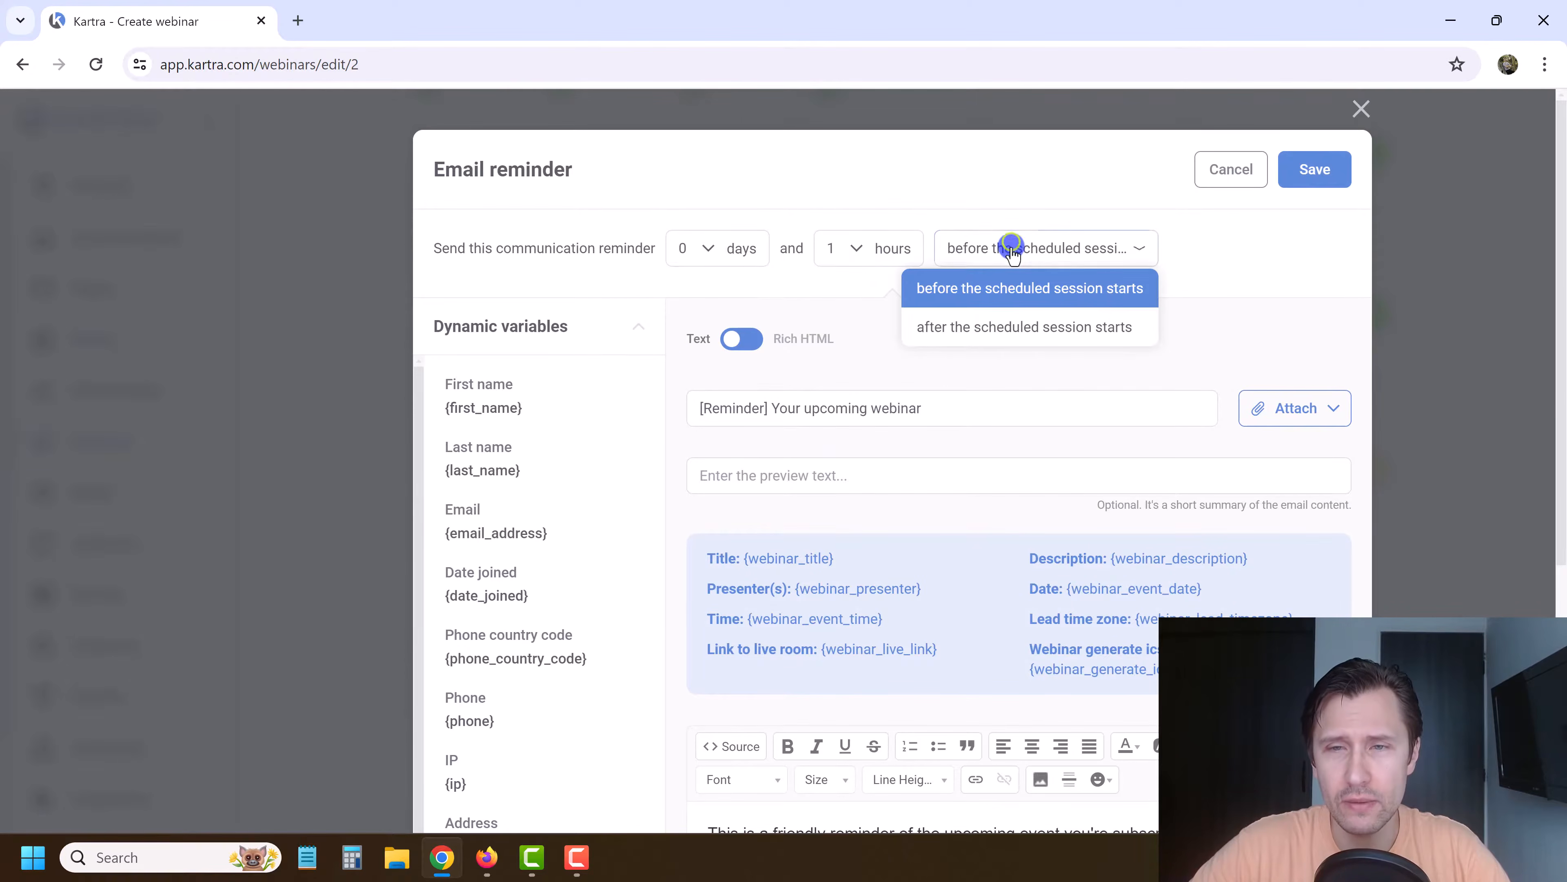
click(968, 334)
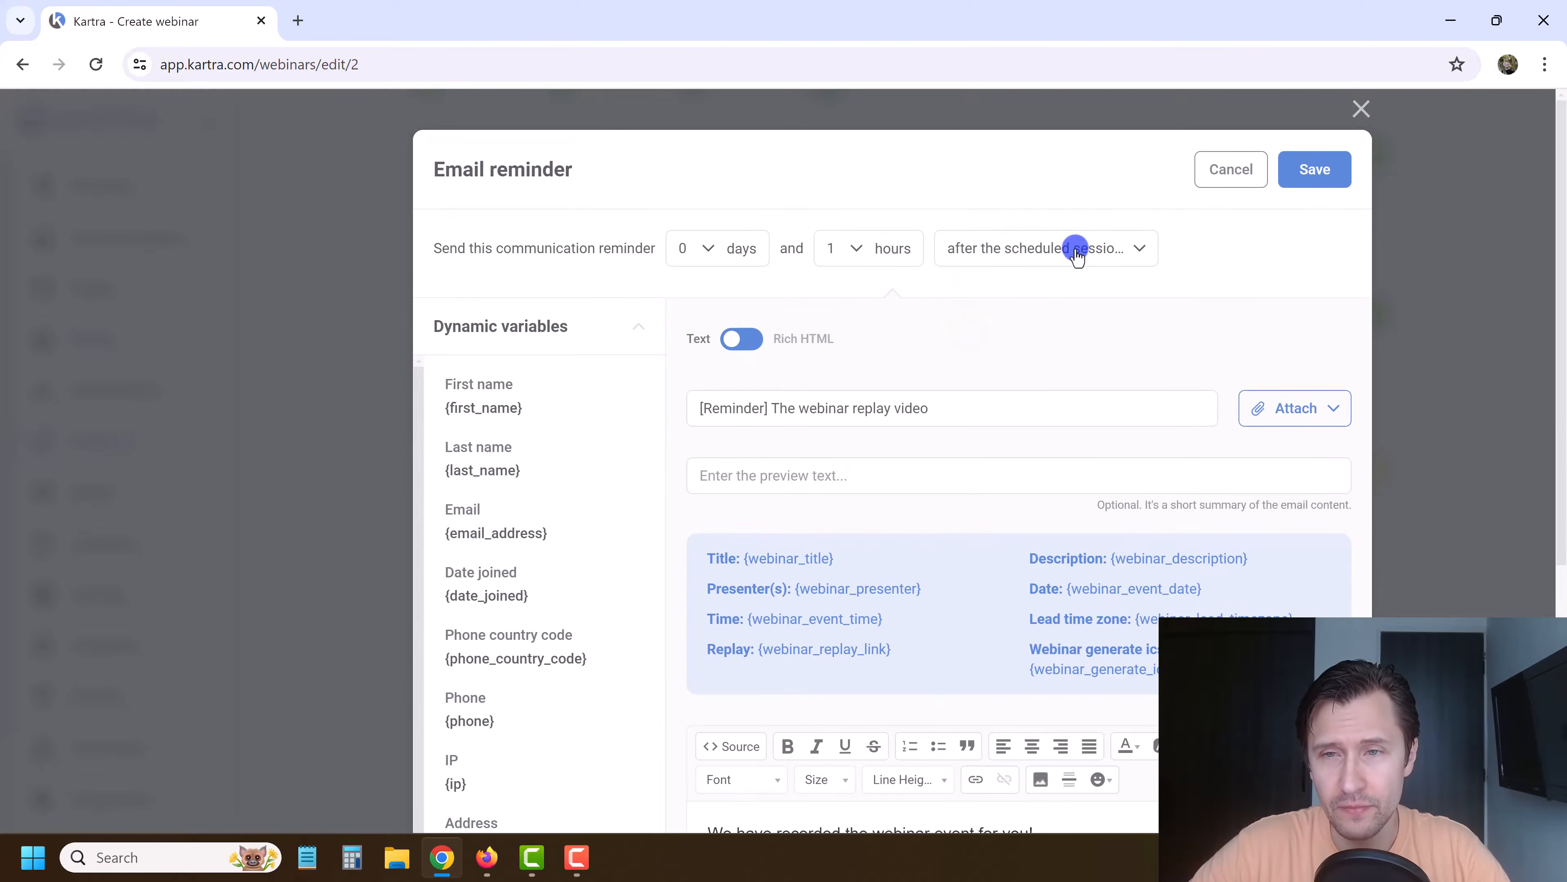
click(845, 250)
scroll(846, 457, down, 3)
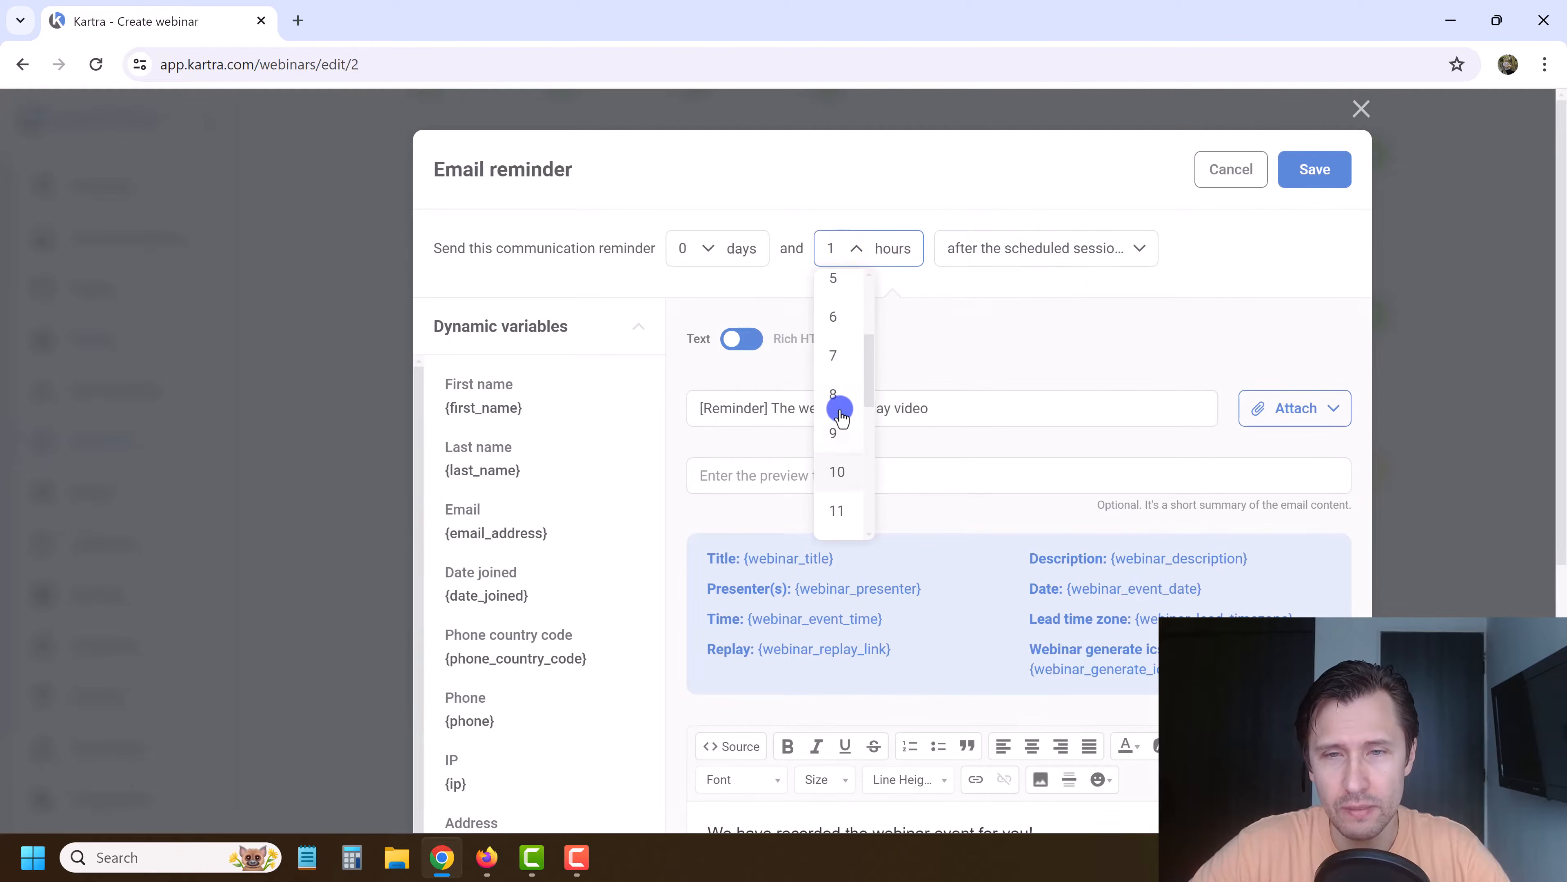
click(834, 276)
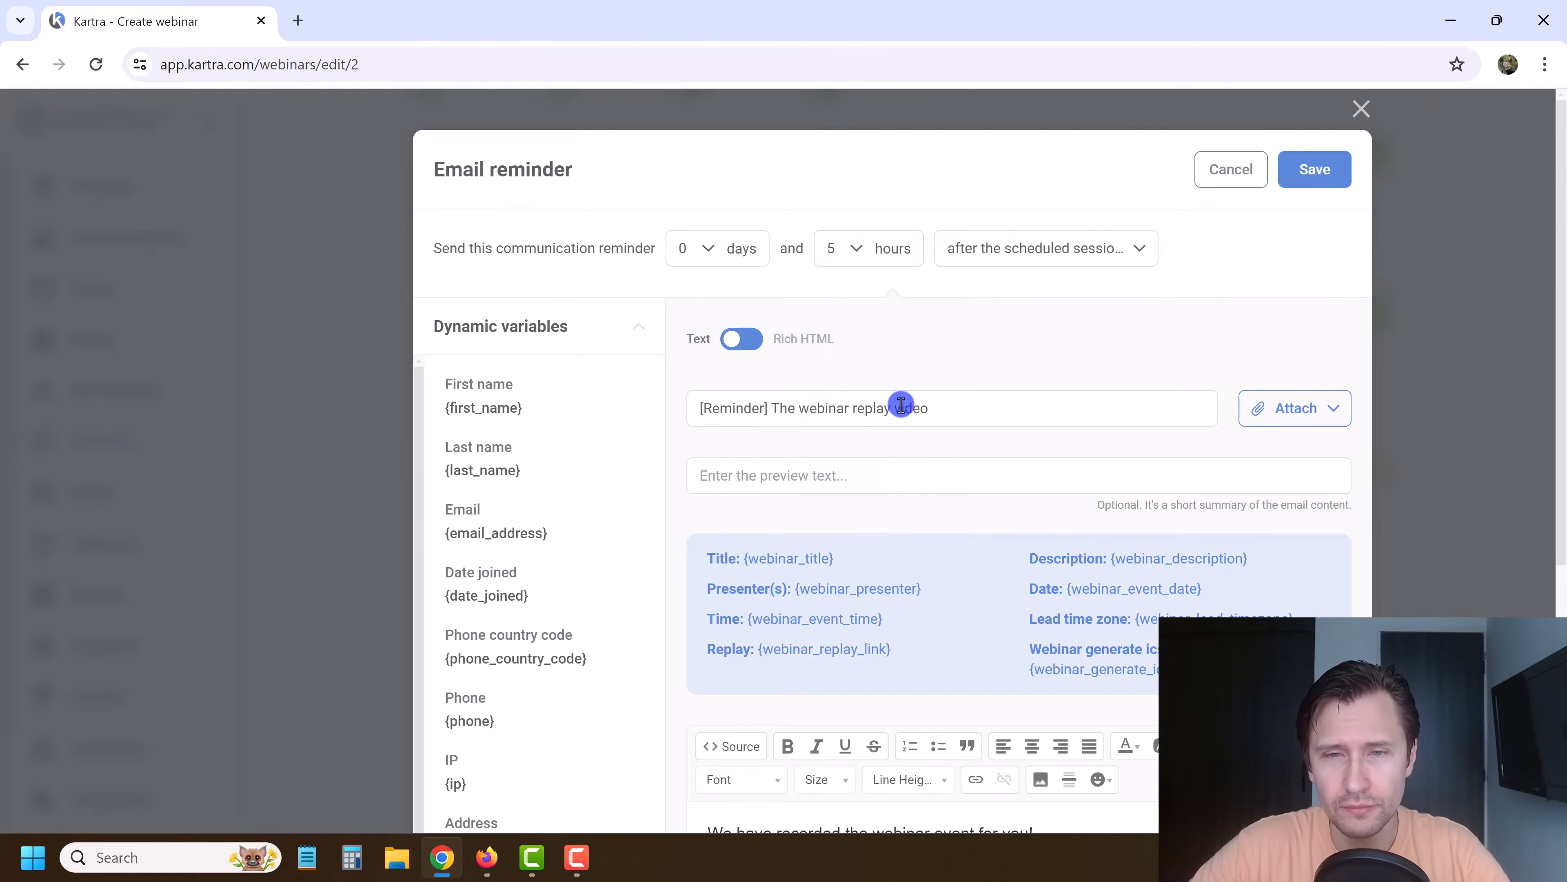
Step: Set both the reminder's subject and its preview text to "Here are the links mentioned"
drag(958, 409, 697, 407)
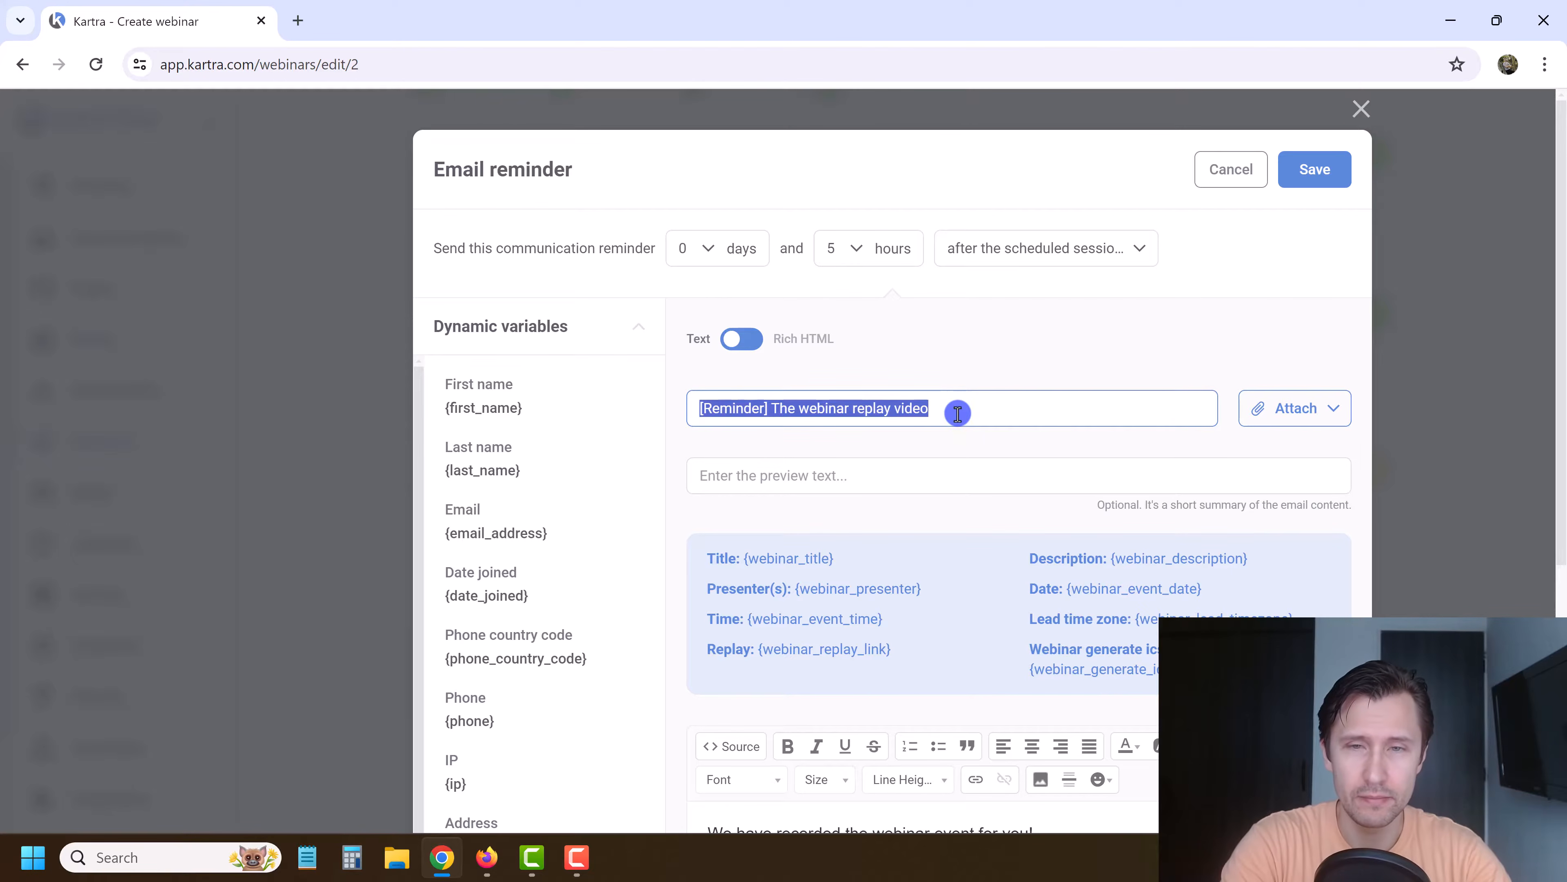
text(Here are the links mentioned)
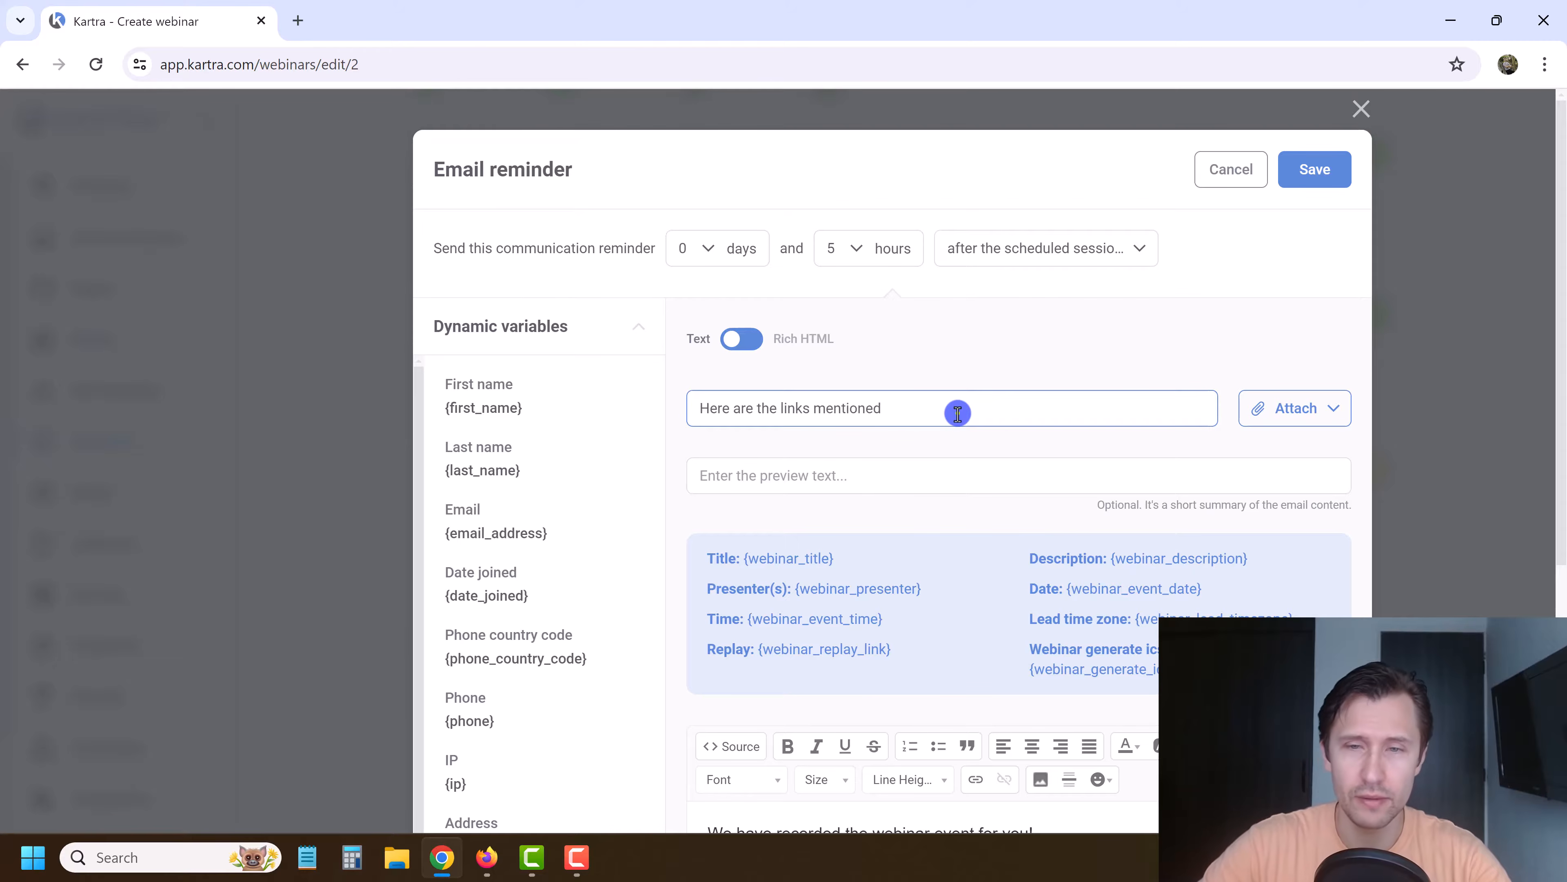
key(ctrl+a)
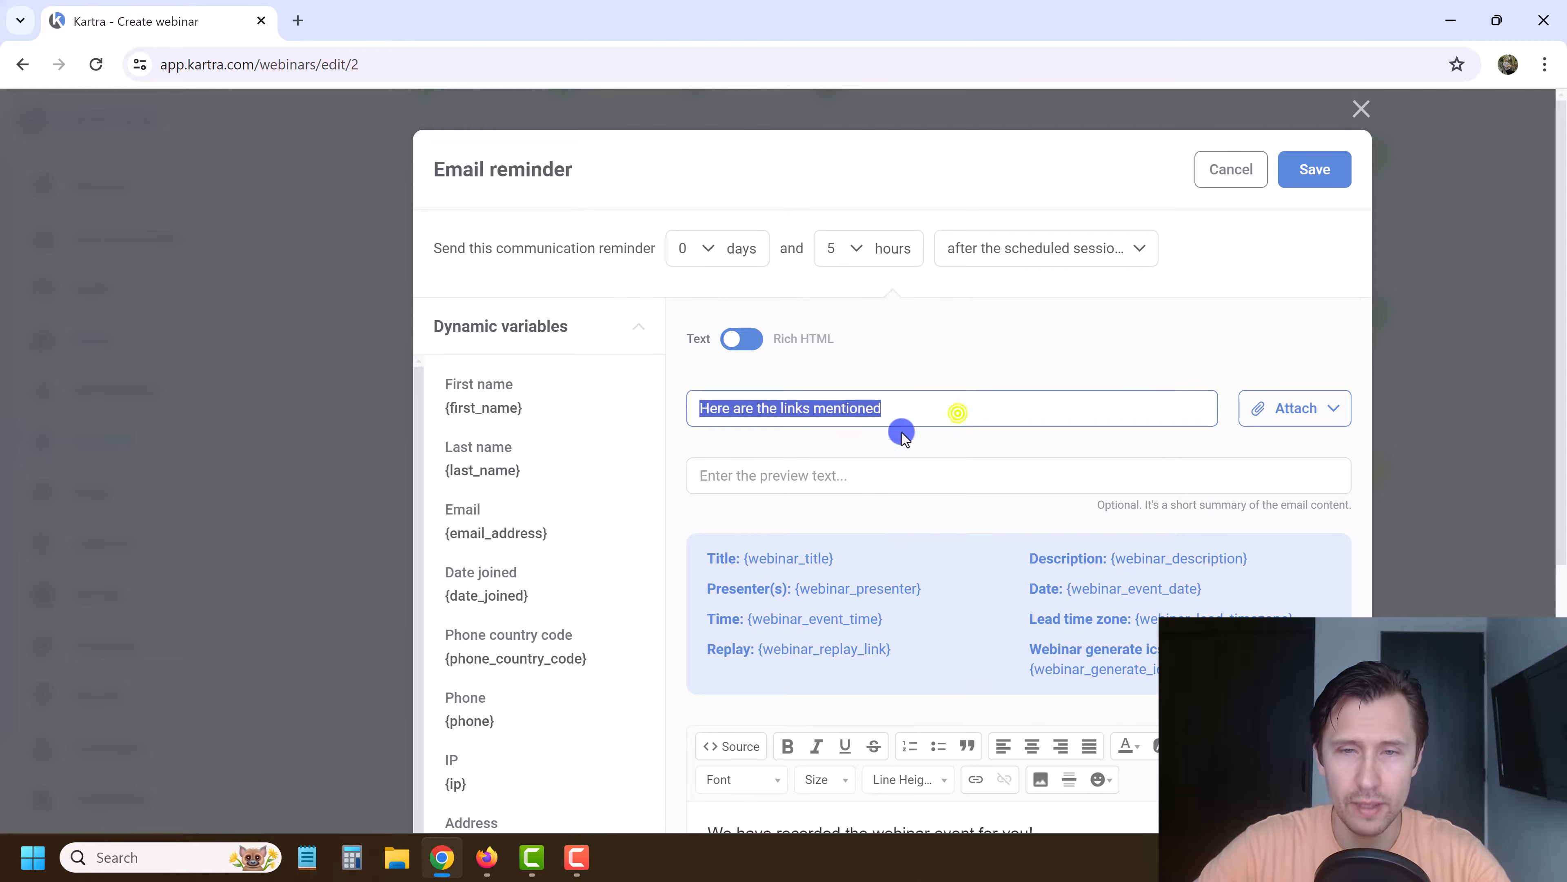
key(ctrl+c)
click(828, 459)
key(ctrl+v)
Step: Below the replay video line, add "Additionally, here are the links that we provided during the call:" and a "Google Ads Training Course" line
scroll(857, 568, down, 5)
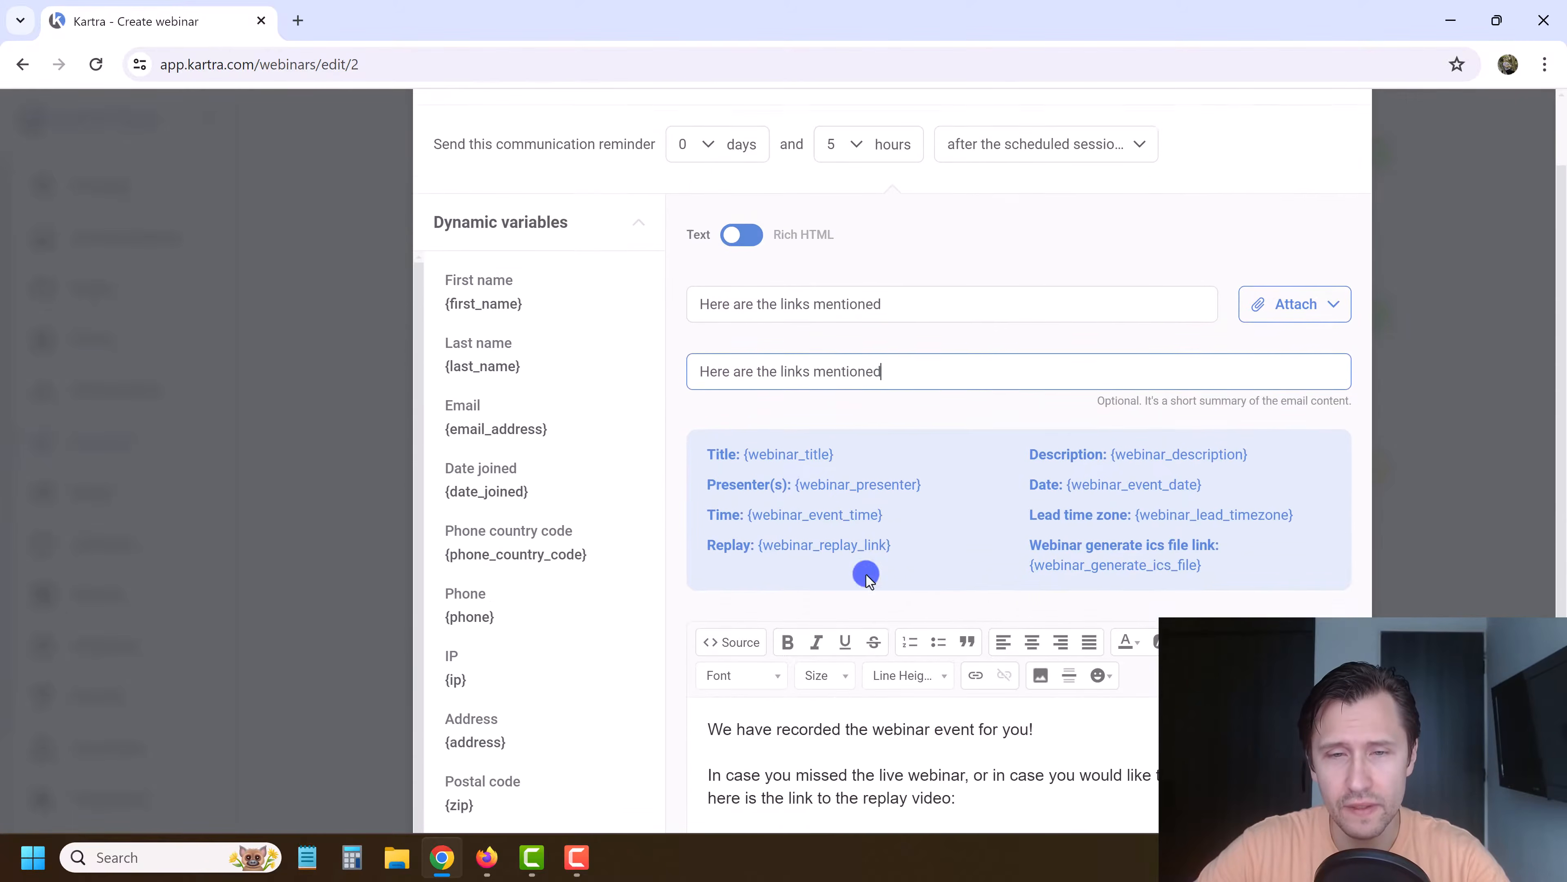
scroll(850, 665, down, 5)
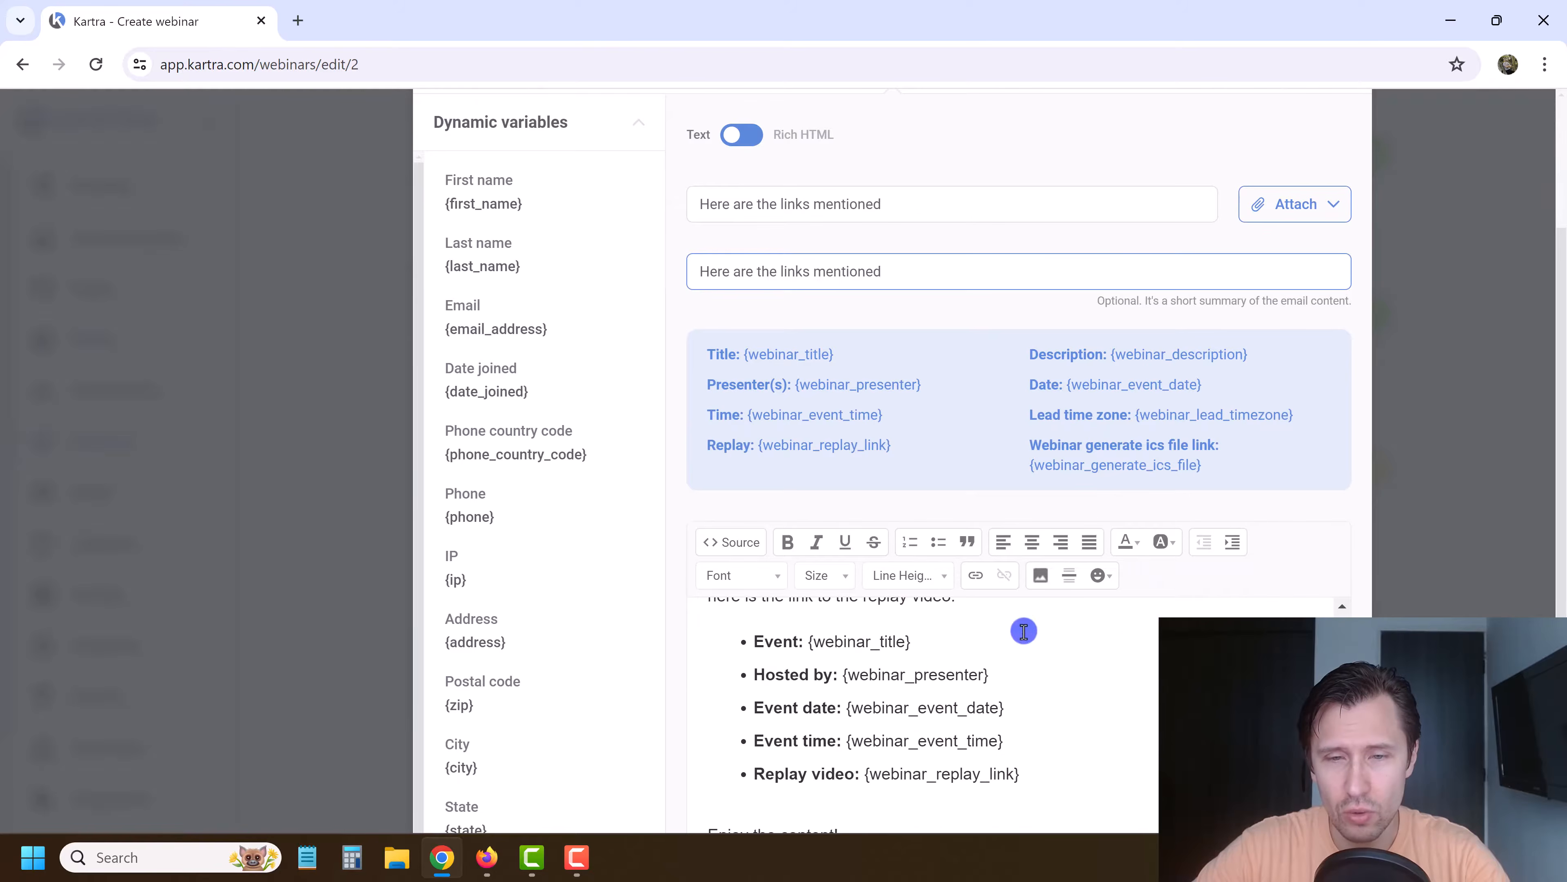
scroll(885, 637, up, 3)
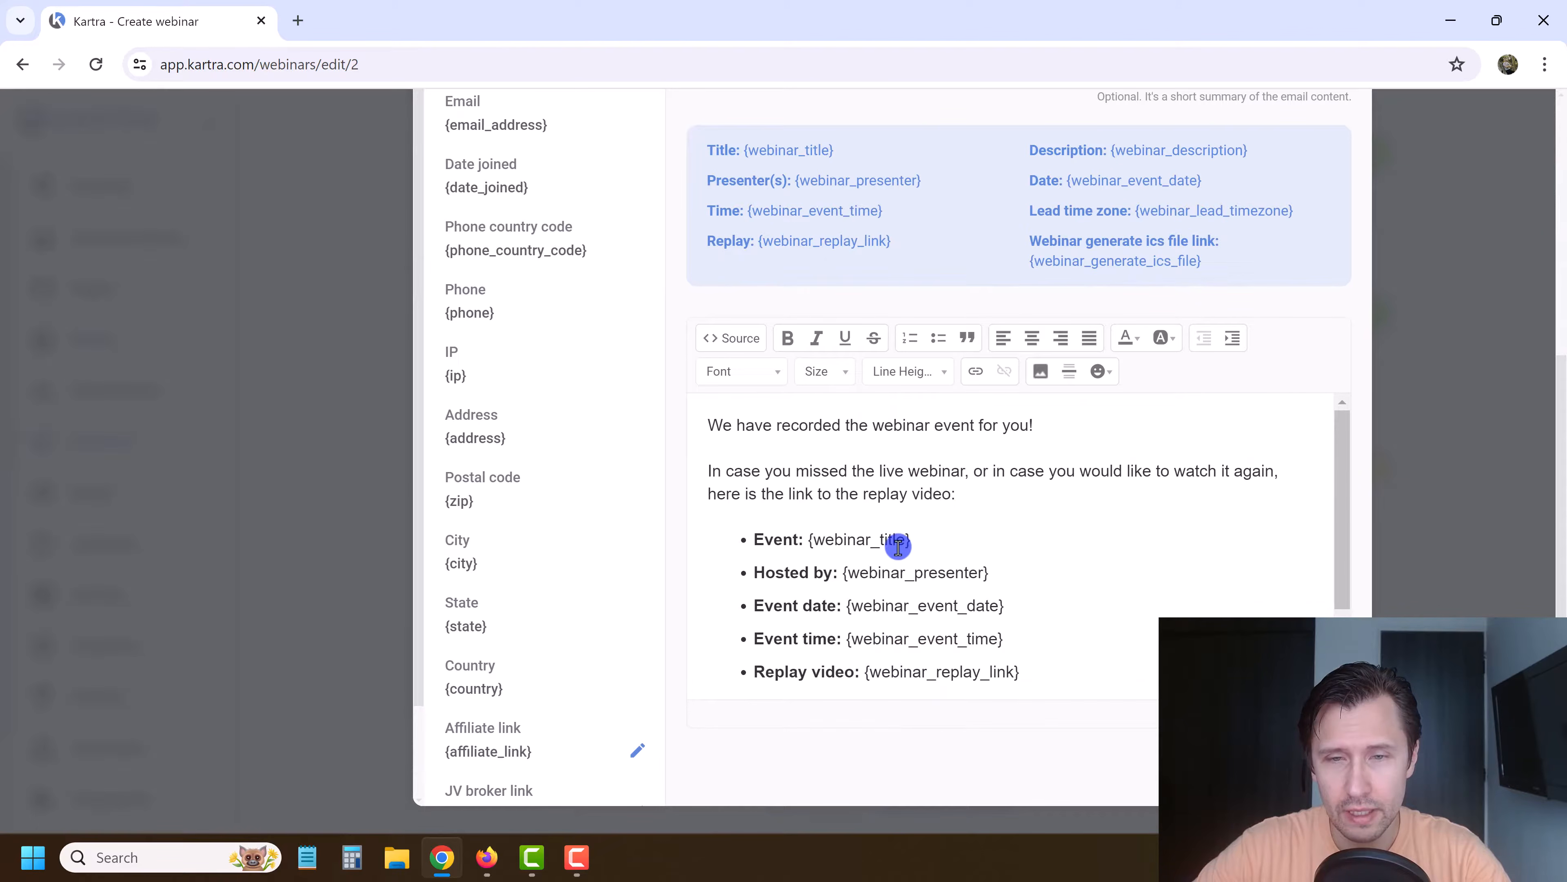
scroll(877, 580, down, 2)
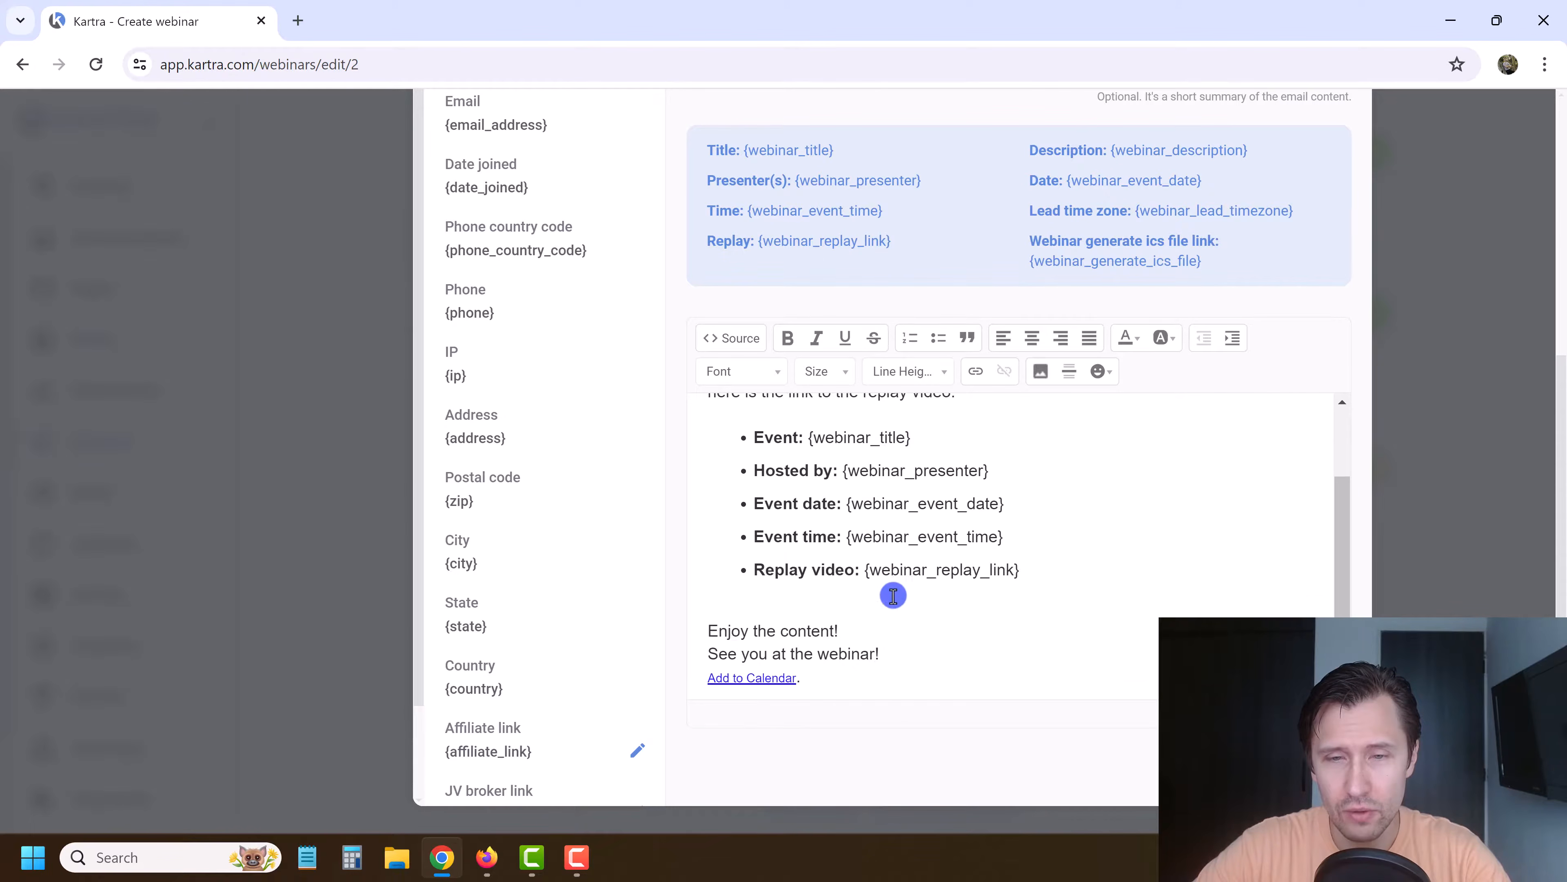
click(796, 597)
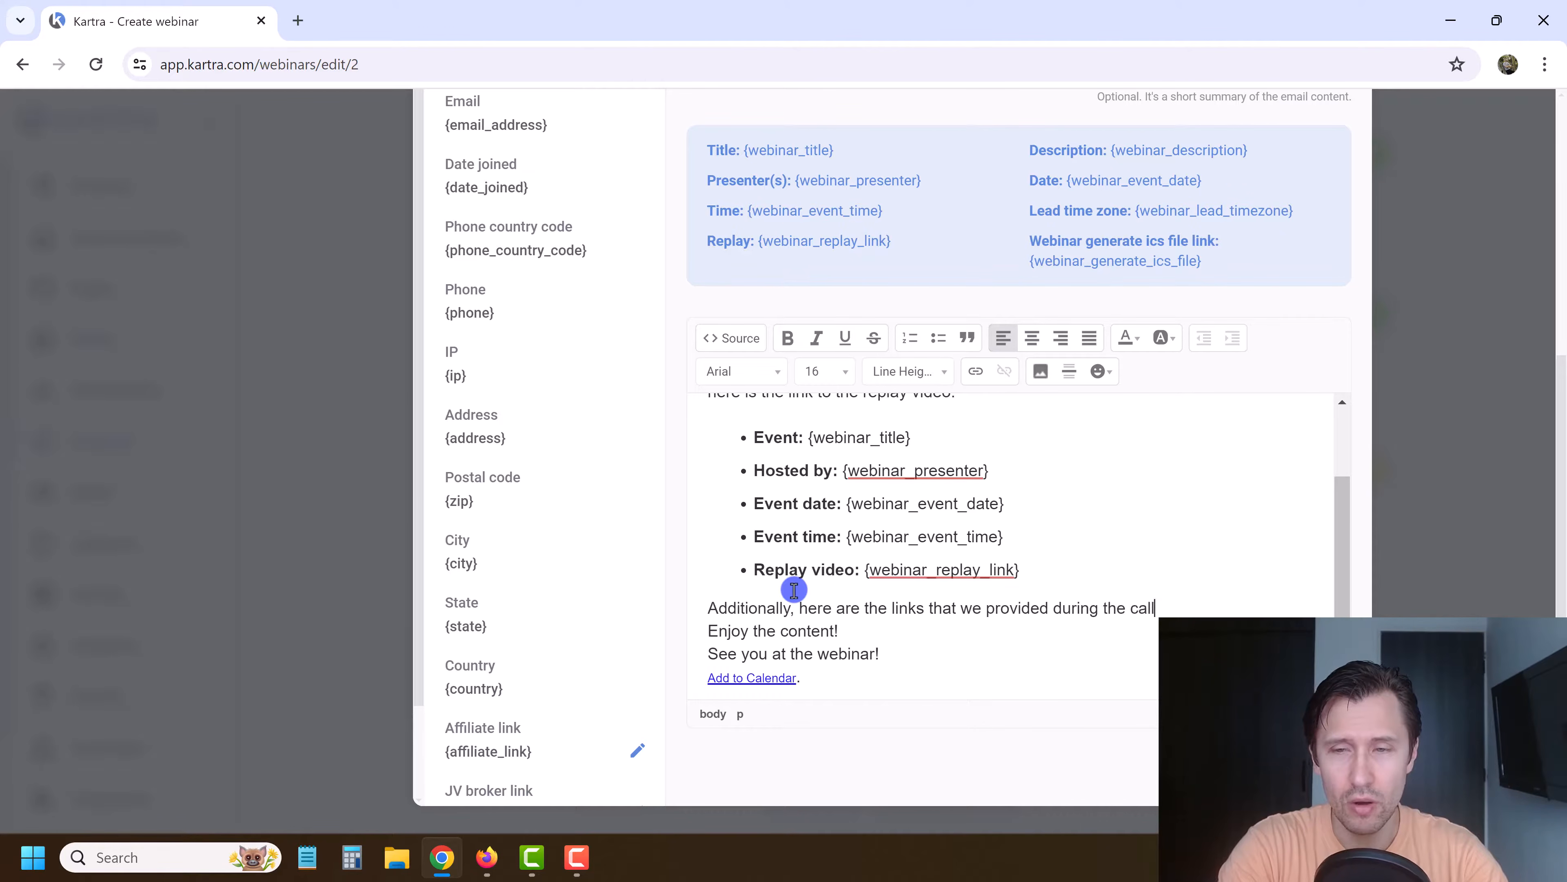
key(Return)
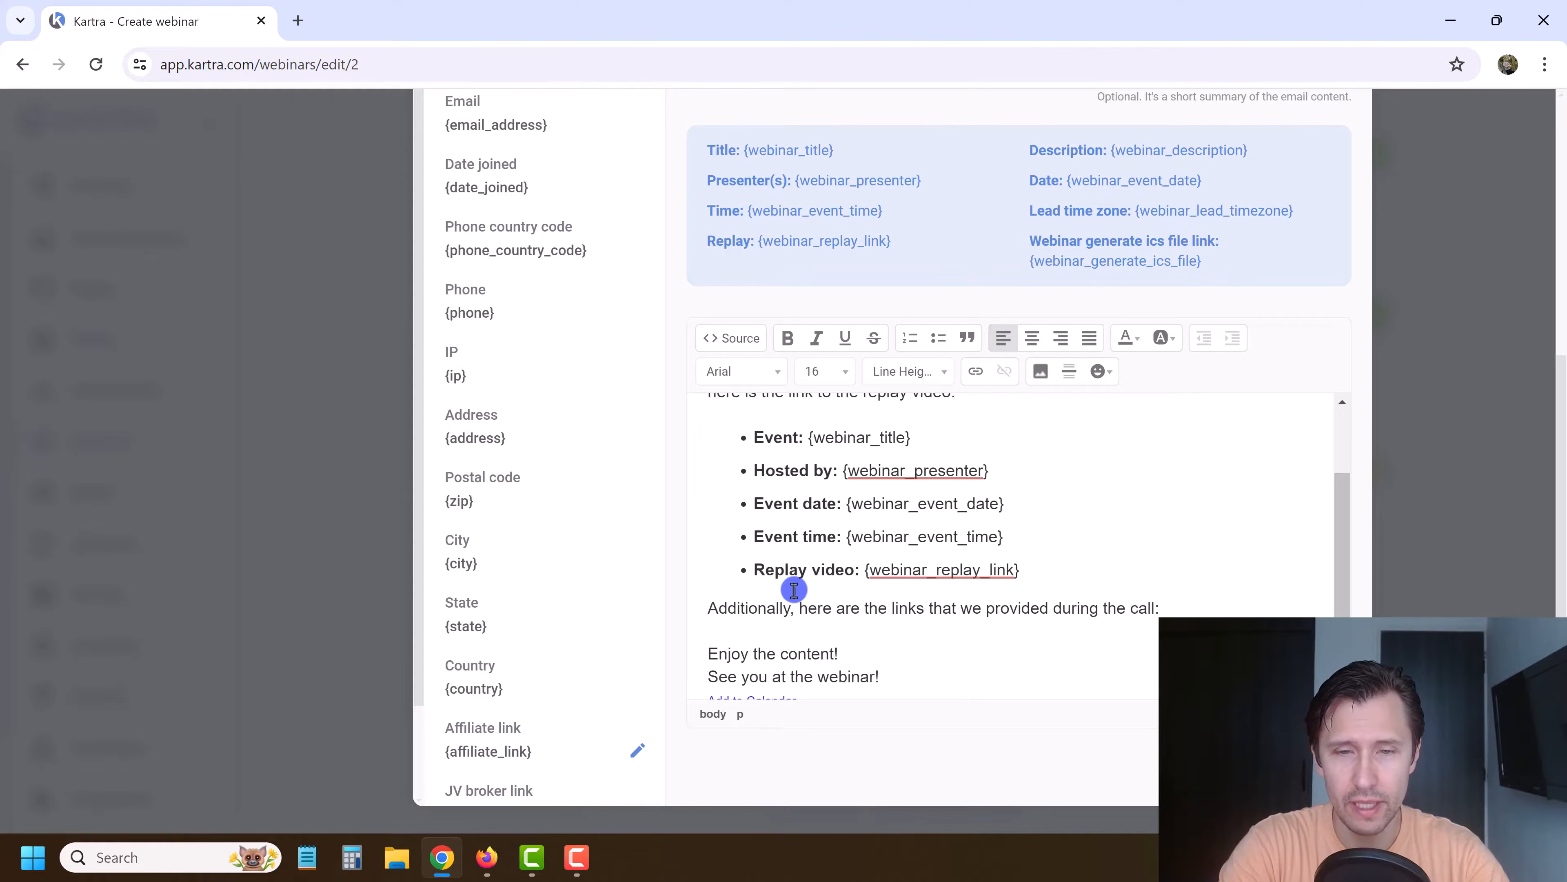
key(Return)
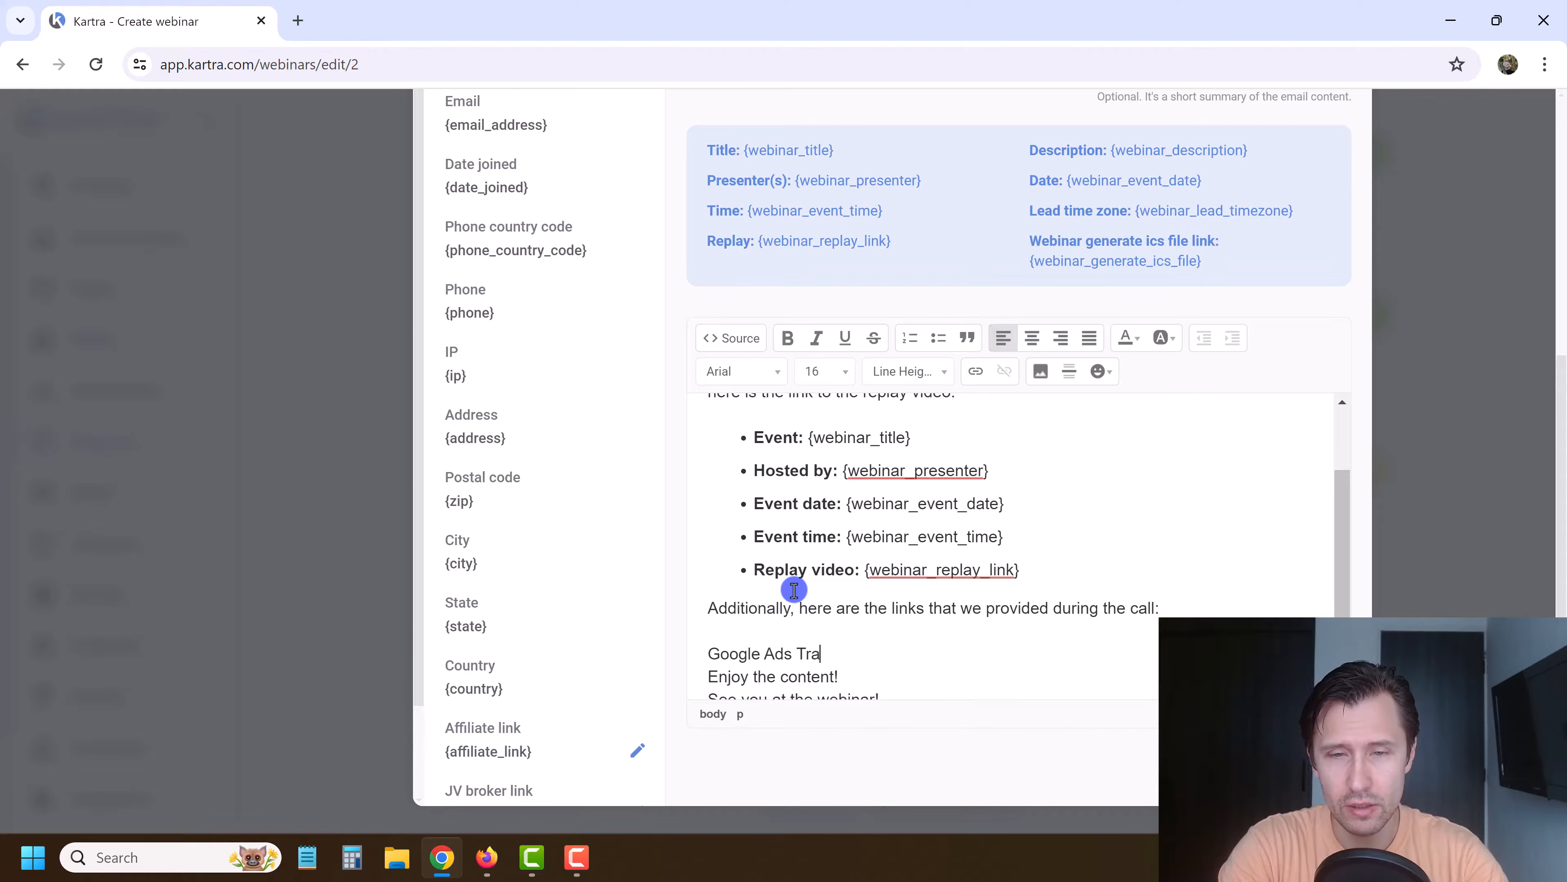
text(Google Ads Training Course)
key(Return)
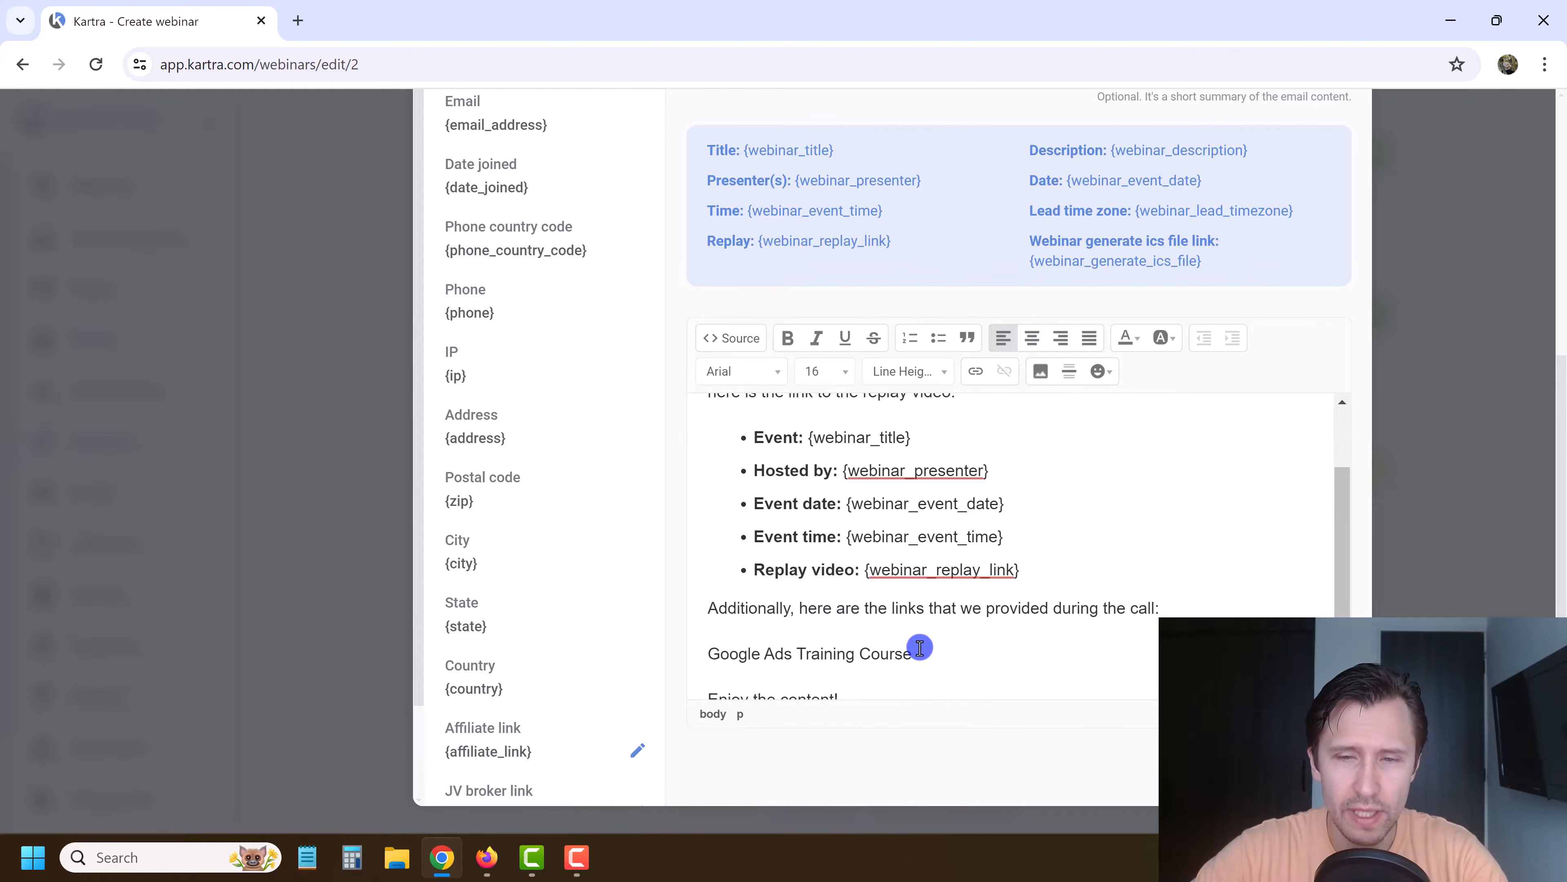
drag(920, 654, 934, 612)
click(892, 718)
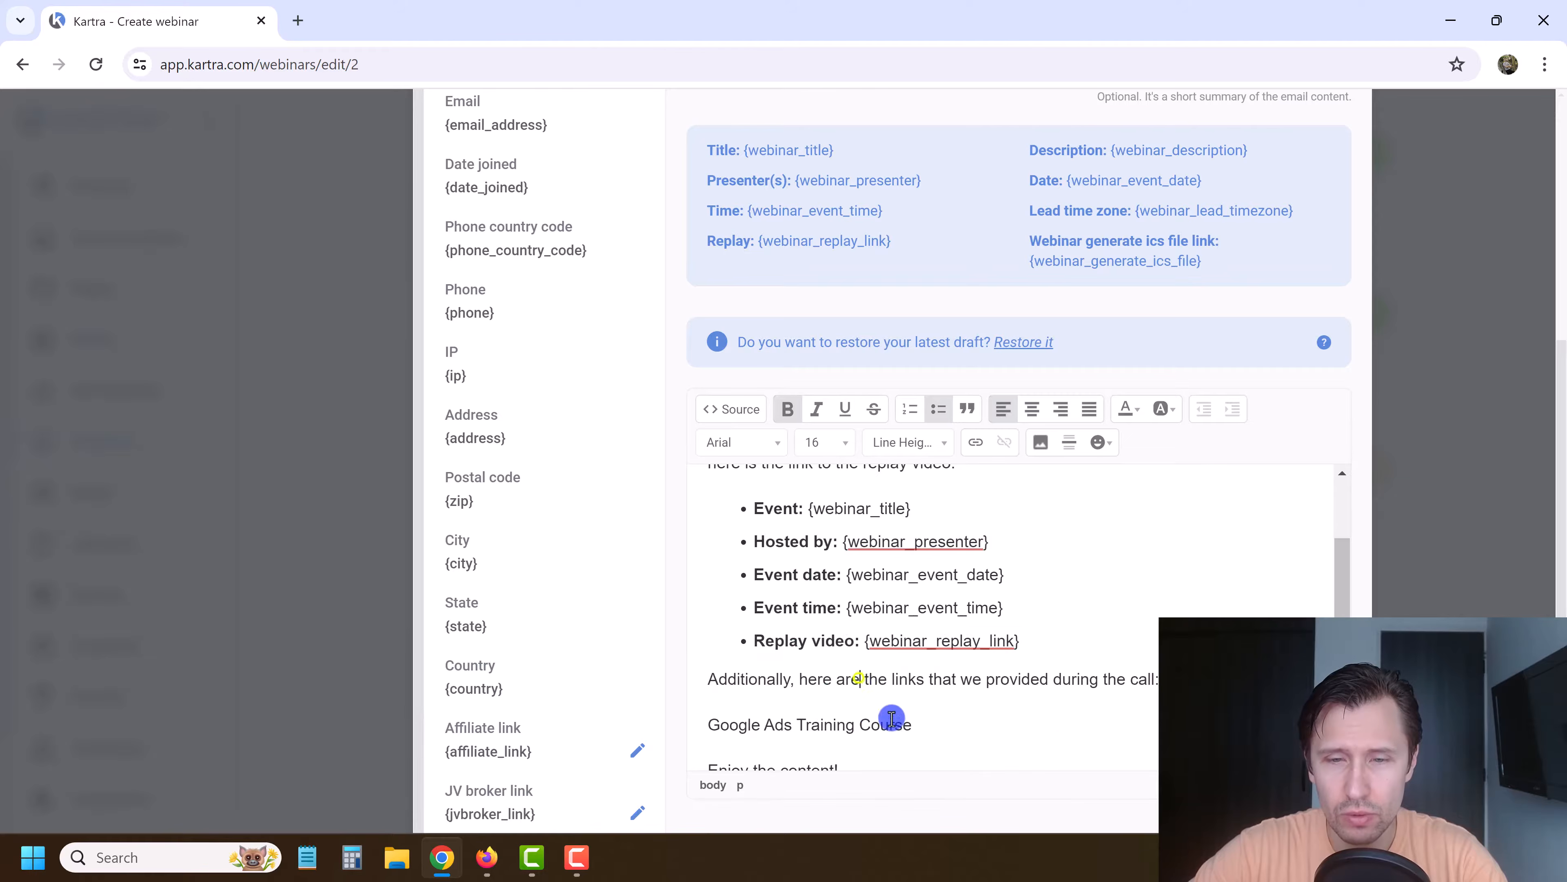
triple_click(843, 724)
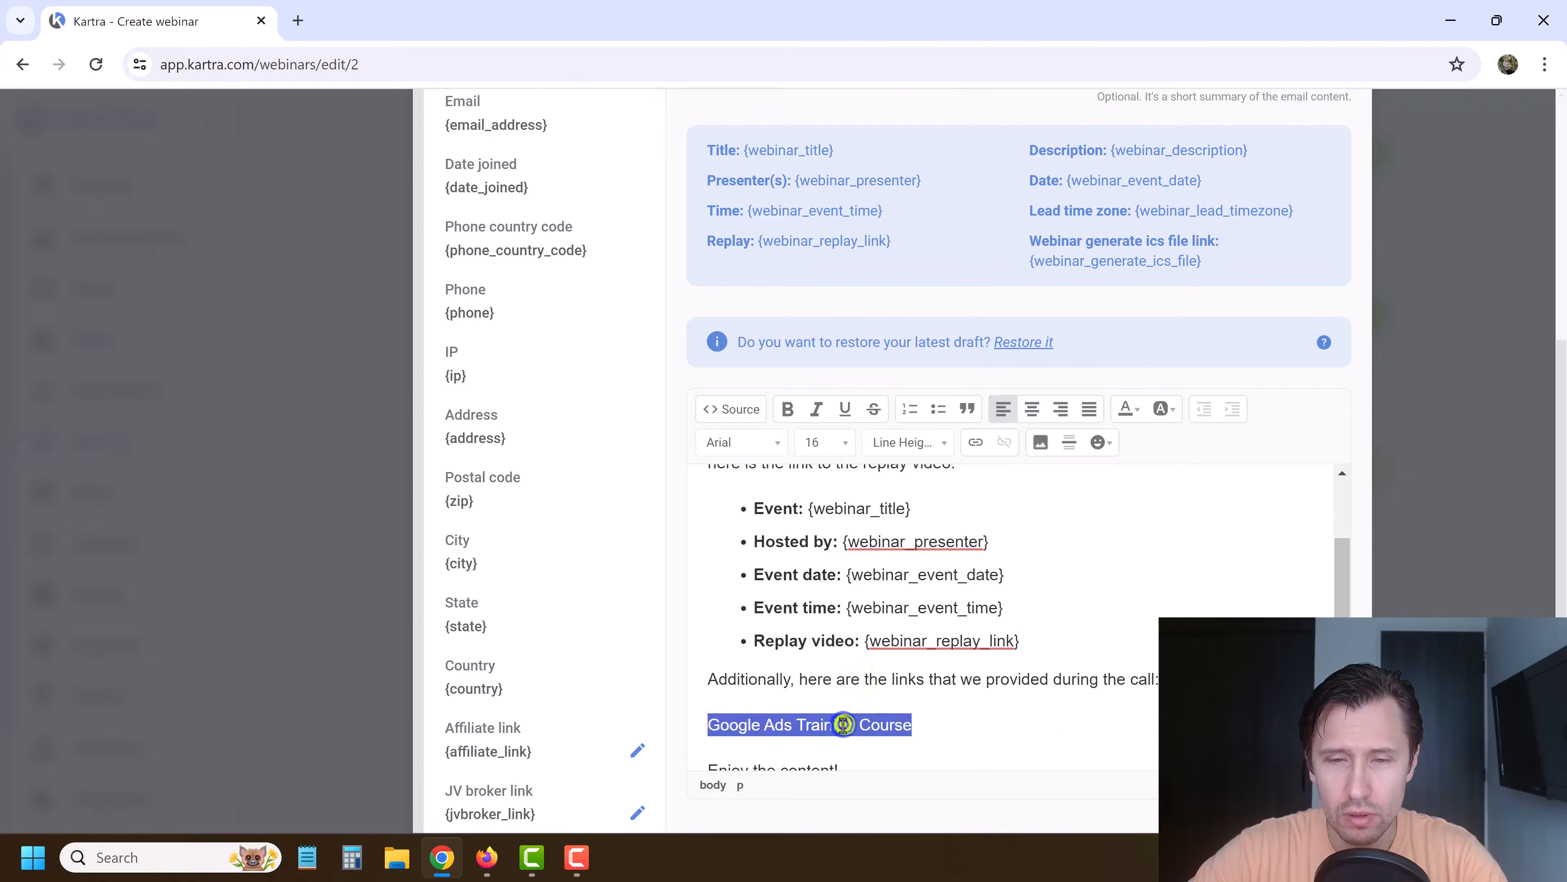
click(979, 444)
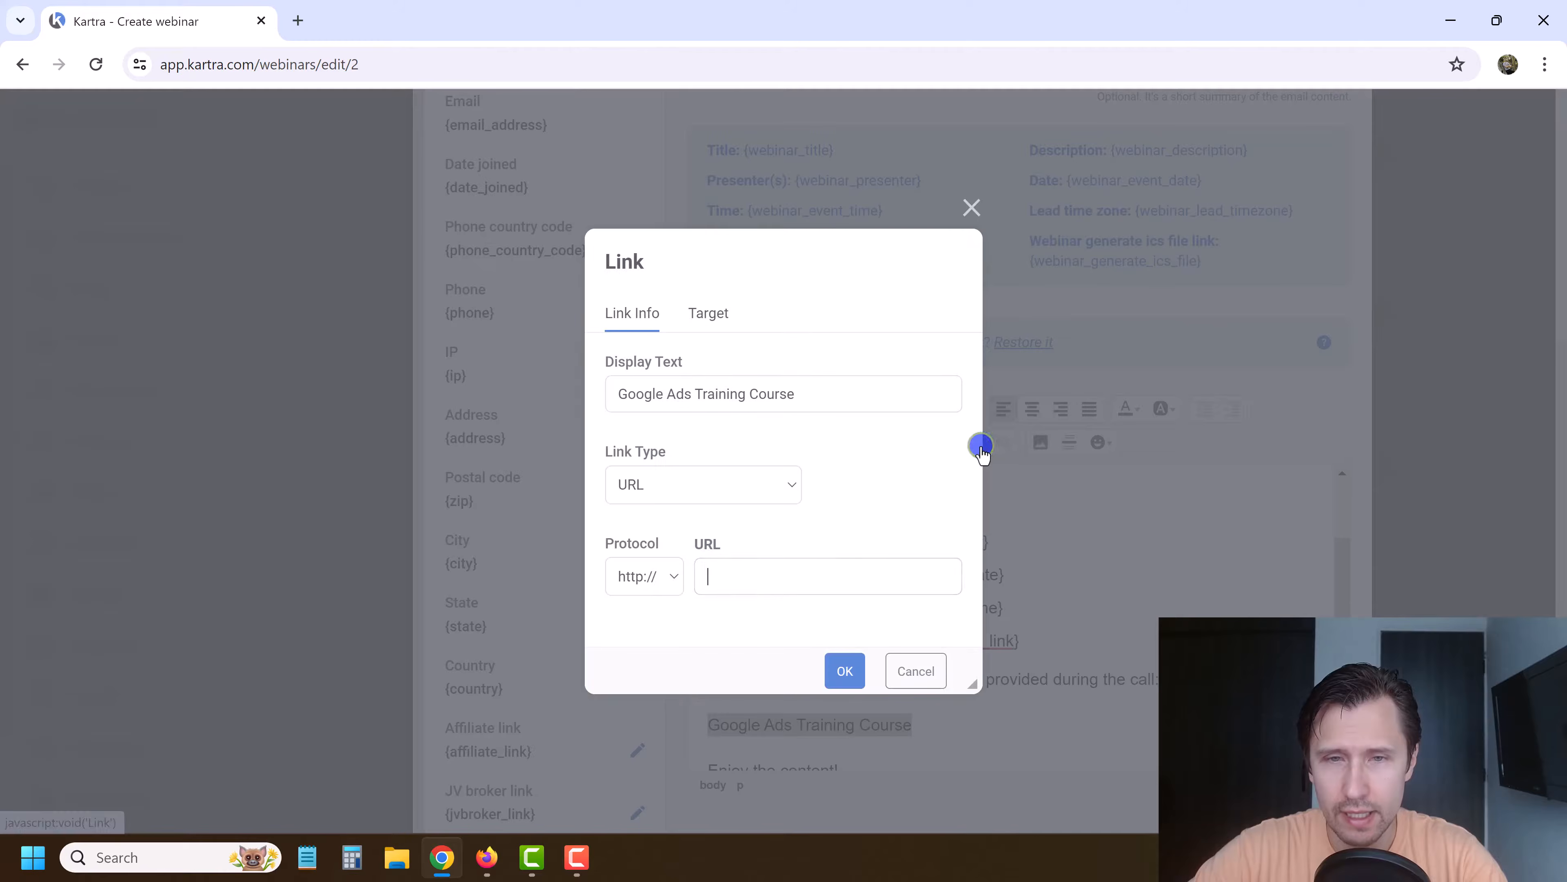
click(644, 580)
click(642, 620)
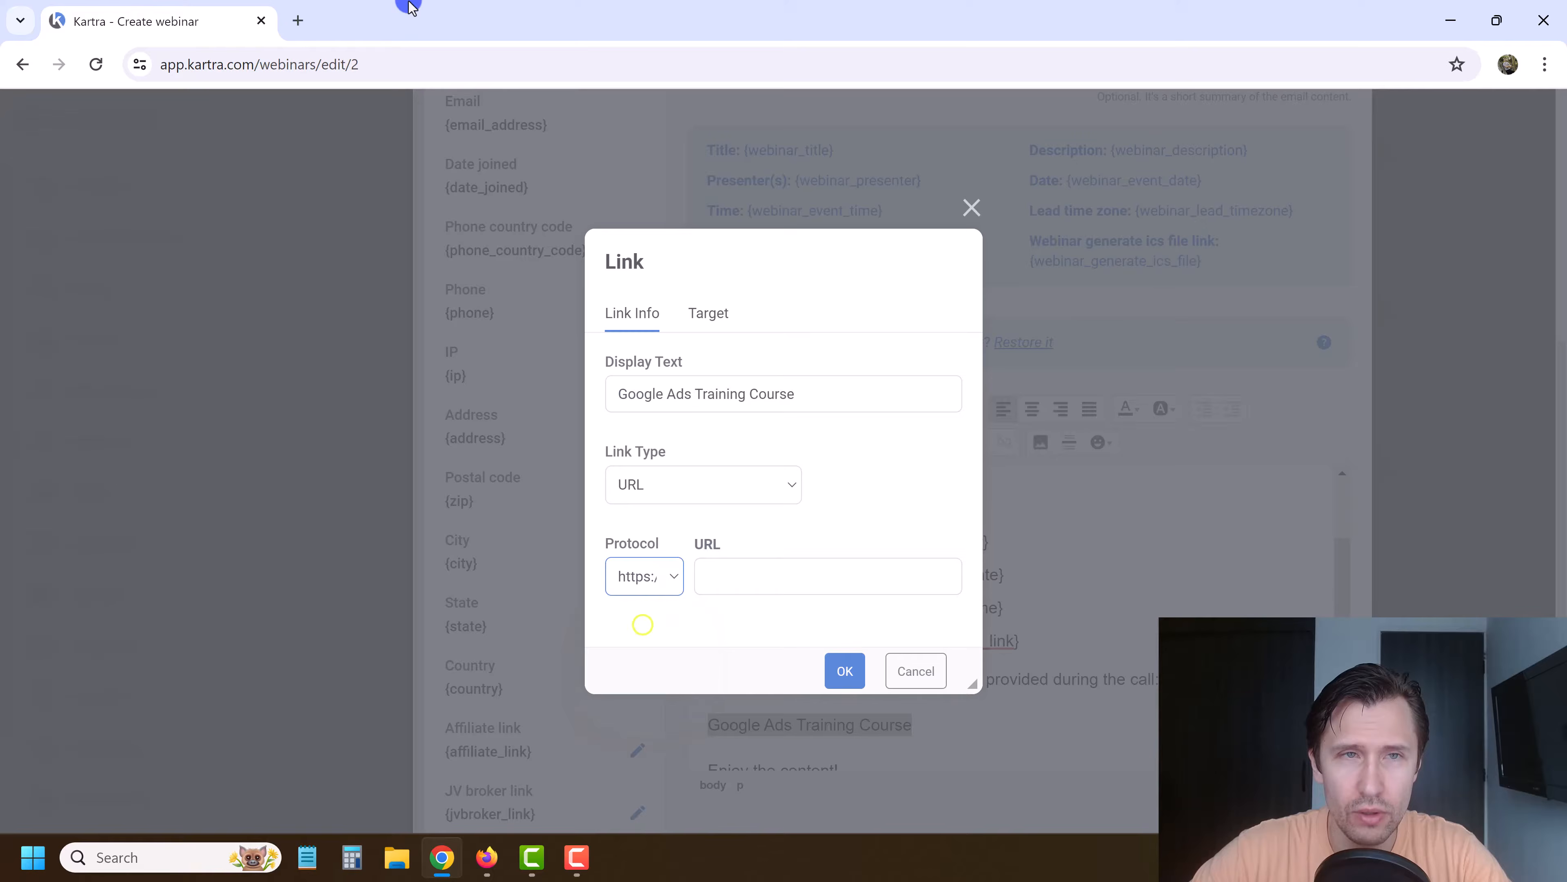
Step: Open adnetworkexpert.com in a new browser tab, copy its address and return to the webinar's link settings
click(299, 25)
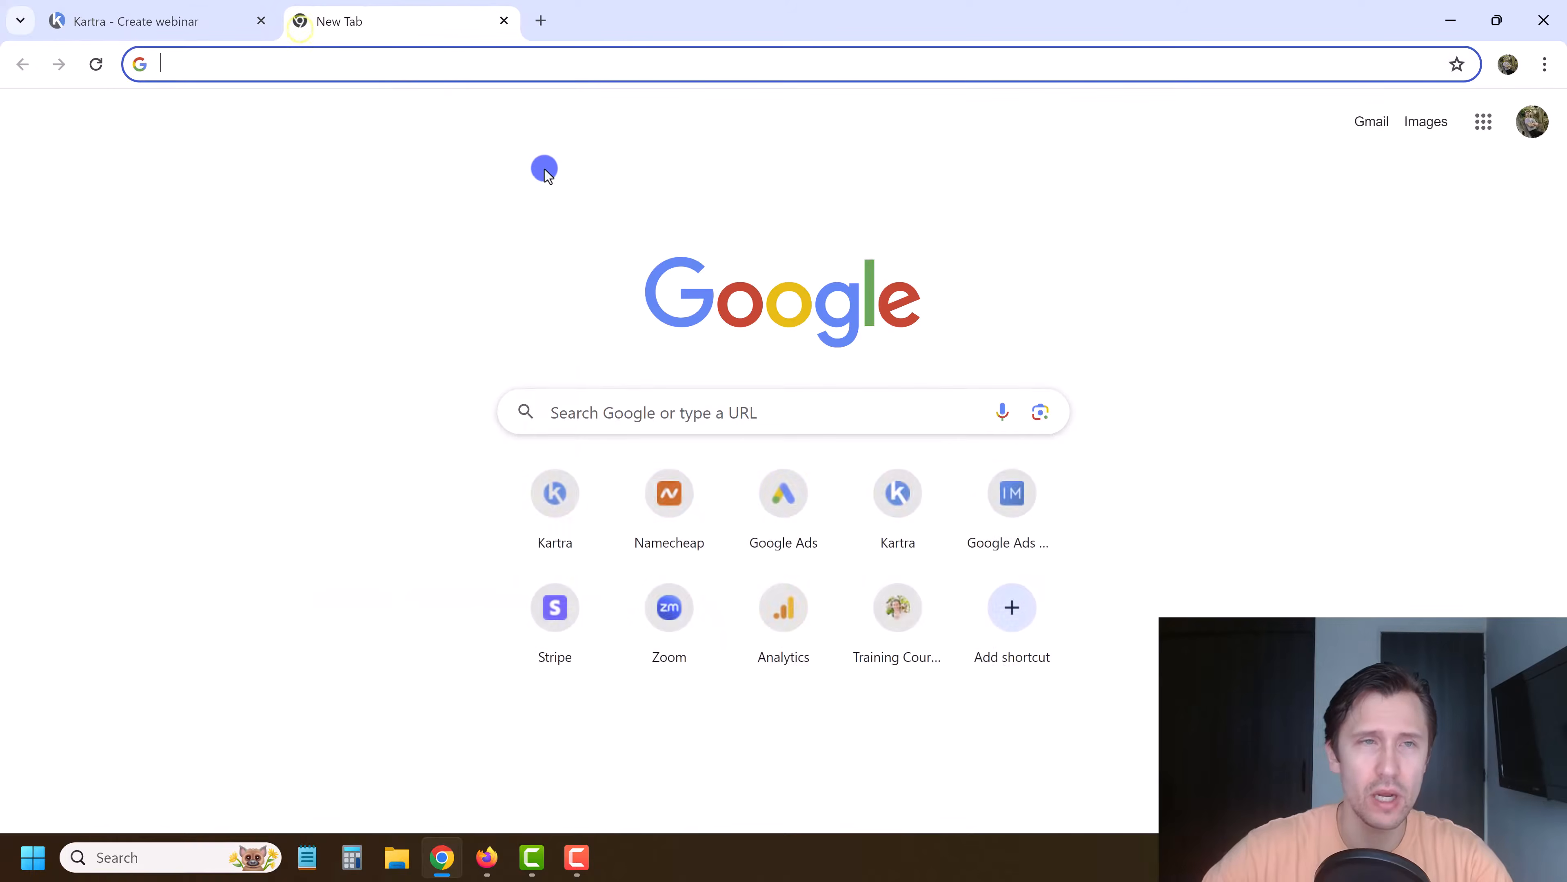
text(adnetworkexpert.com)
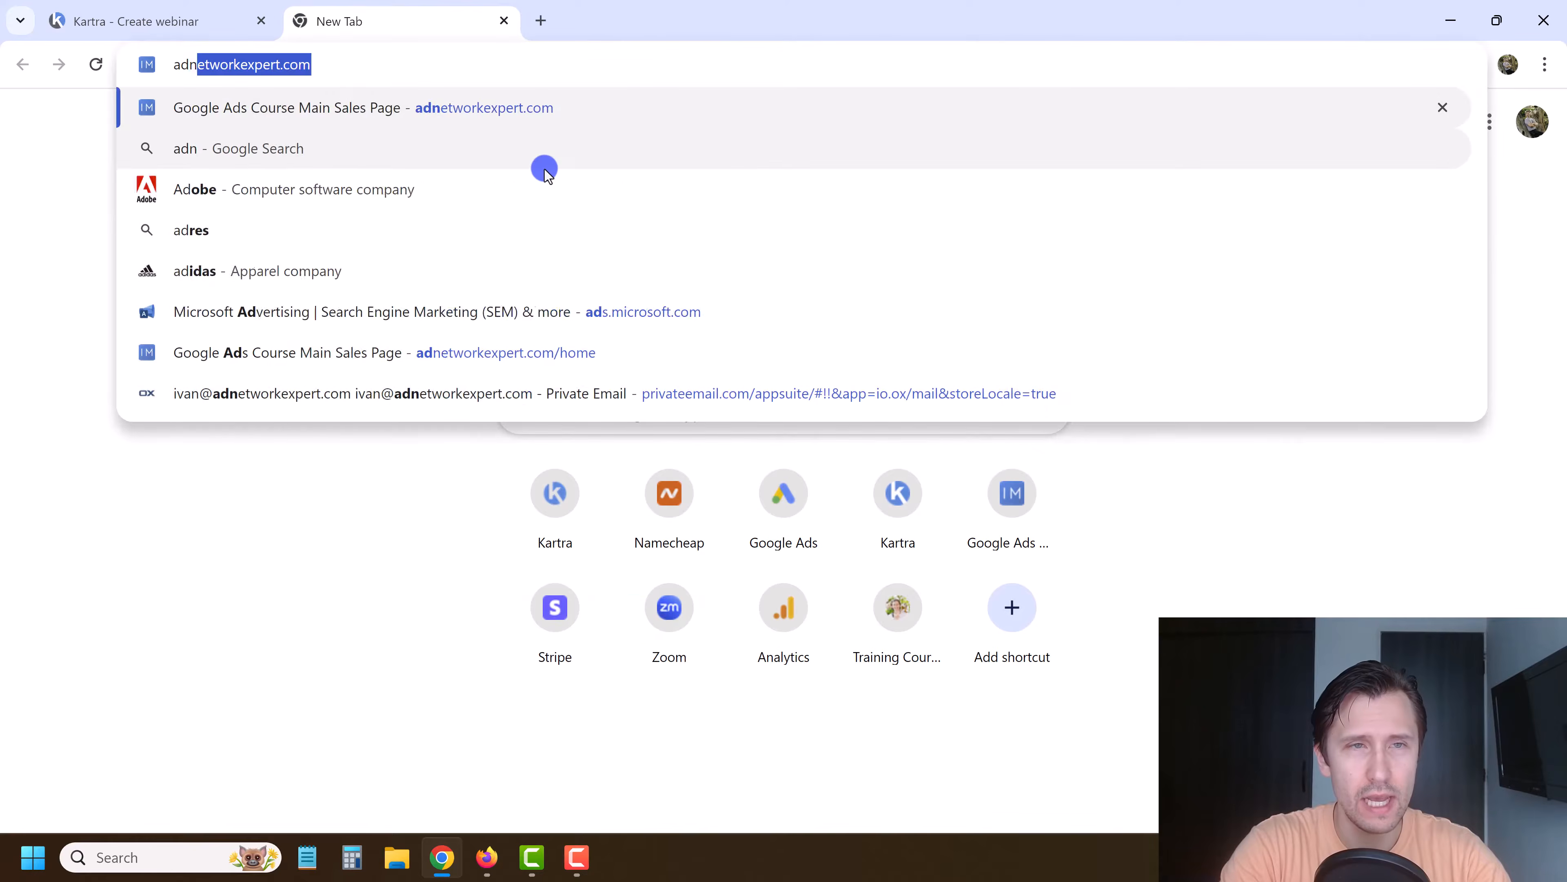
key(Return)
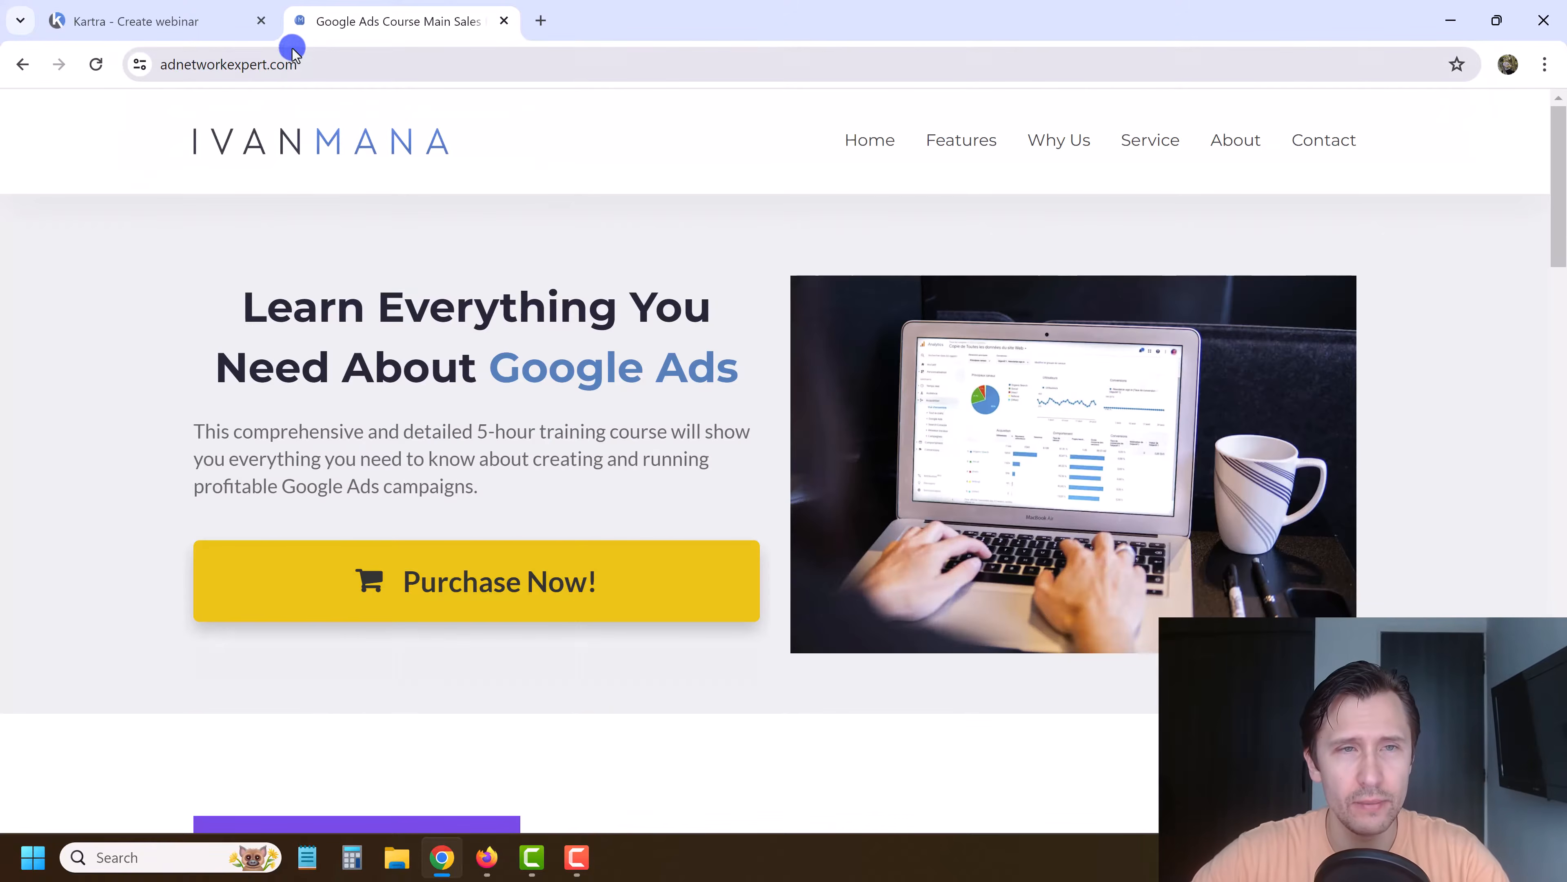
click(277, 55)
click(184, 9)
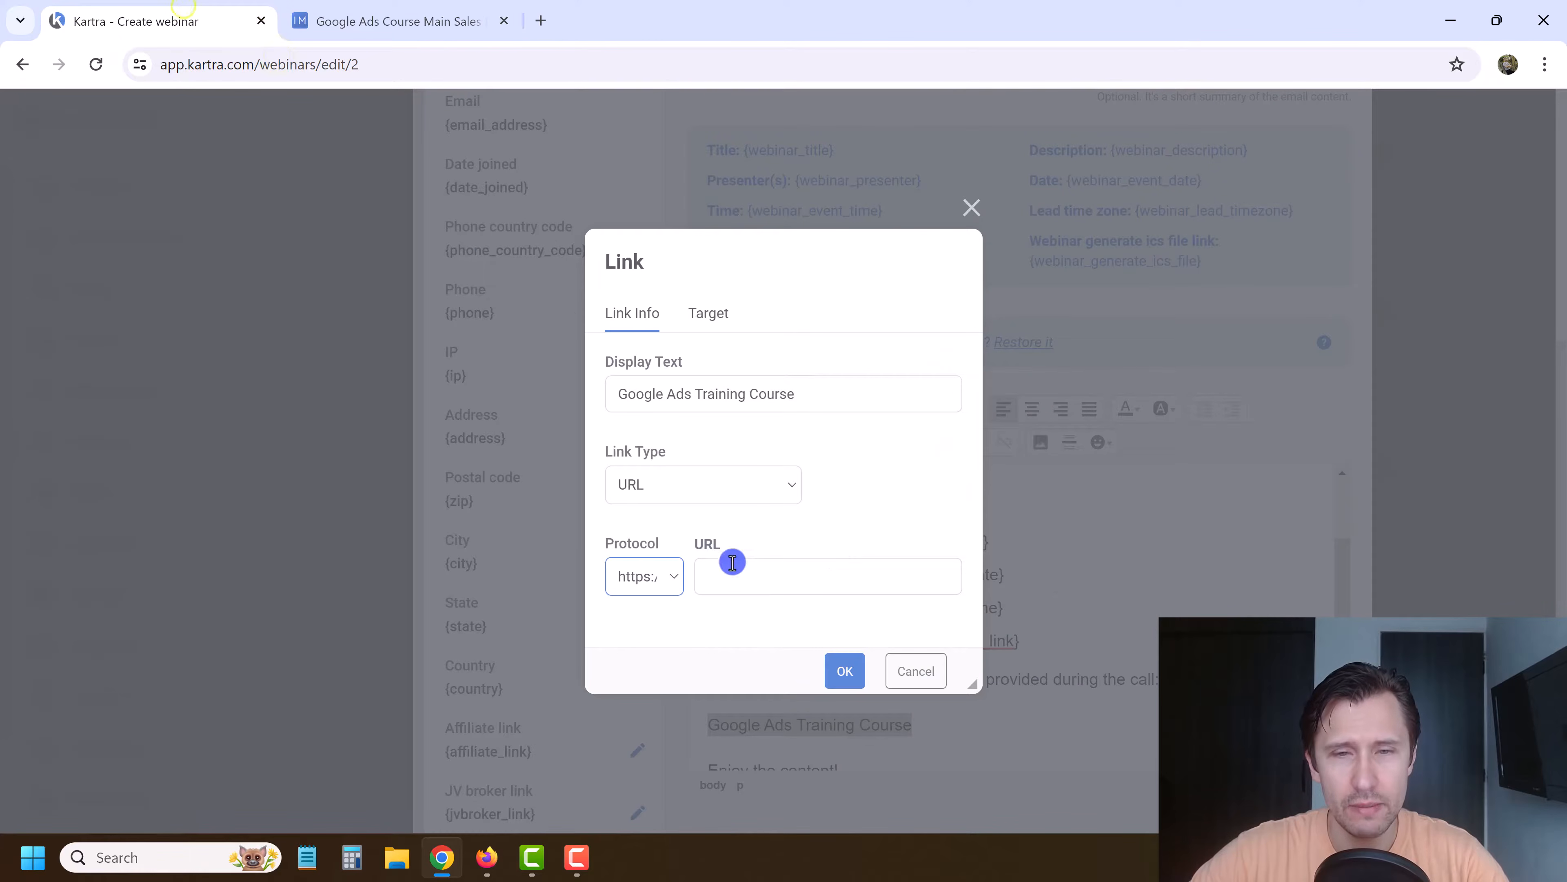
Step: Paste the copied site address as the link's URL and apply the link to the "Google Ads Training Course" text
key(ctrl+v)
click(845, 671)
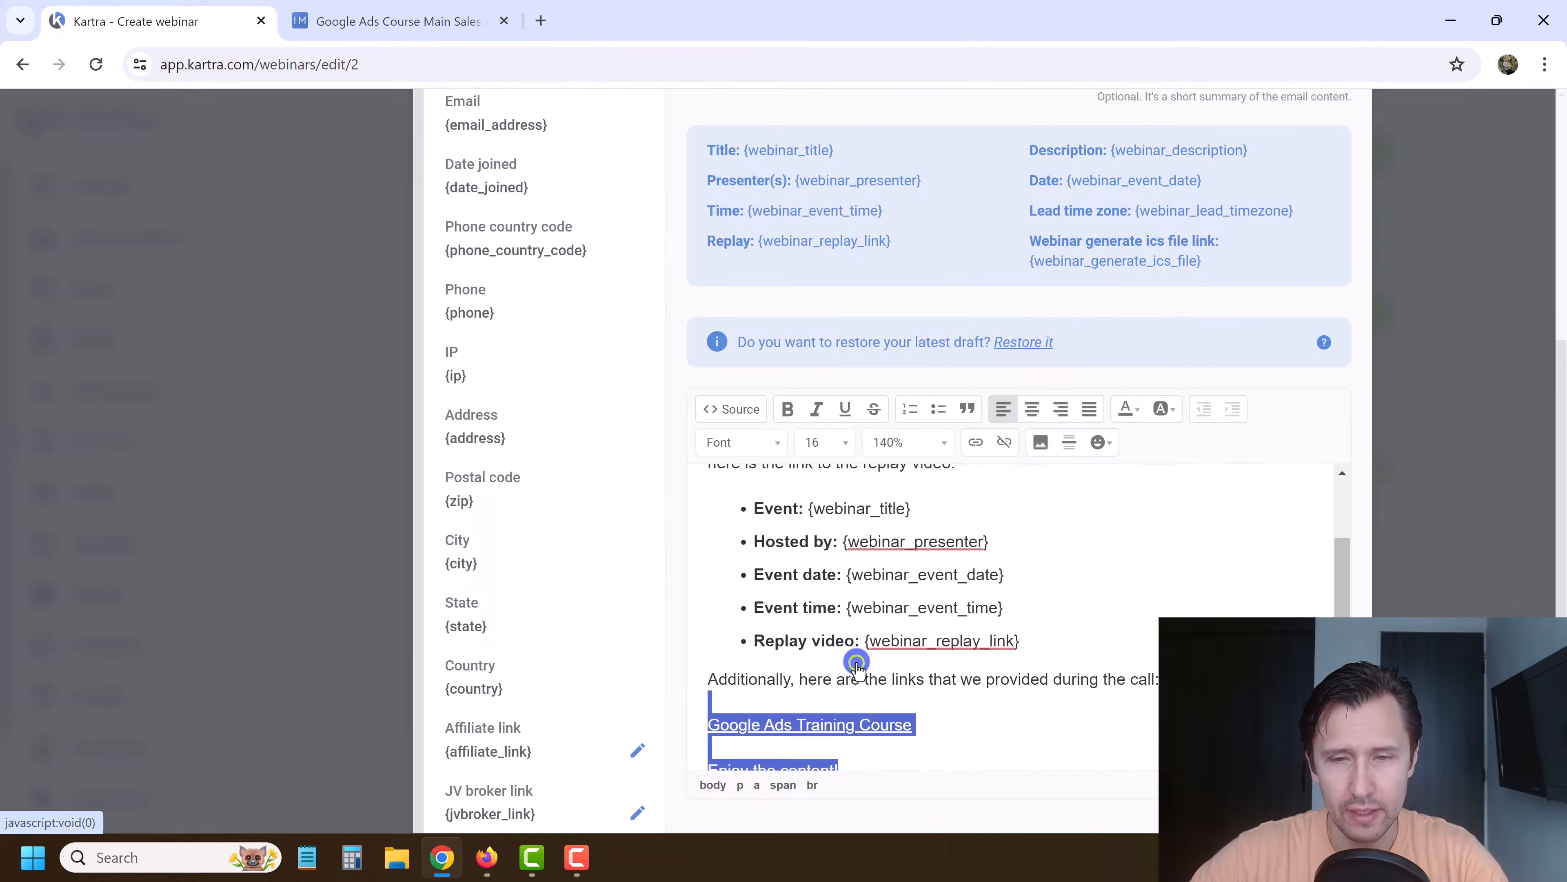
click(991, 672)
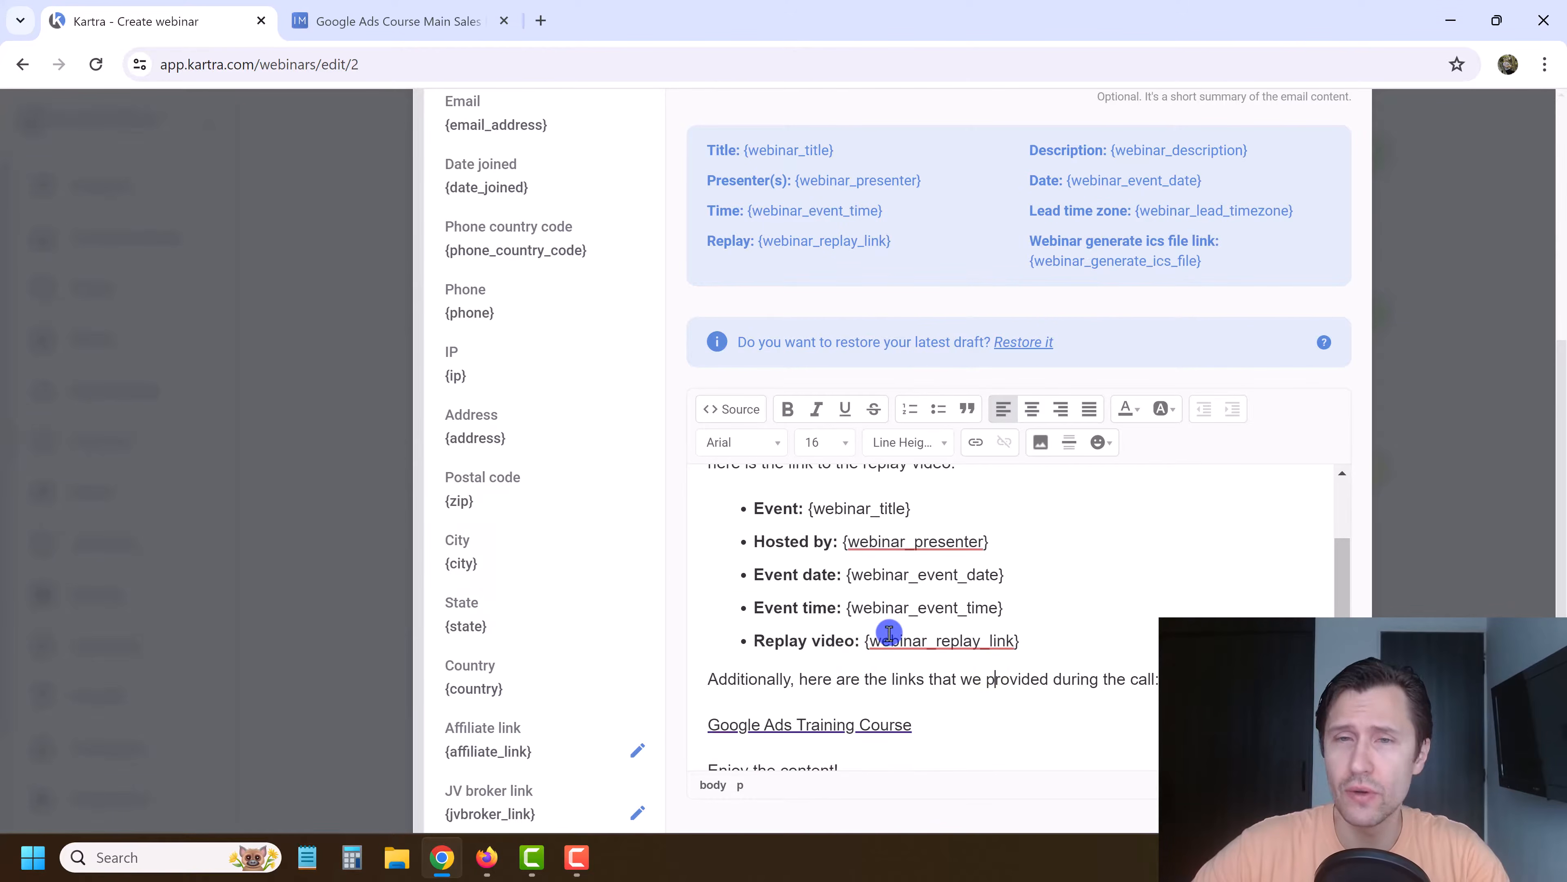
Step: Change the text colour of the linked "Google Ads Training Course" line in the message body to blue
scroll(889, 633, up, 2)
scroll(888, 352, up, 5)
scroll(899, 469, down, 8)
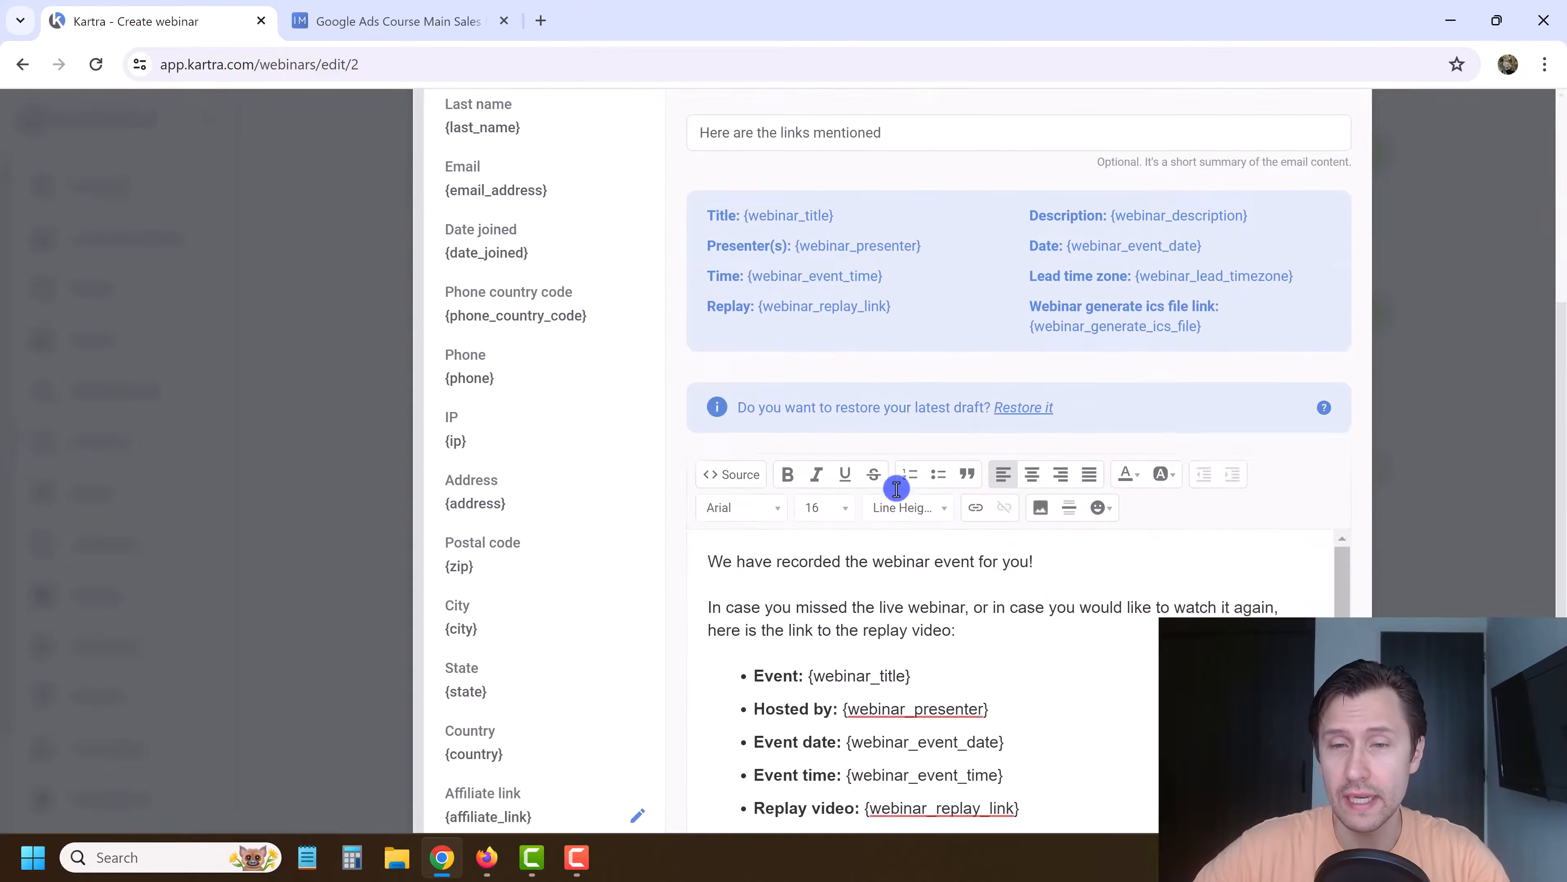
scroll(867, 559, down, 1)
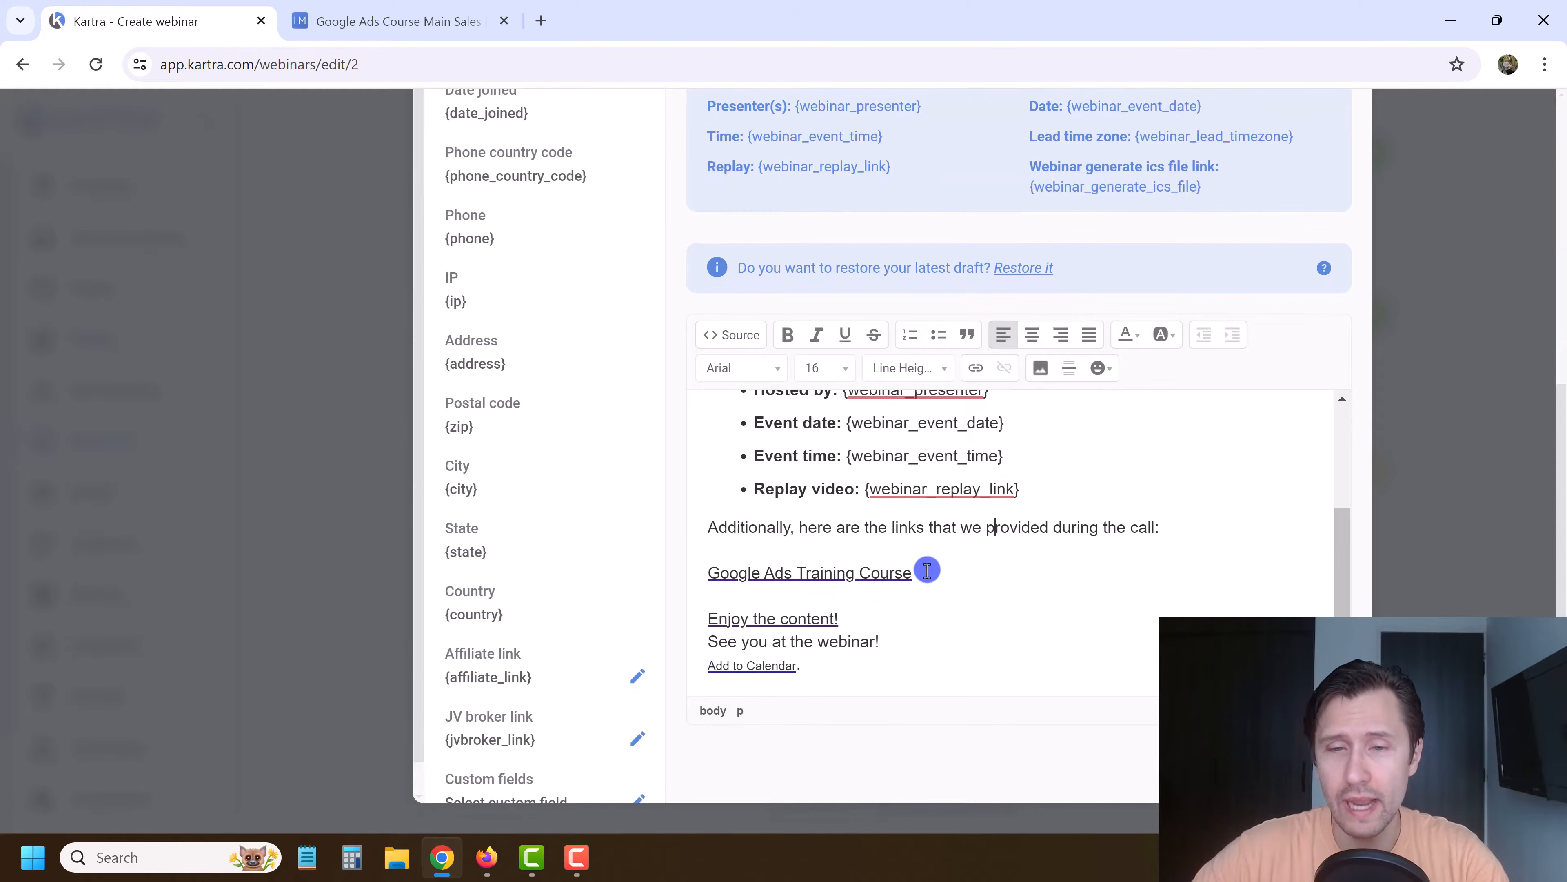
drag(927, 569, 707, 573)
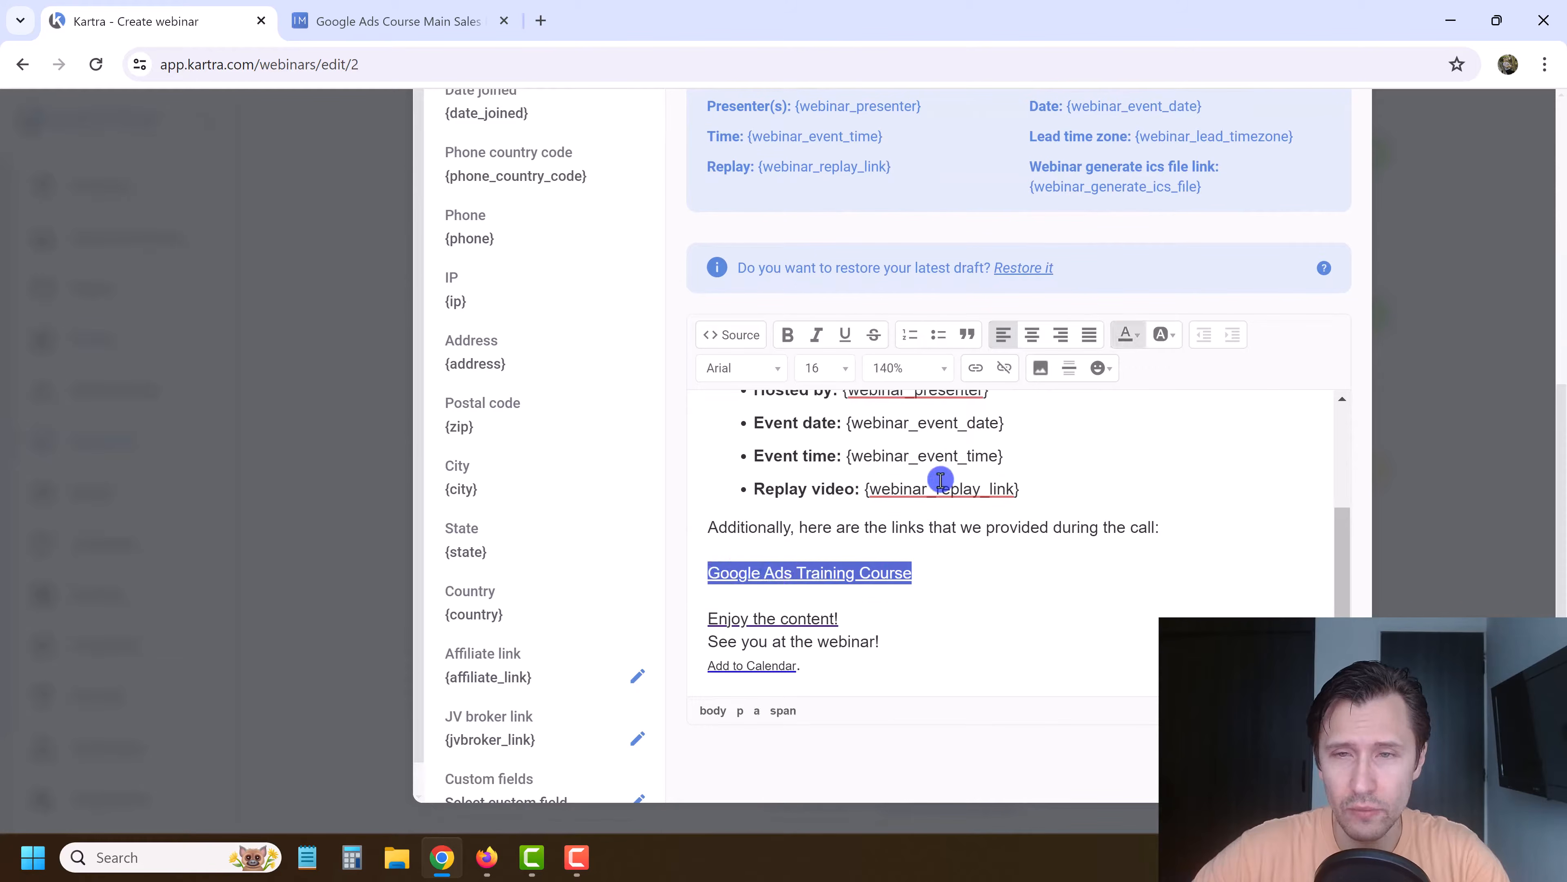
click(1161, 336)
click(1161, 336)
click(1126, 334)
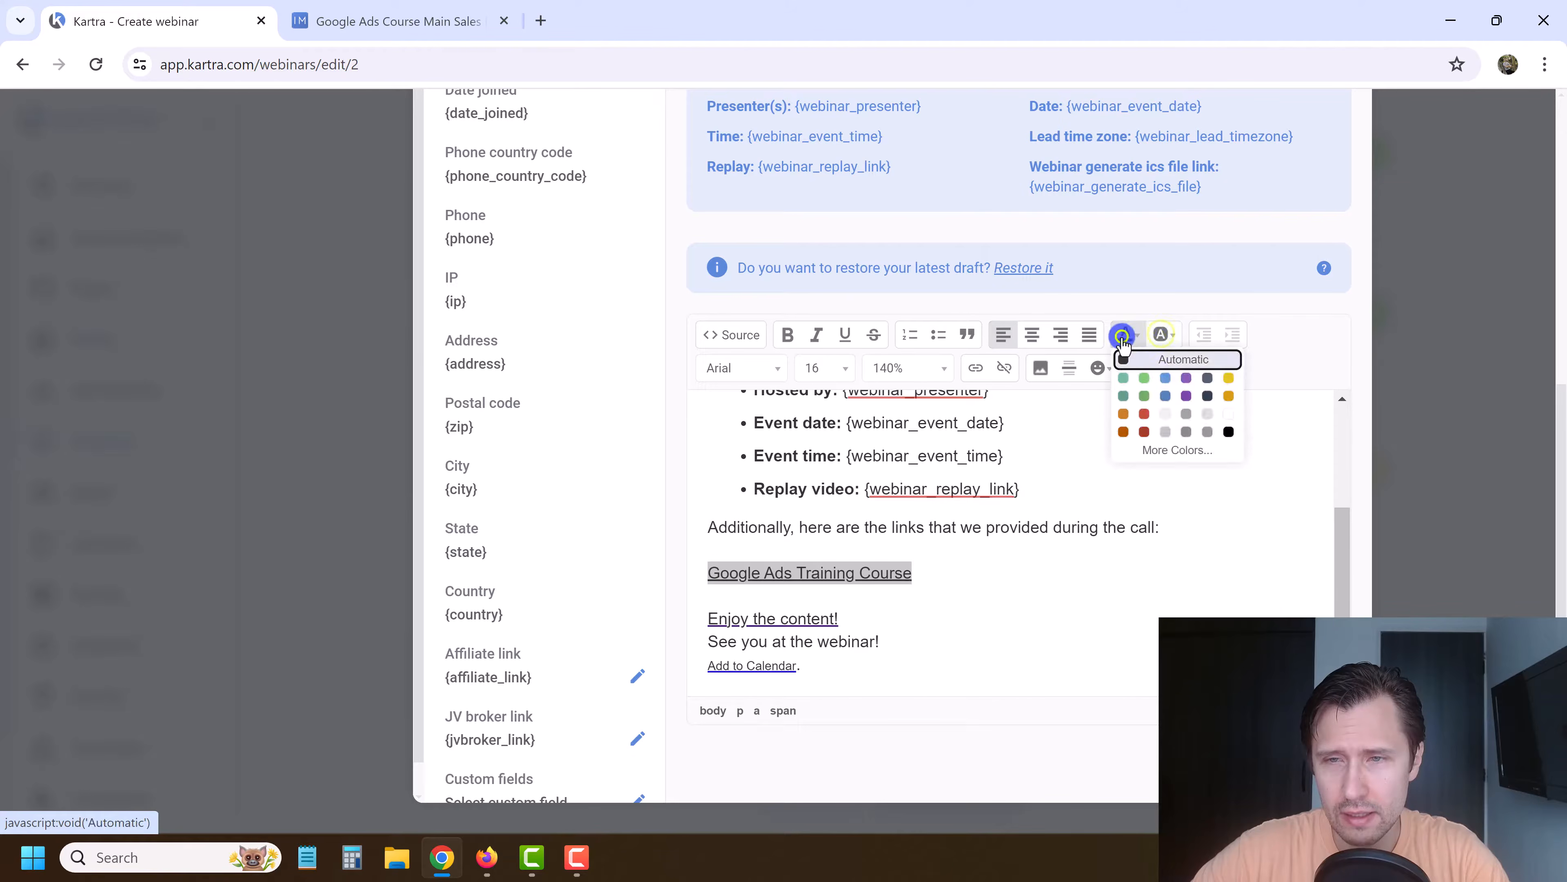
click(1163, 399)
click(1039, 528)
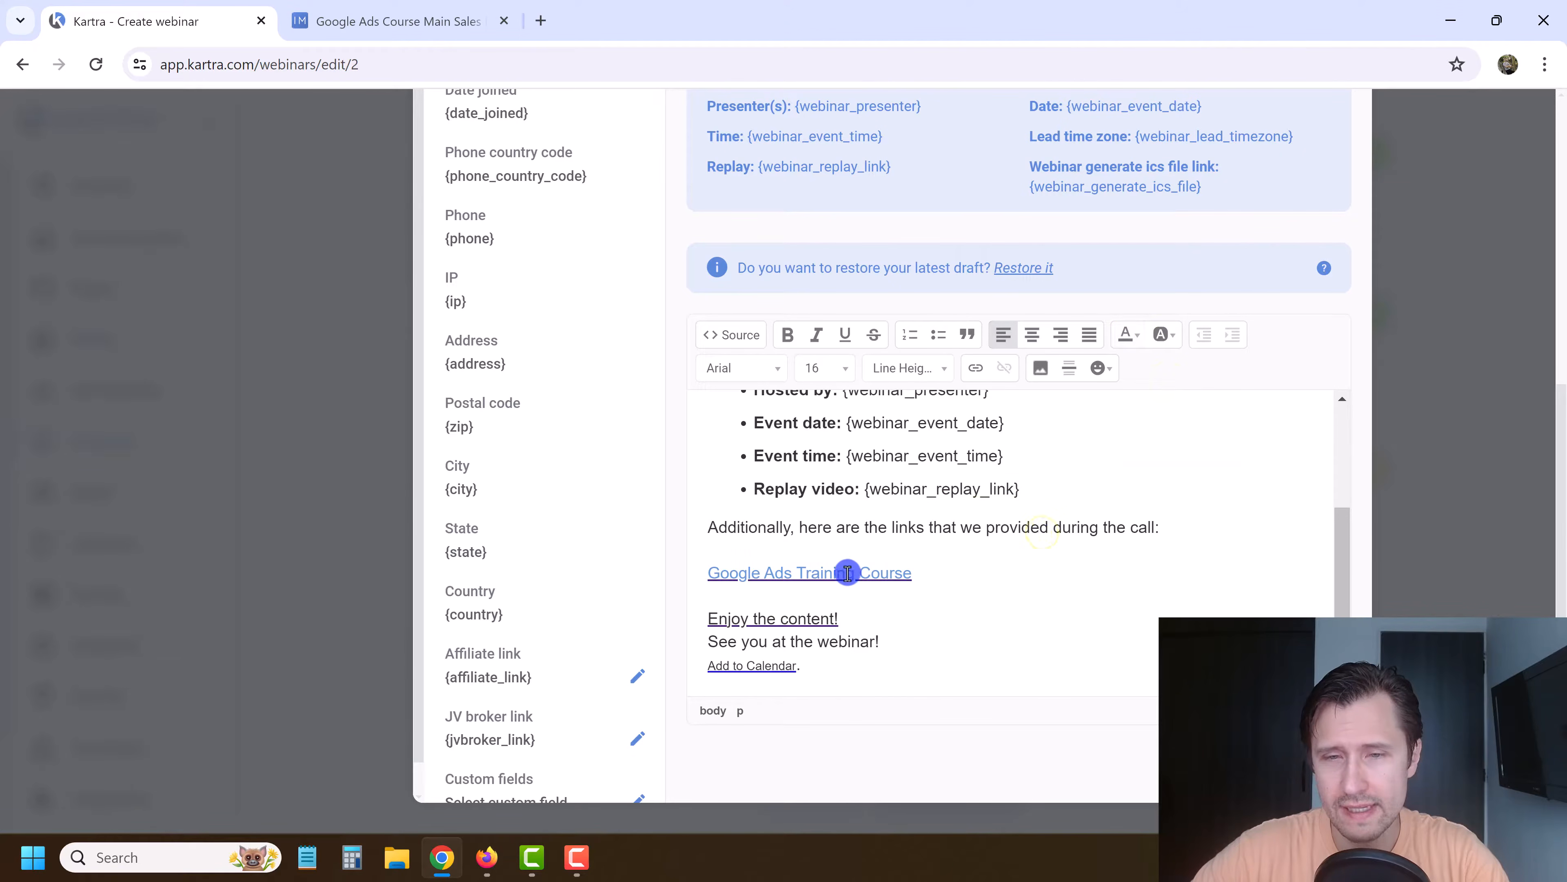
Step: Save the email reminder and the before and after reminders section
scroll(1232, 613, up, 10)
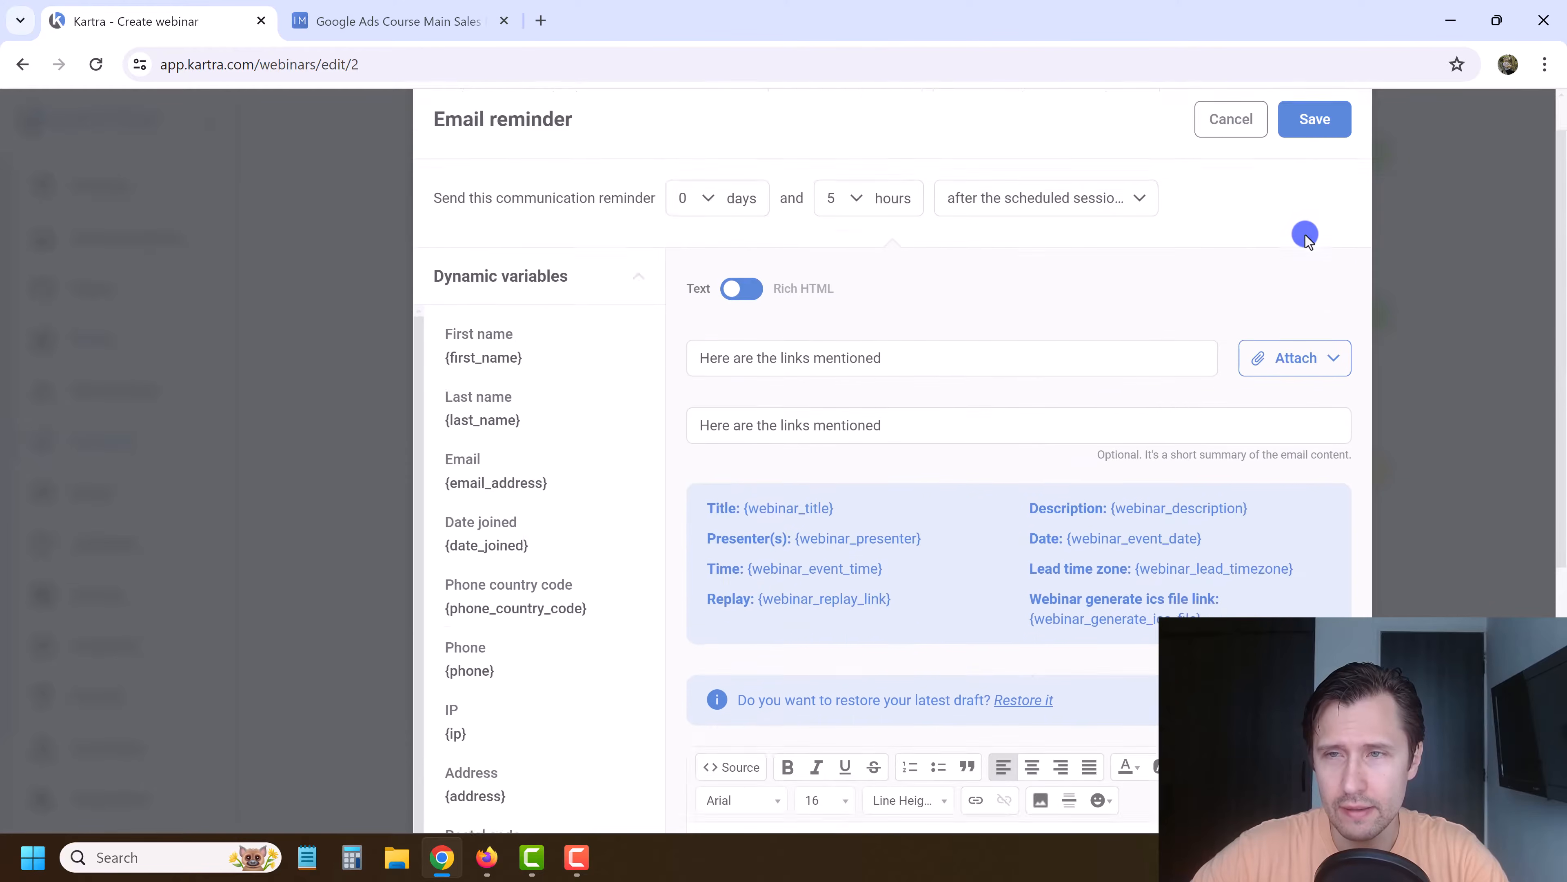
click(1306, 175)
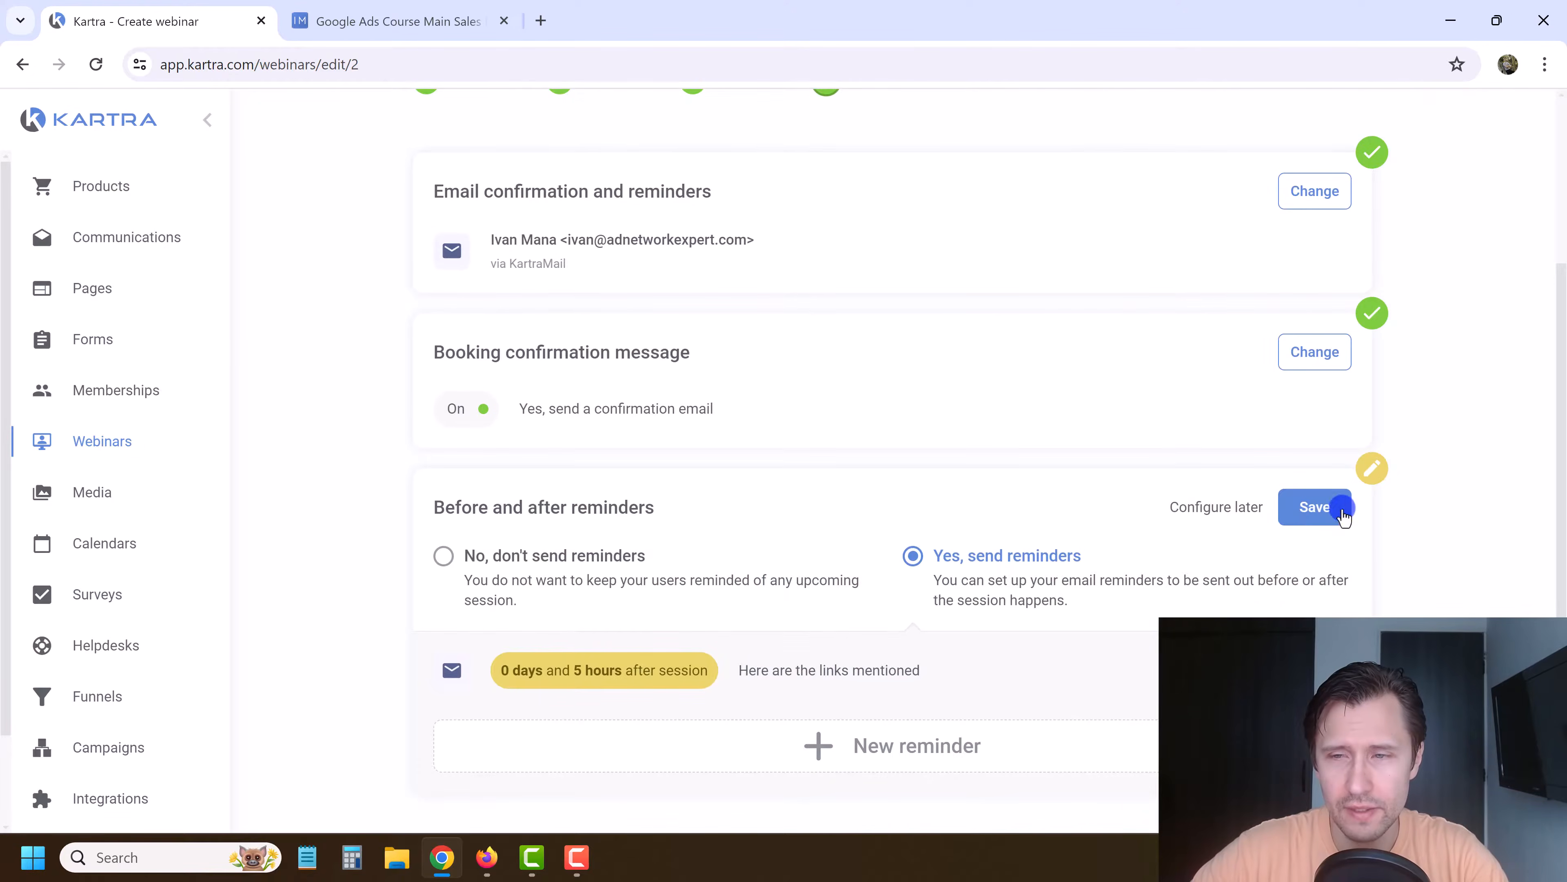
click(1344, 516)
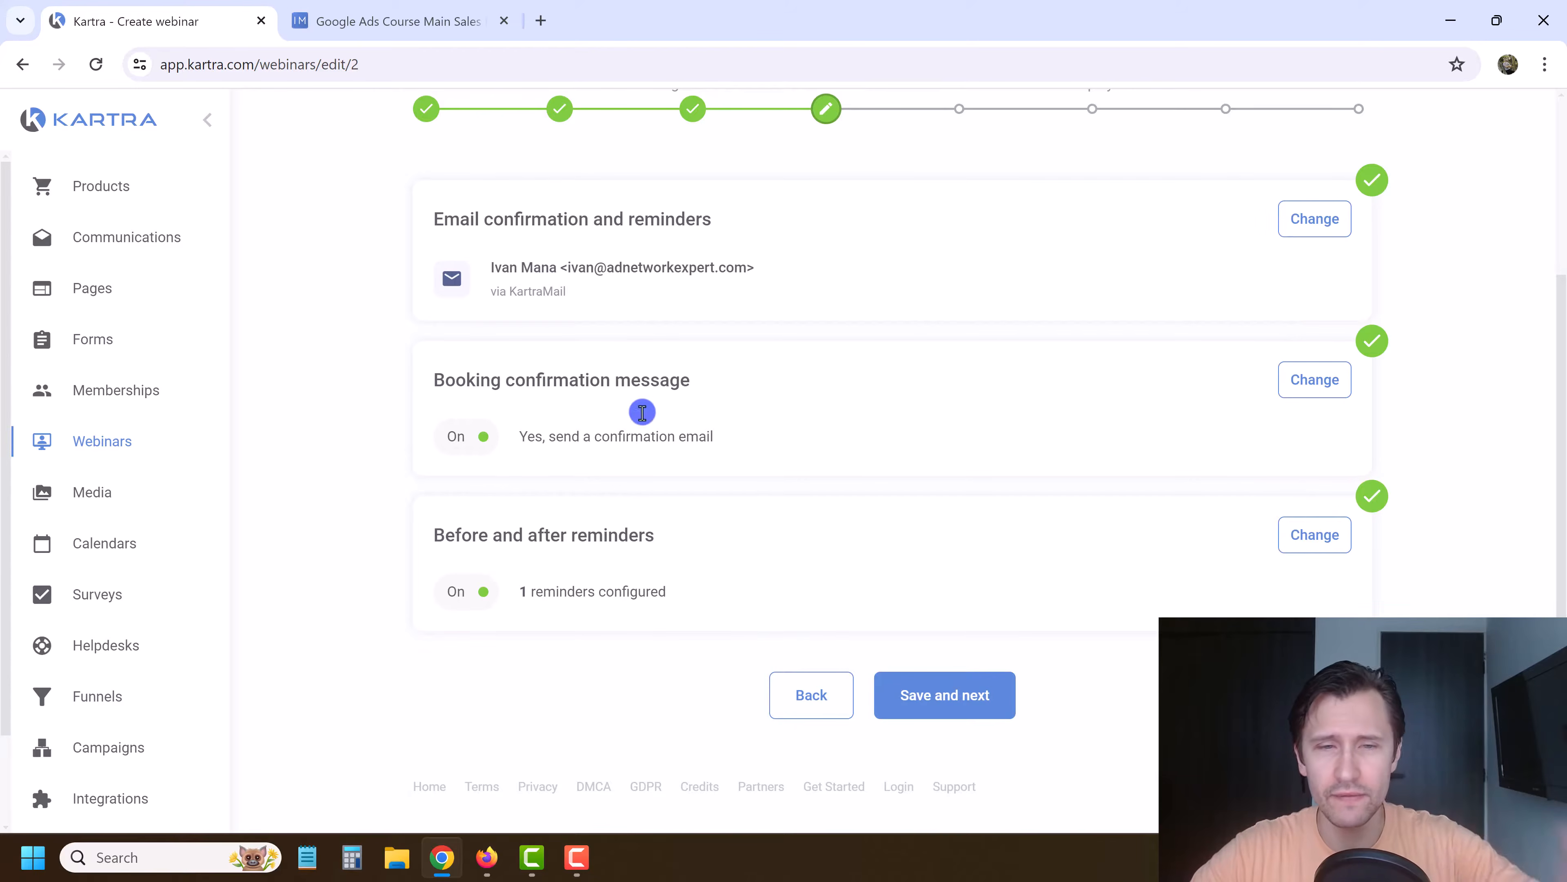
Step: Save the webinar's notification settings and continue to the Live stage
scroll(865, 555, up, 3)
scroll(963, 649, down, 1)
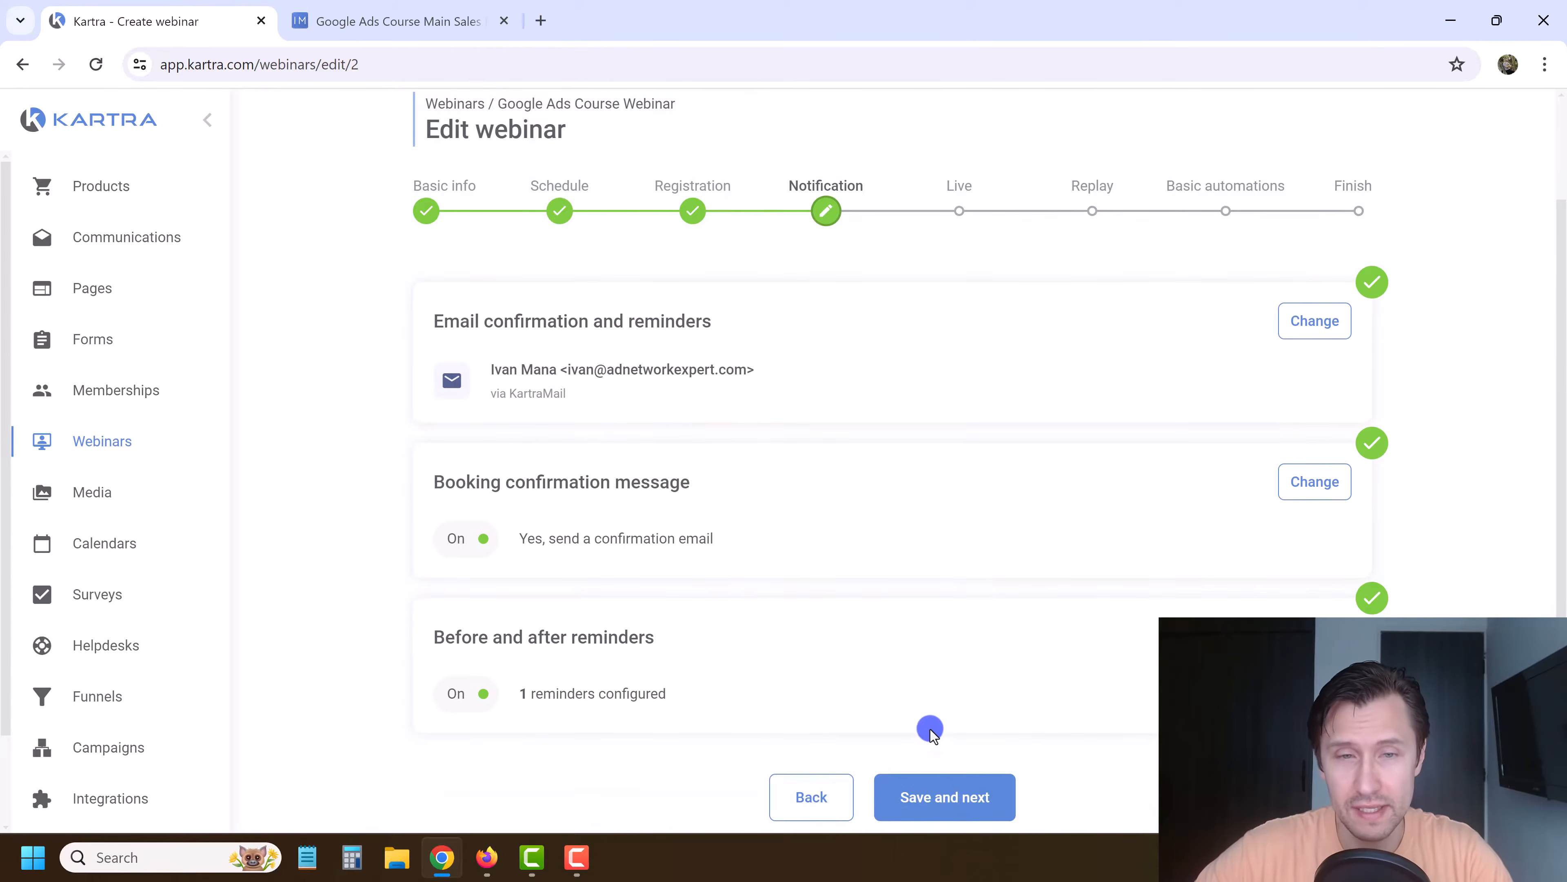
click(945, 780)
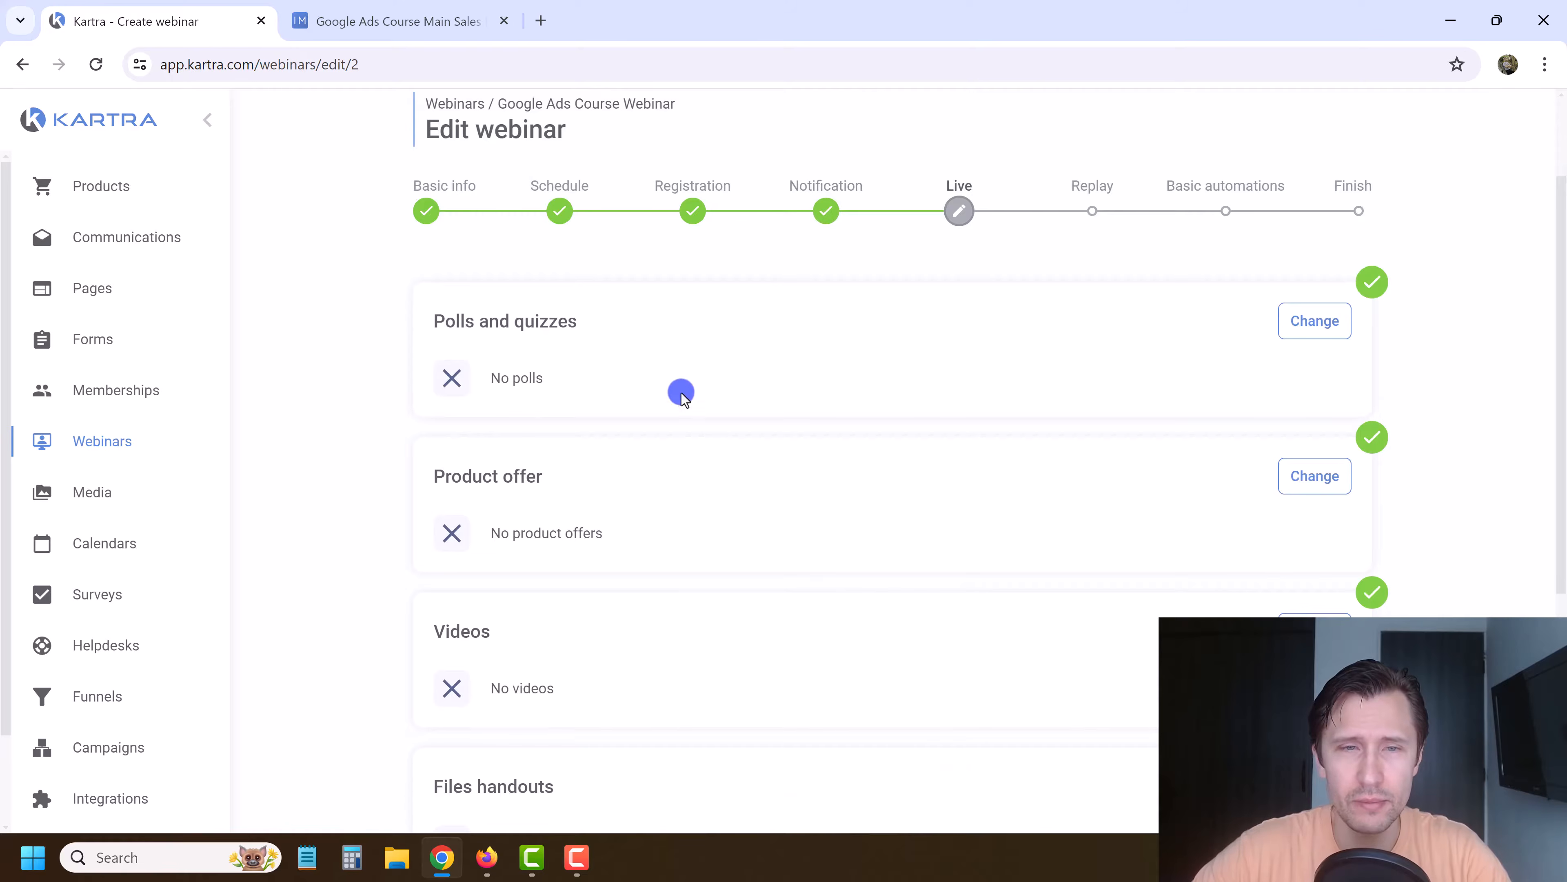
Step: Review the Live stage sections and check the polls and quizzes settings, saving them without adding a poll
scroll(649, 353, down, 2)
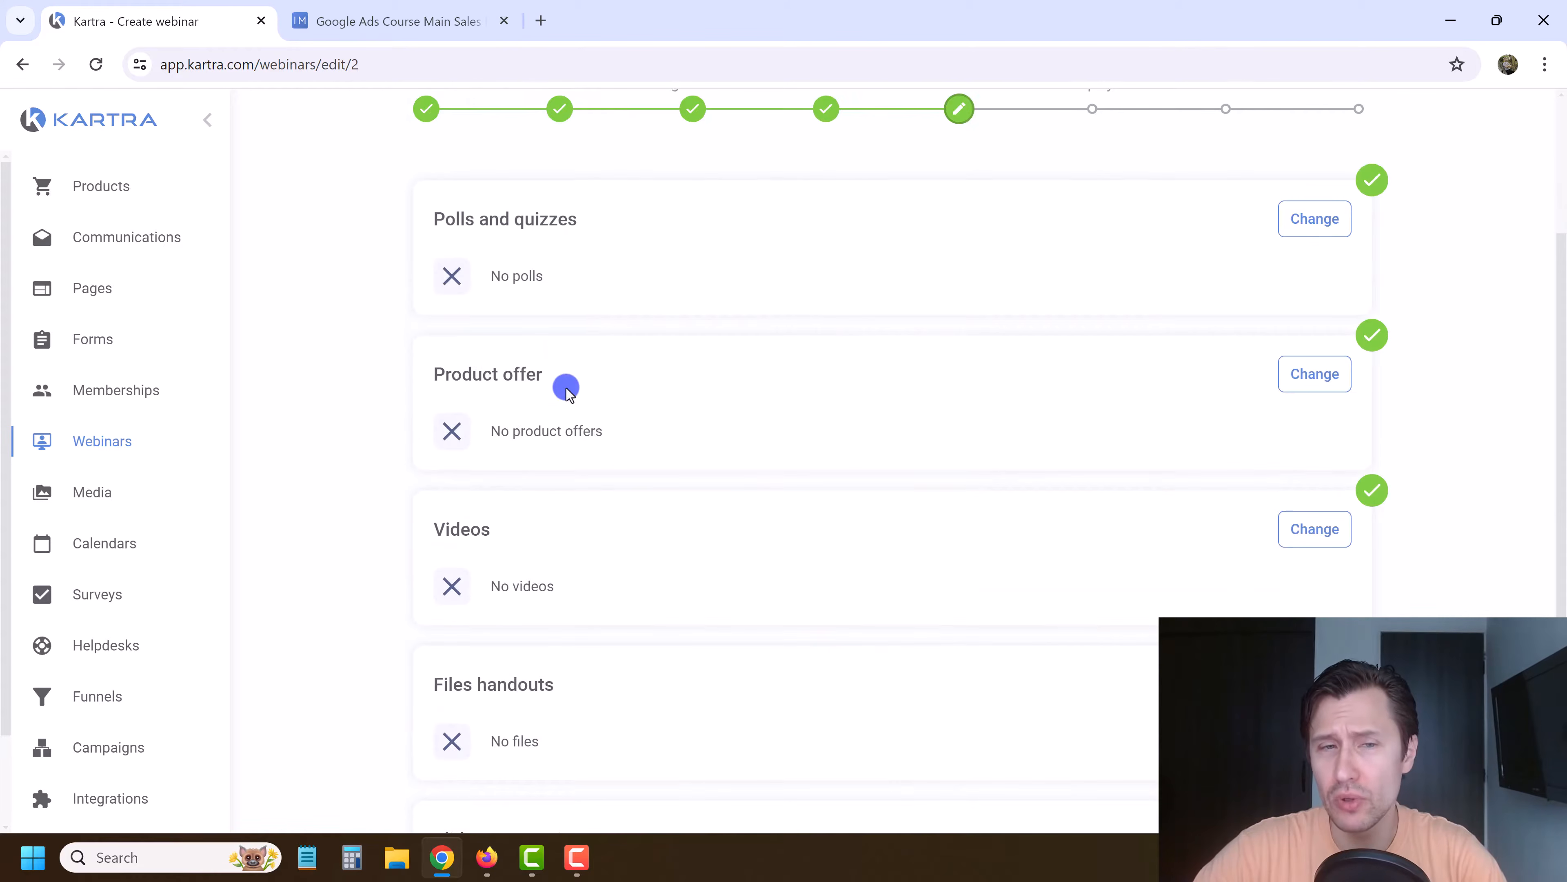
scroll(553, 435, down, 5)
scroll(645, 531, up, 4)
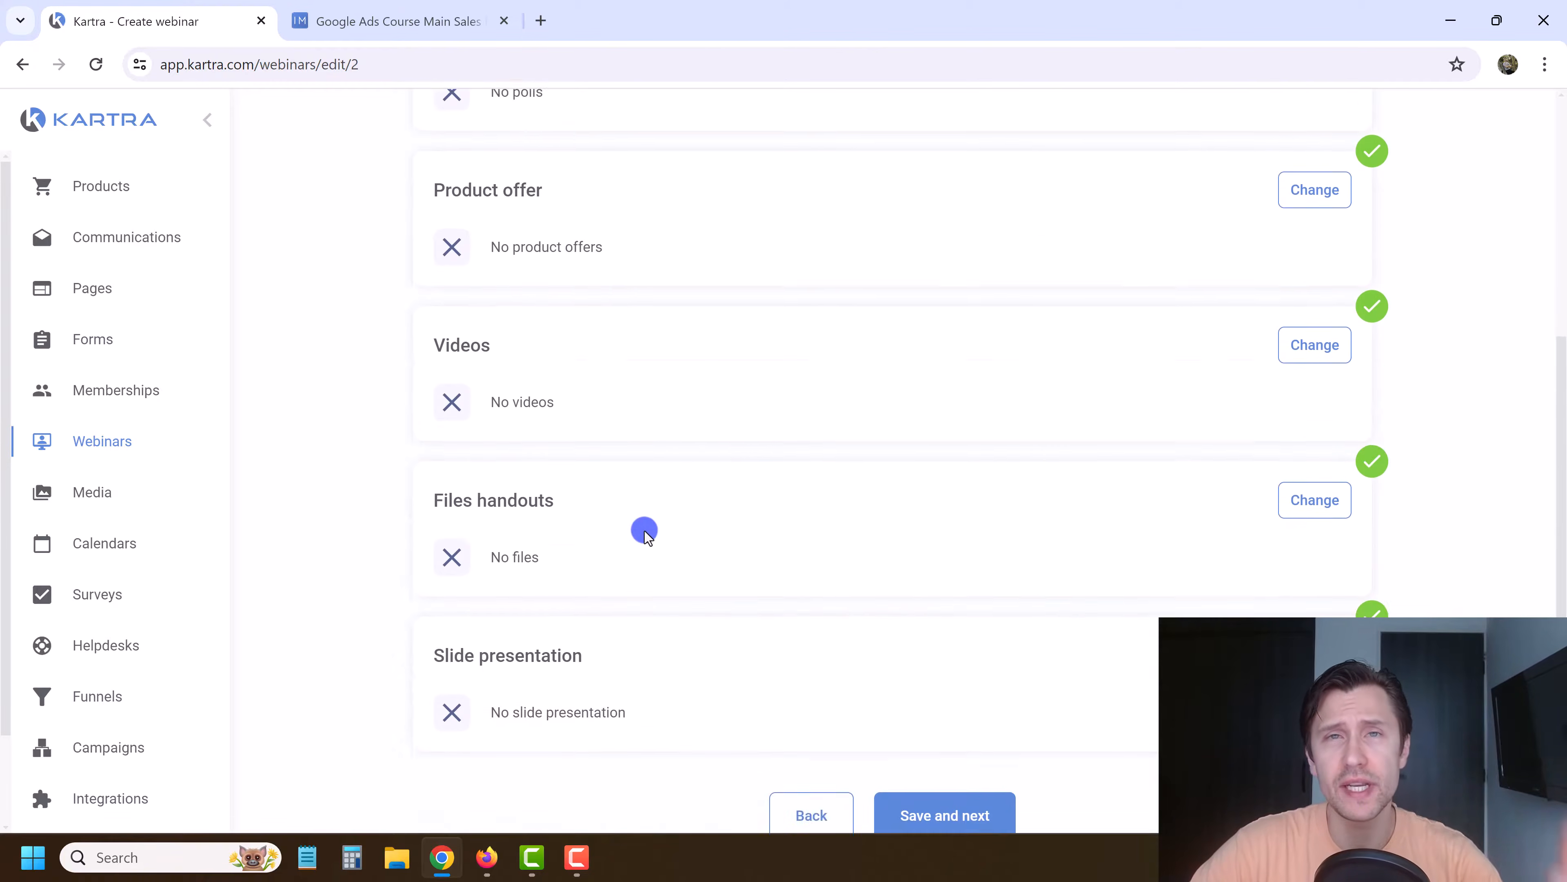
scroll(654, 469, up, 2)
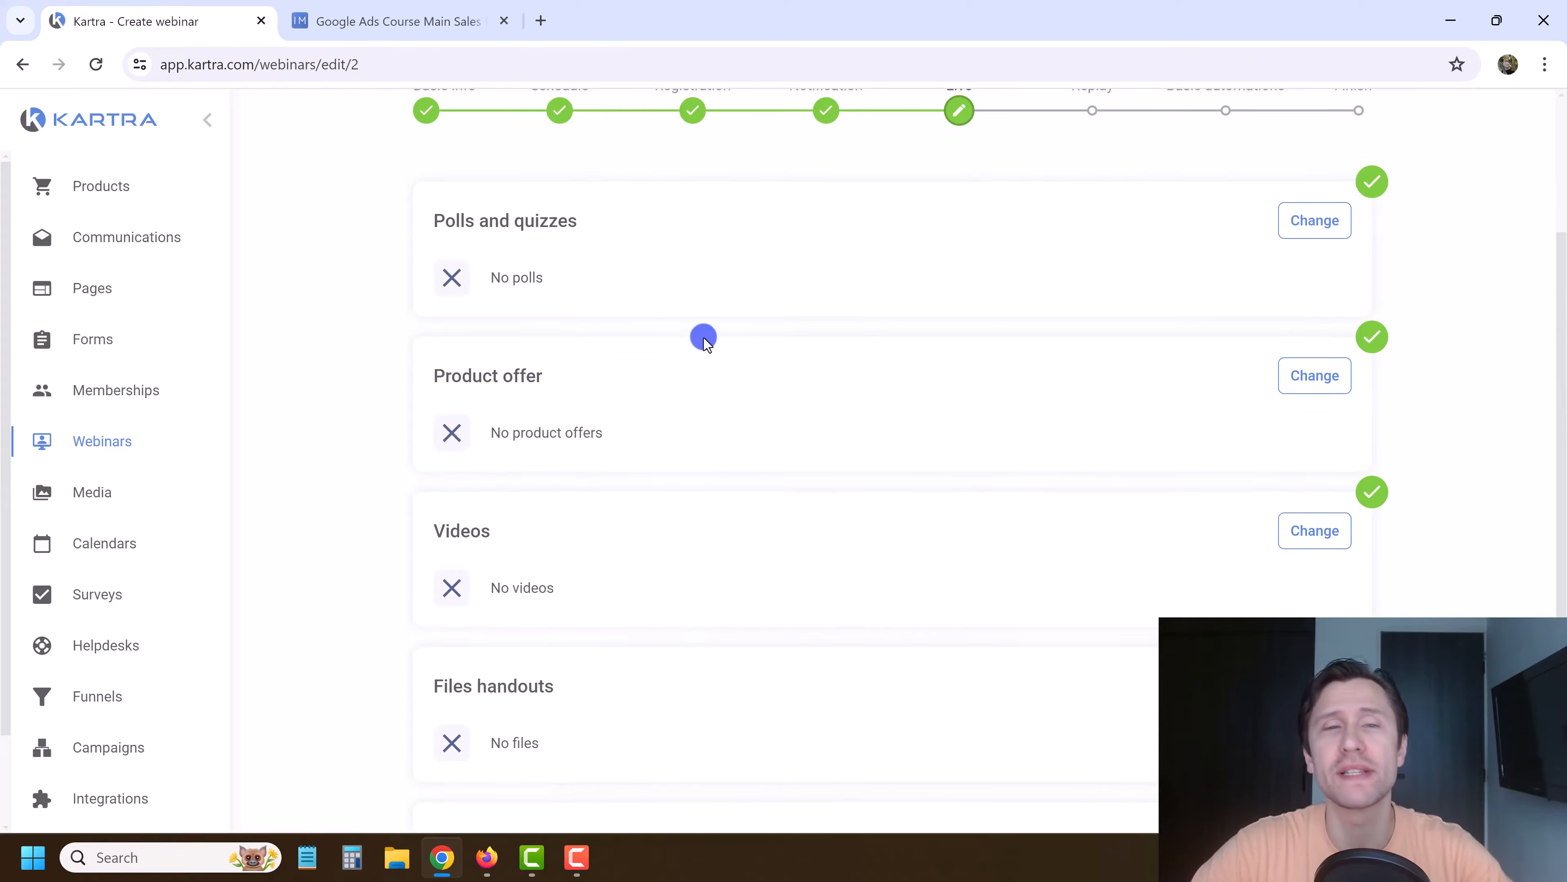
click(1321, 225)
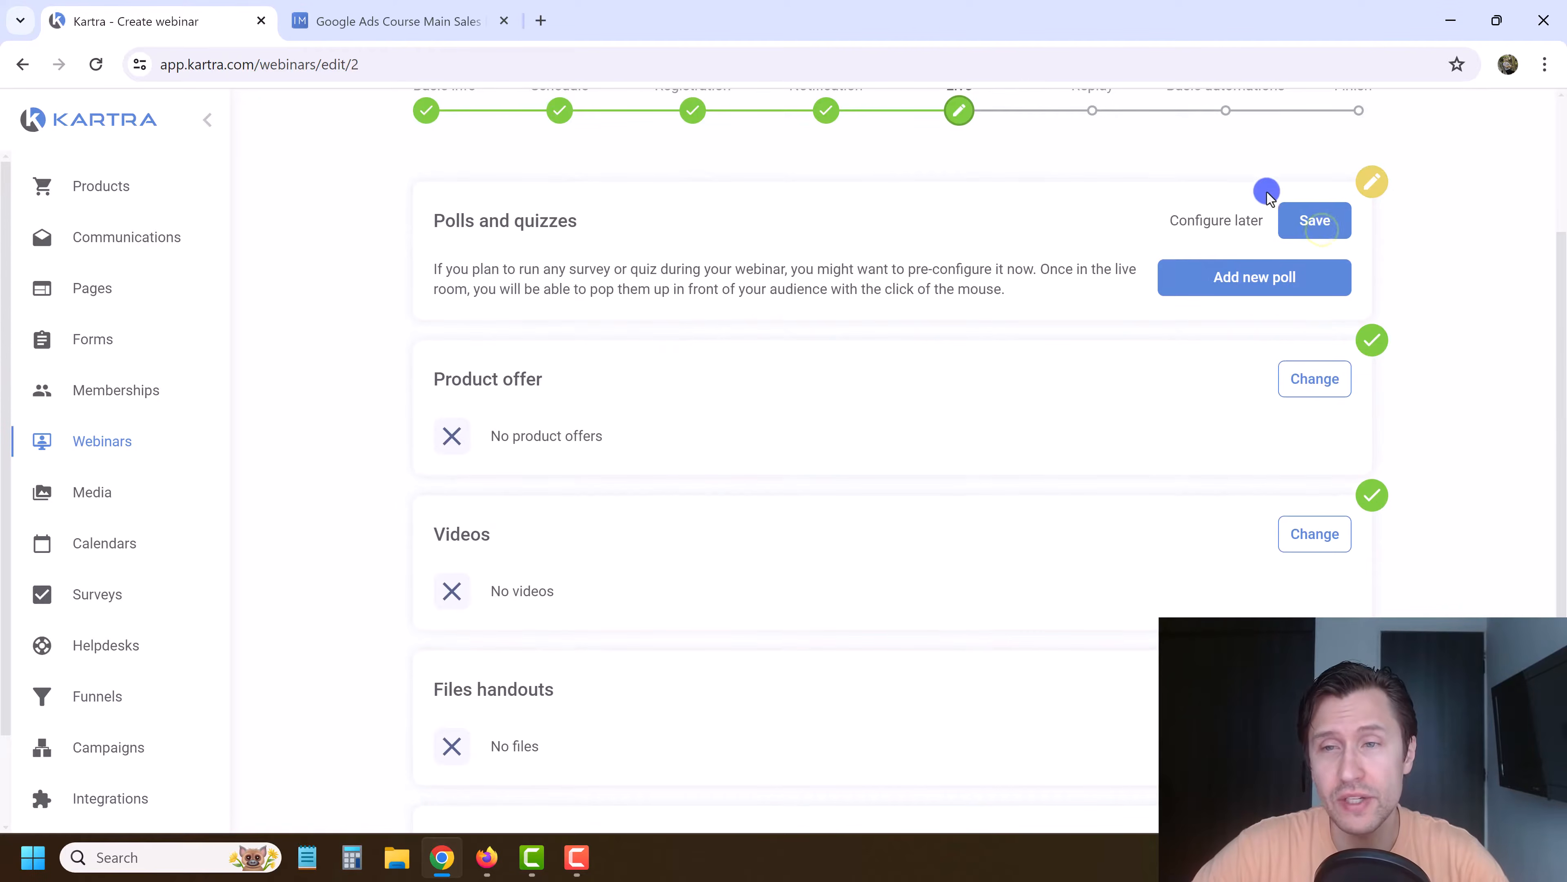
click(1321, 219)
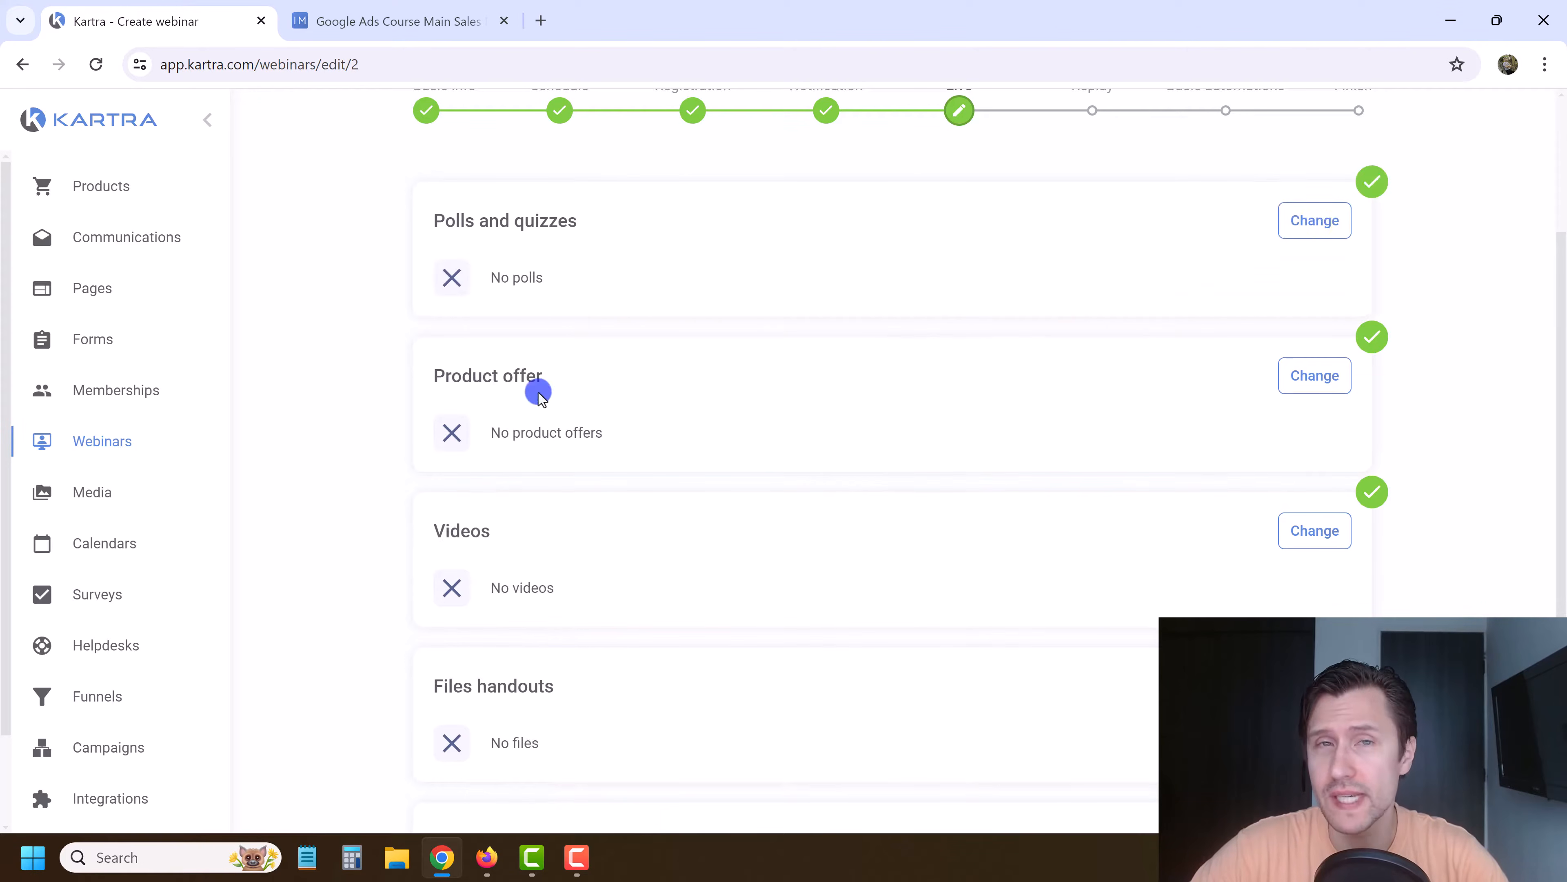
Step: Start a new product offer and enter "Google Ads Mastery Course" as both its name and headline
click(1316, 377)
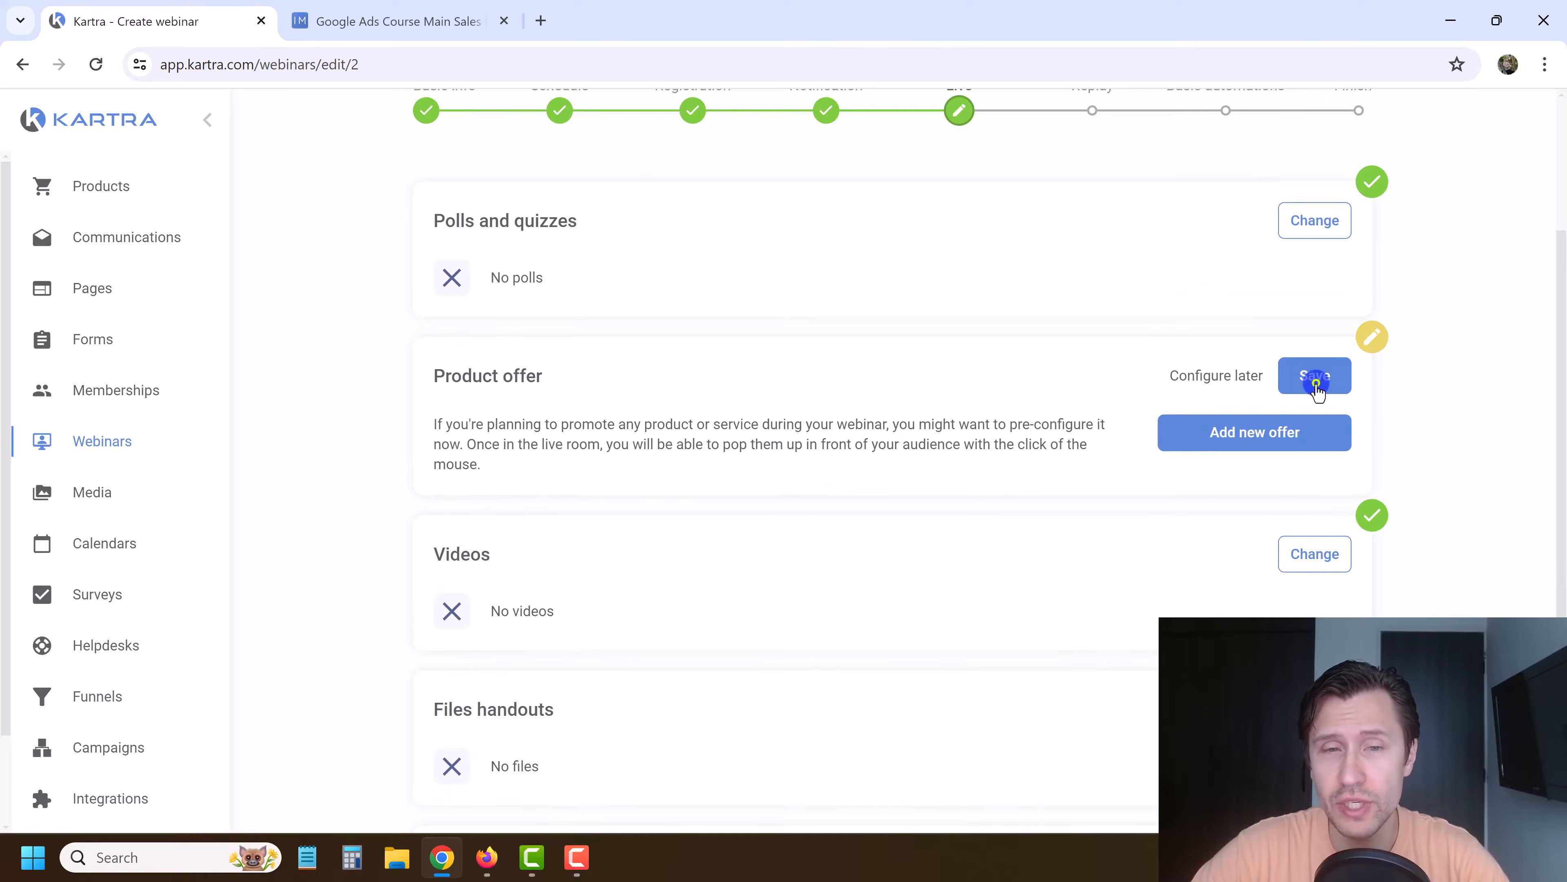
click(1233, 436)
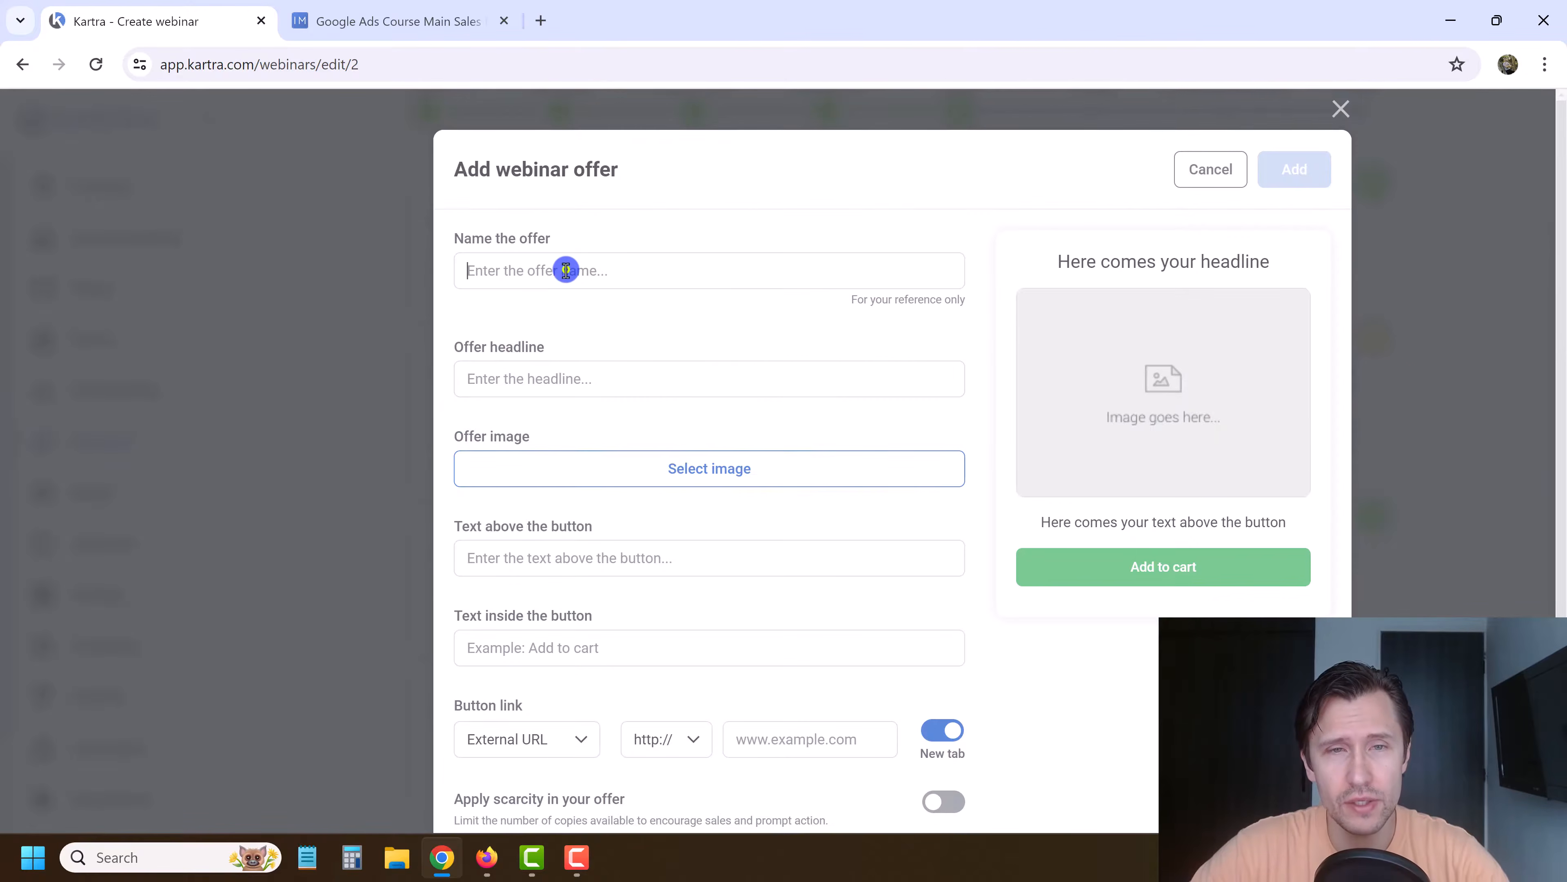
click(566, 272)
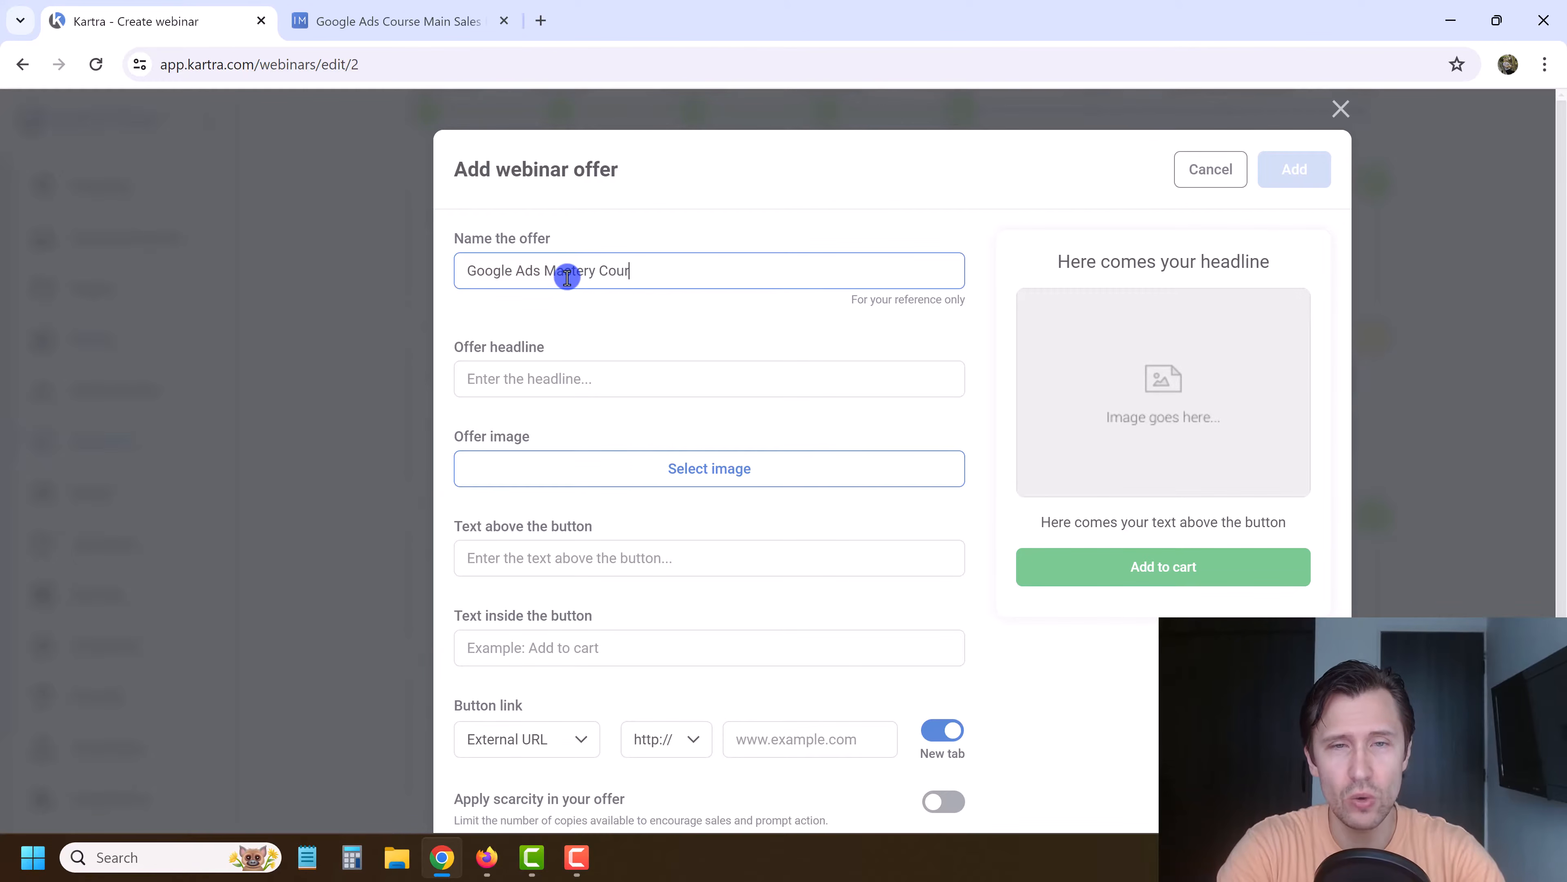
triple_click(503, 276)
key(ctrl+c)
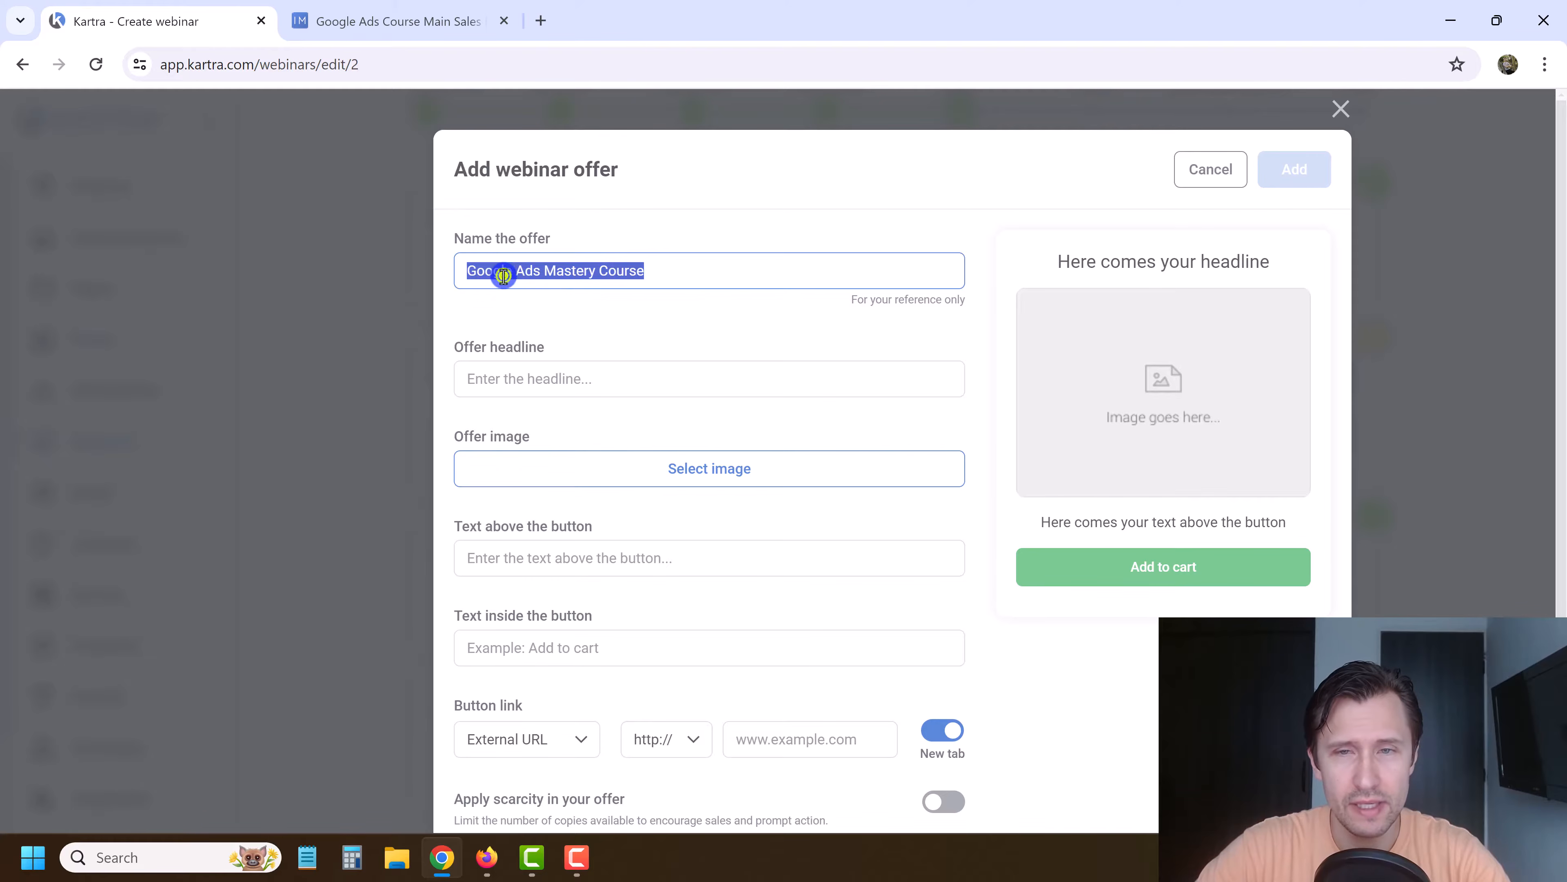
click(553, 364)
key(ctrl+v)
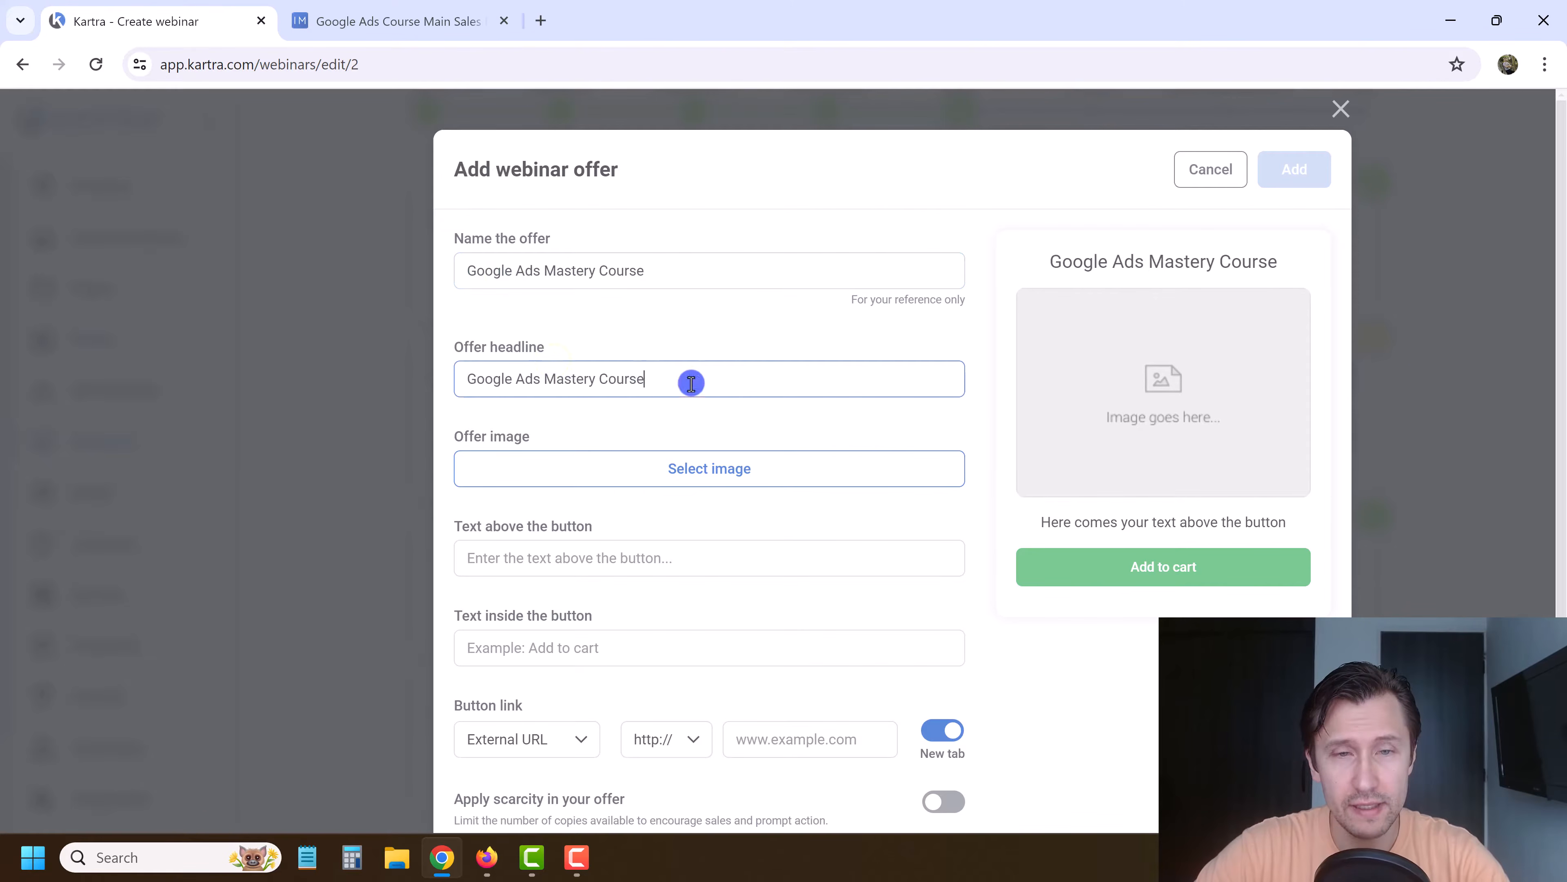
Step: Set the offer image to the picture of a person using a MacBook Pro from the image library
click(728, 467)
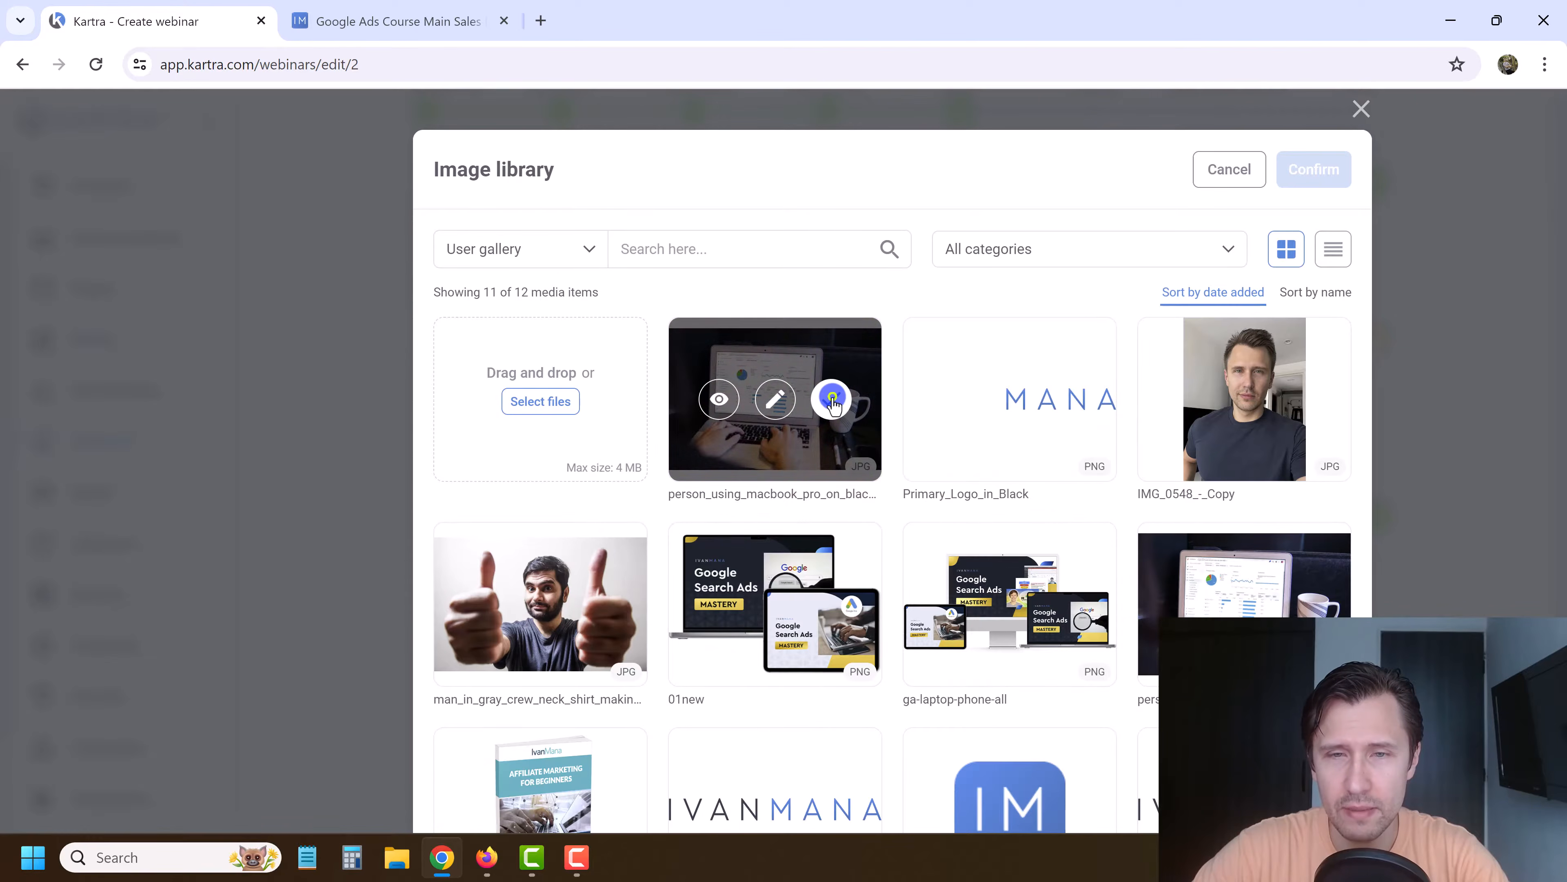
click(832, 398)
click(1313, 162)
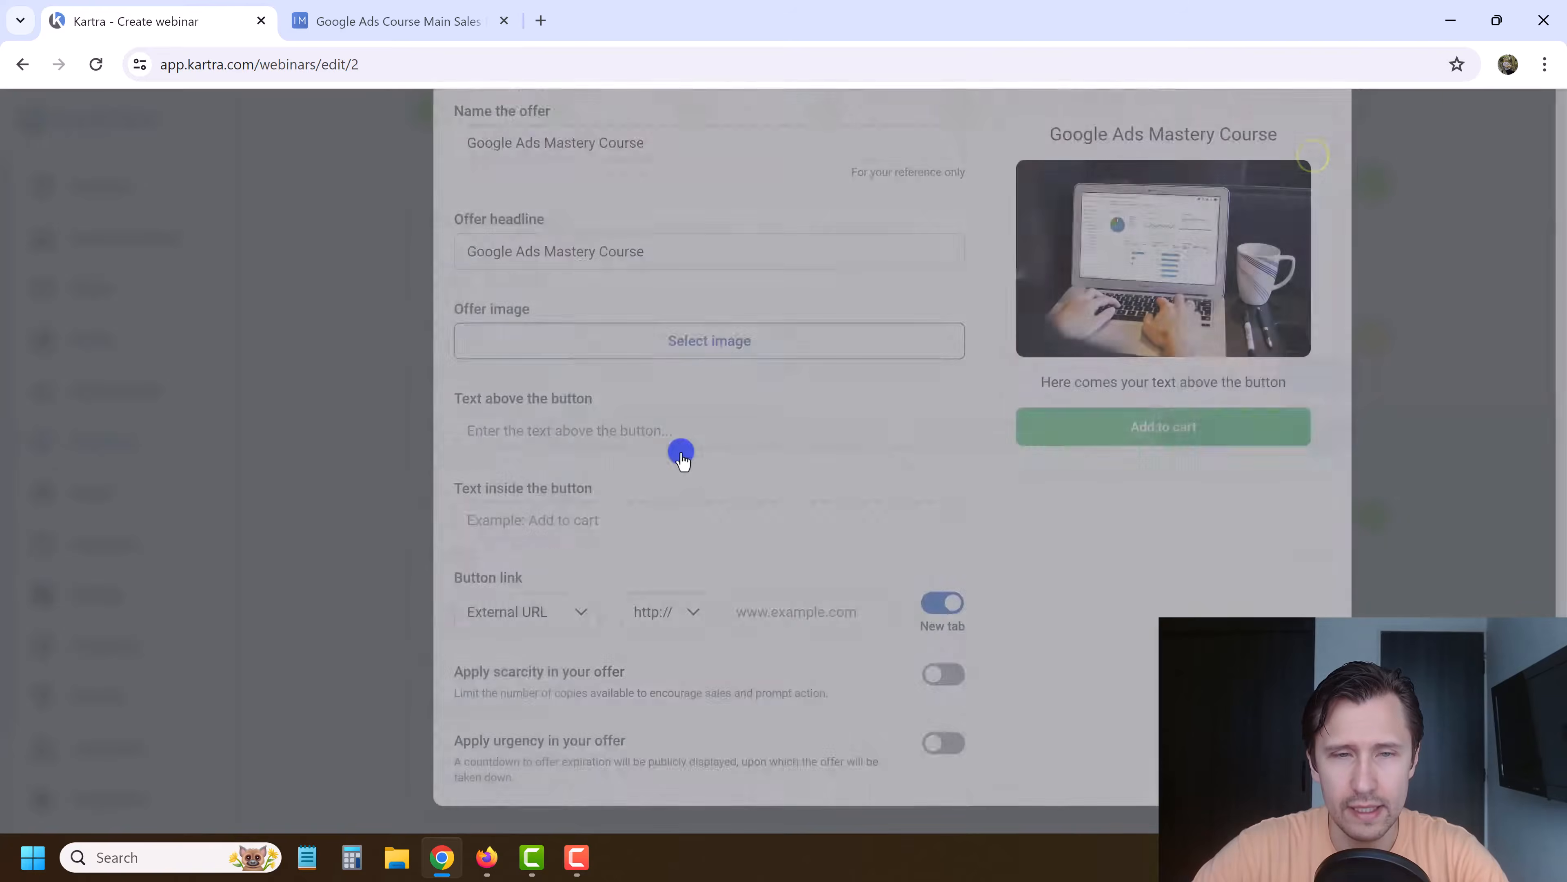
Step: Set the text above the offer button to "Learn everything you need about Google Ads" and the button text to "Get started"
scroll(548, 454, down, 1)
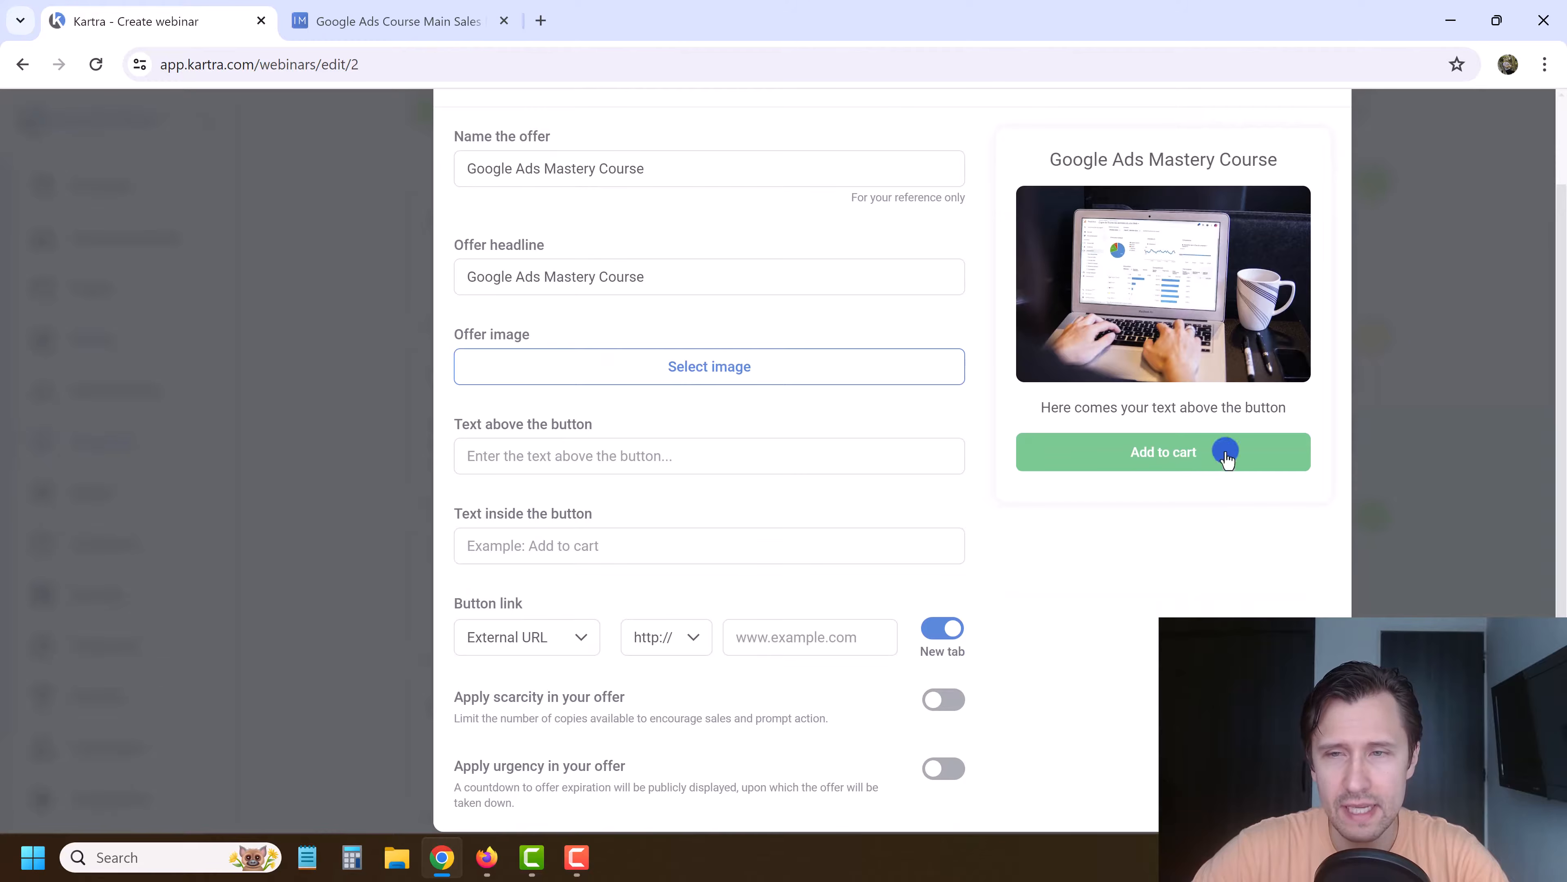
click(553, 449)
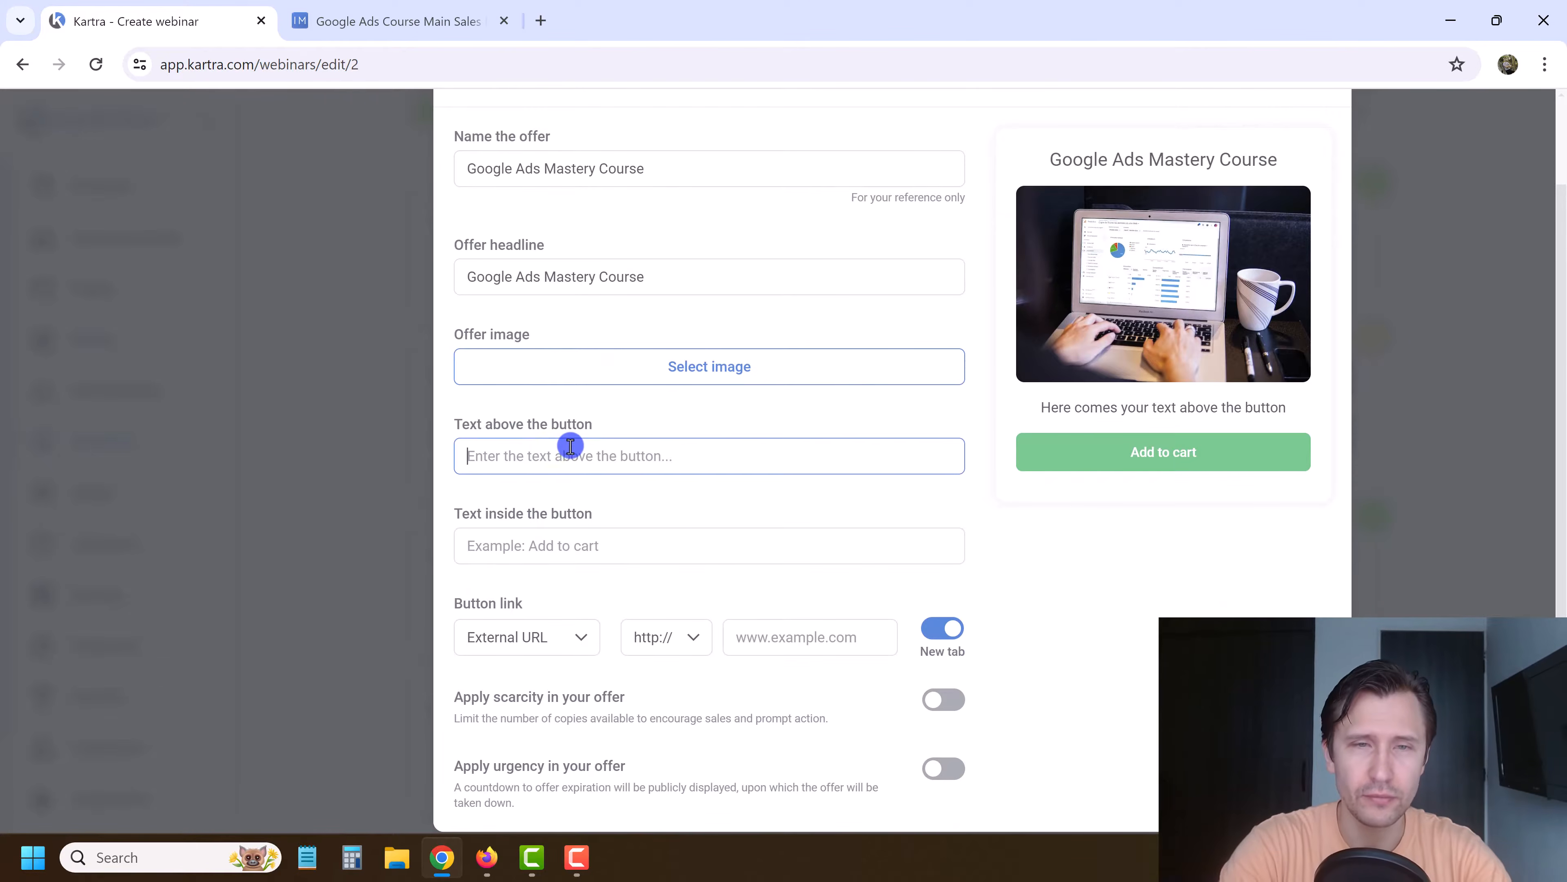
text(Learn)
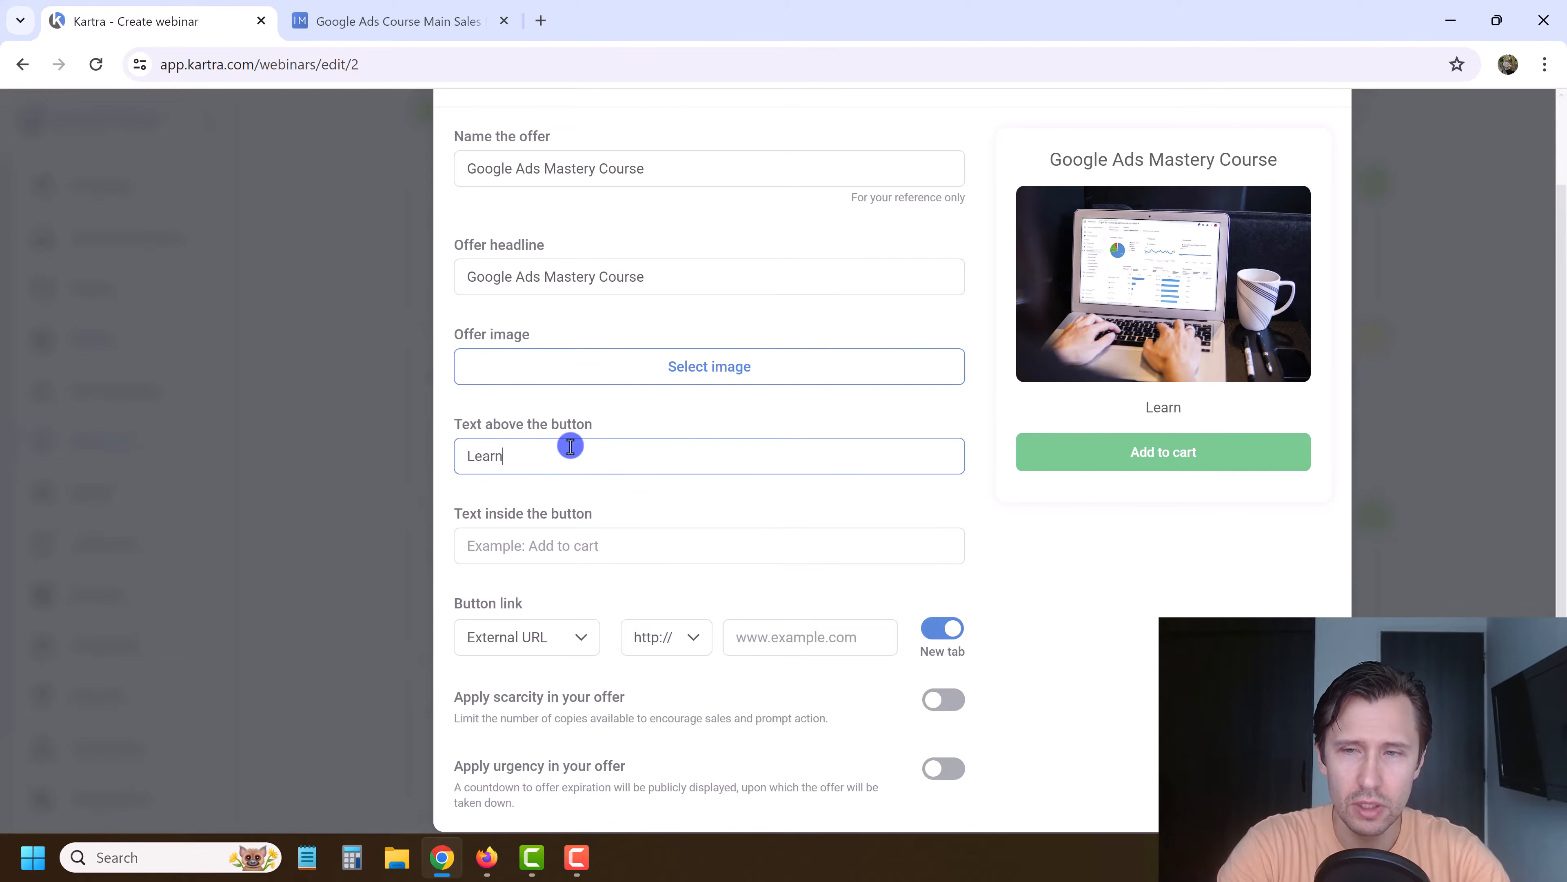
text( everything you ne)
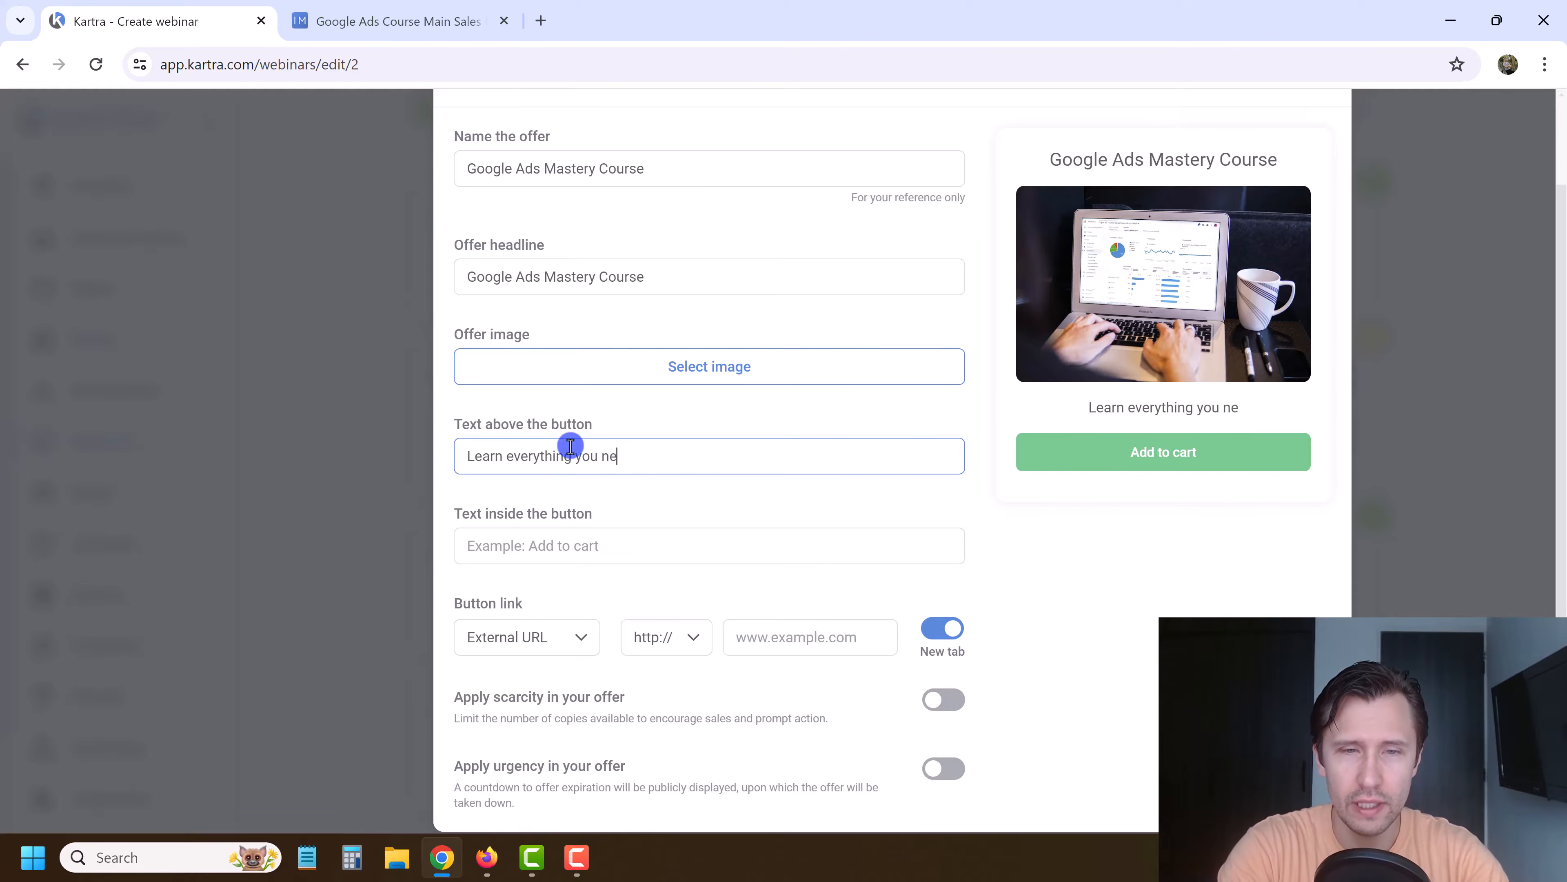
text(ed about Google Ads)
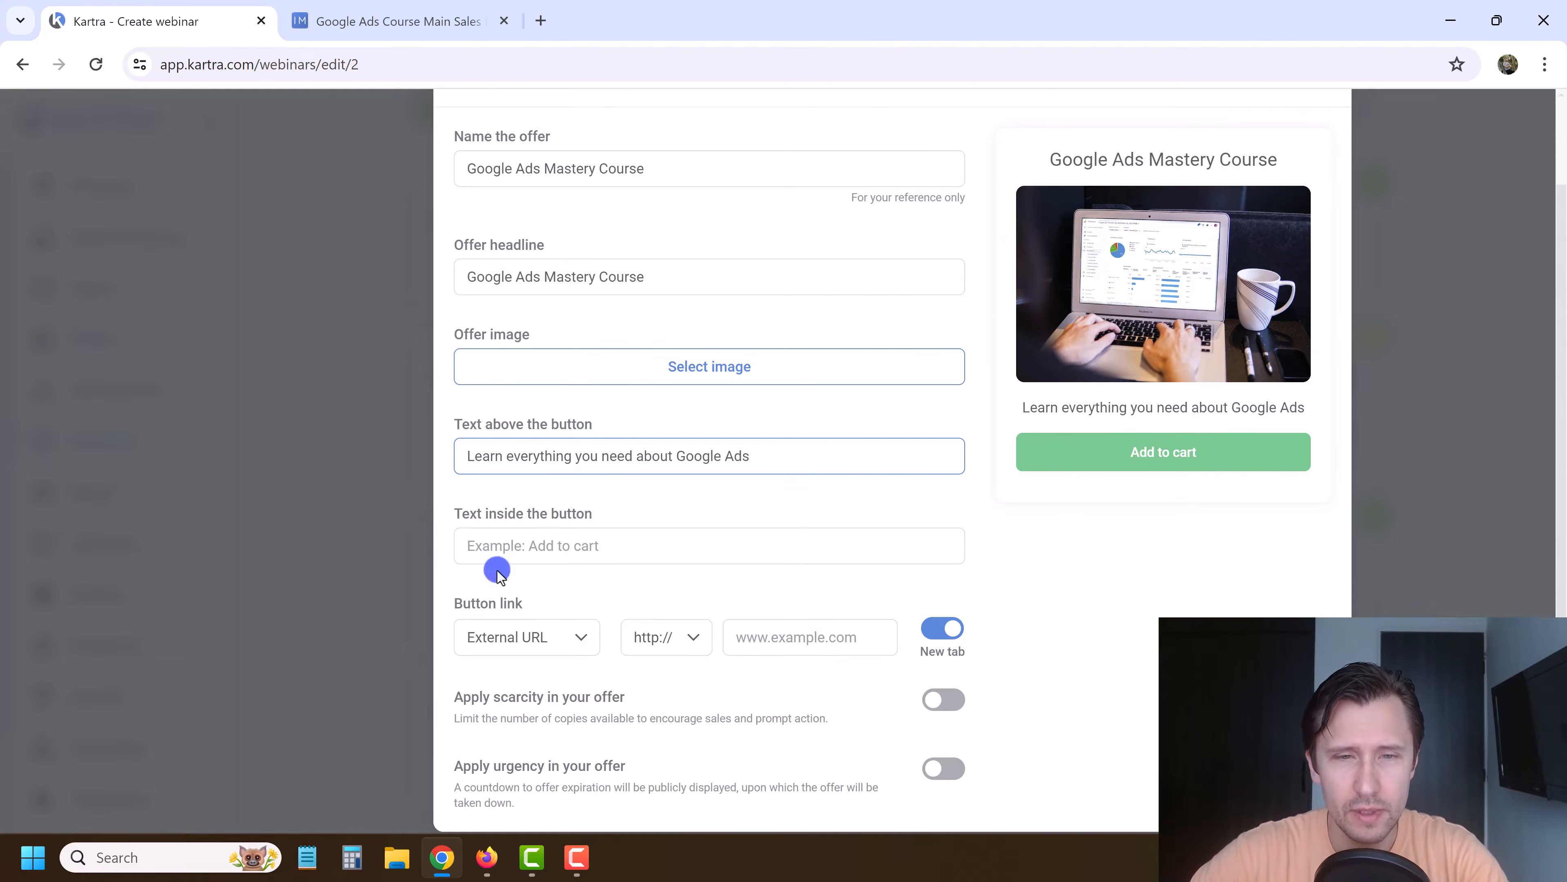
click(574, 554)
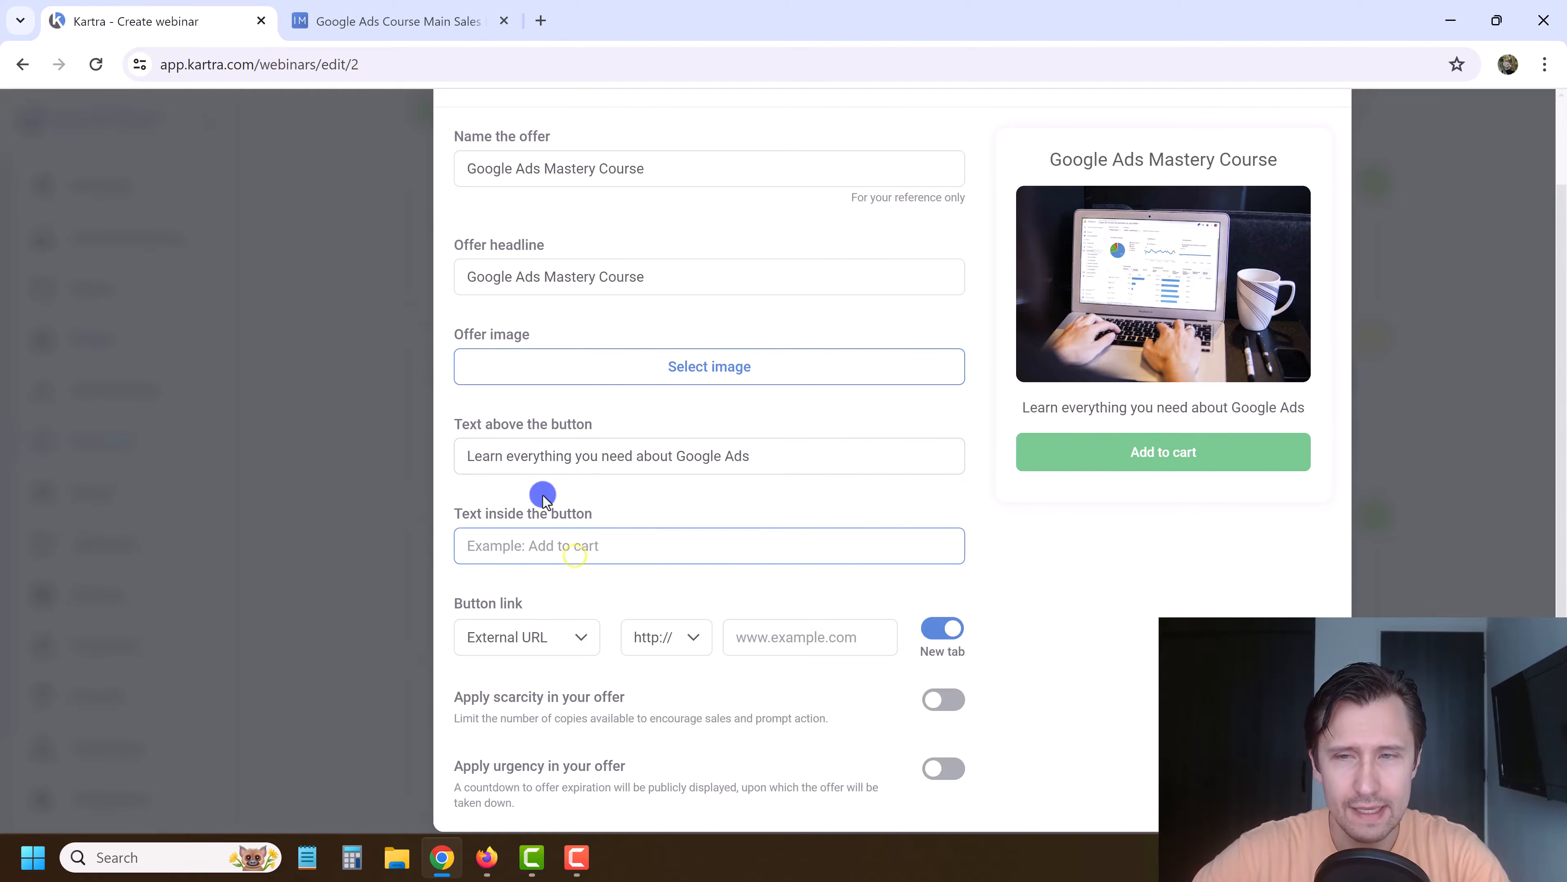
text(Get started)
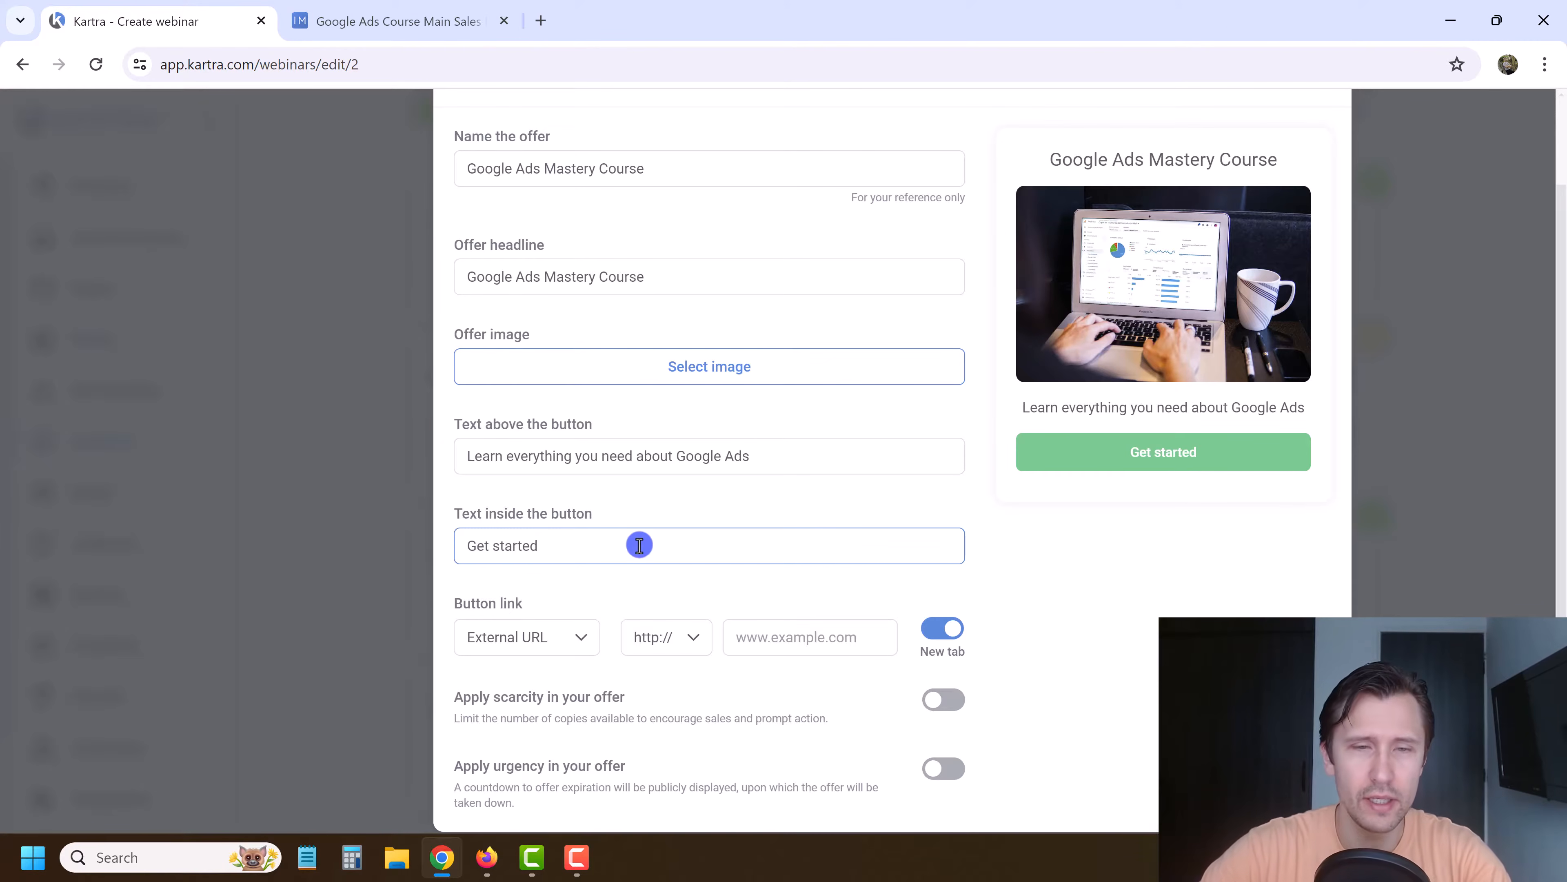
Step: Link the offer button to the Kartra page "Google Ads Course Main Sales Page" on the Affiliate Marketing site
scroll(639, 544, down, 1)
click(522, 606)
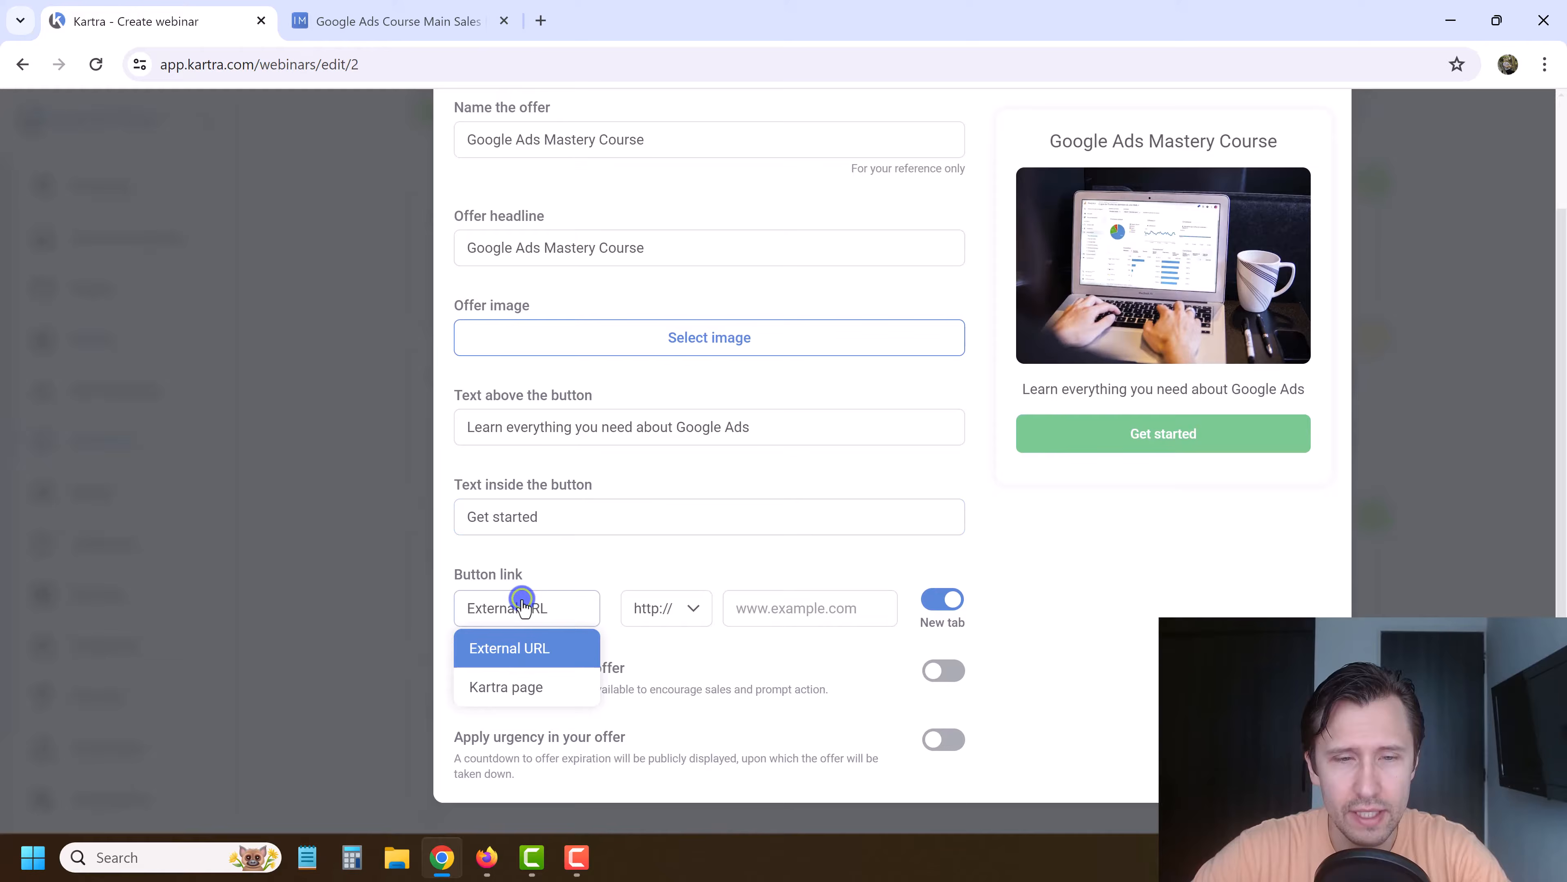
click(535, 689)
click(675, 611)
click(630, 724)
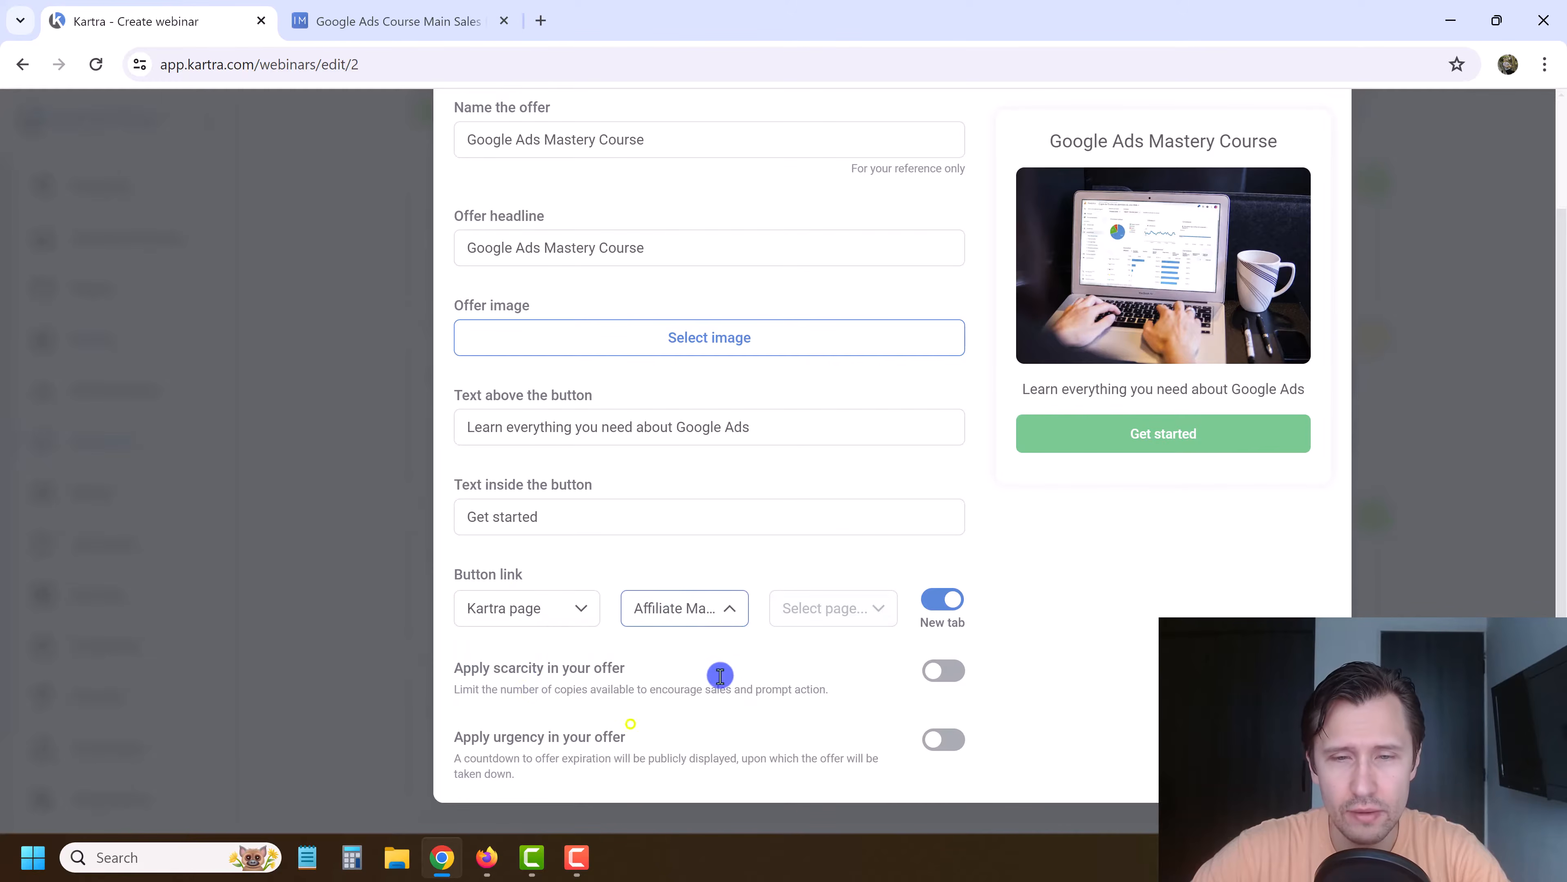
click(833, 608)
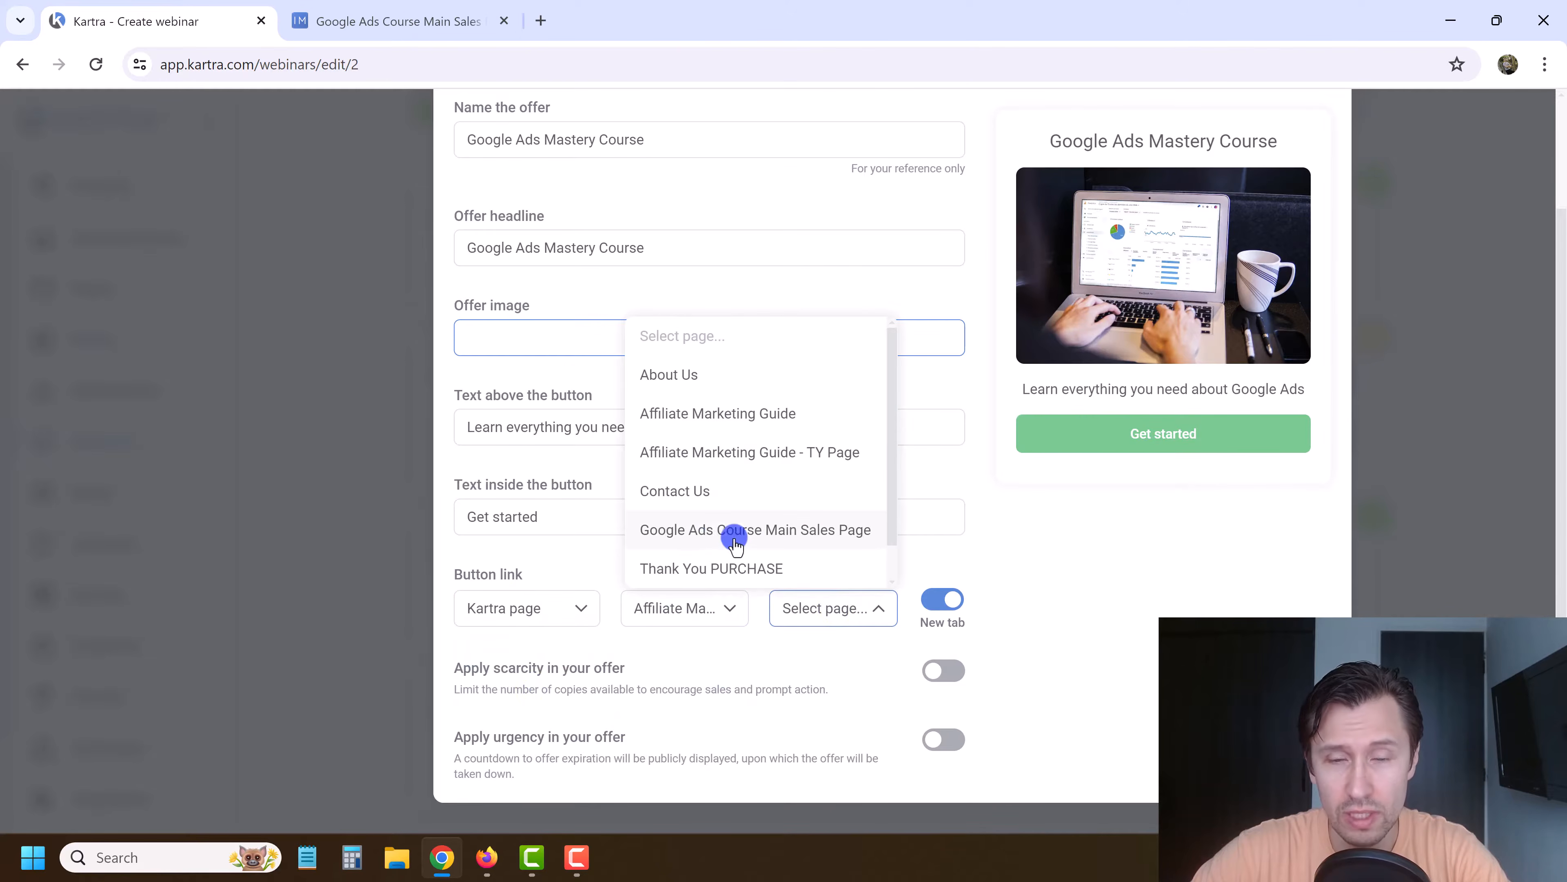
click(714, 539)
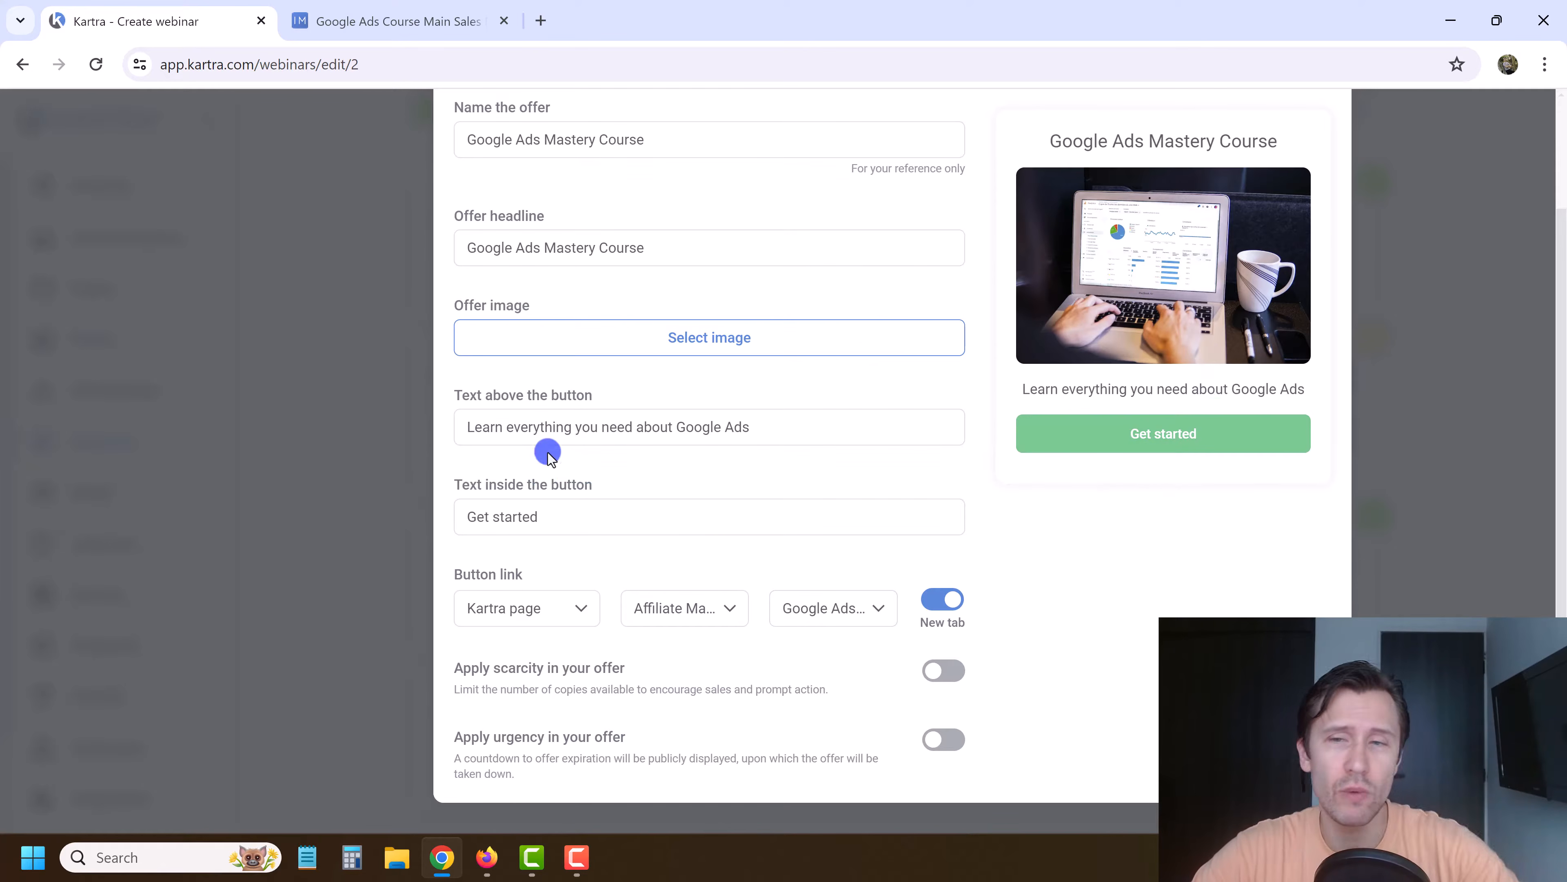
Step: Apply scarcity to the offer with a limit of 10 units
click(931, 668)
scroll(821, 691, down, 1)
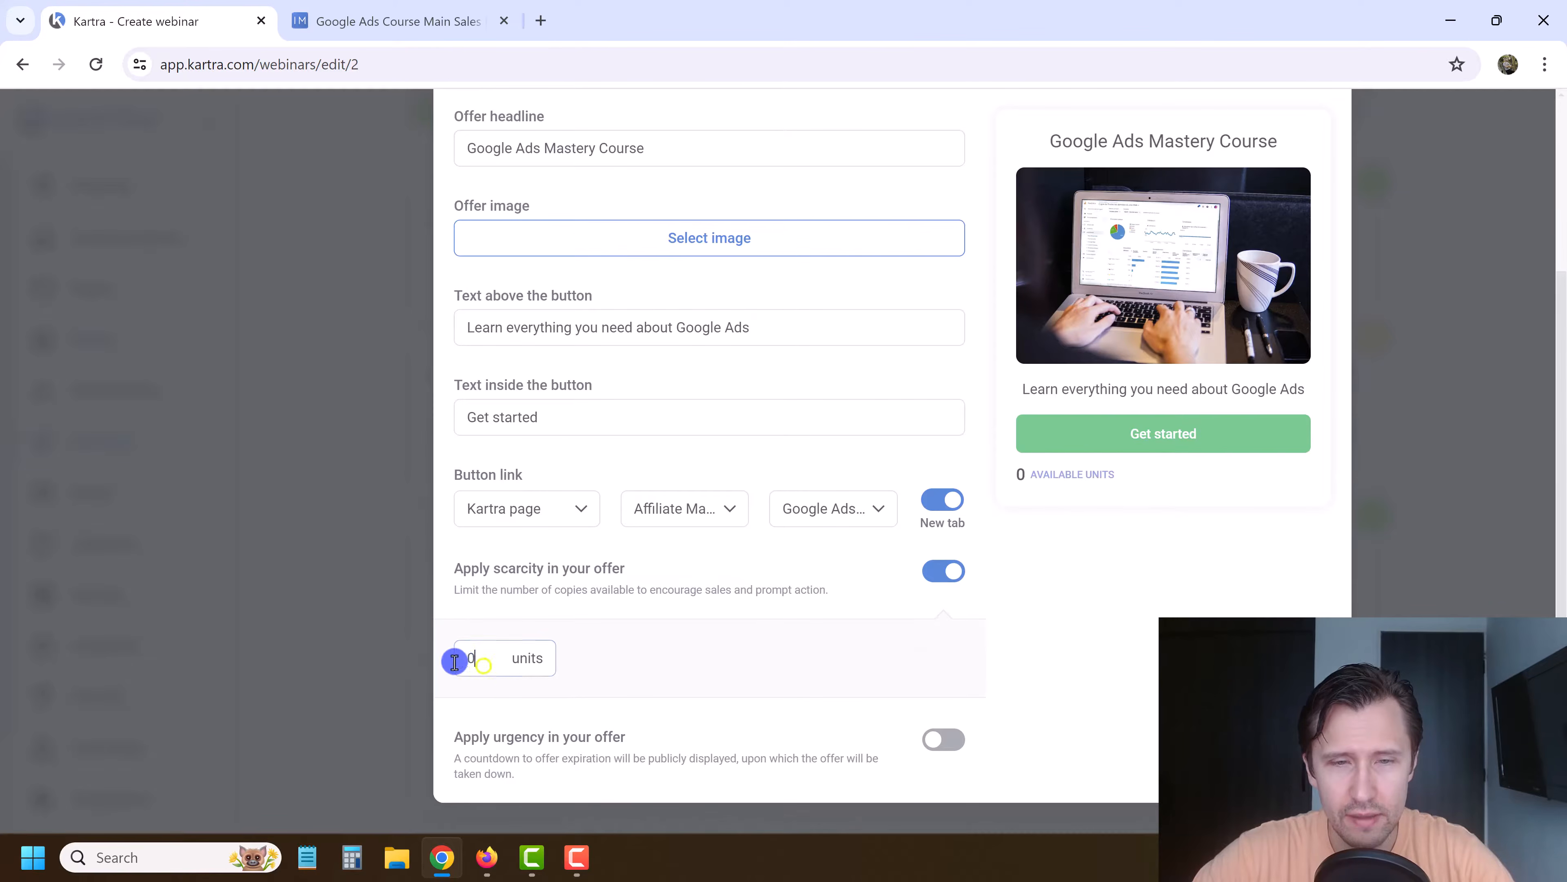
double_click(475, 658)
text(10)
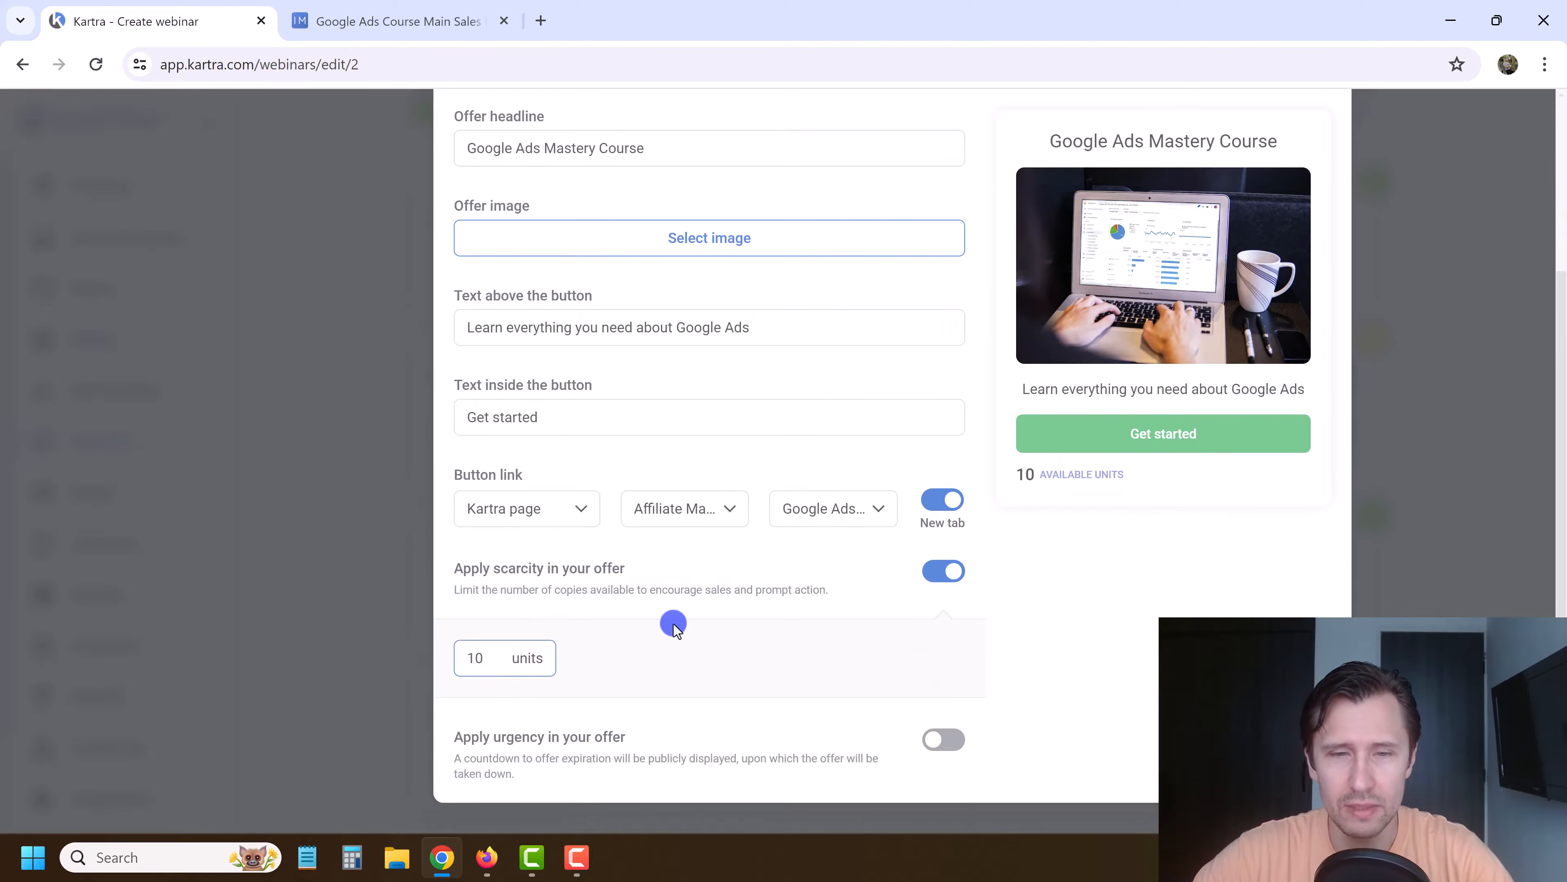
Step: Remove scarcity from the offer and apply urgency with a countdown of 5 hours
click(939, 571)
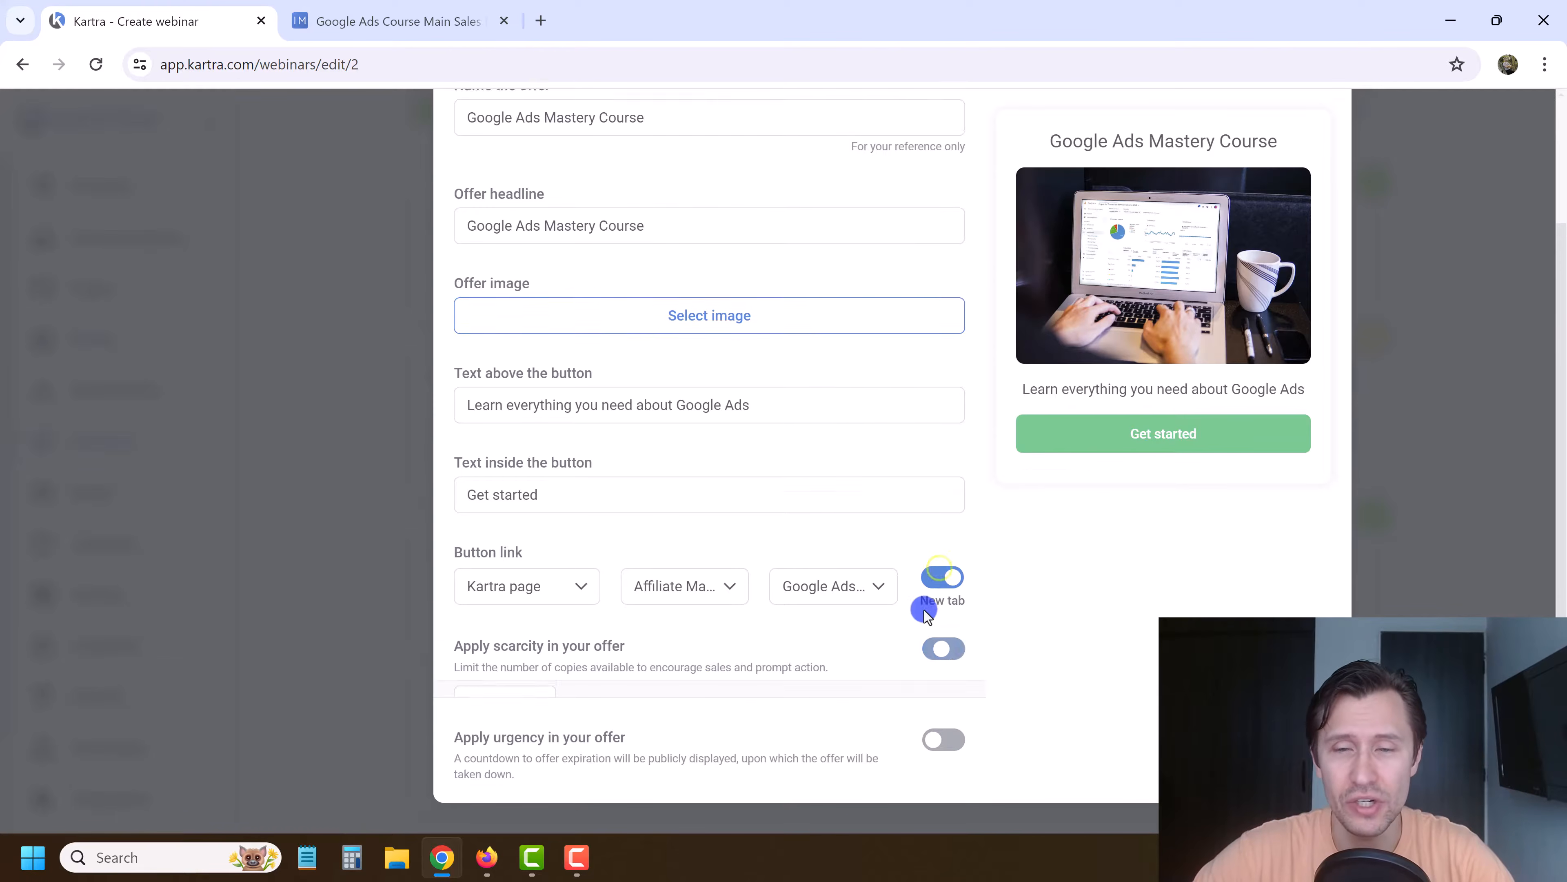
click(943, 739)
scroll(585, 741, down, 1)
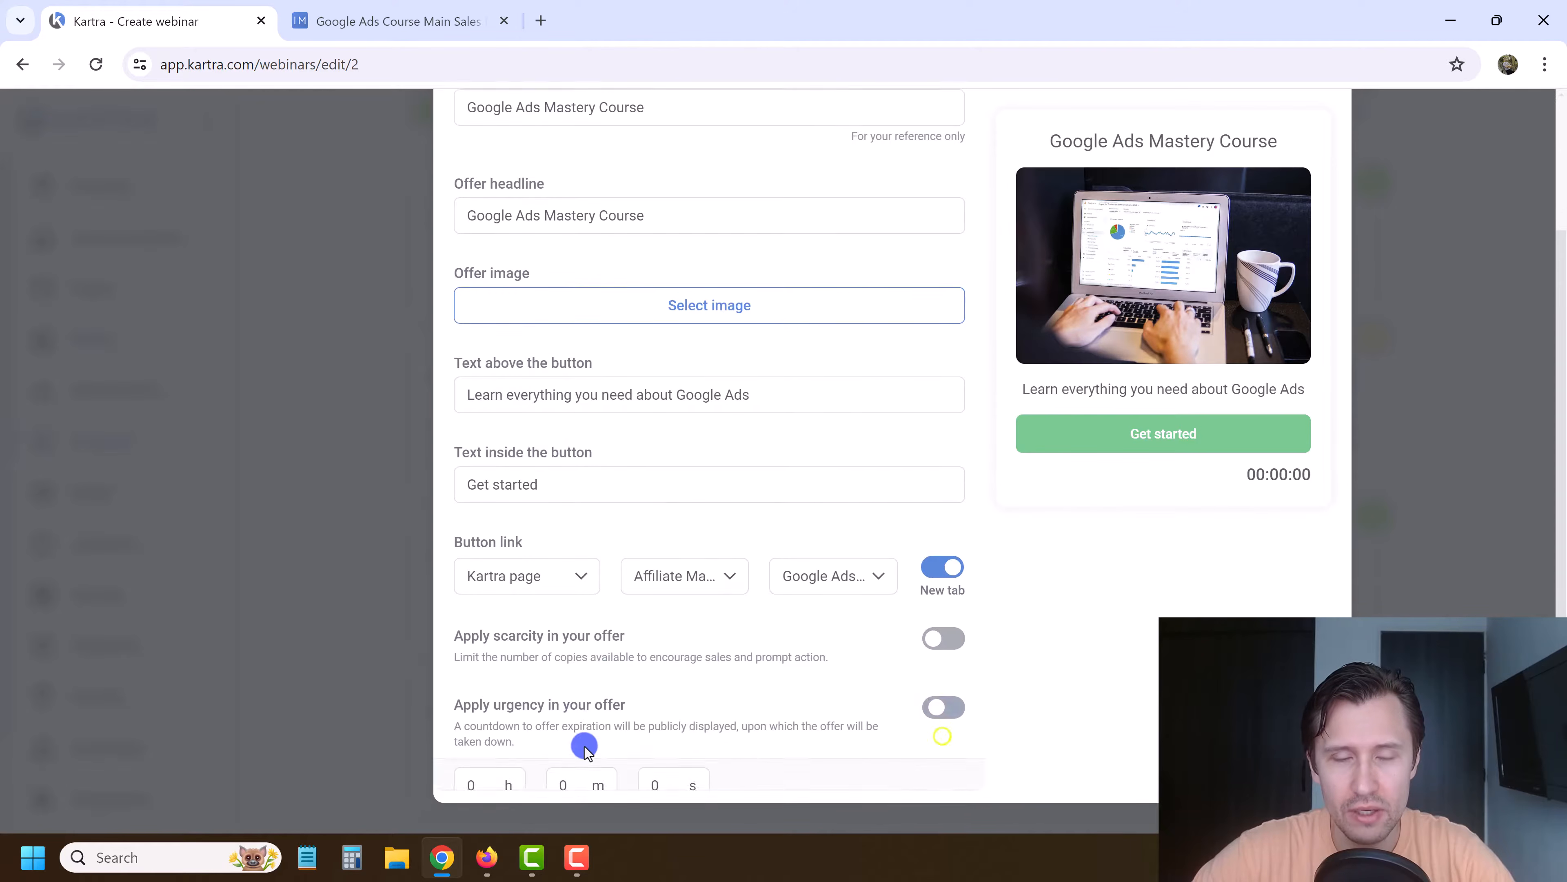
scroll(648, 390, up, 3)
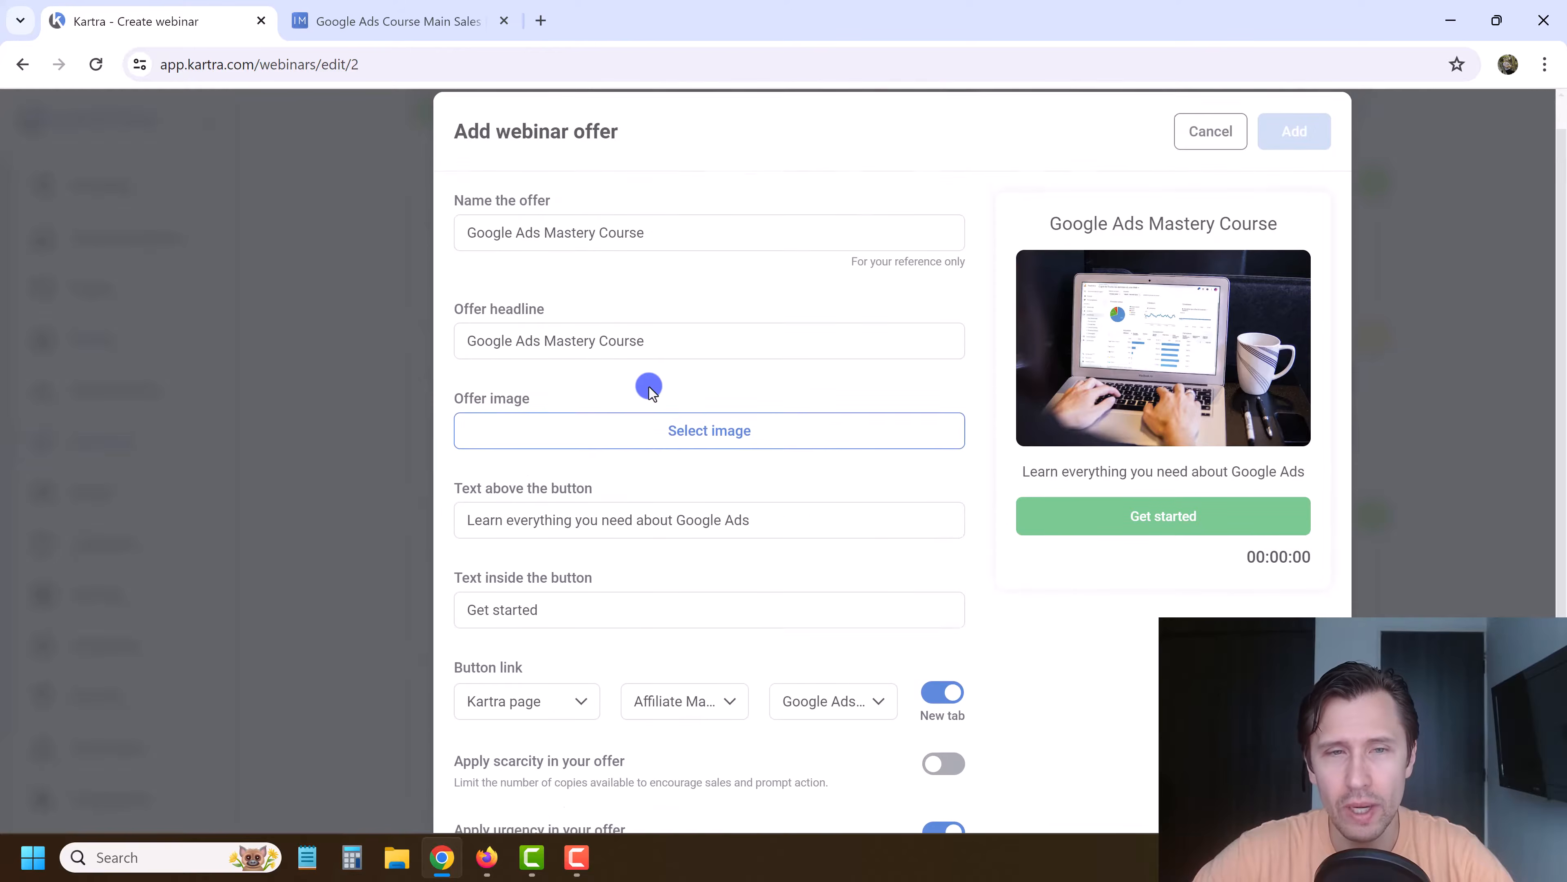
scroll(647, 394, down, 3)
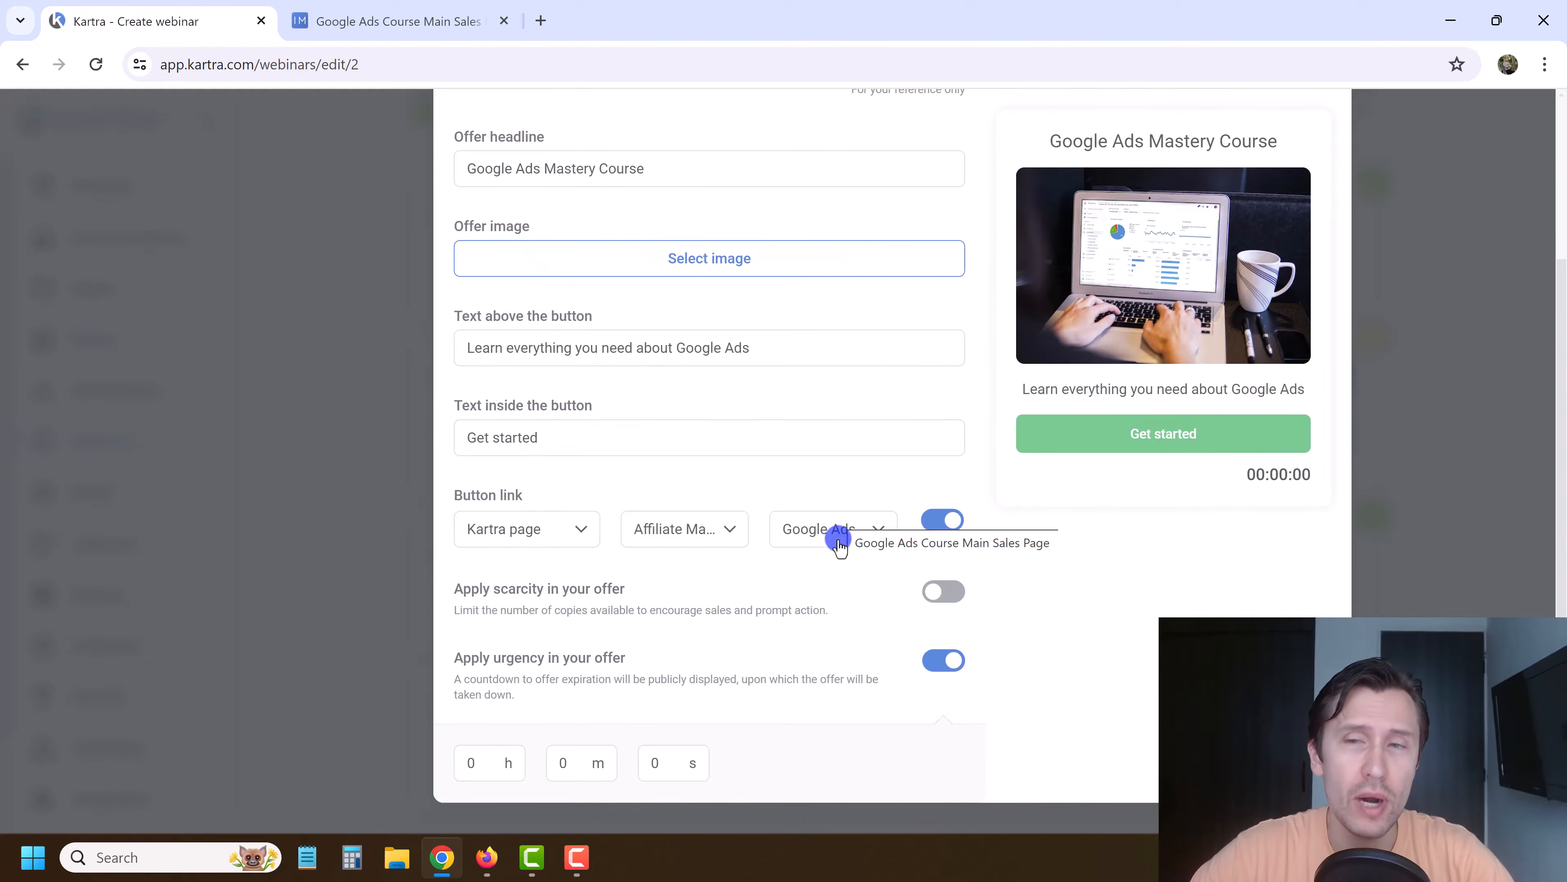
click(493, 771)
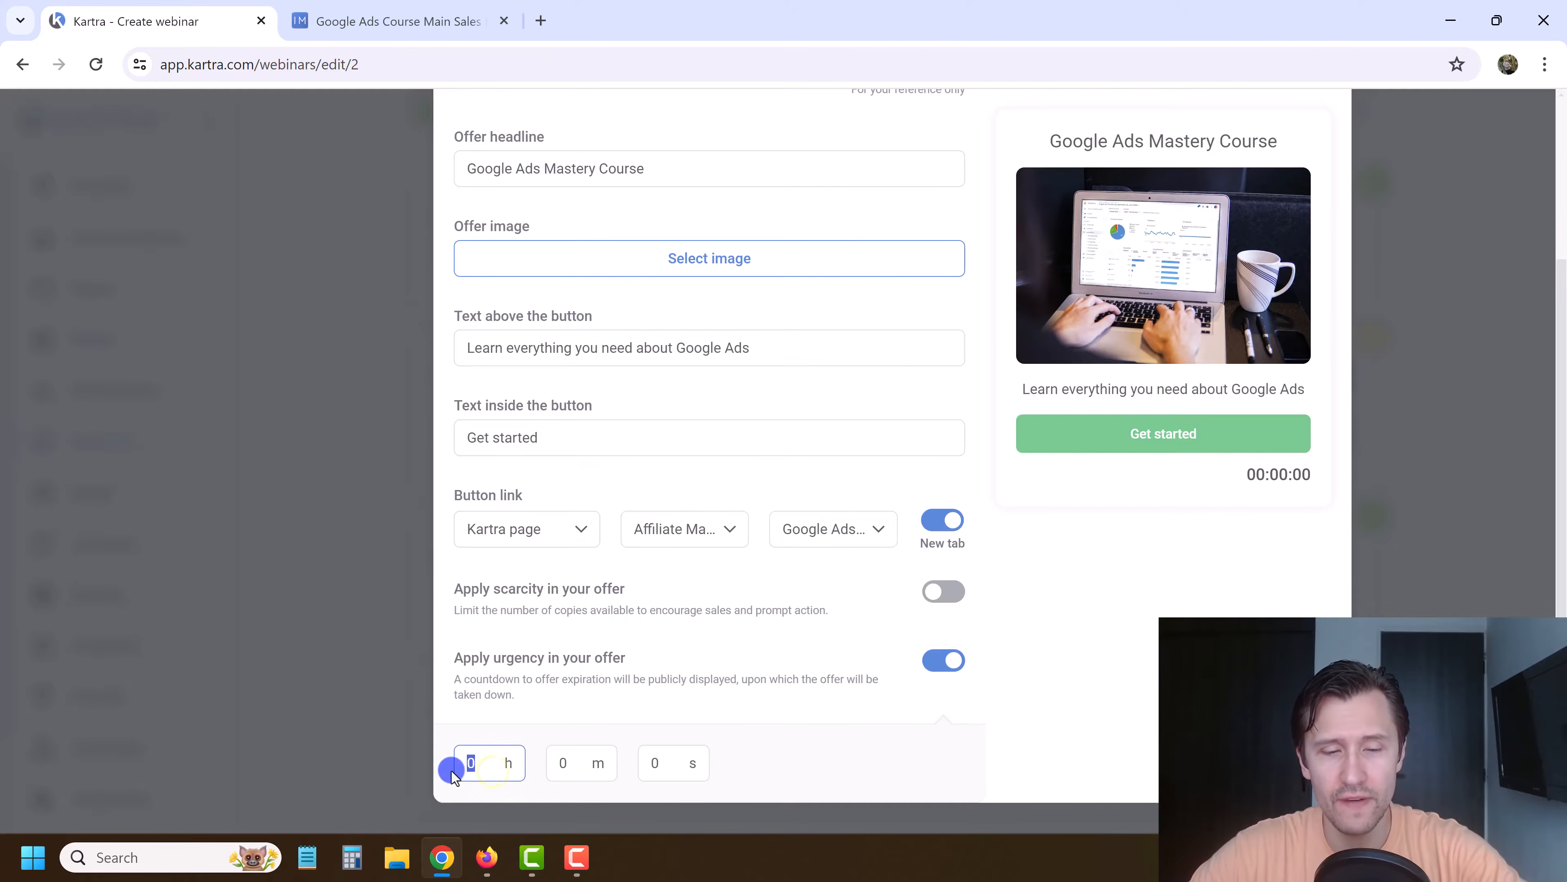
click(1095, 676)
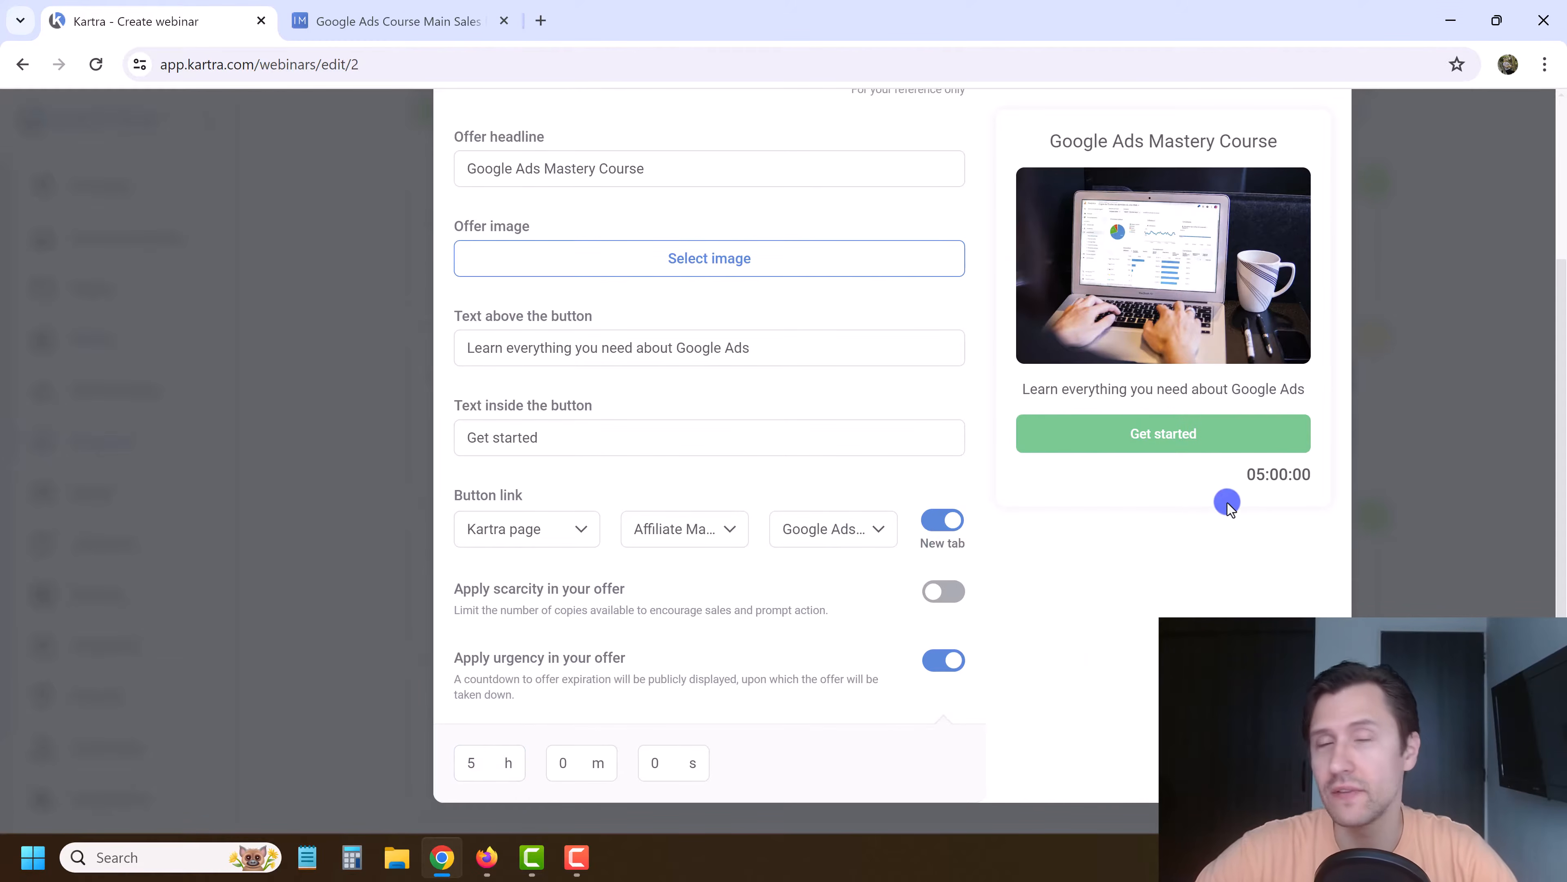
Step: Set the offer's button text to "Get Your Discount Now!" and add the offer to the webinar
scroll(545, 525, up, 2)
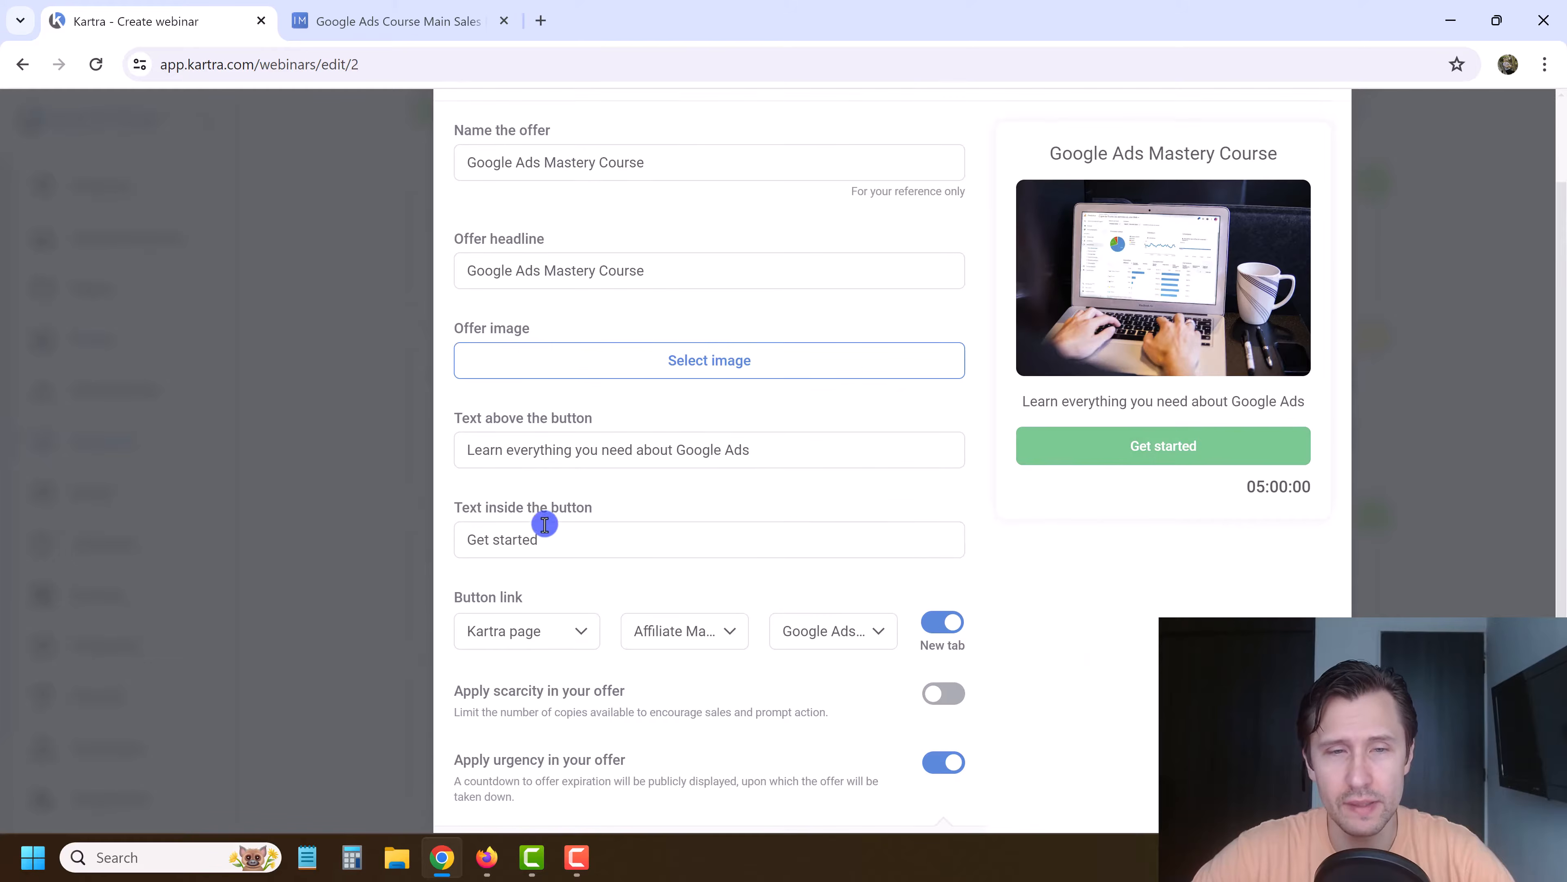
drag(548, 553, 494, 553)
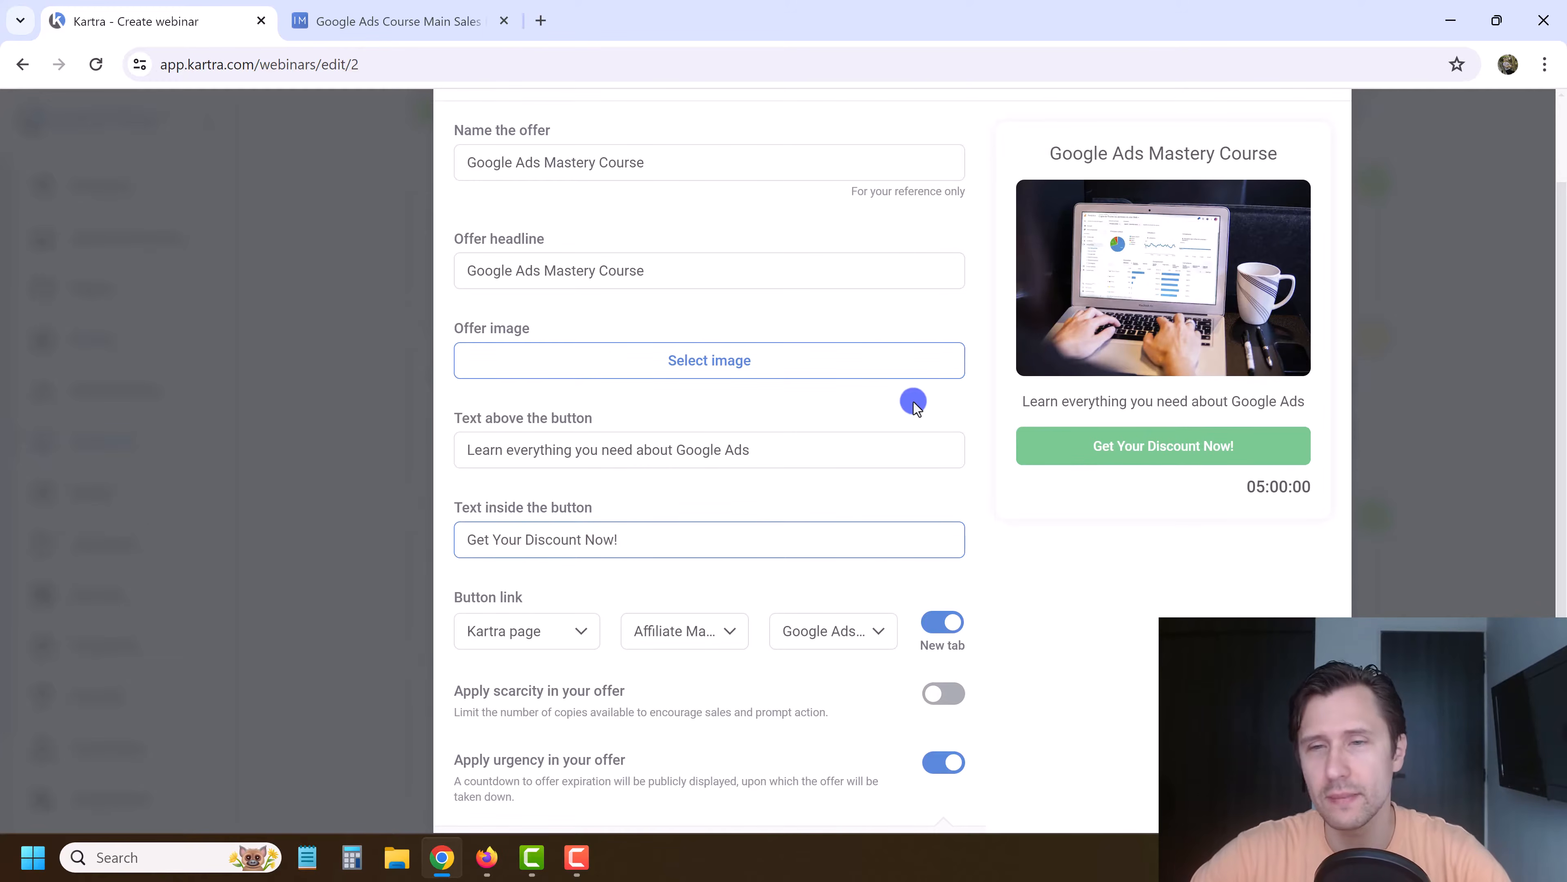
scroll(913, 399, up, 2)
click(1292, 165)
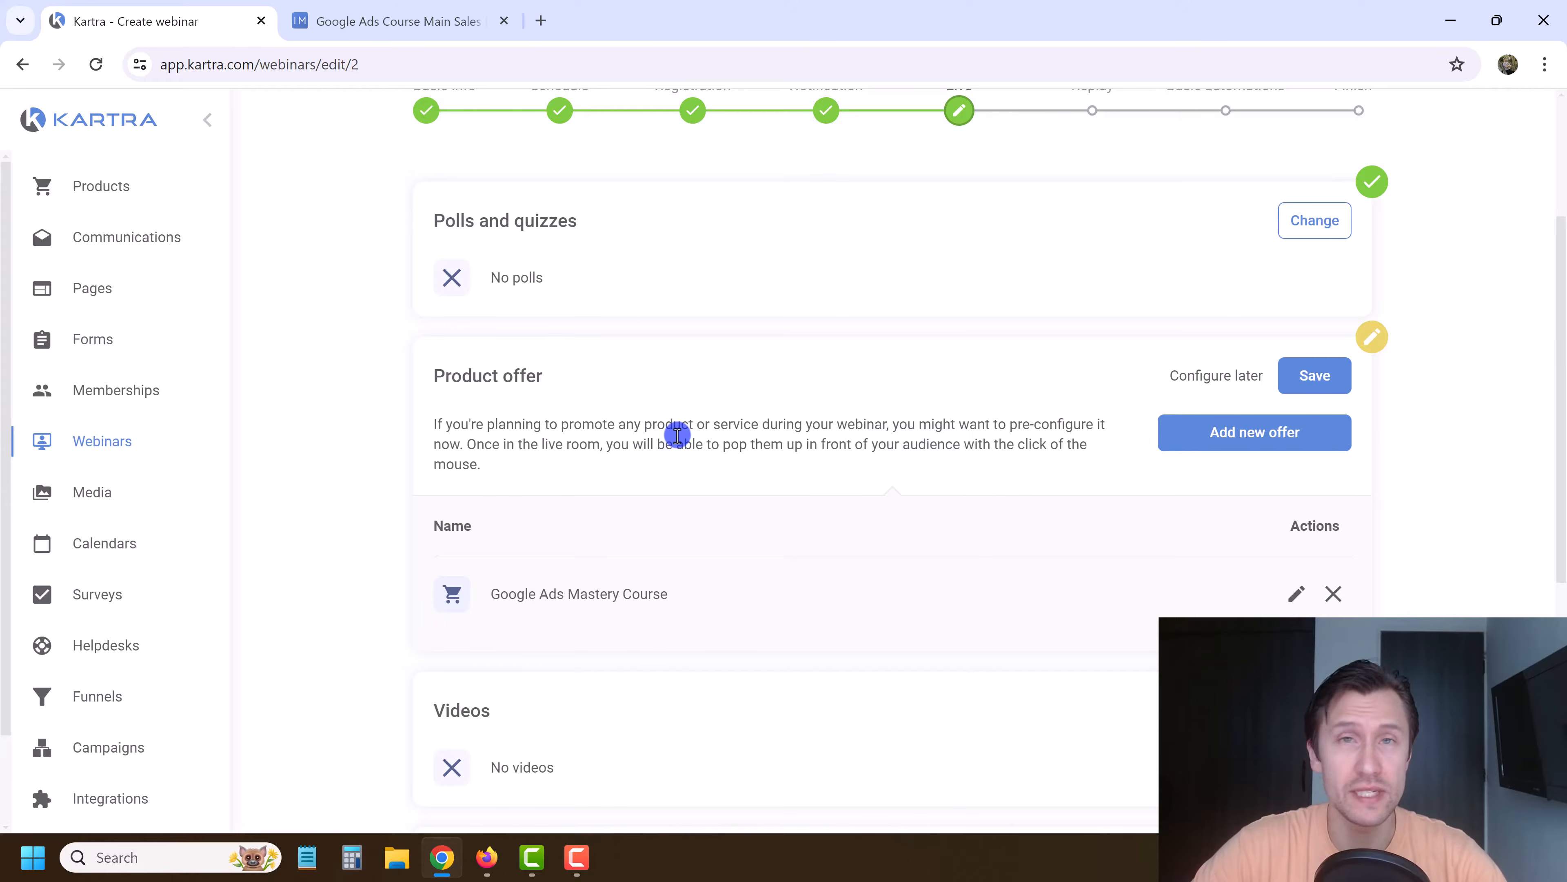
drag(577, 446, 1057, 444)
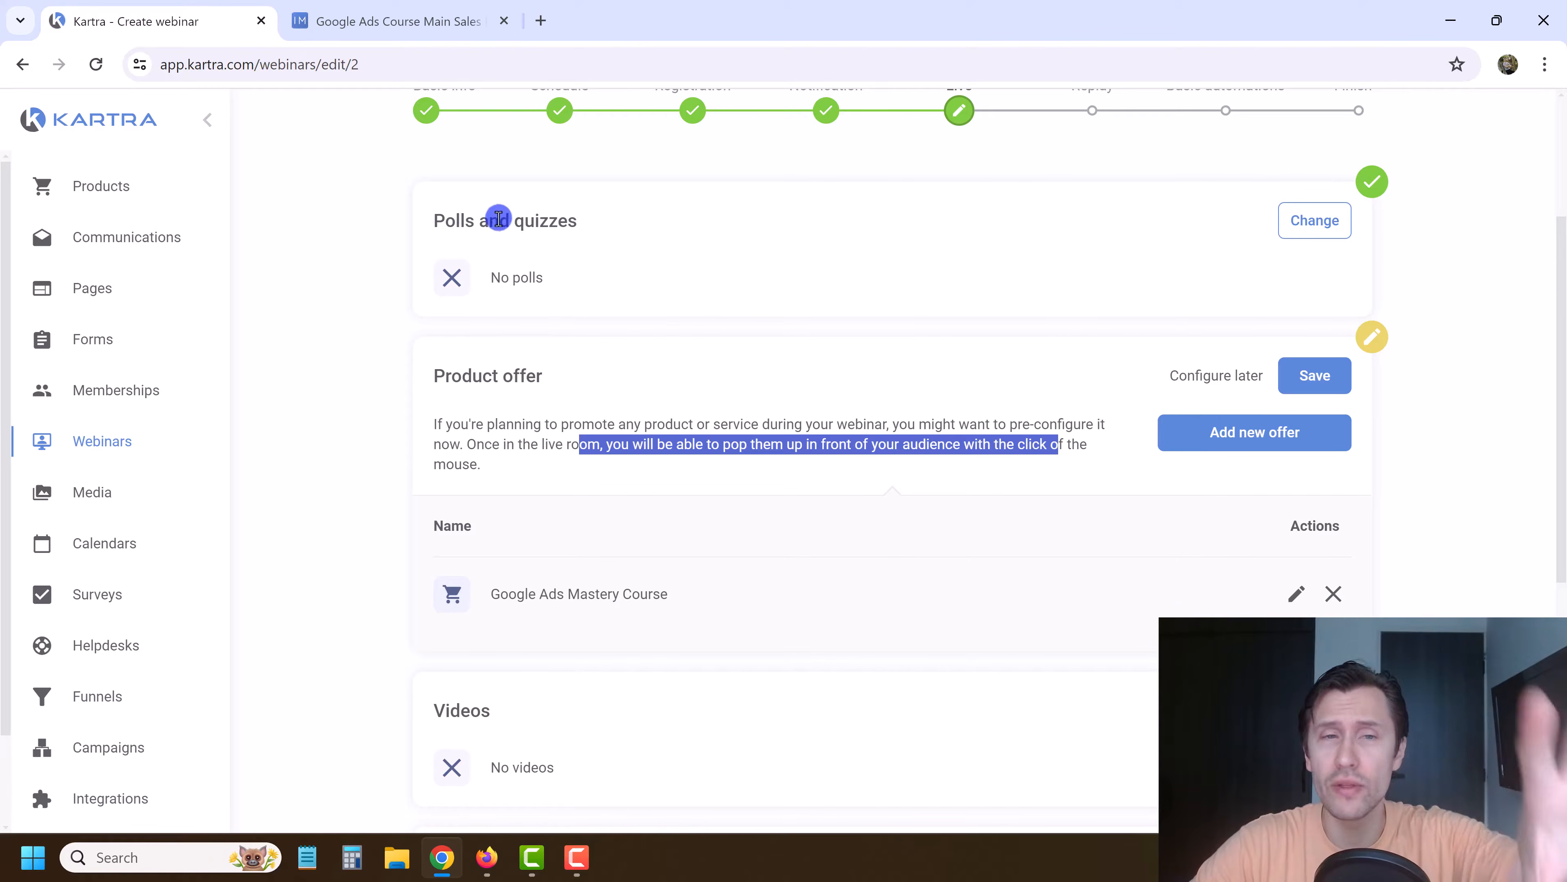
scroll(566, 315, down, 1)
scroll(566, 316, down, 5)
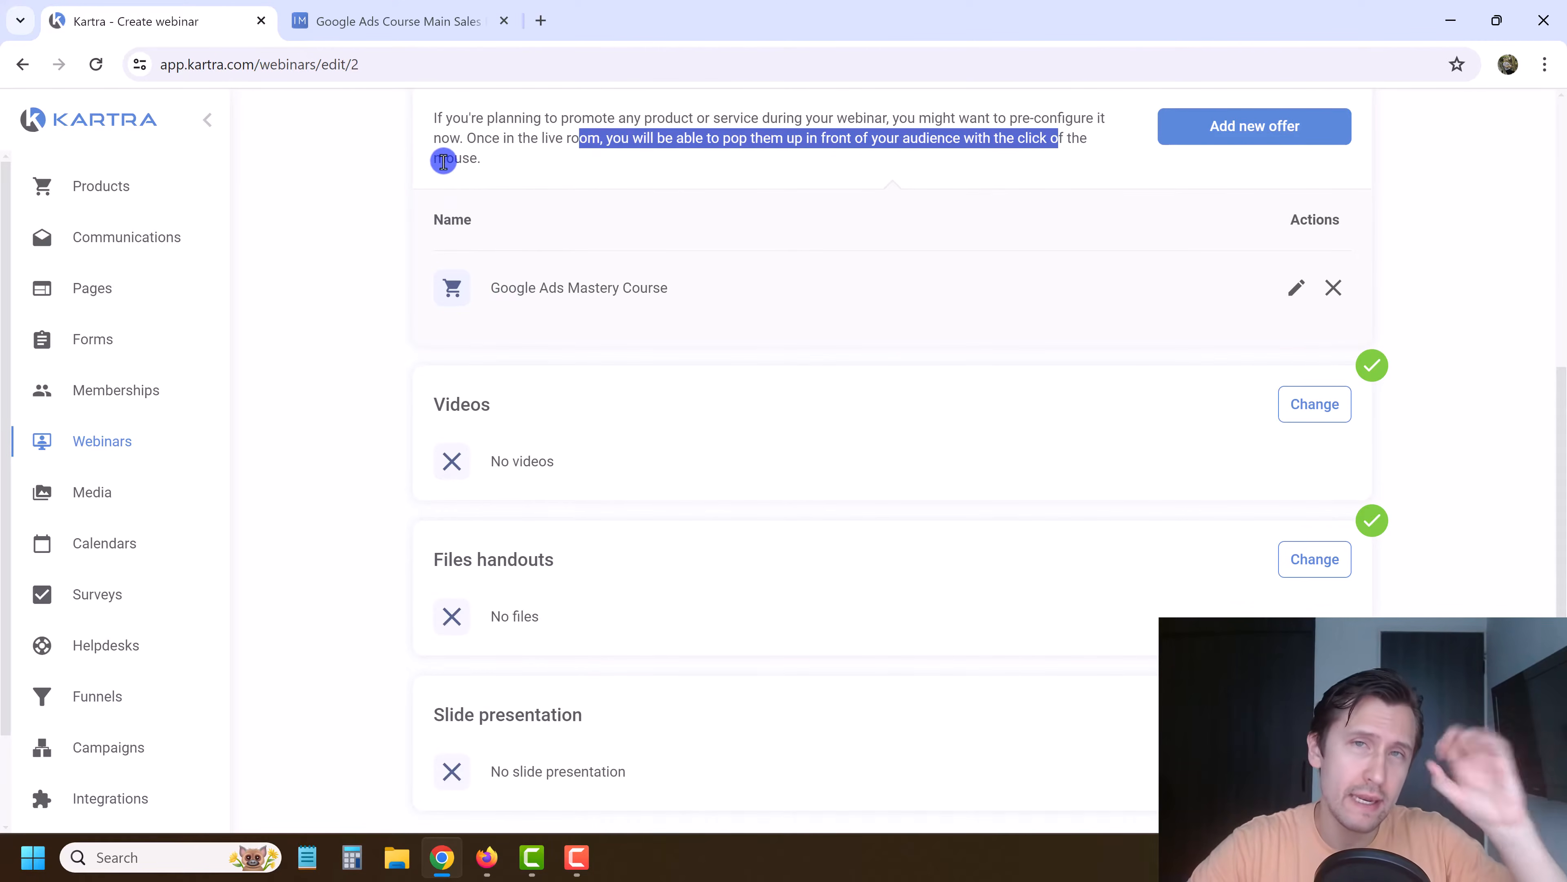
scroll(691, 325, up, 3)
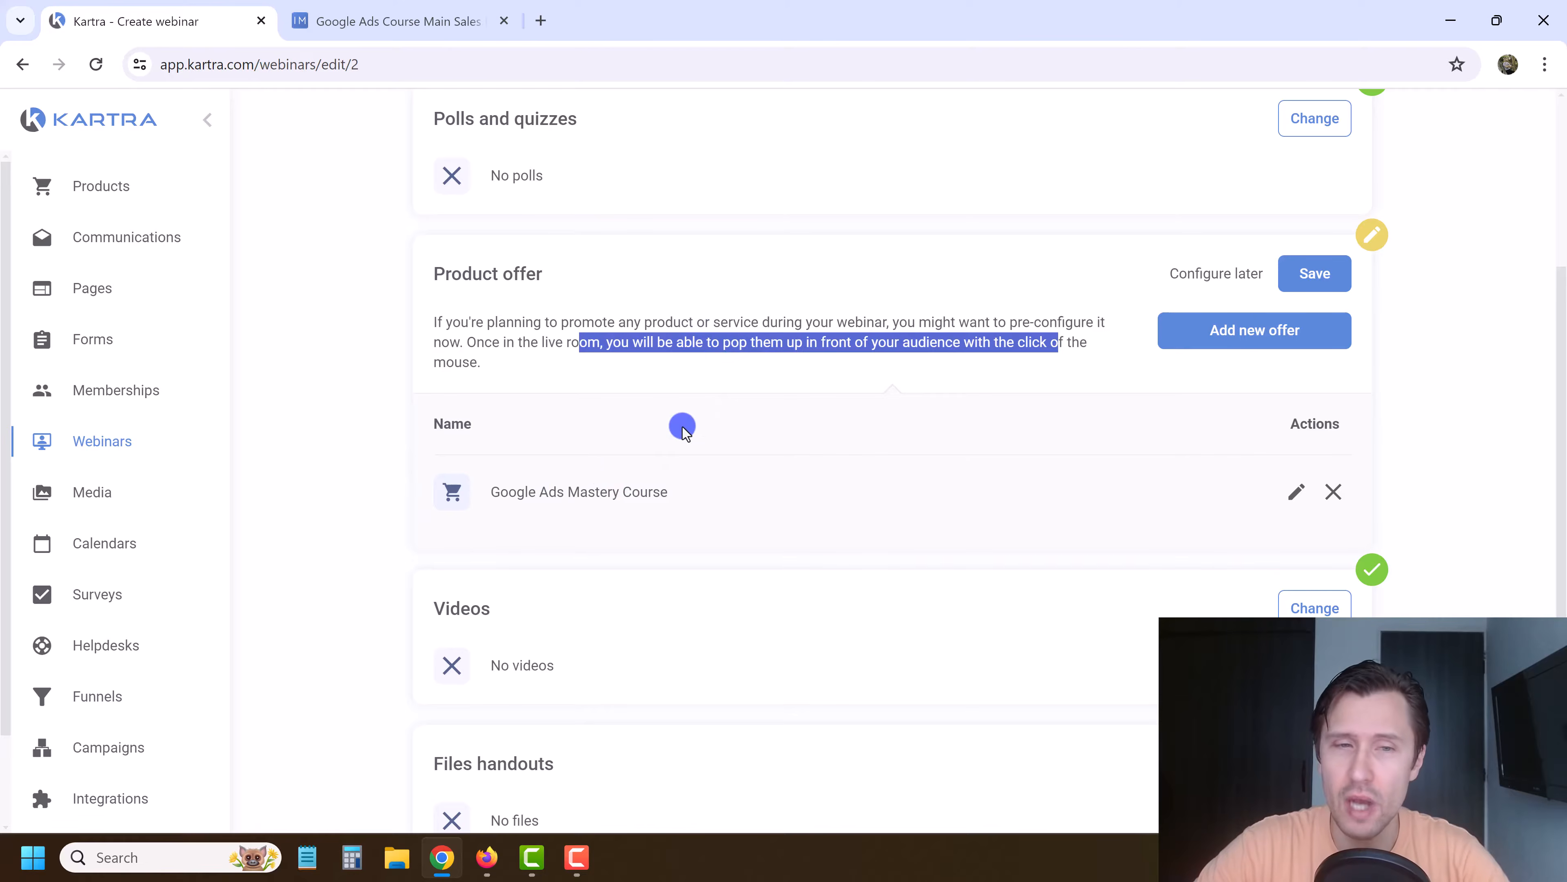
Step: Add the Kartra video "Marketing" from the video library to the webinar's video injections
scroll(682, 430, down, 3)
click(1313, 409)
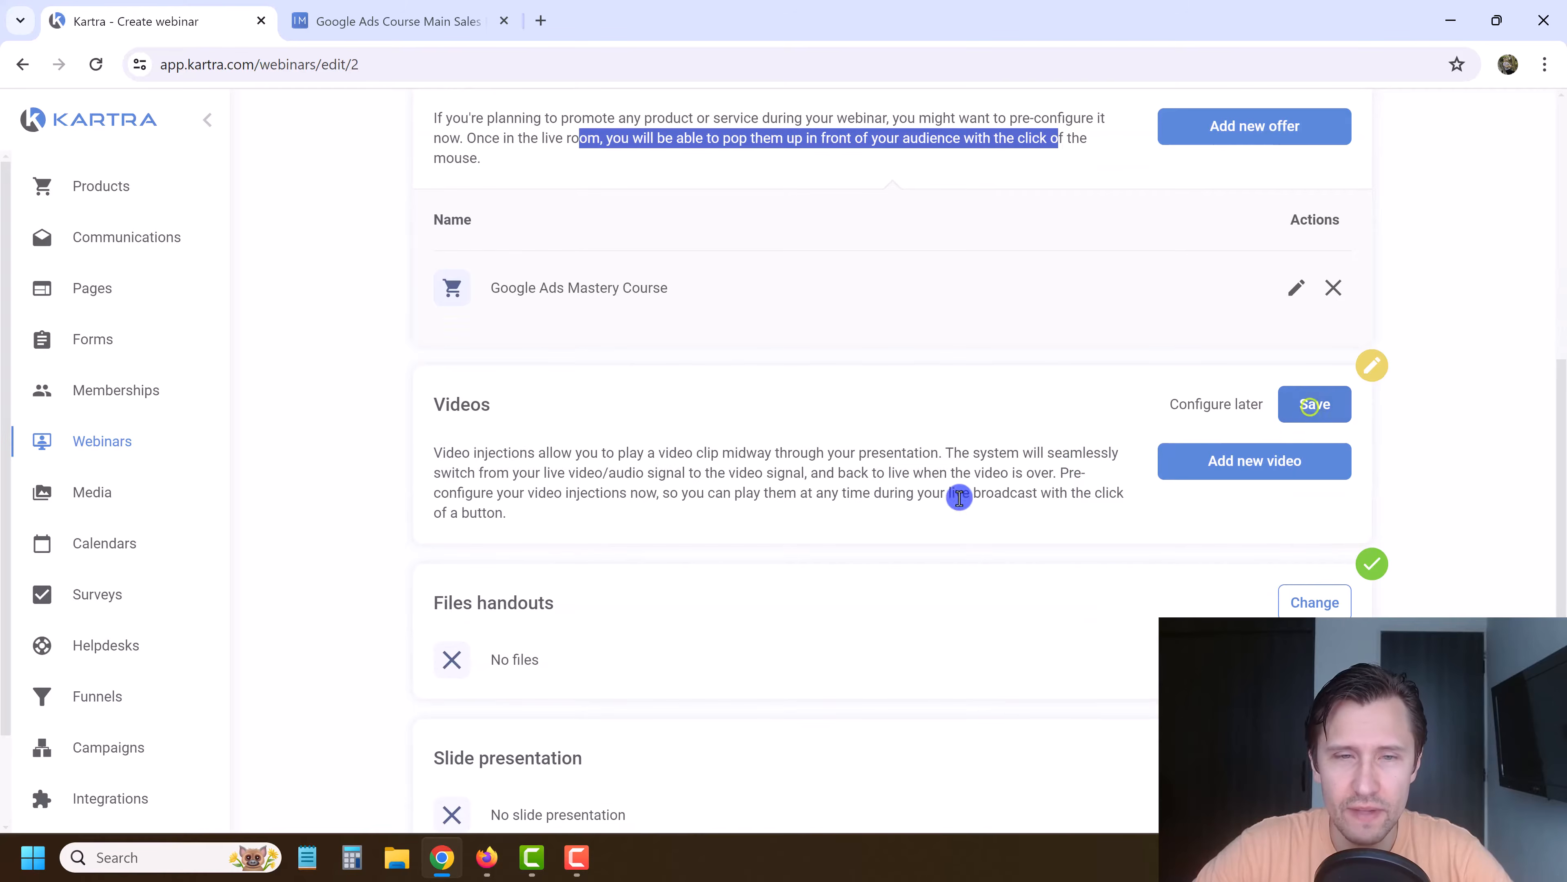
click(1217, 458)
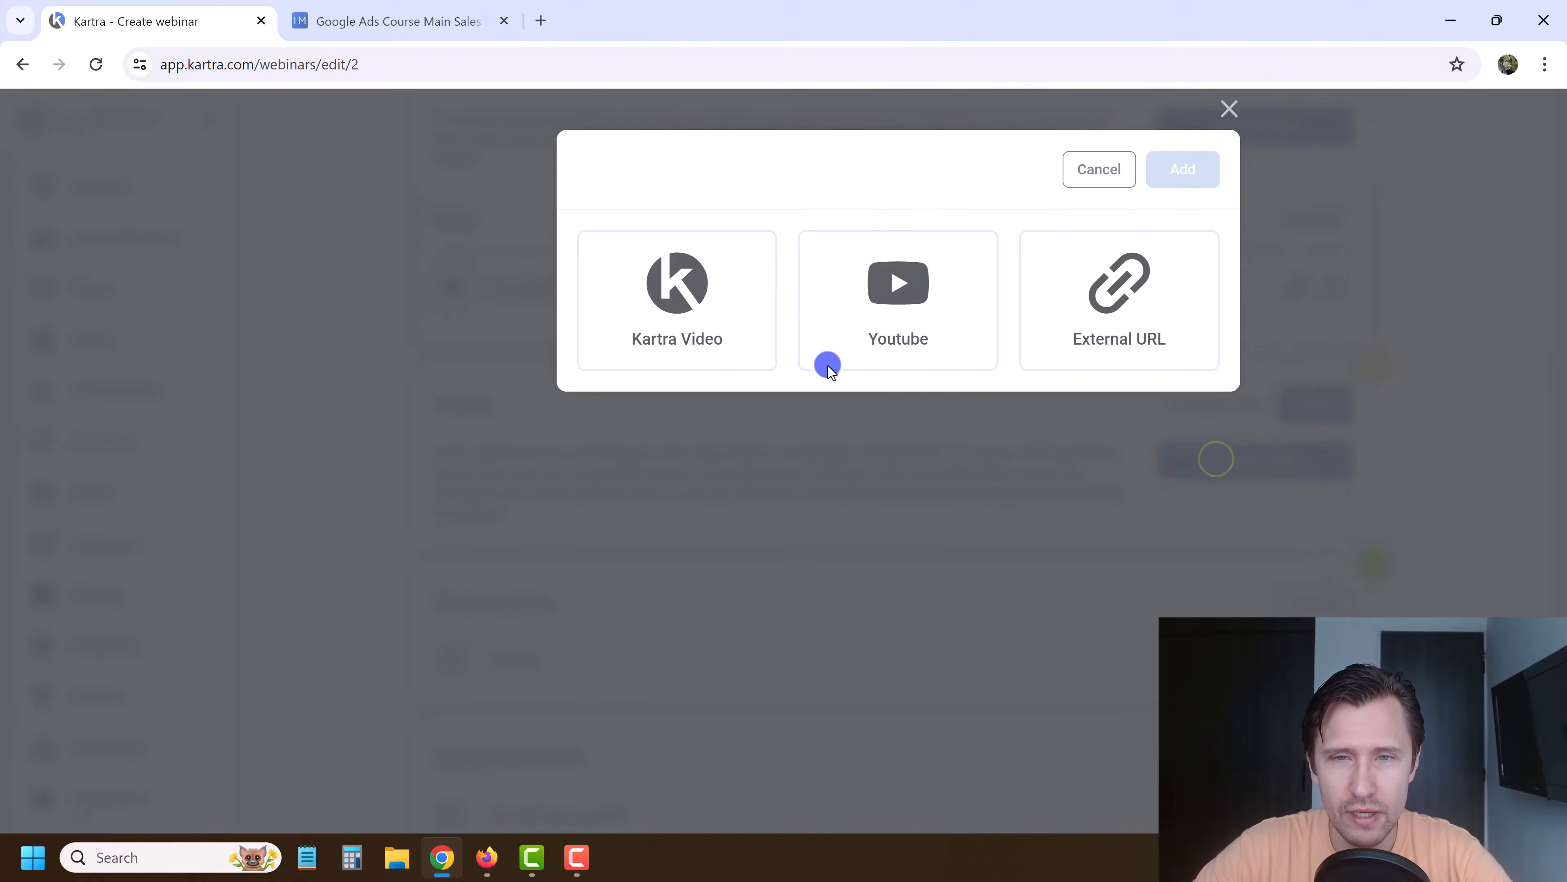
click(695, 293)
click(658, 430)
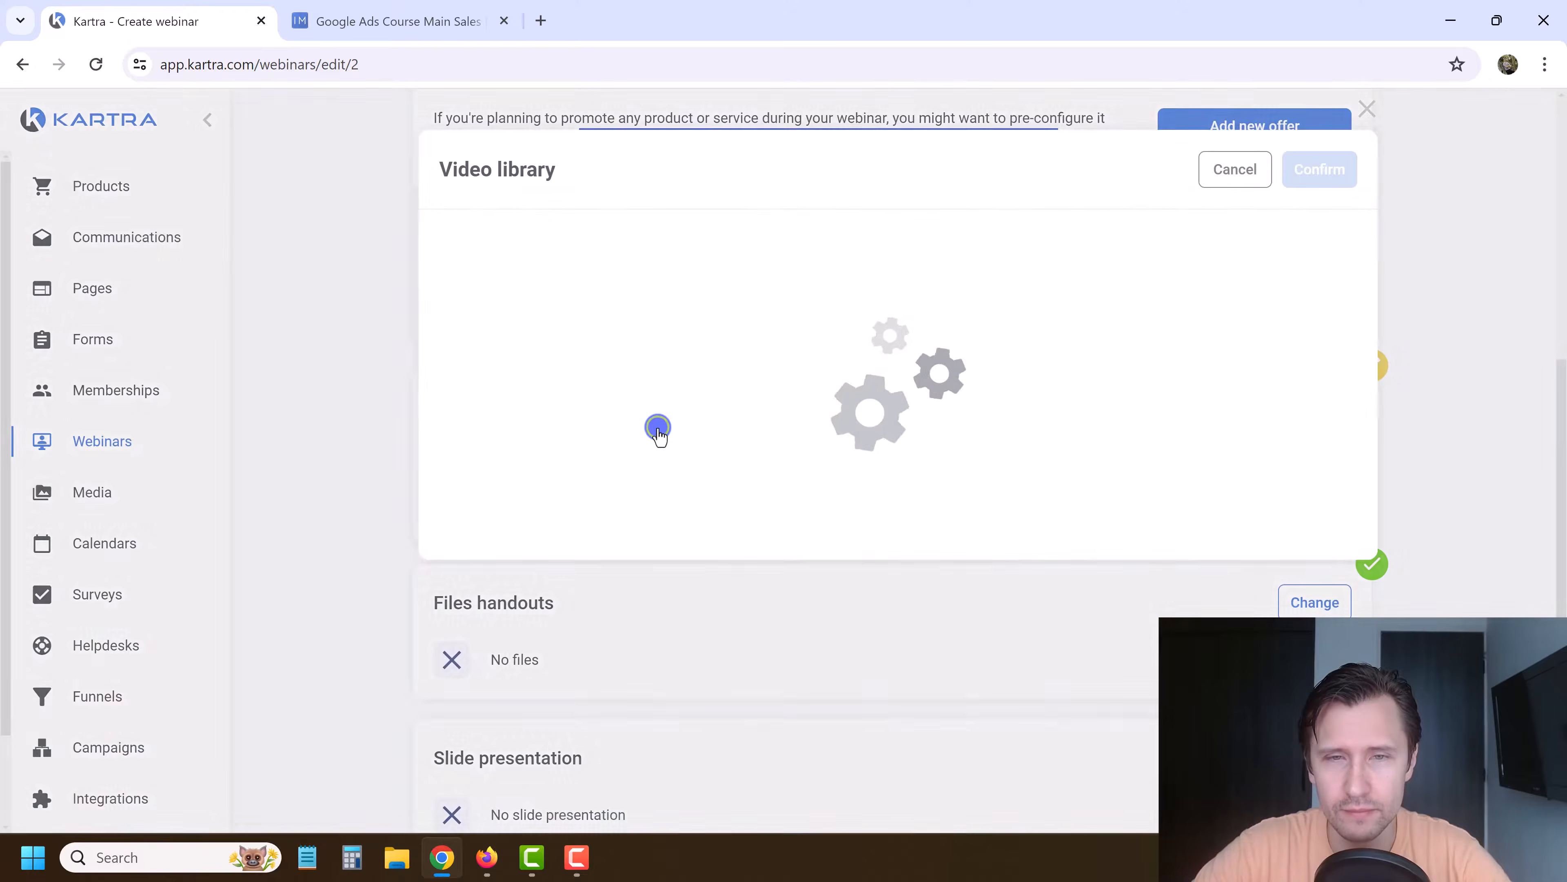
mouse_move(783, 373)
click(826, 405)
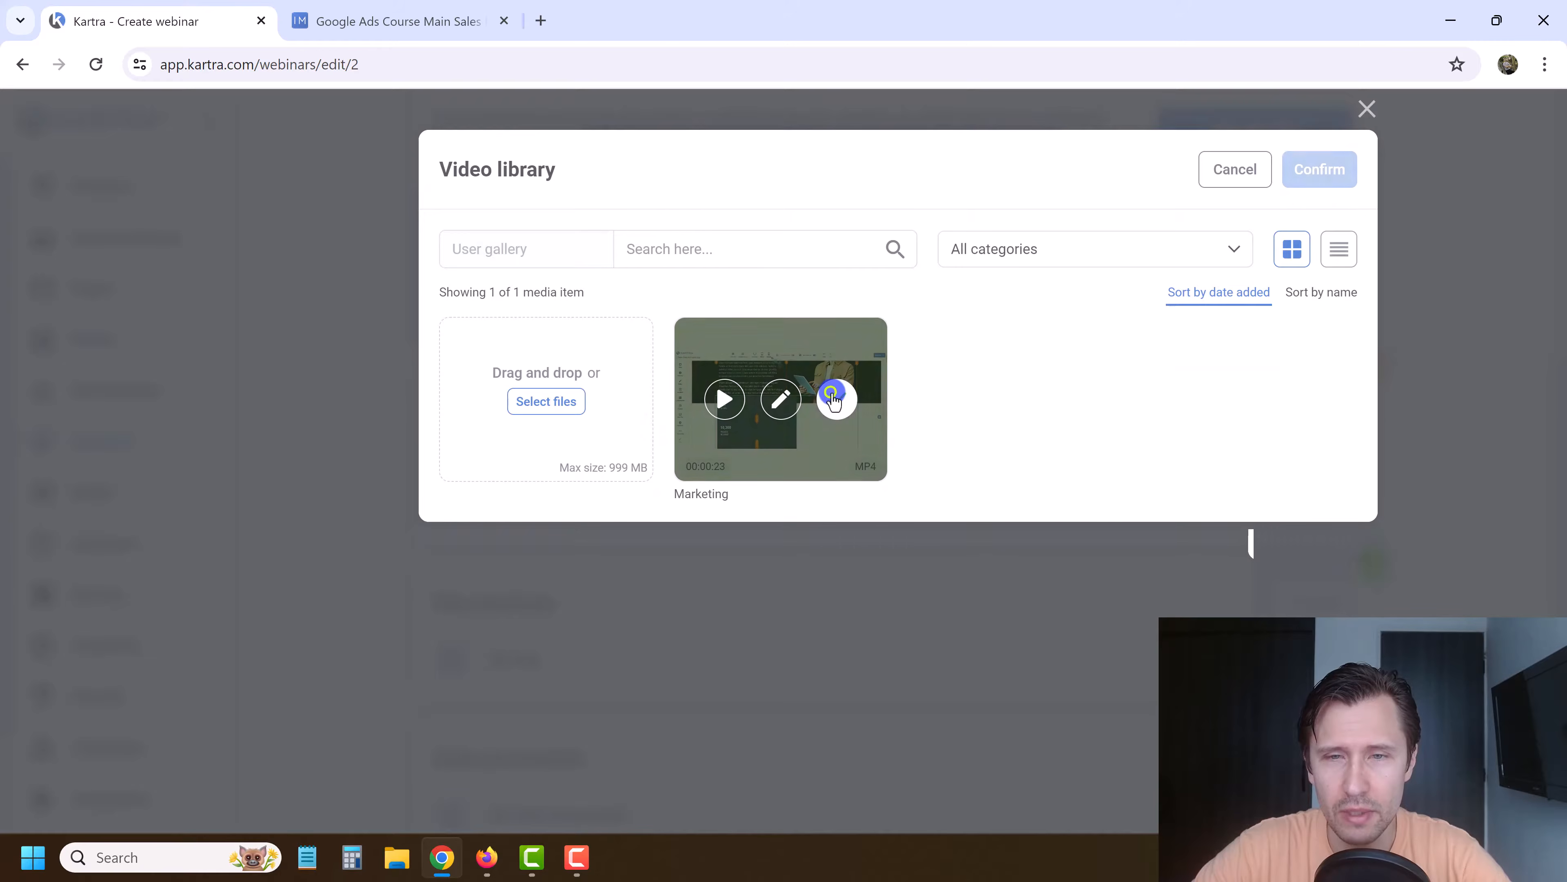
click(1317, 181)
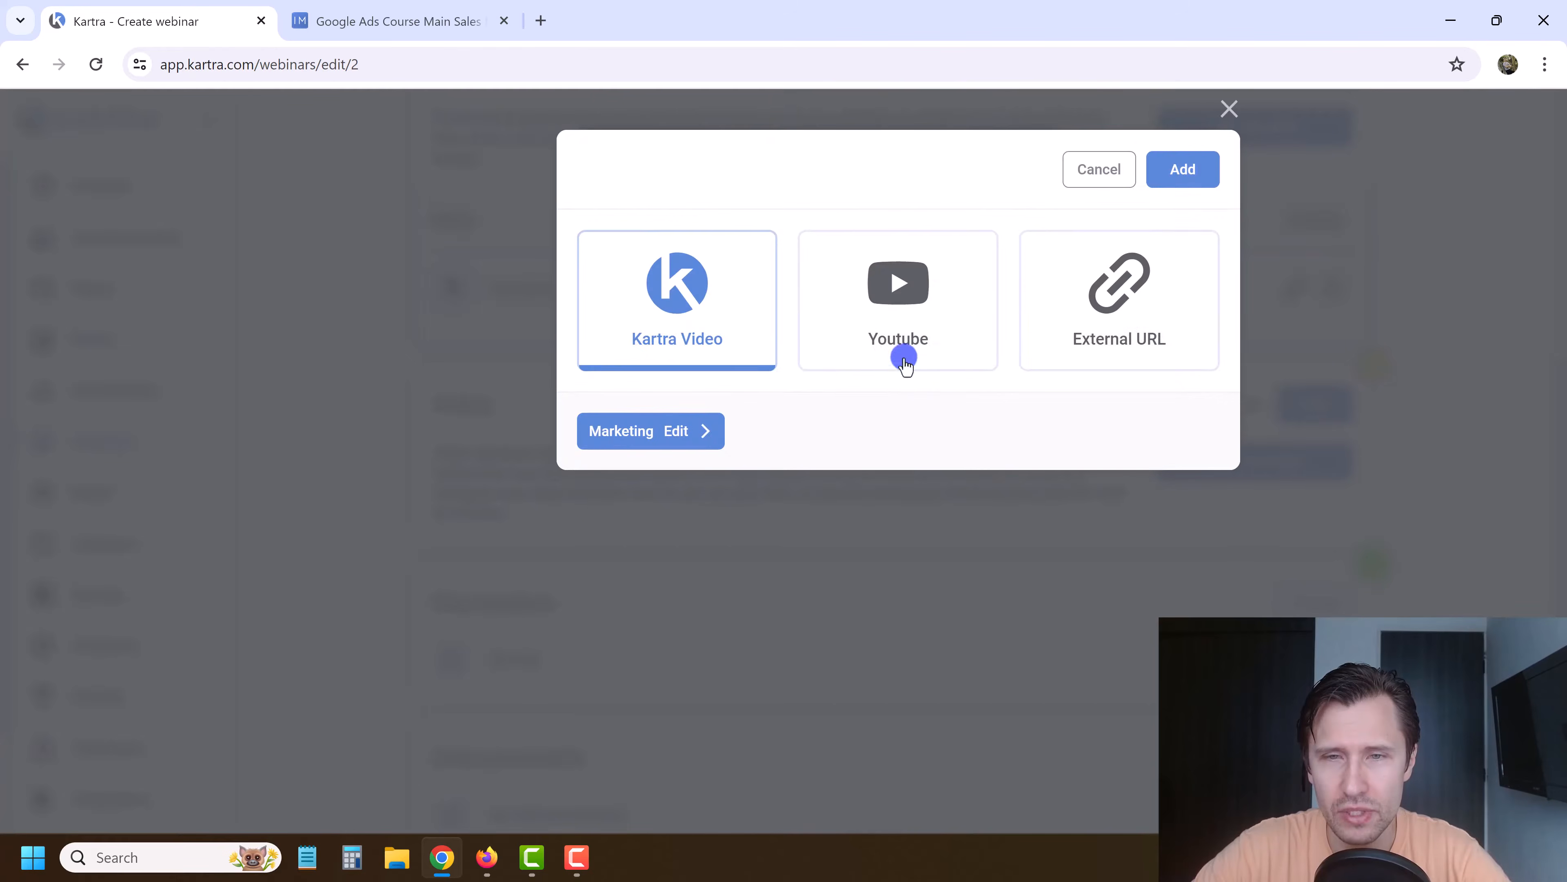
click(1177, 174)
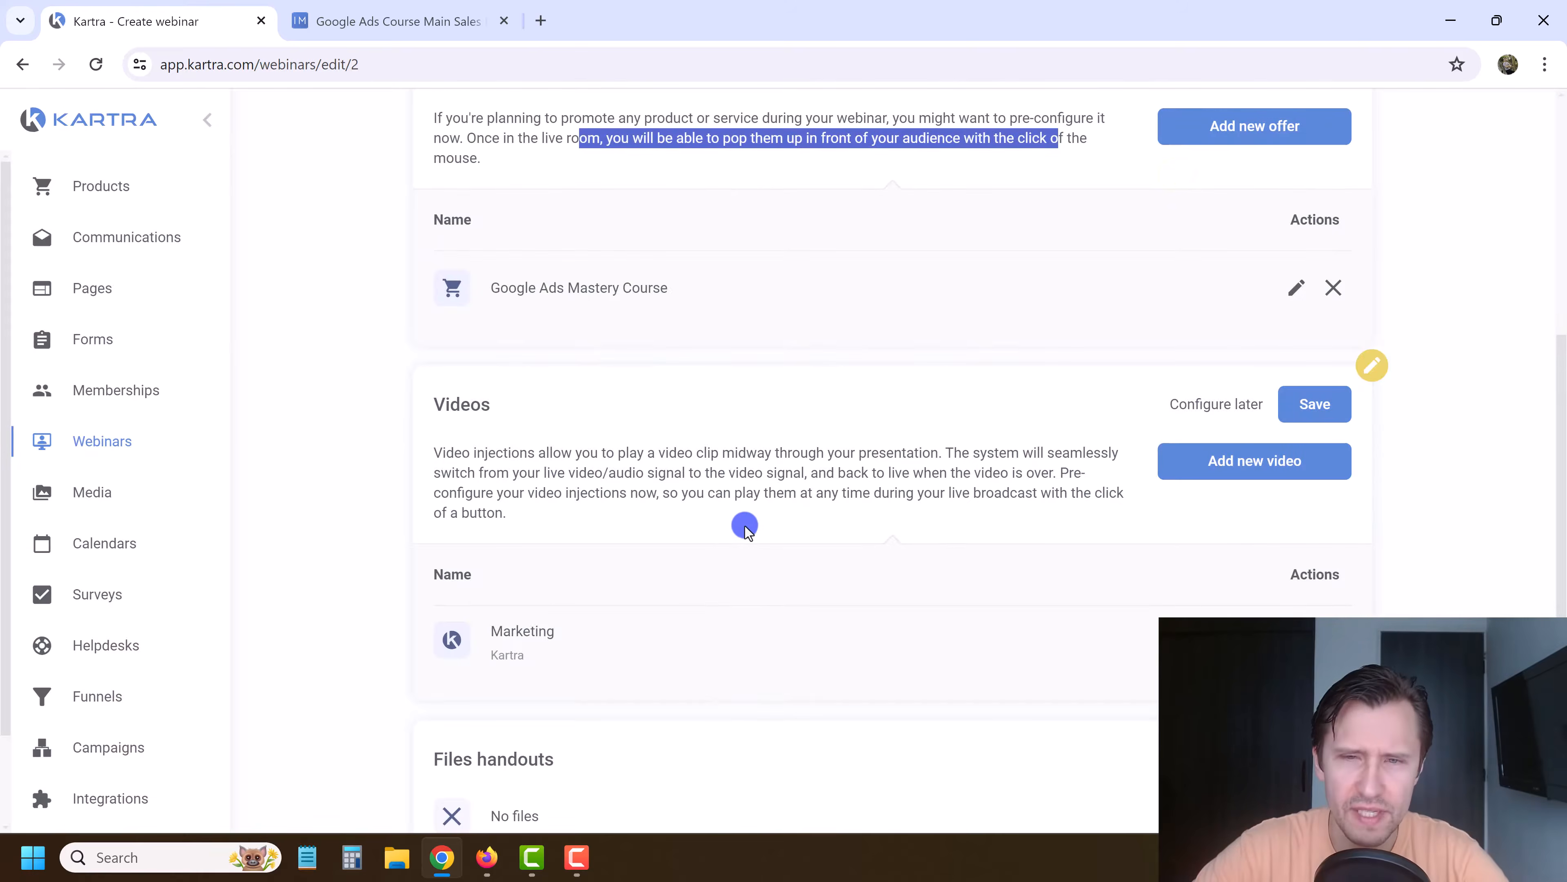
click(749, 527)
Step: Add the PDF "Affiliate_Marketing_for_Beginners_Guide__Kartra_Version_" from the documents library to the webinar's file handouts
scroll(601, 532, down, 2)
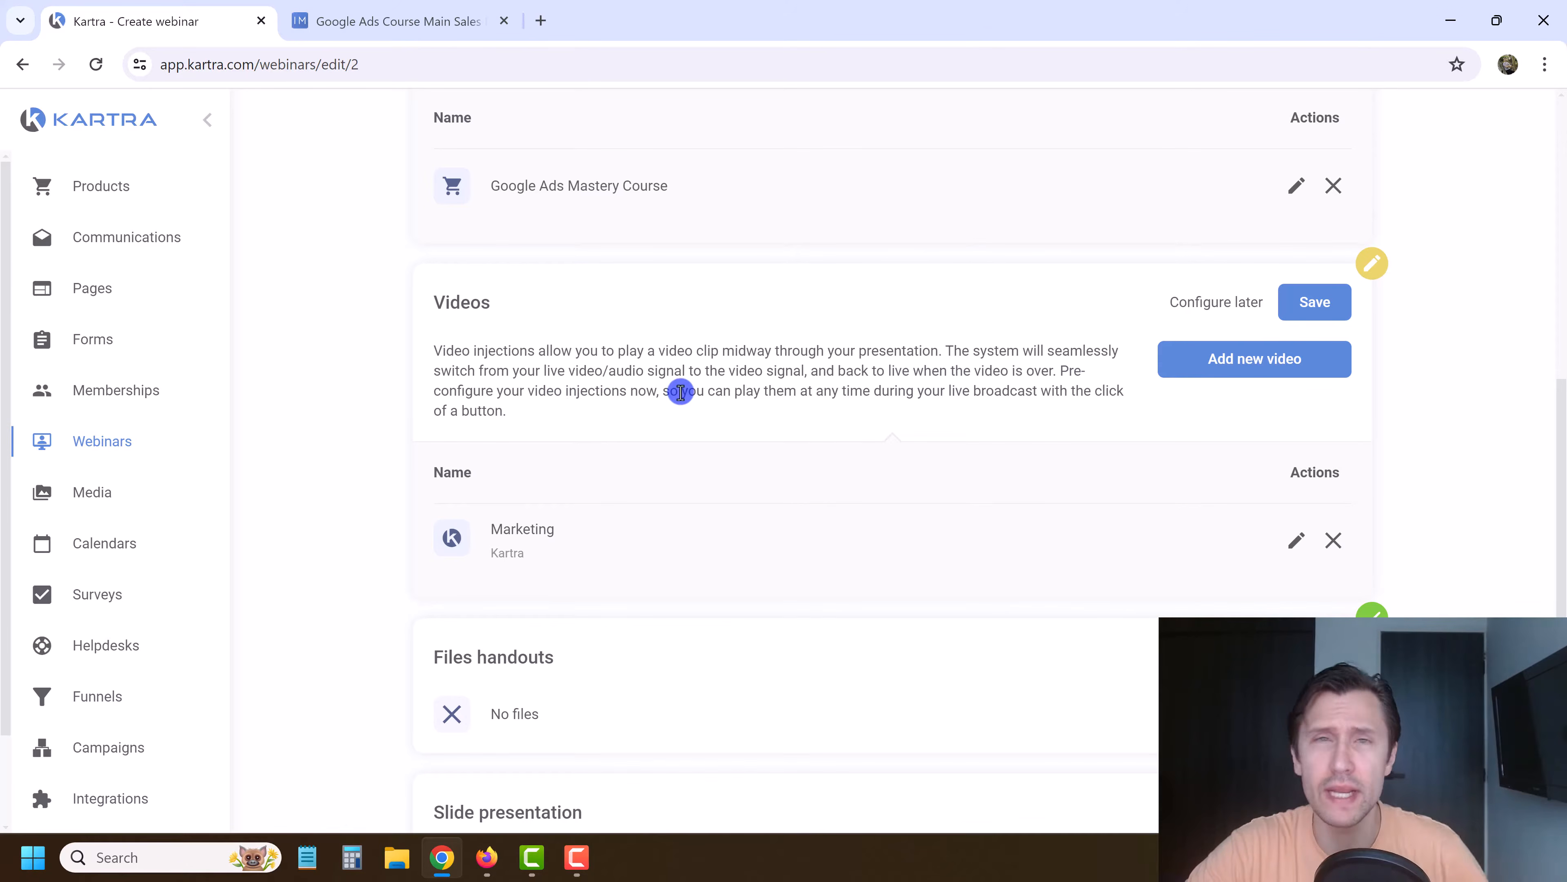
scroll(1094, 462, down, 3)
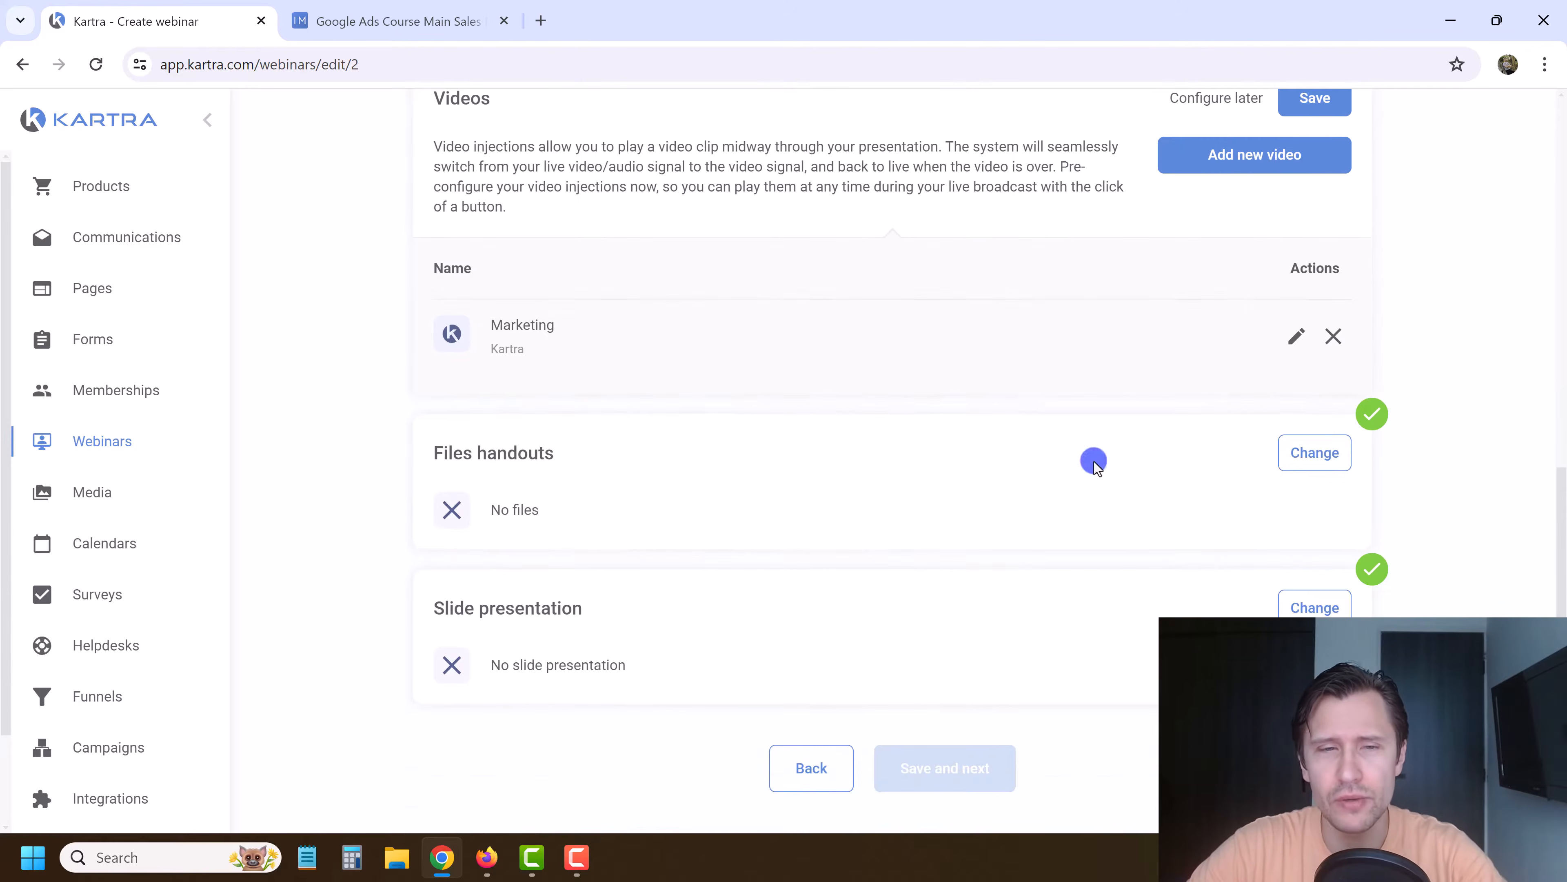
click(1314, 453)
click(1189, 525)
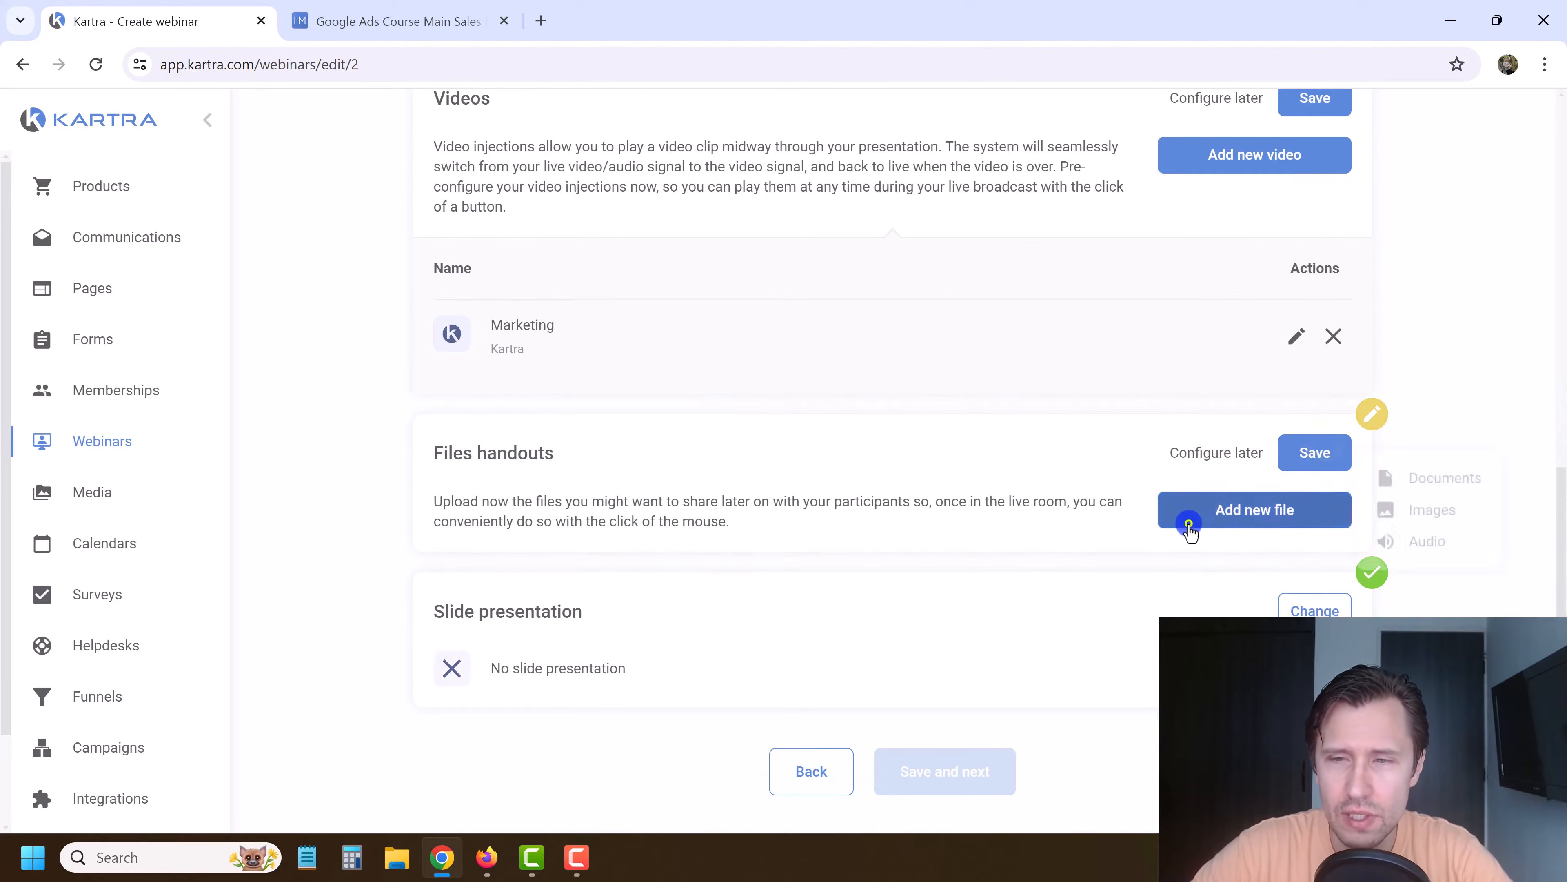
click(1442, 478)
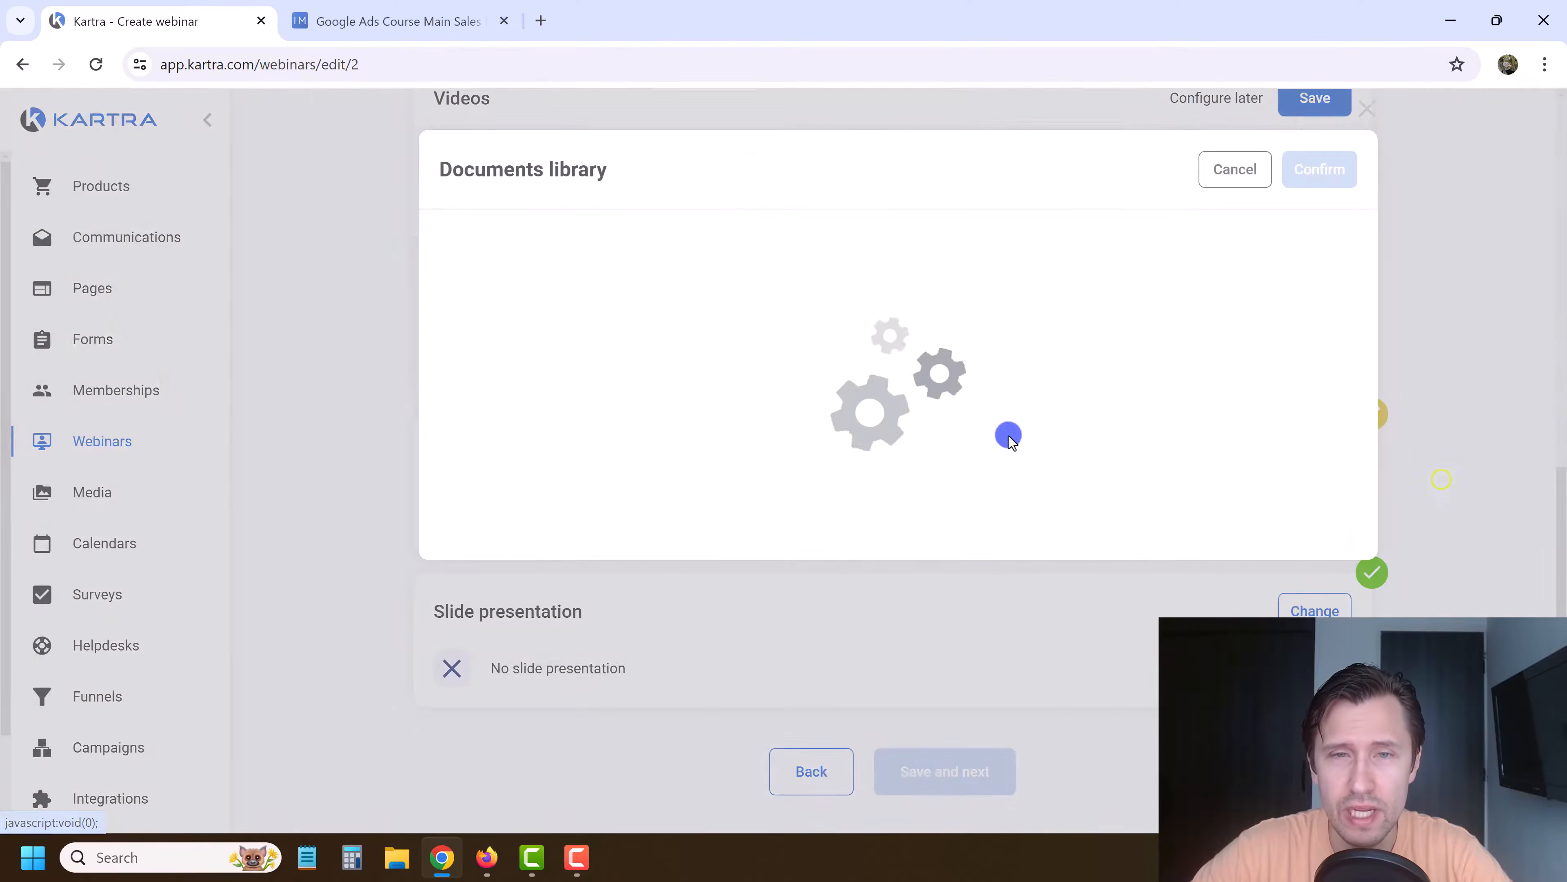
mouse_move(813, 389)
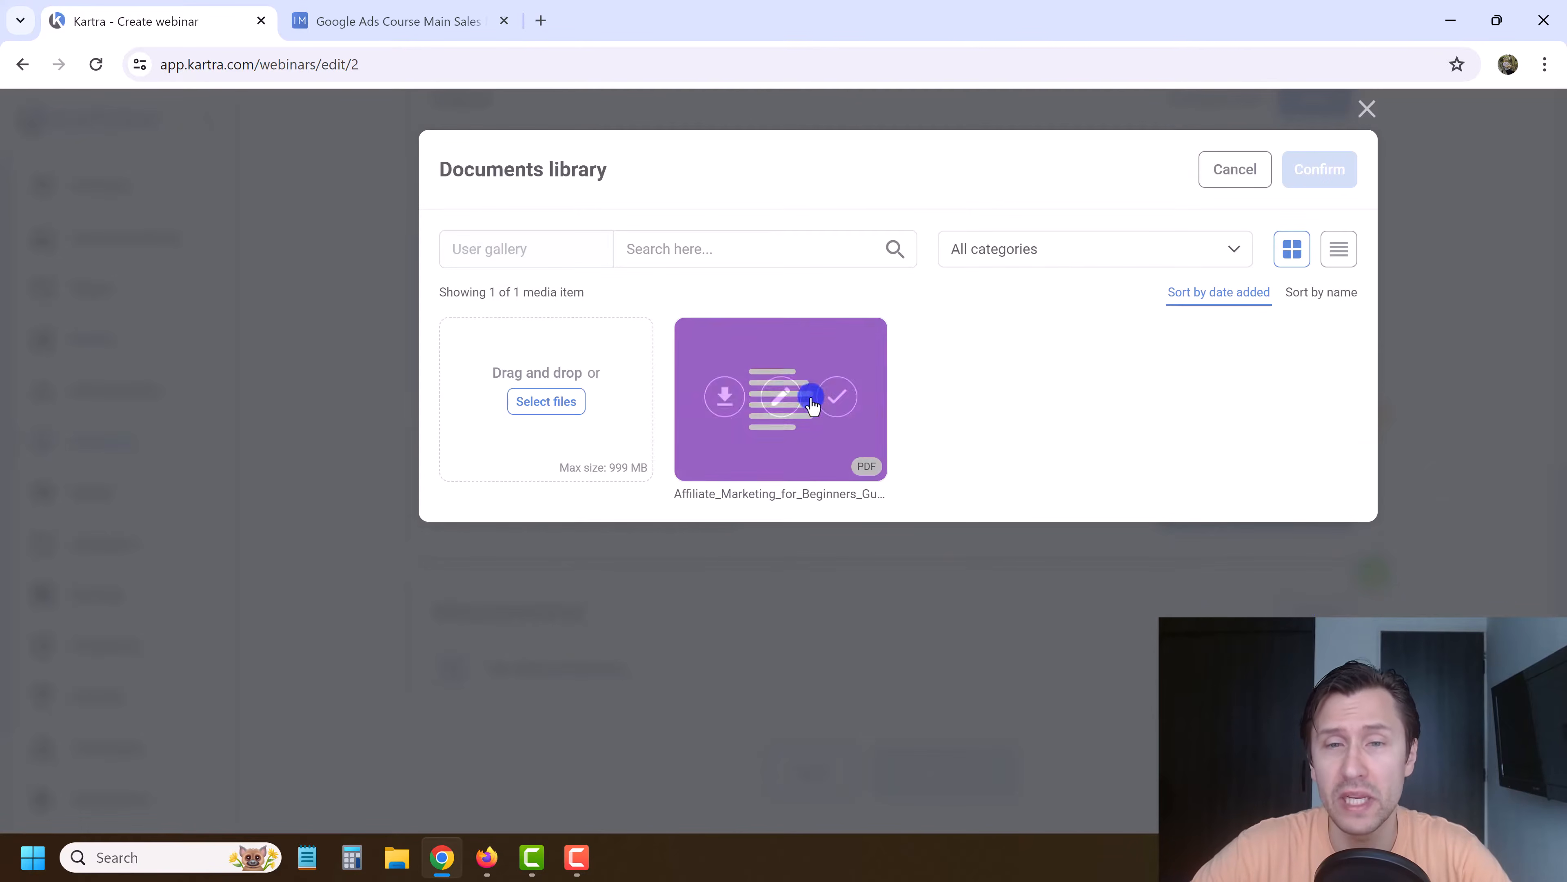
click(840, 401)
click(1320, 164)
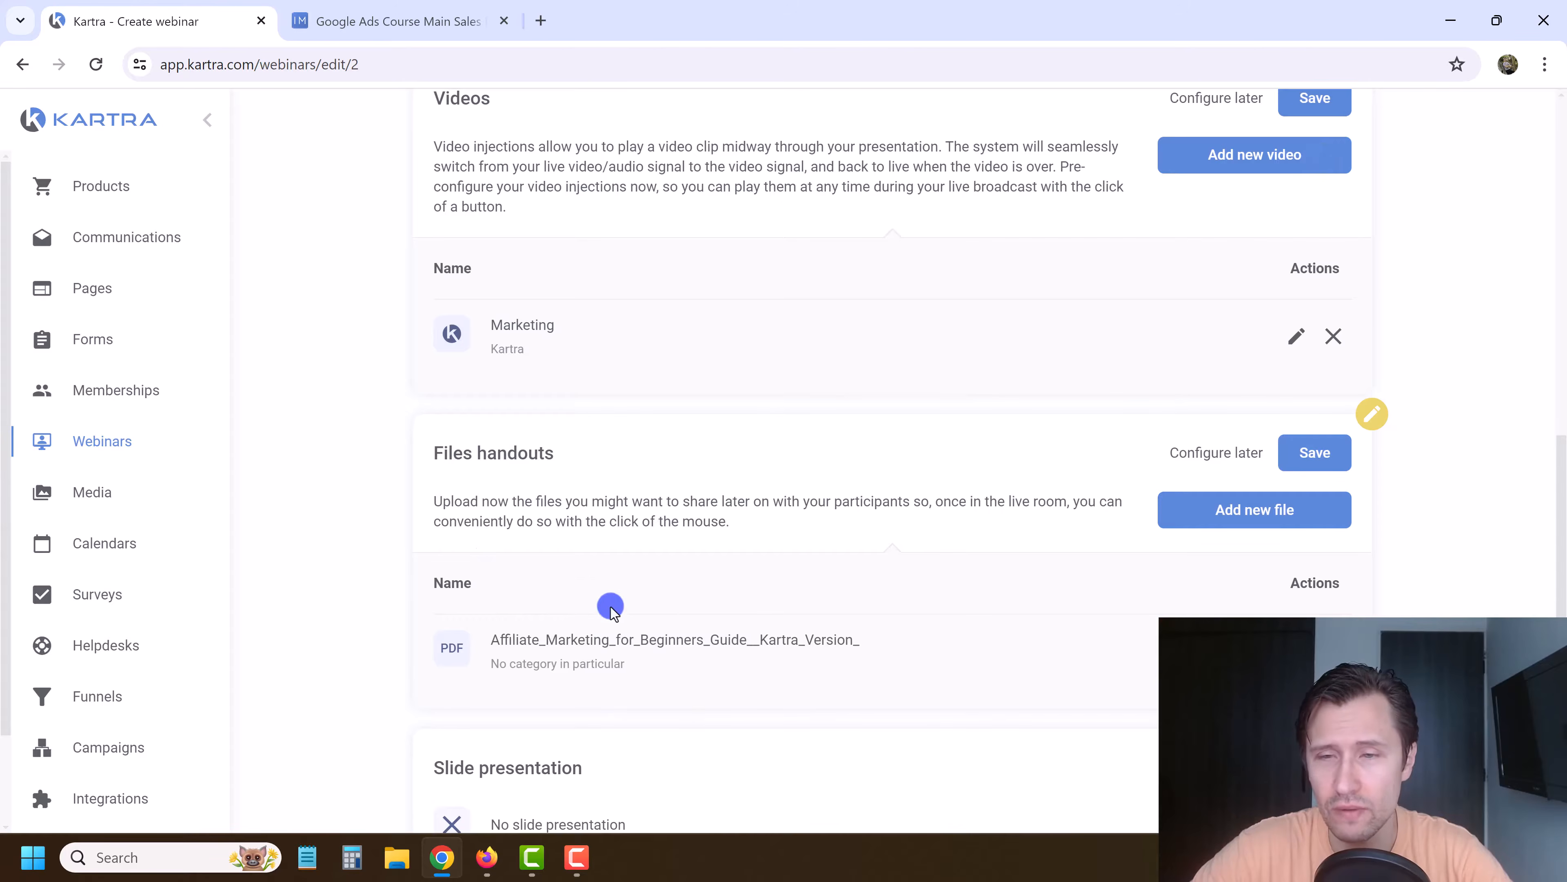
Step: Save the file handouts and the videos sections of the live settings
drag(484, 521, 731, 525)
click(1327, 458)
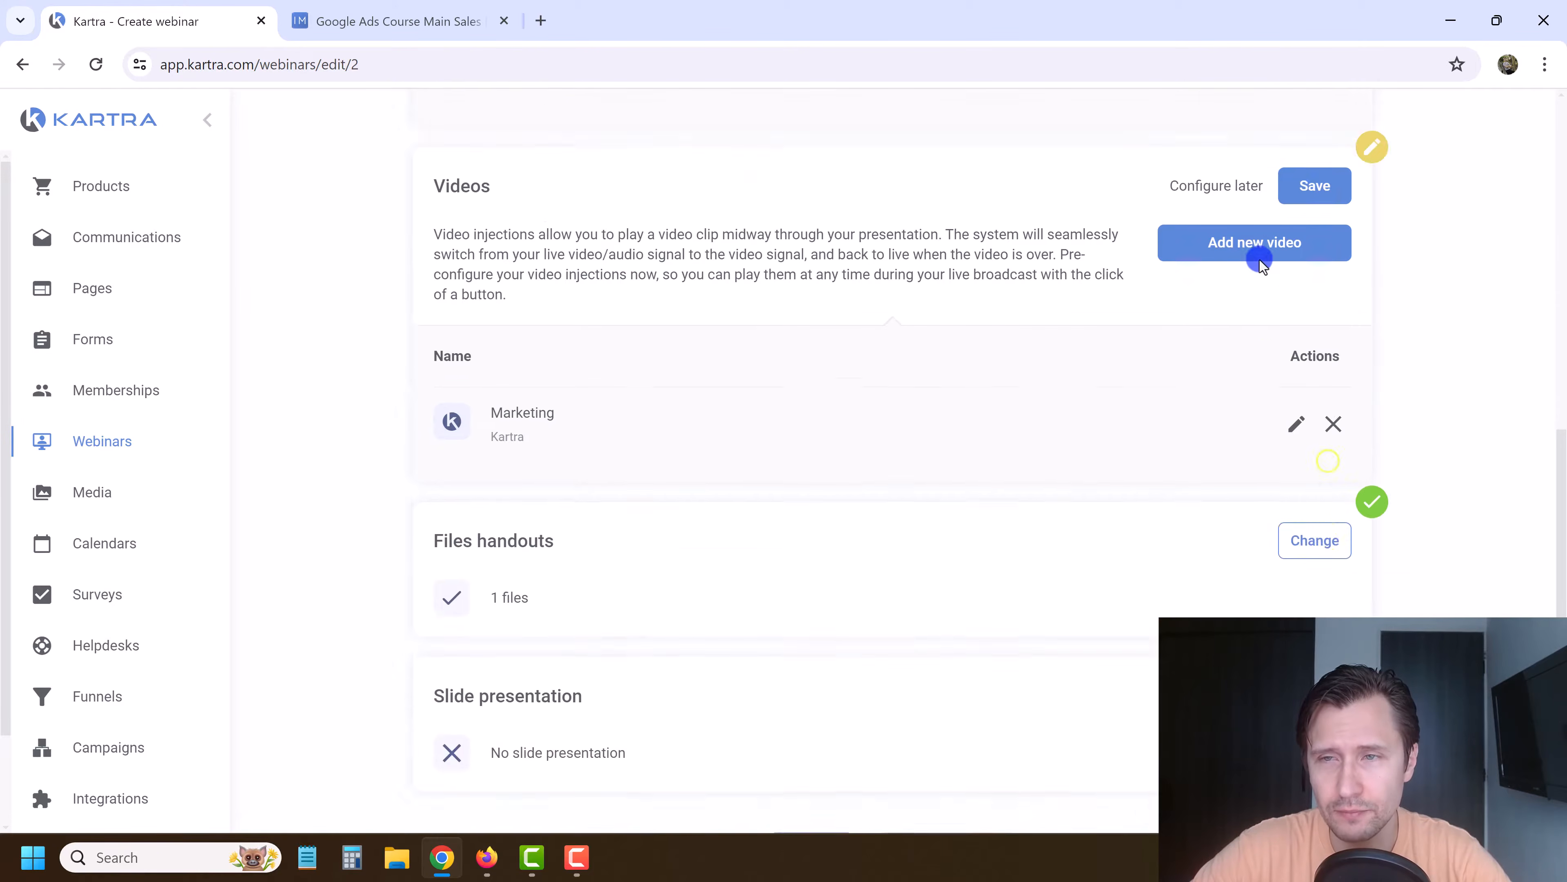
click(1313, 204)
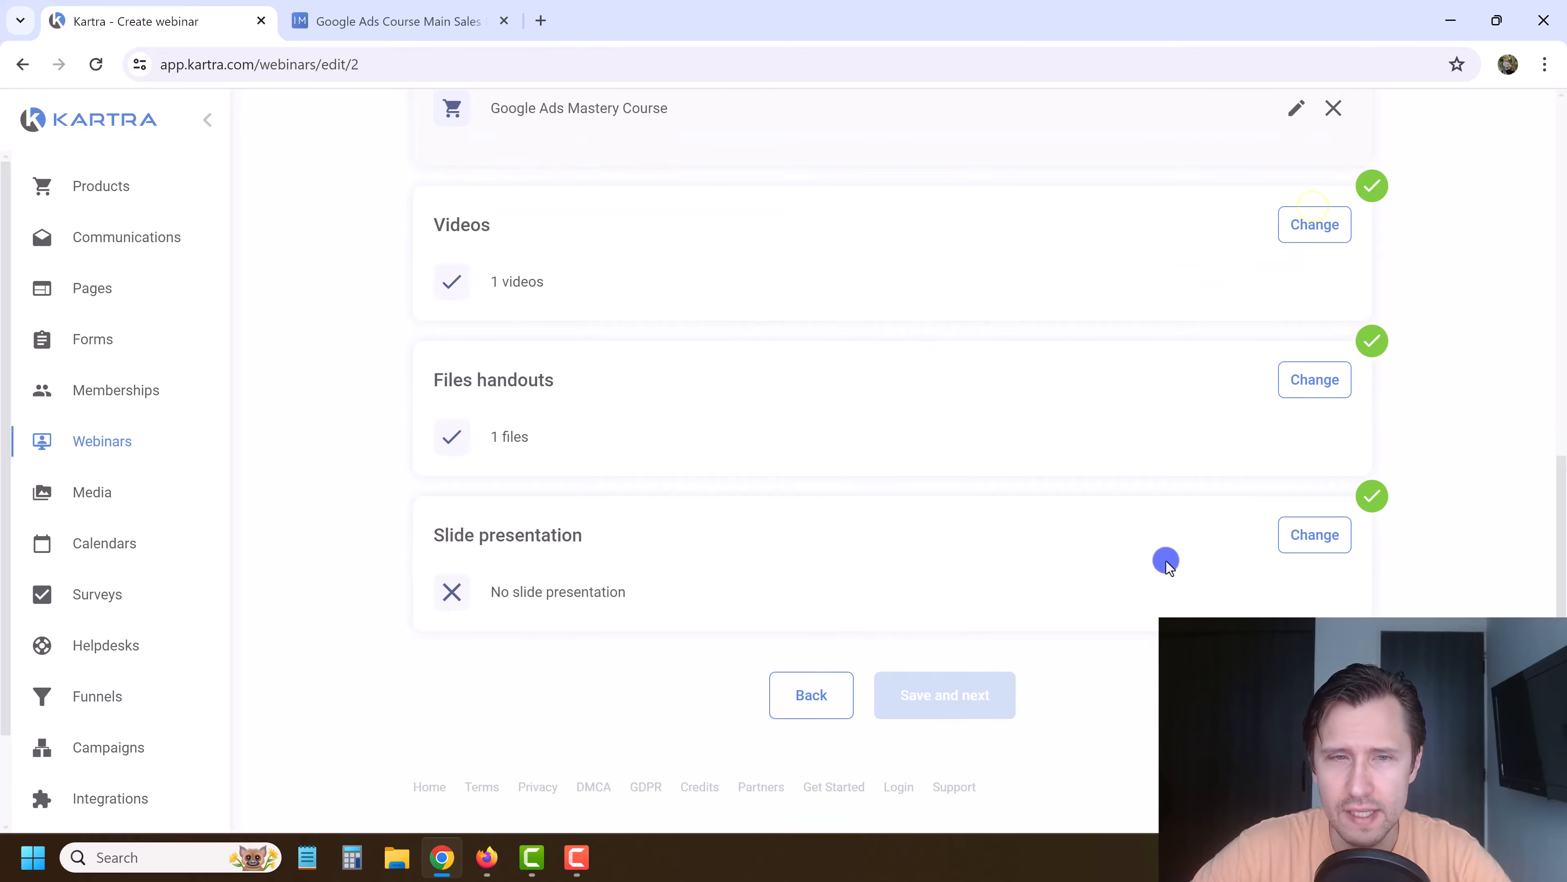
Step: Check the documents library for a slide presentation, and save the slide presentation section without adding one
click(1315, 532)
click(1256, 594)
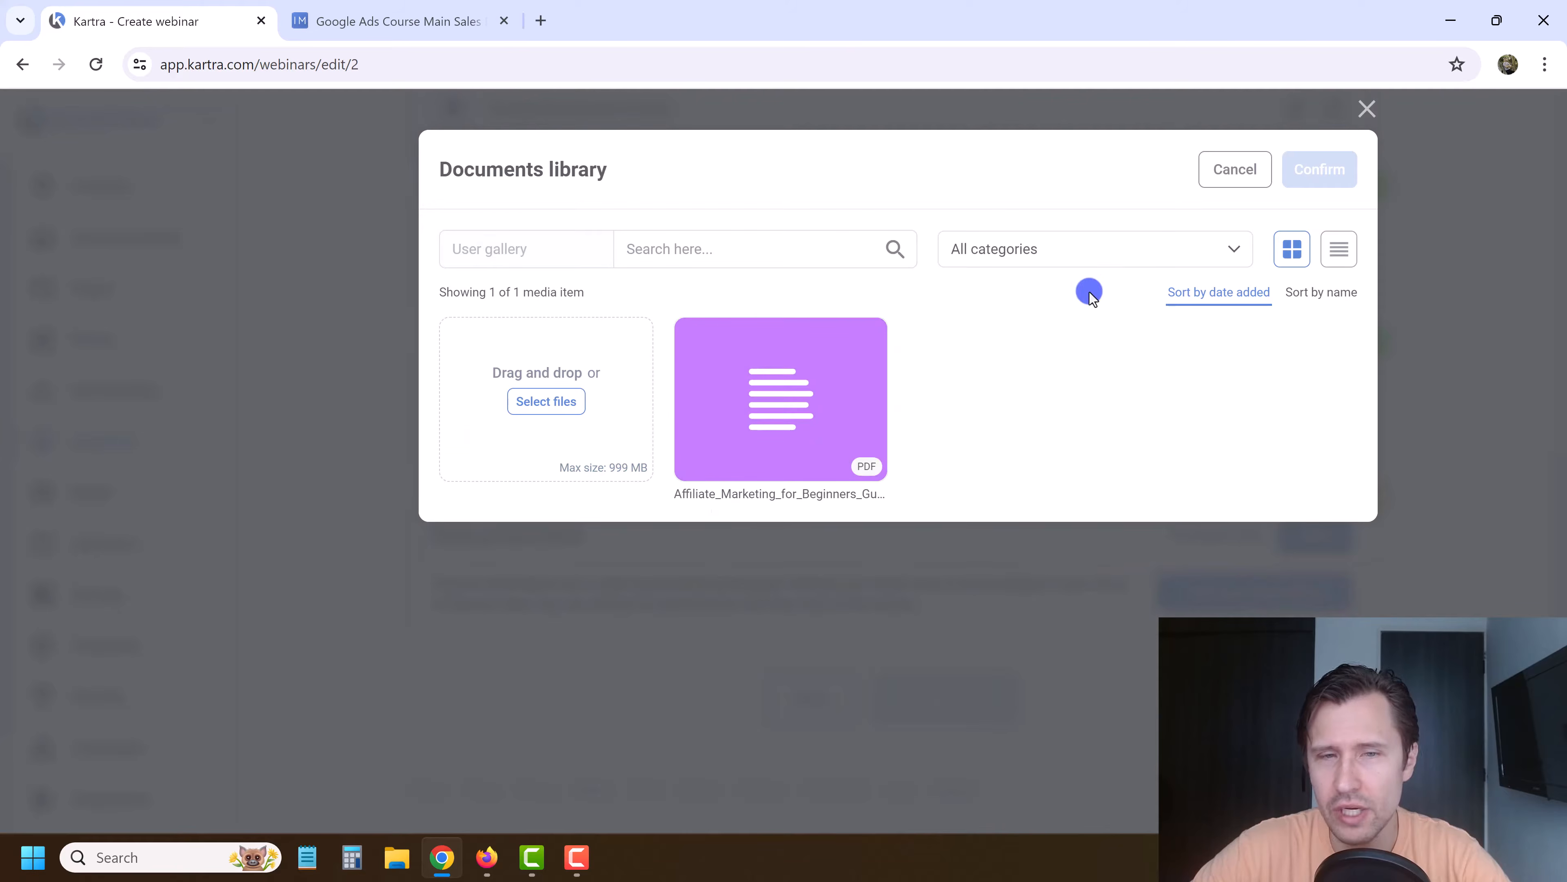
click(1235, 169)
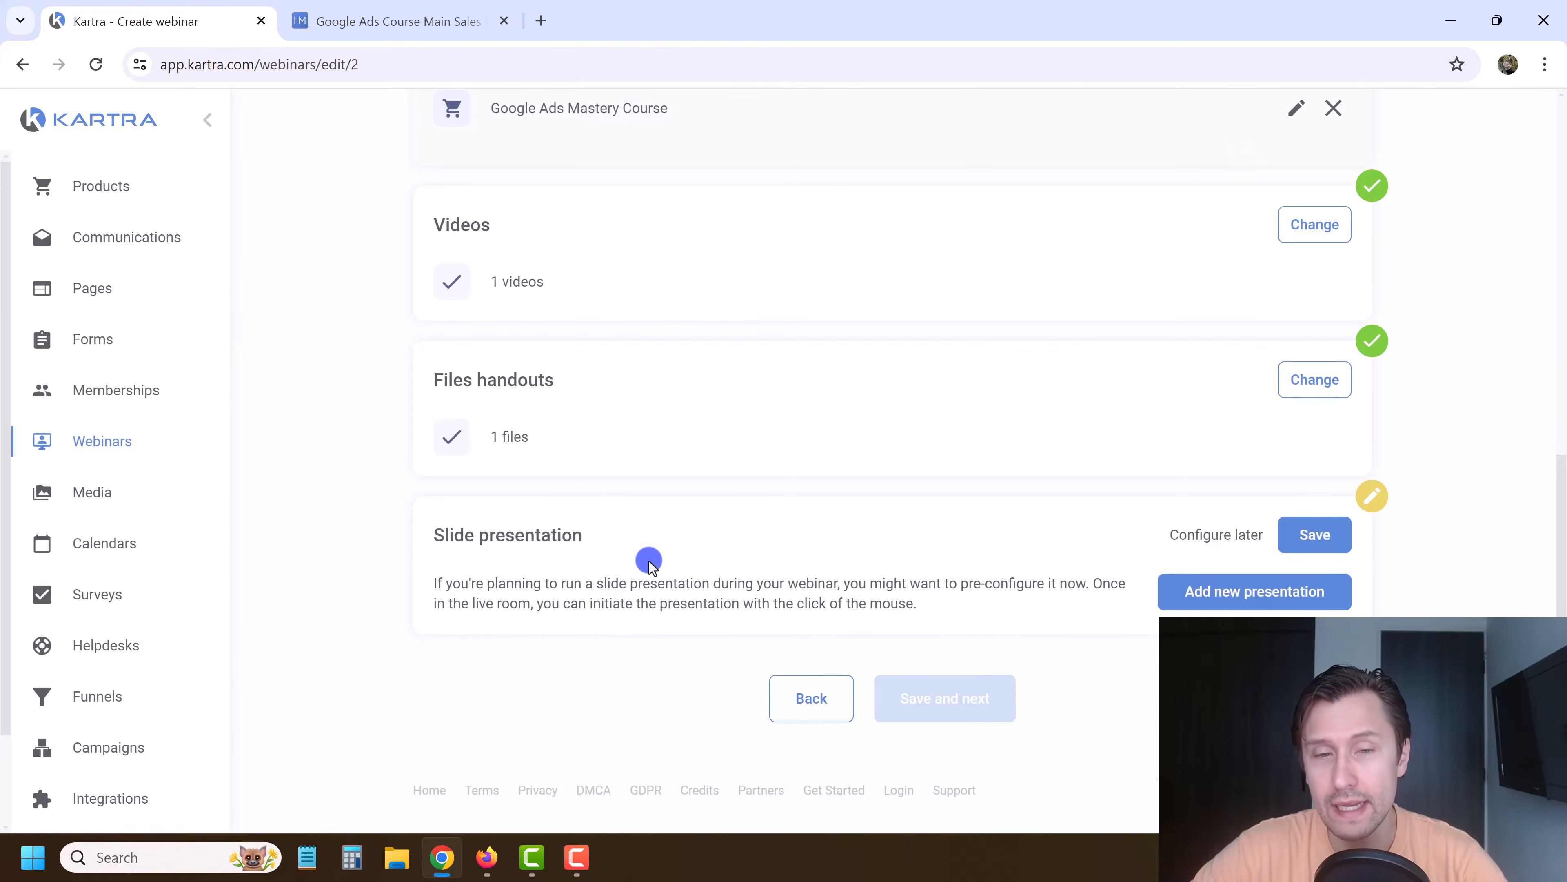
drag(589, 590, 794, 605)
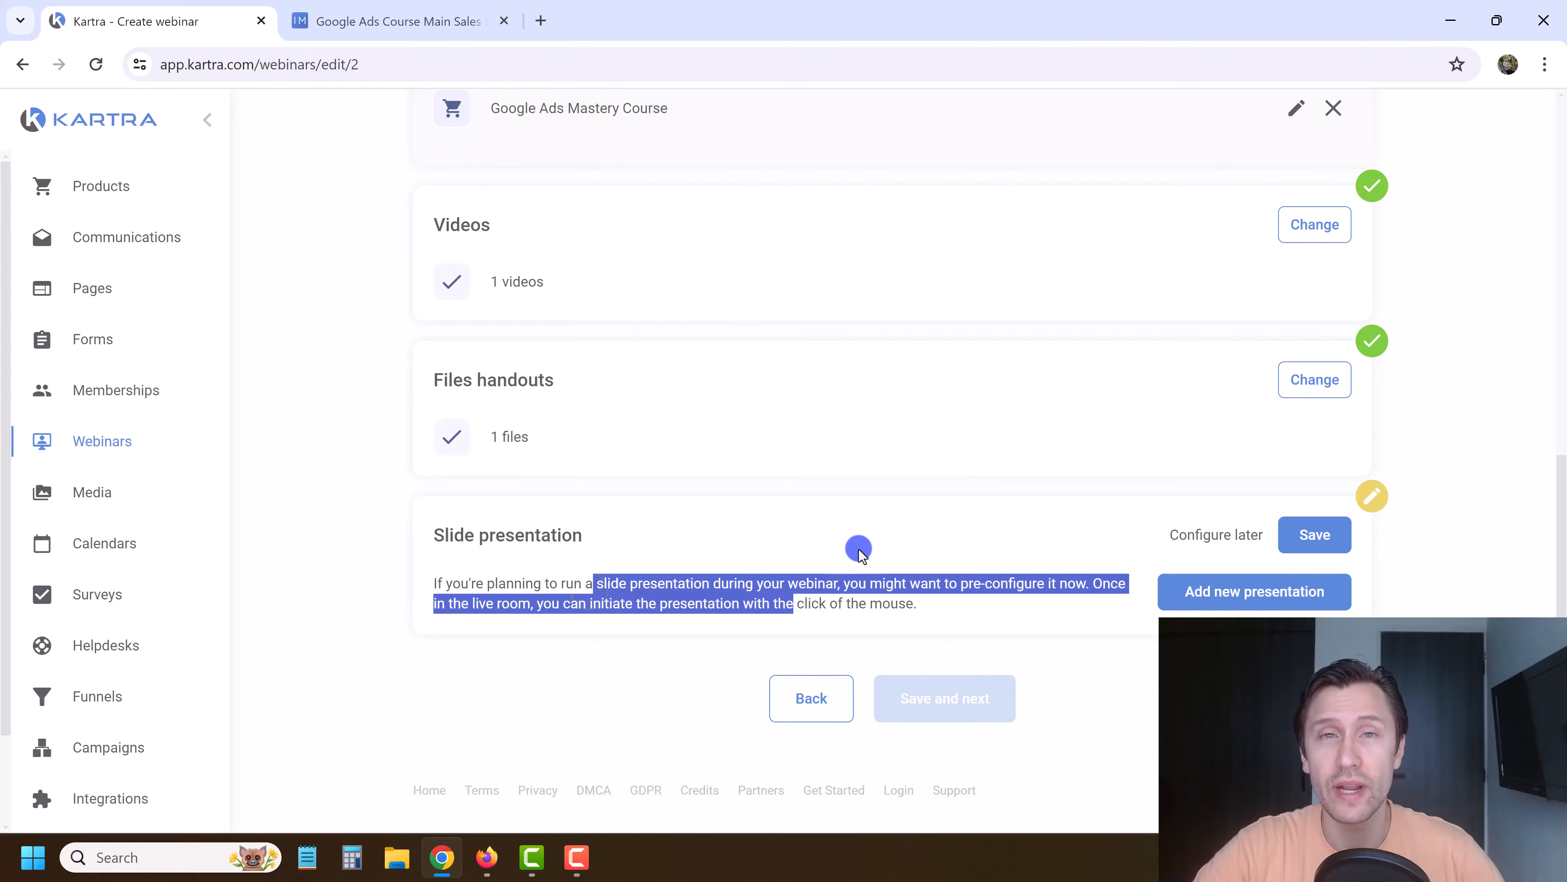
click(747, 608)
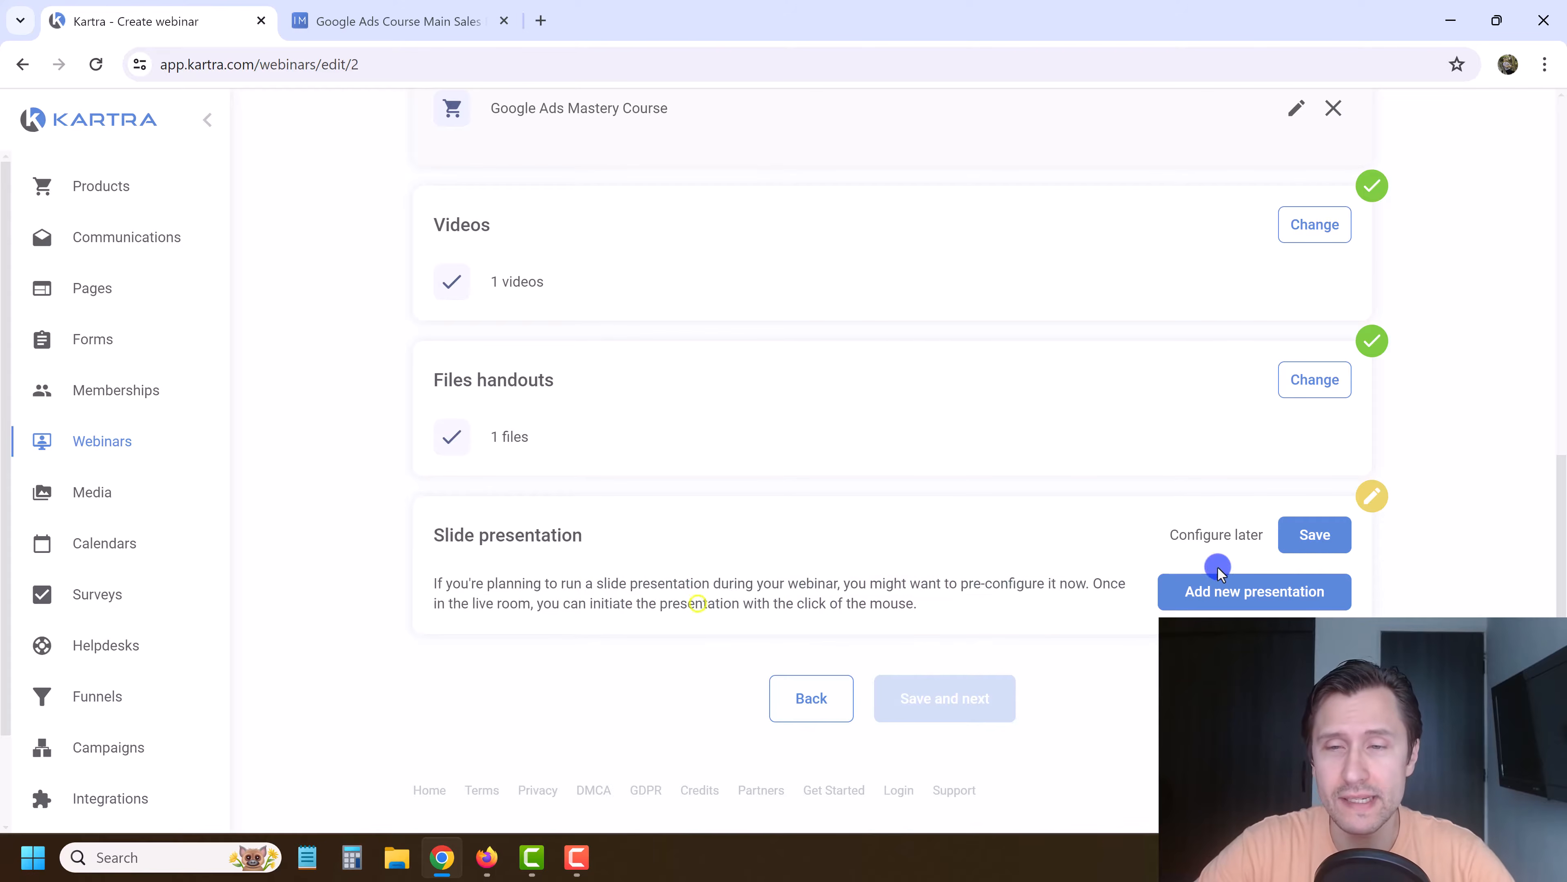
click(1311, 533)
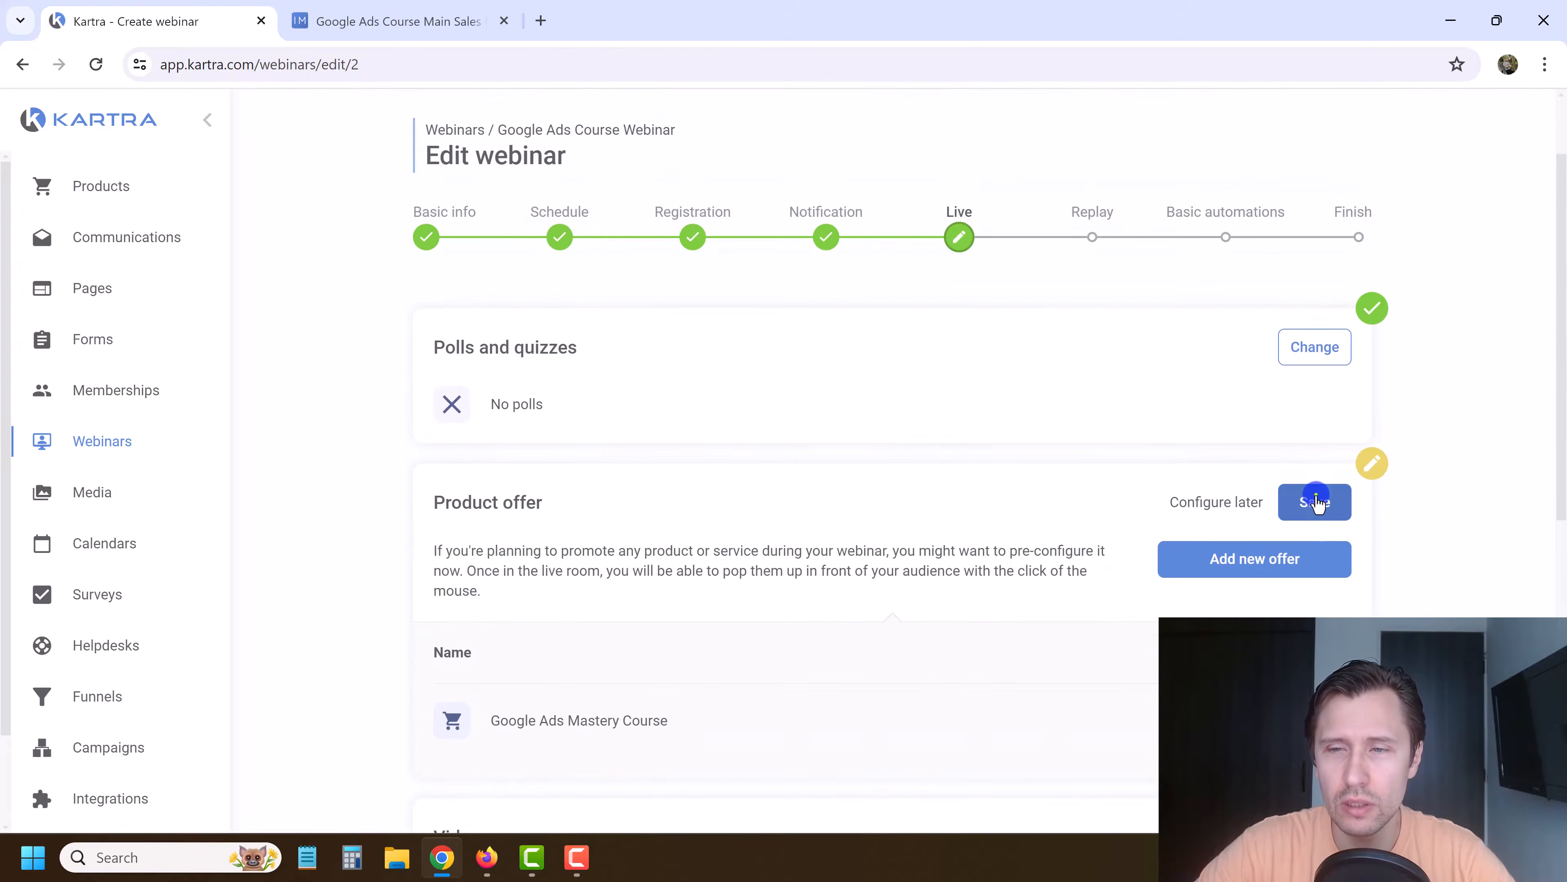
Step: Save the product offer section, and save the live settings to continue to the replay stage
click(1313, 502)
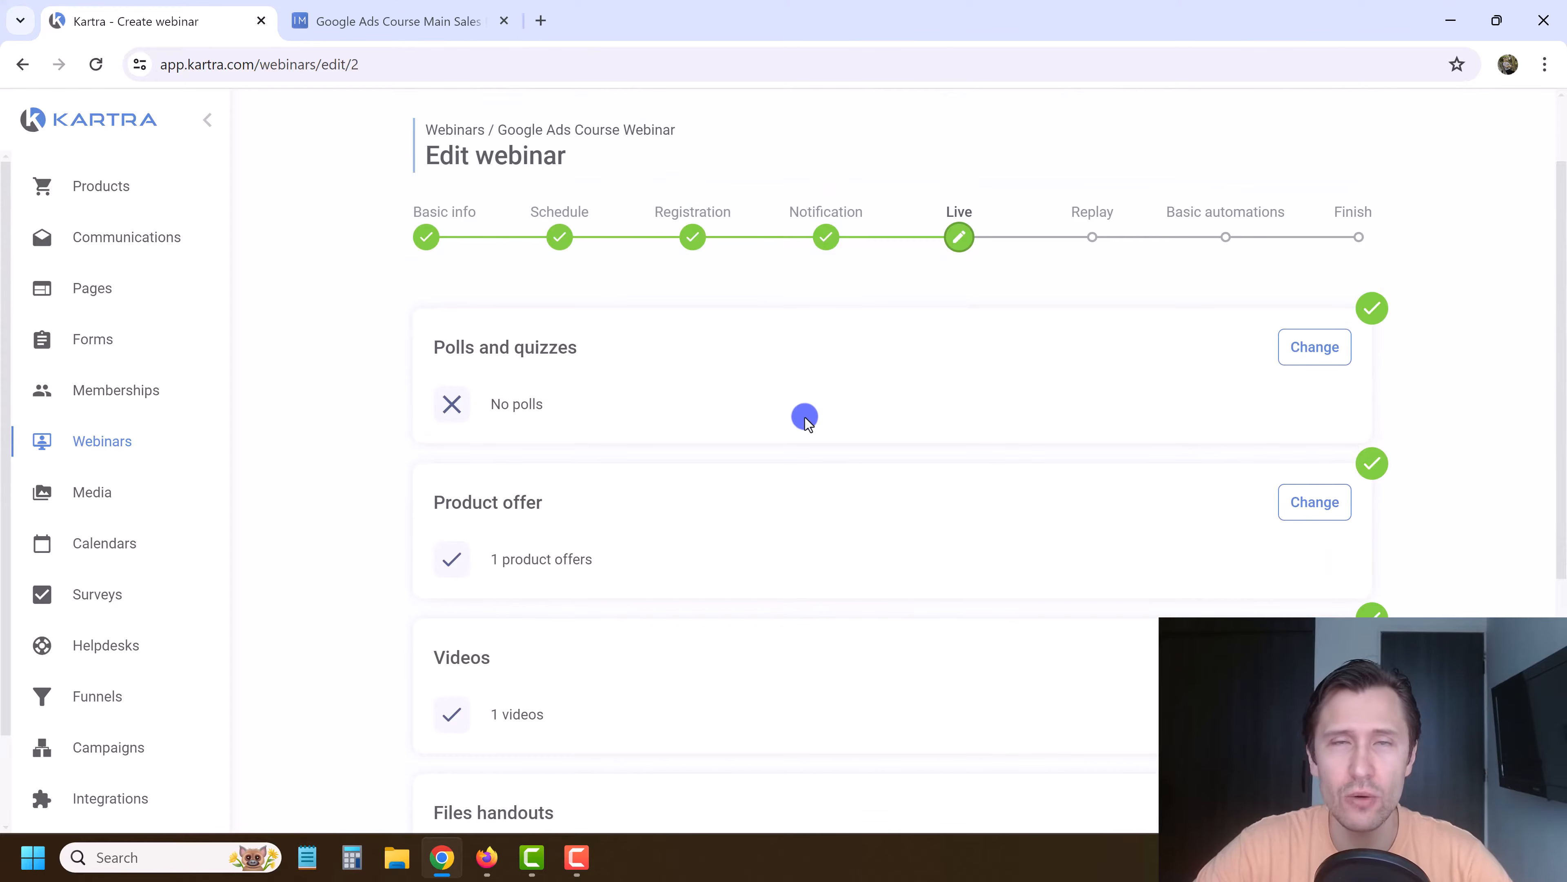
scroll(826, 419, down, 5)
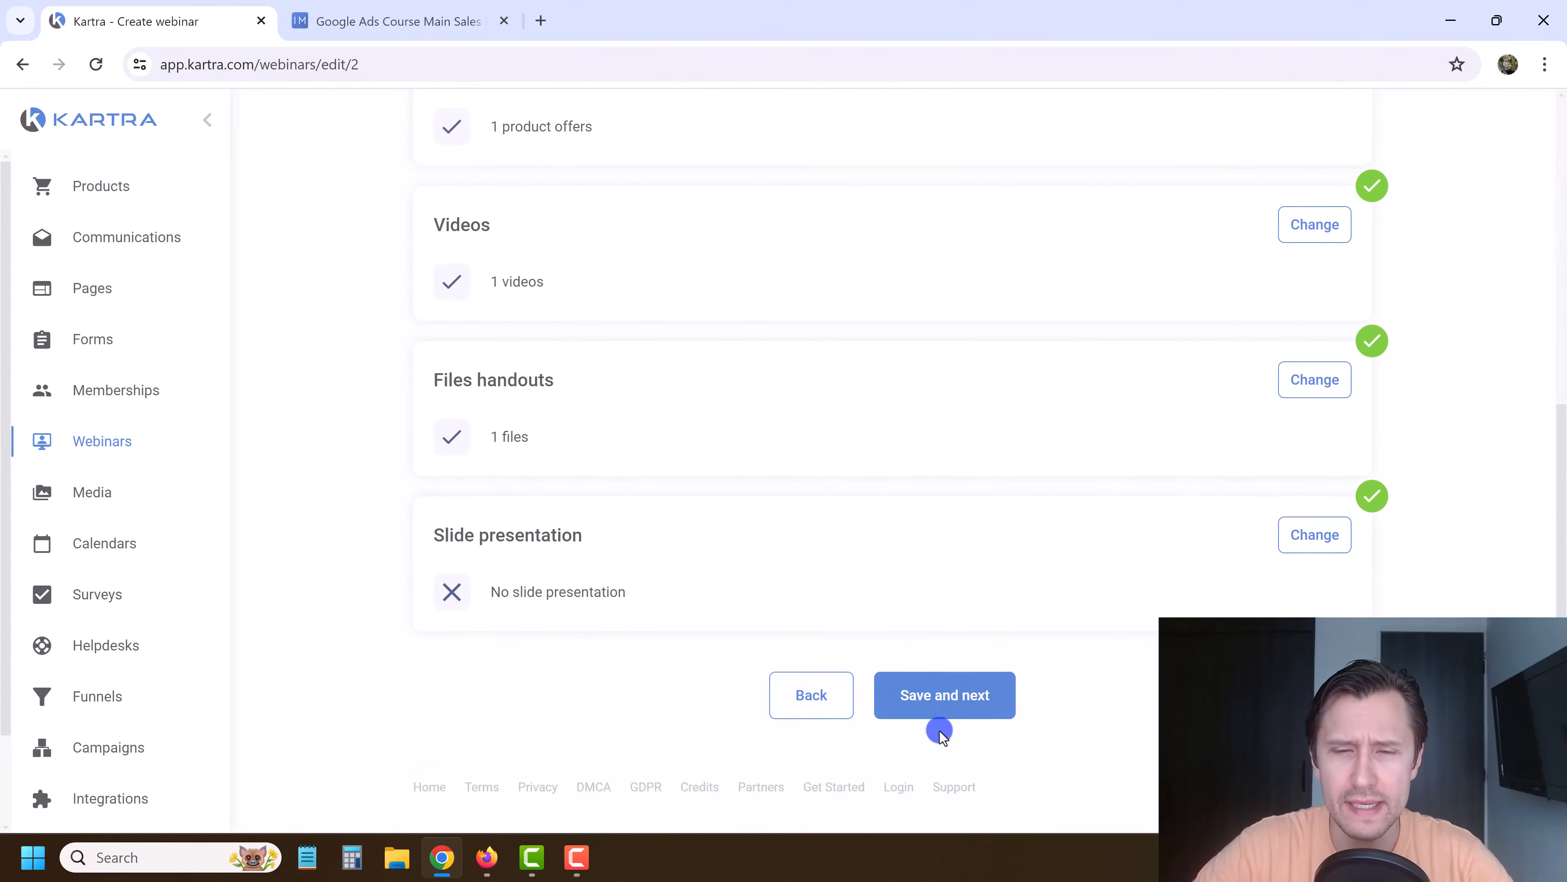
click(939, 696)
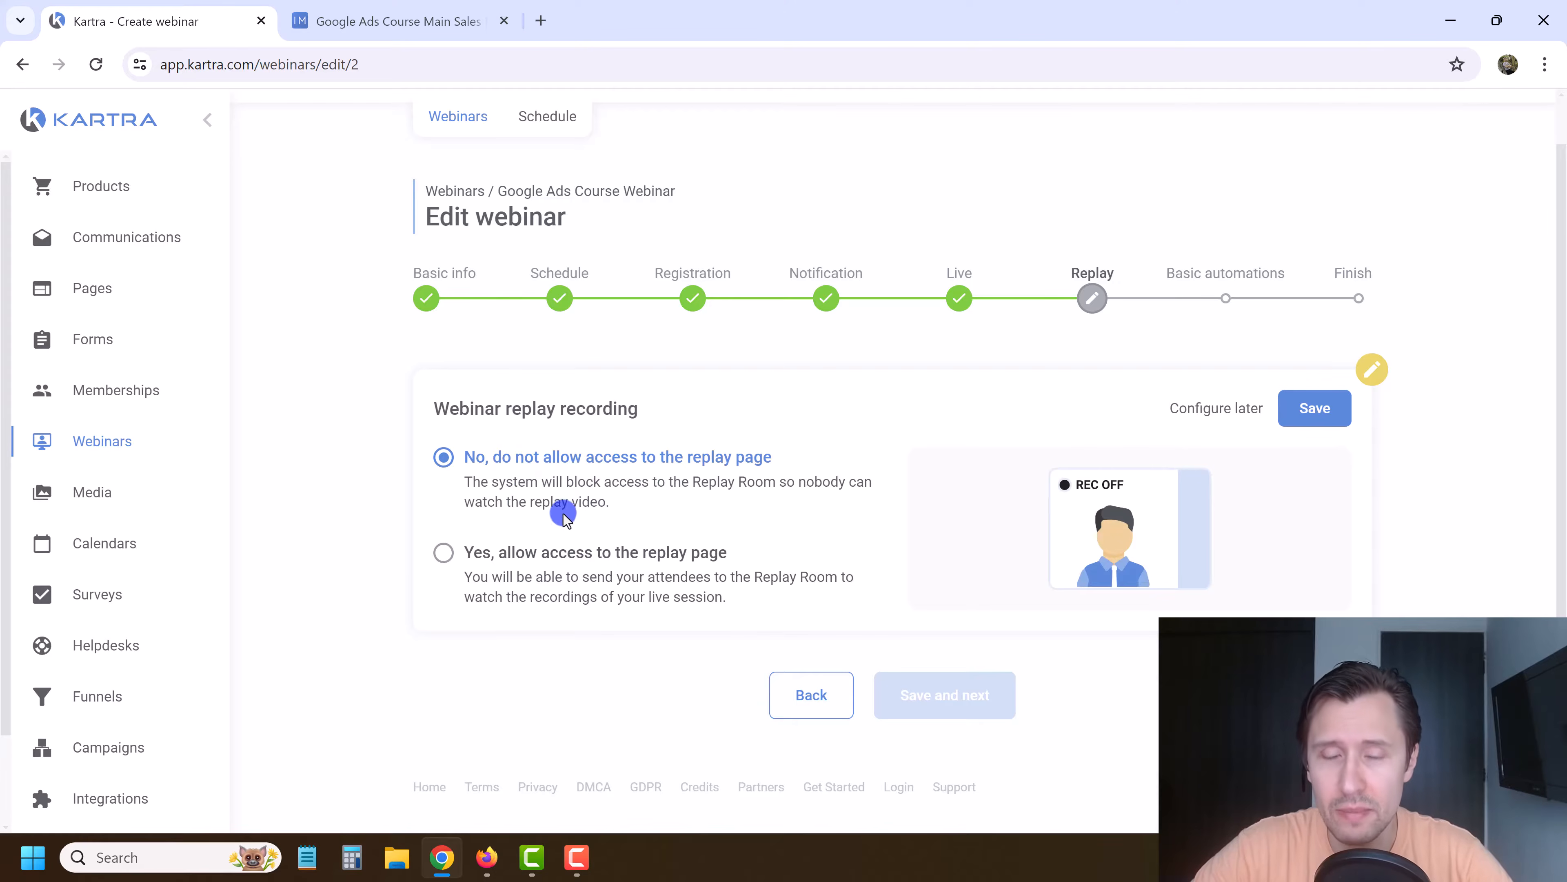
Step: Allow access to the webinar's replay page and save the replay recording section
click(558, 551)
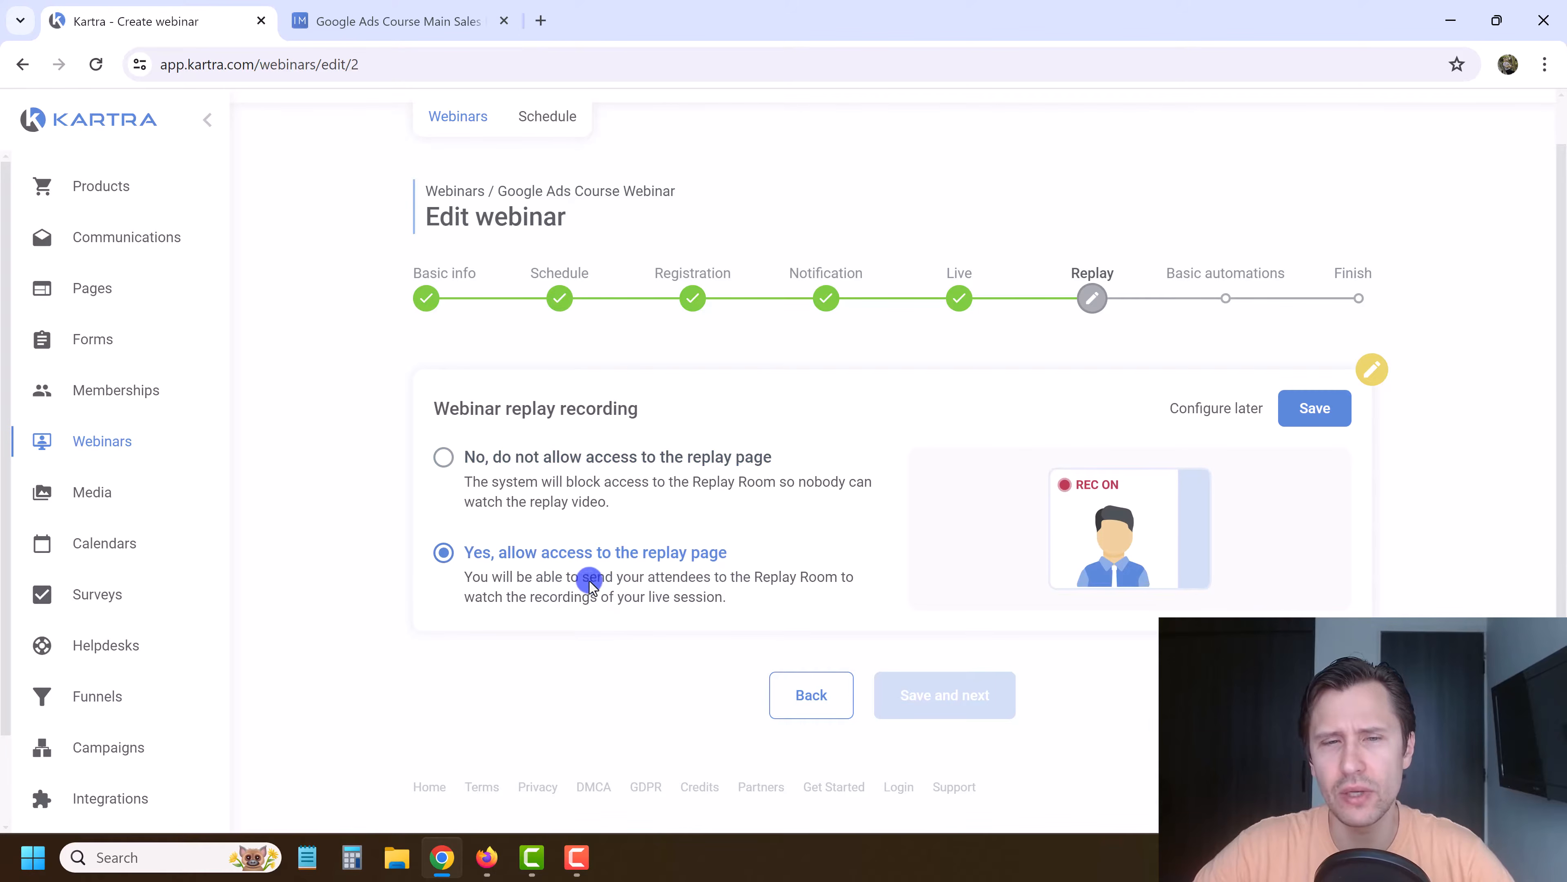
click(544, 457)
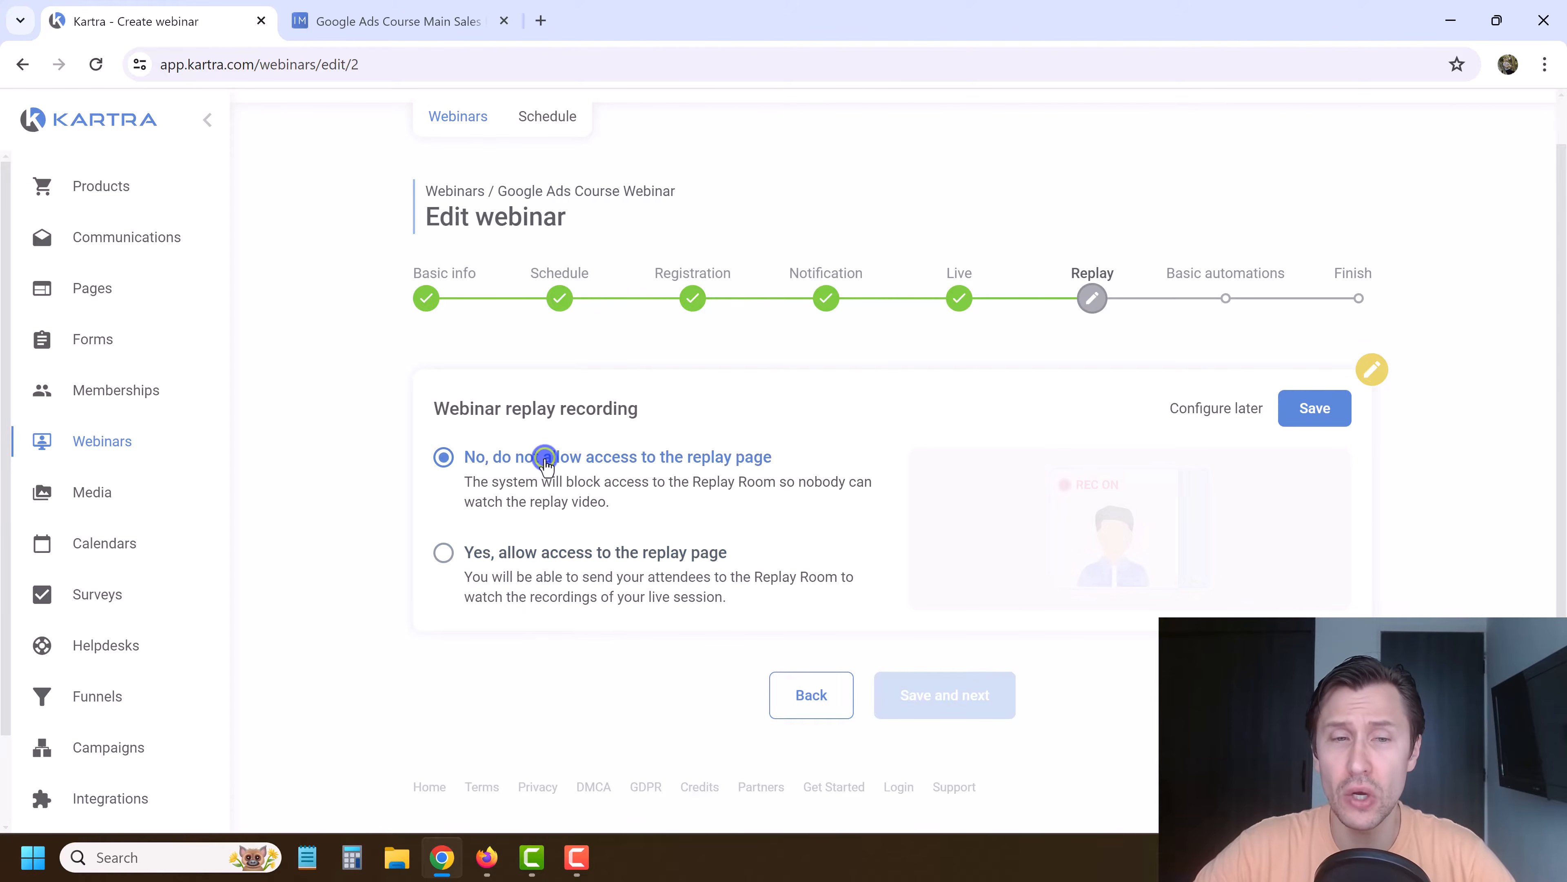
click(572, 555)
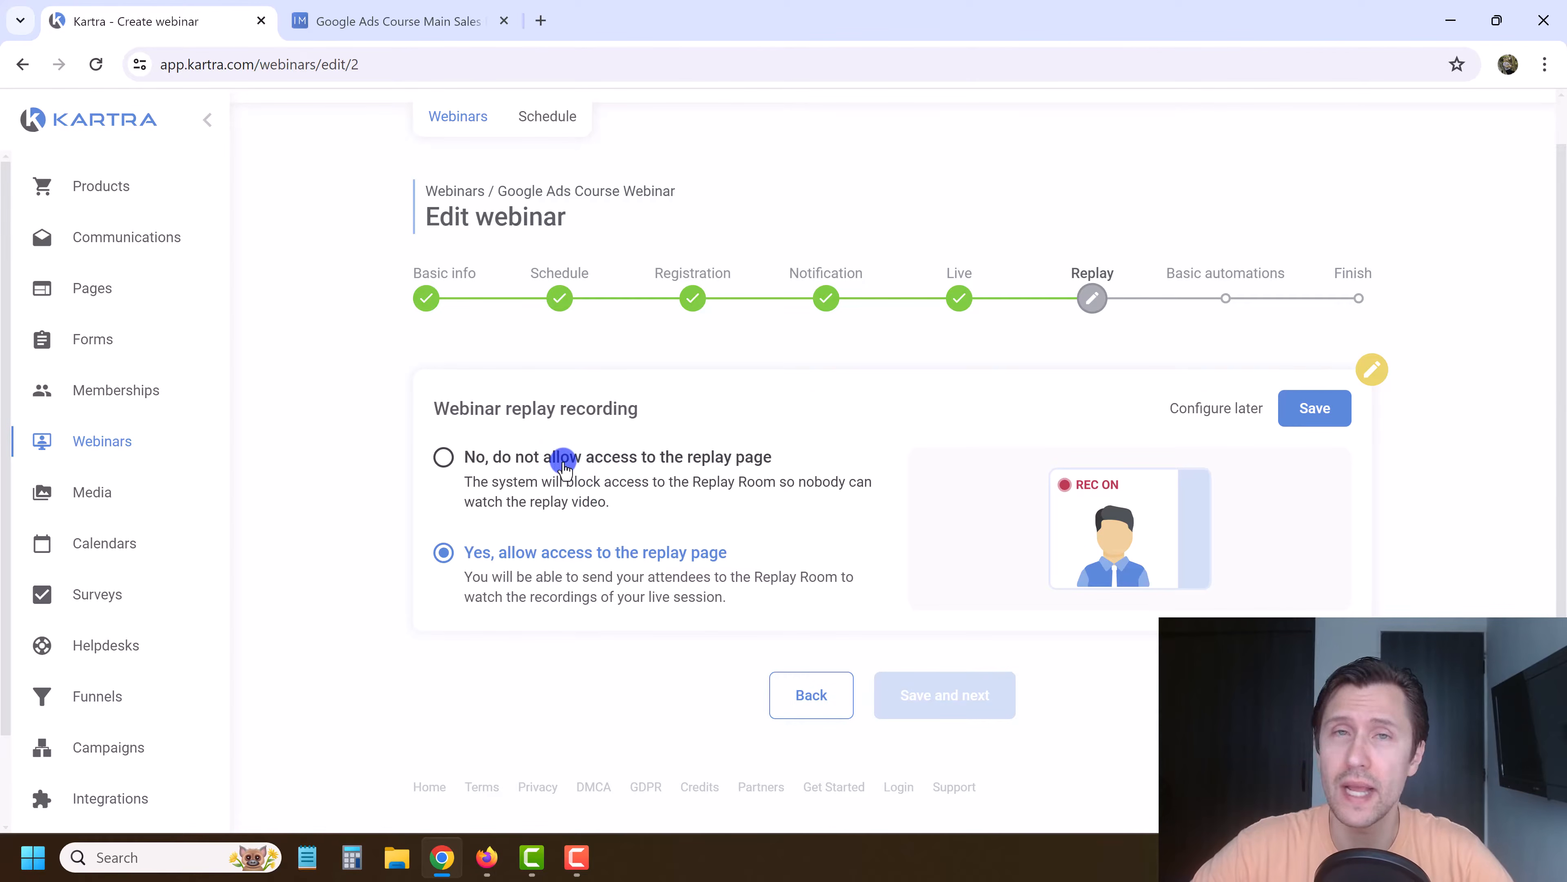
click(563, 460)
click(602, 556)
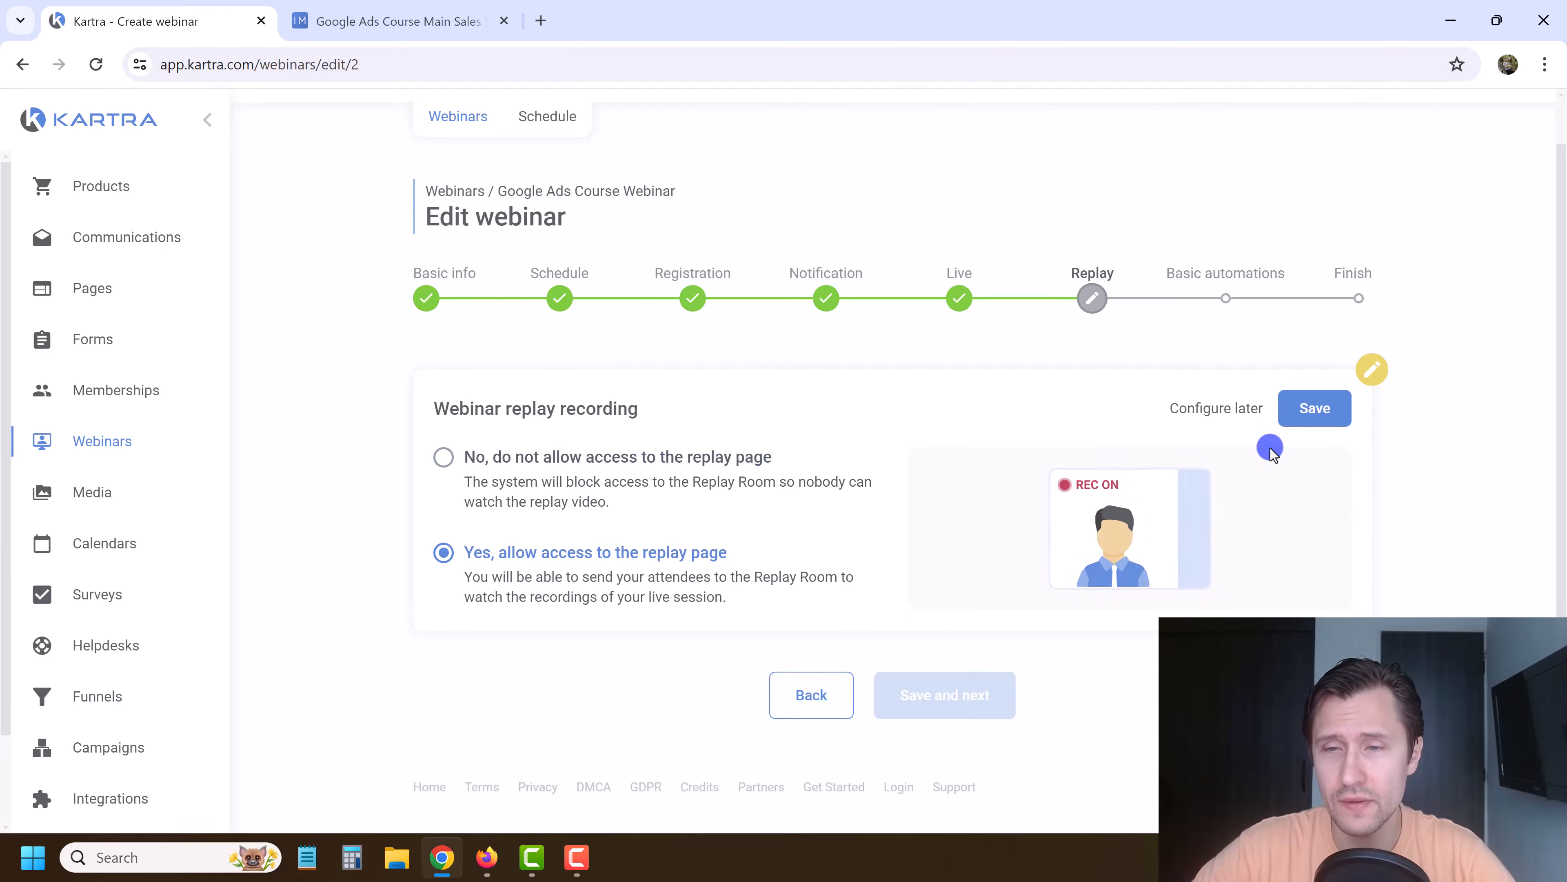
click(1317, 413)
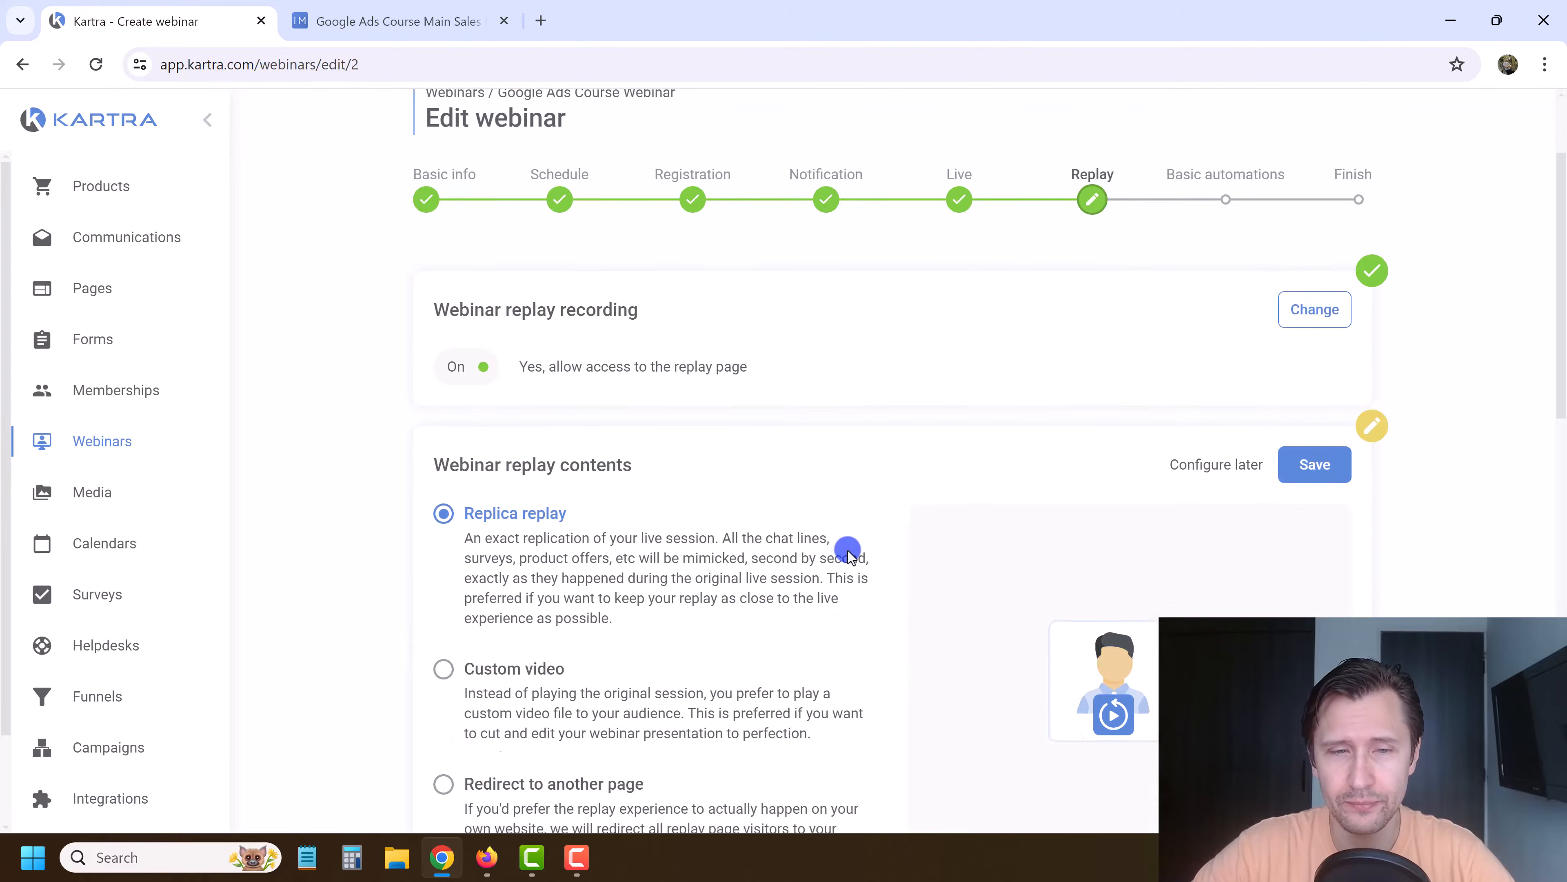
Step: Review the Custom video and Redirect to another page options, and choose Replica replay as the webinar replay contents
scroll(679, 437, down, 1)
click(555, 400)
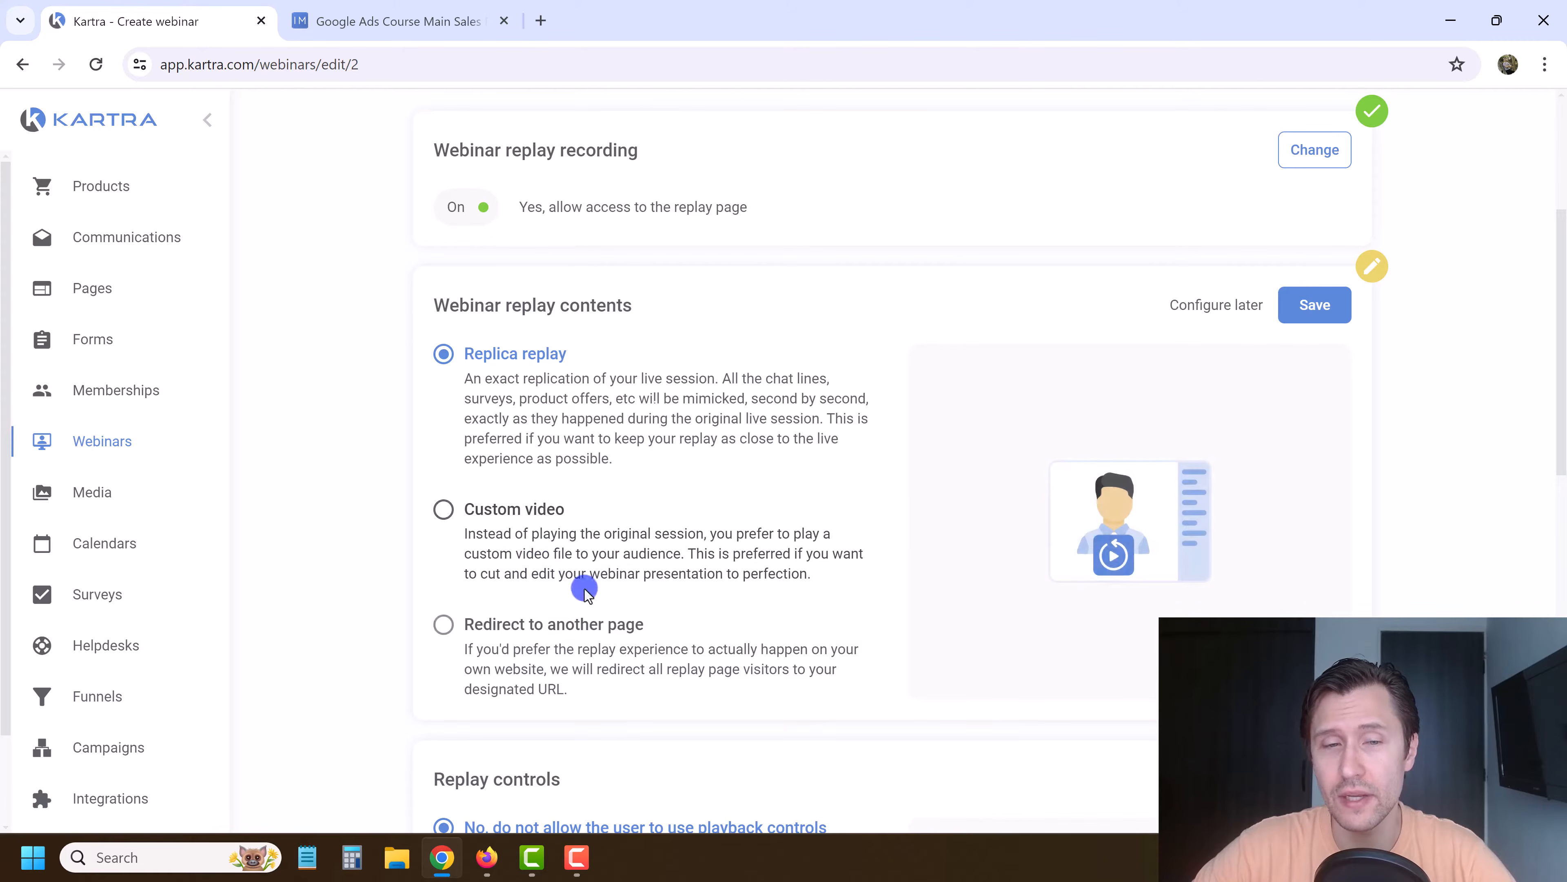
click(591, 554)
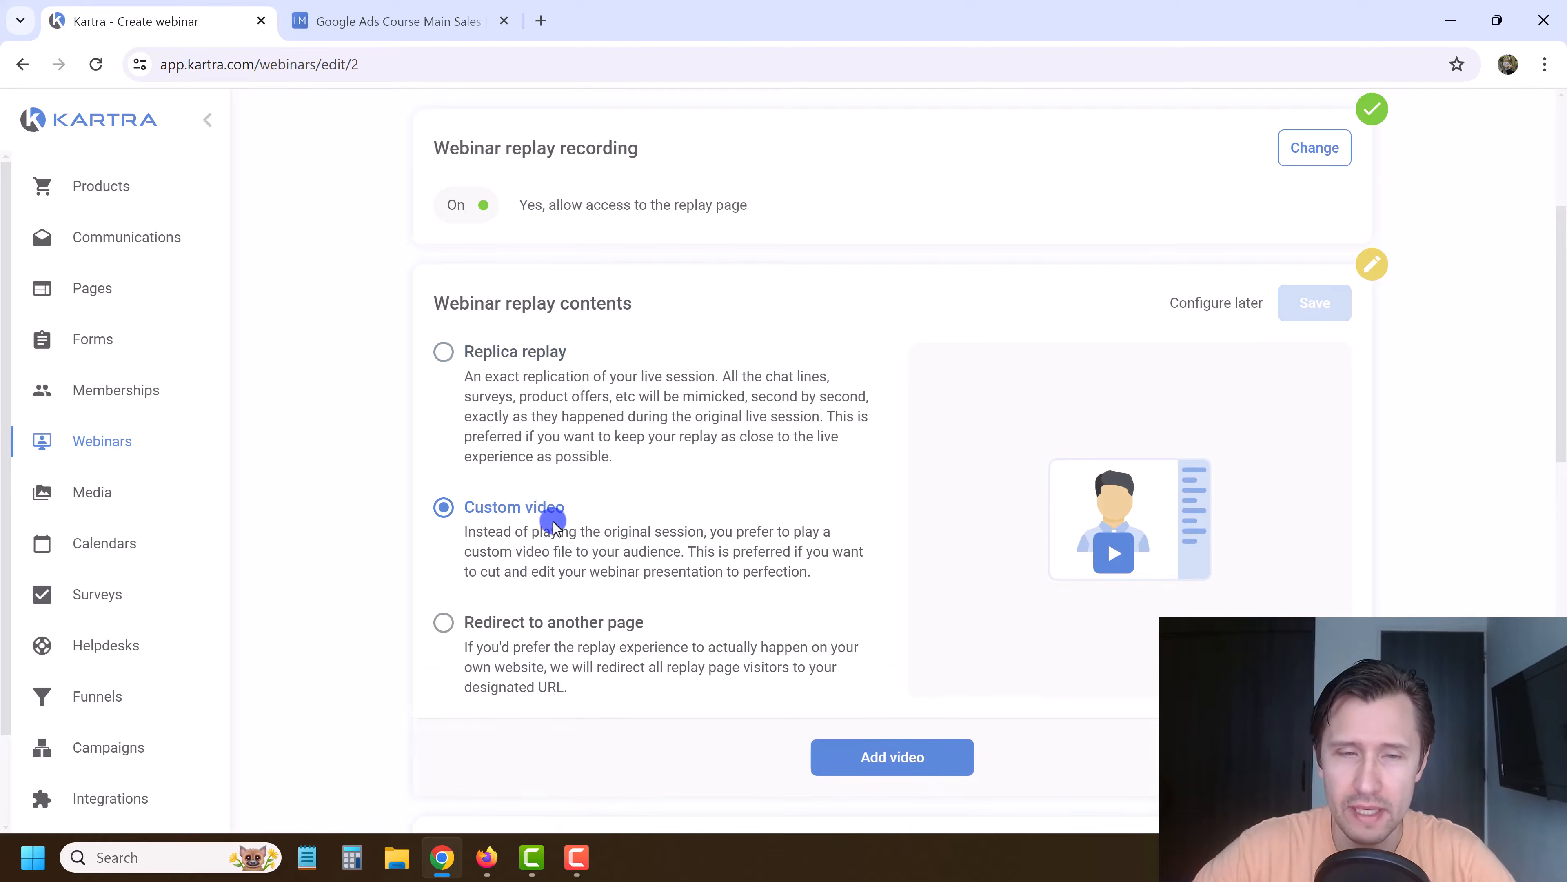
scroll(522, 541, down, 1)
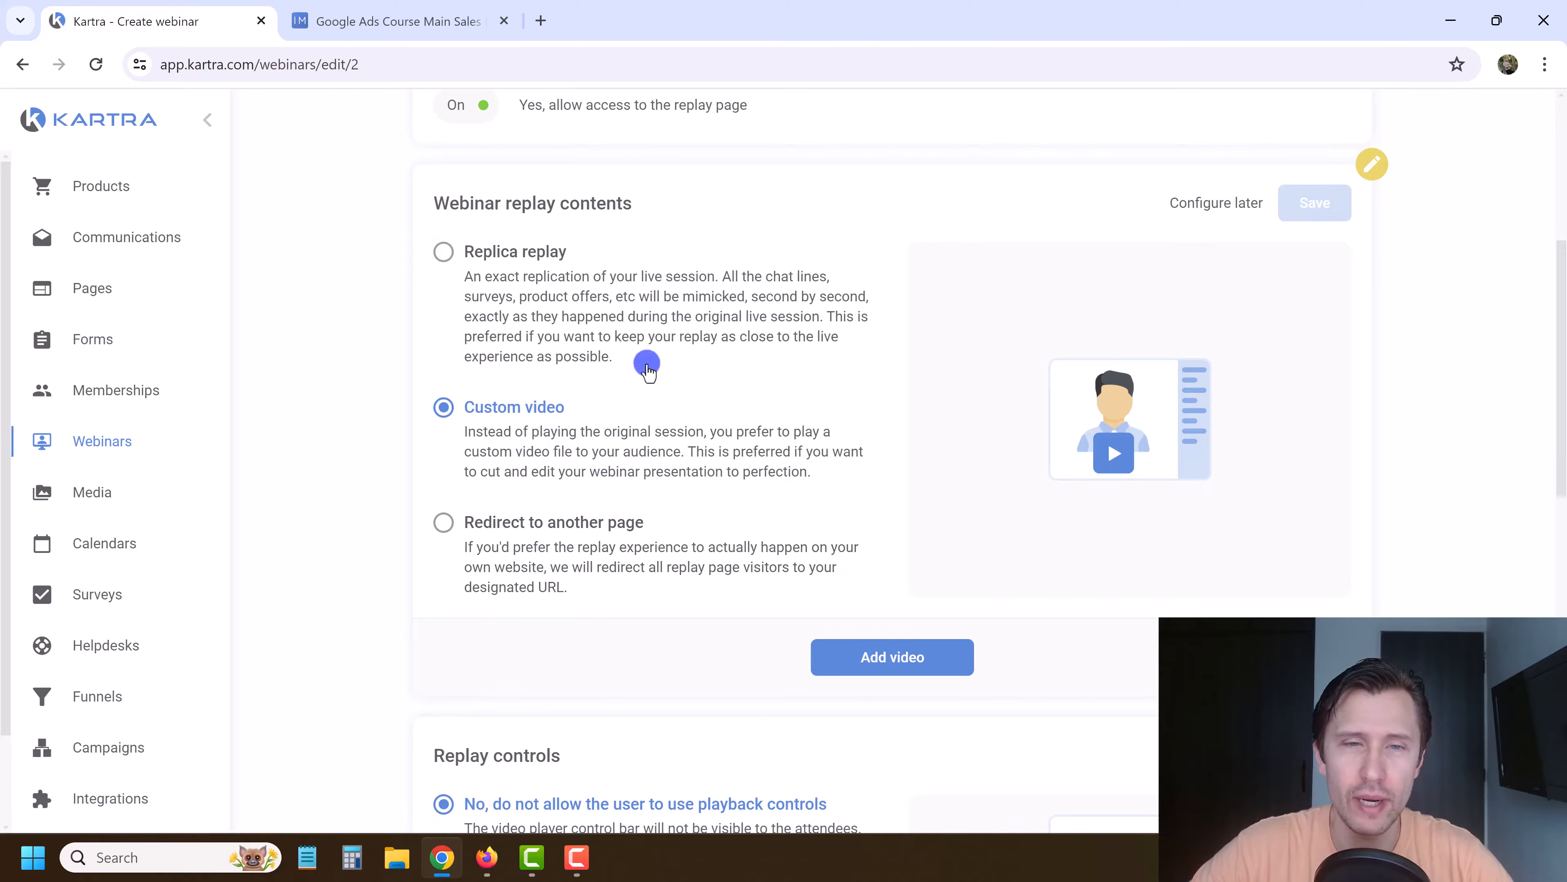
click(528, 526)
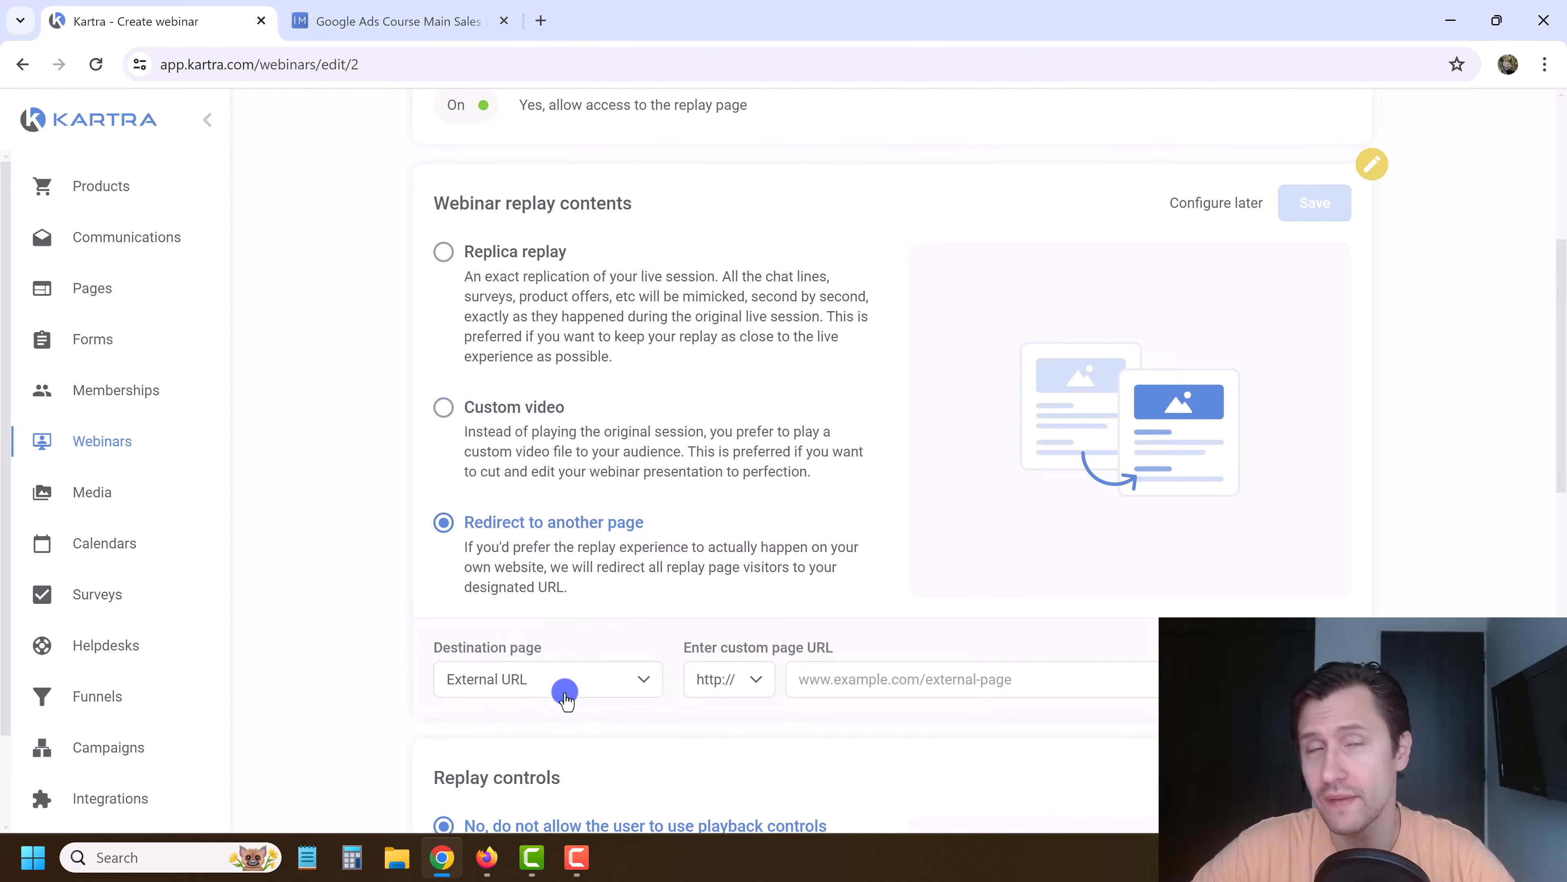
scroll(694, 614, down, 2)
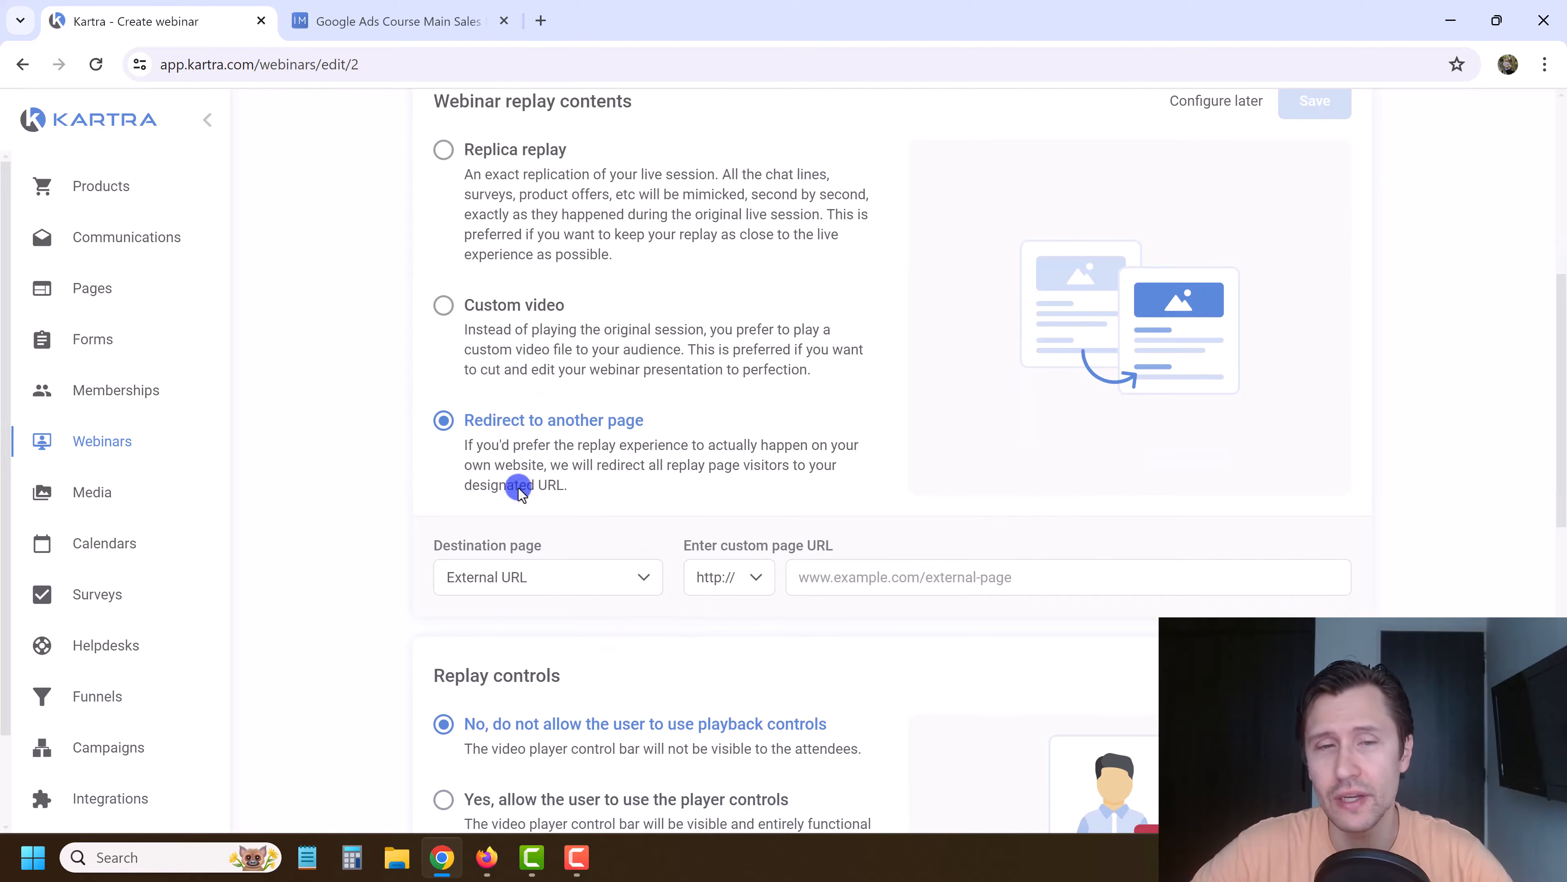
click(526, 183)
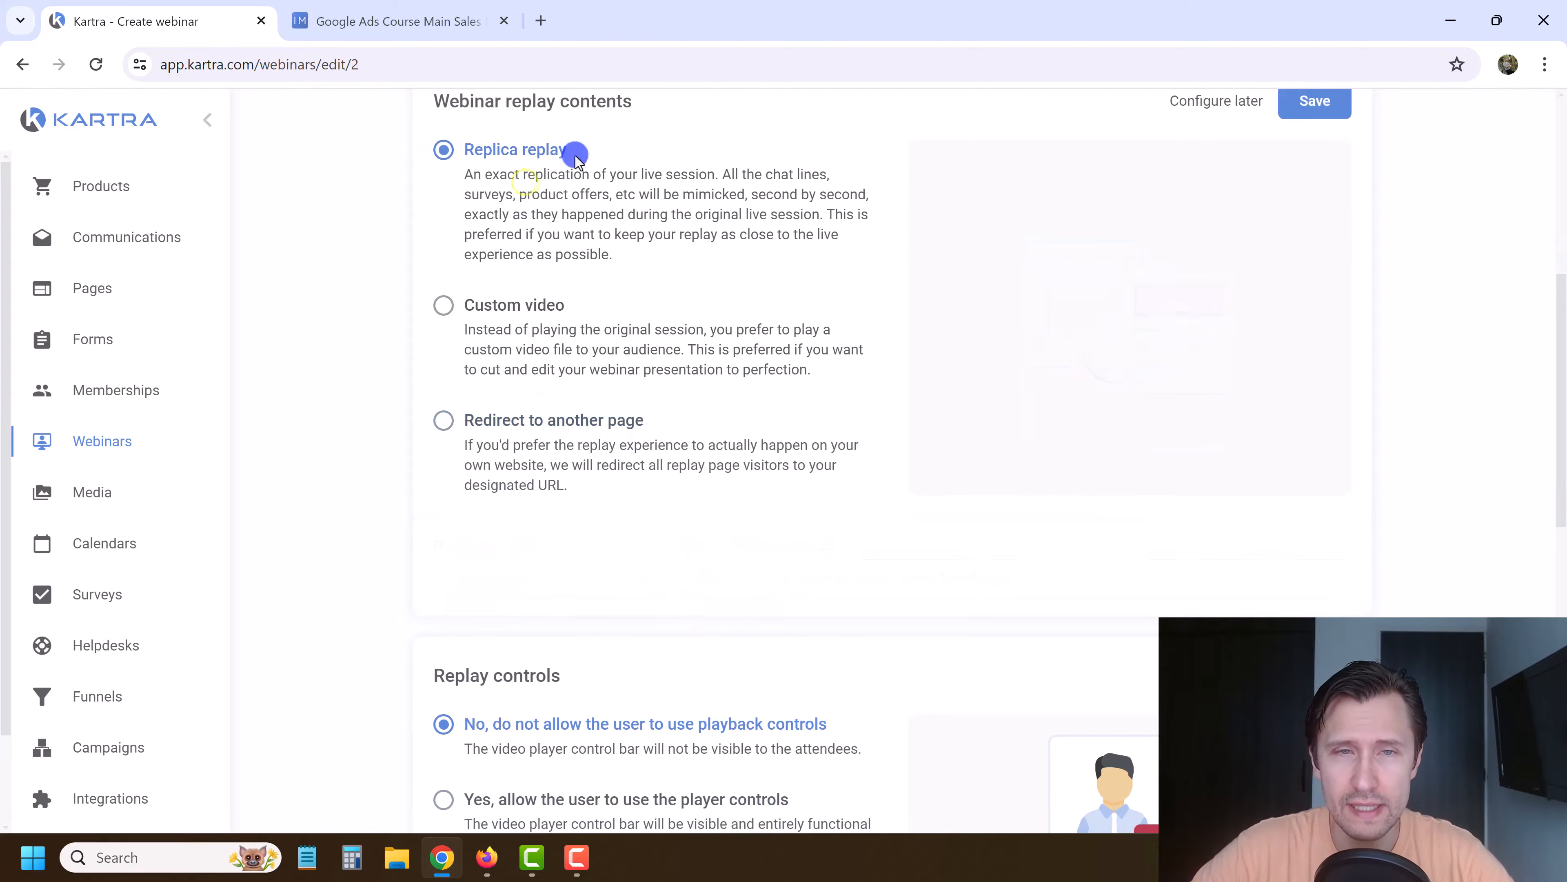
Step: Allow the user to use the player controls on the replay
scroll(784, 460, down, 2)
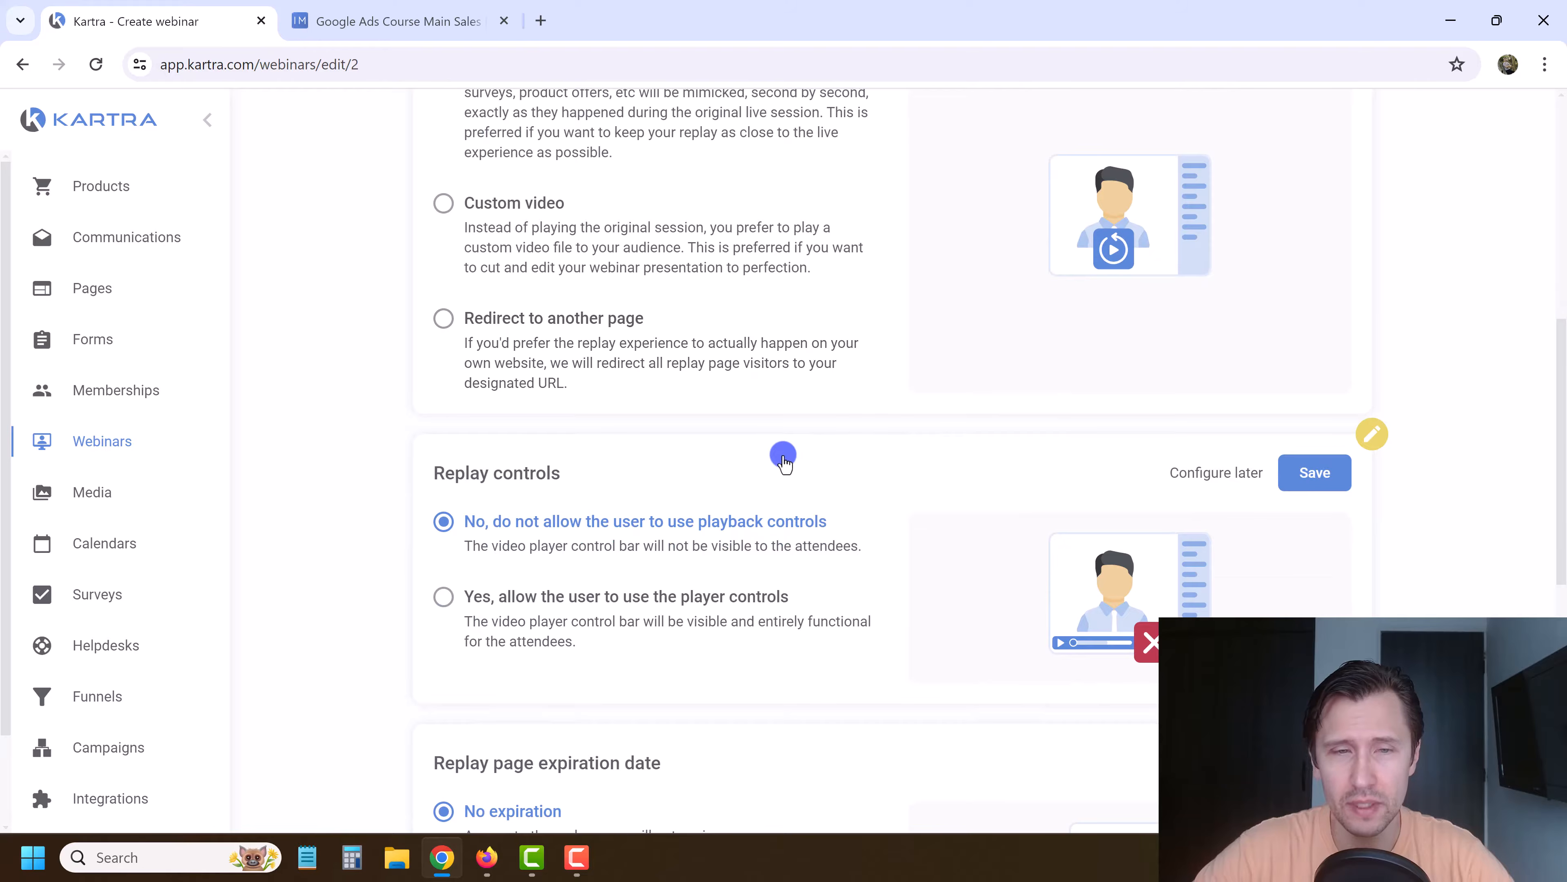
click(599, 614)
scroll(679, 556, down, 3)
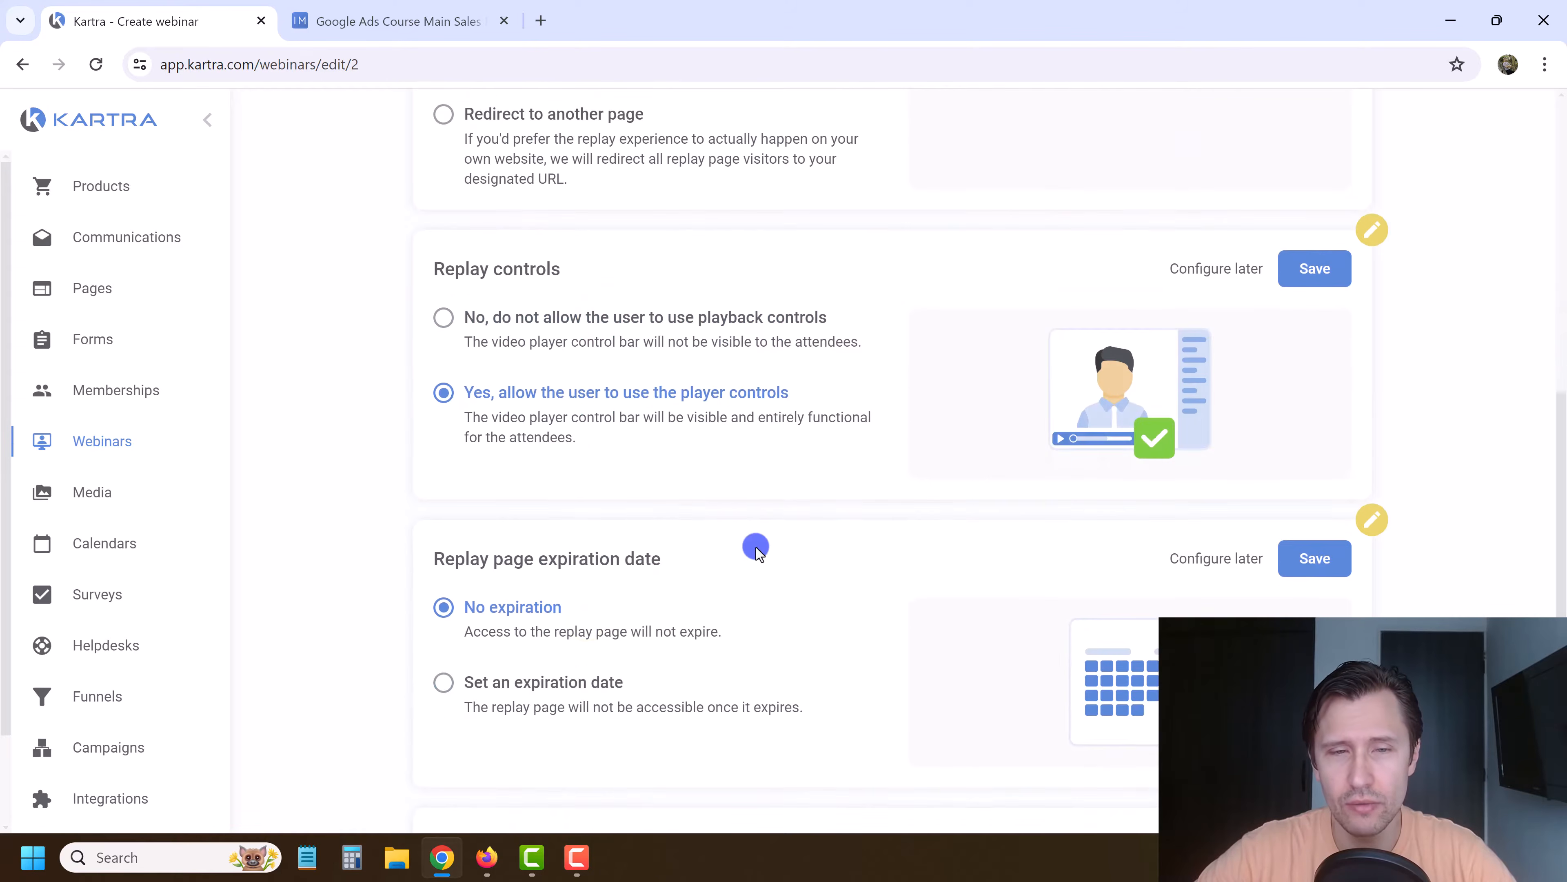
scroll(740, 555, down, 2)
scroll(634, 518, down, 2)
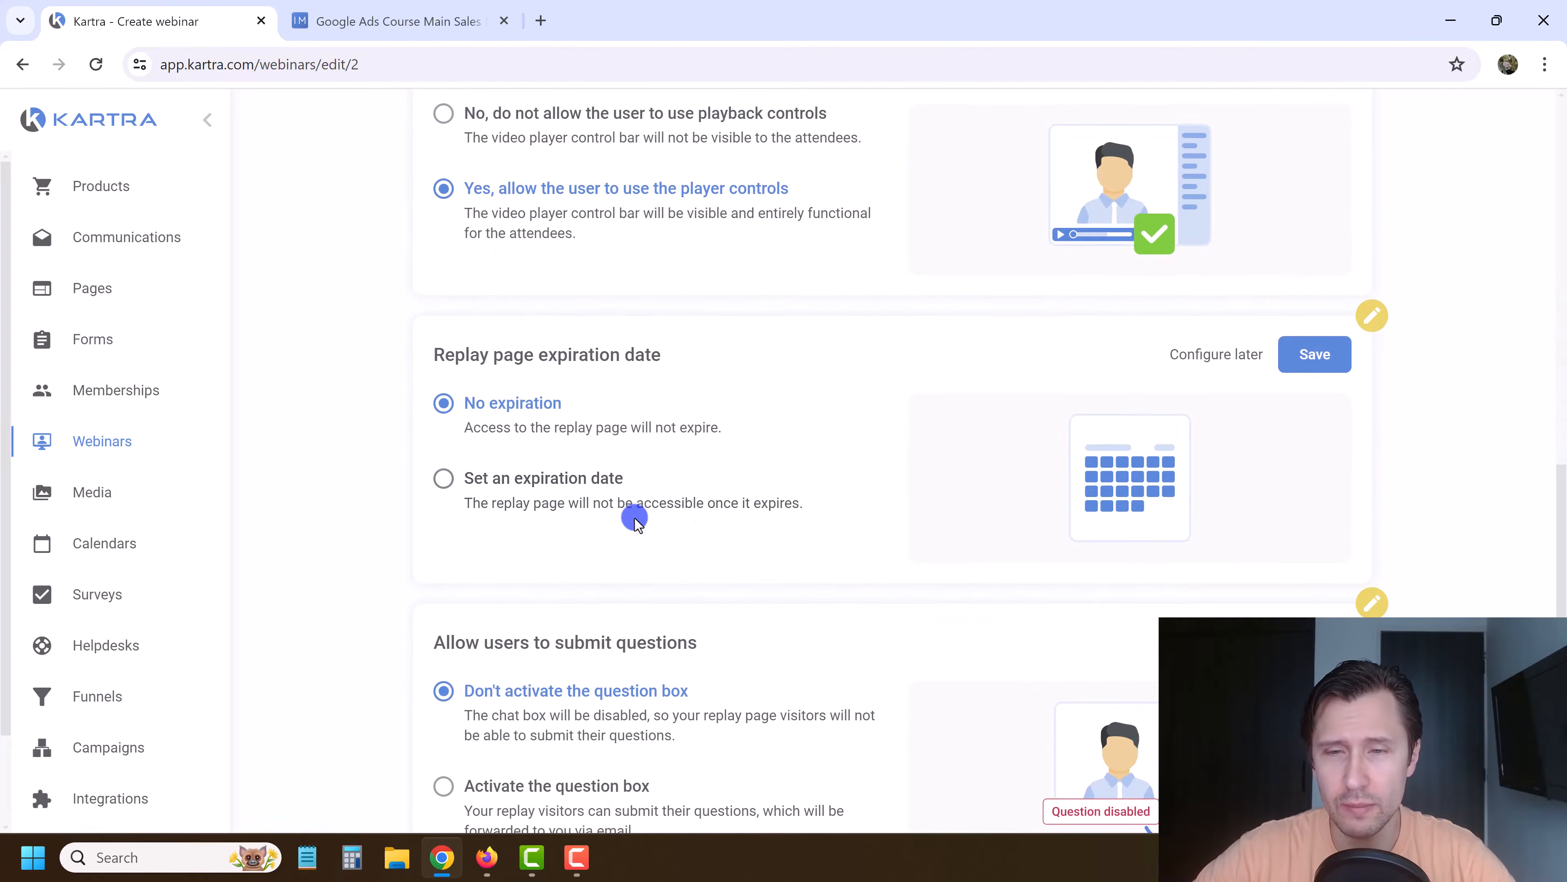
scroll(741, 519, down, 4)
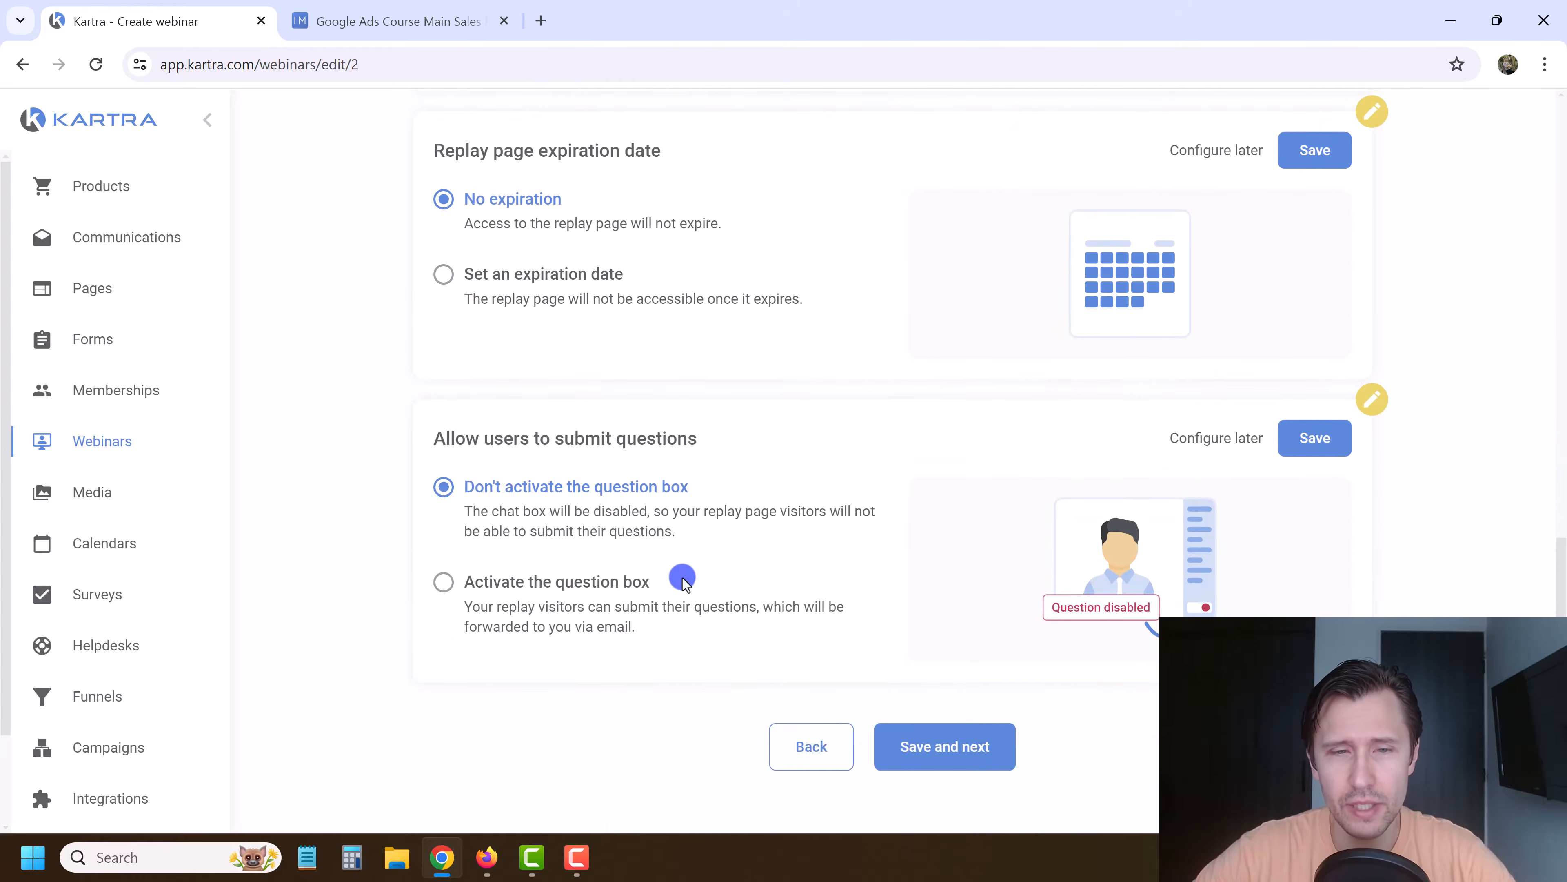
Step: Activate the replay question box, change the domain of the forwarding email address, and save the section
click(620, 608)
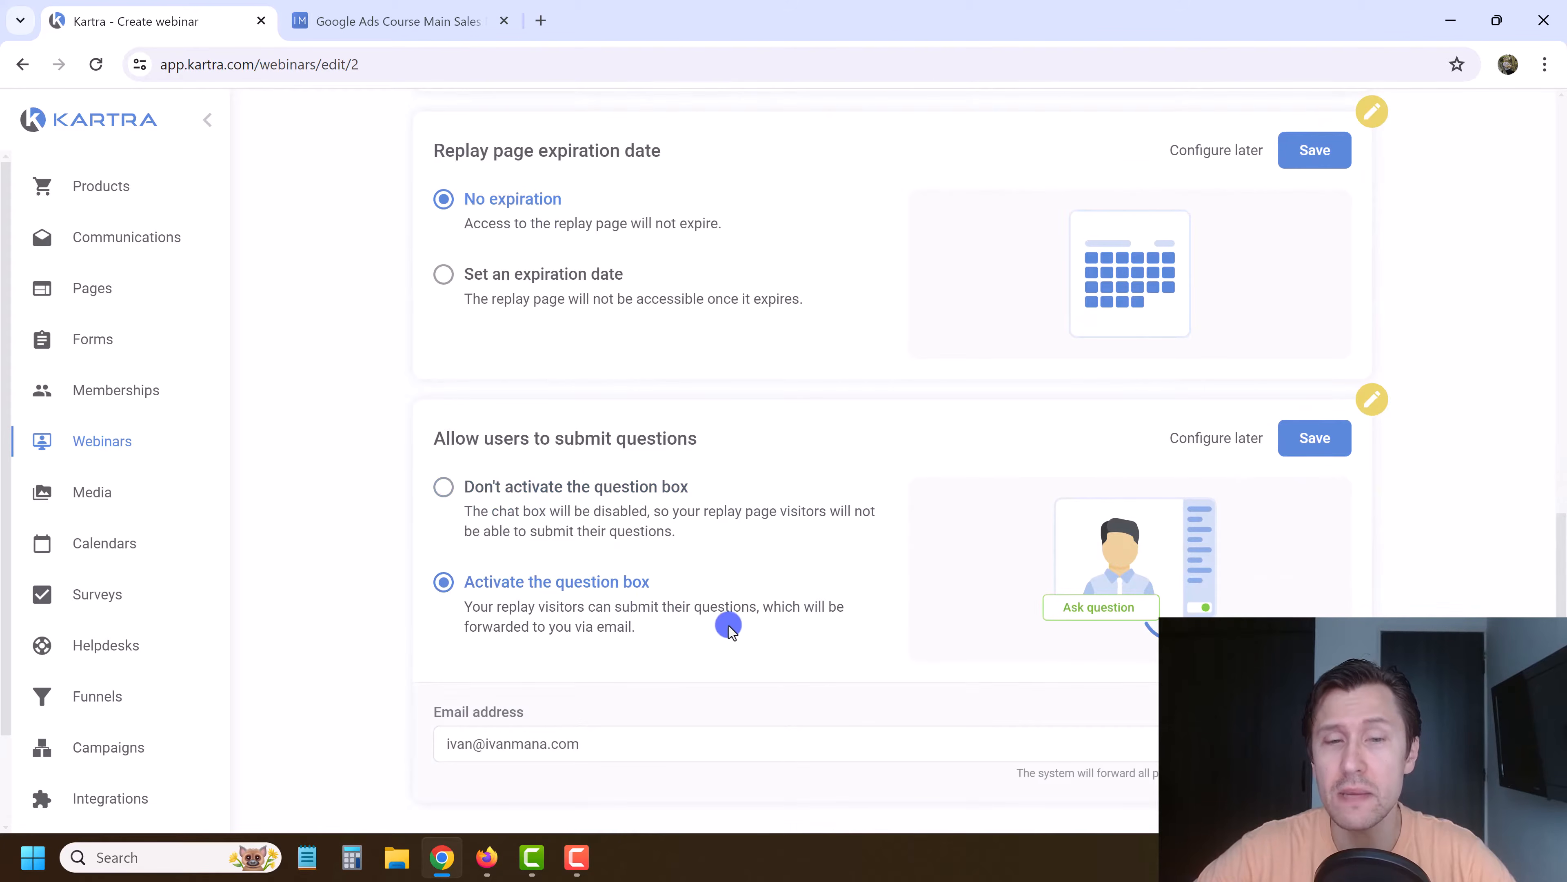
scroll(679, 674, down, 2)
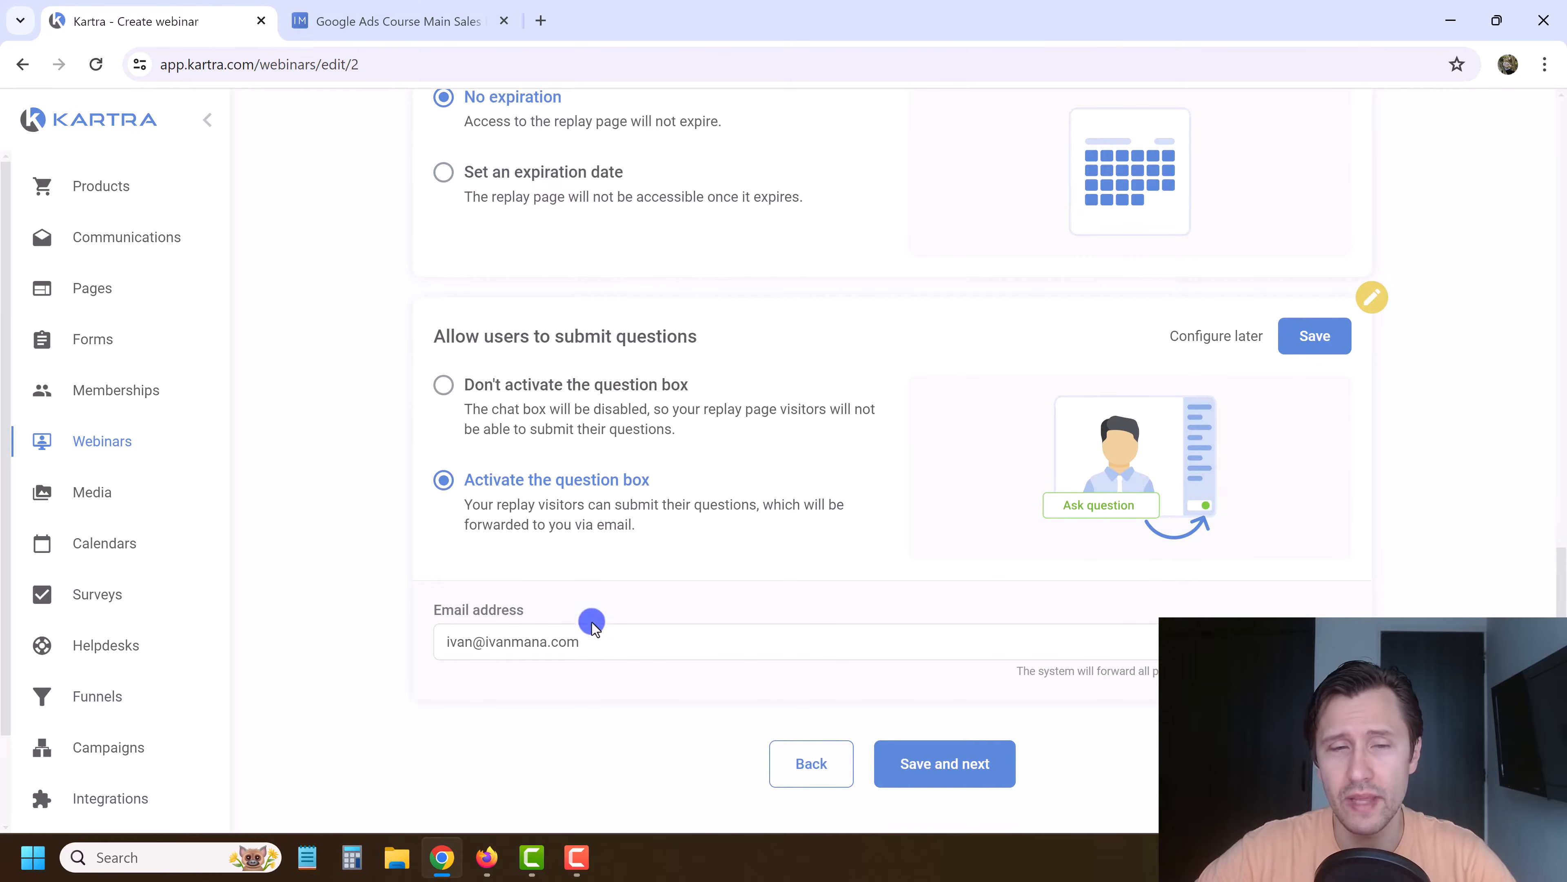
drag(621, 642, 501, 648)
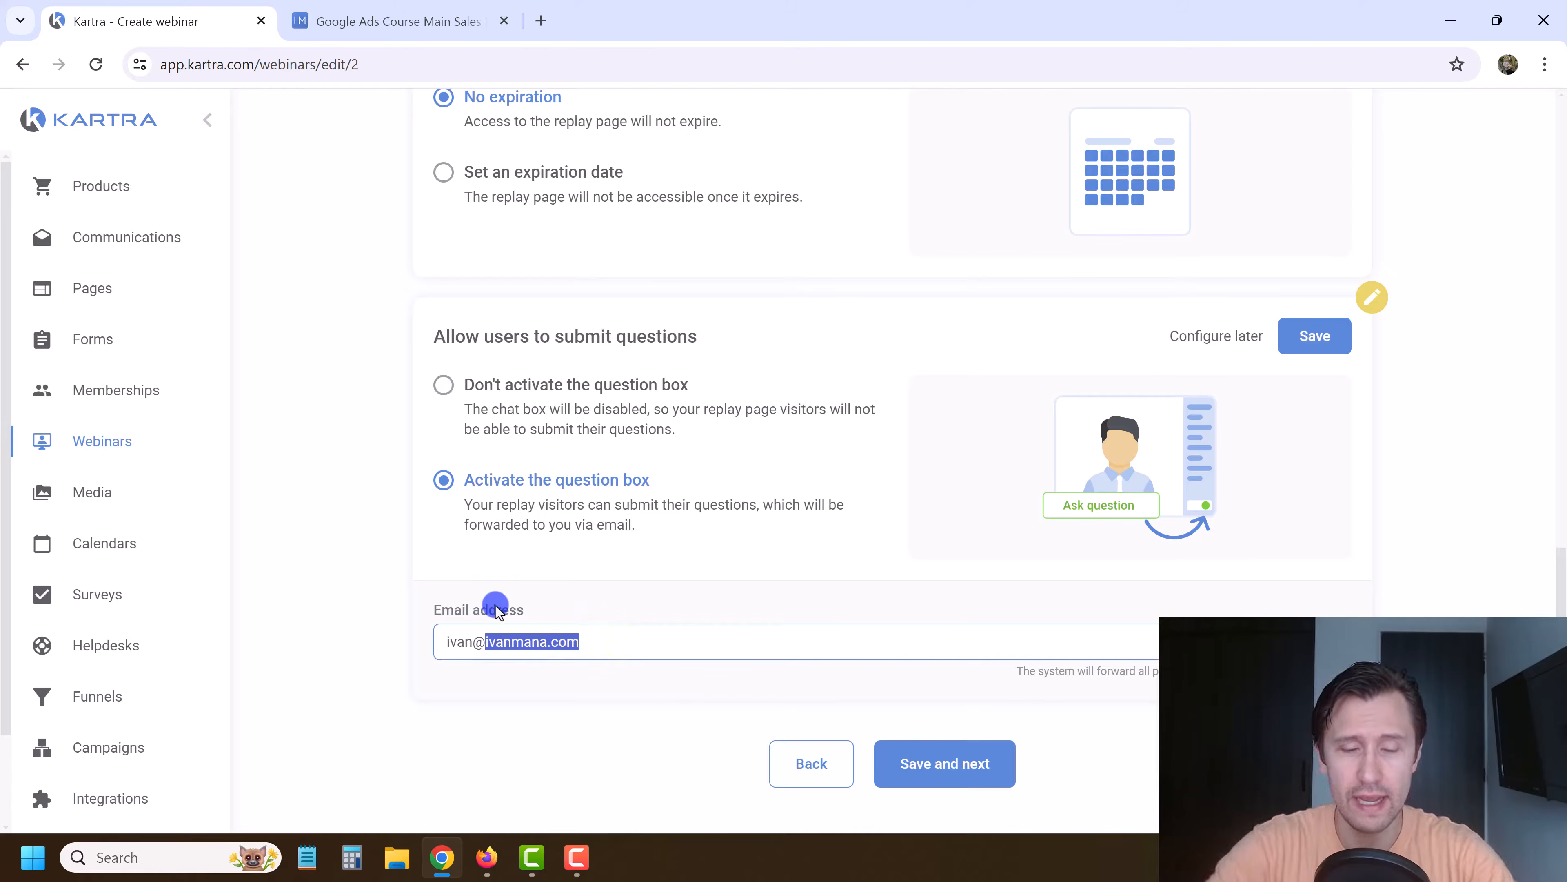
text(adnetworkexpert.com)
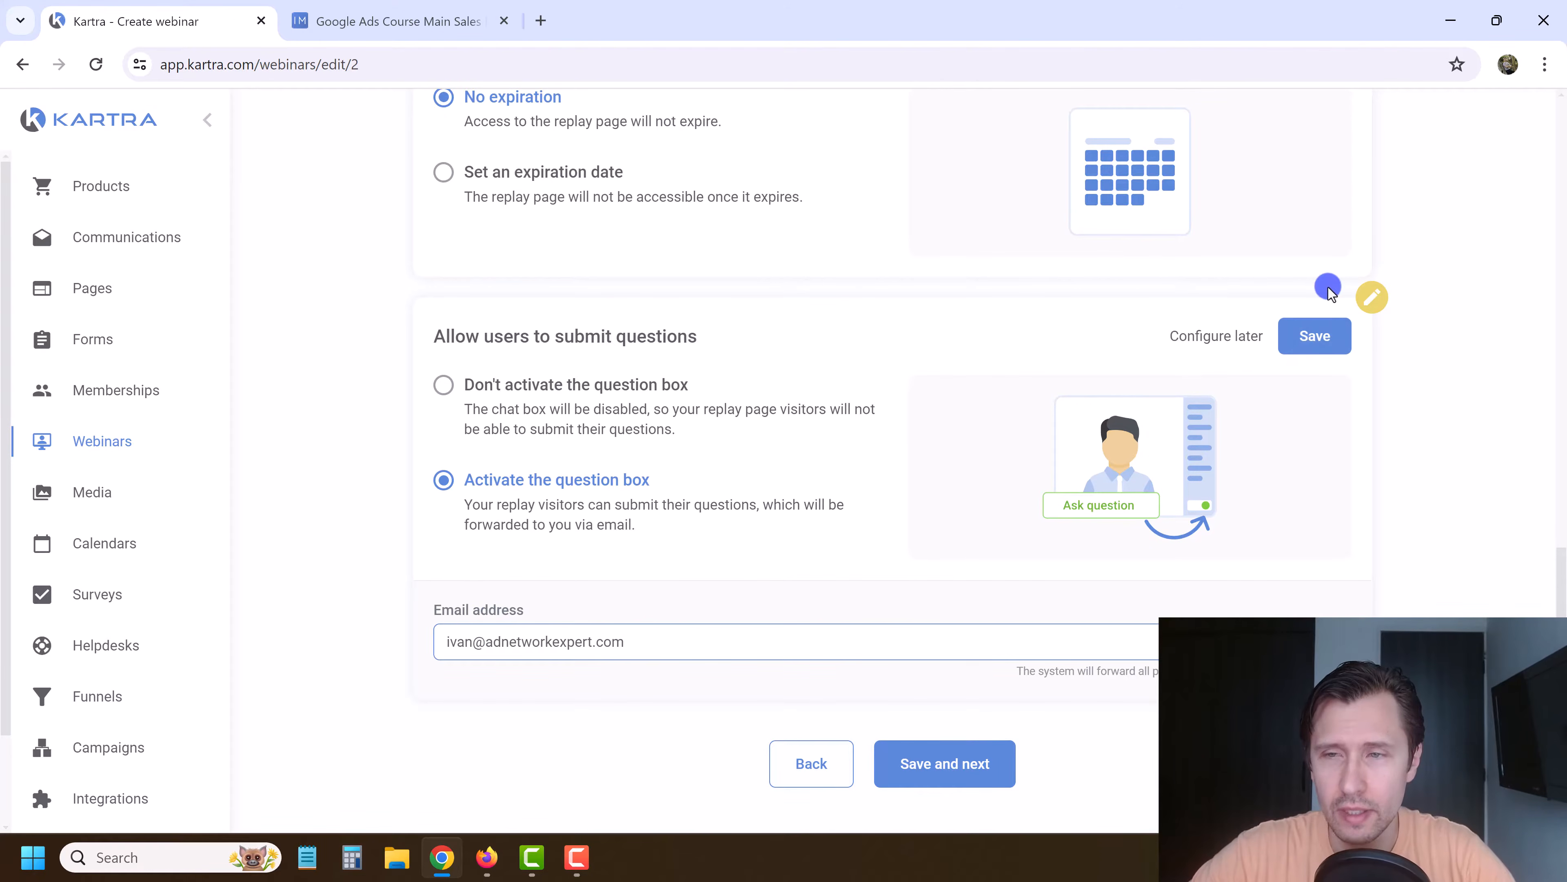
click(1320, 344)
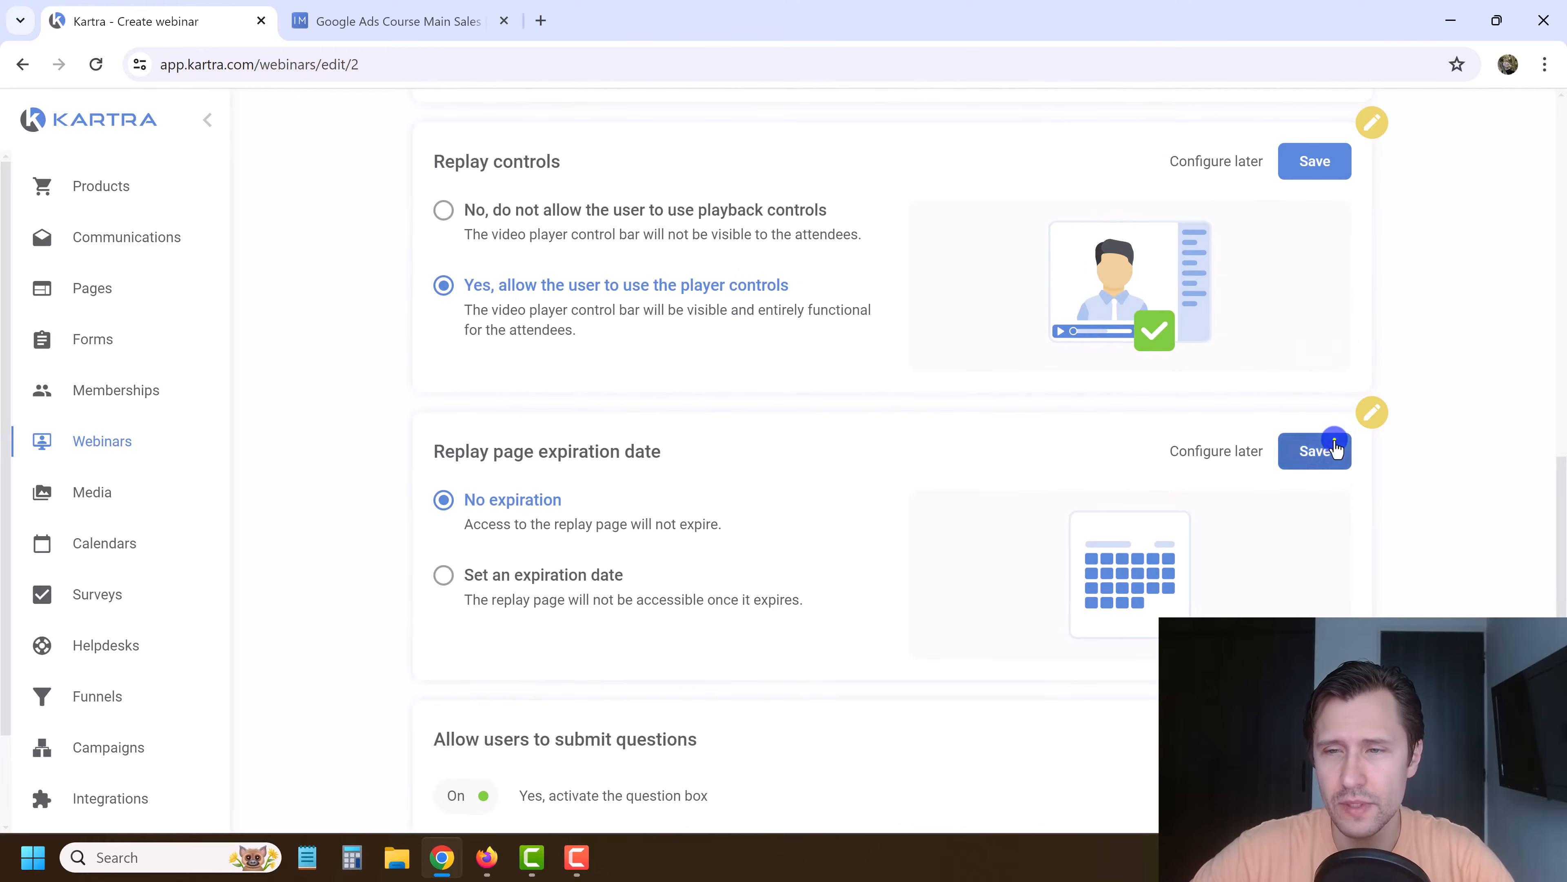
Step: Save the replay expiration, controls and contents sections, and save the replay settings to continue to basic automations
click(1334, 443)
click(1316, 362)
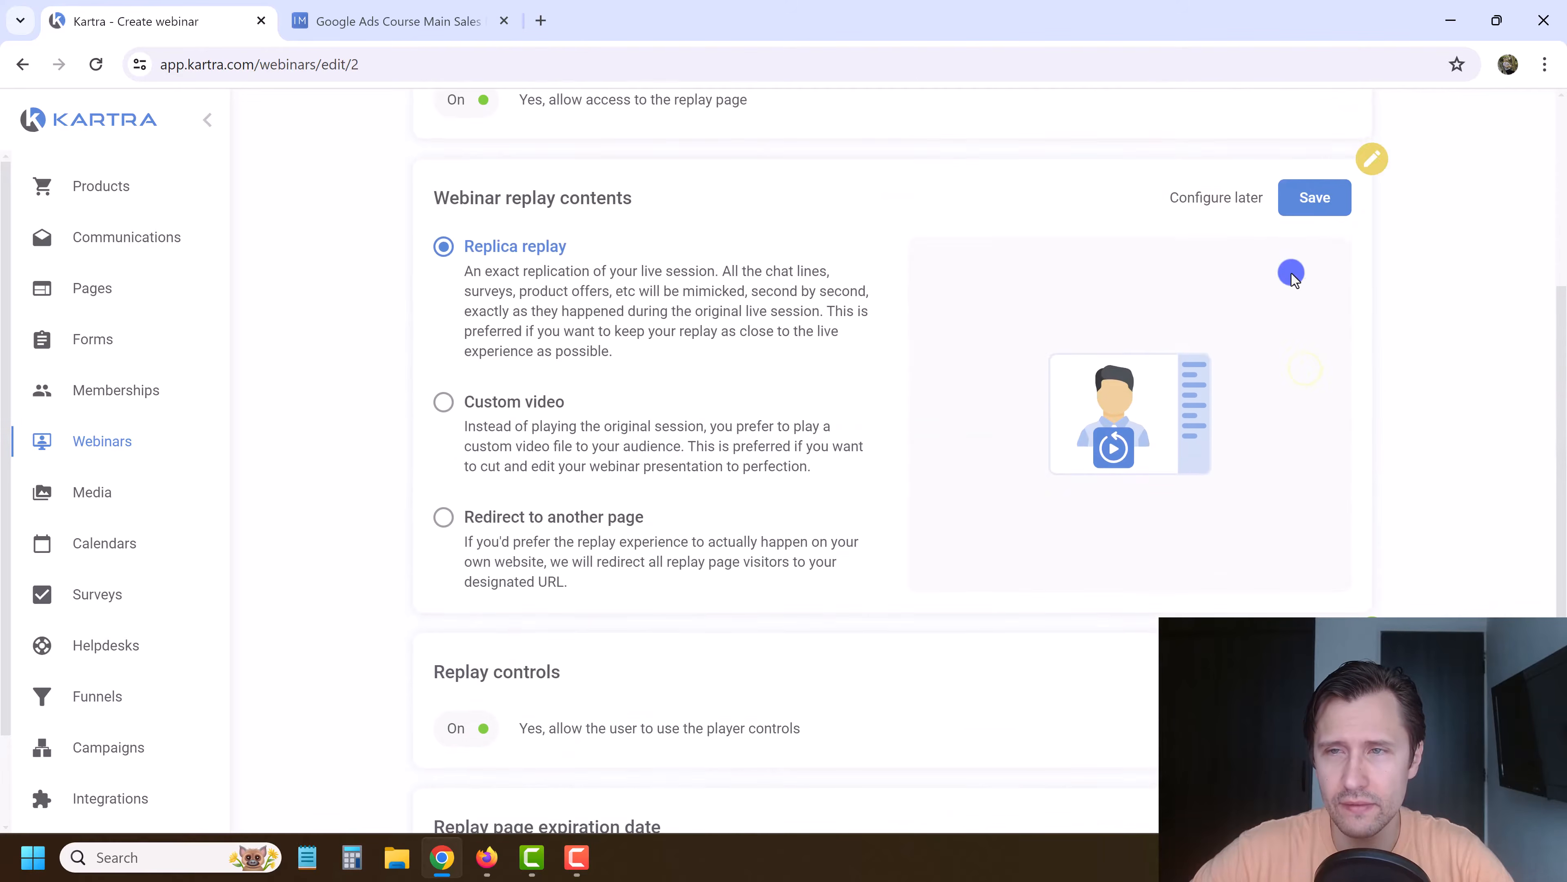
click(1332, 196)
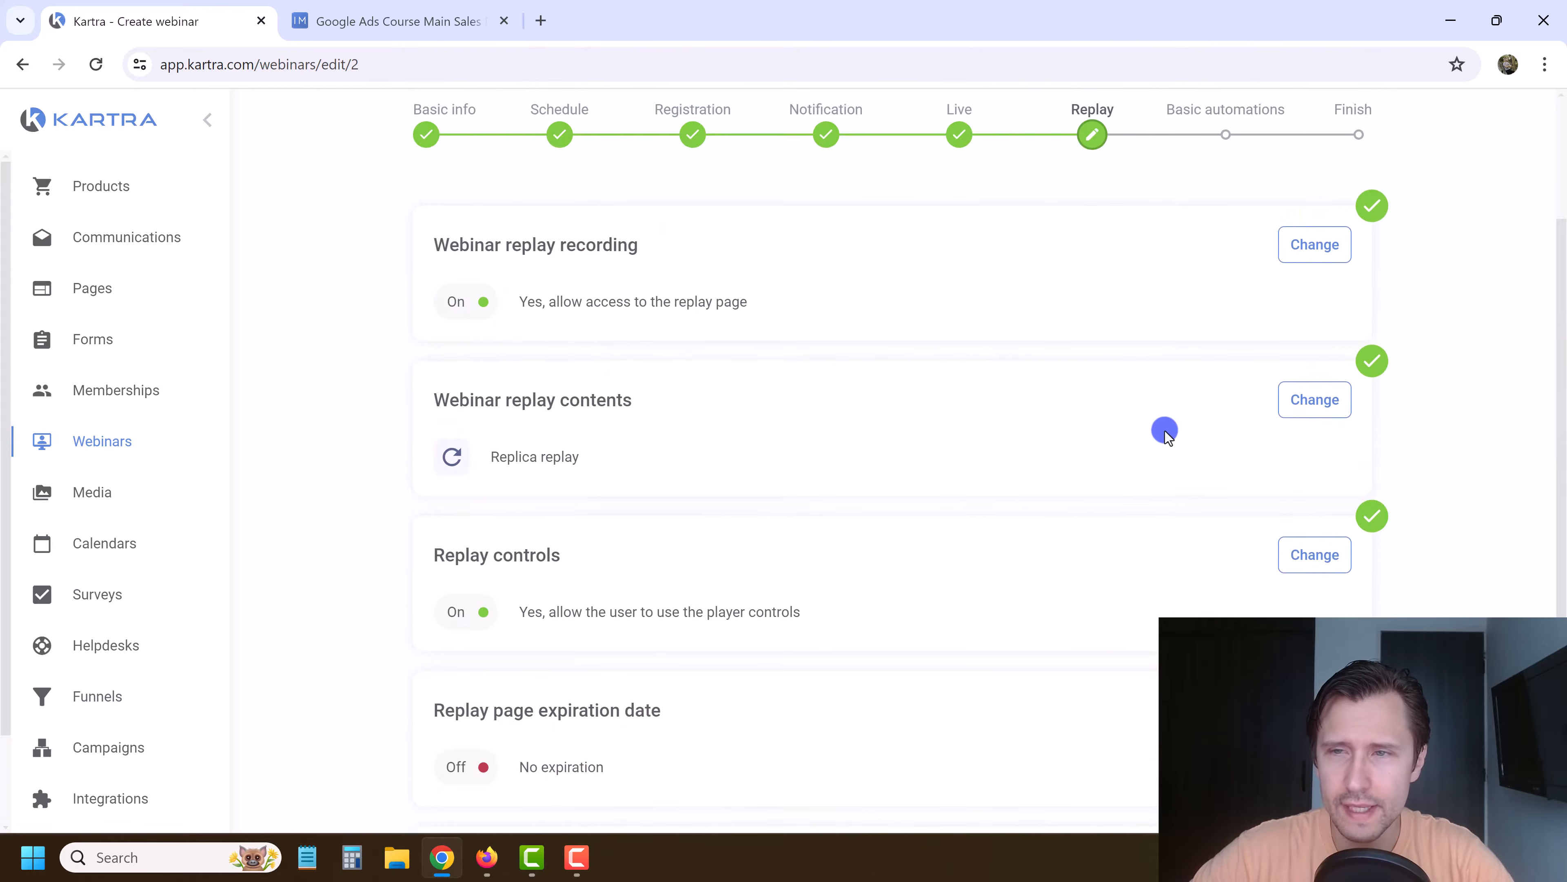
scroll(977, 702, down, 5)
click(977, 705)
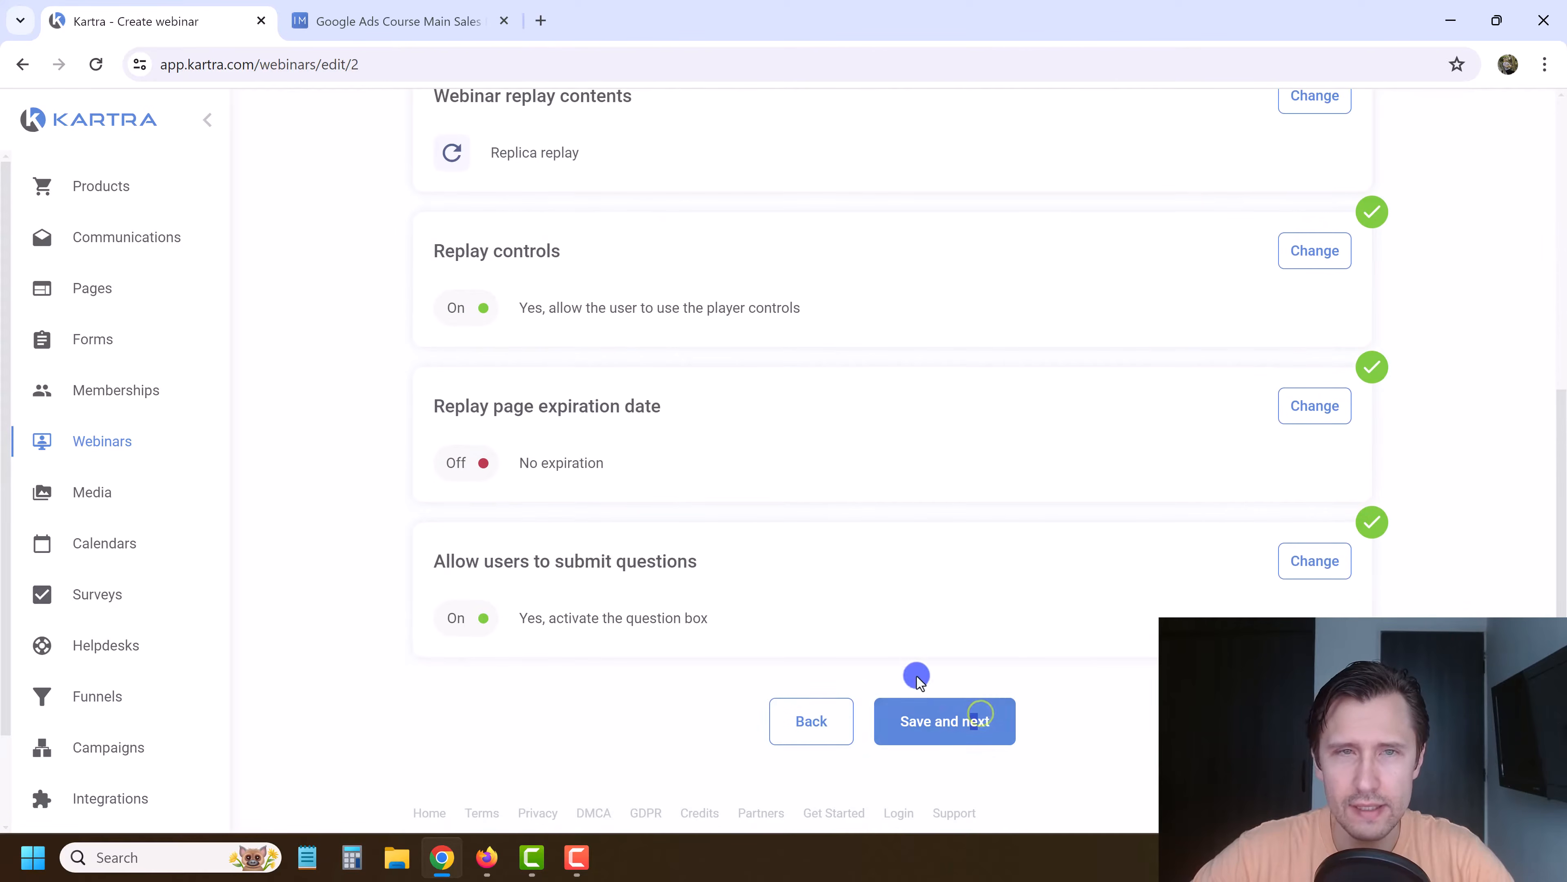
click(914, 733)
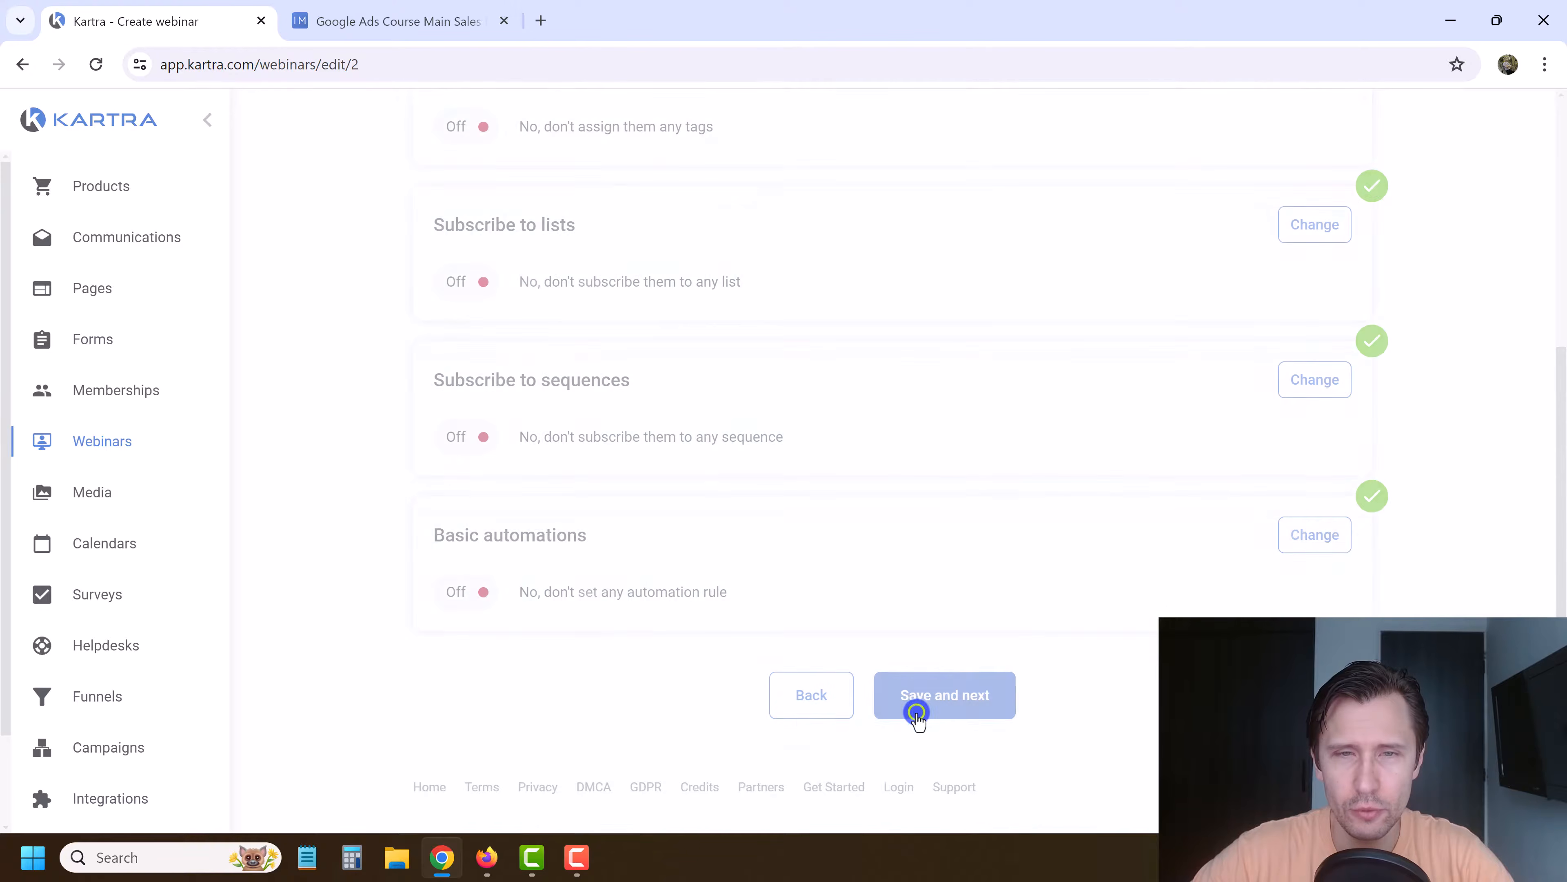
Step: Turn on tag assignment for webinar registrants and select the Affiliate Marketing tag category
click(407, 582)
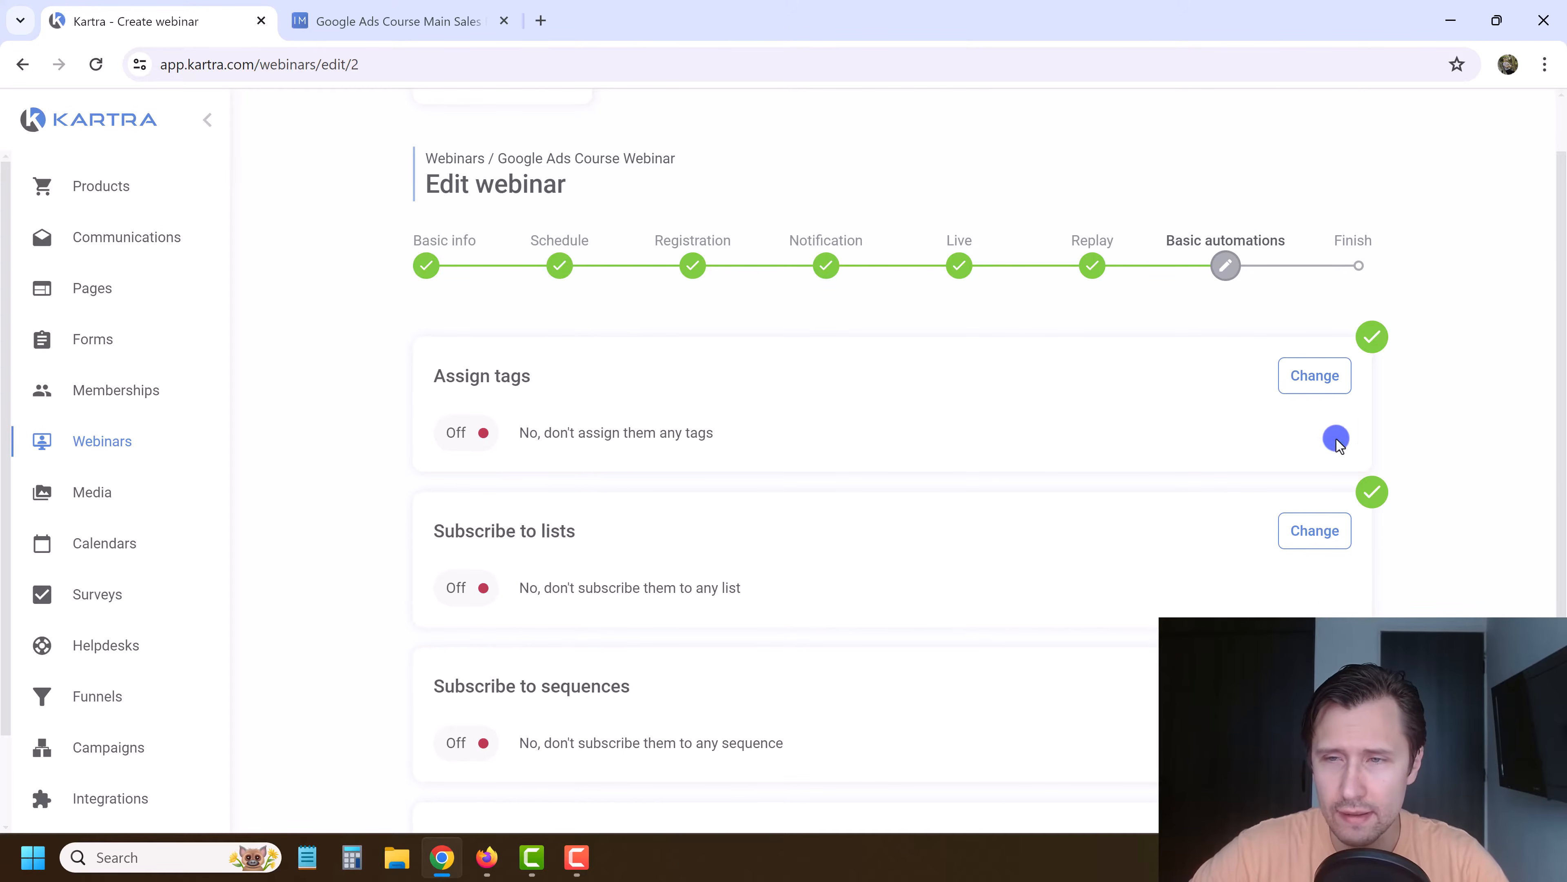
click(1315, 386)
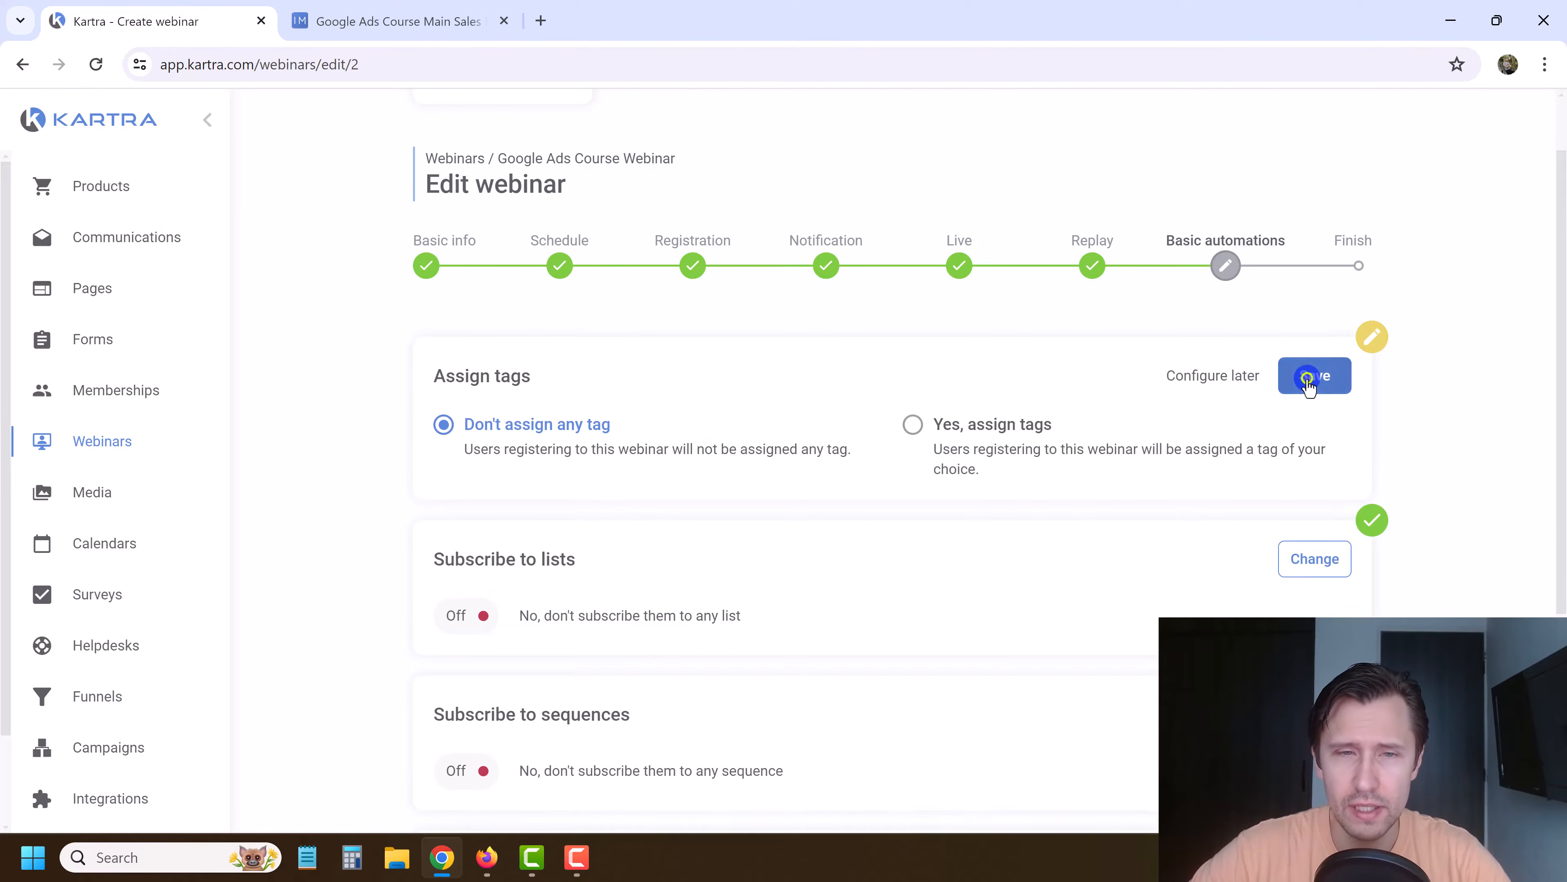
click(916, 427)
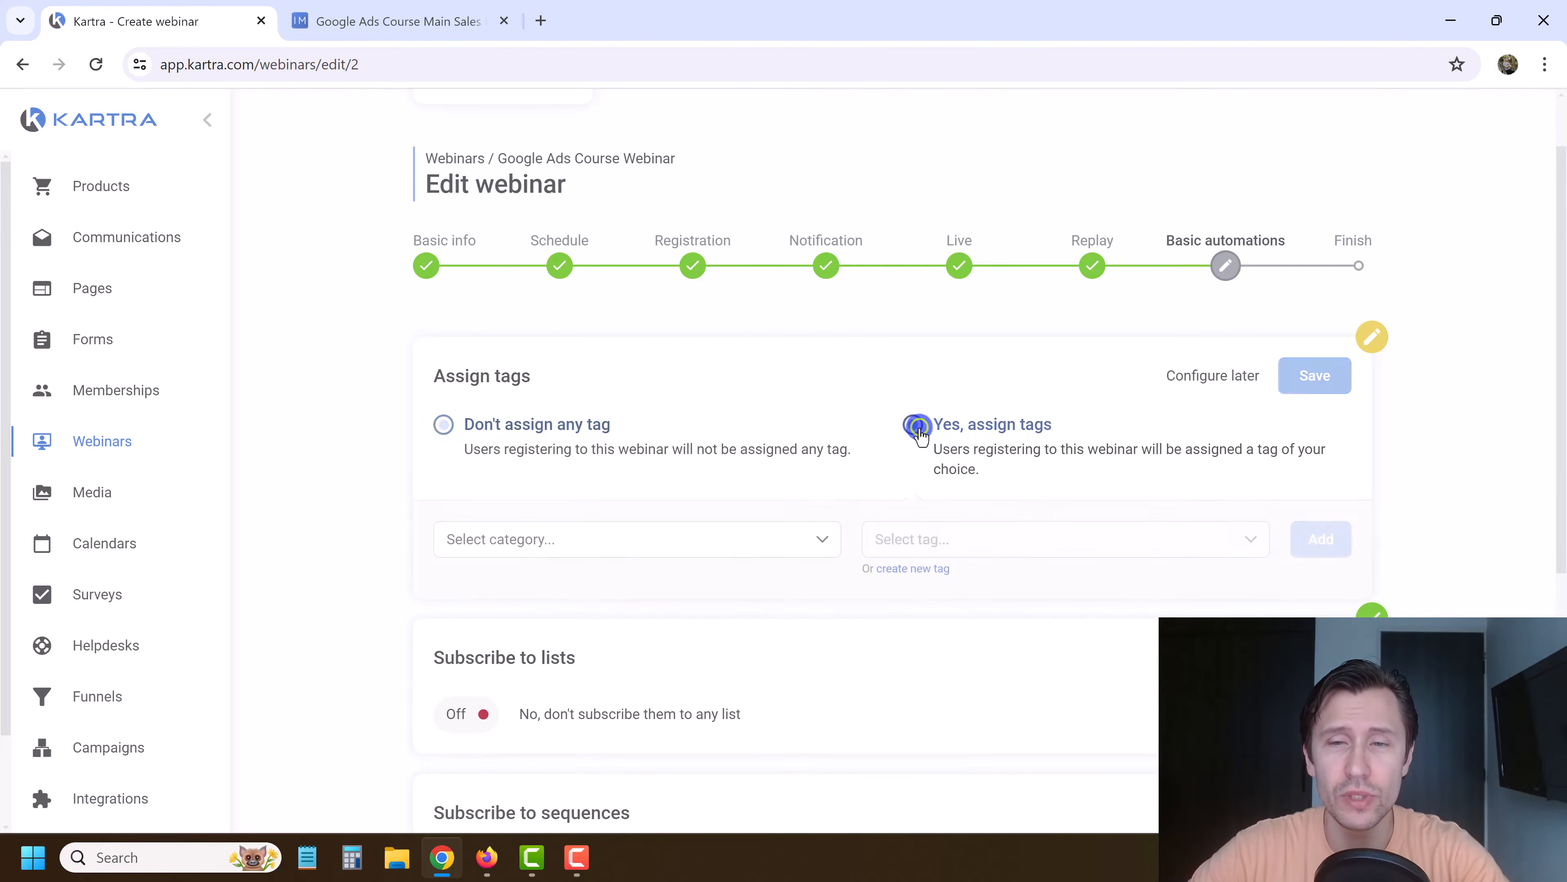
click(547, 543)
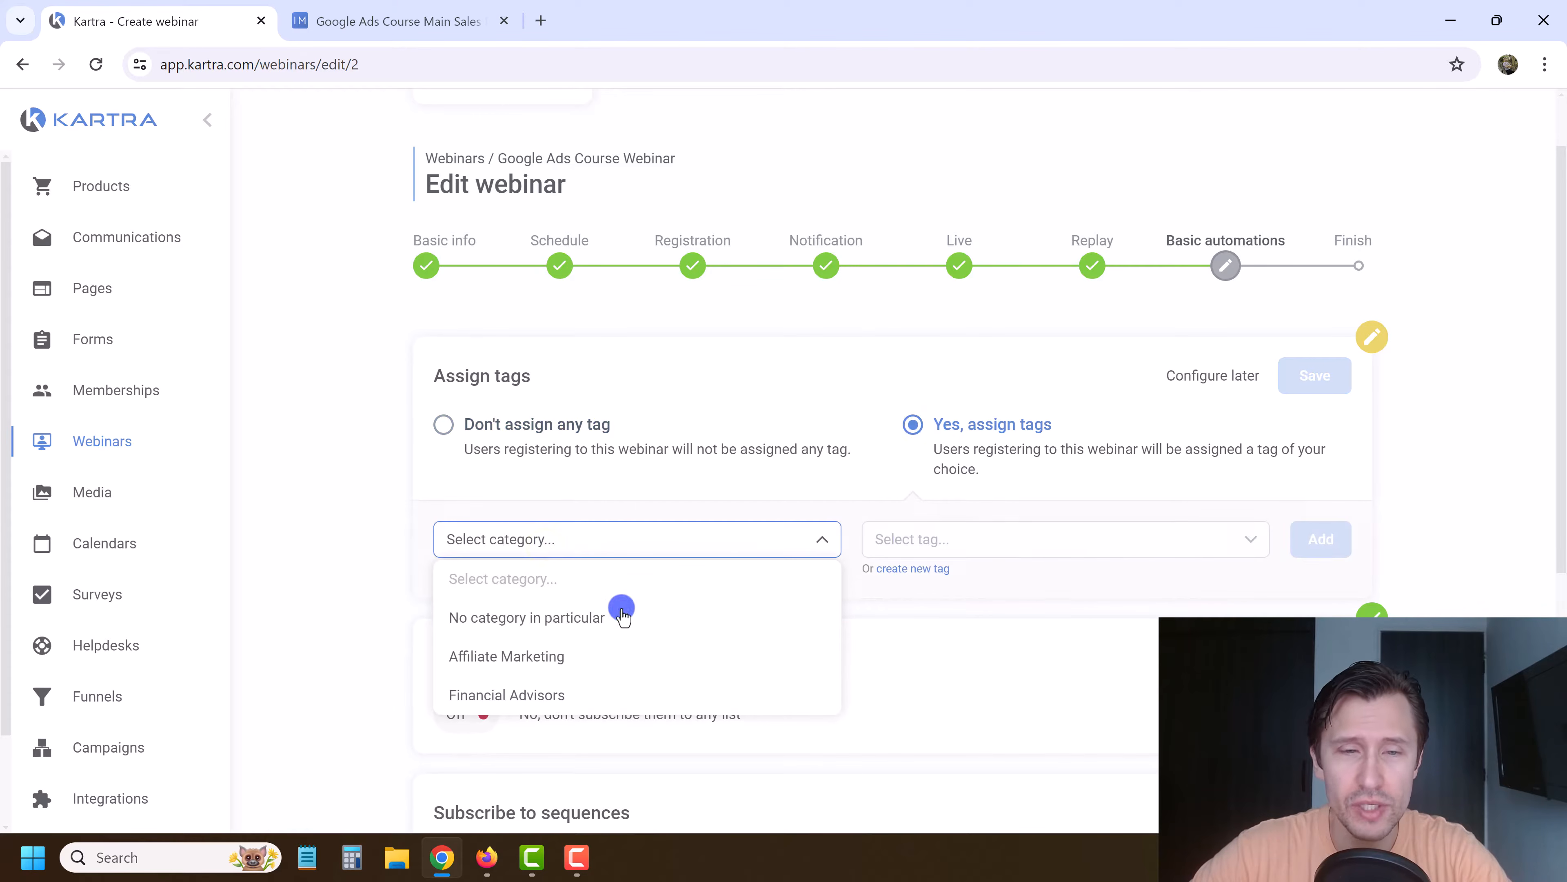
click(517, 654)
click(990, 536)
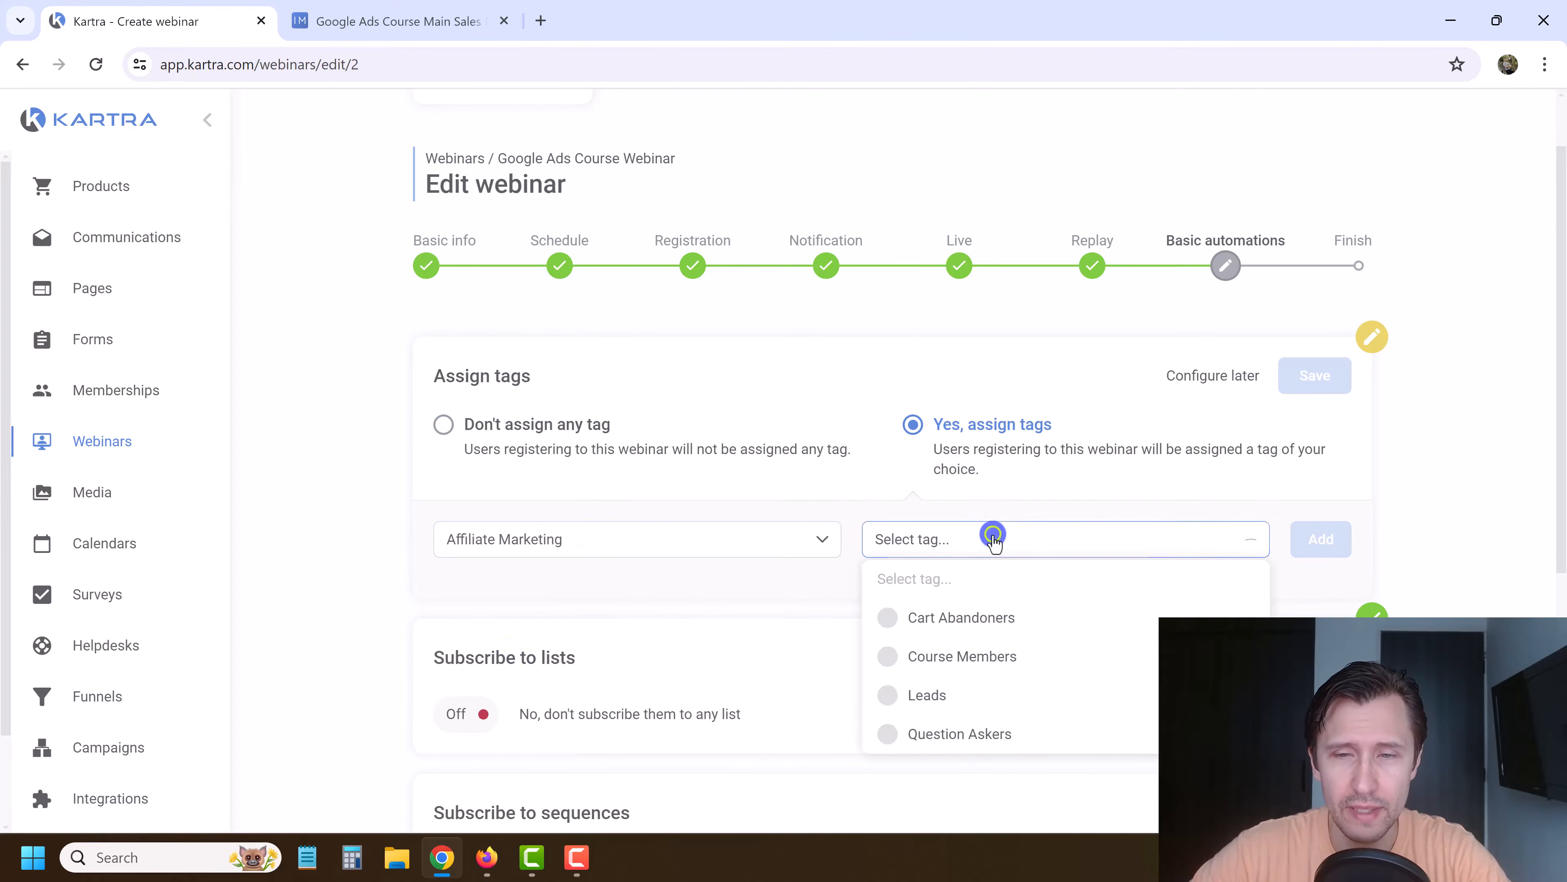
click(917, 505)
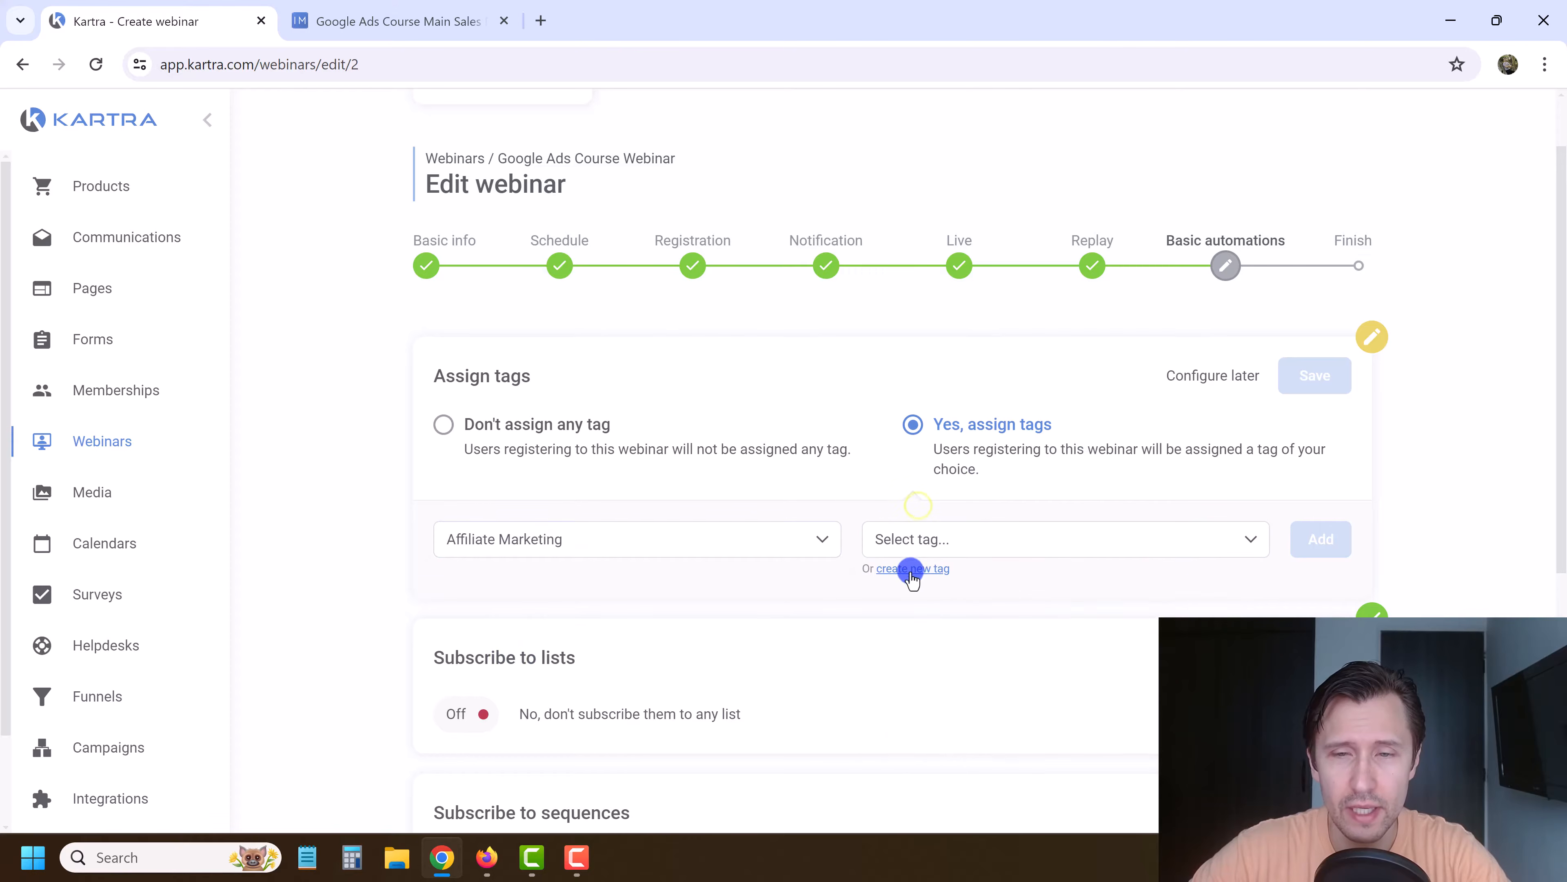
Step: Start a new tag named "Webinar Attendees" with the description "Google Ads - Webinar Attendees"
click(899, 569)
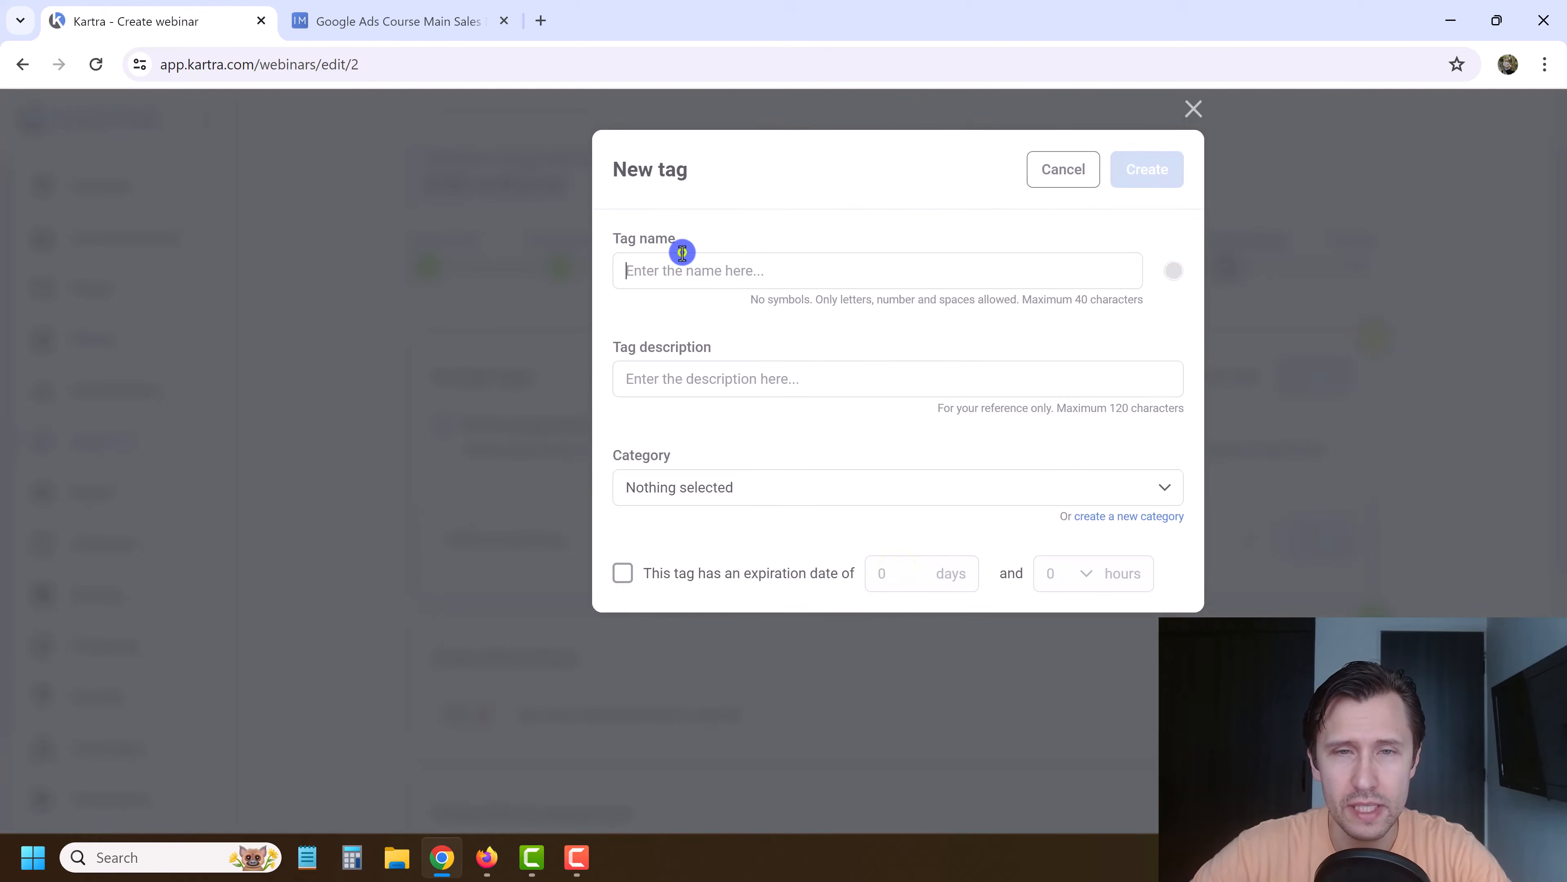
click(682, 253)
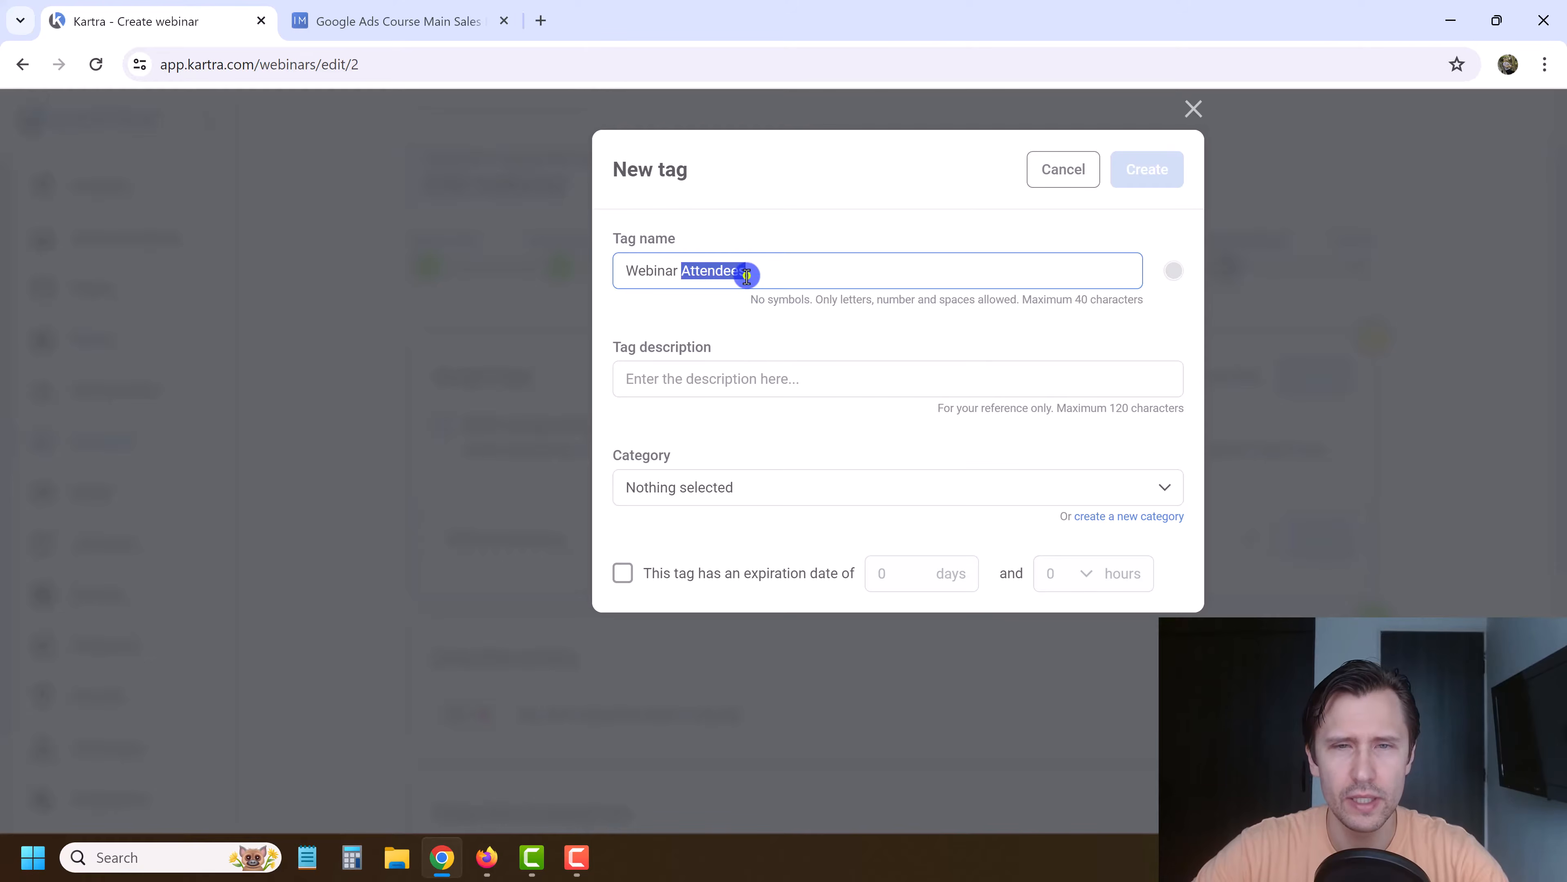
key(ctrl+a)
key(ctrl+c)
click(720, 377)
key(ctrl+v)
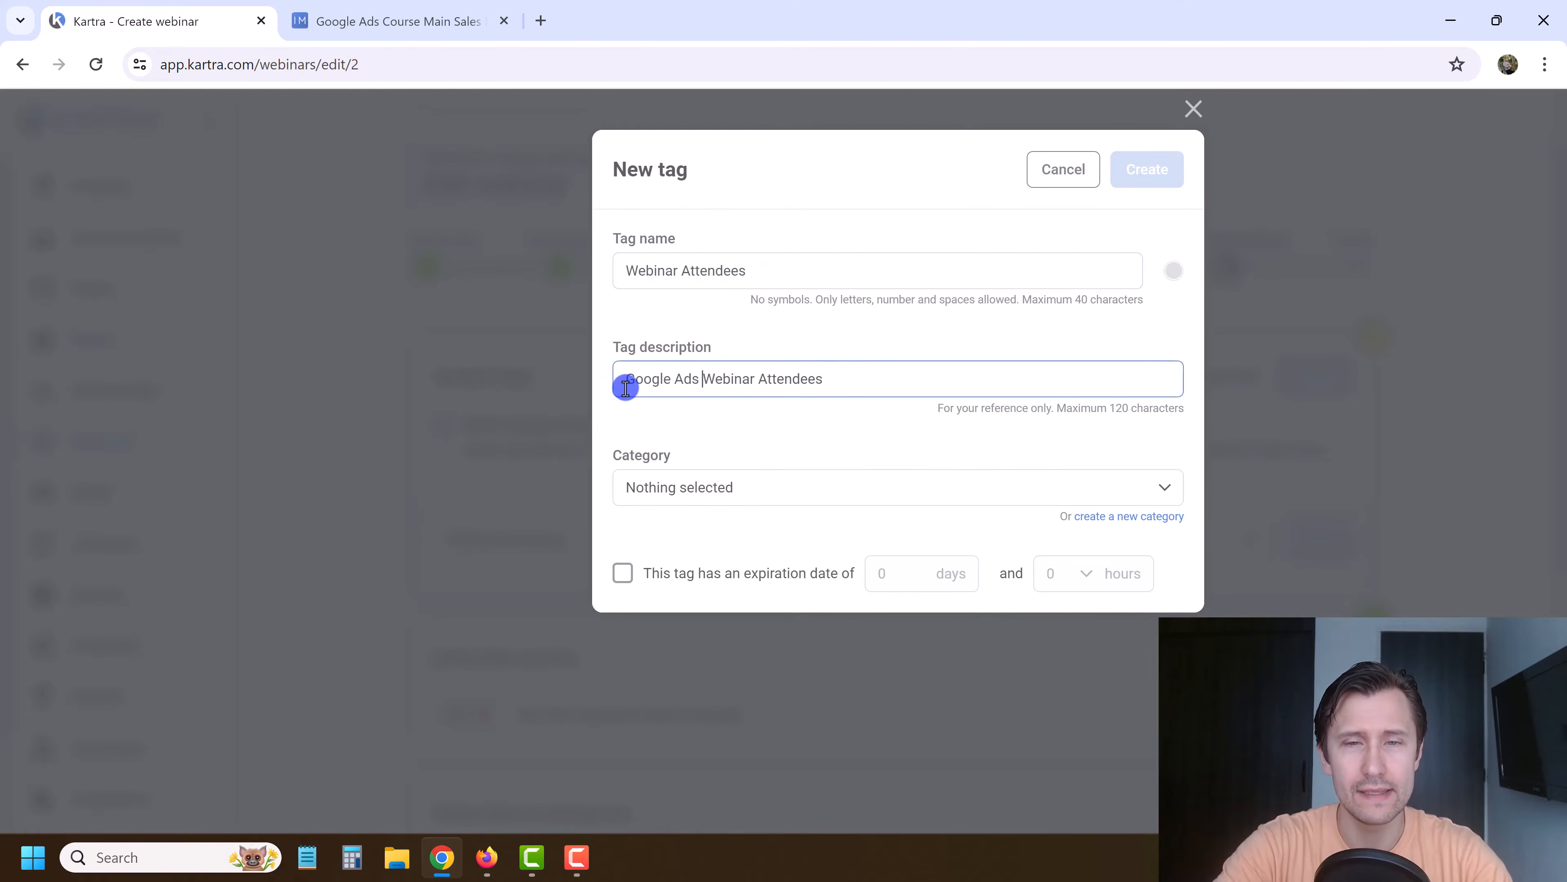
Step: Put the new tag in the Affiliate Marketing category
click(734, 488)
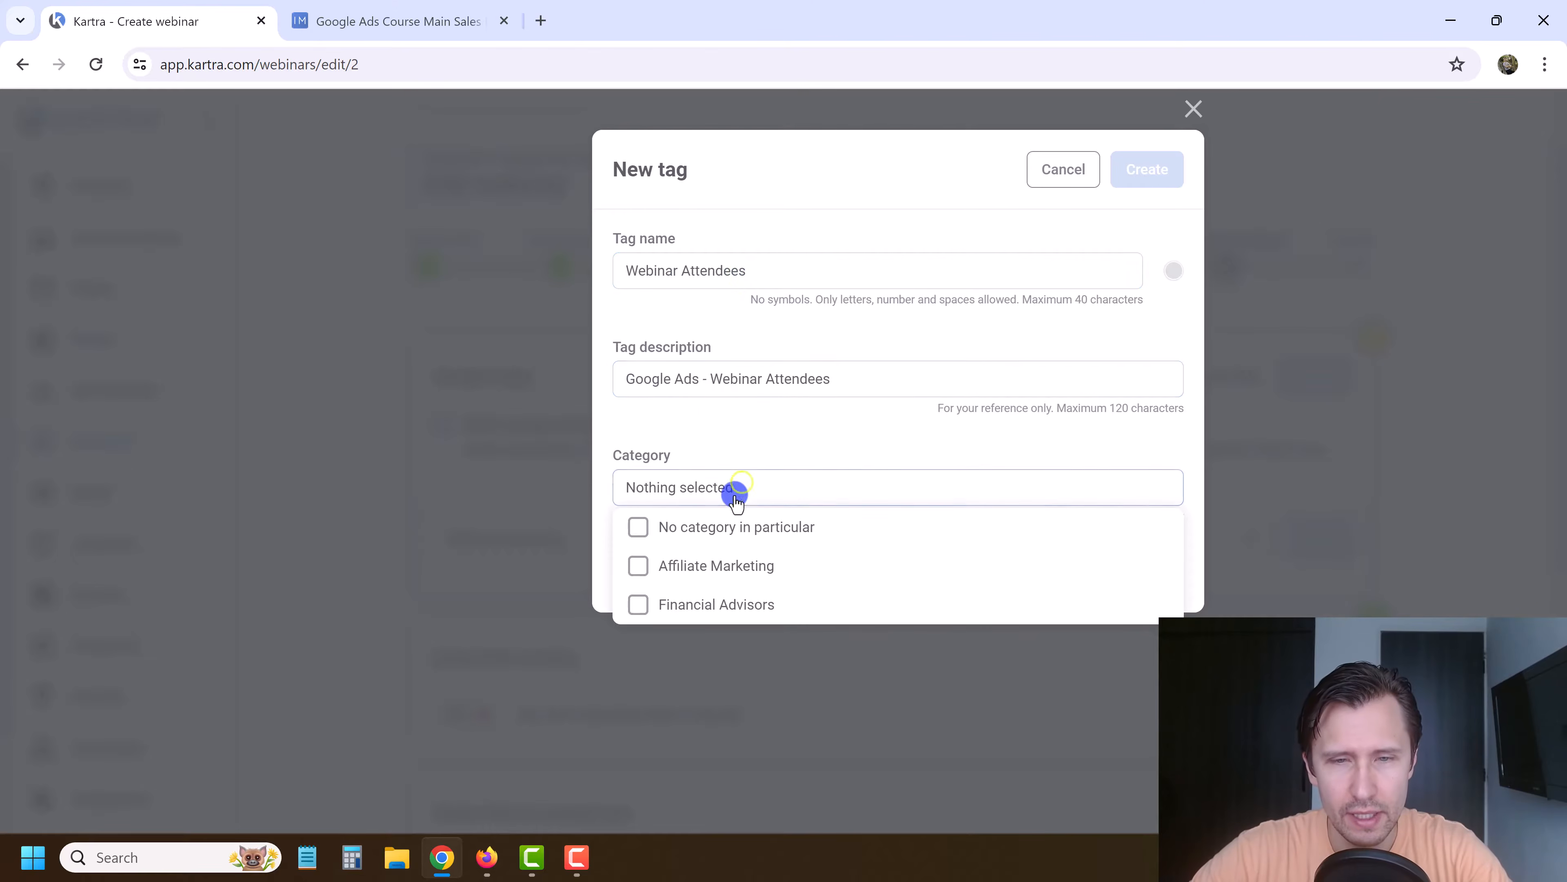
click(714, 566)
click(788, 457)
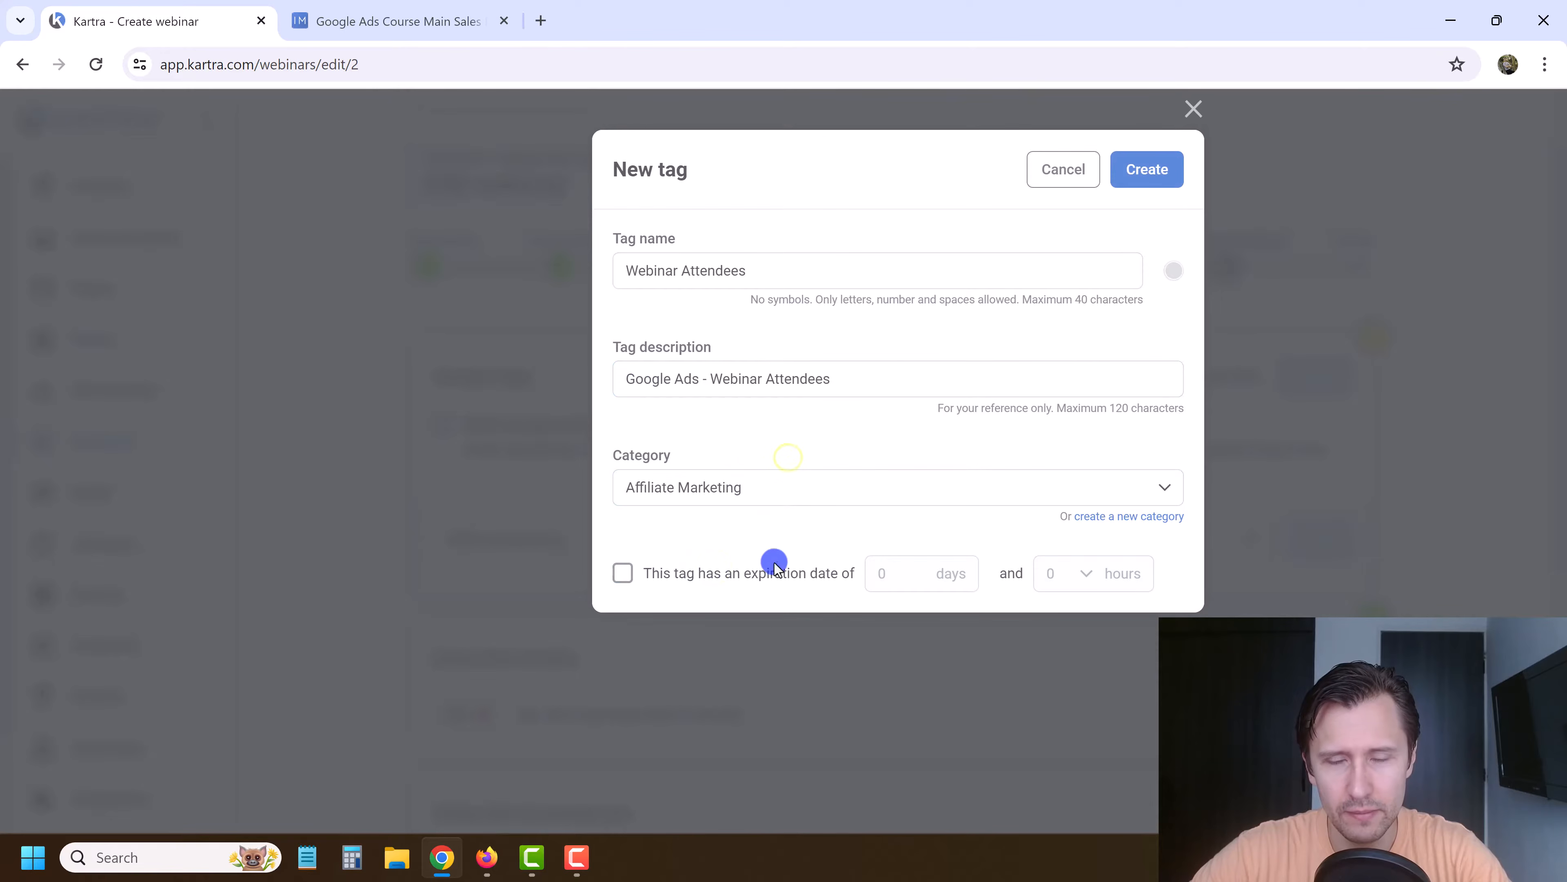
Step: Create the new Webinar Attendees tag, add it to the tags assigned to registrants, and save the tag section
click(1159, 188)
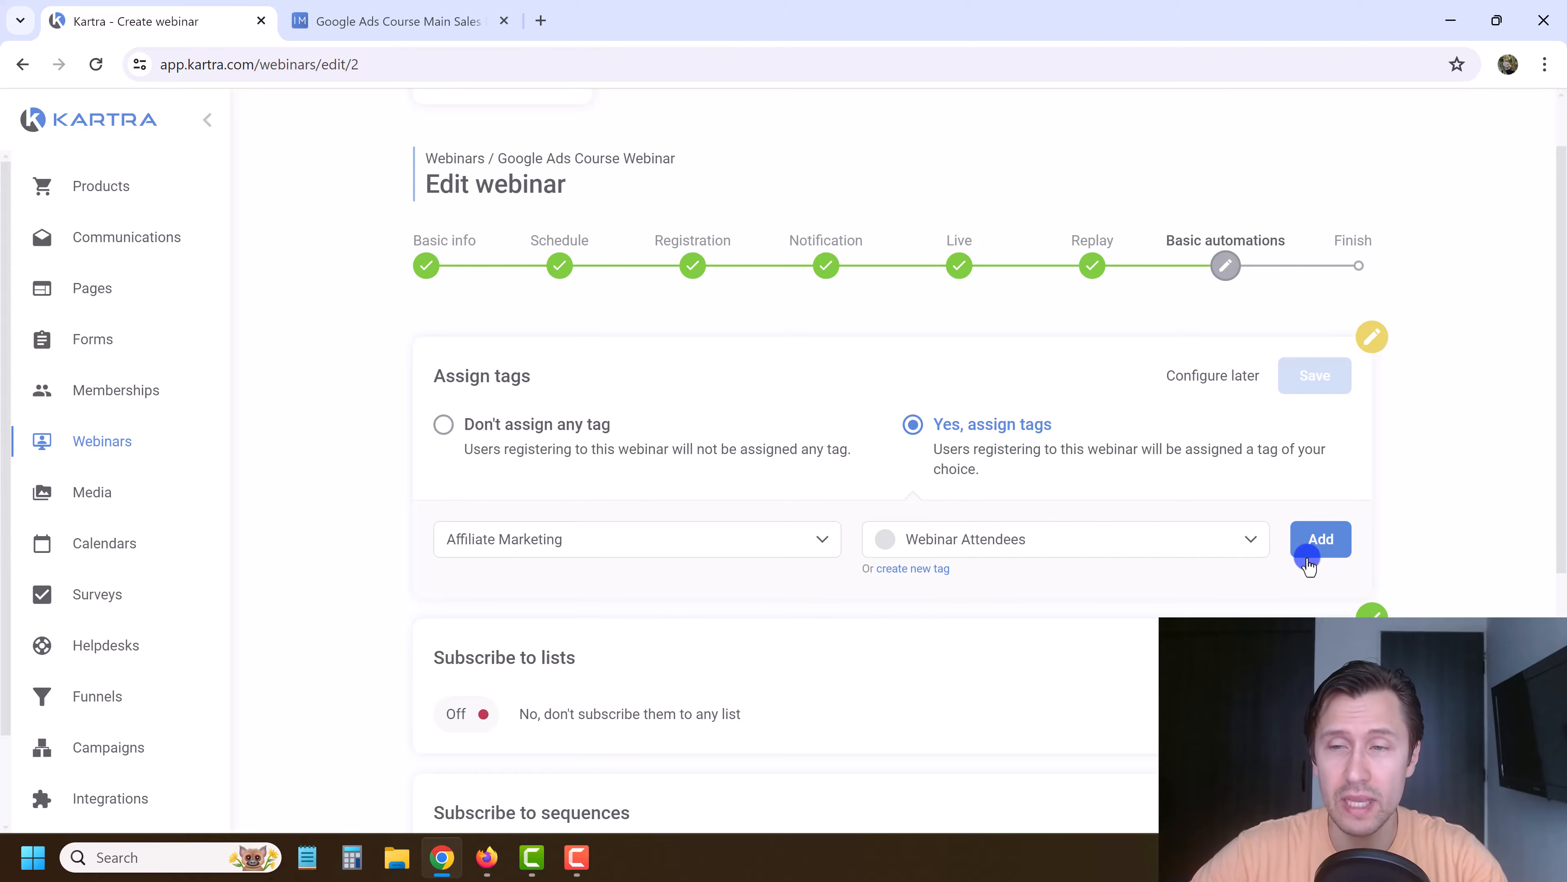
click(1307, 557)
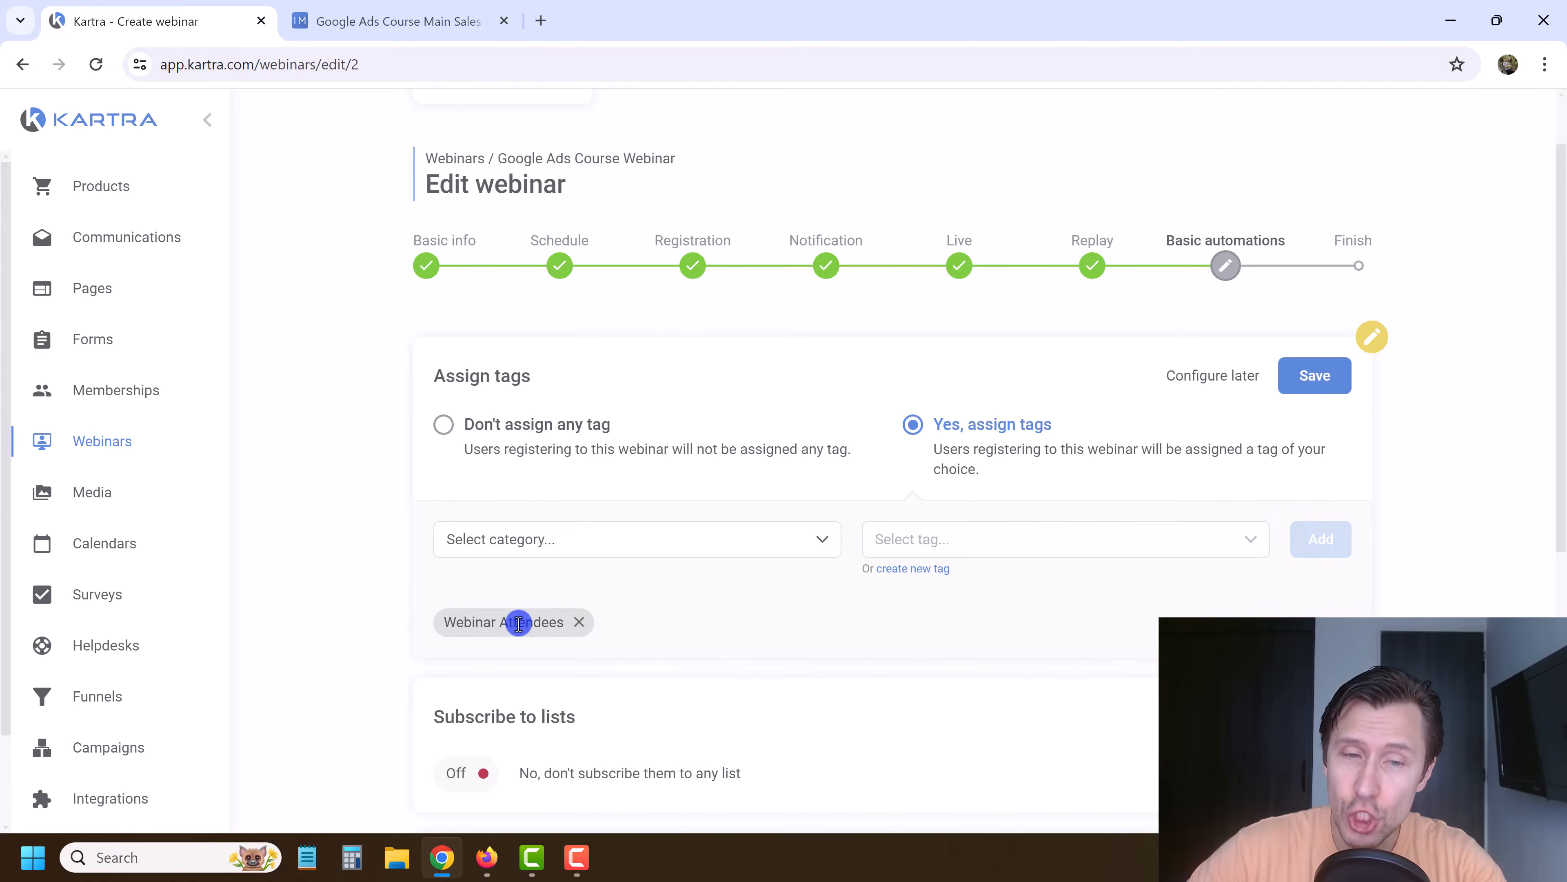
click(1309, 395)
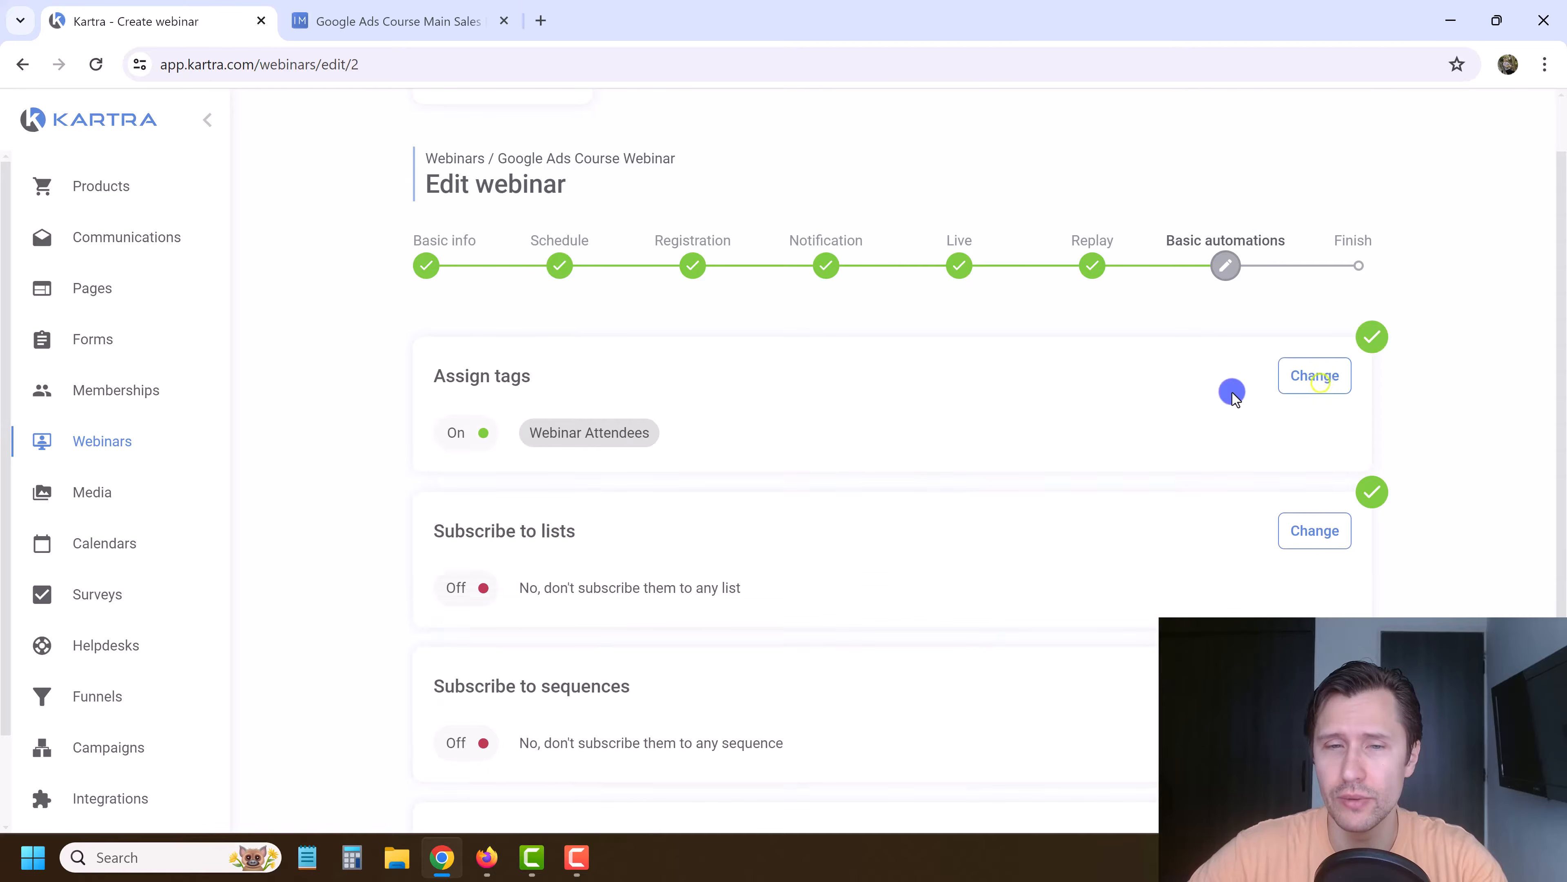
Step: Turn on list subscription for webinar registrants and look through the available lists
click(1291, 533)
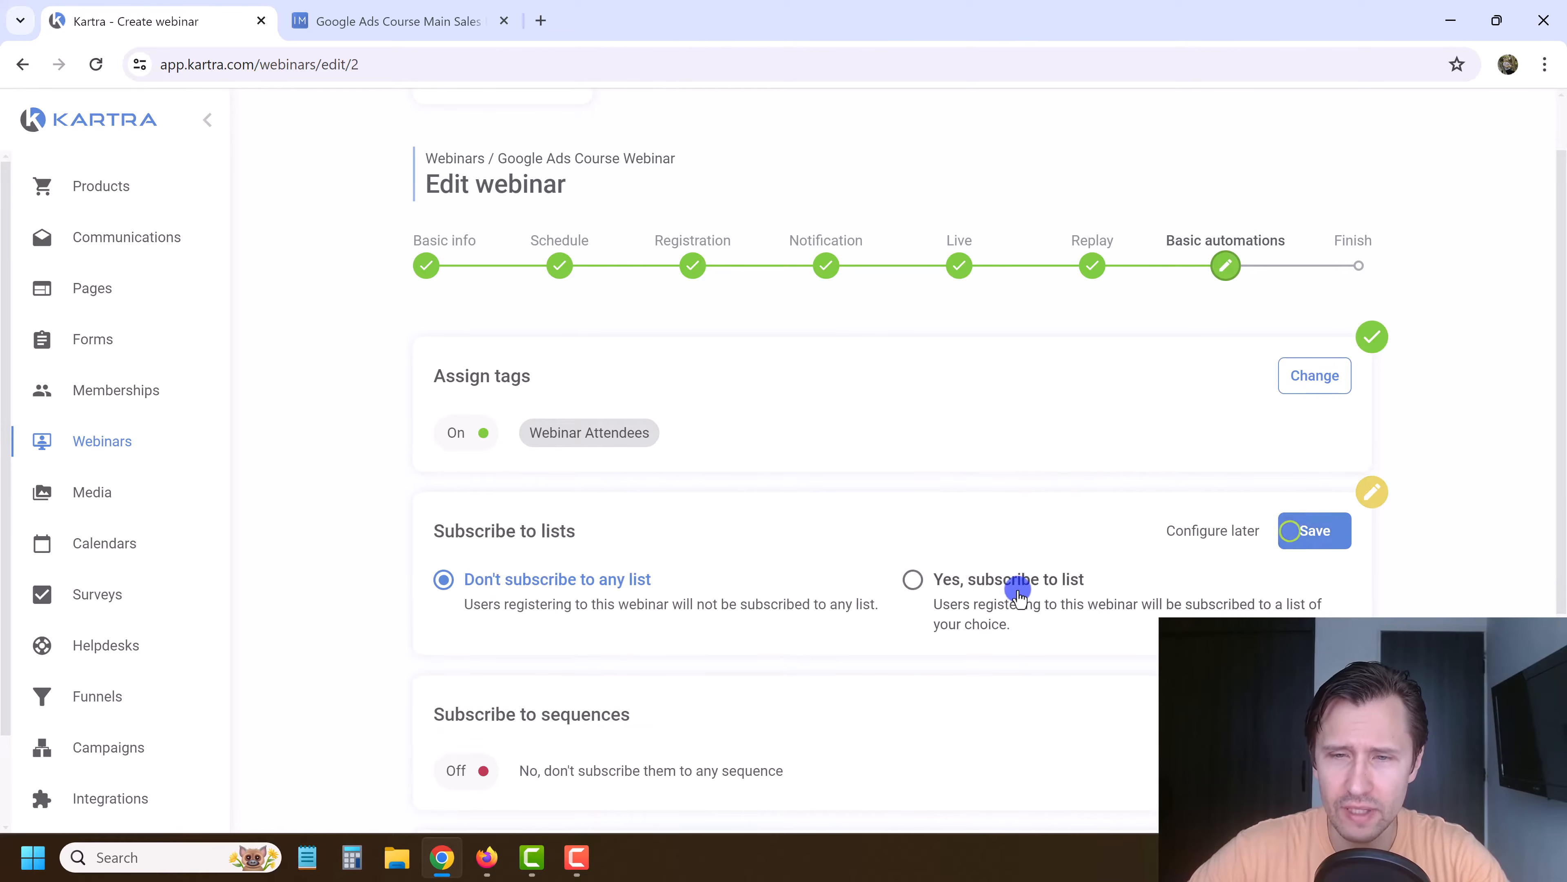
click(980, 584)
scroll(924, 645, down, 1)
click(783, 611)
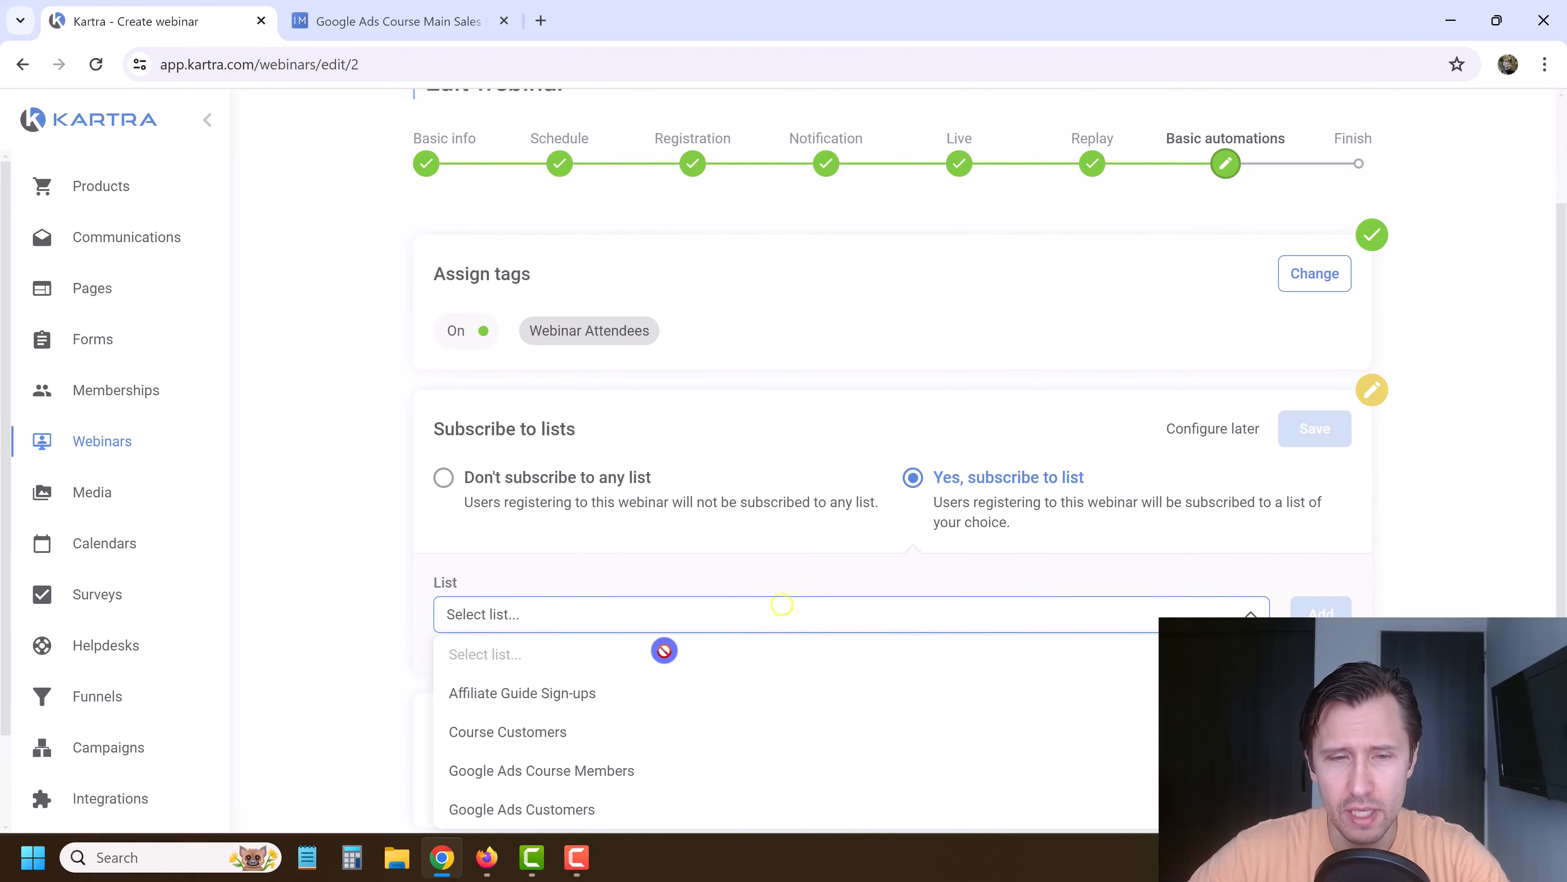
scroll(617, 679, down, 1)
click(355, 457)
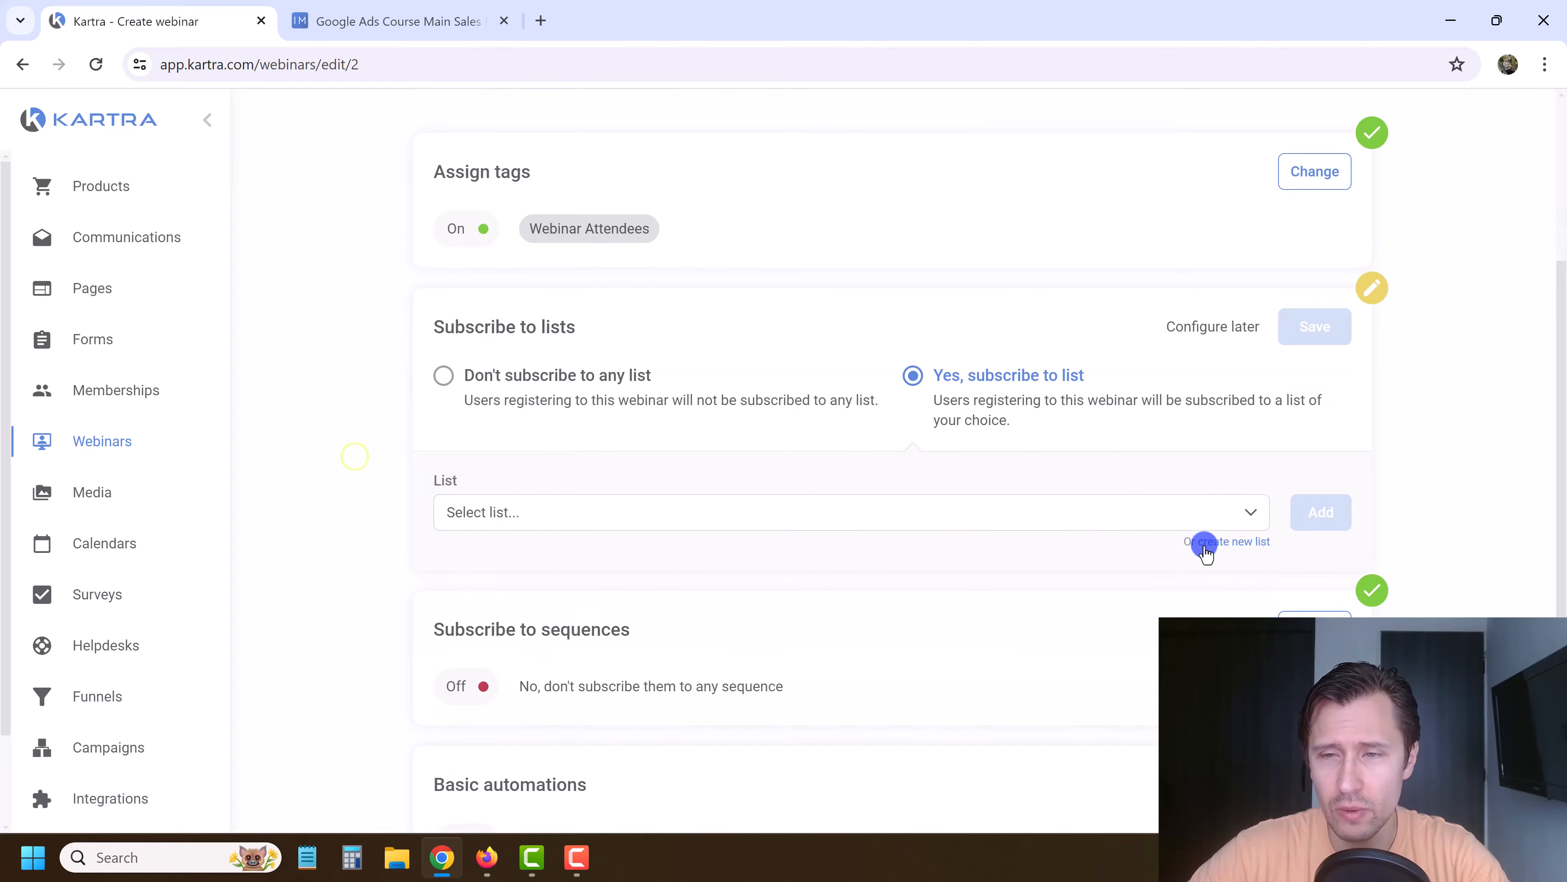
Step: Create a new list named "GA - Webinar Attendees" with the public description "Google Ads Webinar Attendees"
click(1214, 542)
click(728, 268)
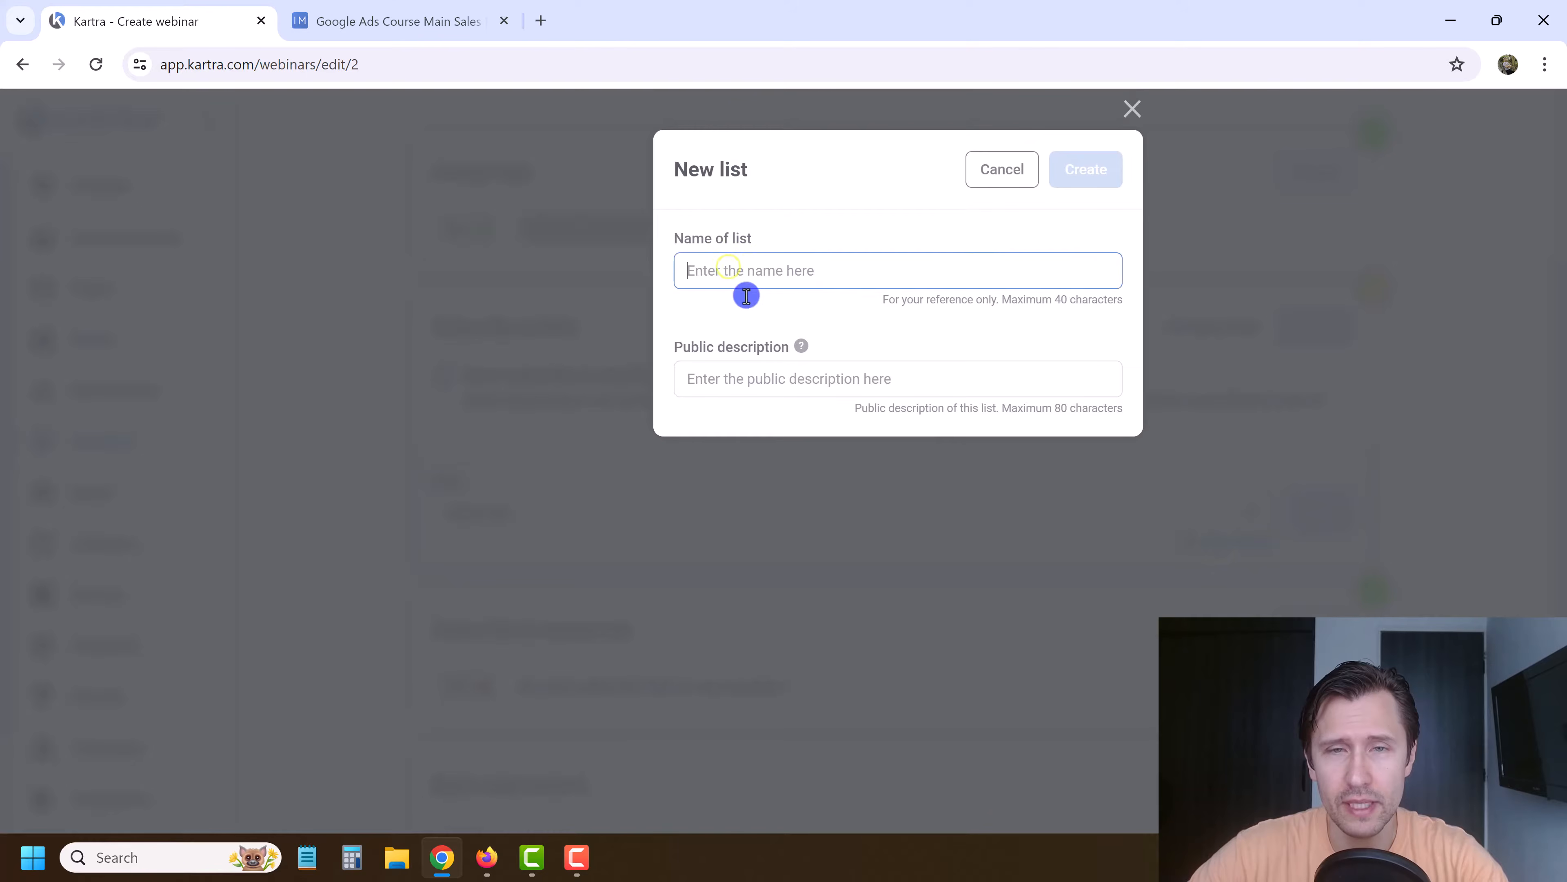
text(Webinar Attendees)
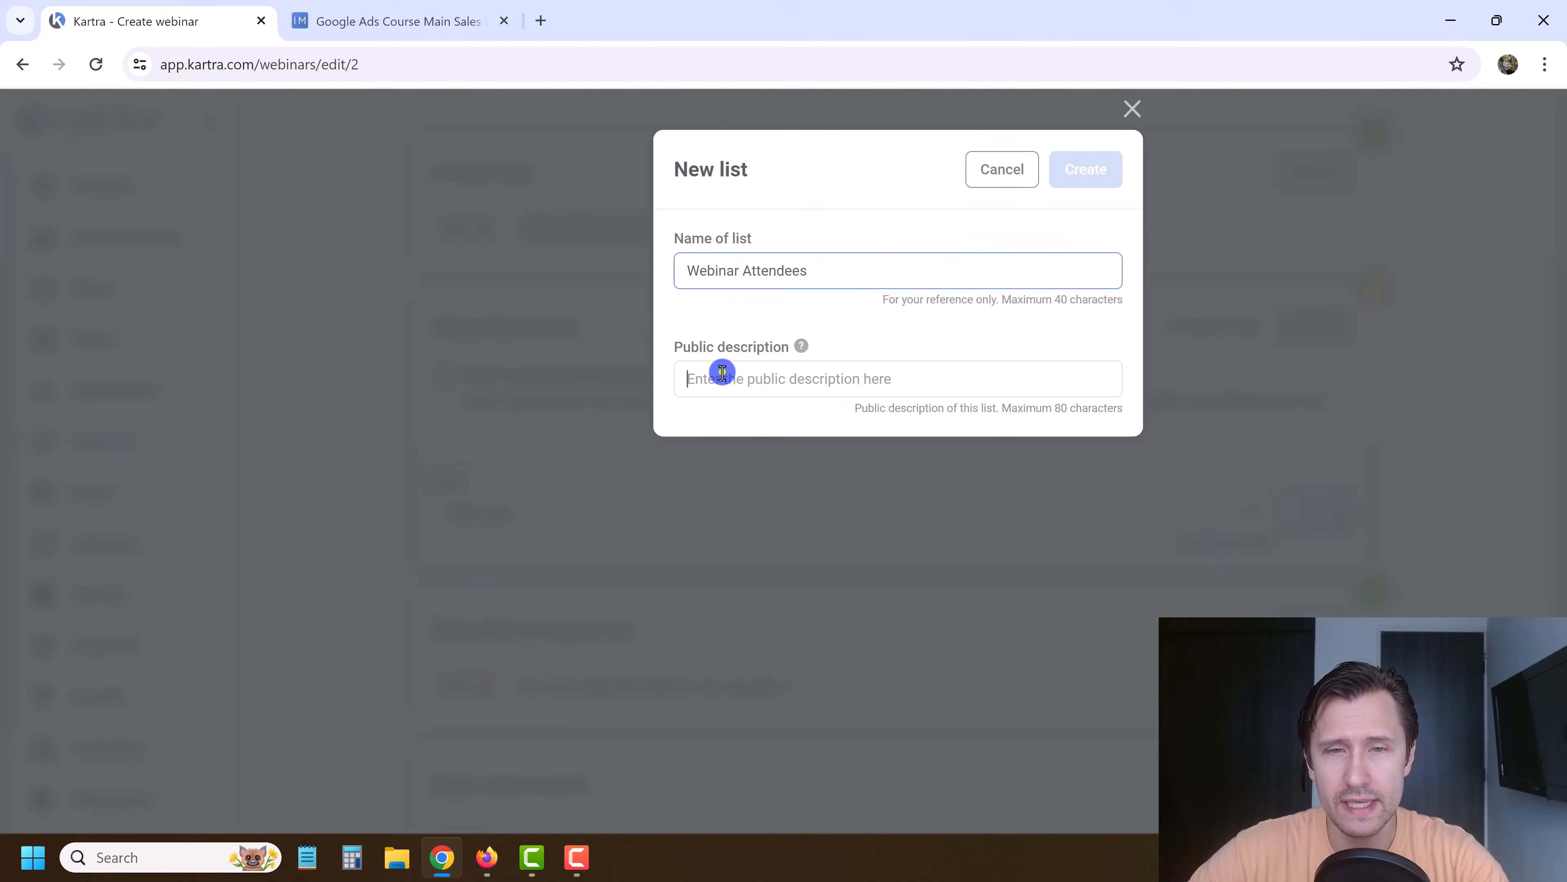
click(722, 373)
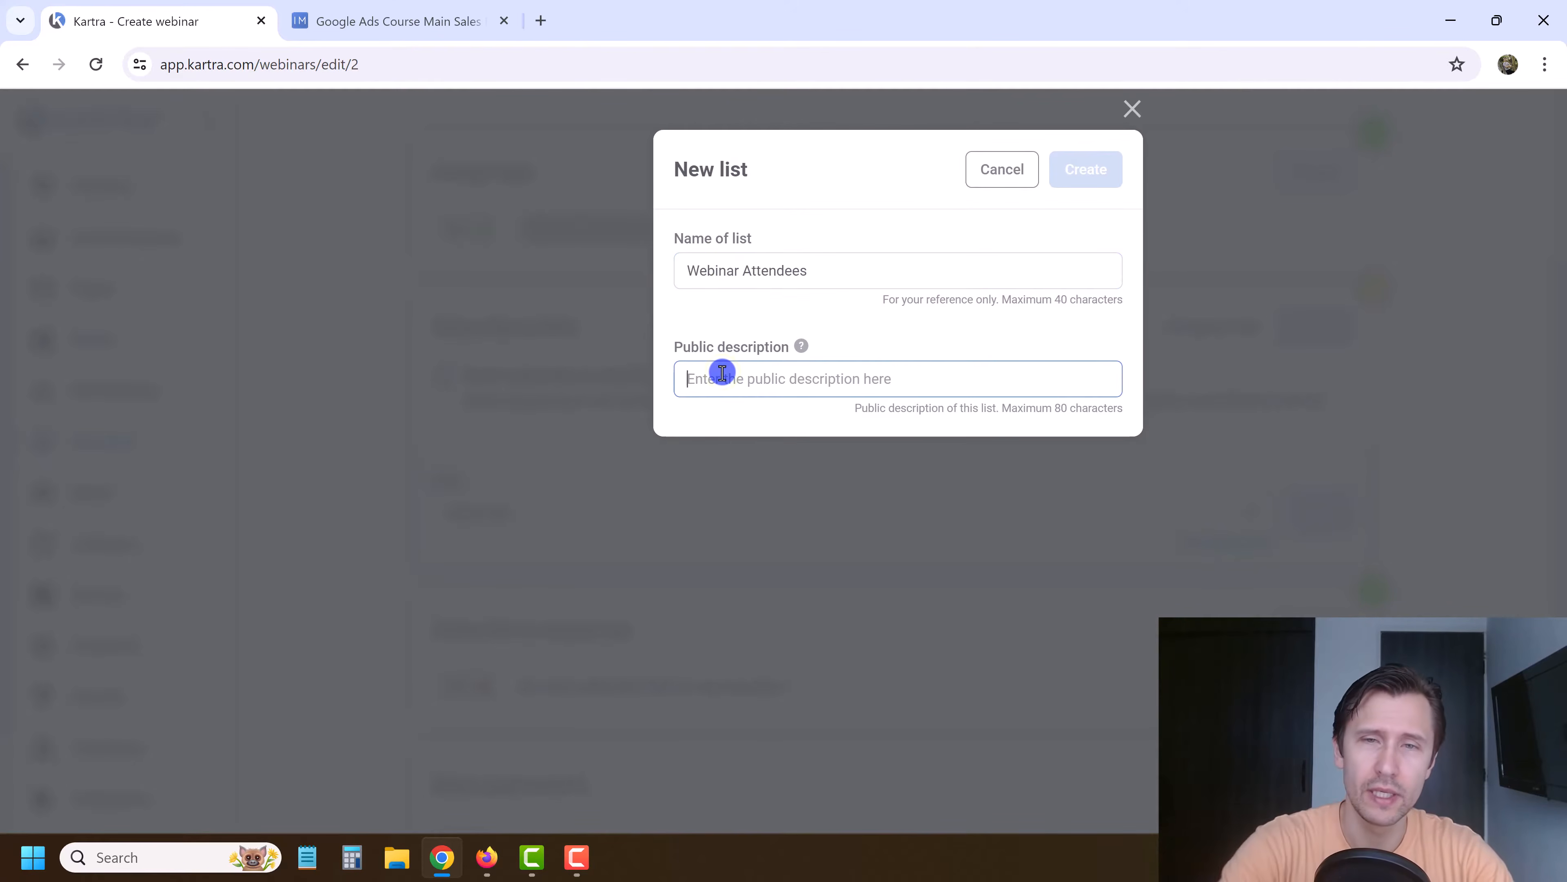
text(Google Ads Webinar Attendees)
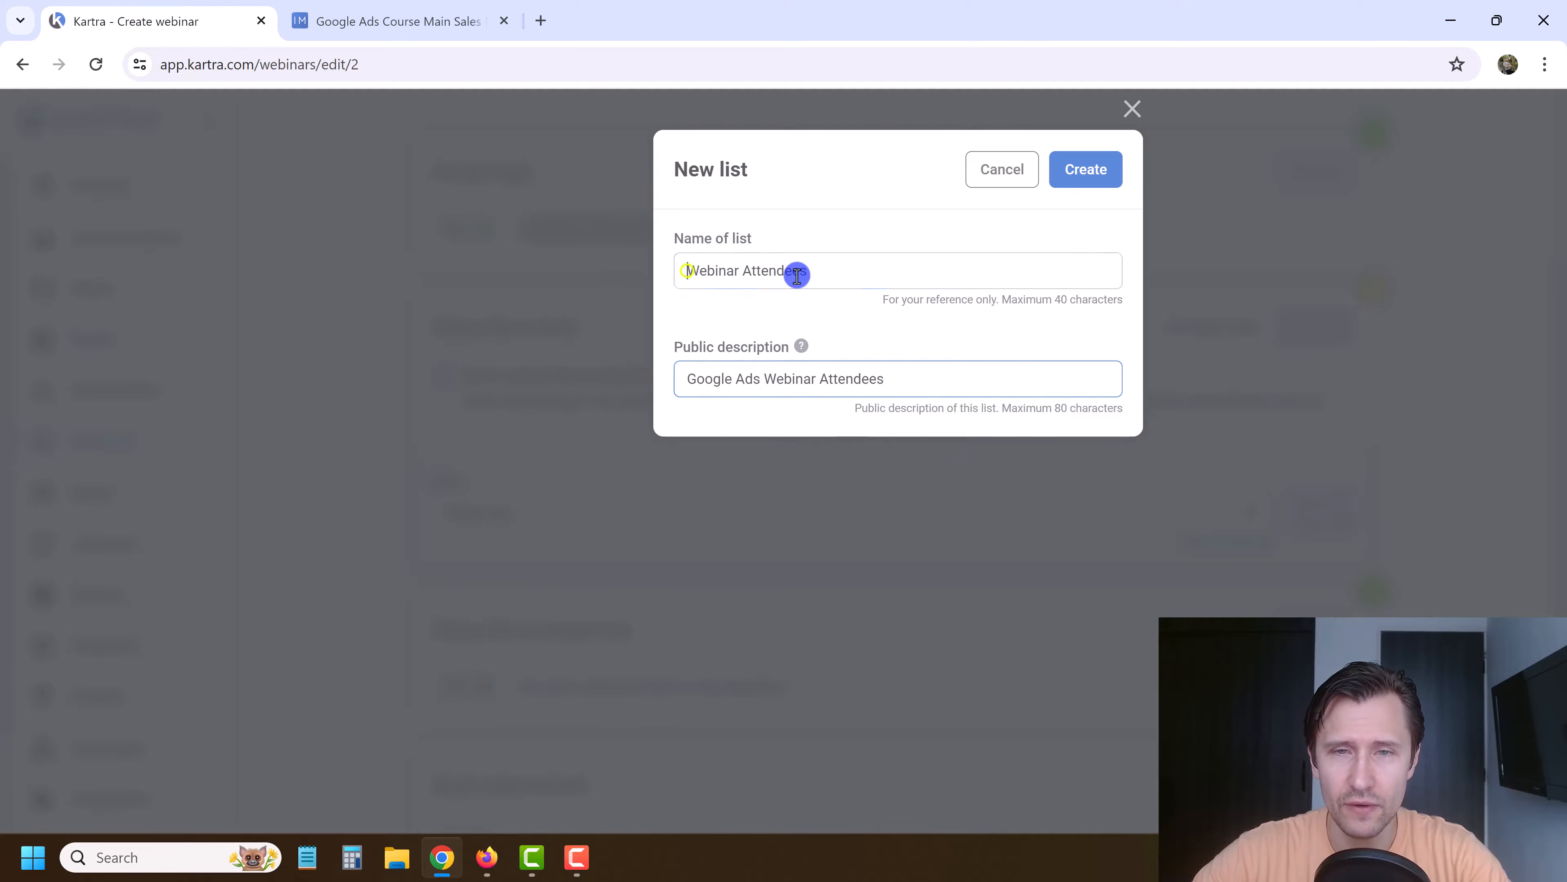
drag(796, 275, 724, 269)
click(723, 276)
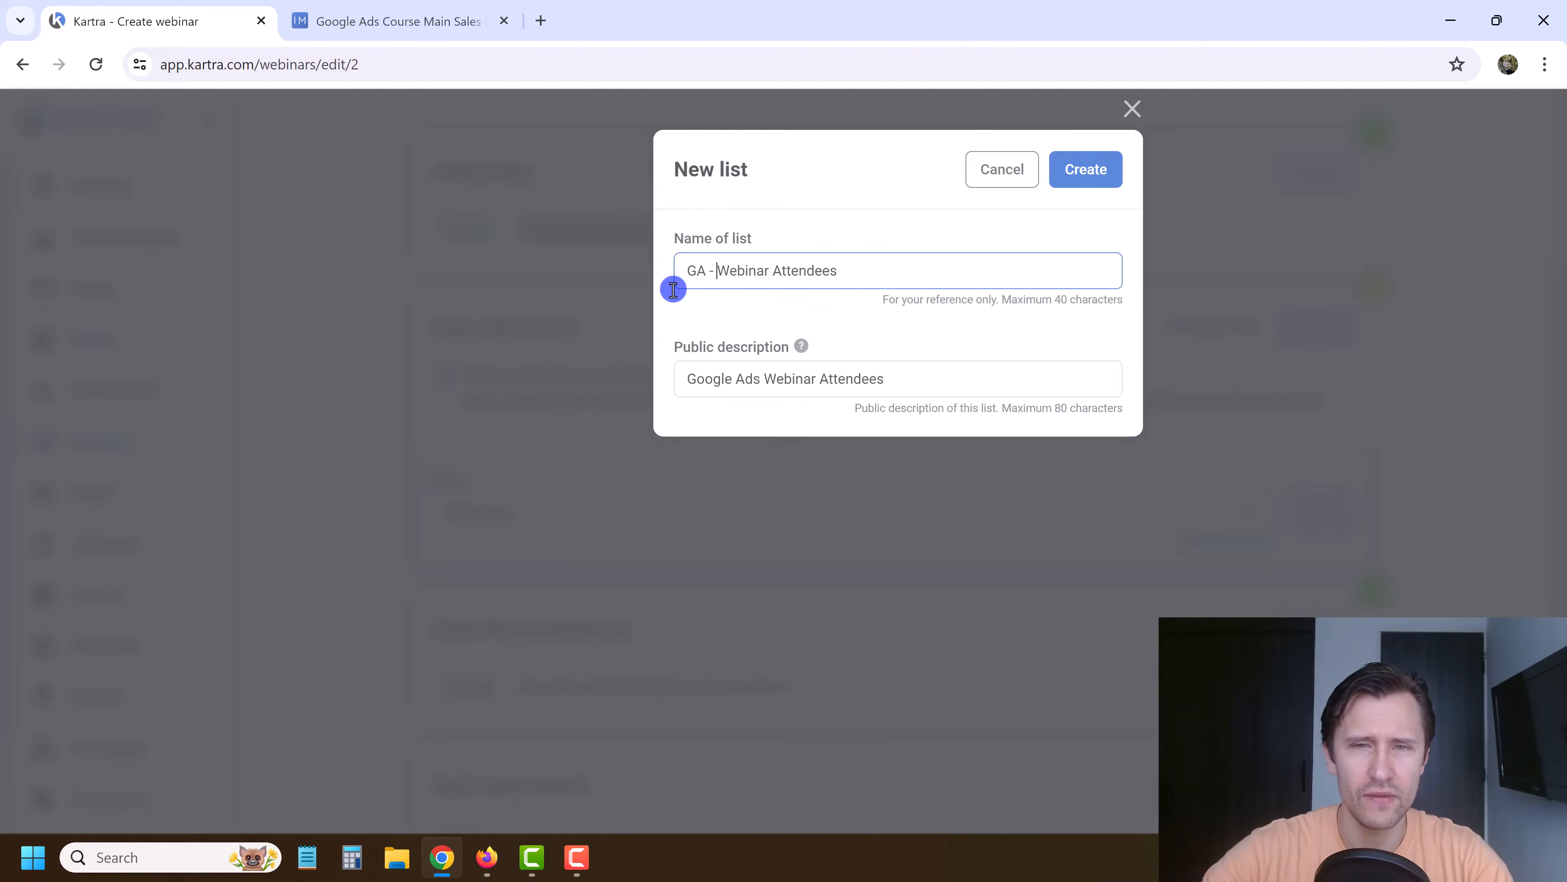
click(1101, 167)
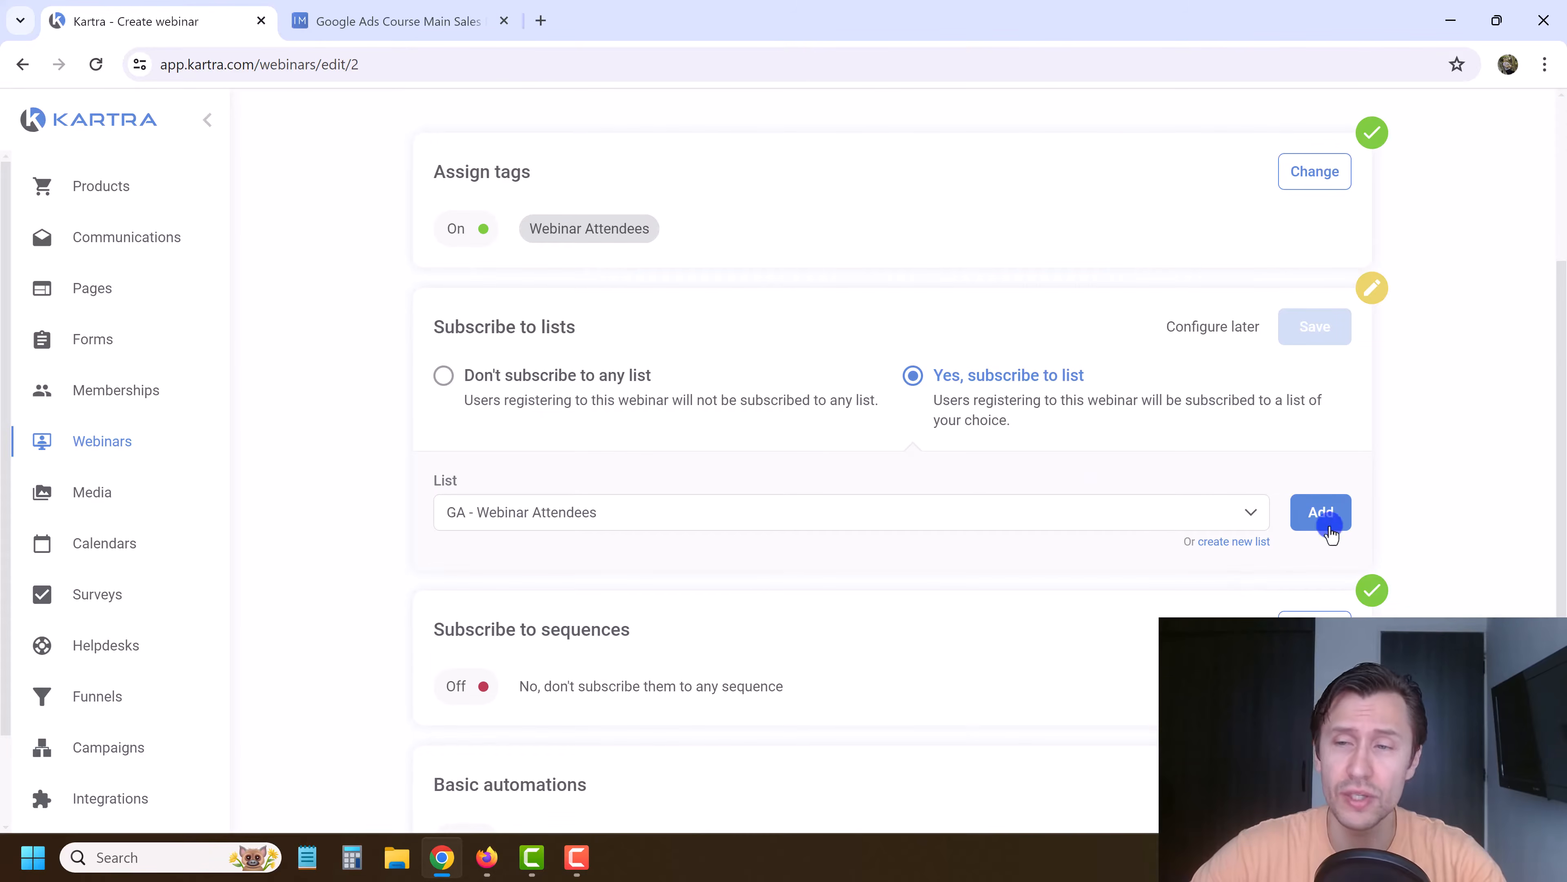
Step: Add the GA - Webinar Attendees list to the registrants' subscriptions and save the list section
click(1327, 527)
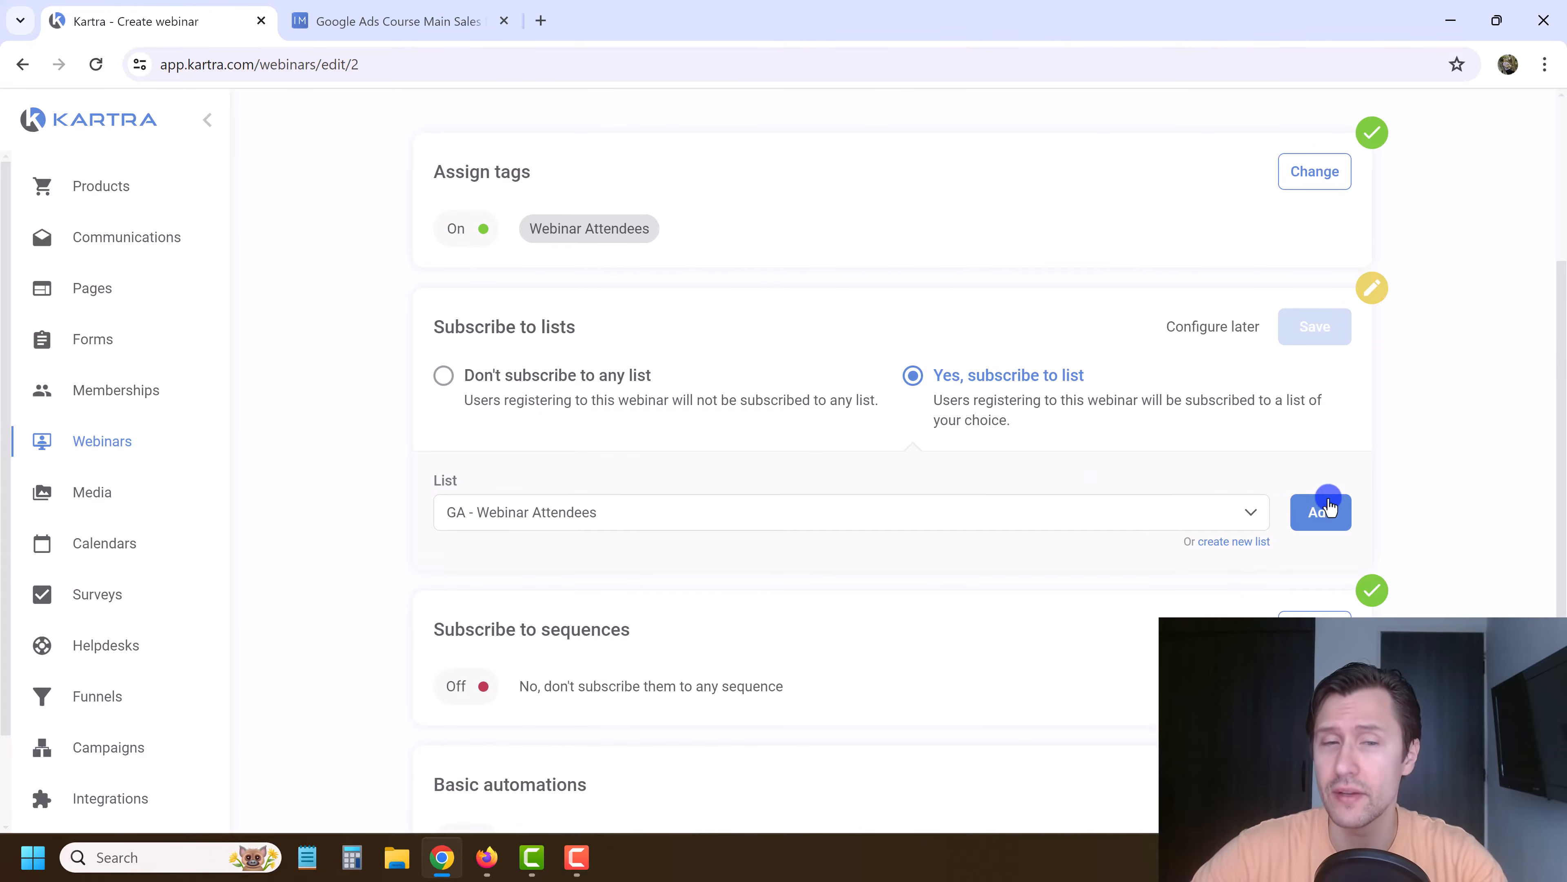
click(1307, 337)
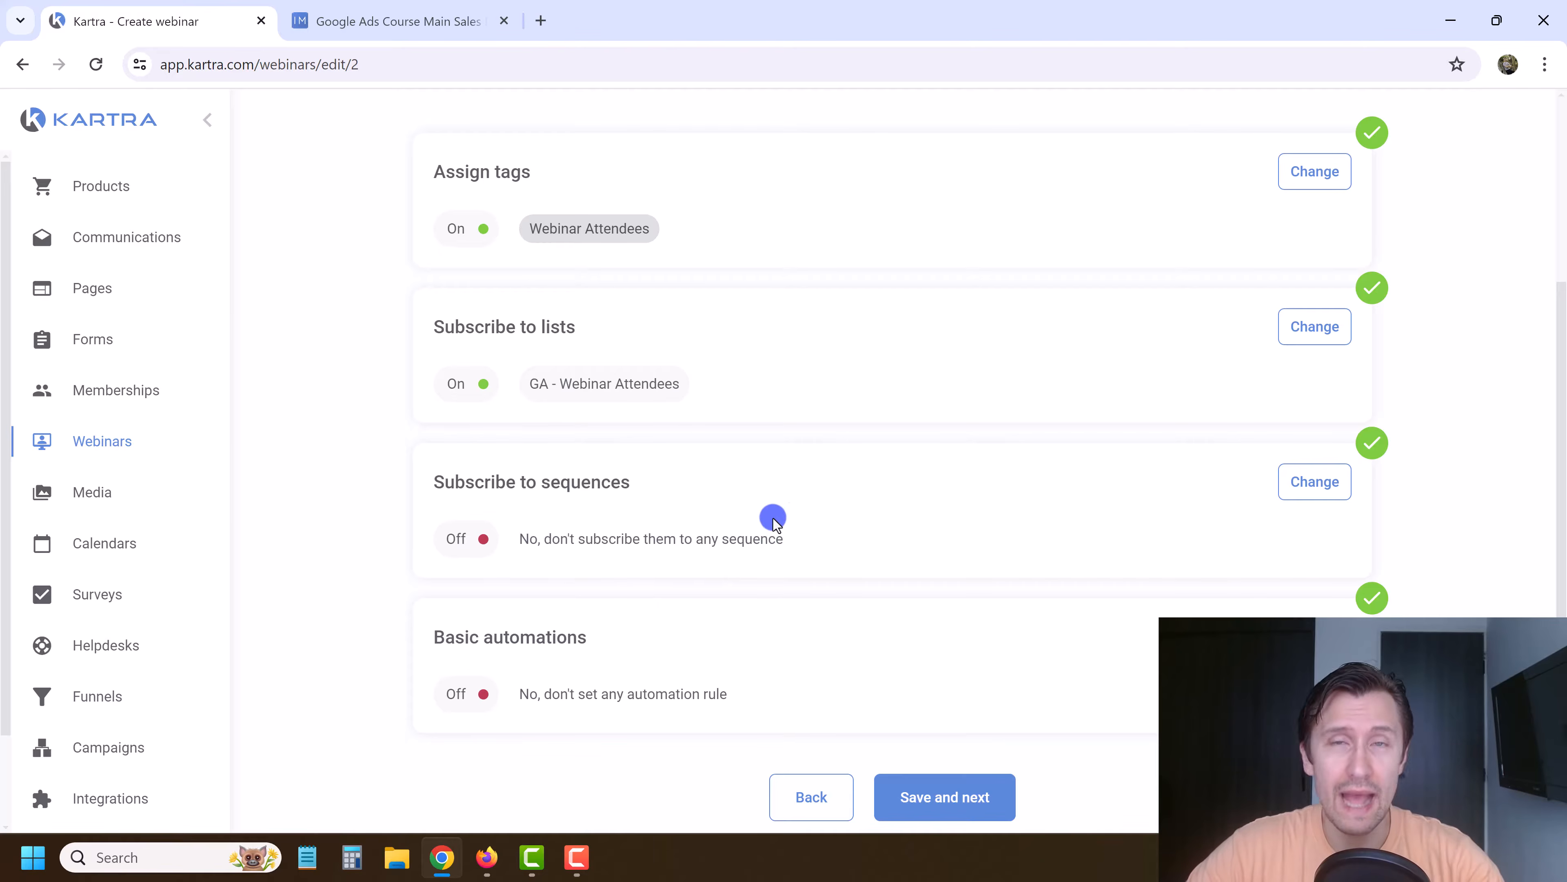
Step: Save the sequence section with no sequence subscription, and save the basic automations to finish the webinar setup
click(1308, 482)
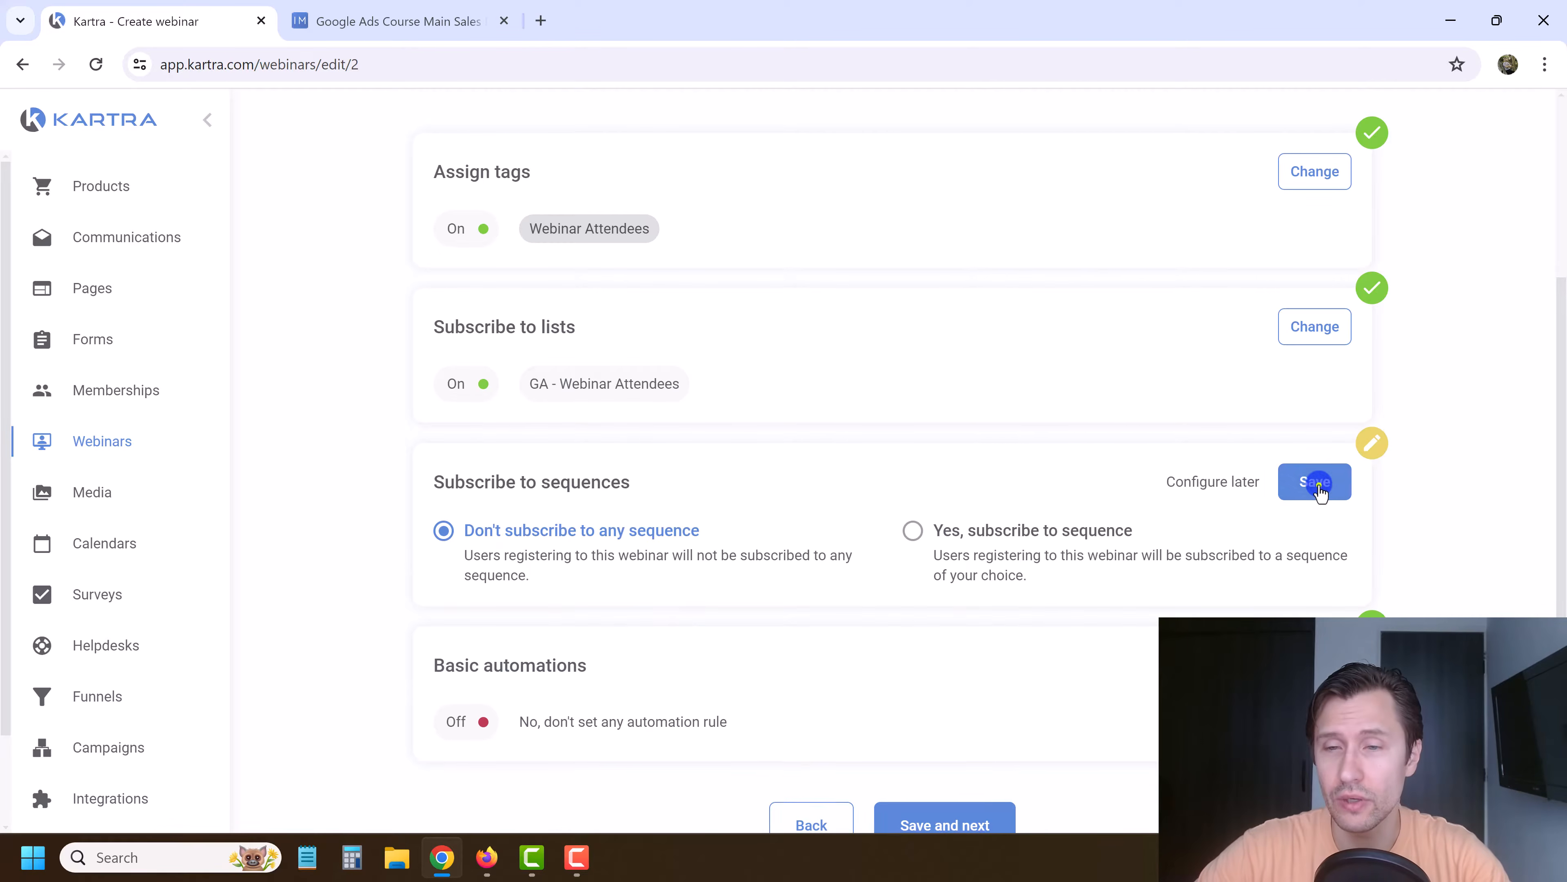
click(997, 535)
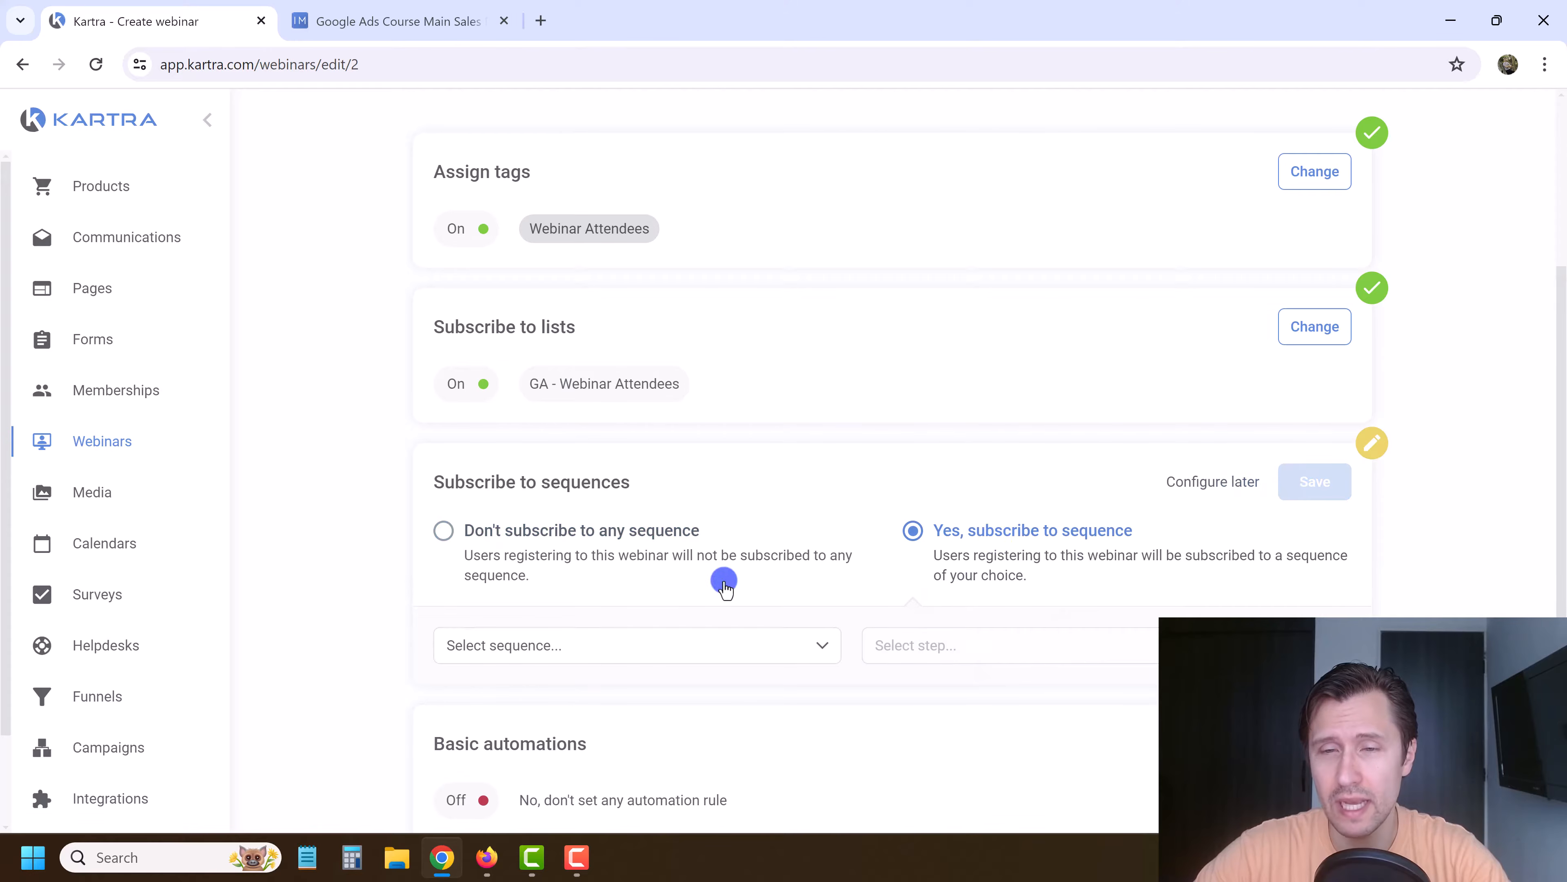
click(625, 534)
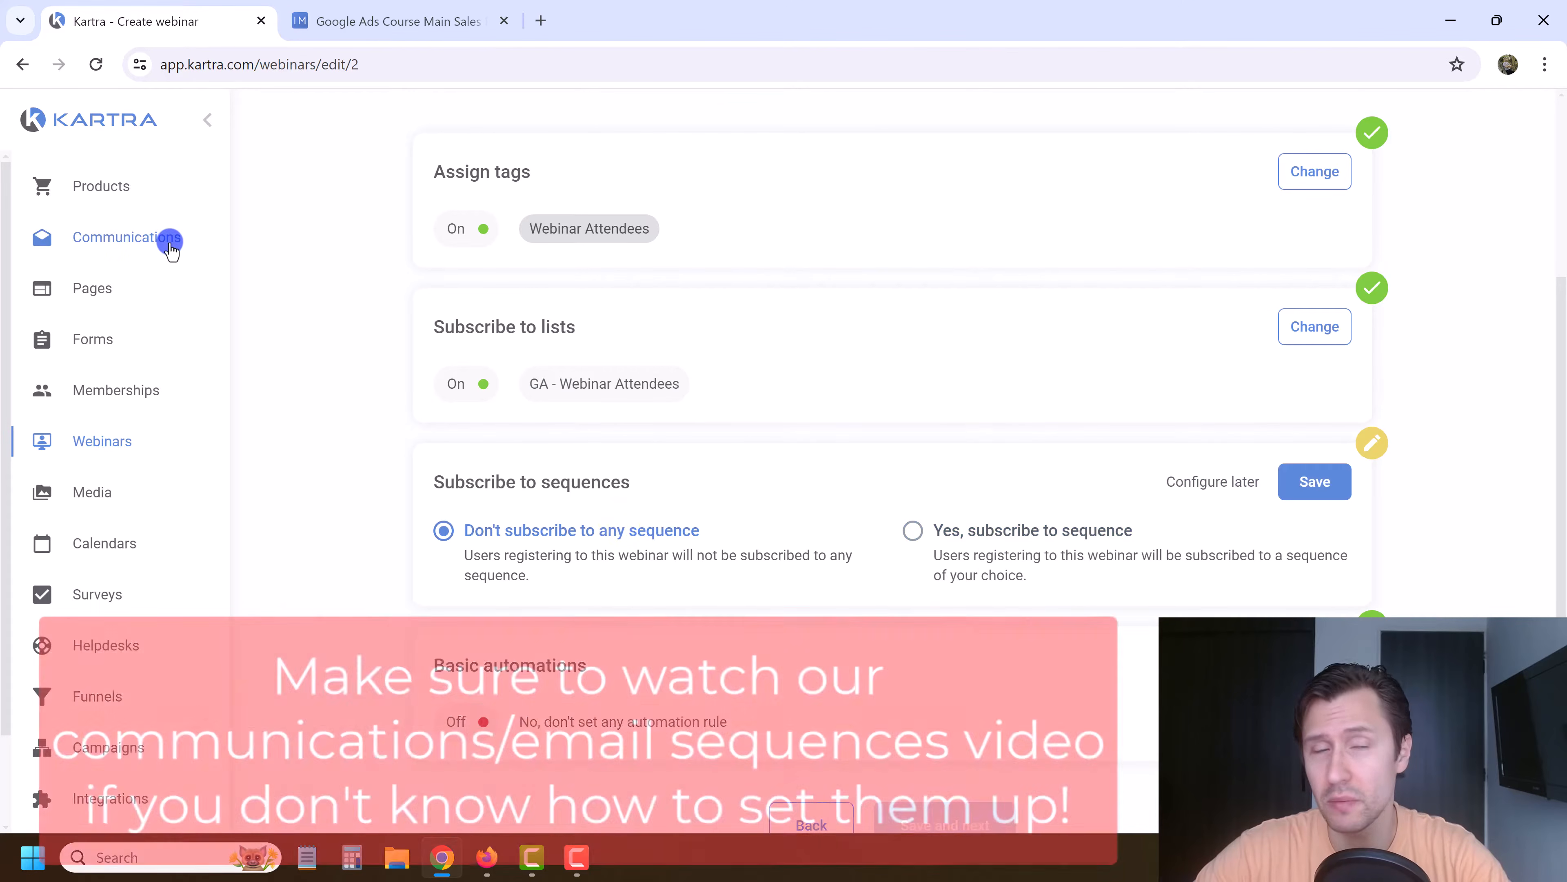
click(1308, 483)
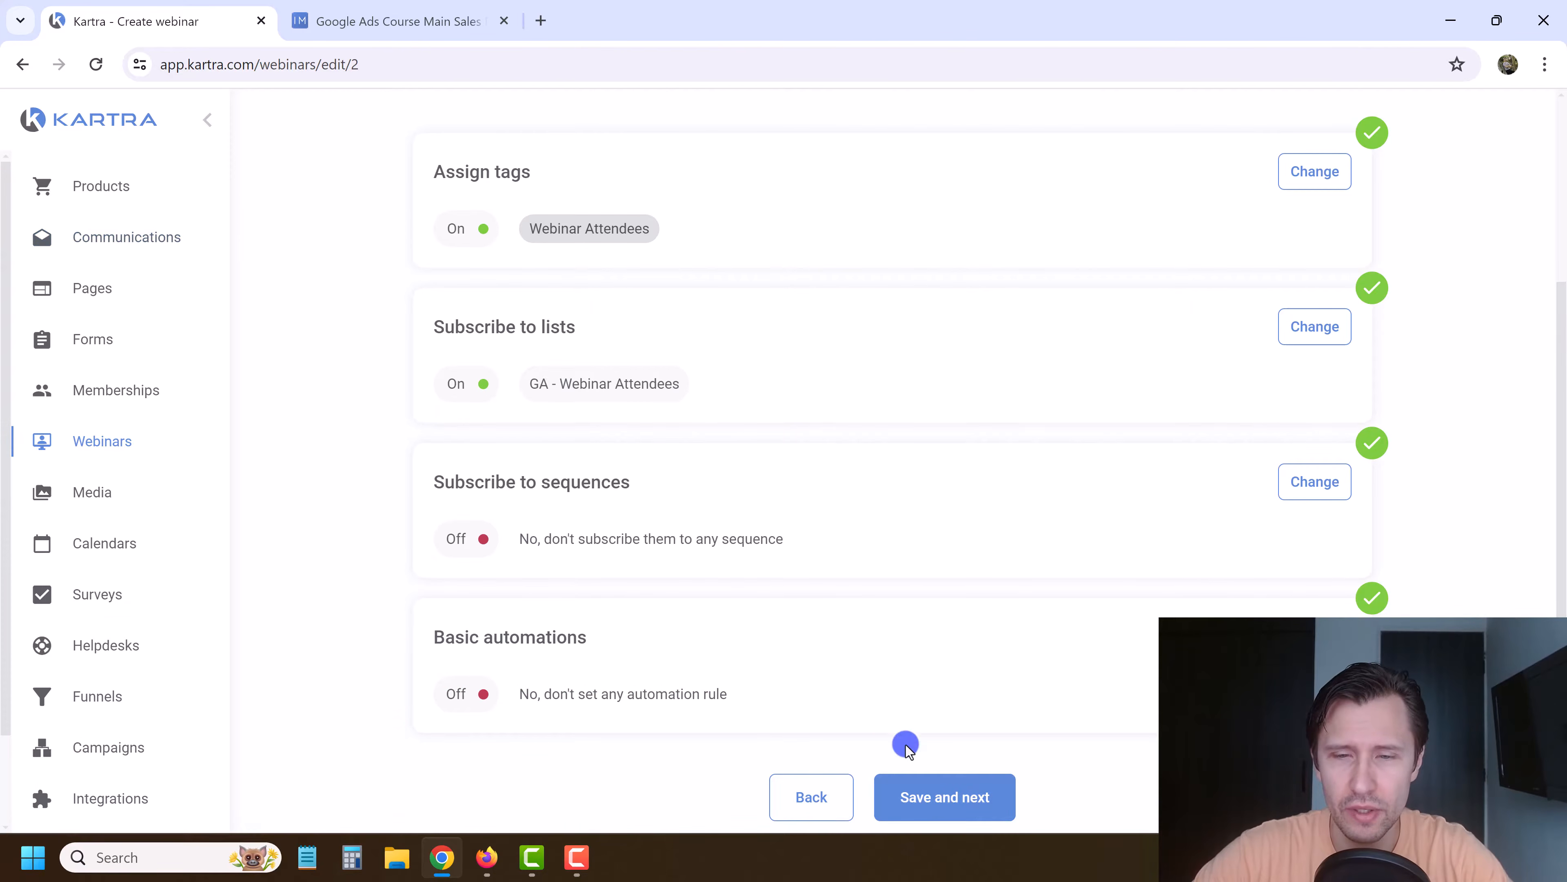
click(950, 797)
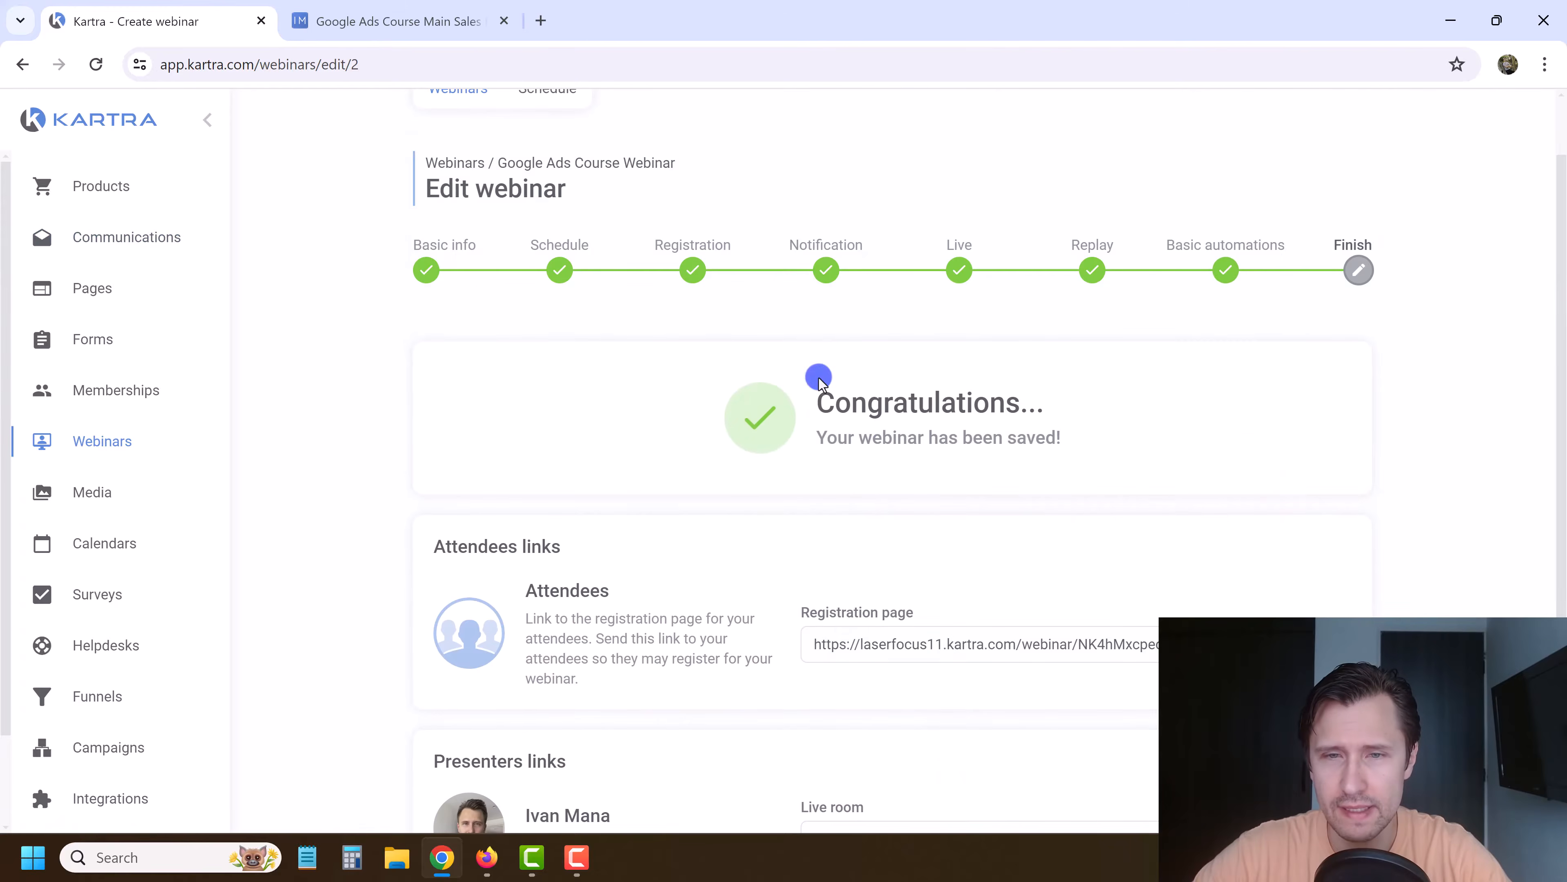
scroll(909, 455, down, 3)
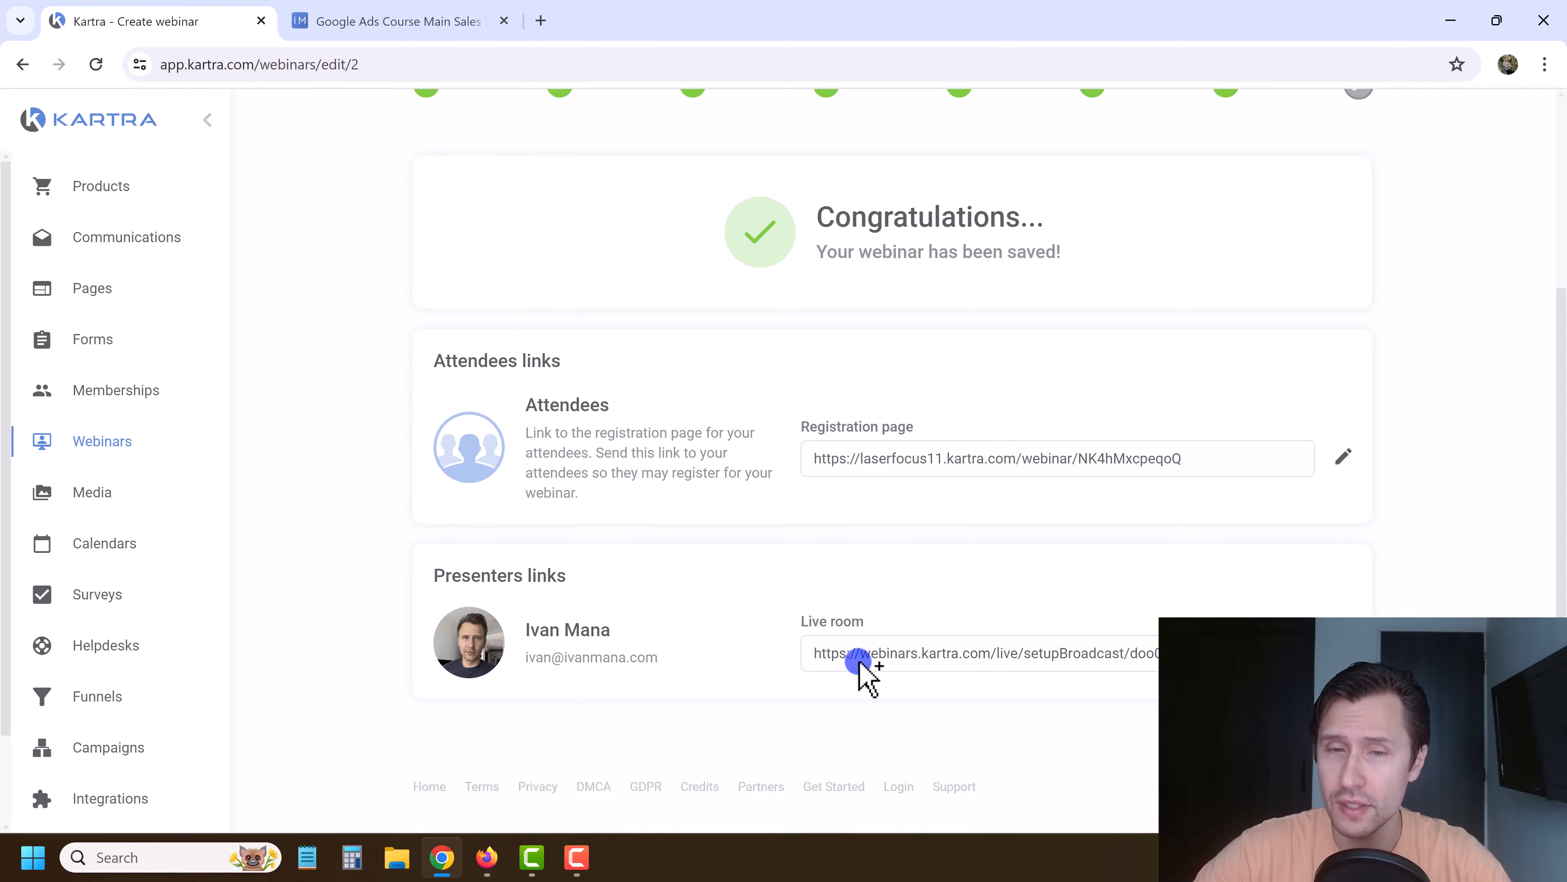
click(1350, 458)
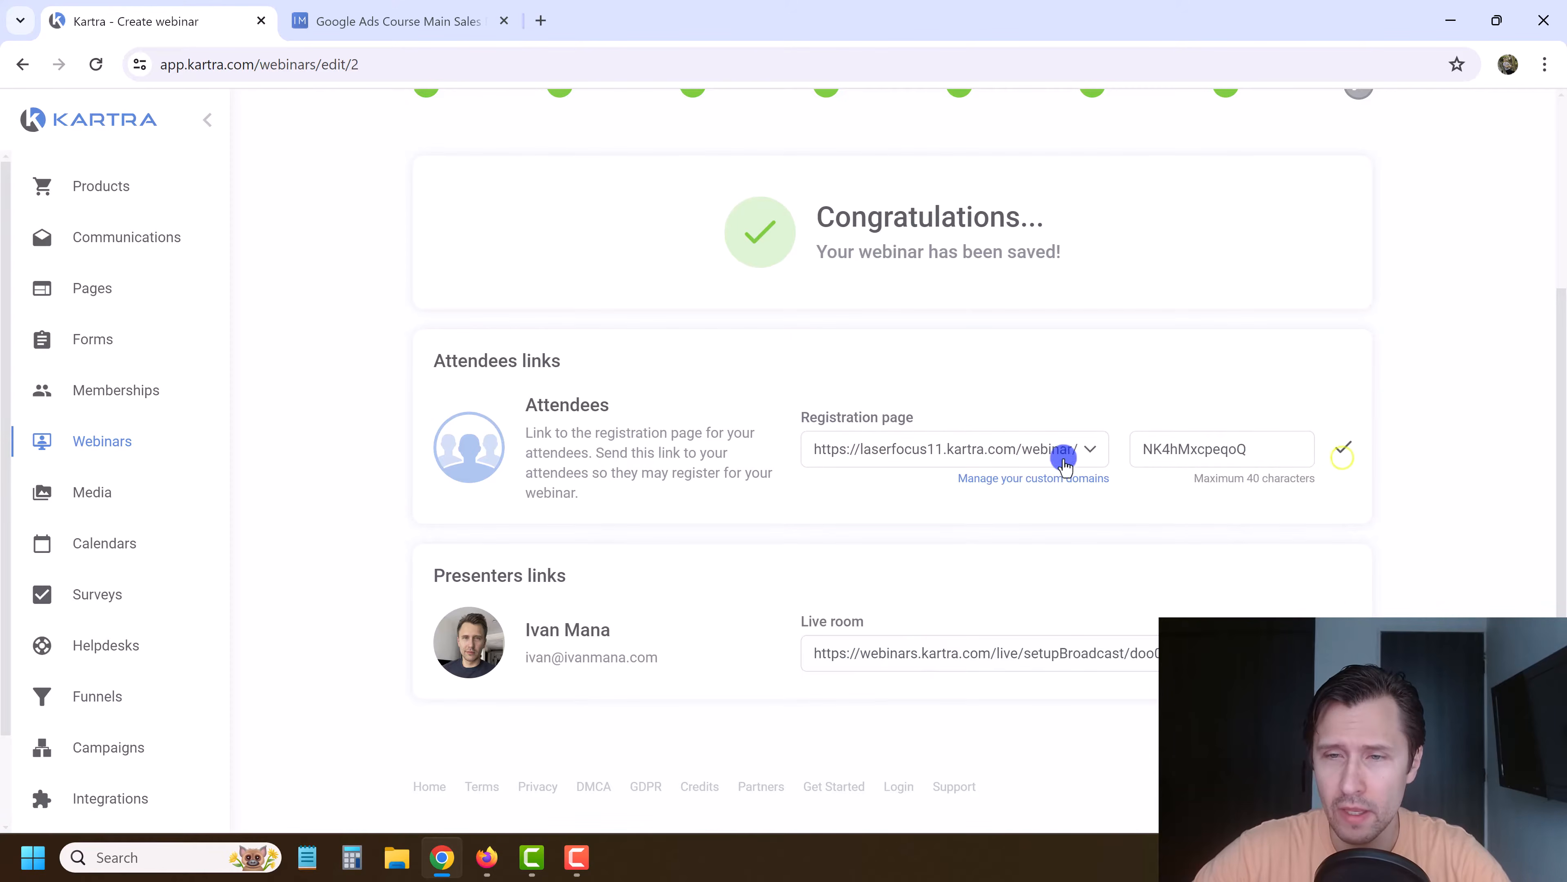
click(1030, 439)
click(912, 567)
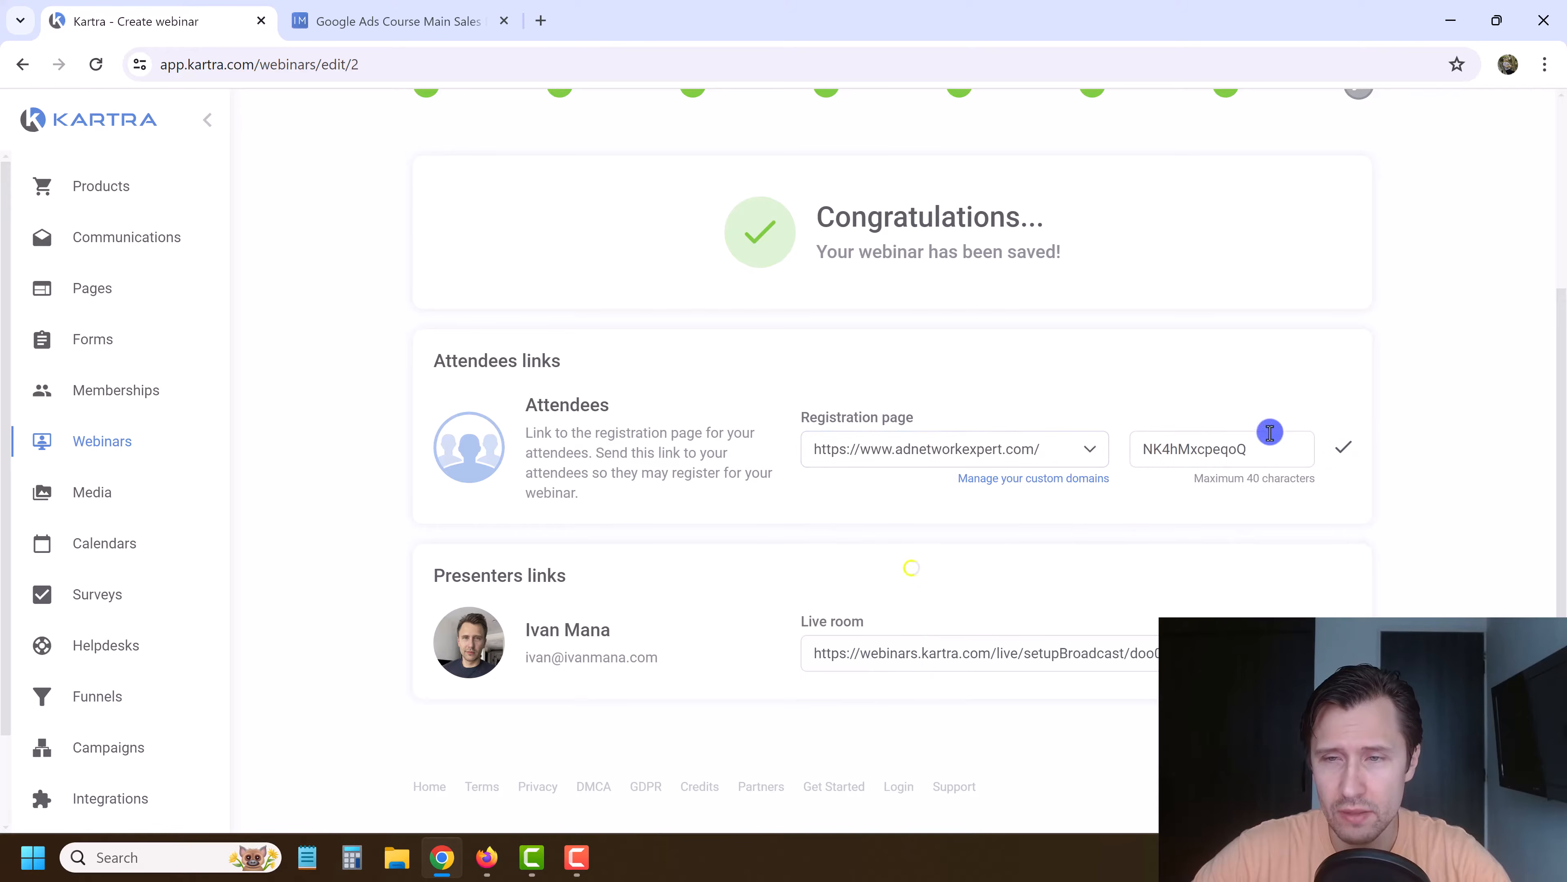
drag(1269, 442, 1161, 460)
text(webinar)
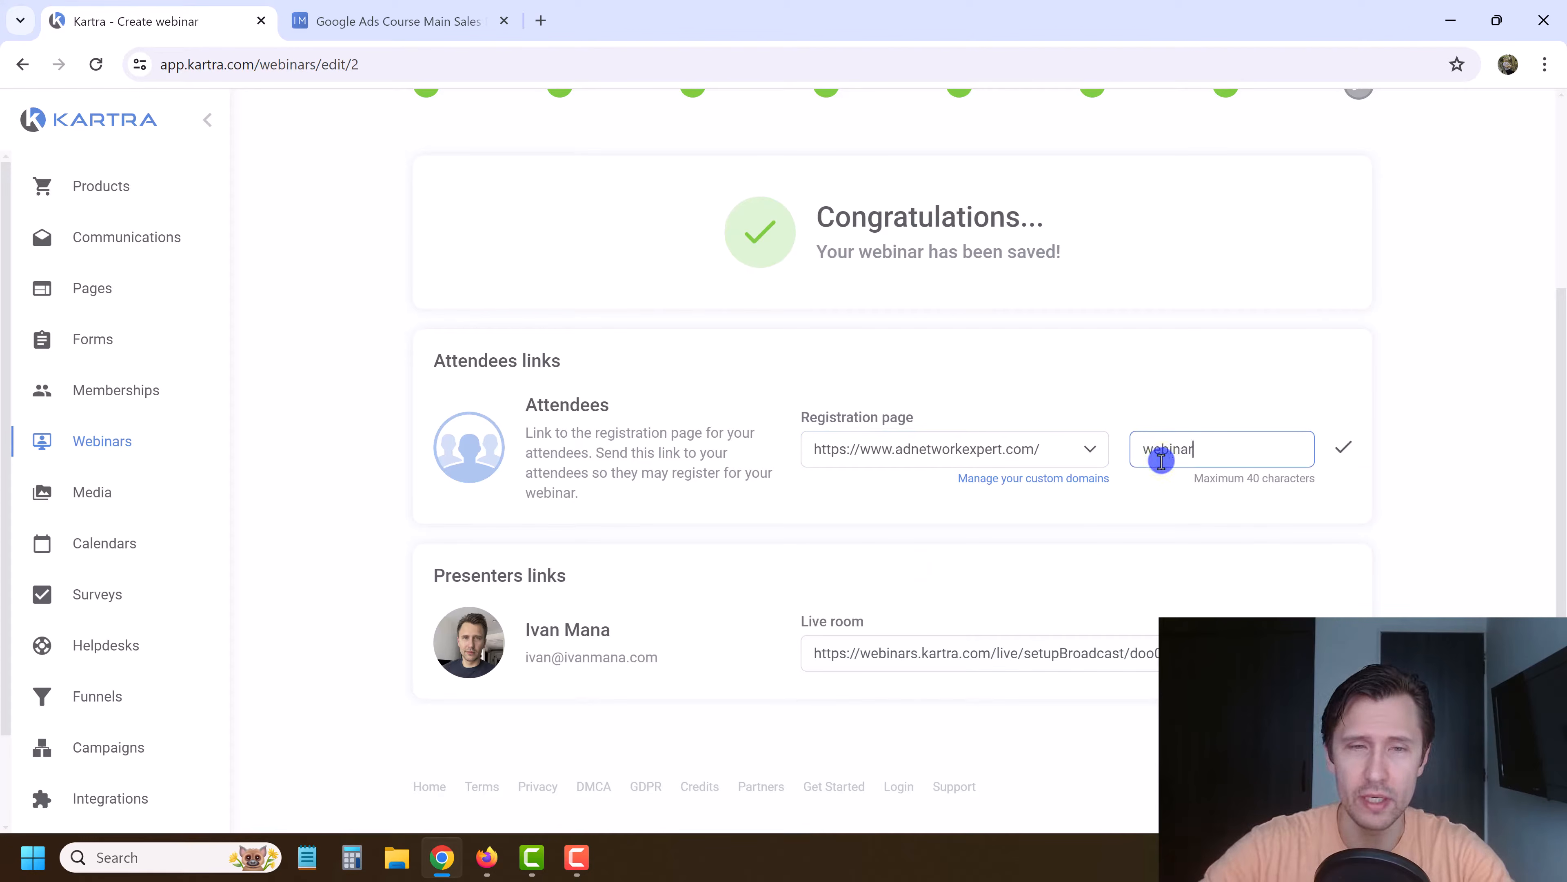
click(1341, 446)
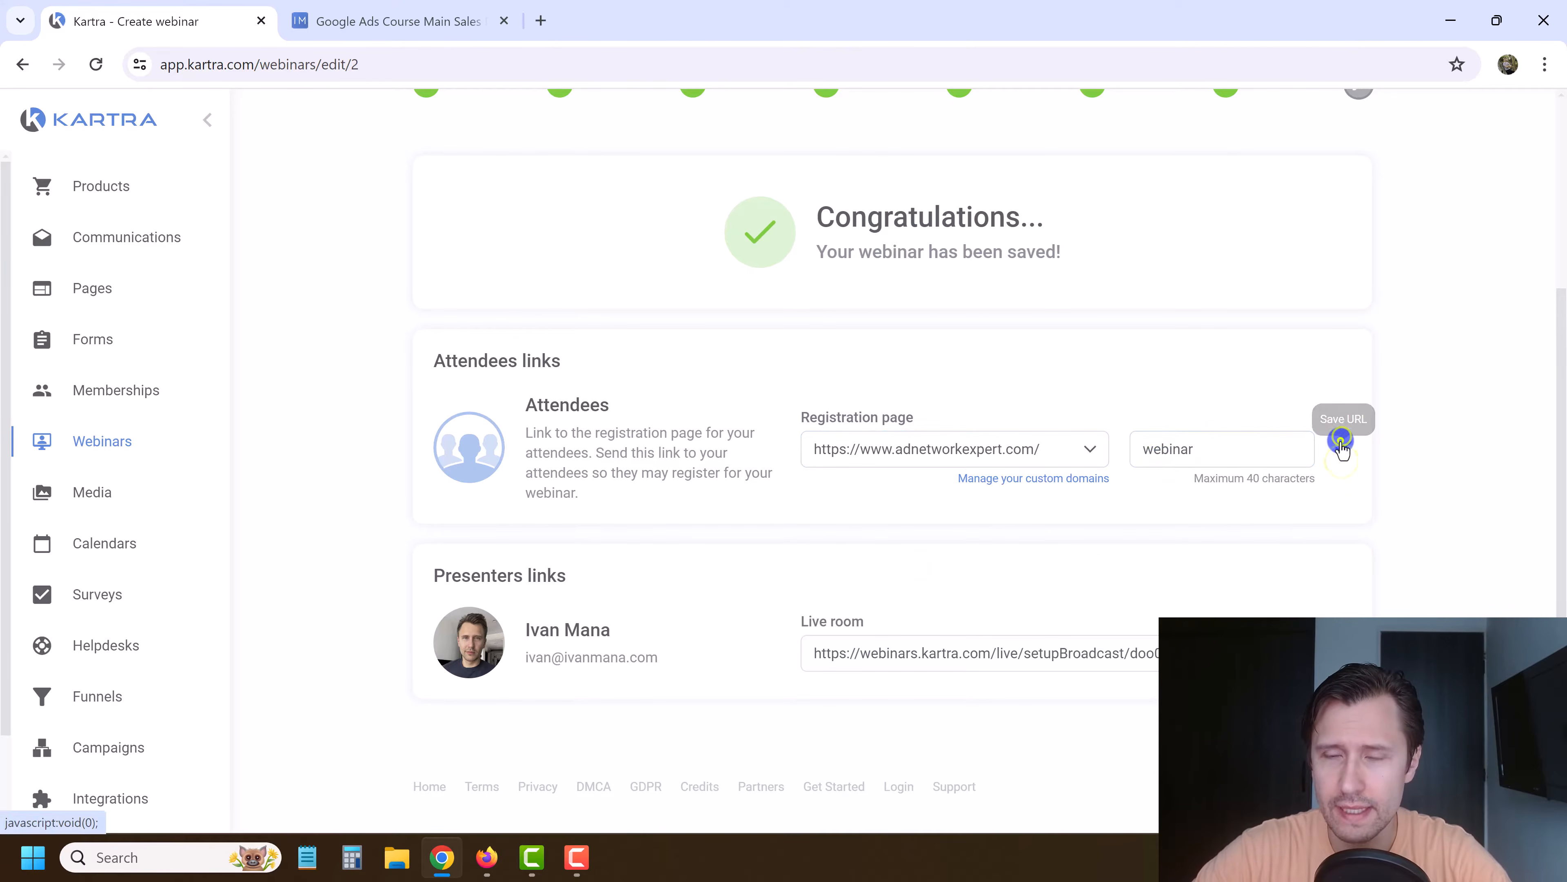
Step: Copy the webinar's registration page link and open it in a new browser tab
click(1109, 460)
key(ctrl+c)
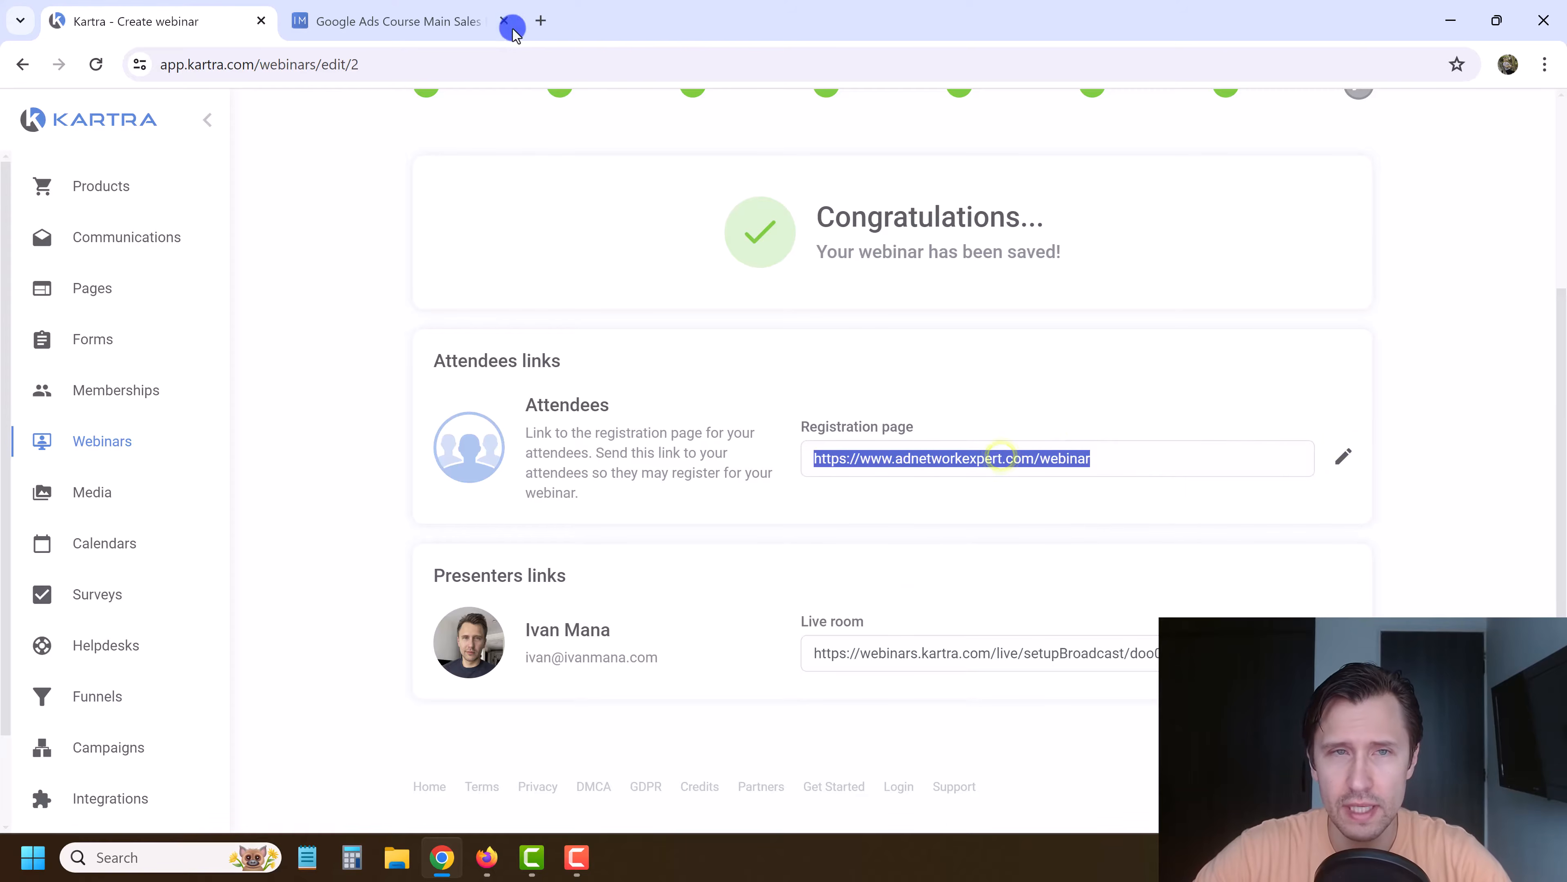
click(541, 19)
key(ctrl+v)
key(Return)
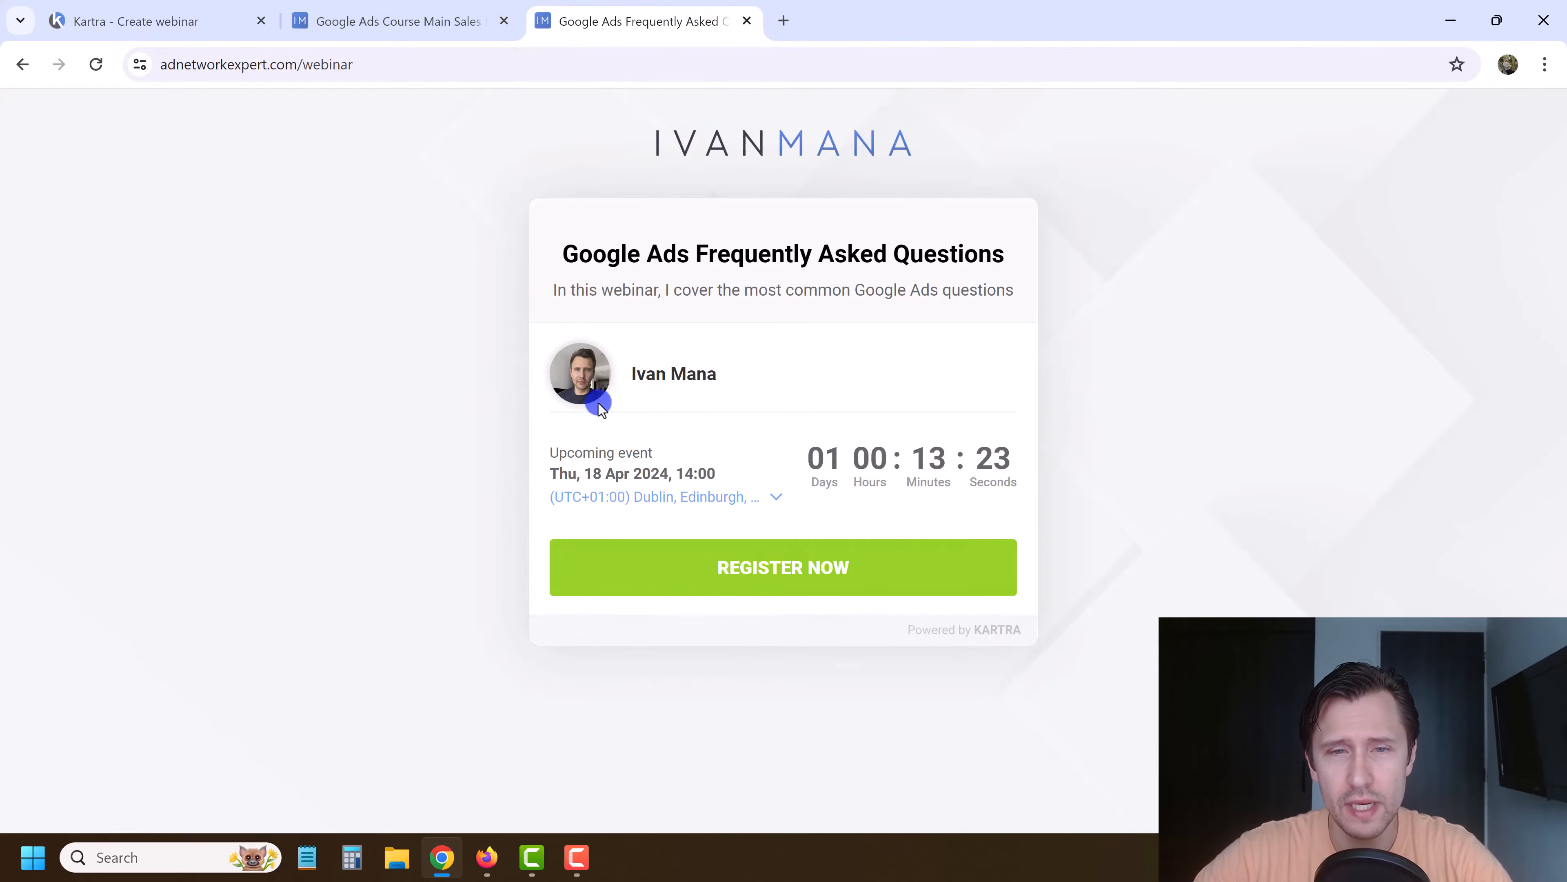
Step: Register for the Thu, 18 Apr 2024, 14:00 event, answering Google to how the attendee heard about the webinar
drag(607, 467, 749, 515)
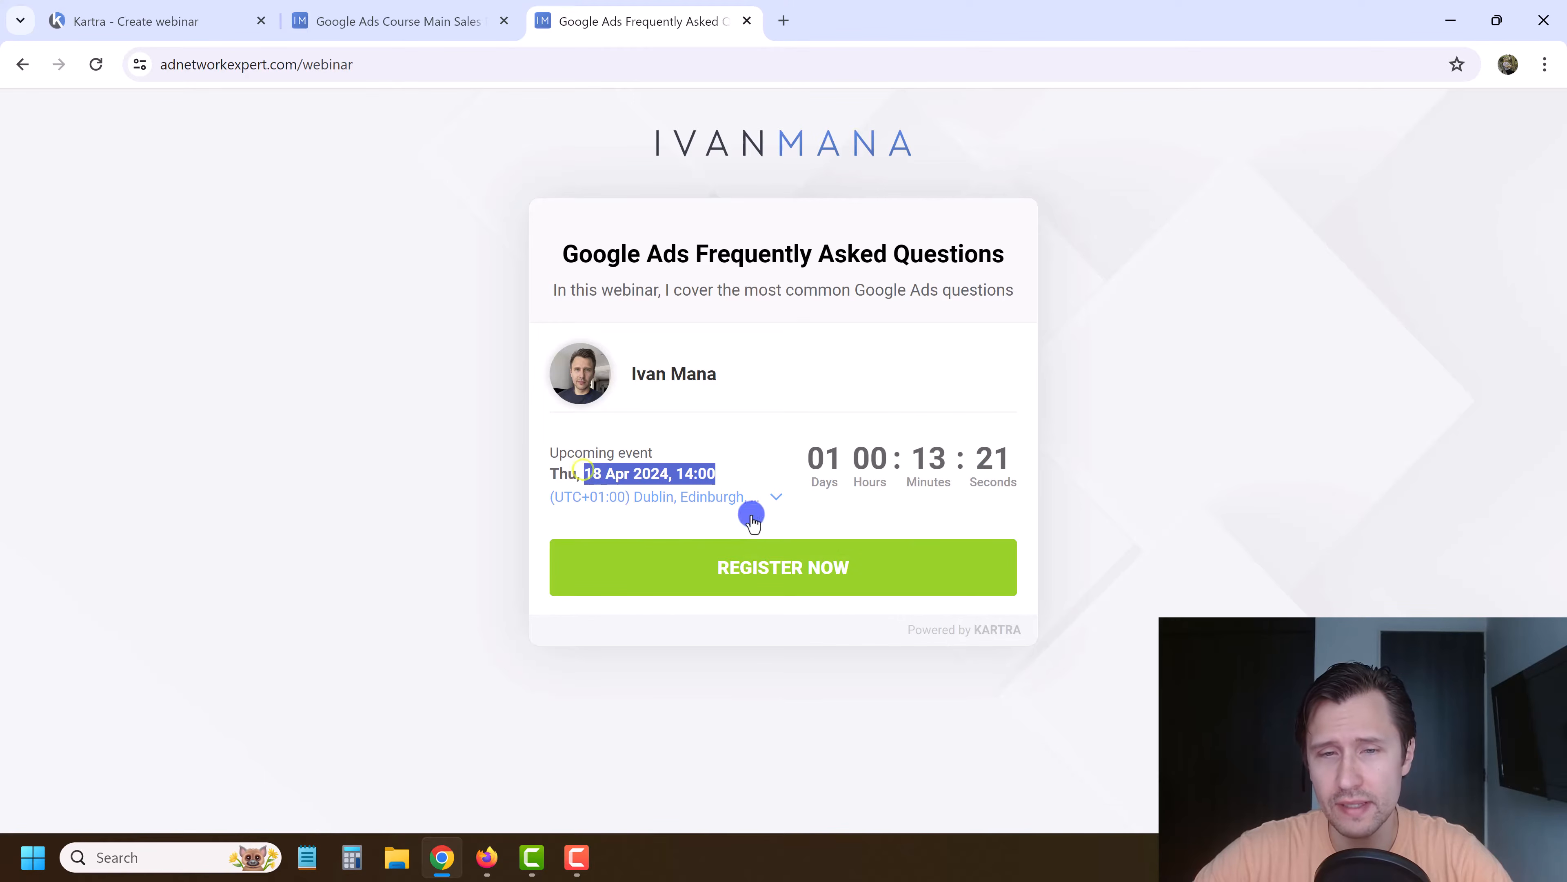
click(775, 559)
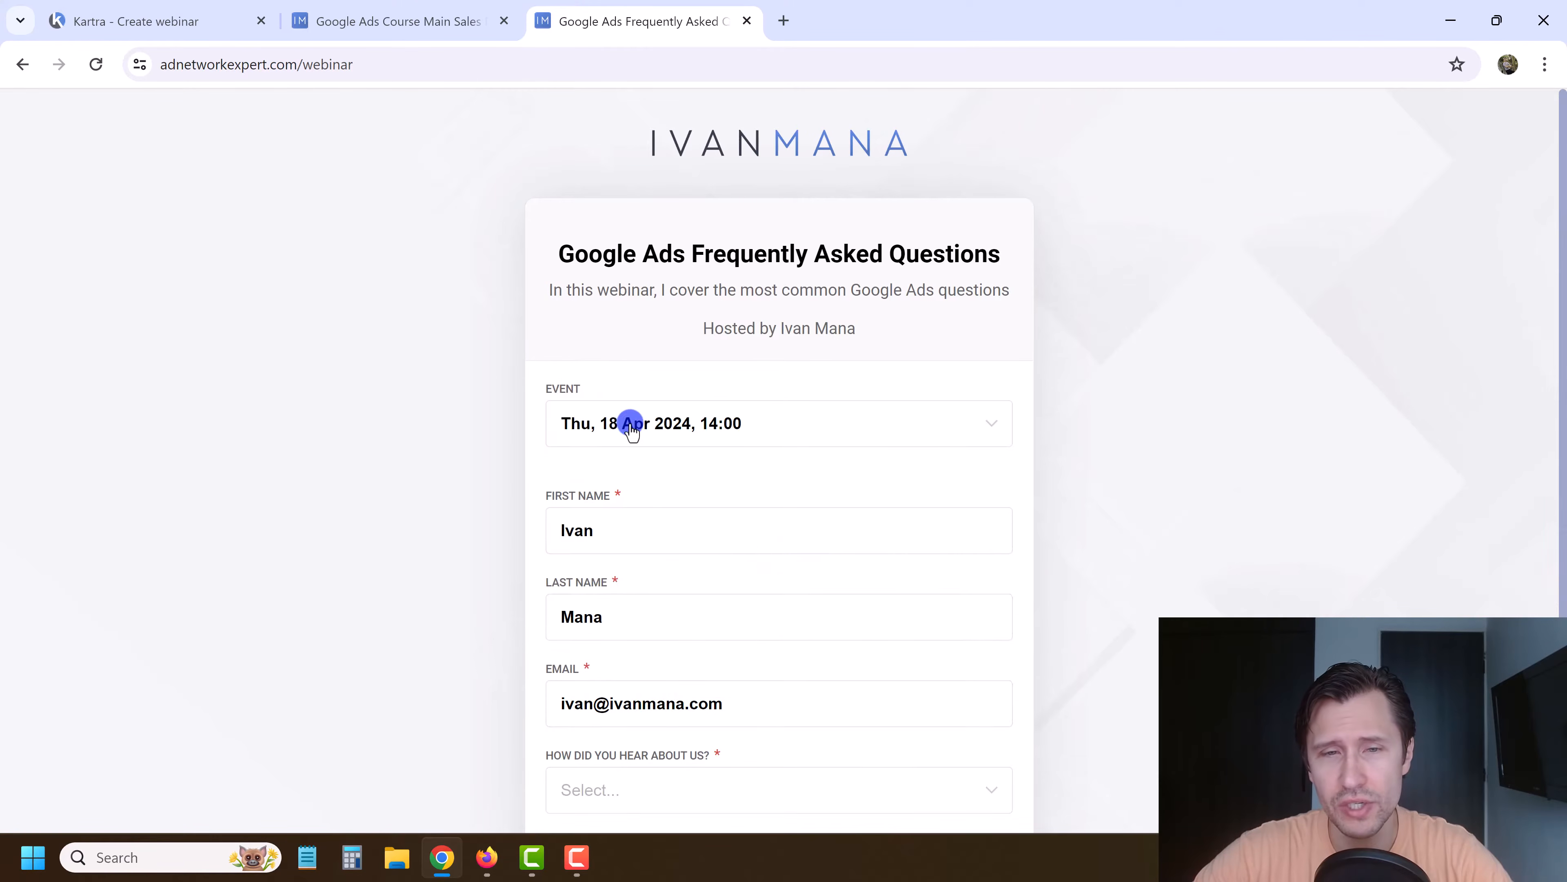
click(631, 425)
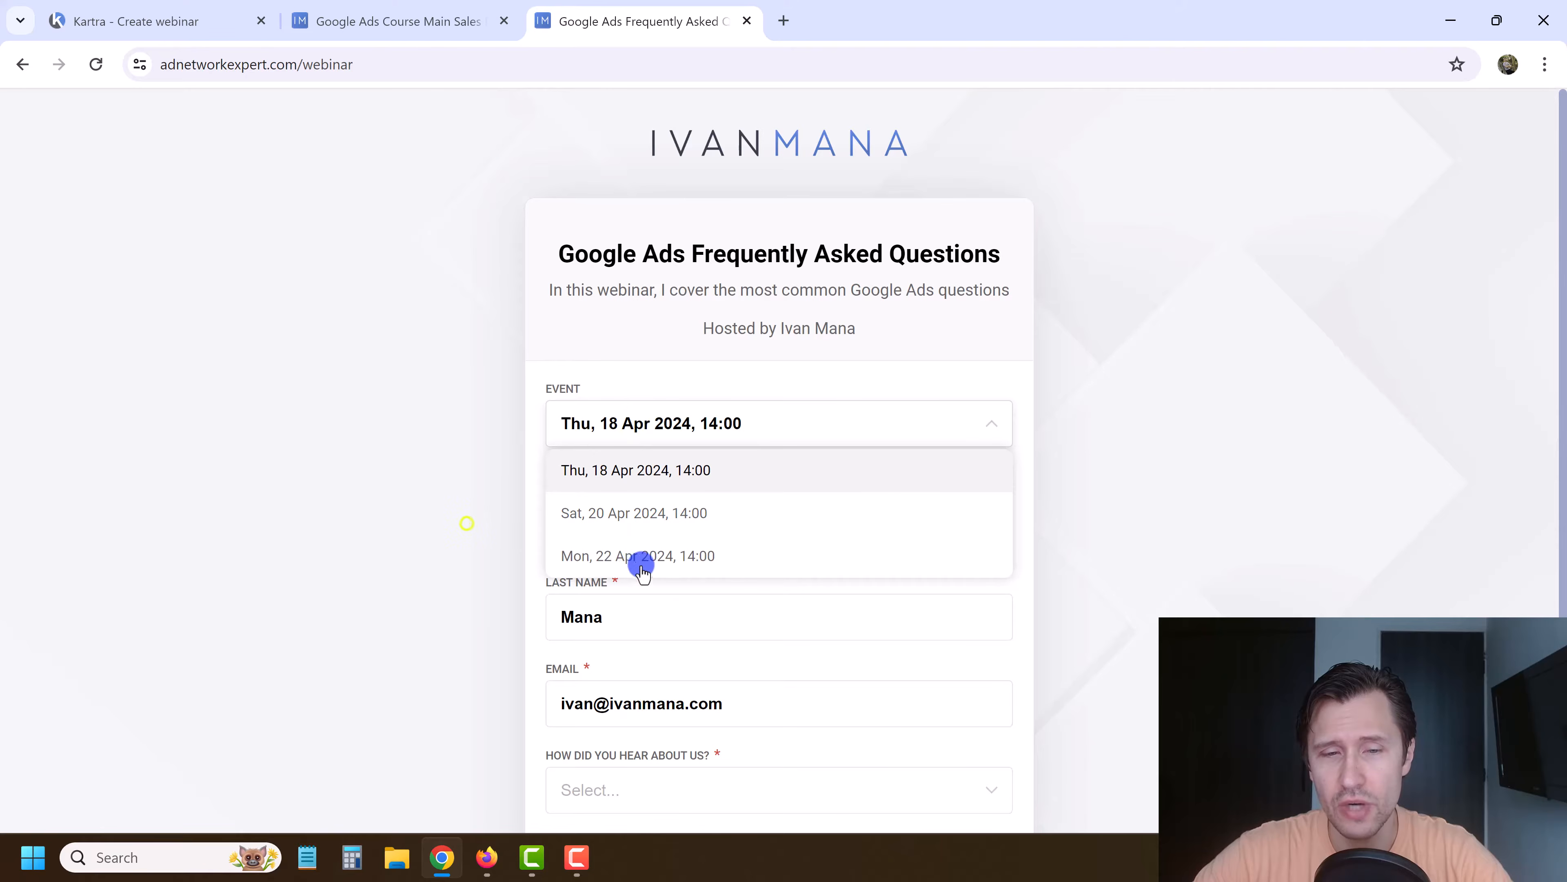
scroll(636, 577, down, 3)
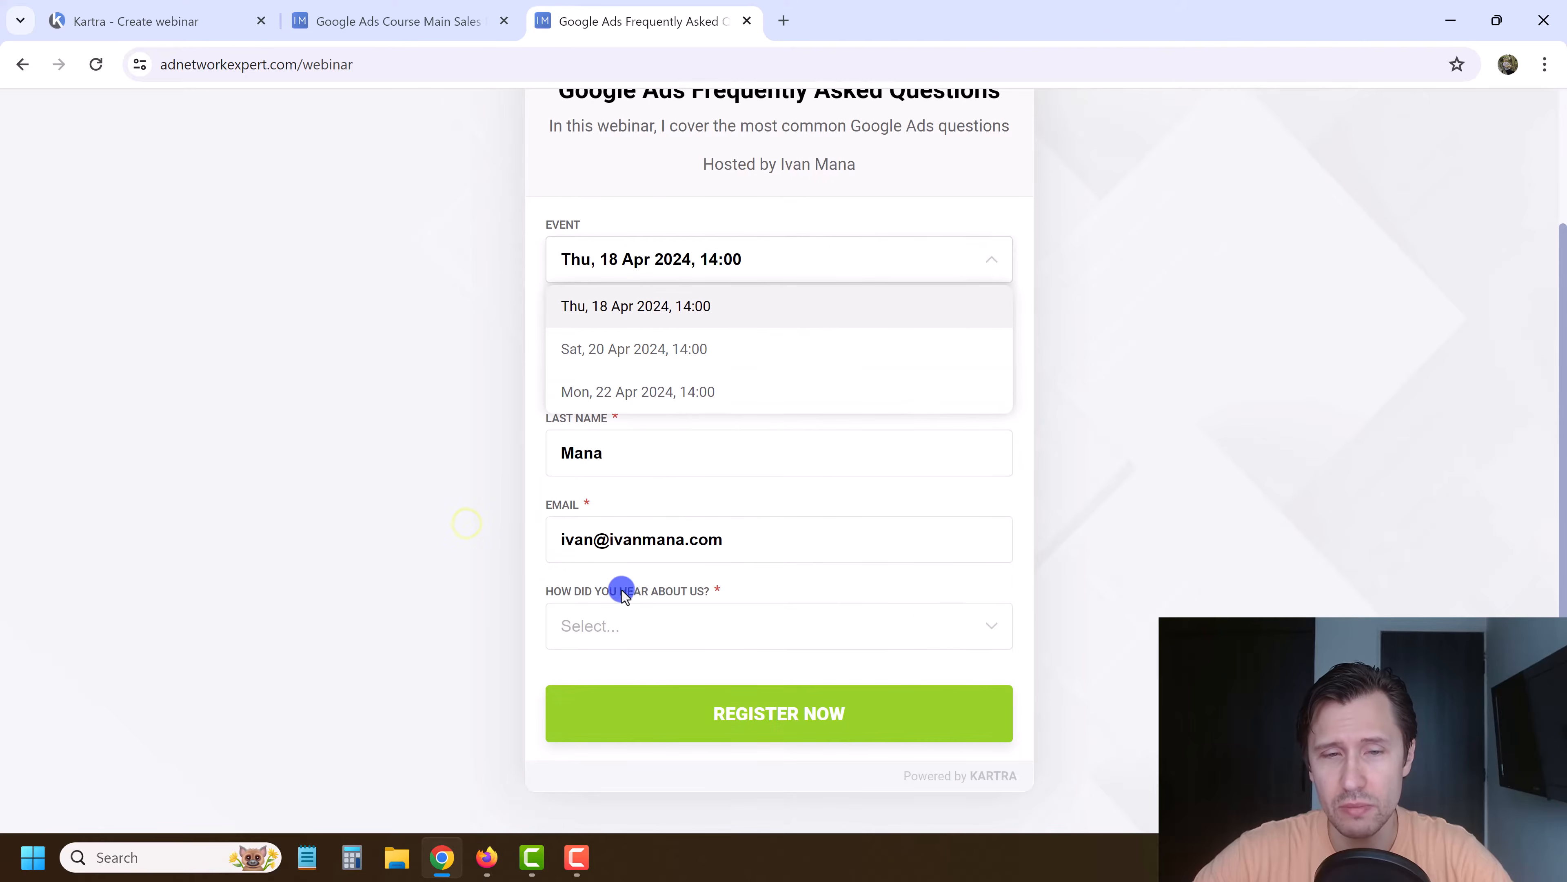
click(532, 471)
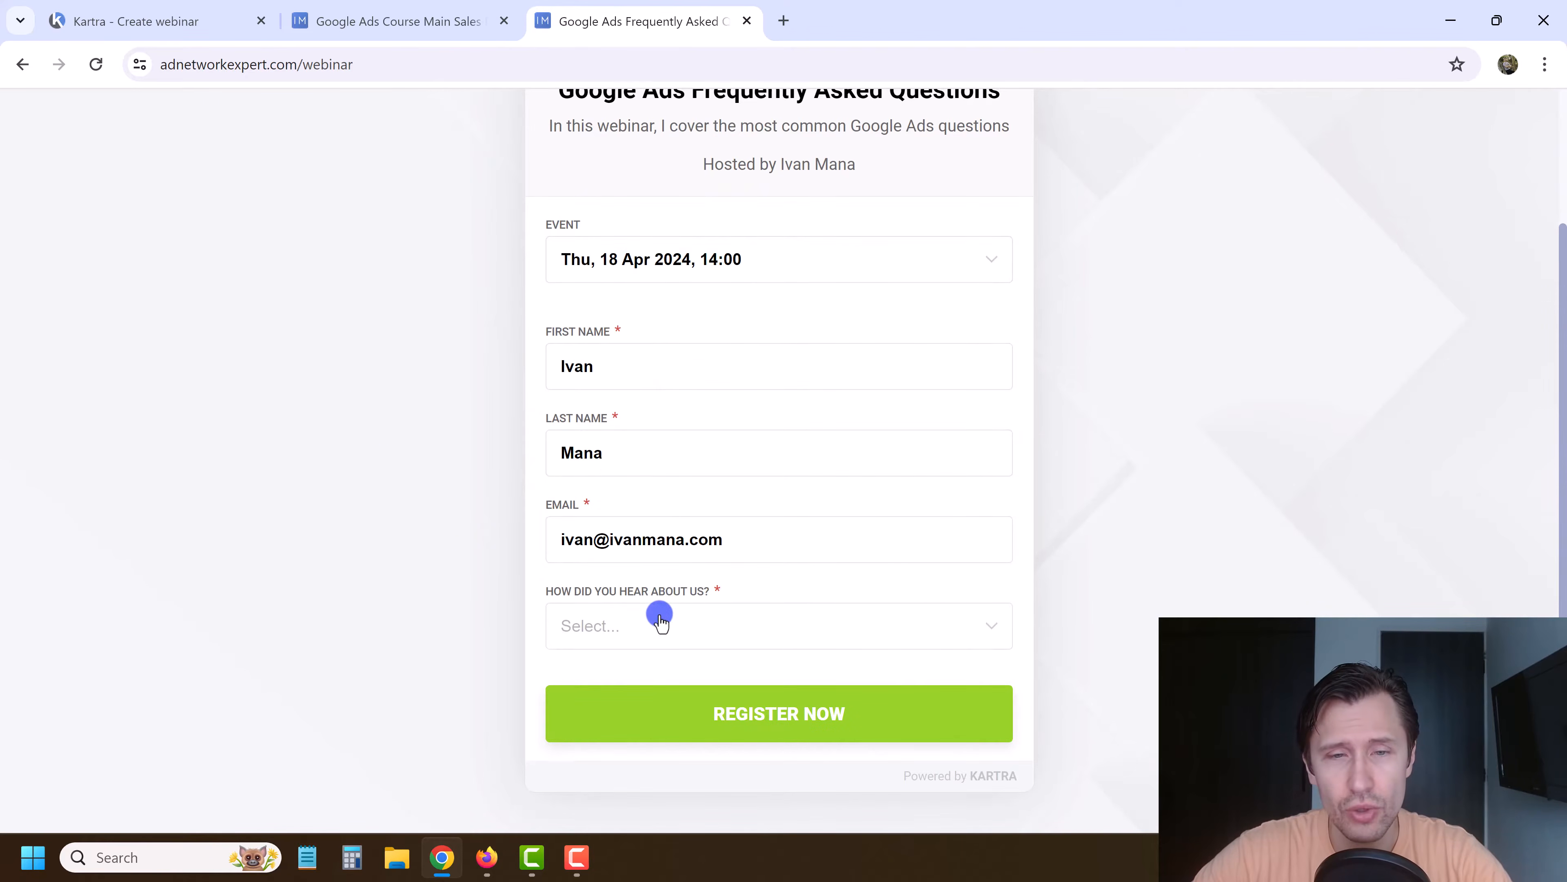
click(602, 493)
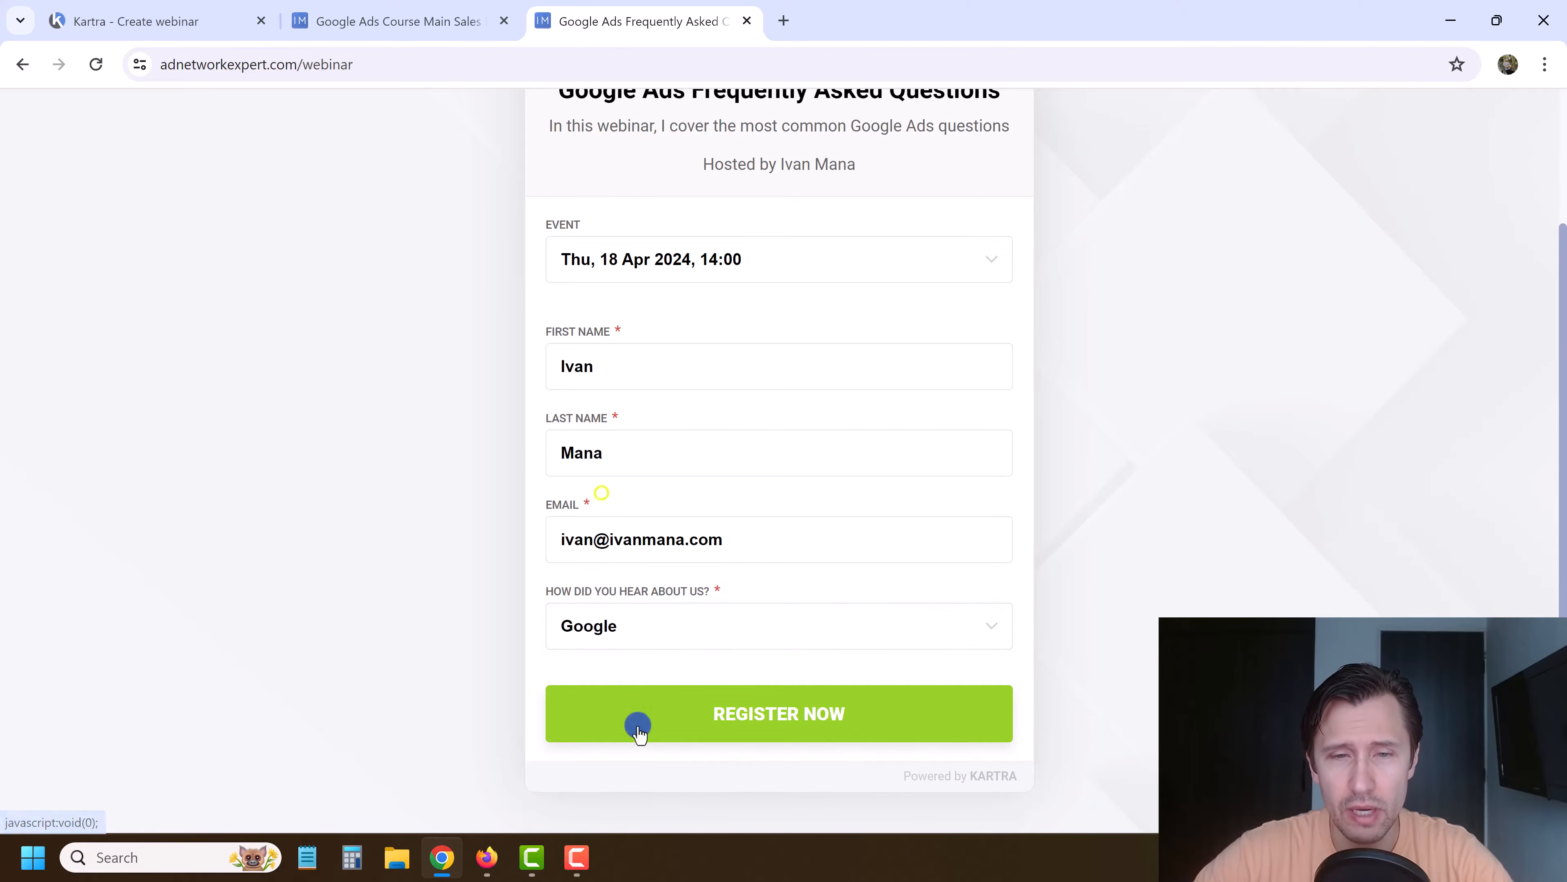
click(658, 705)
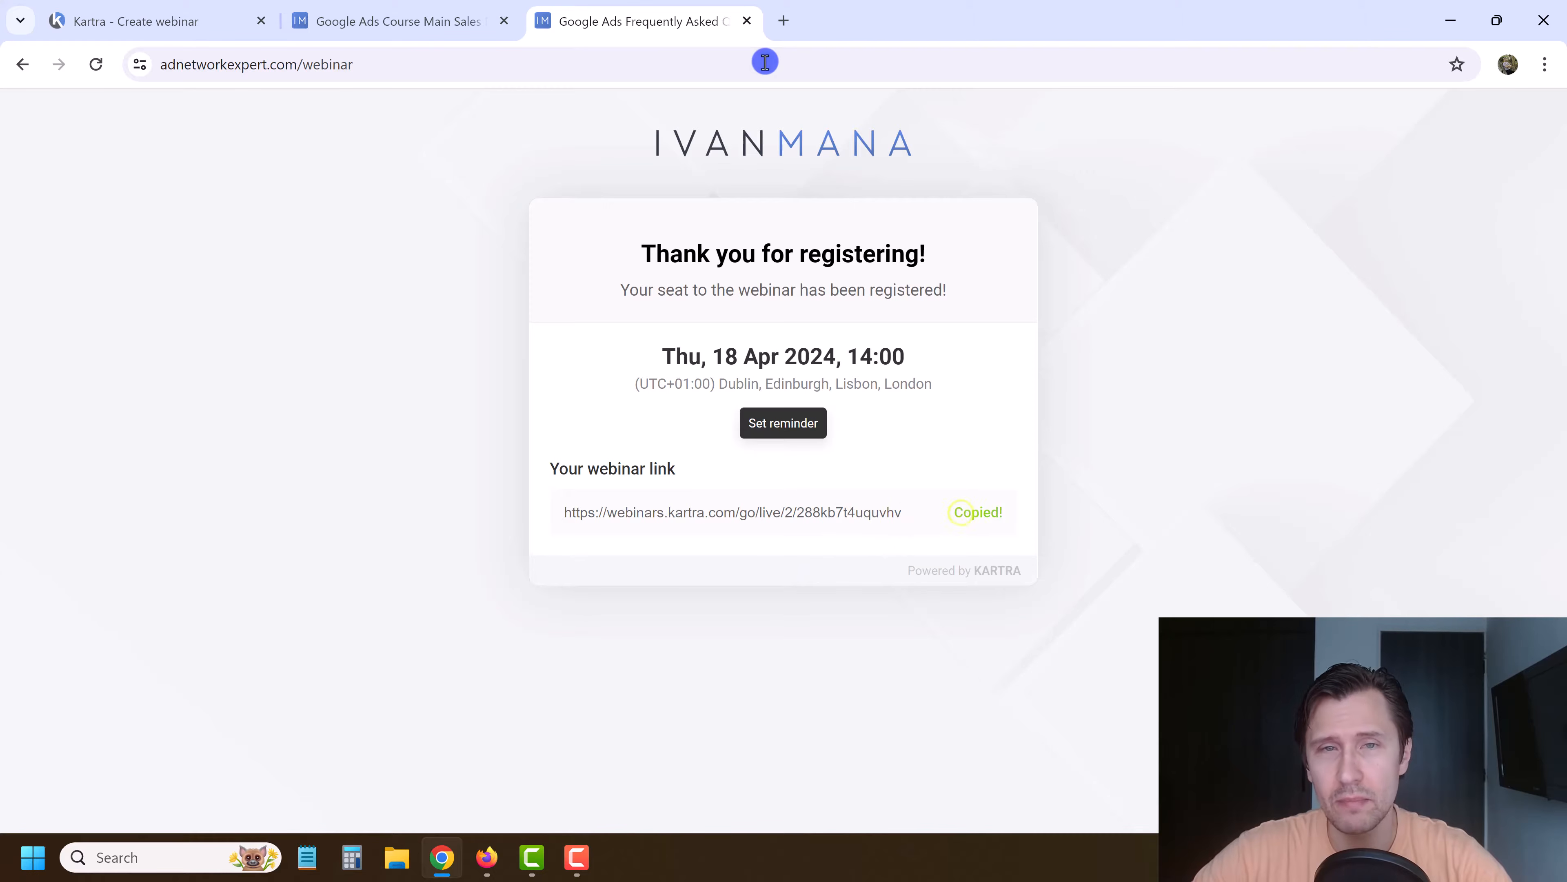
Step: Open the registered attendee's copied webinar link in a new browser tab to view the live room's waiting page
click(794, 12)
key(ctrl+v)
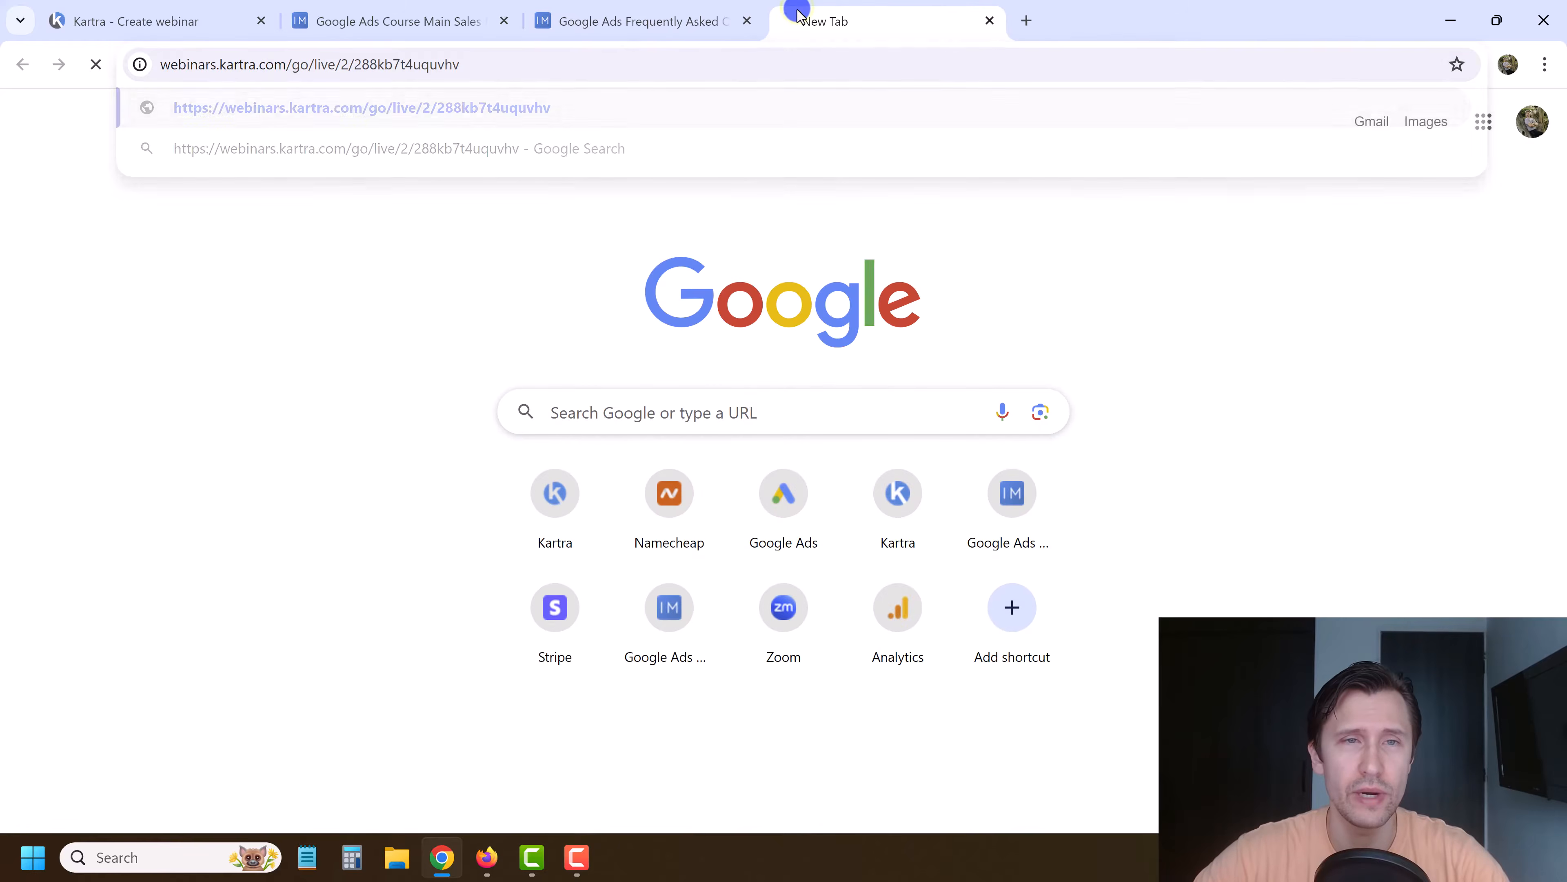
key(Return)
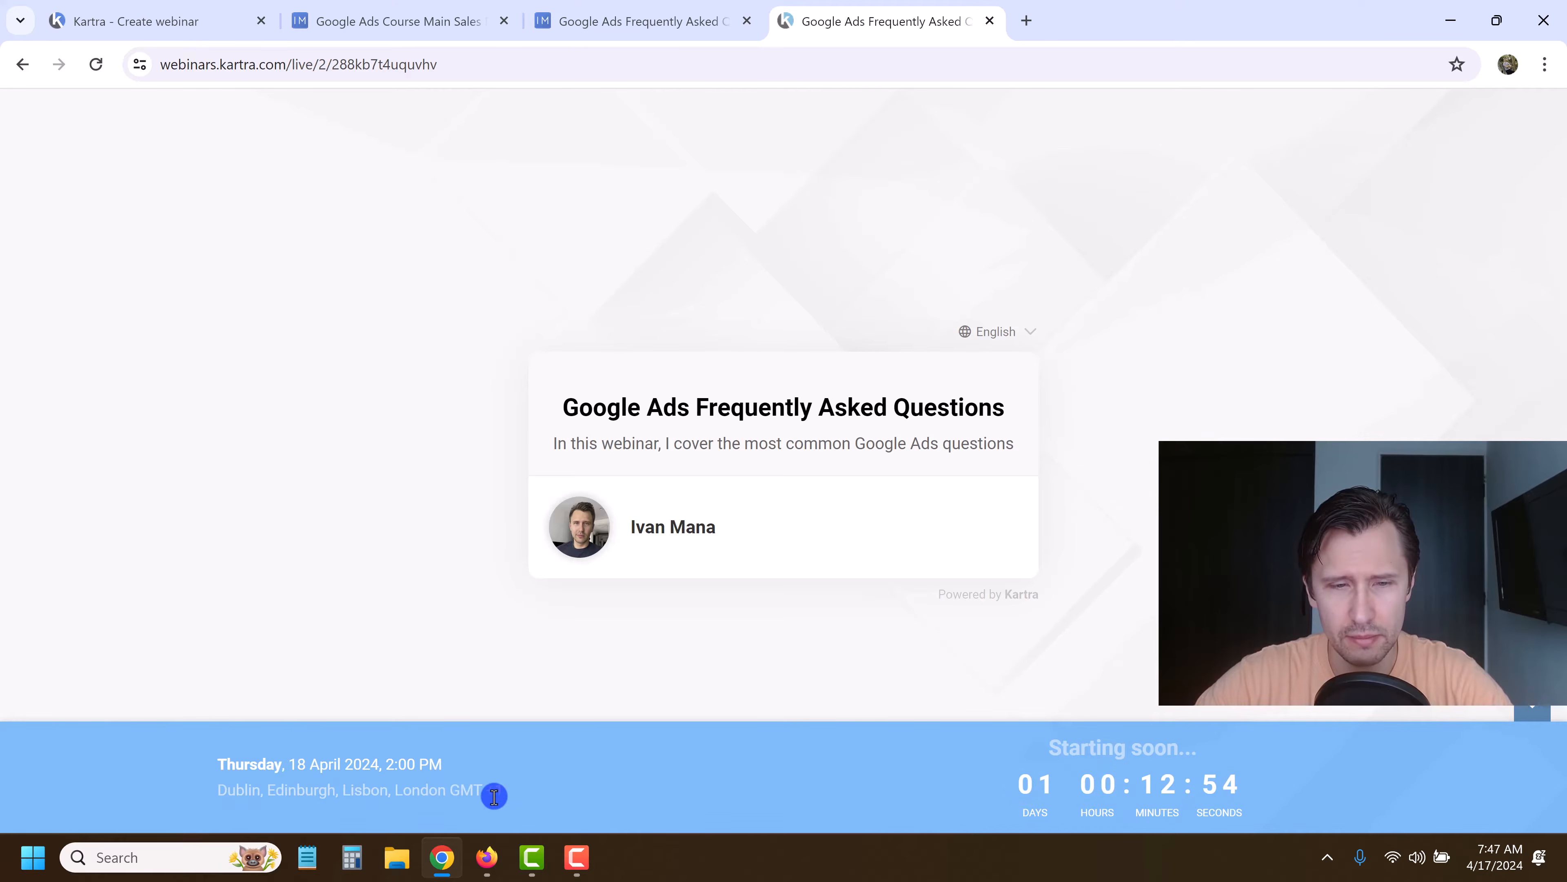
Step: Check the time zone under the event date on the waiting page, close that page and return to the webinar's finish page in Kartra
drag(228, 790, 489, 793)
click(365, 785)
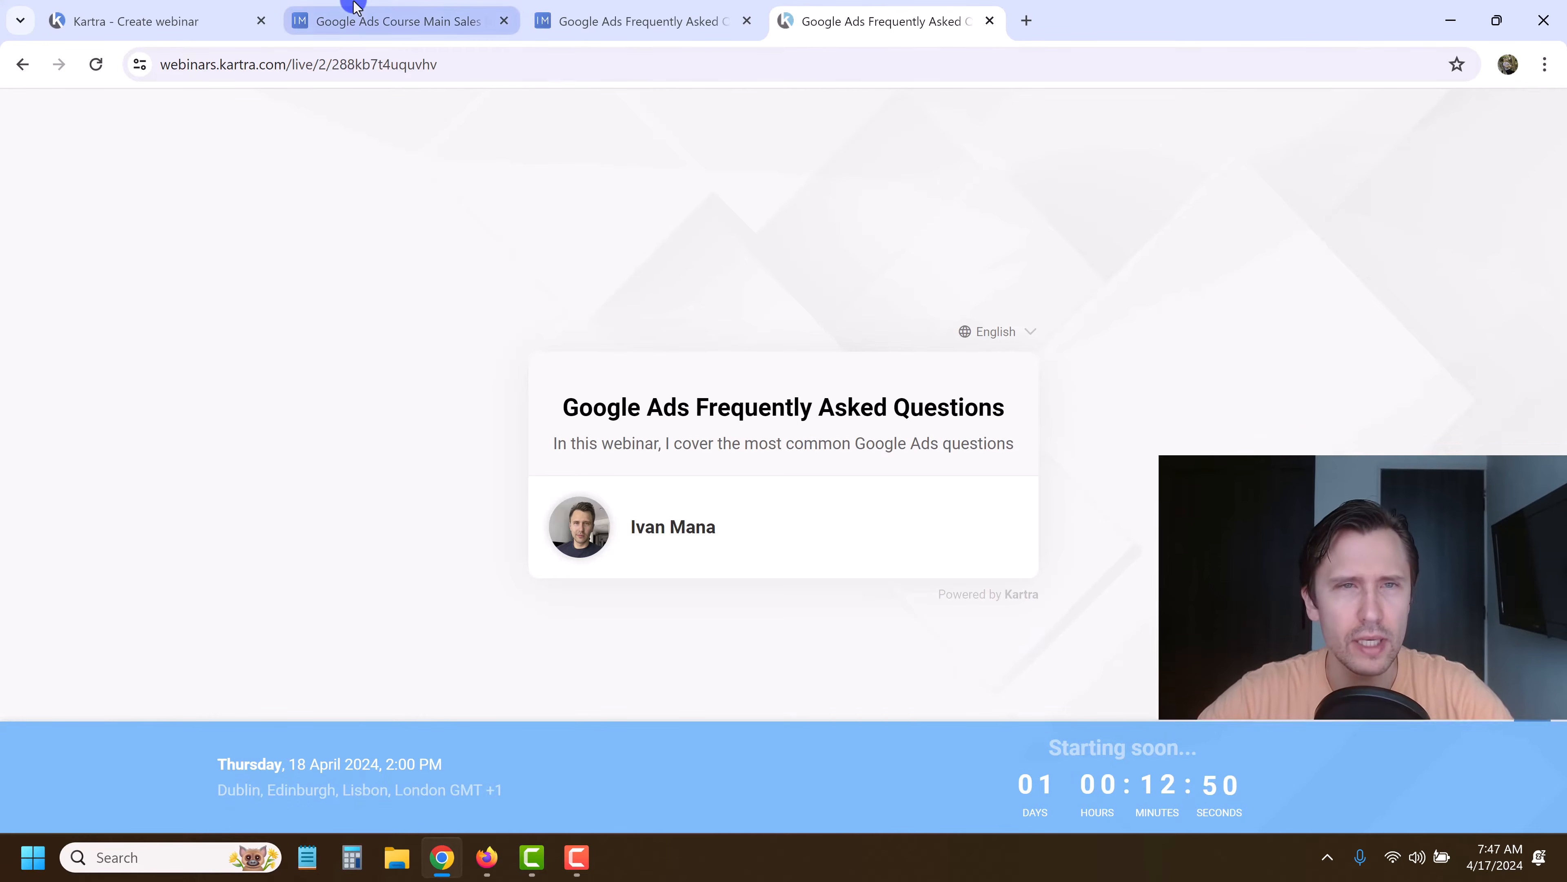
click(991, 21)
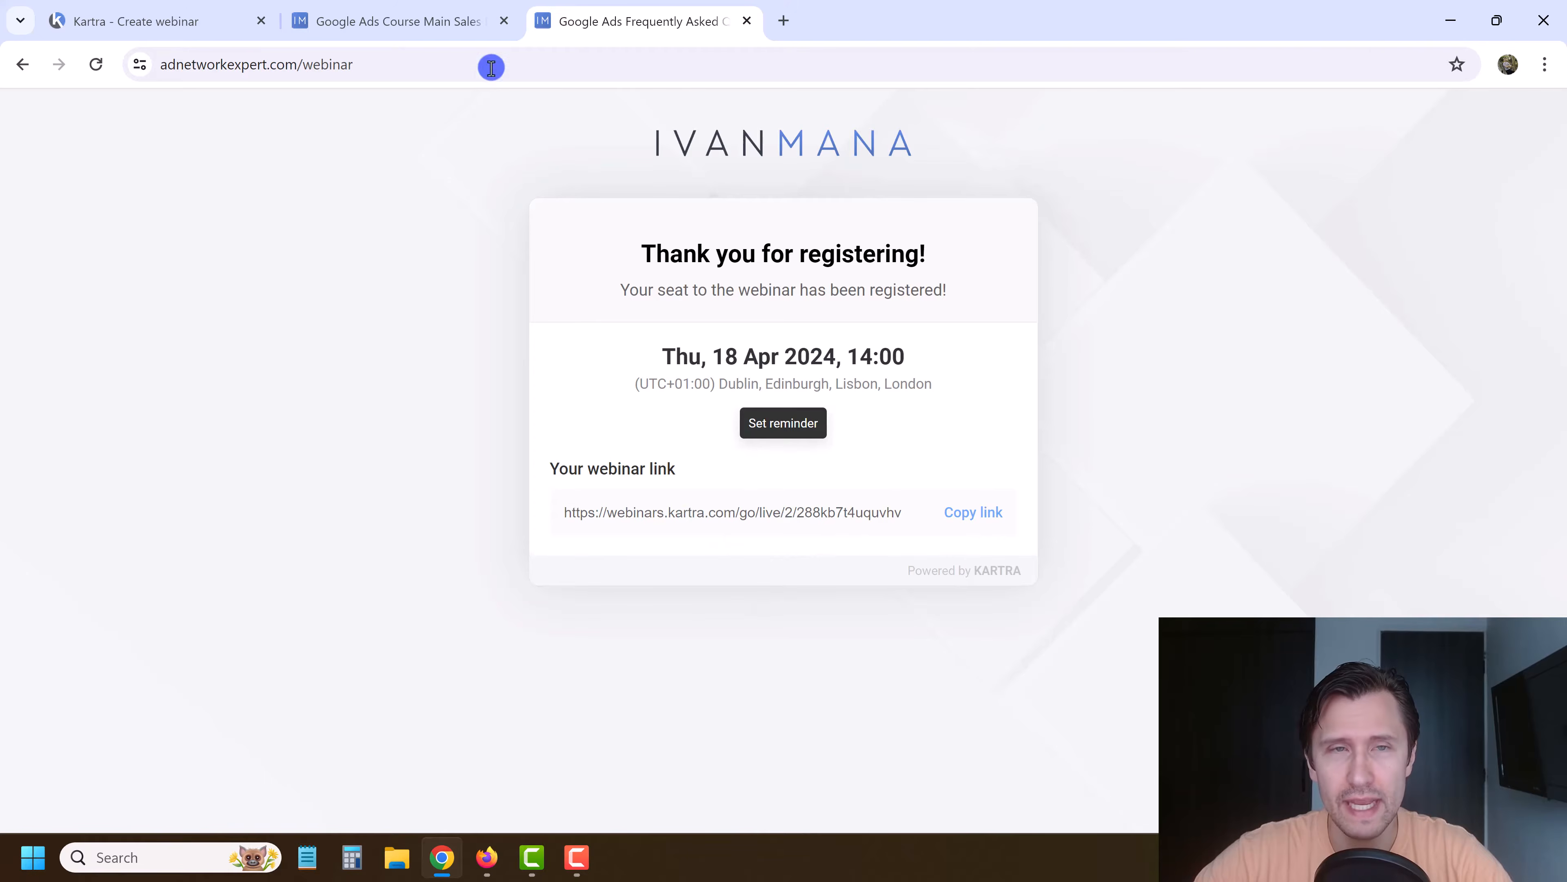
click(398, 18)
click(170, 5)
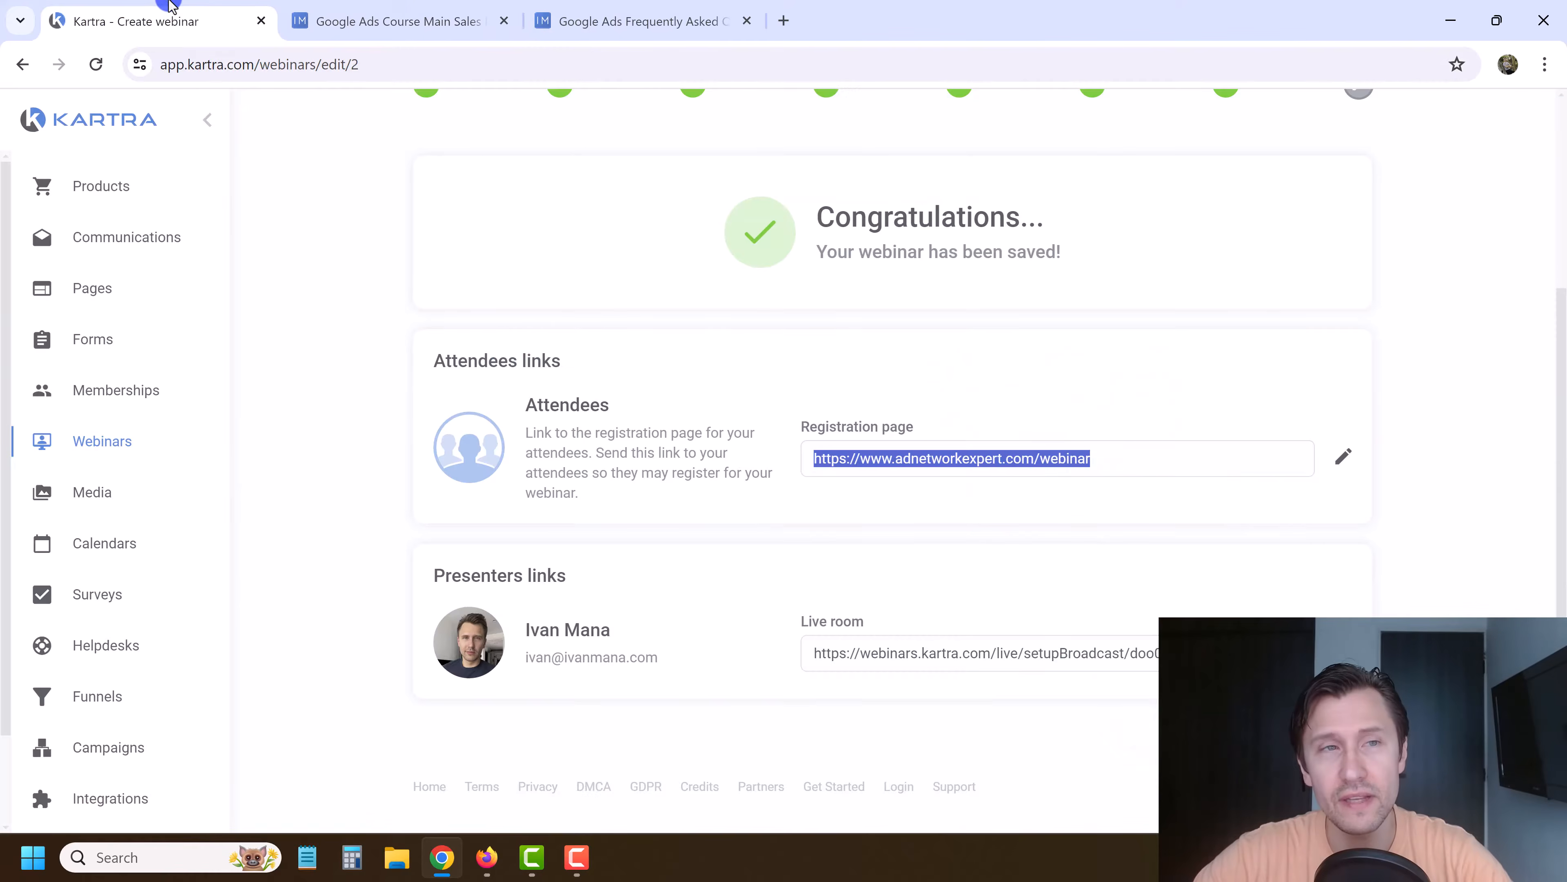
click(414, 453)
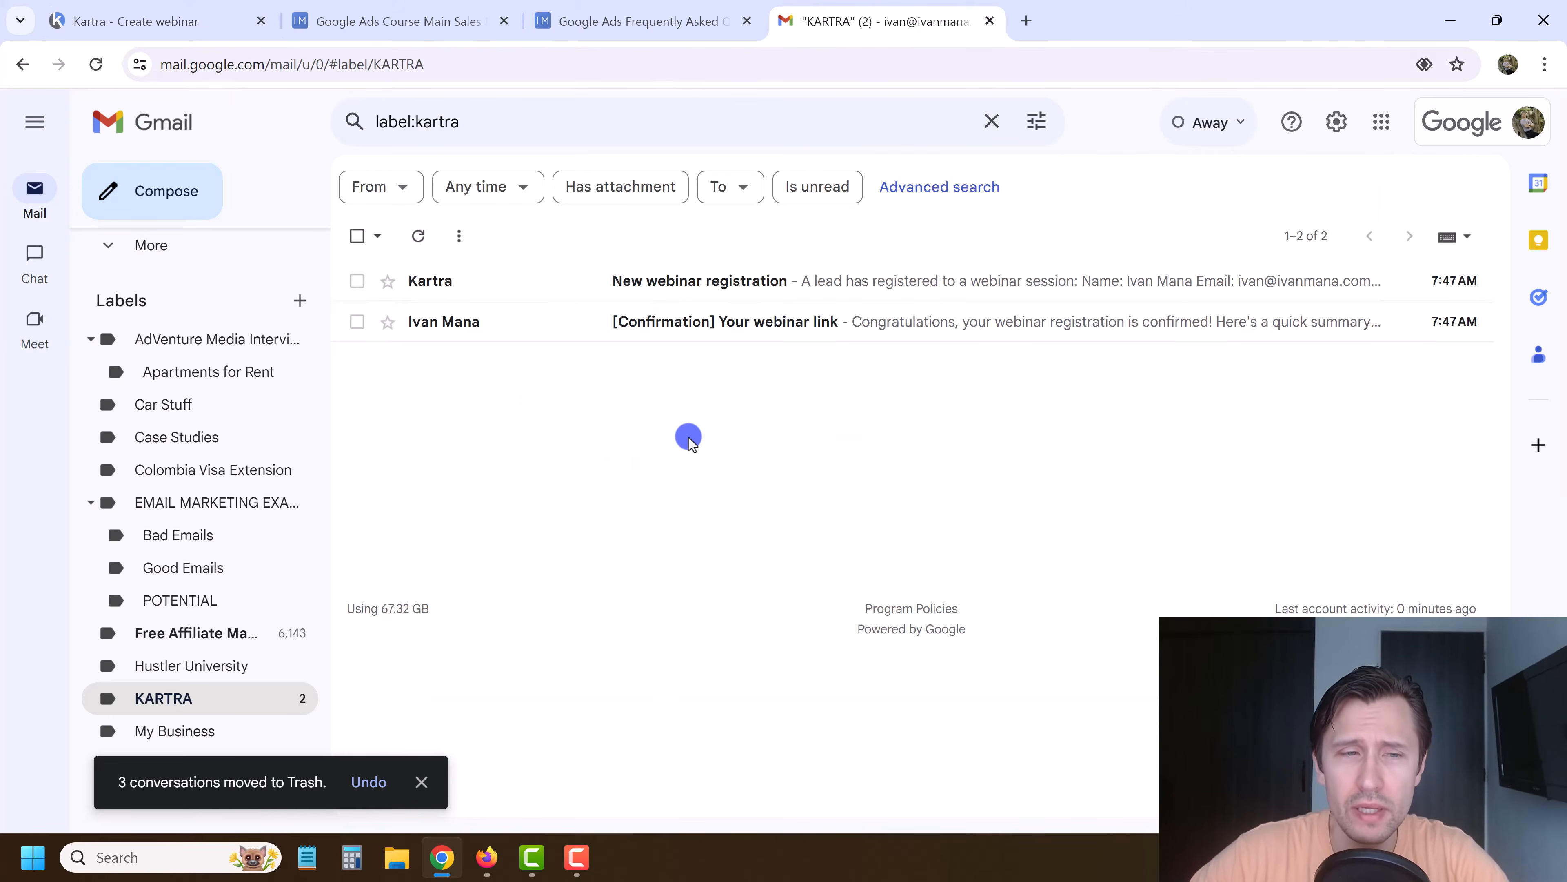
Step: In Gmail, read the event summary in the webinar link confirmation email and open the New webinar registration notification
click(673, 327)
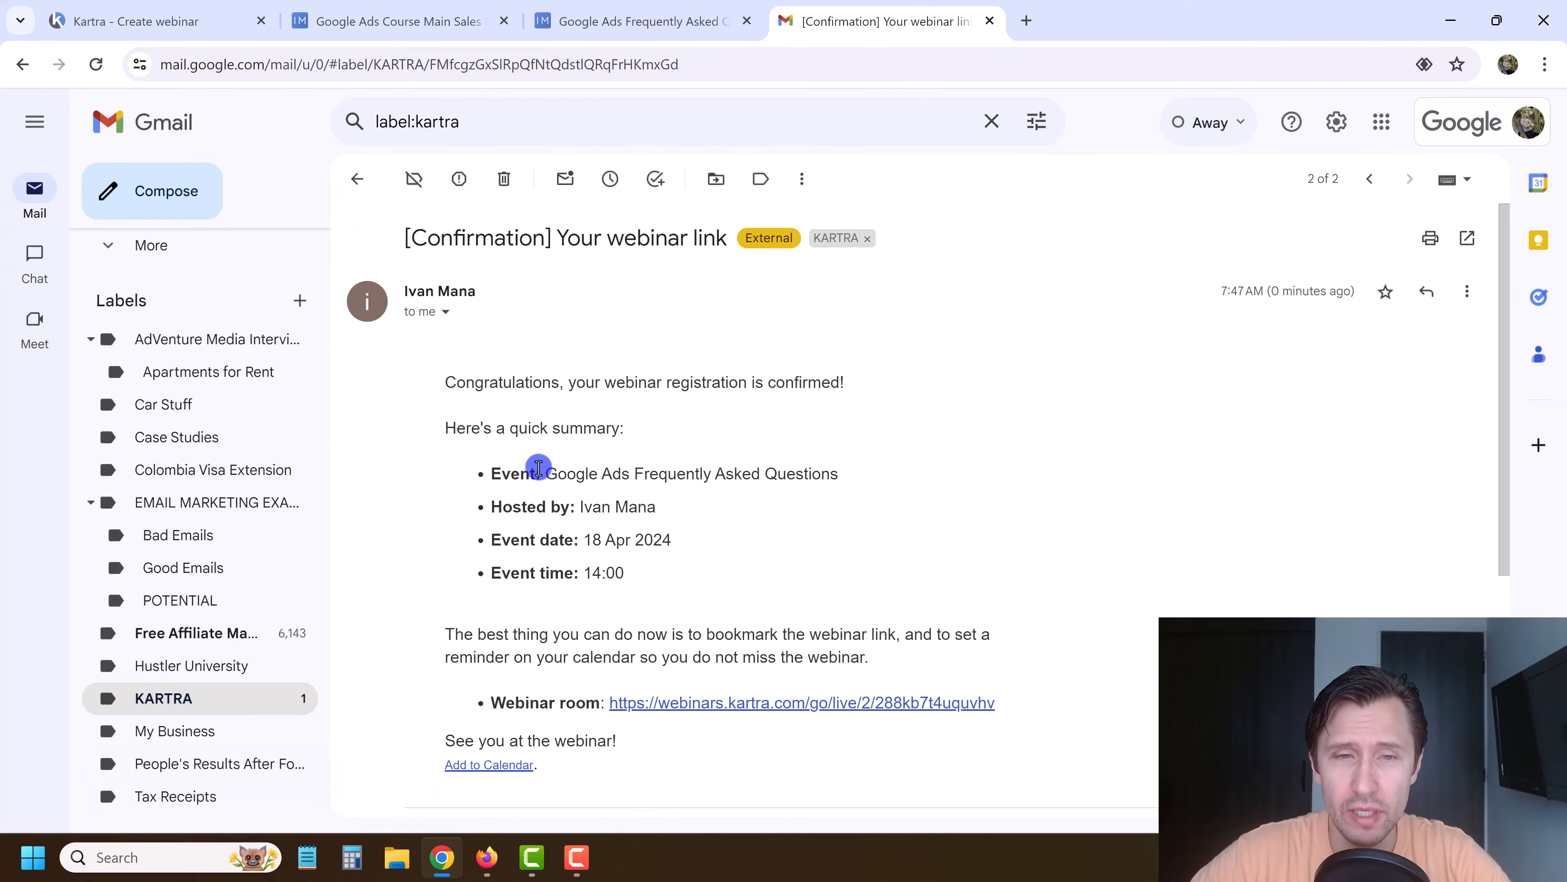
drag(486, 401, 605, 571)
click(580, 676)
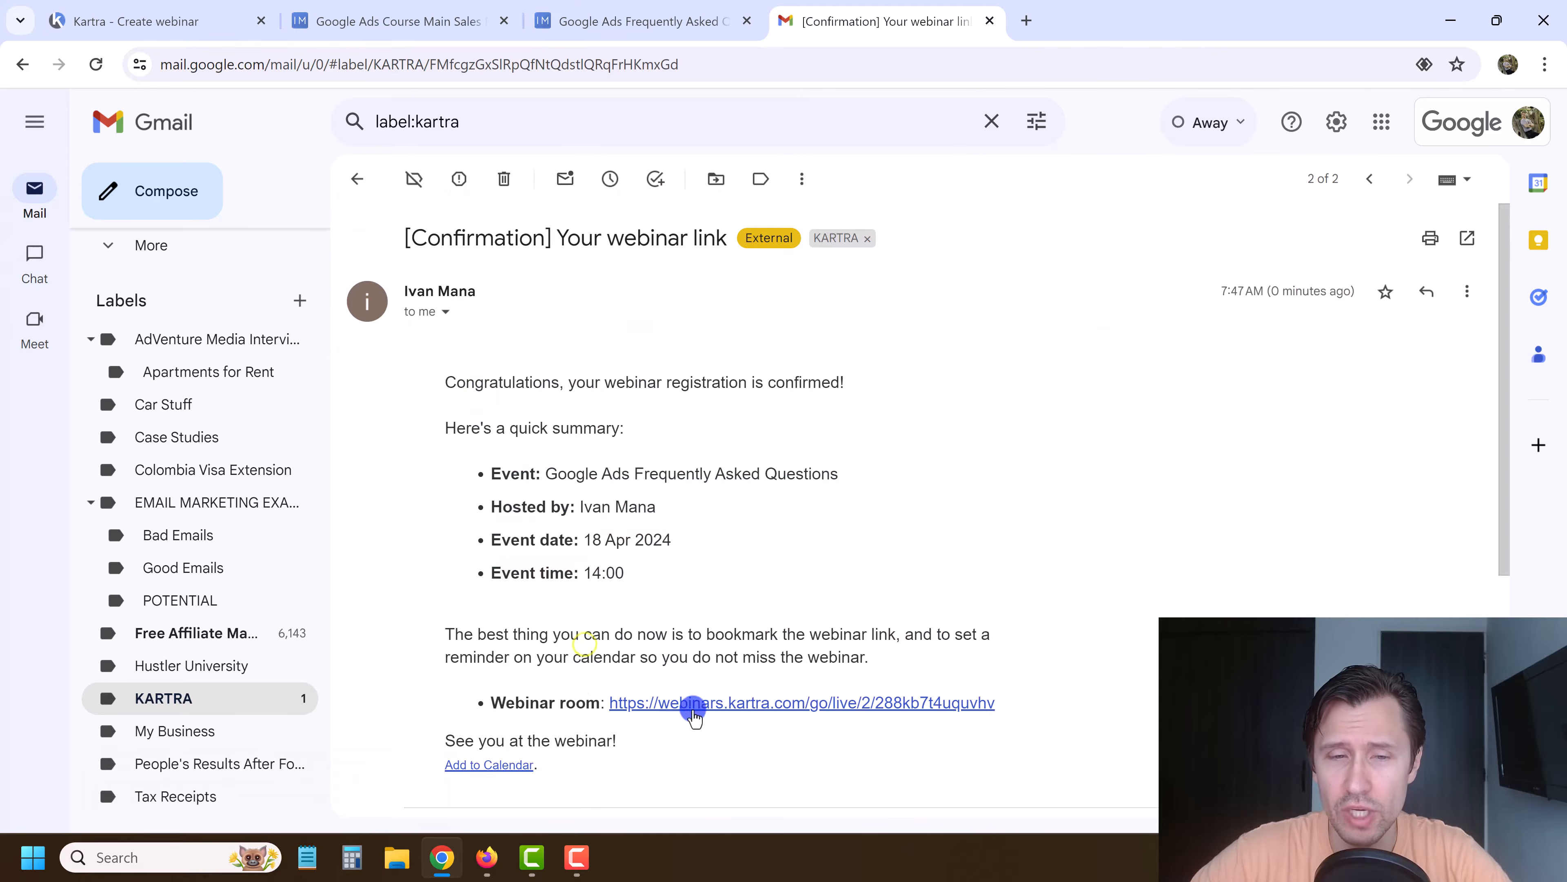
click(357, 178)
click(648, 288)
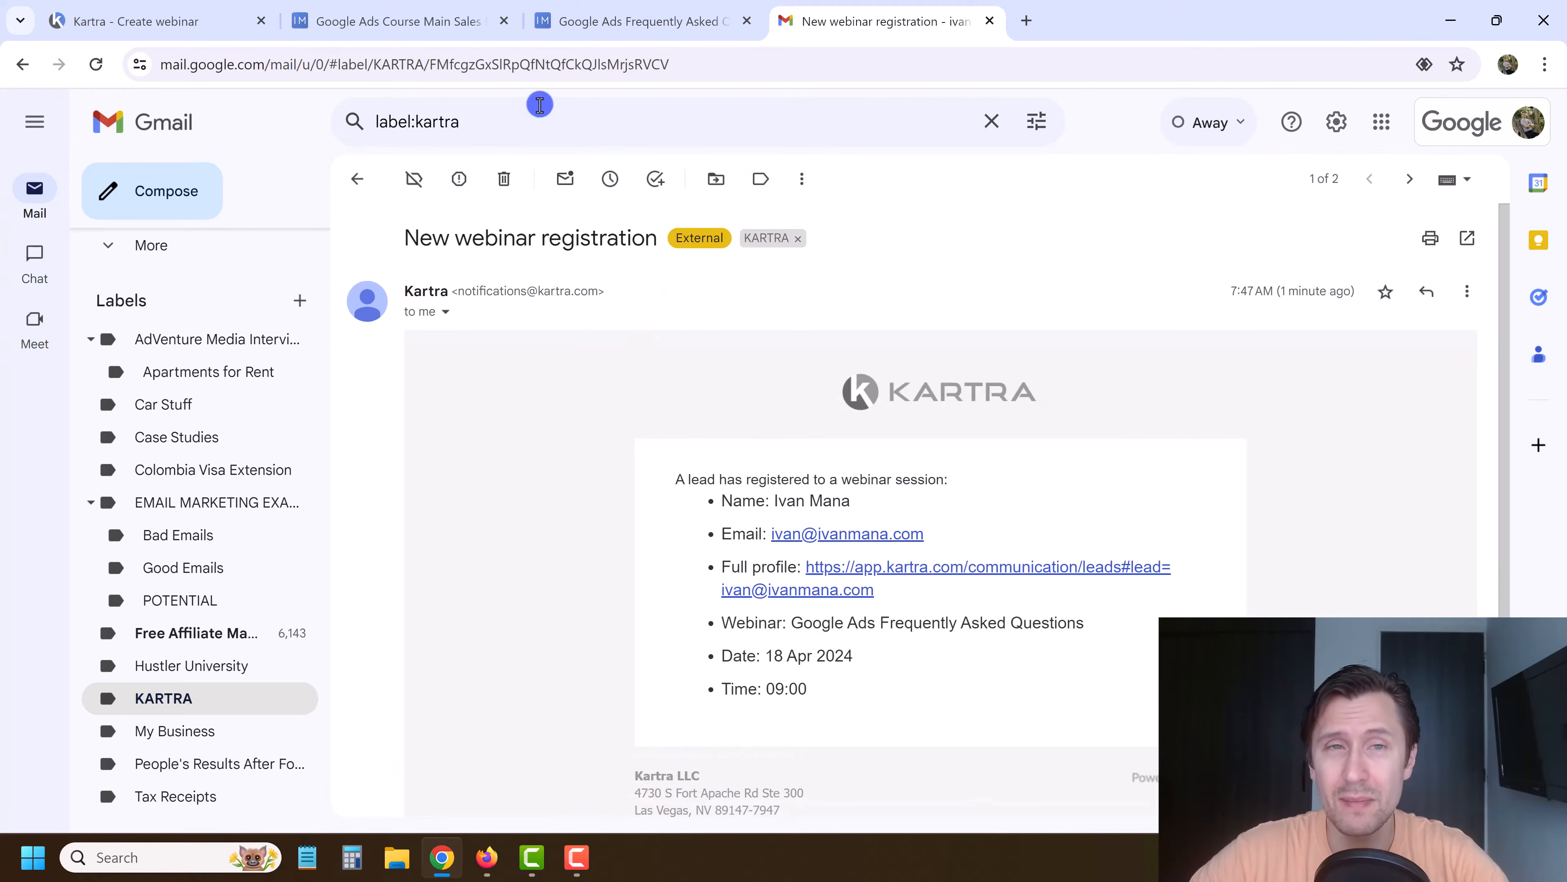
Step: Return to Kartra and look at the account options, including Email notifications
click(199, 8)
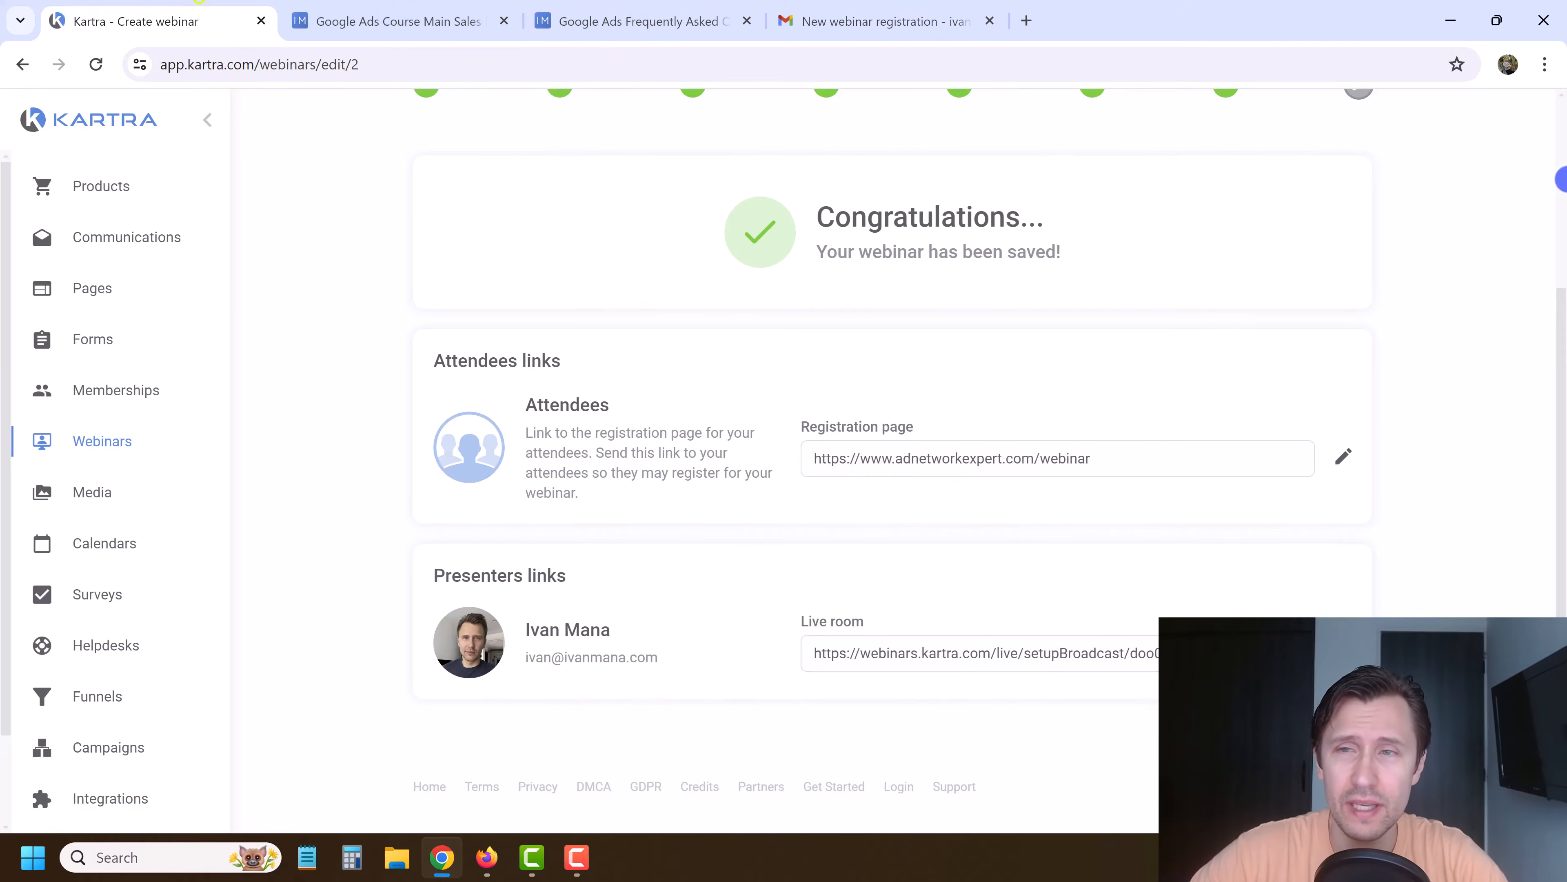
scroll(1372, 283, up, 4)
click(1366, 123)
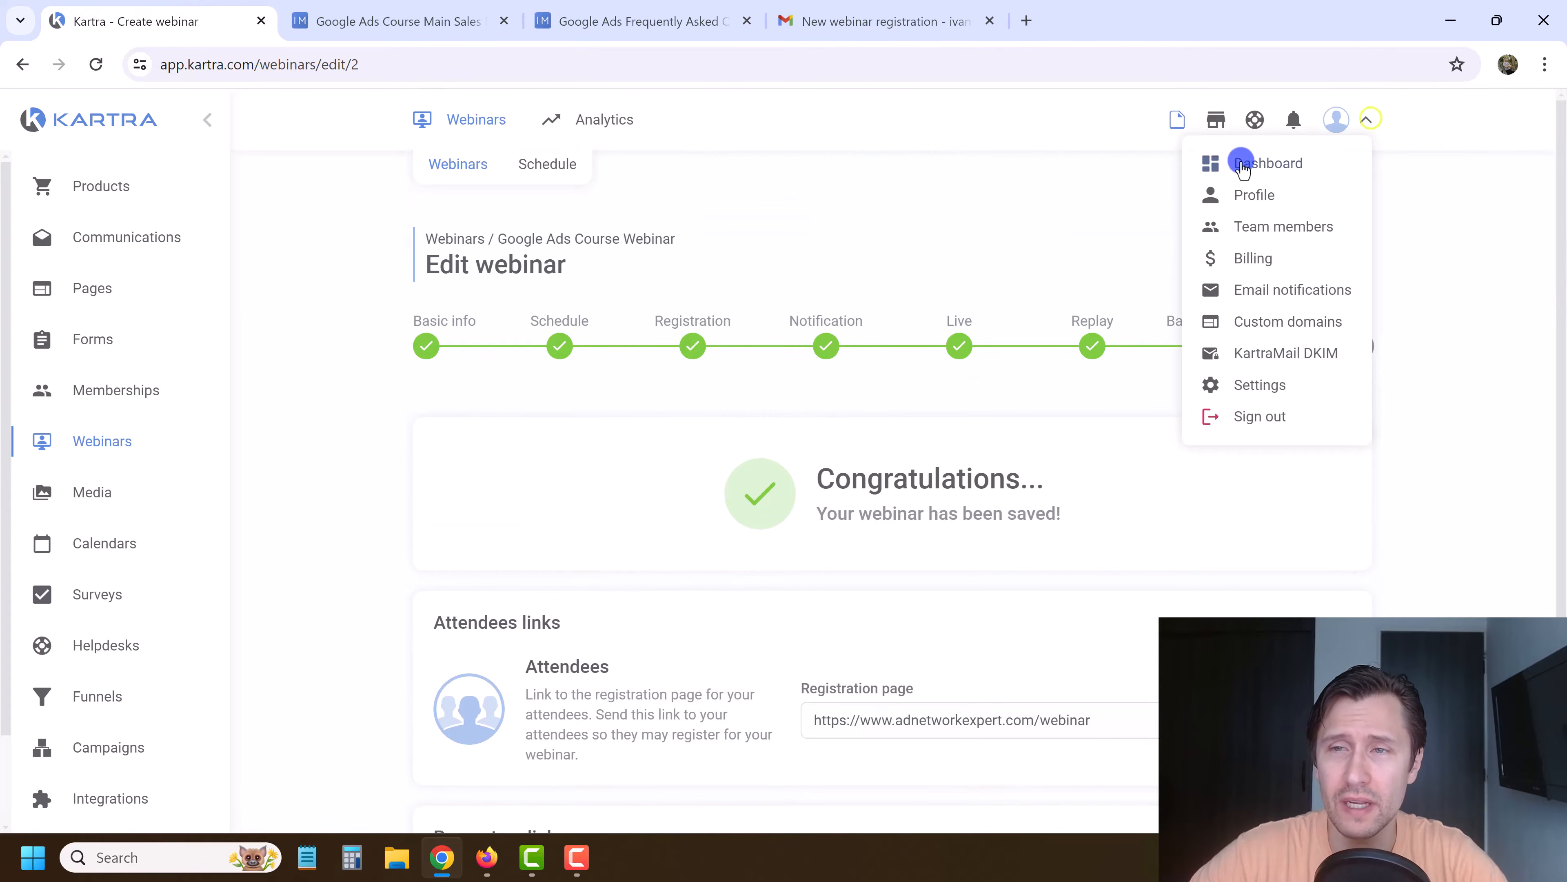
scroll(1266, 336, down, 3)
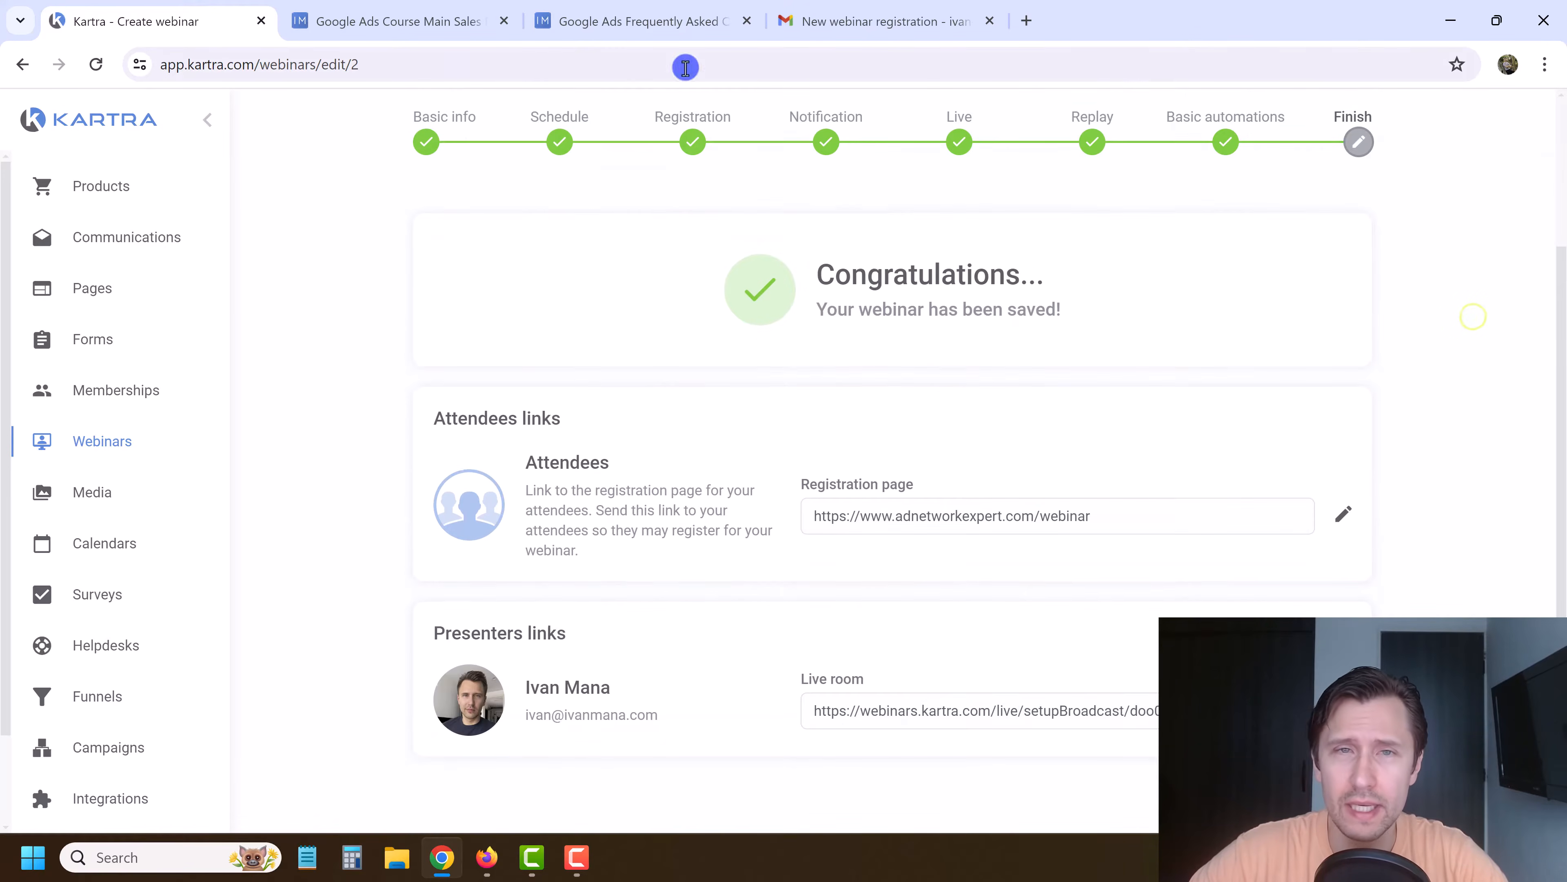
Step: Reopen the webinar confirmation email in Gmail and examine its sender and recipient details
click(896, 13)
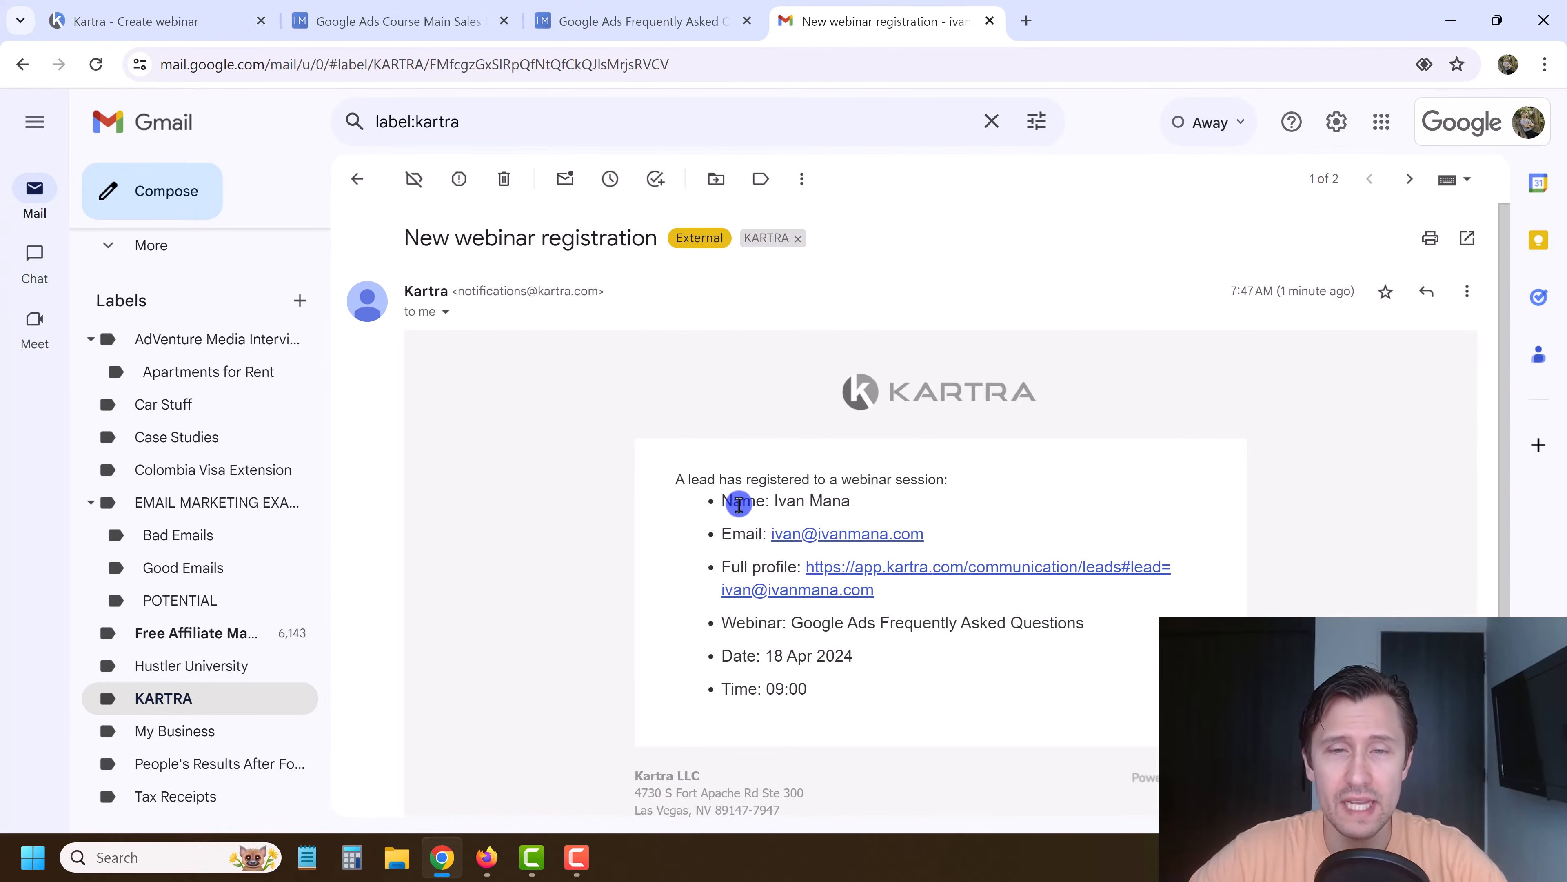
click(360, 179)
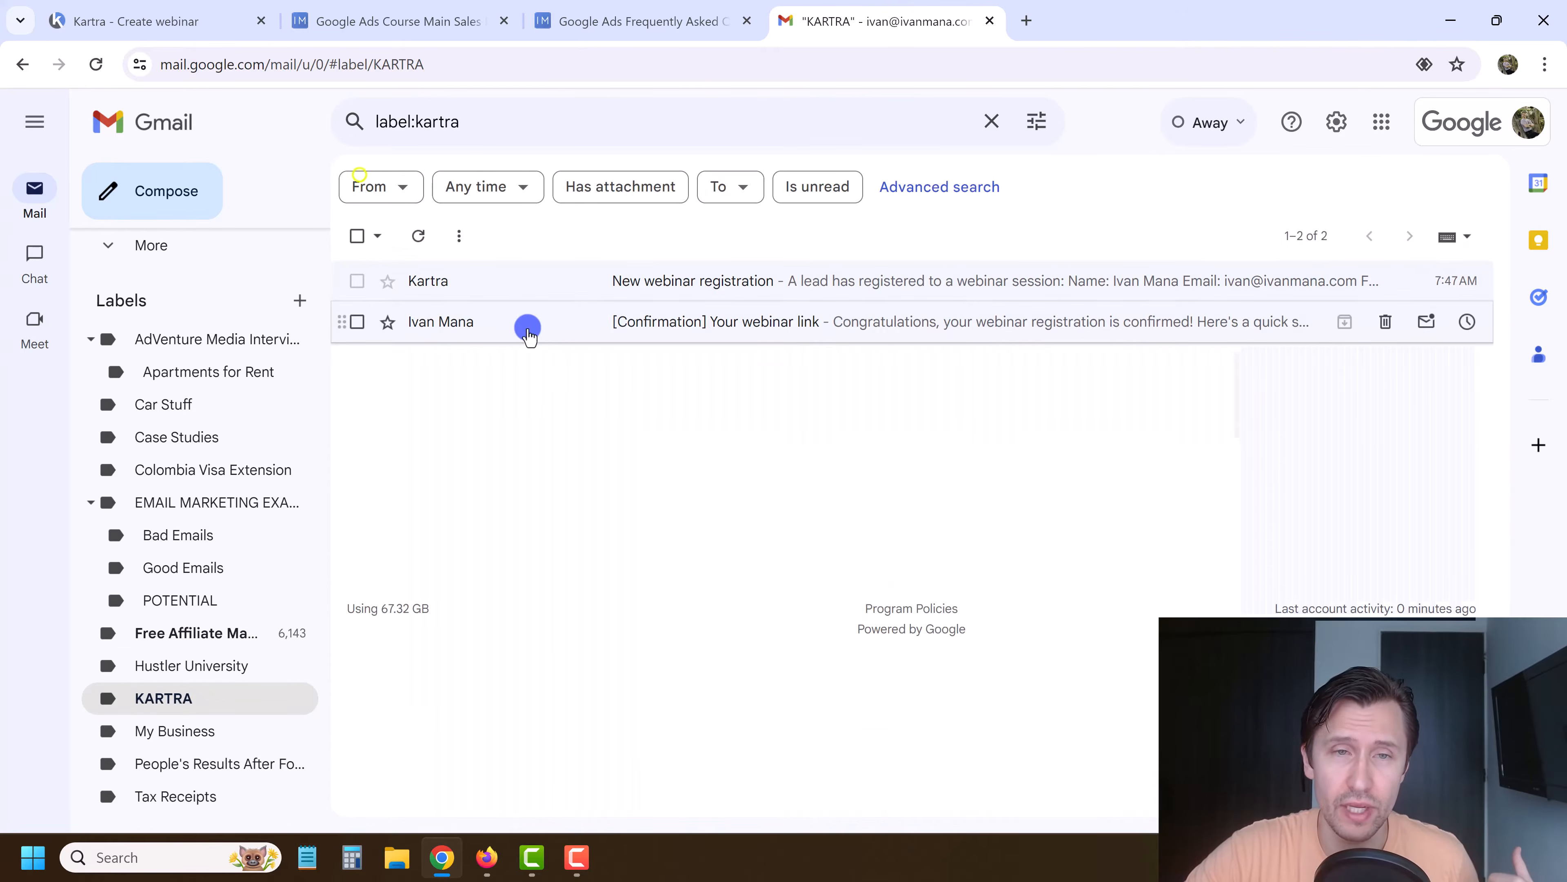
click(531, 326)
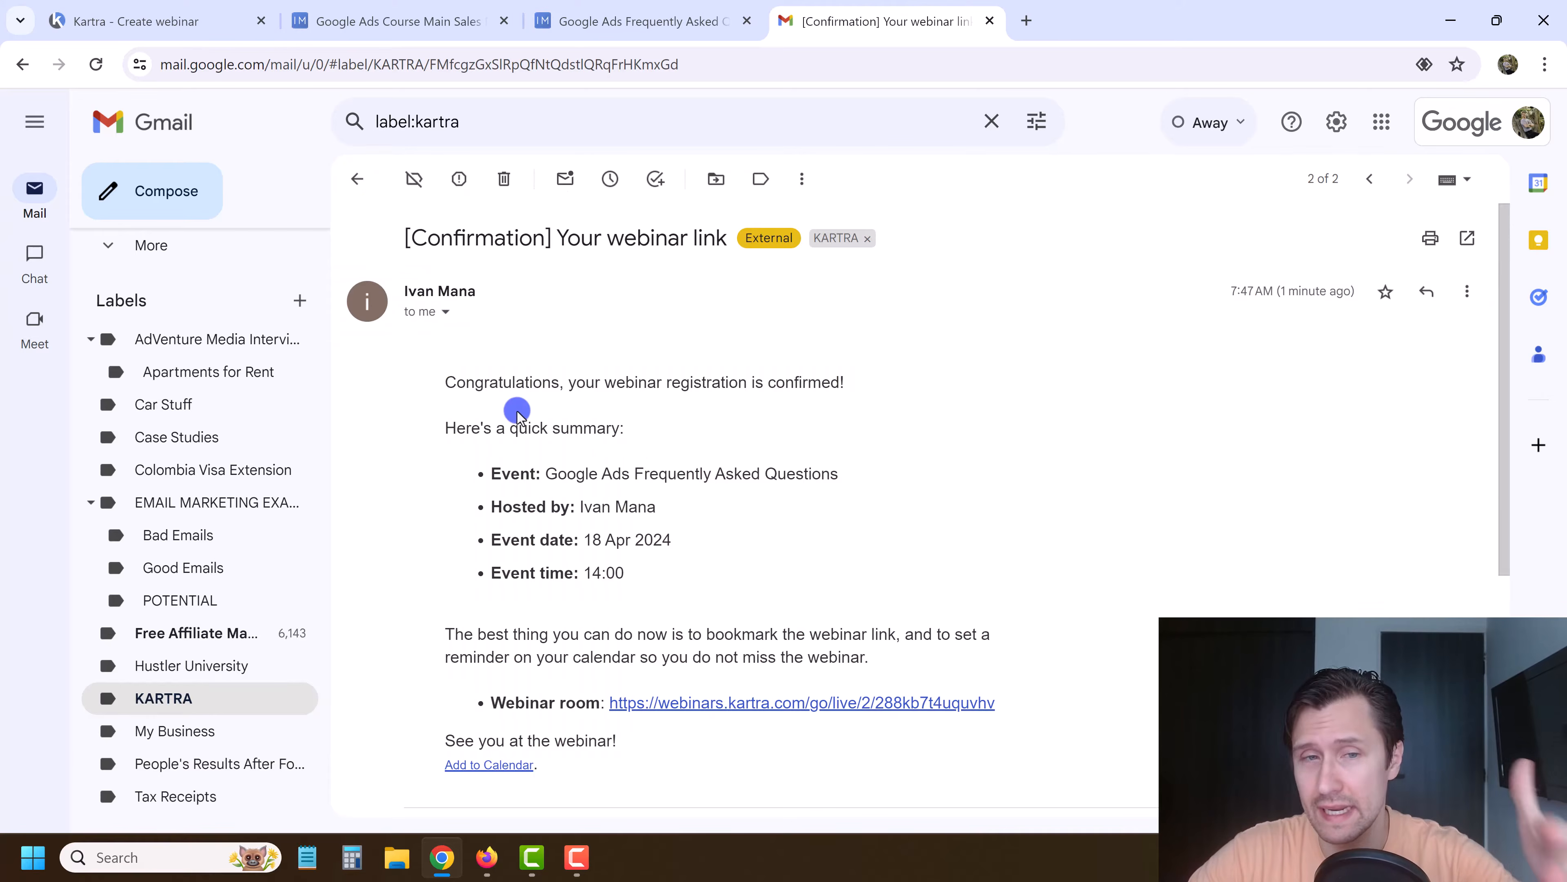
drag(554, 392, 563, 445)
click(485, 340)
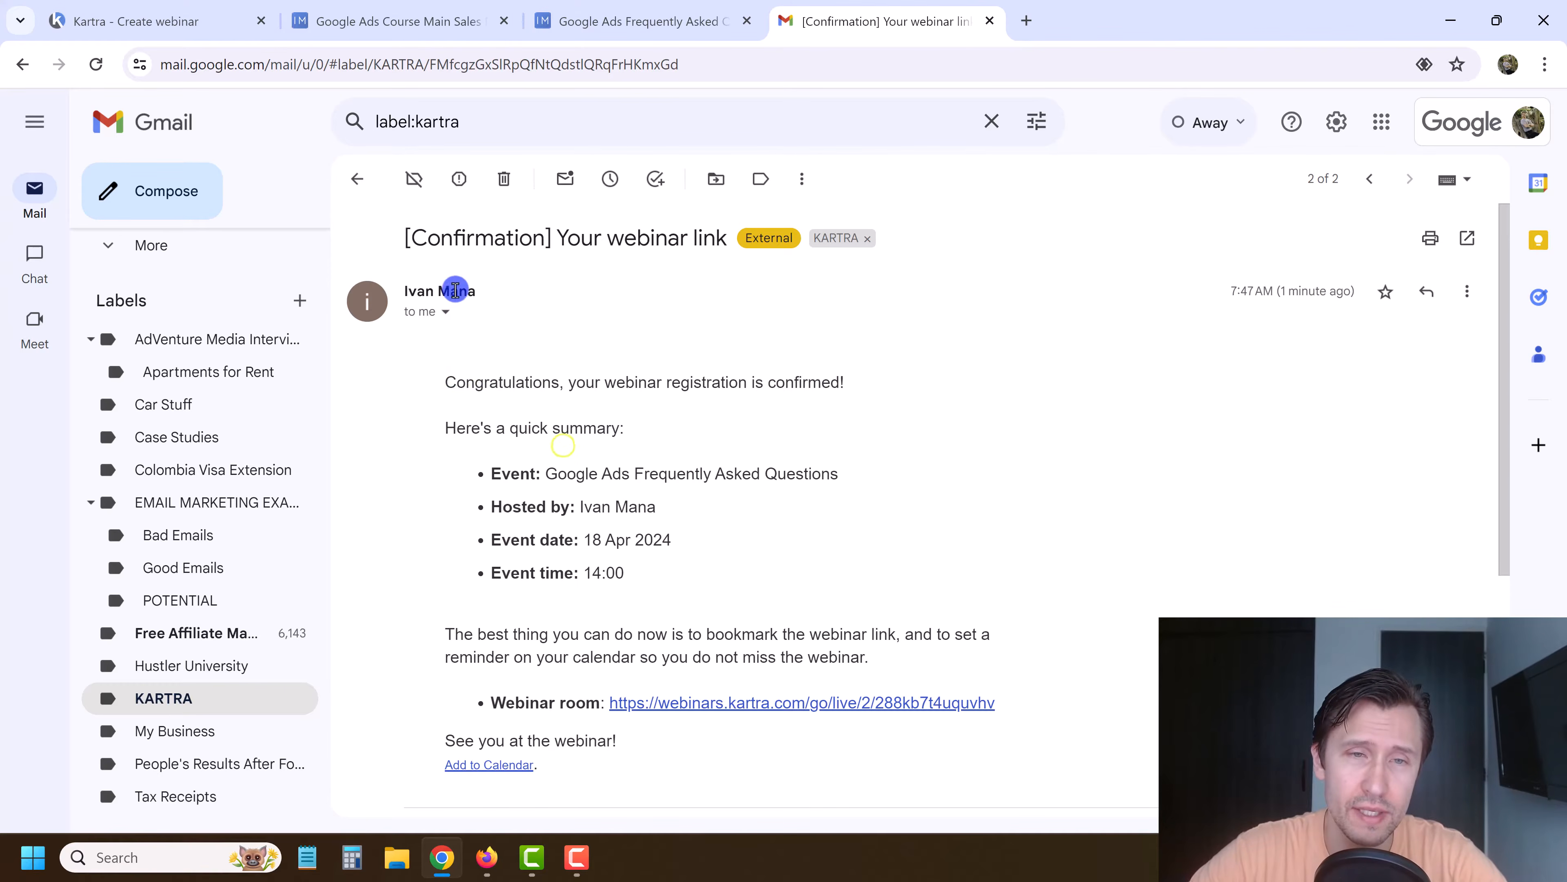
click(448, 310)
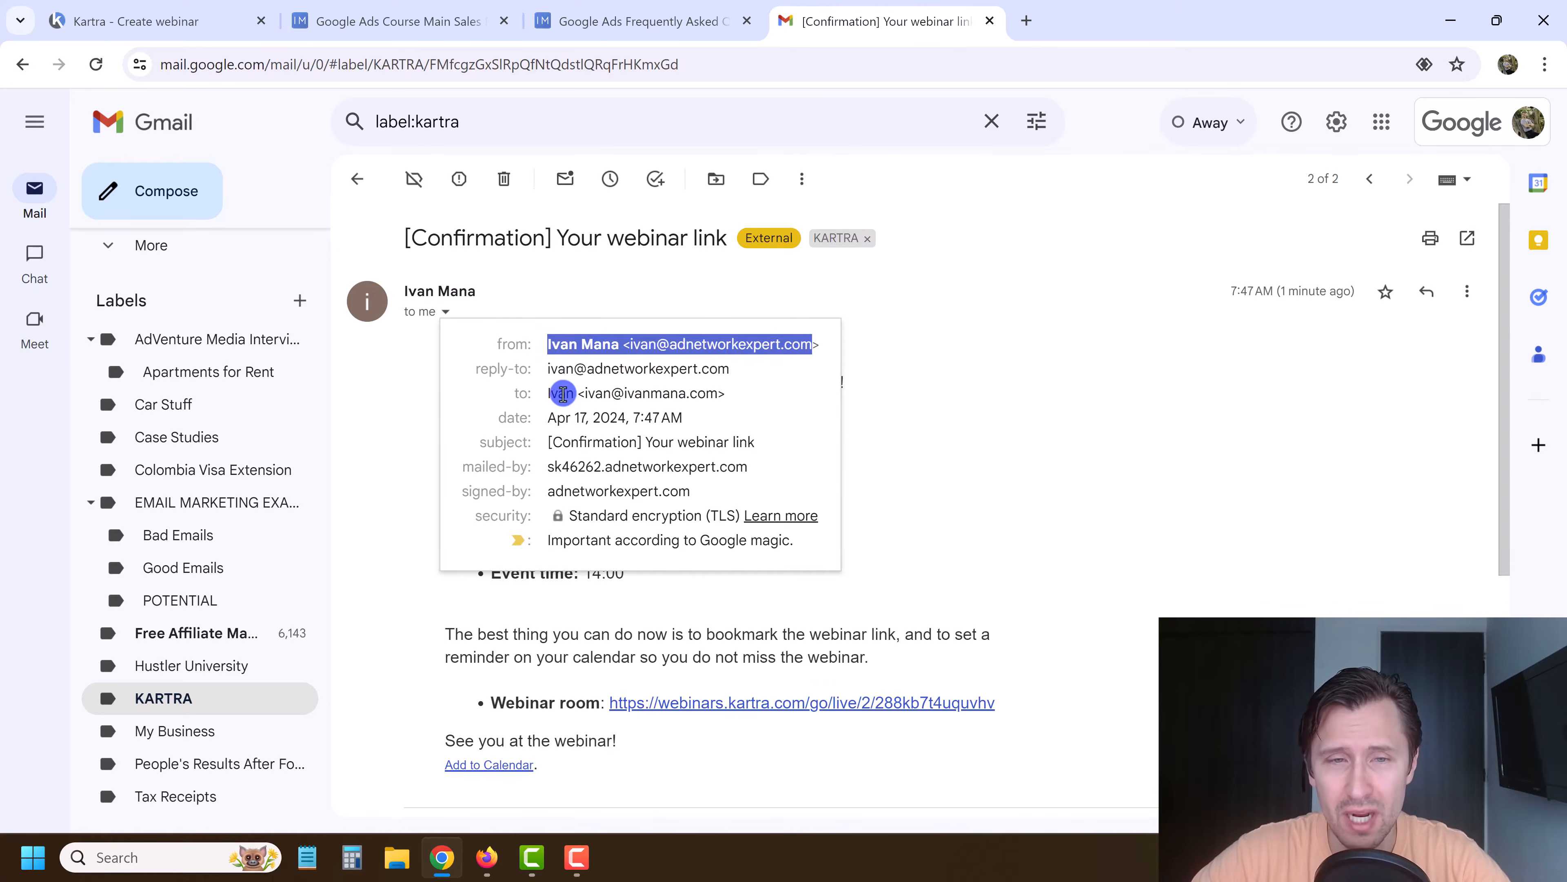
drag(563, 394, 700, 395)
click(1104, 305)
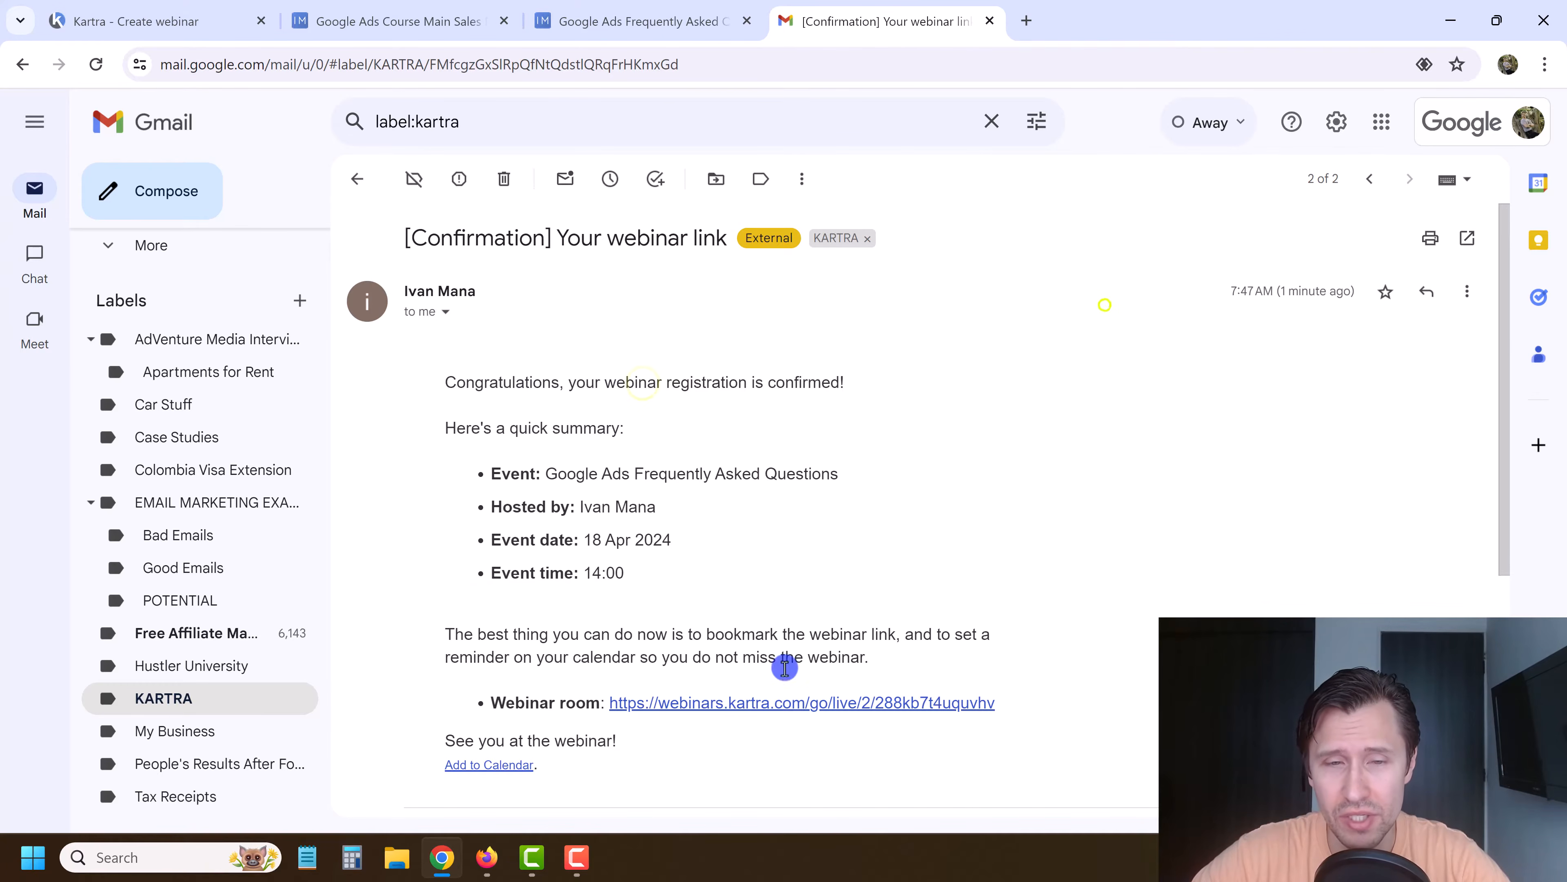
Step: Open the webinar room link from the confirmation email, close it and view the registration thank-you page
click(725, 702)
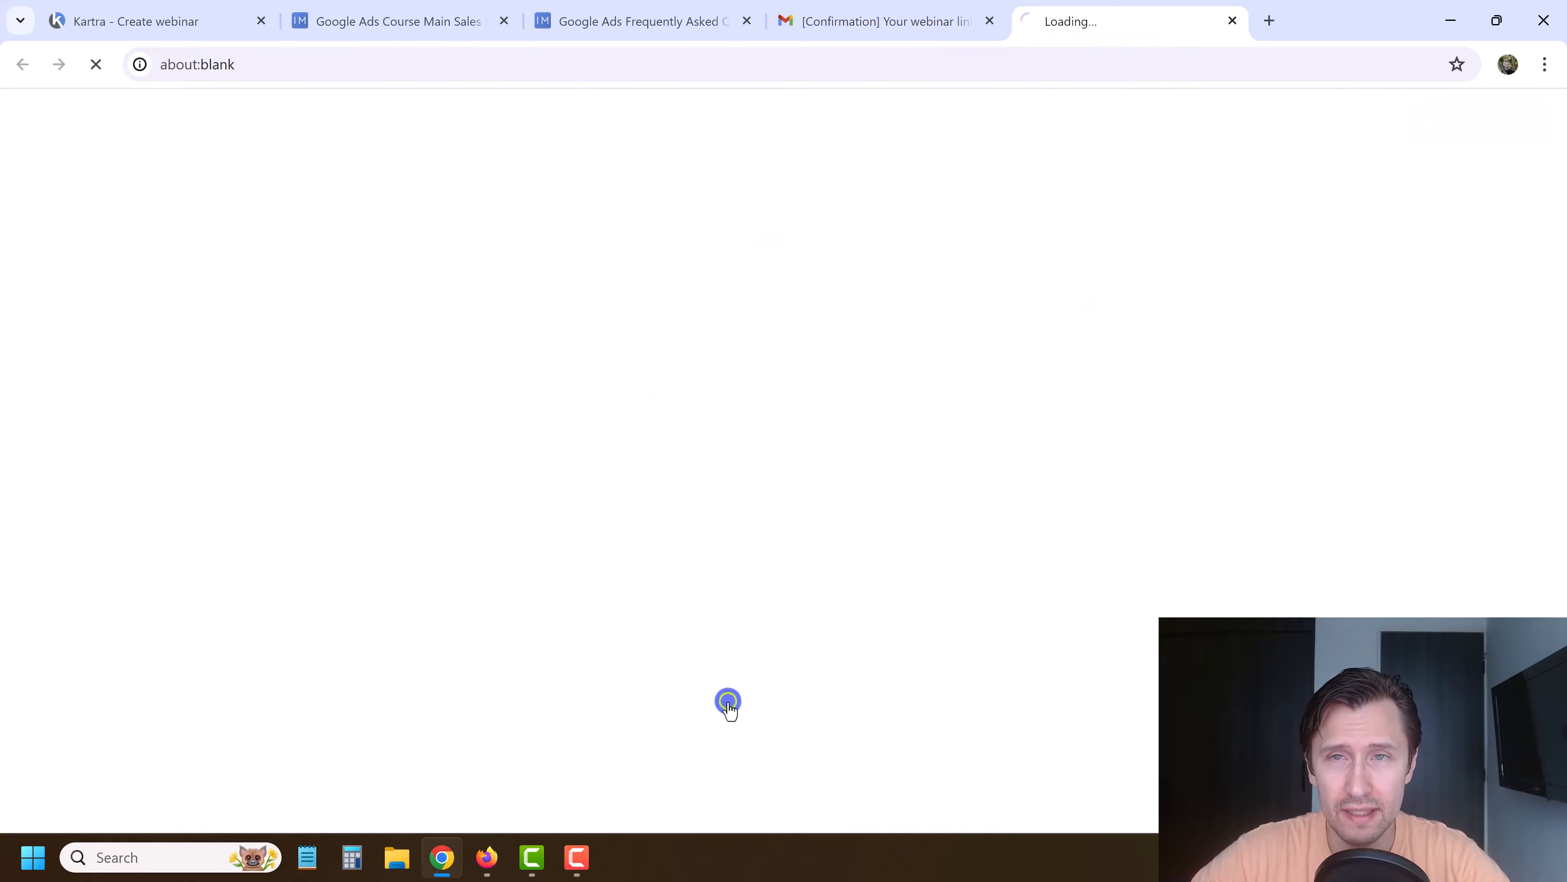
click(1231, 21)
click(633, 9)
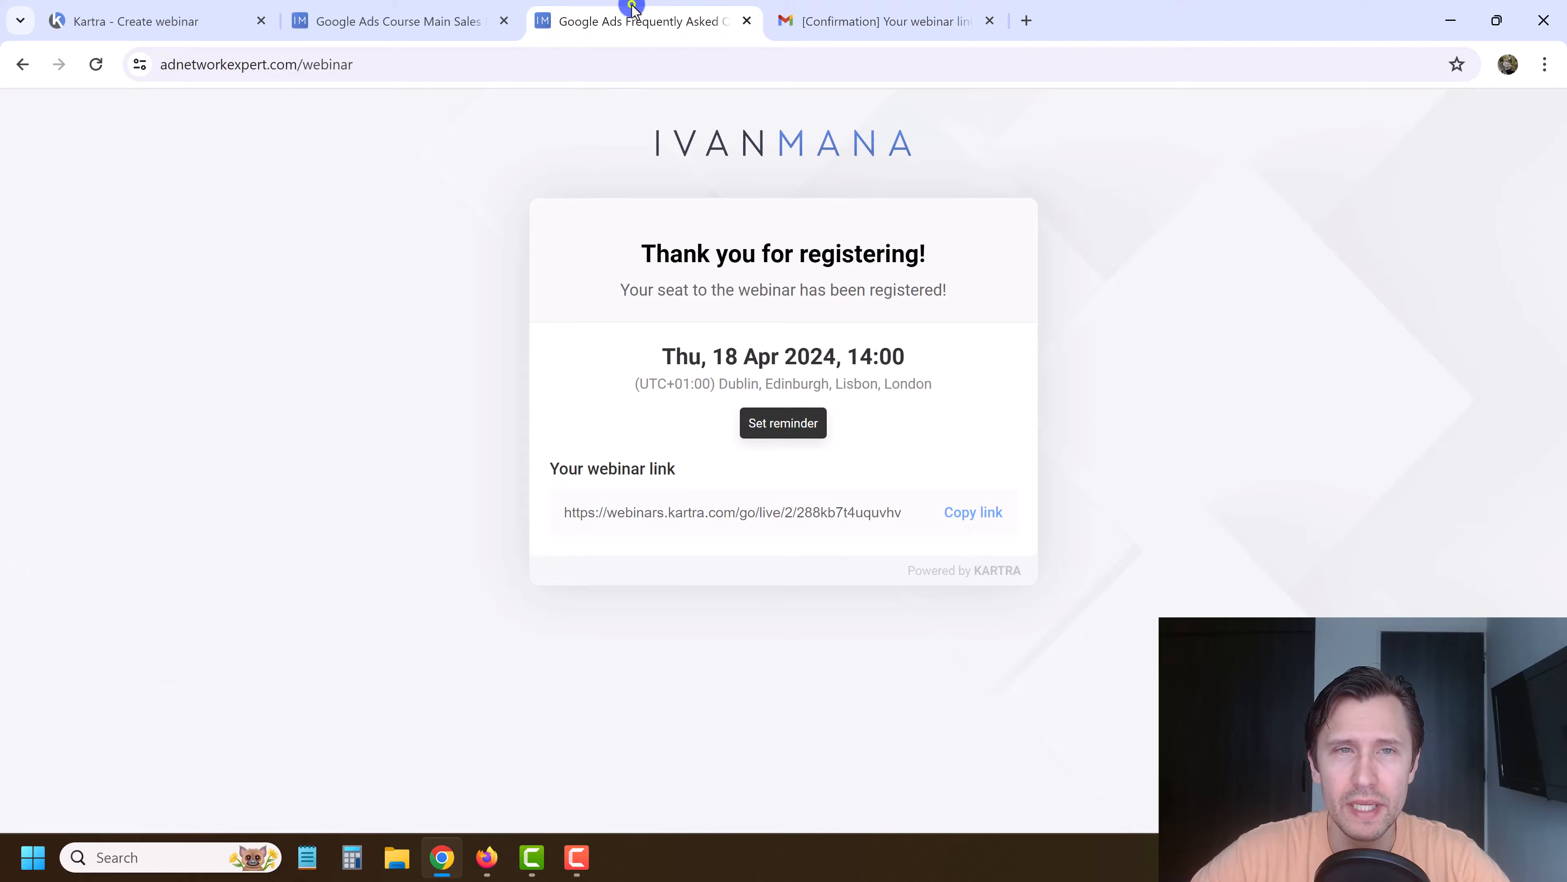
Step: Copy the presenter's live room link from the webinar's finish page in Kartra and open it in a new browser tab
click(473, 7)
click(116, 12)
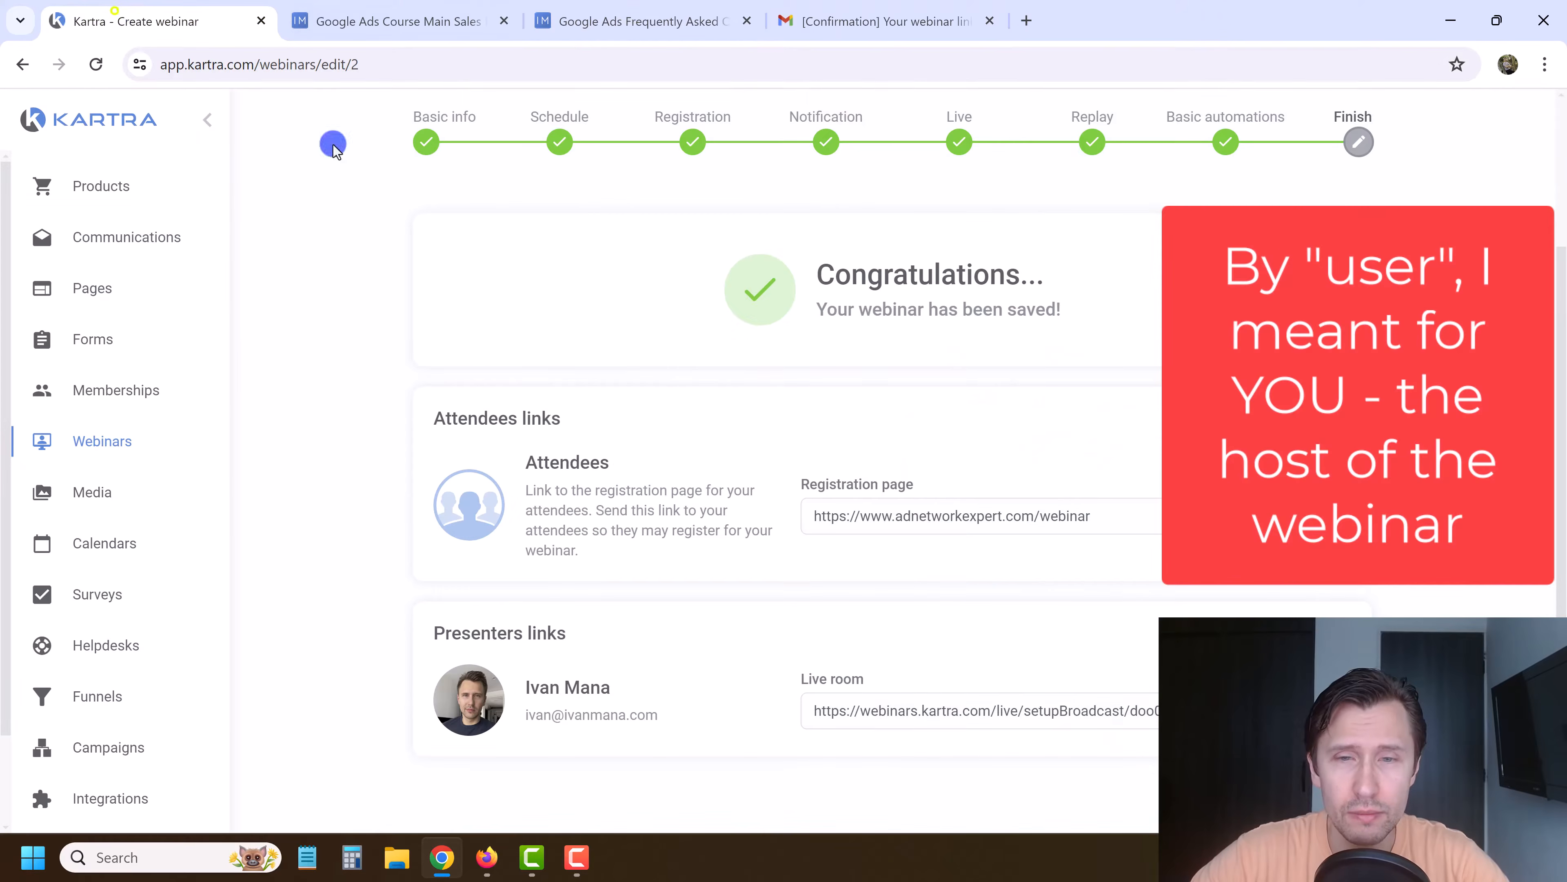
click(899, 705)
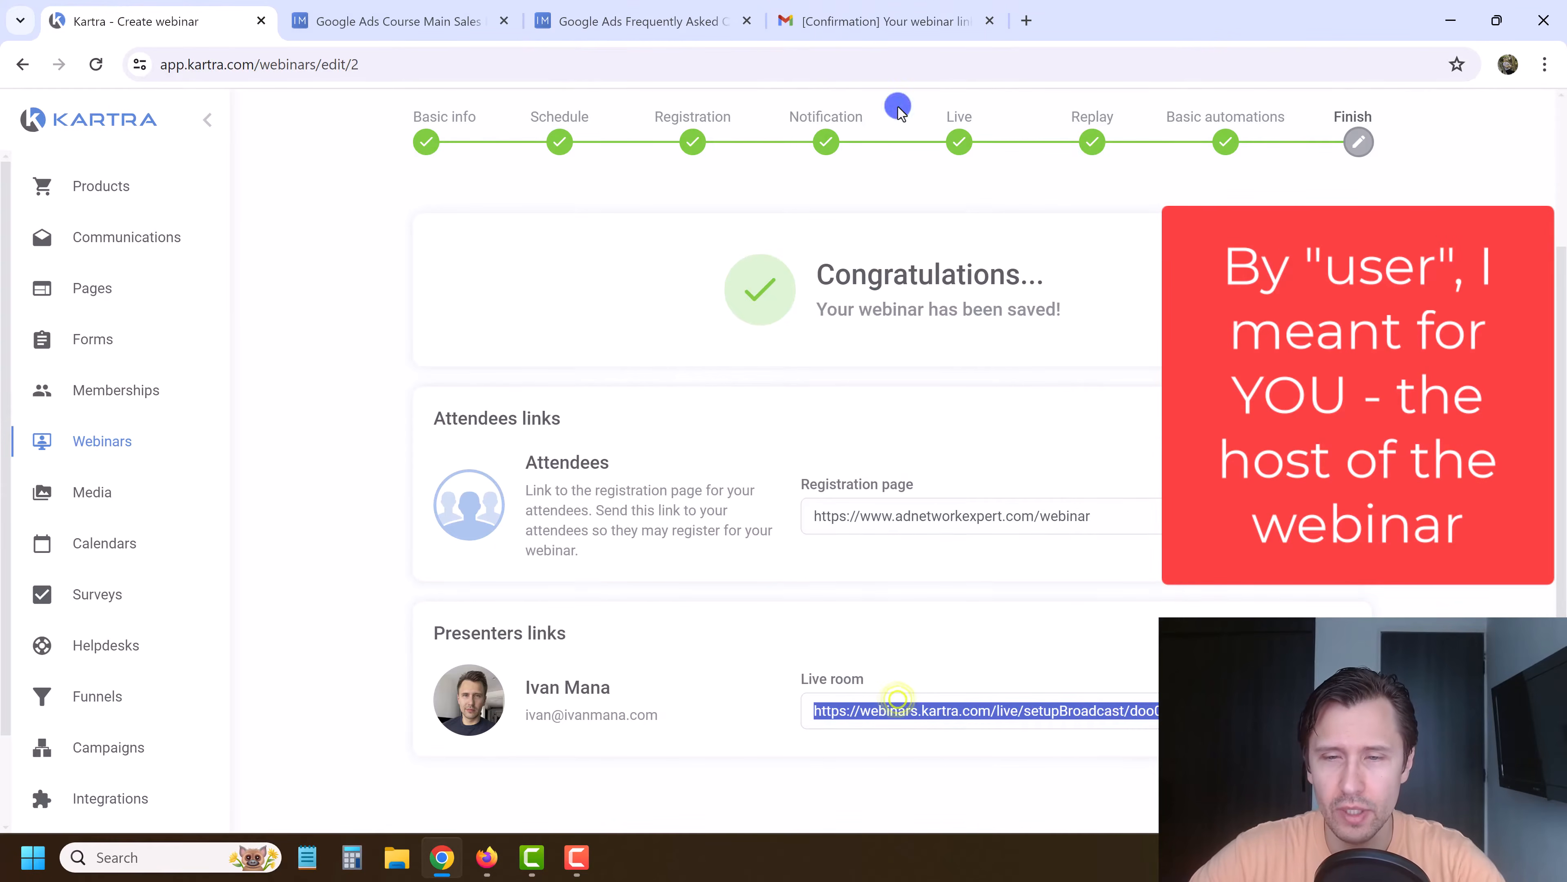
click(1026, 21)
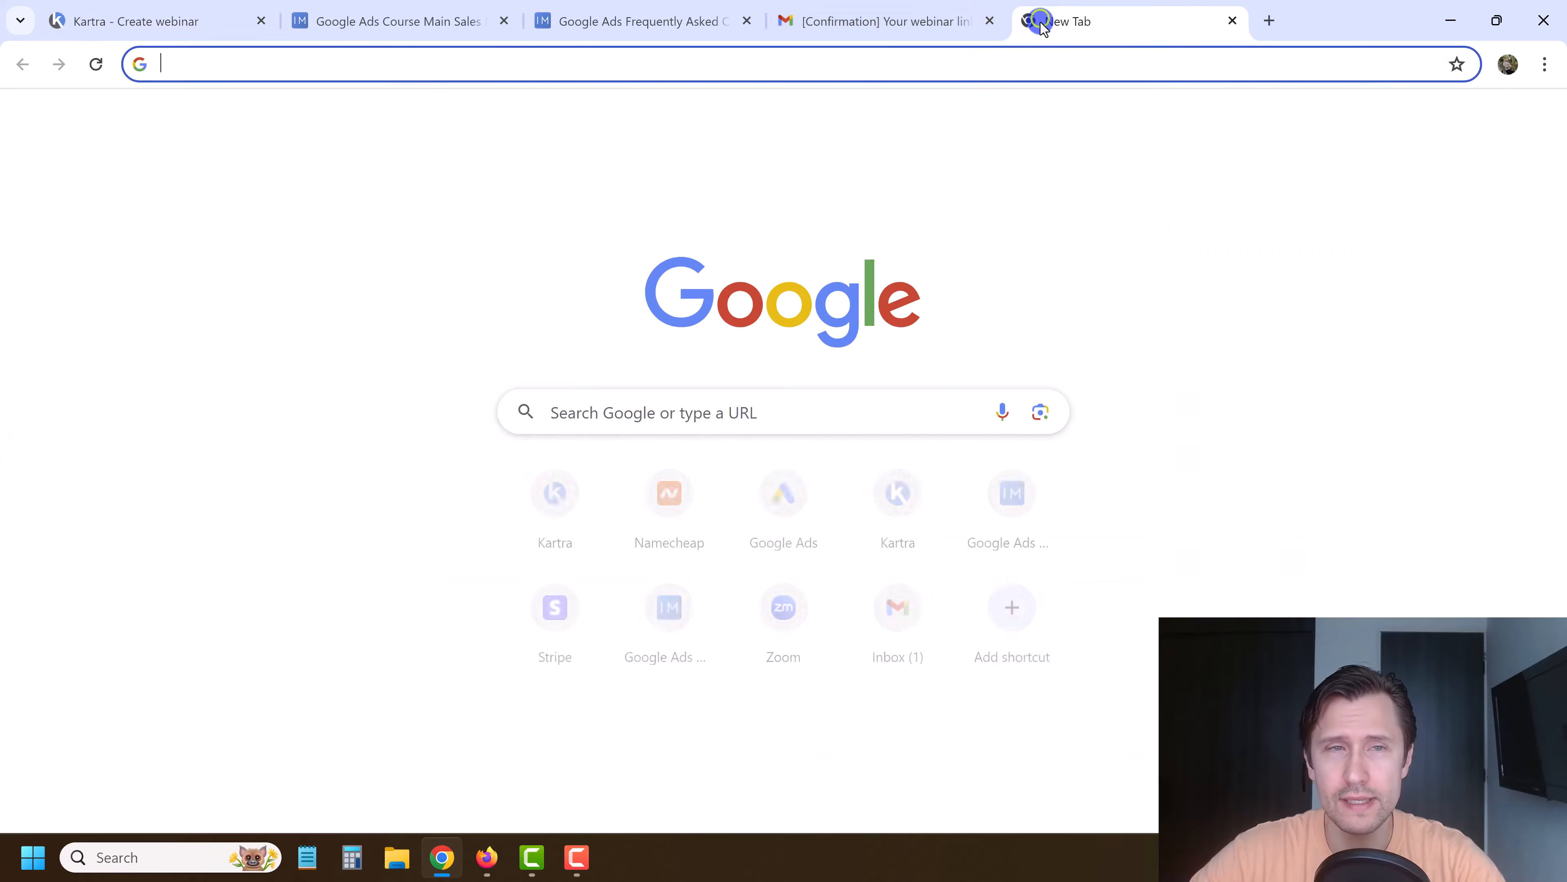
key(ctrl+v)
key(Return)
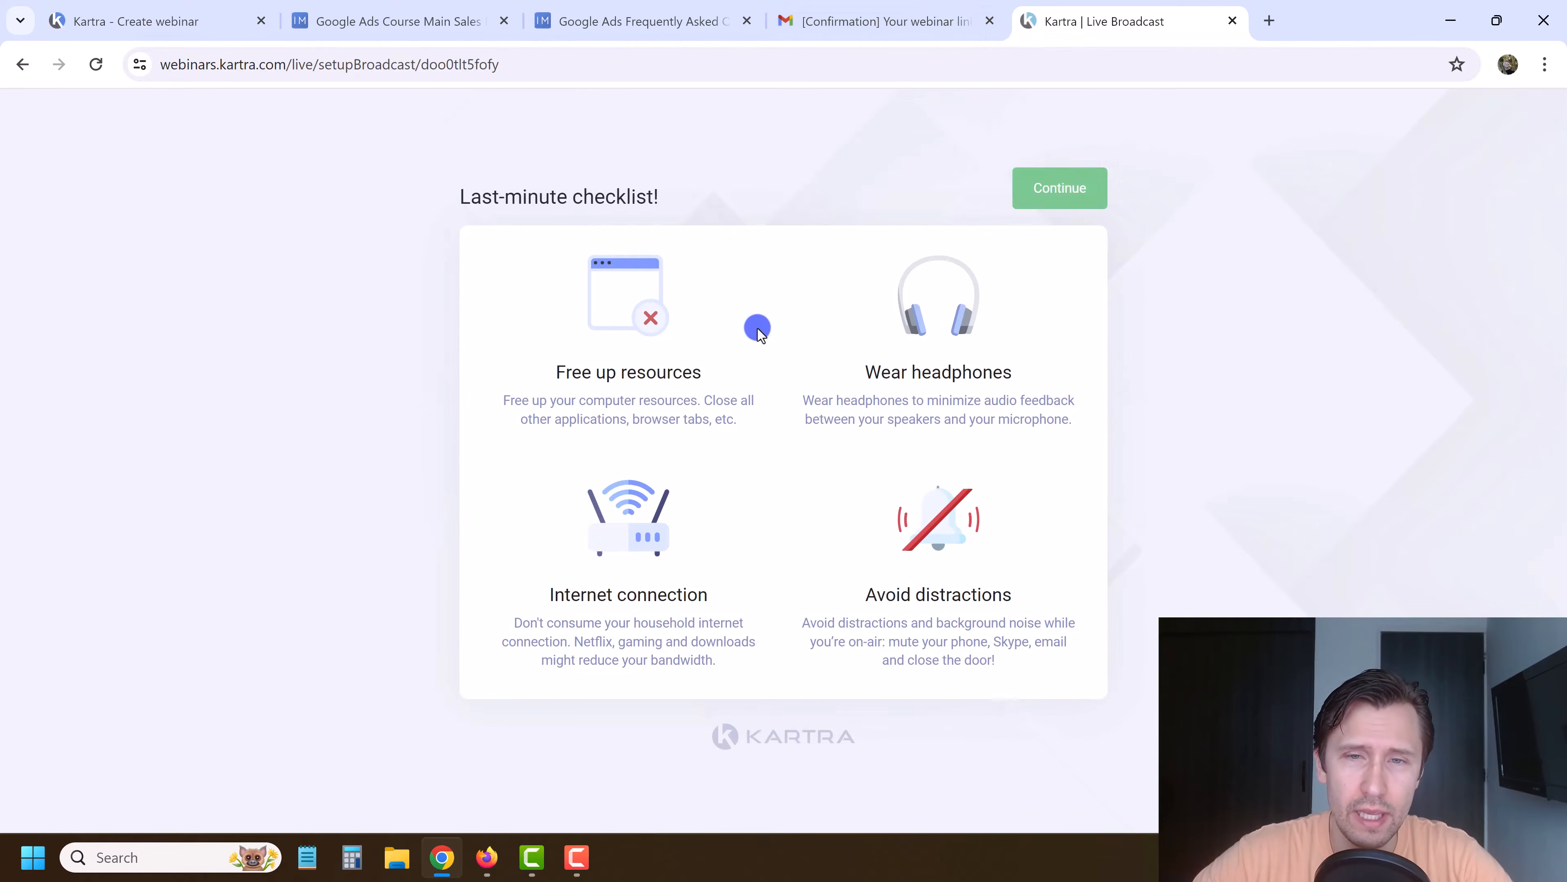
Step: Pass the last-minute checklist and run the video and audio test, allowing camera and microphone access and retrying the test
click(1069, 191)
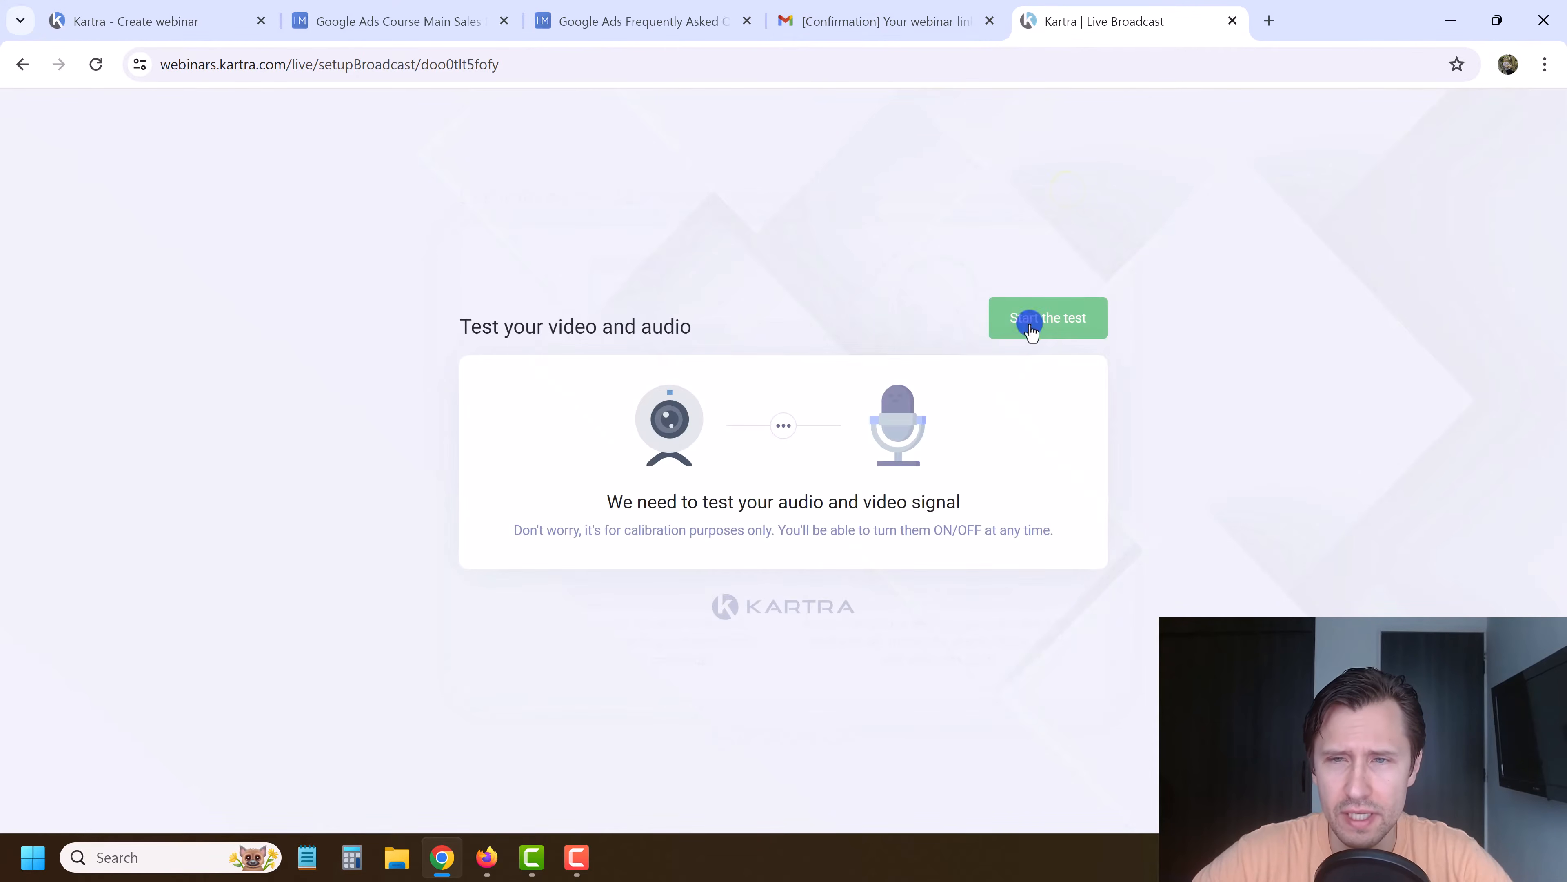
click(1031, 327)
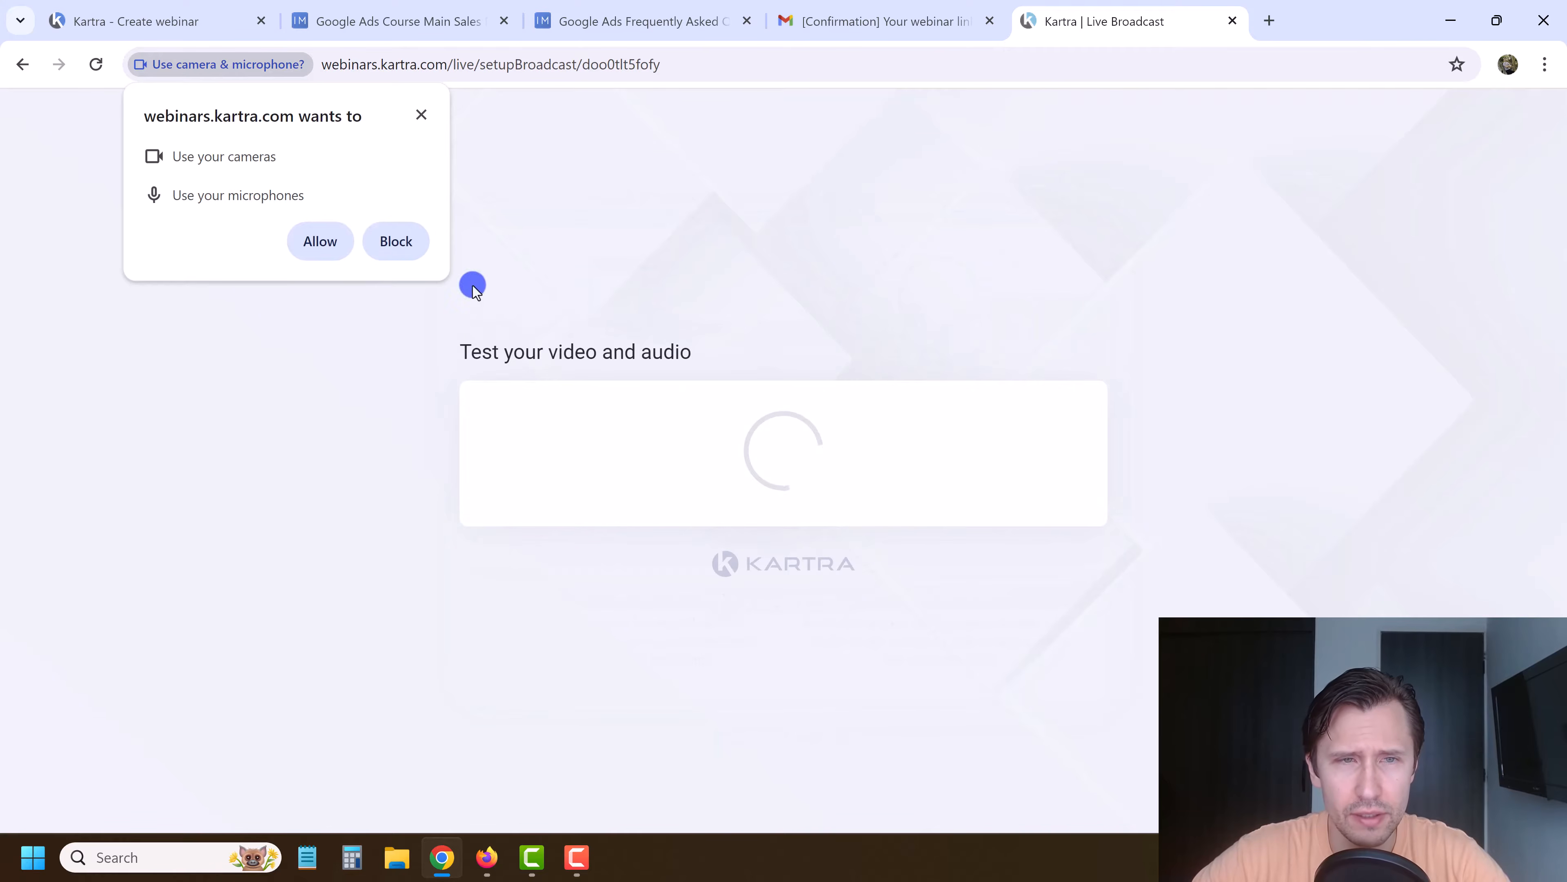
click(318, 244)
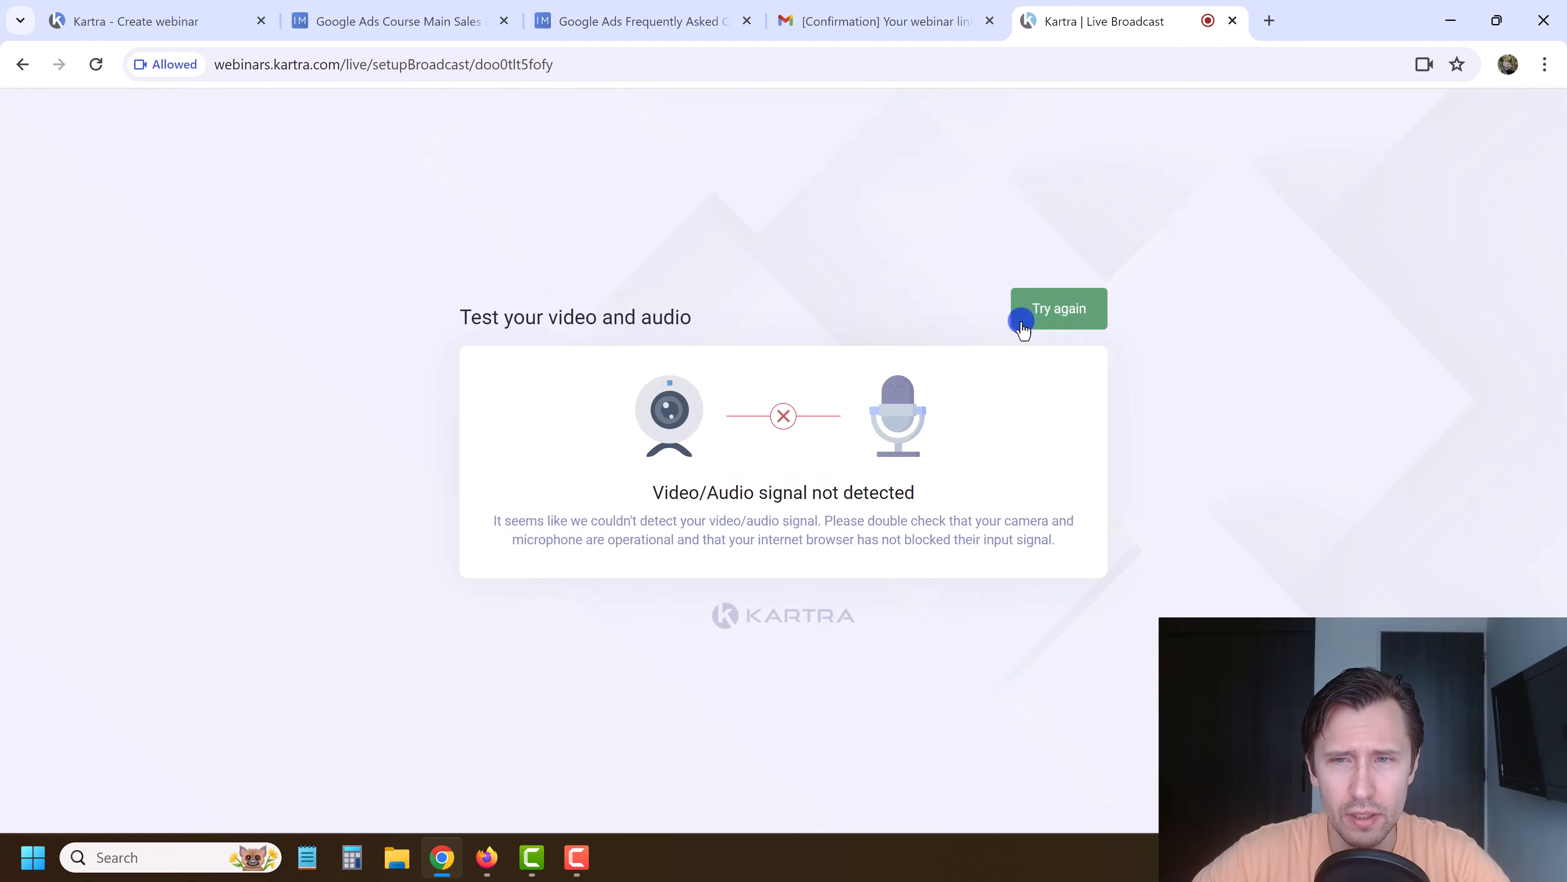
click(1044, 312)
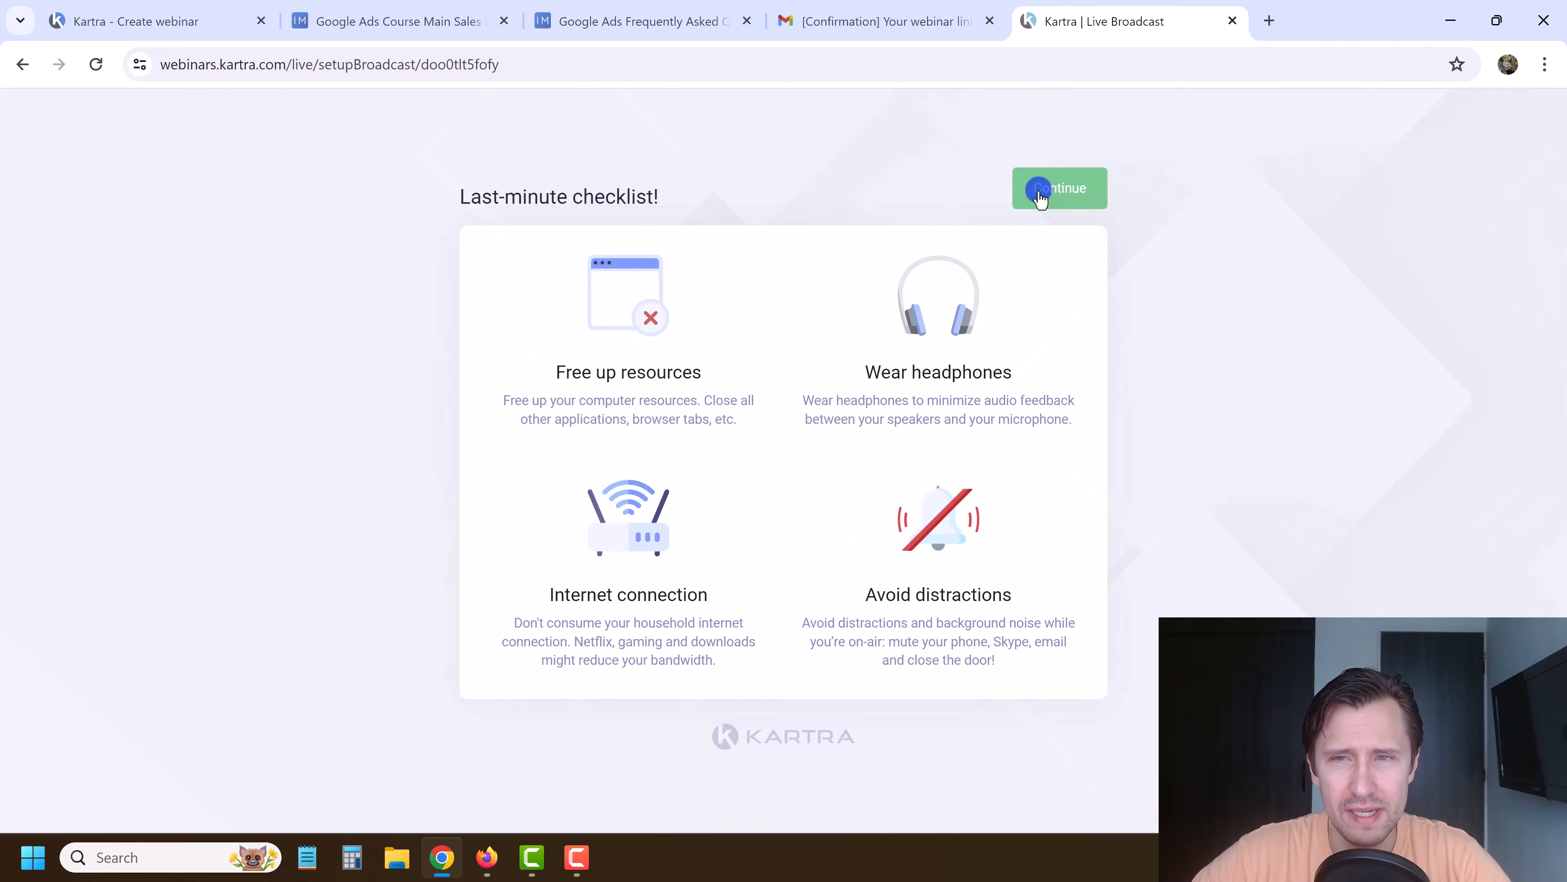
click(1041, 196)
click(1072, 318)
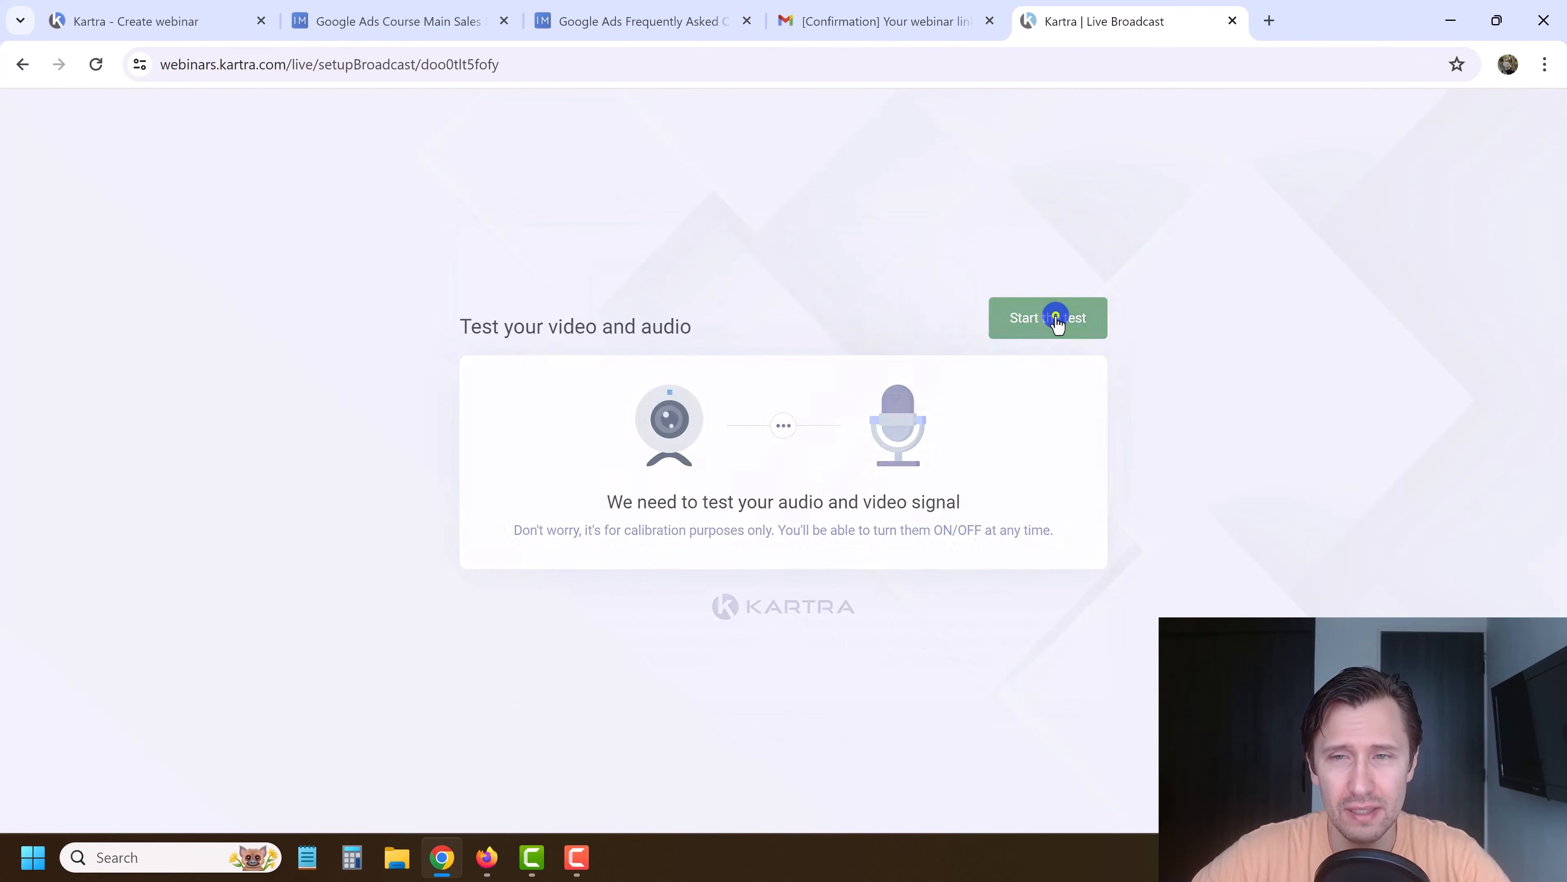
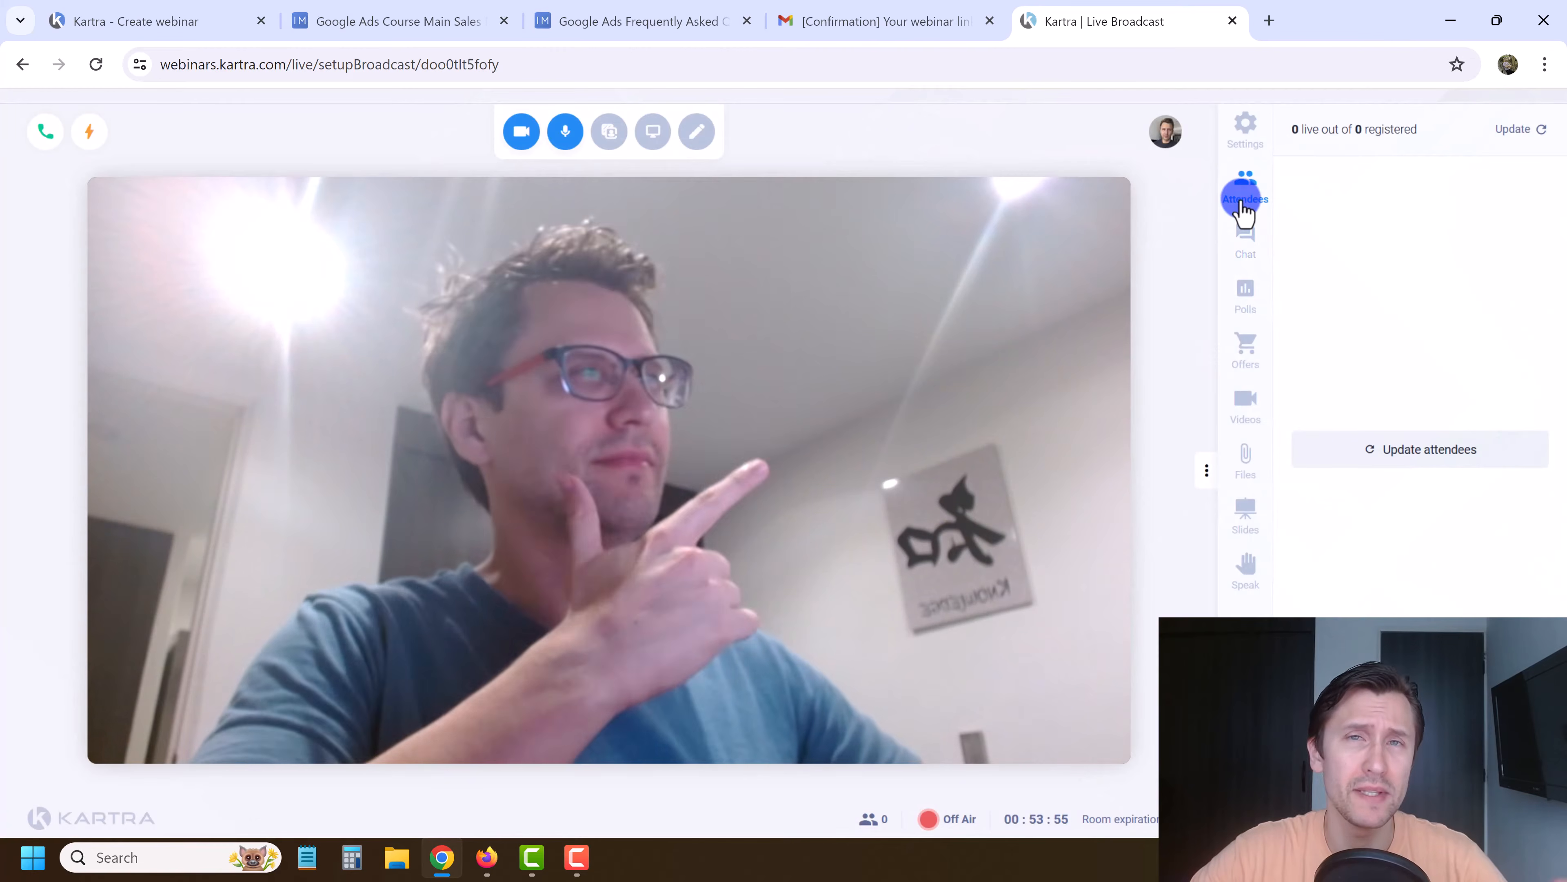
Step: Update the live room's attendees, review its chat, polls, offers, videos, files and slides, and close the live room
click(1524, 131)
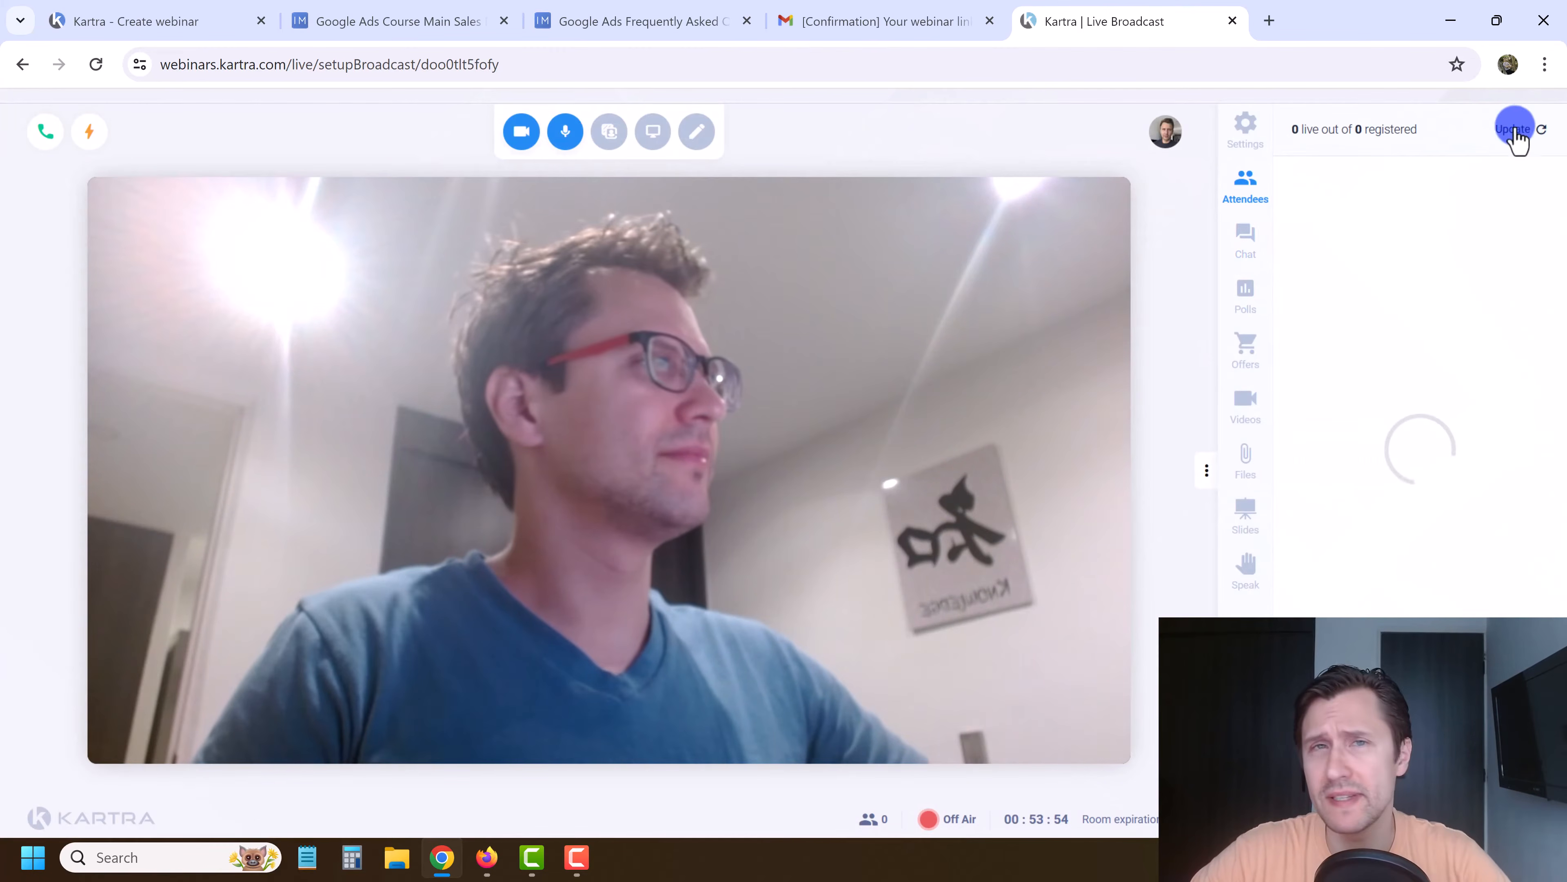
click(1243, 243)
click(1244, 297)
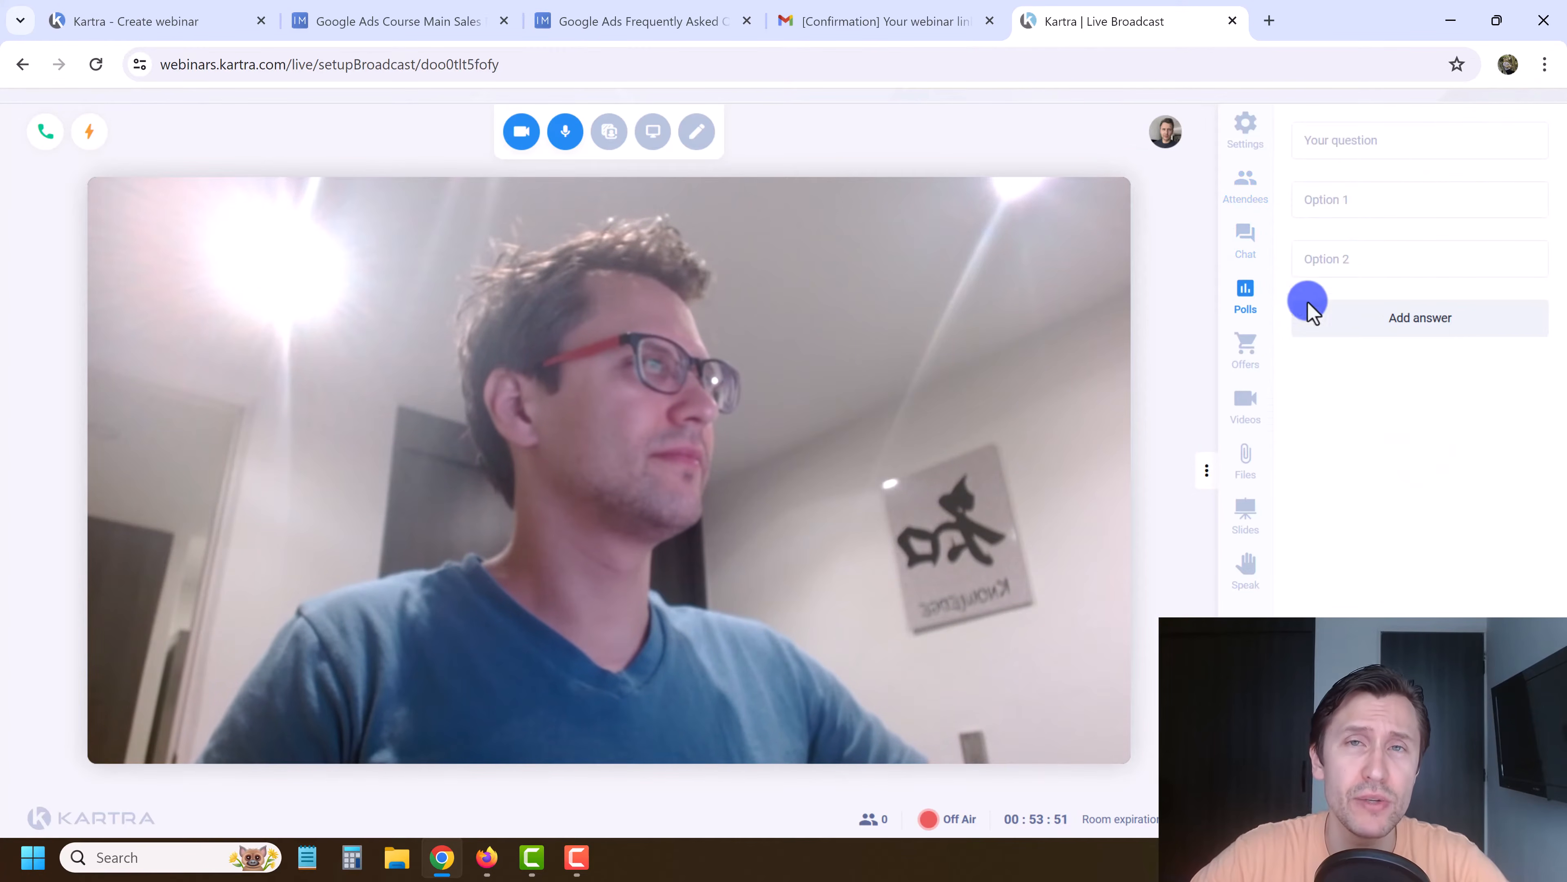
click(1244, 349)
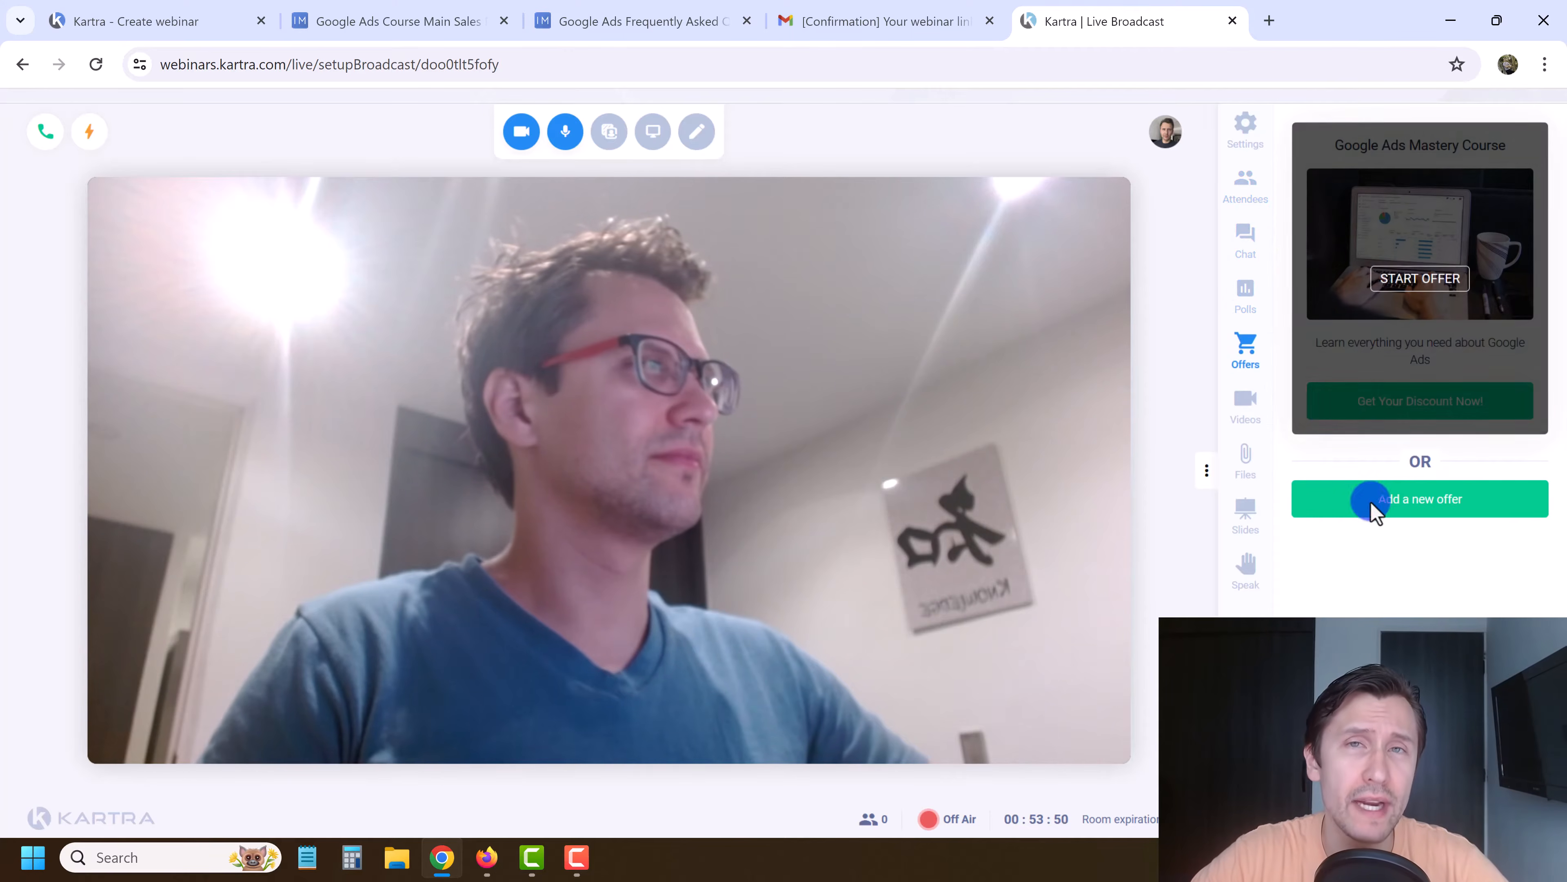
click(1245, 400)
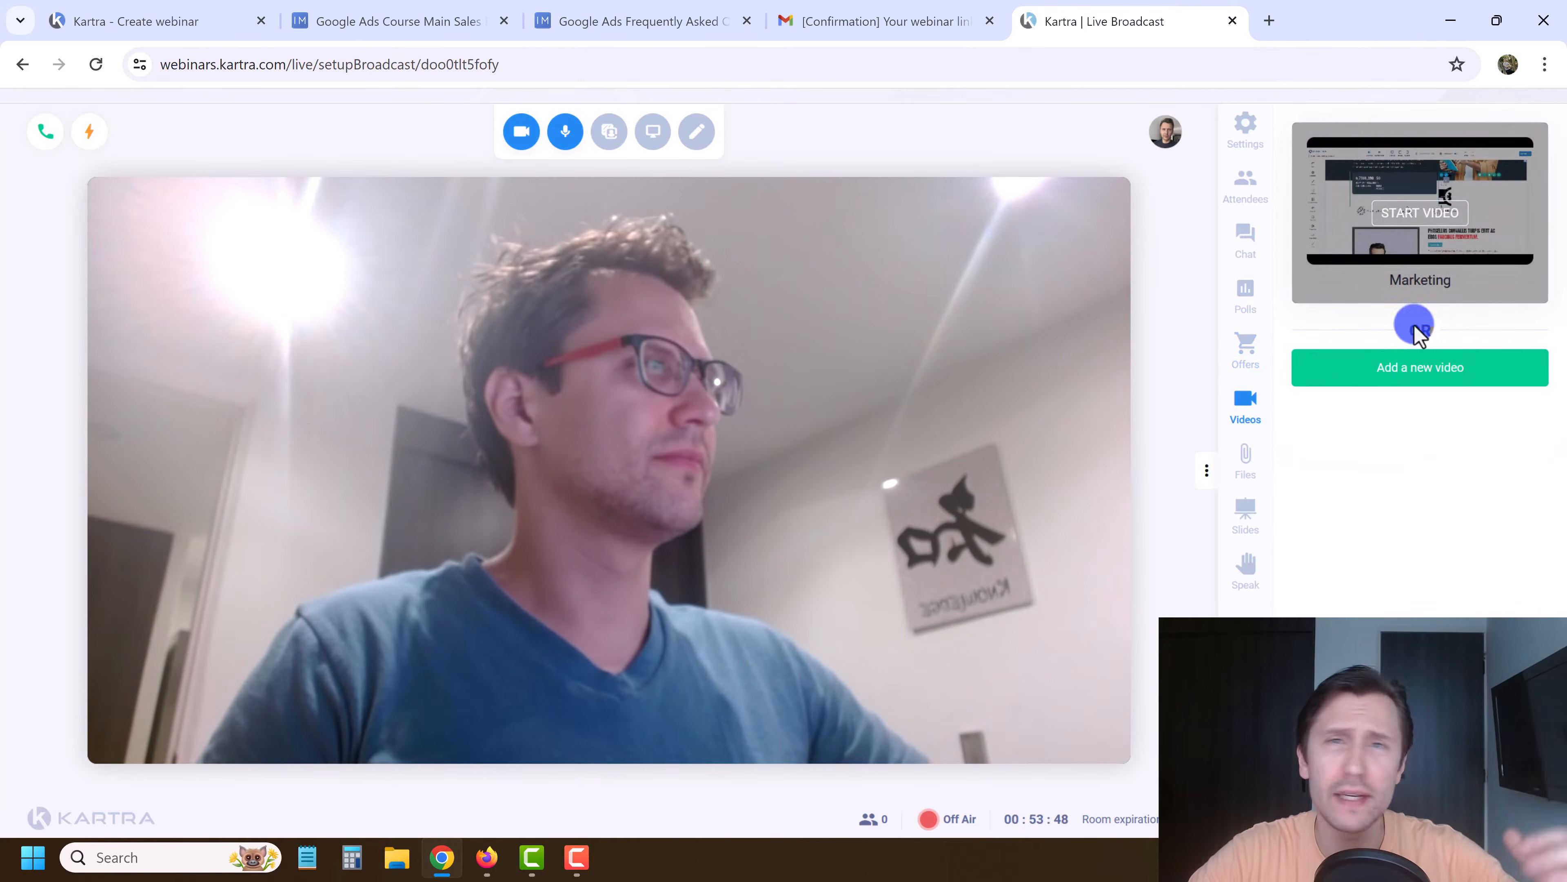
click(1247, 460)
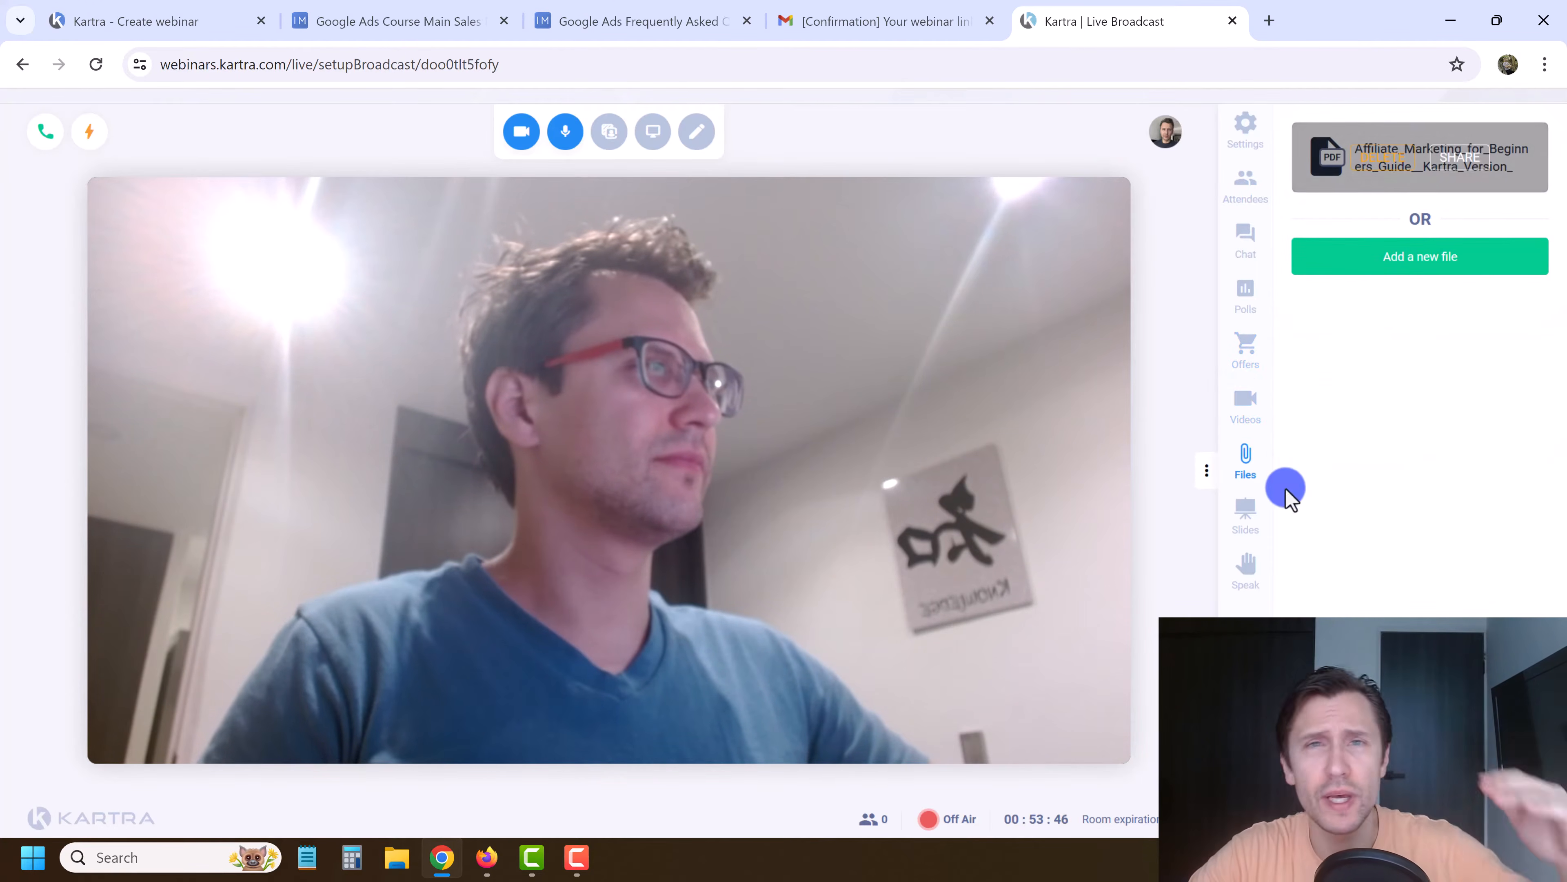
click(1246, 519)
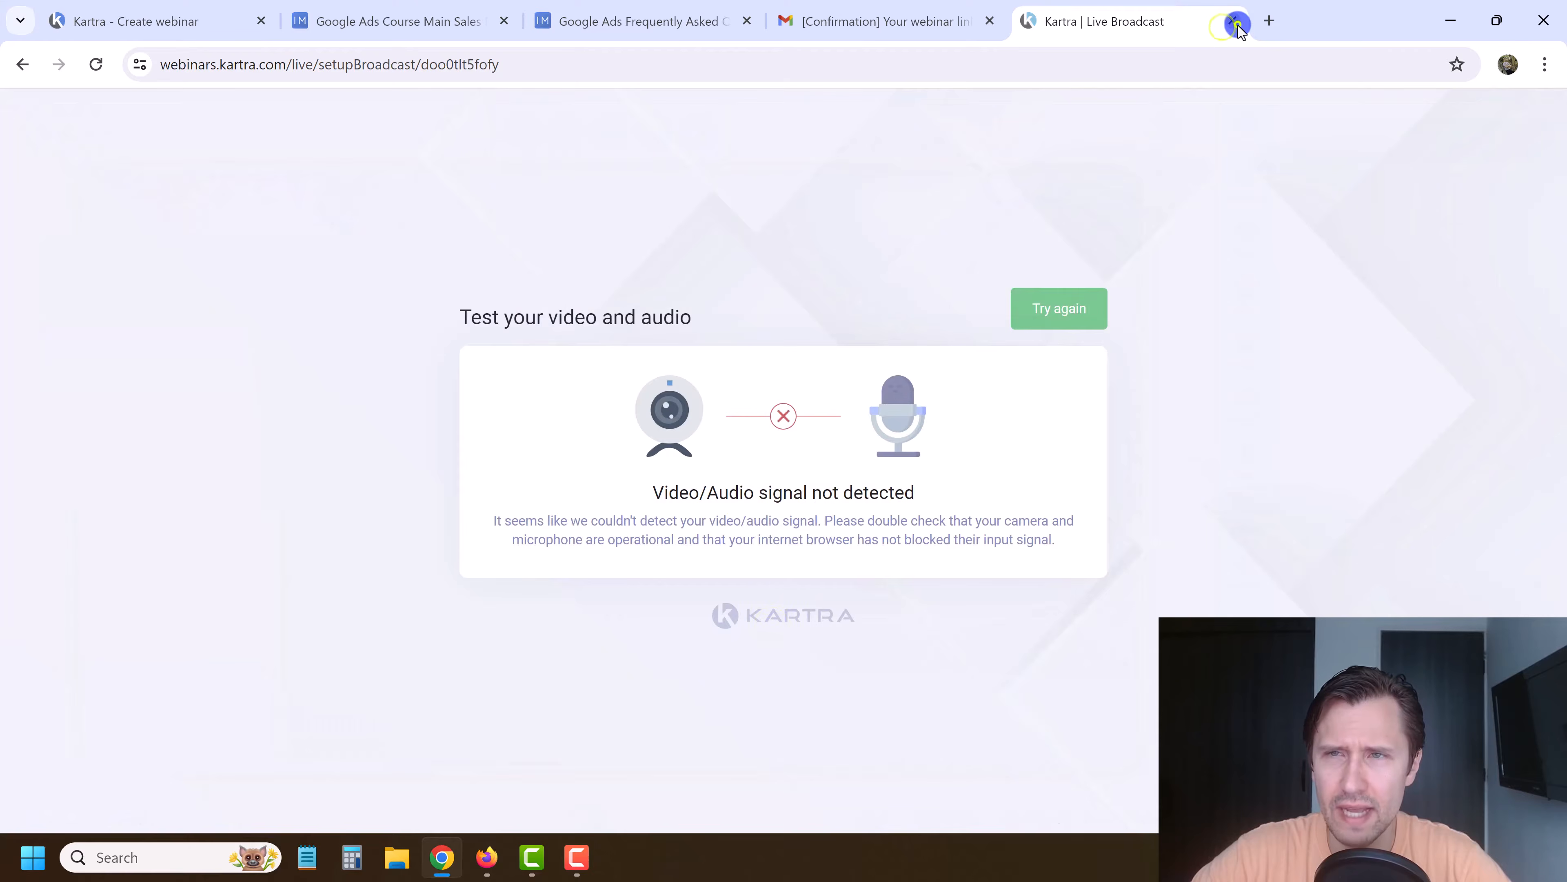
click(1237, 23)
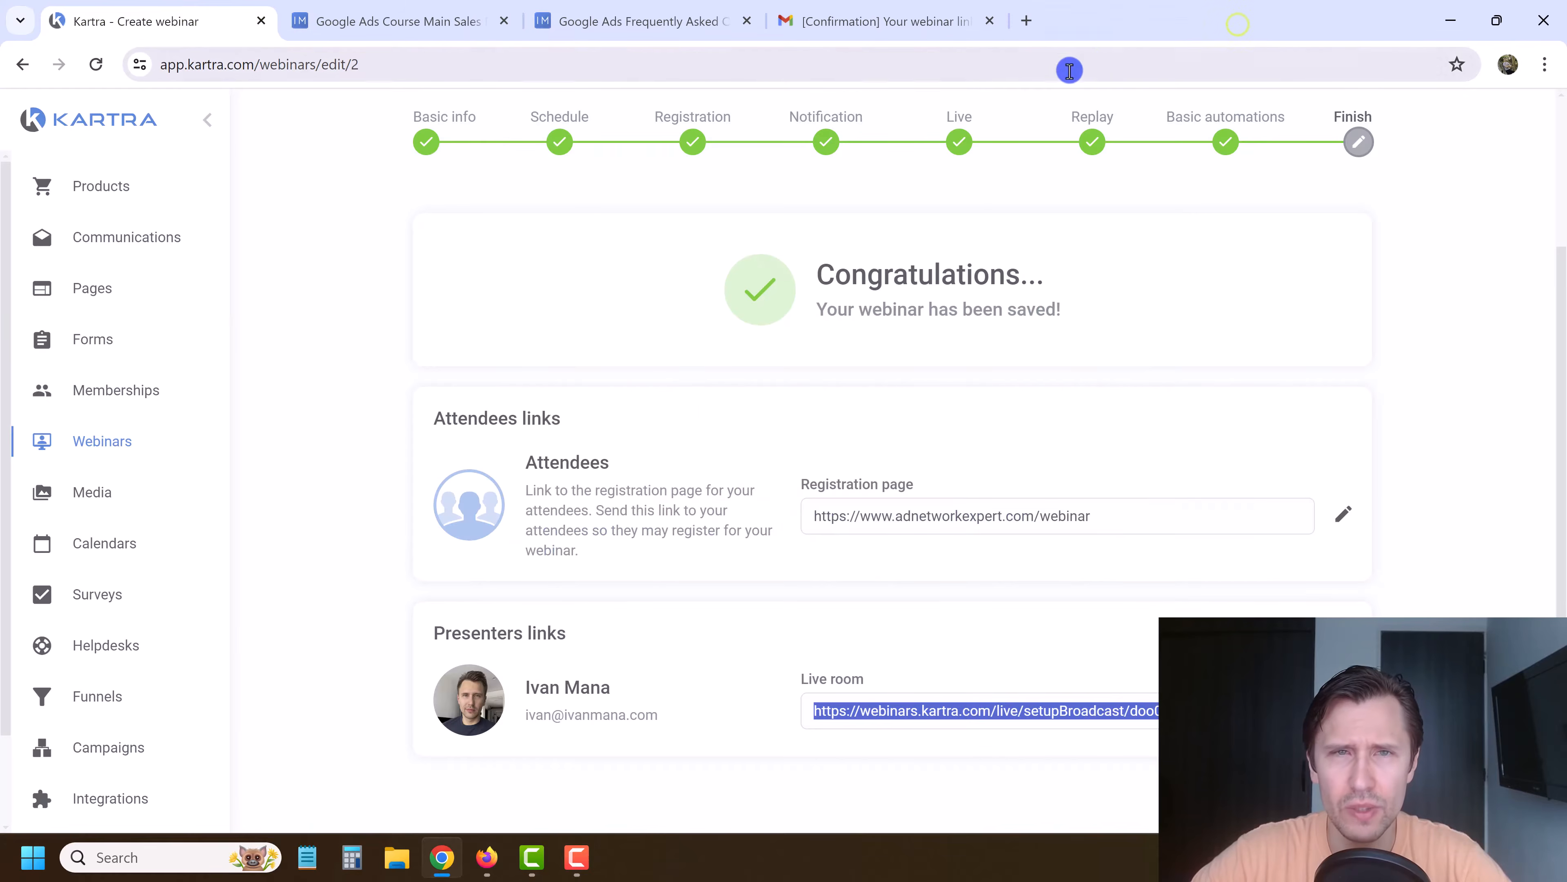
Step: Open the Google Ads Course Main Sales Page from the site's pages for editing in the page builder
click(103, 290)
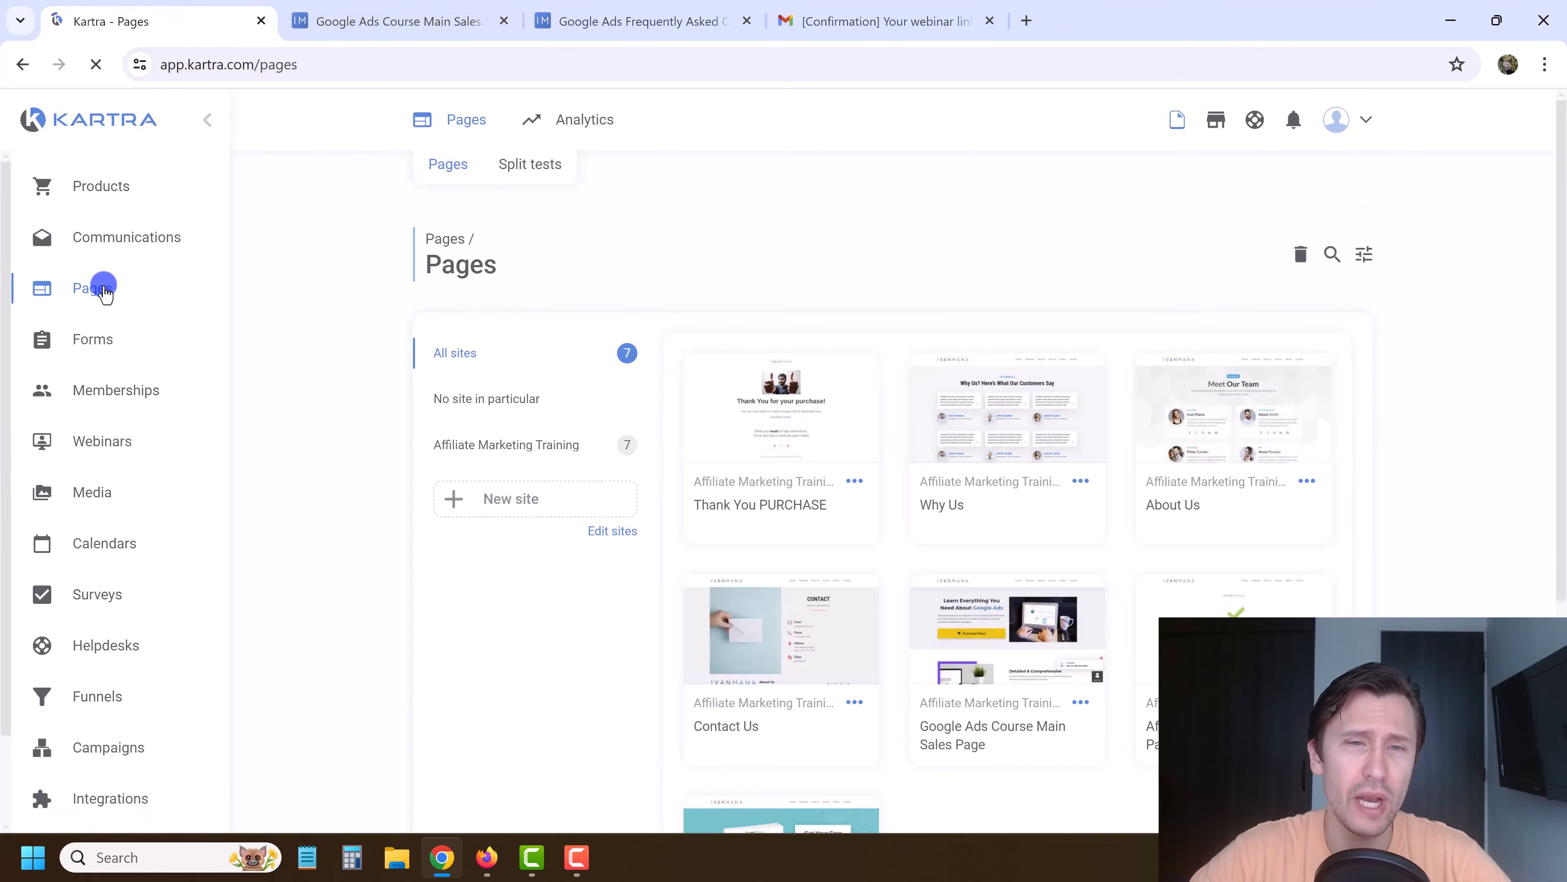
click(1081, 702)
click(1166, 736)
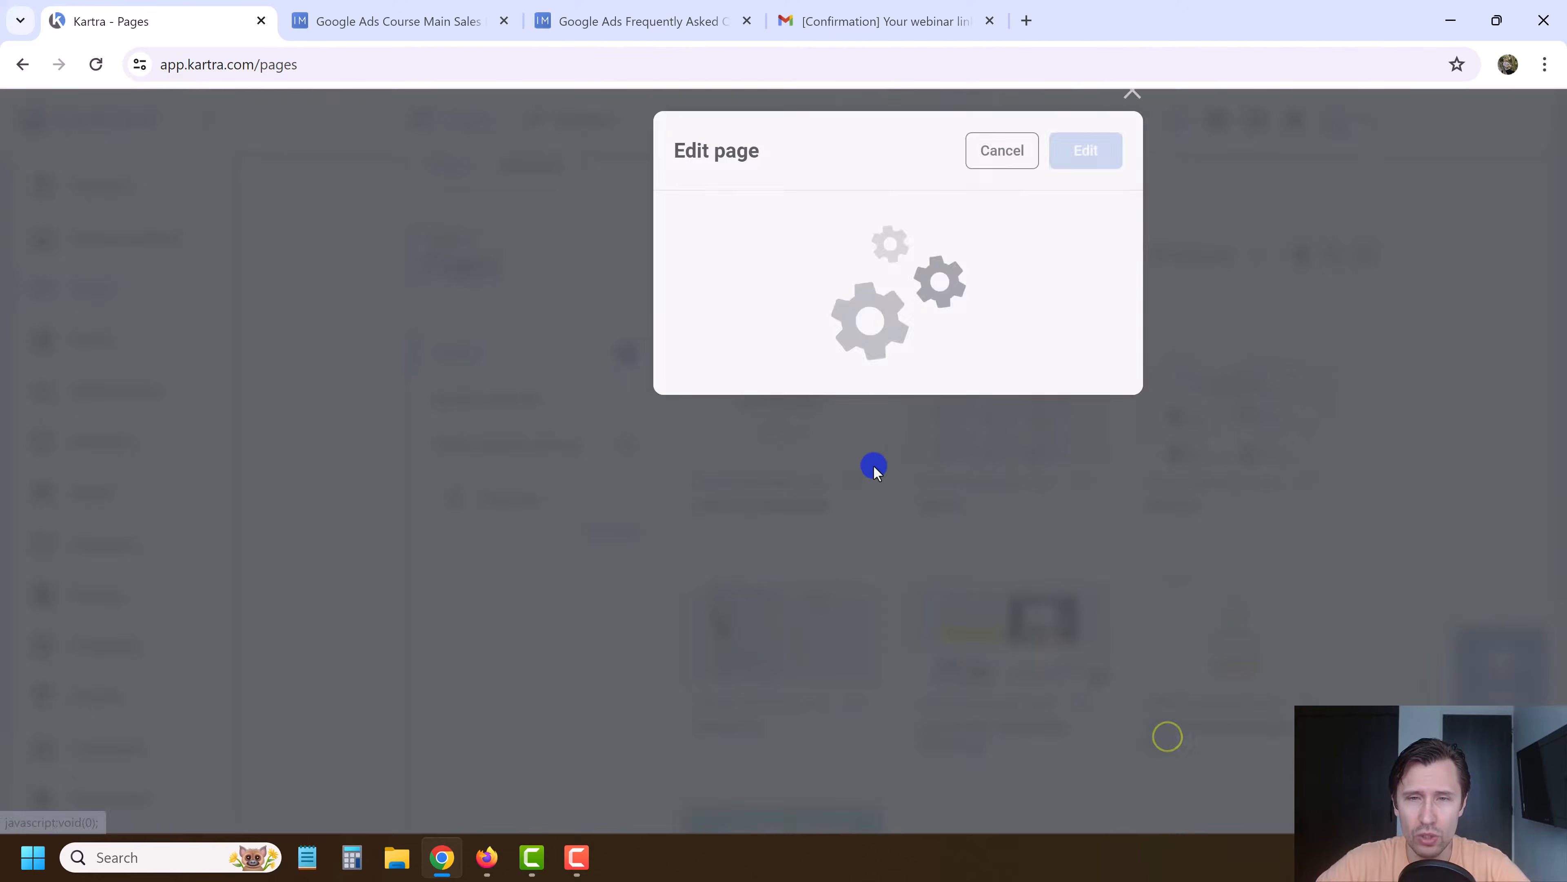
click(1086, 170)
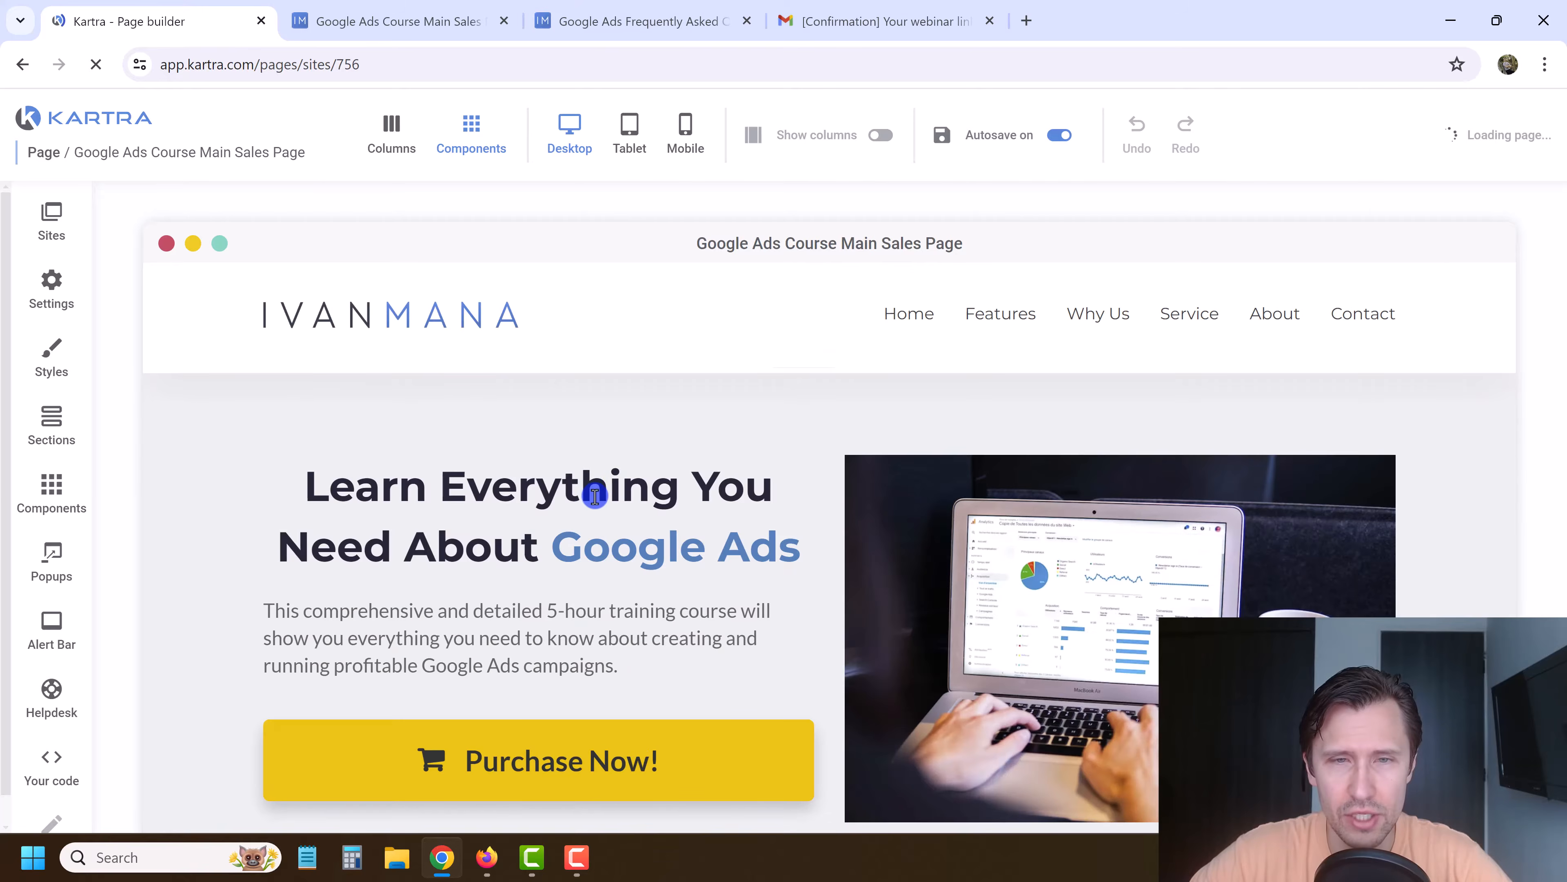
Step: Insert an empty section between the Included Detailed Case Studies section and the Special Offer section
scroll(833, 563, down, 15)
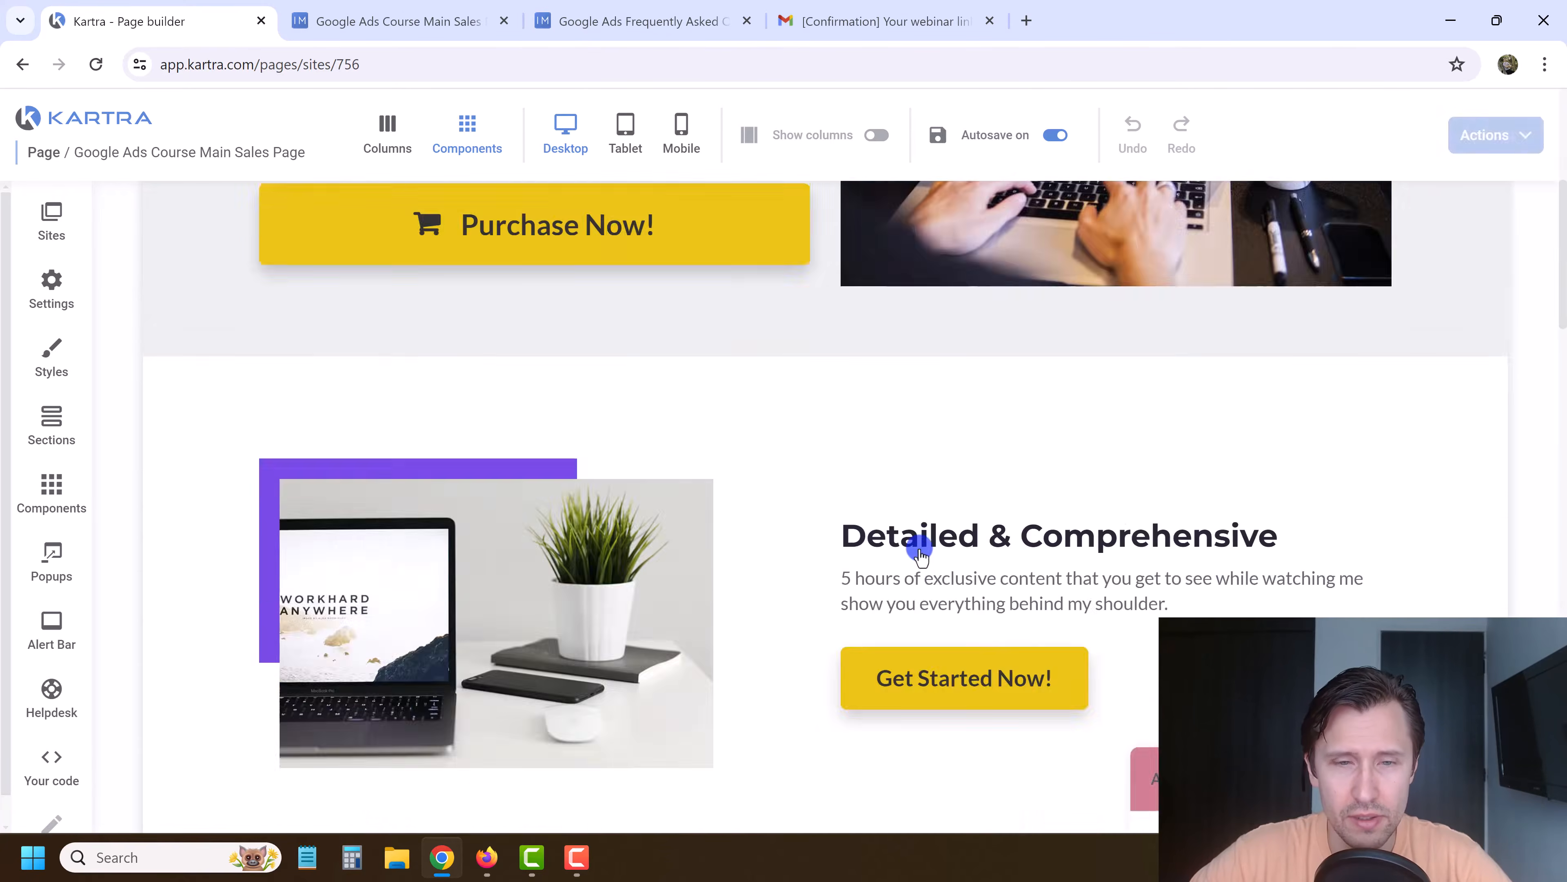
scroll(861, 551, down, 10)
scroll(850, 549, up, 18)
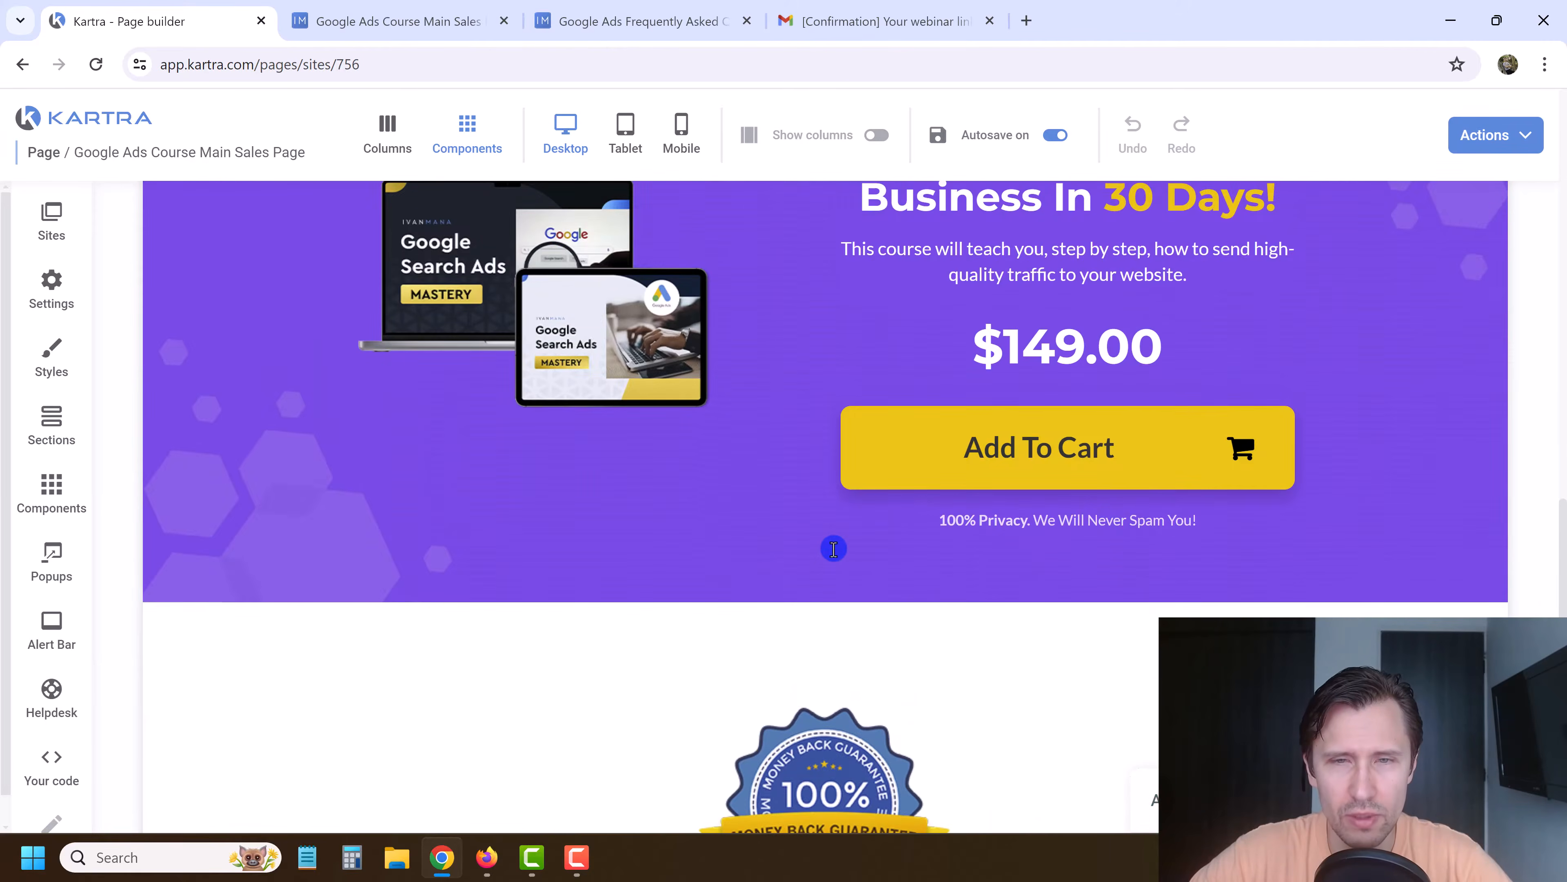
scroll(802, 494, down, 5)
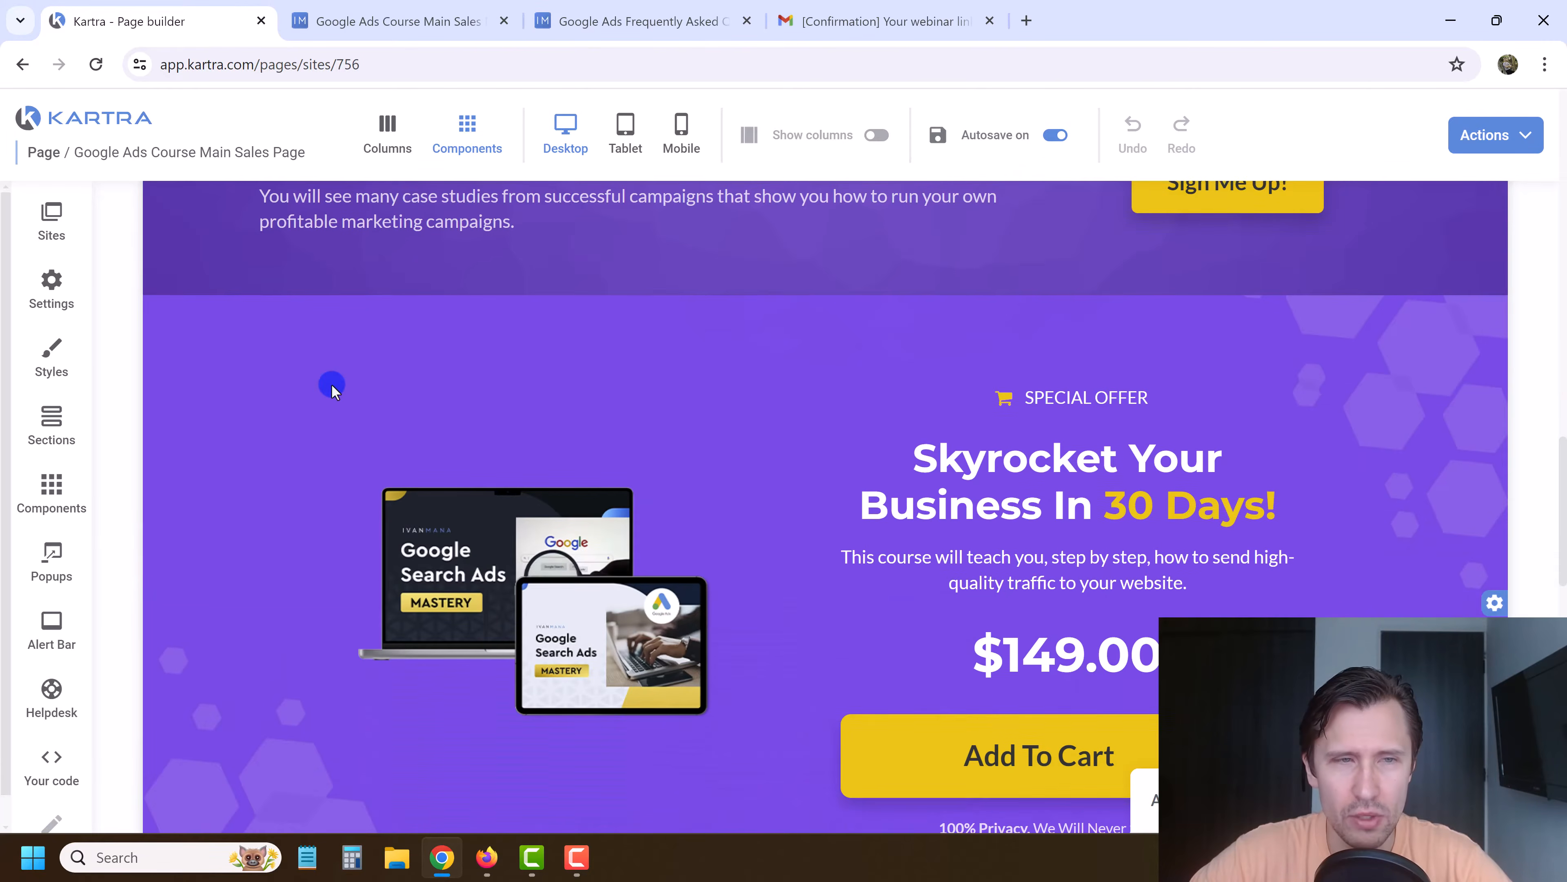
scroll(332, 384, up, 3)
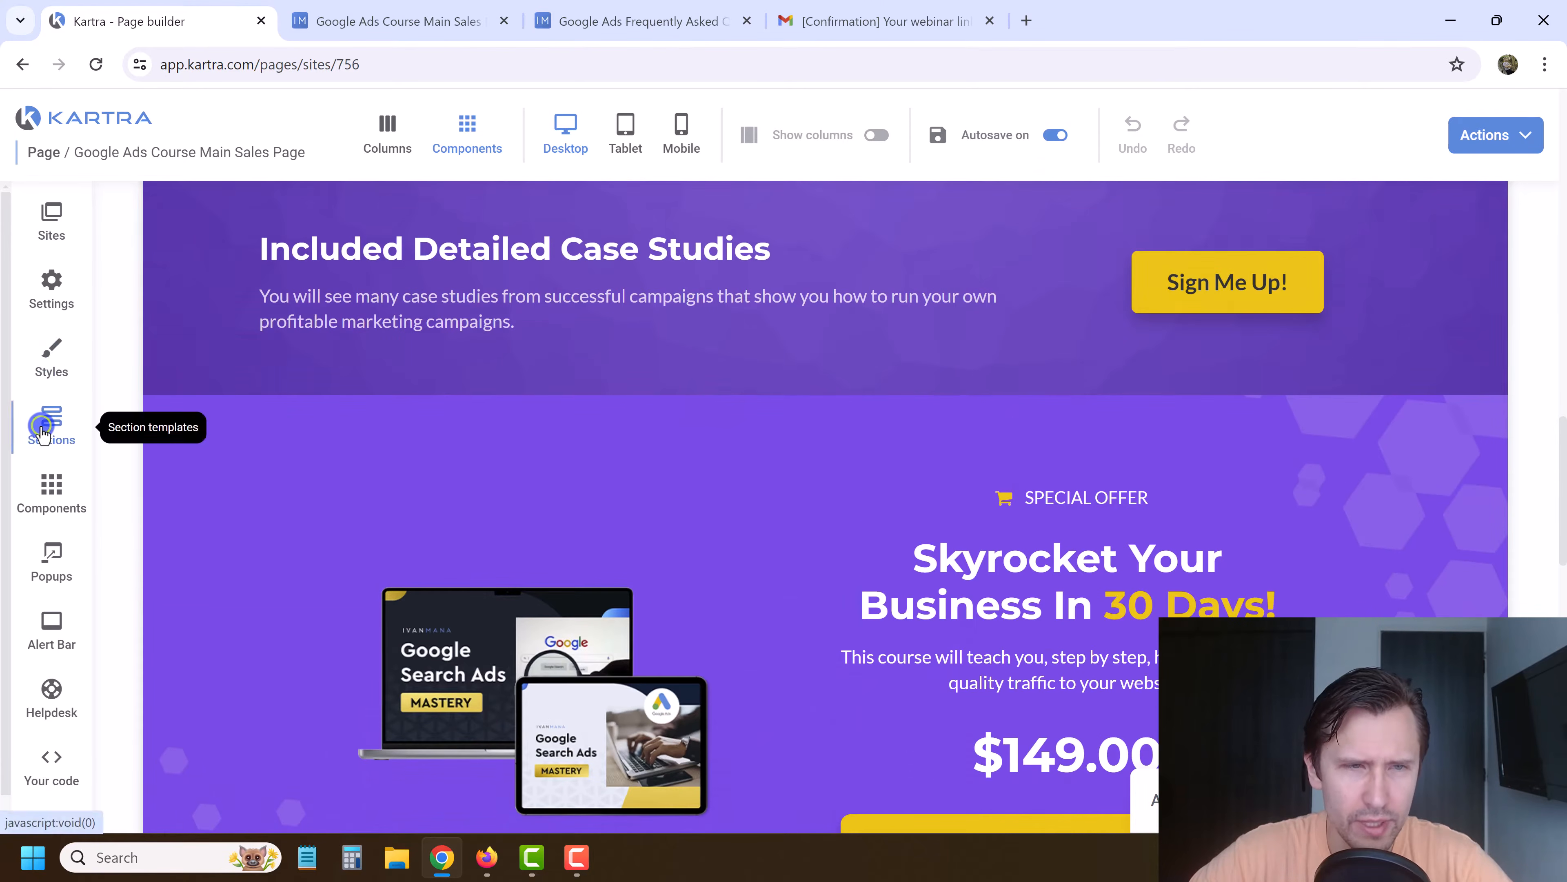
click(43, 413)
click(196, 322)
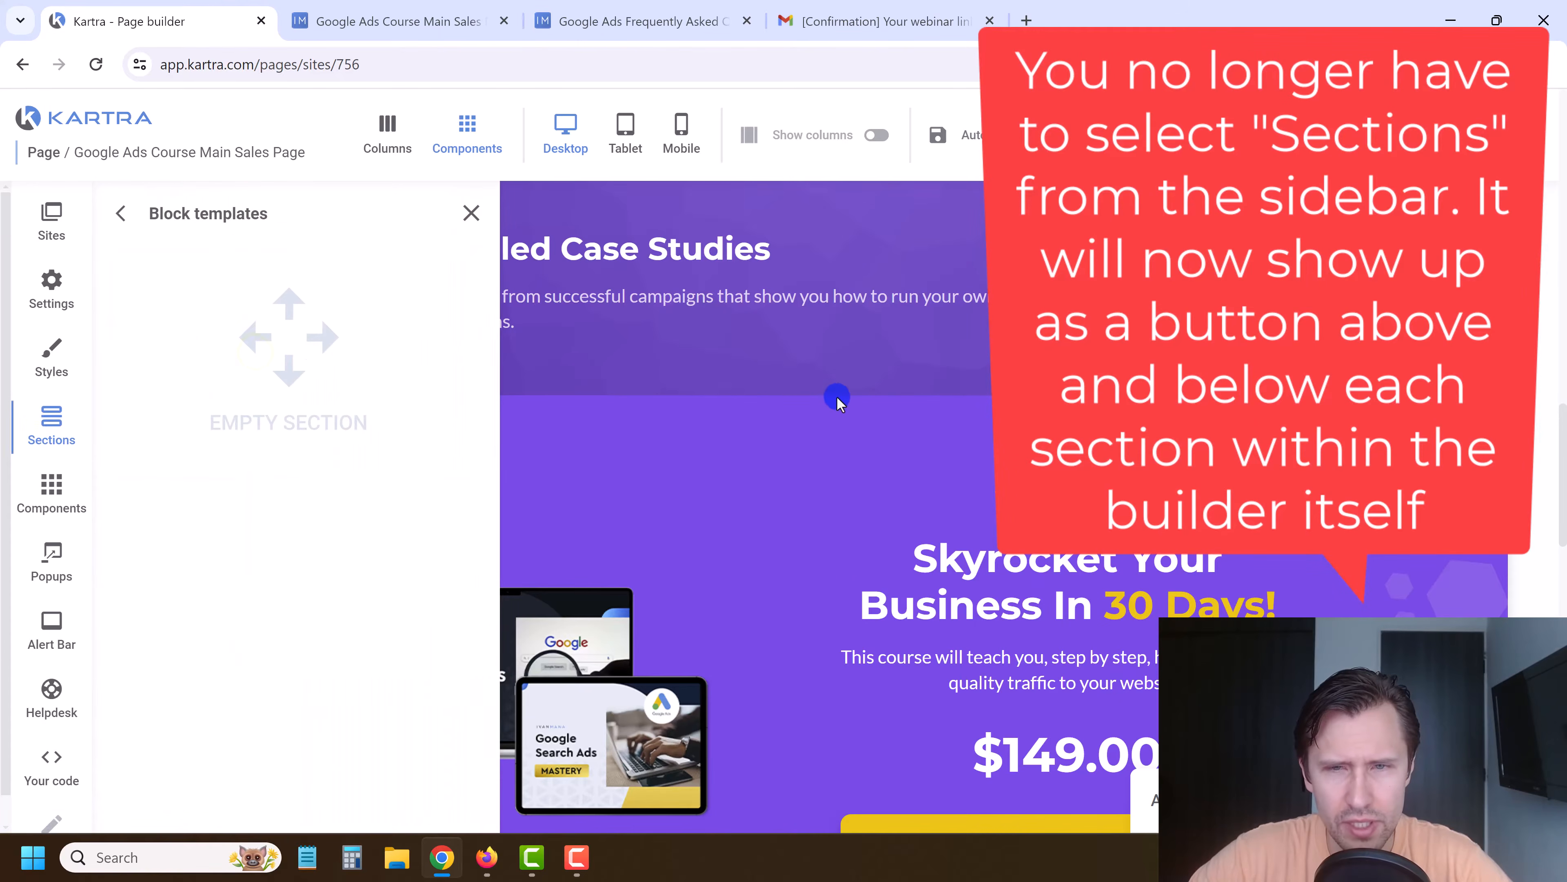
drag(300, 350, 765, 442)
click(470, 216)
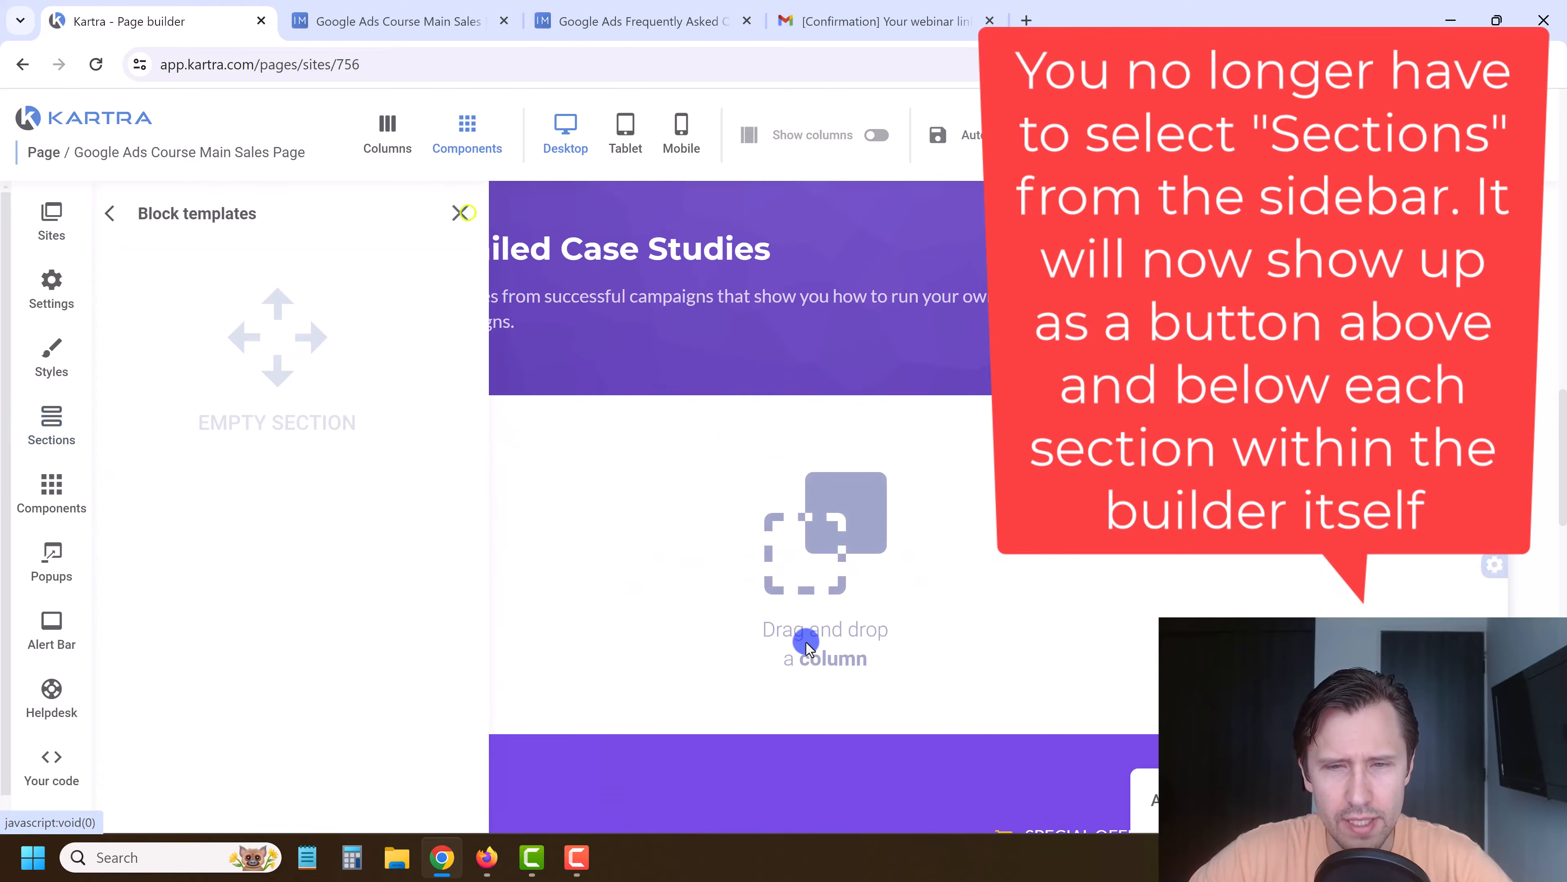
Step: Place a 100% width column in the new empty section
click(51, 487)
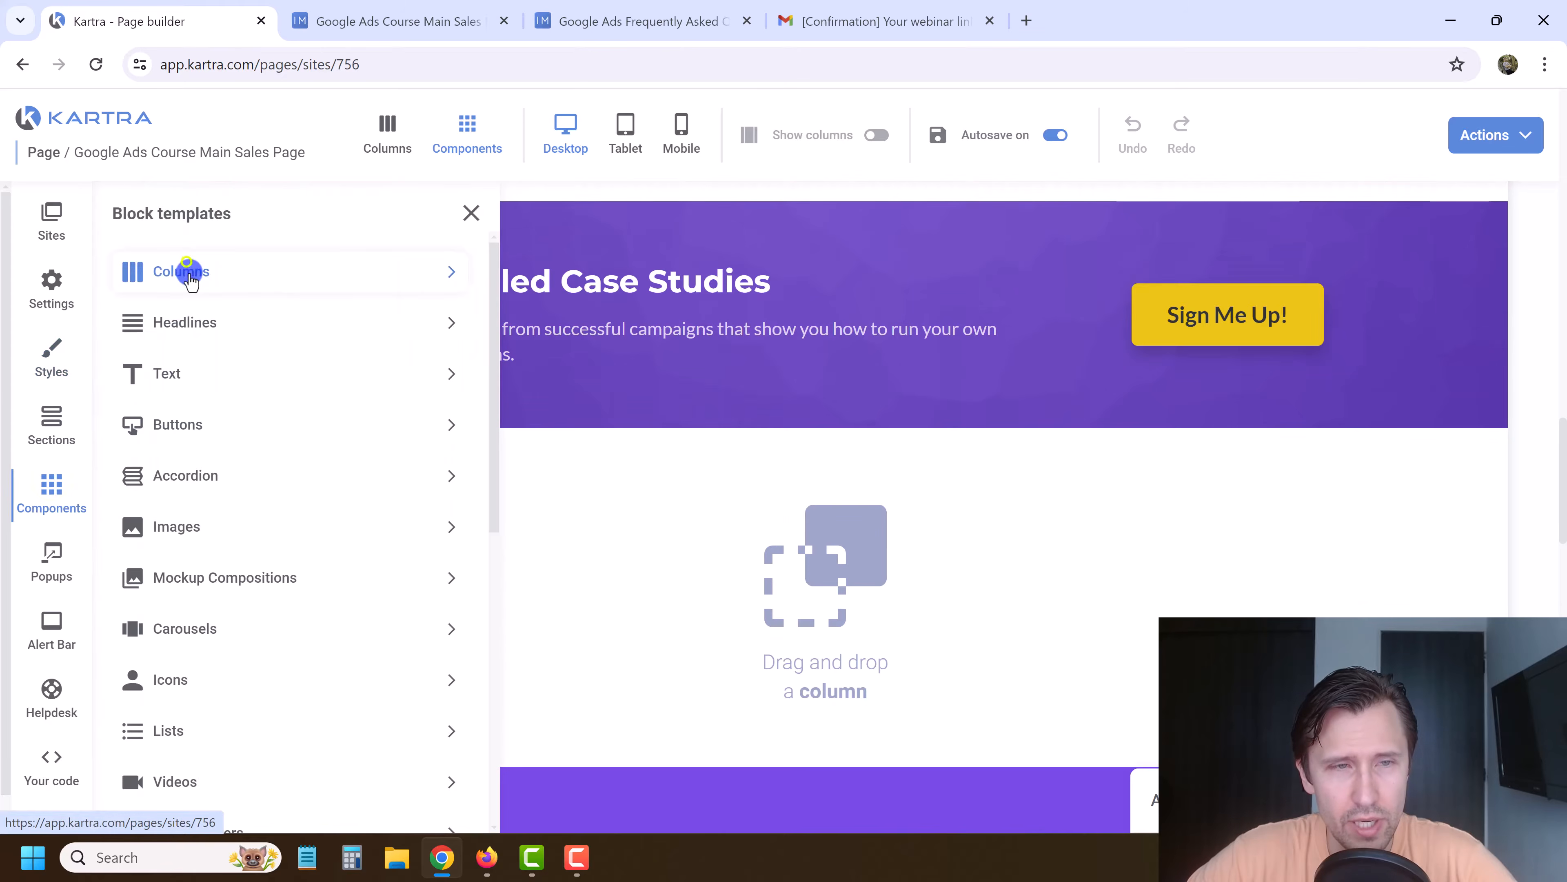
click(252, 281)
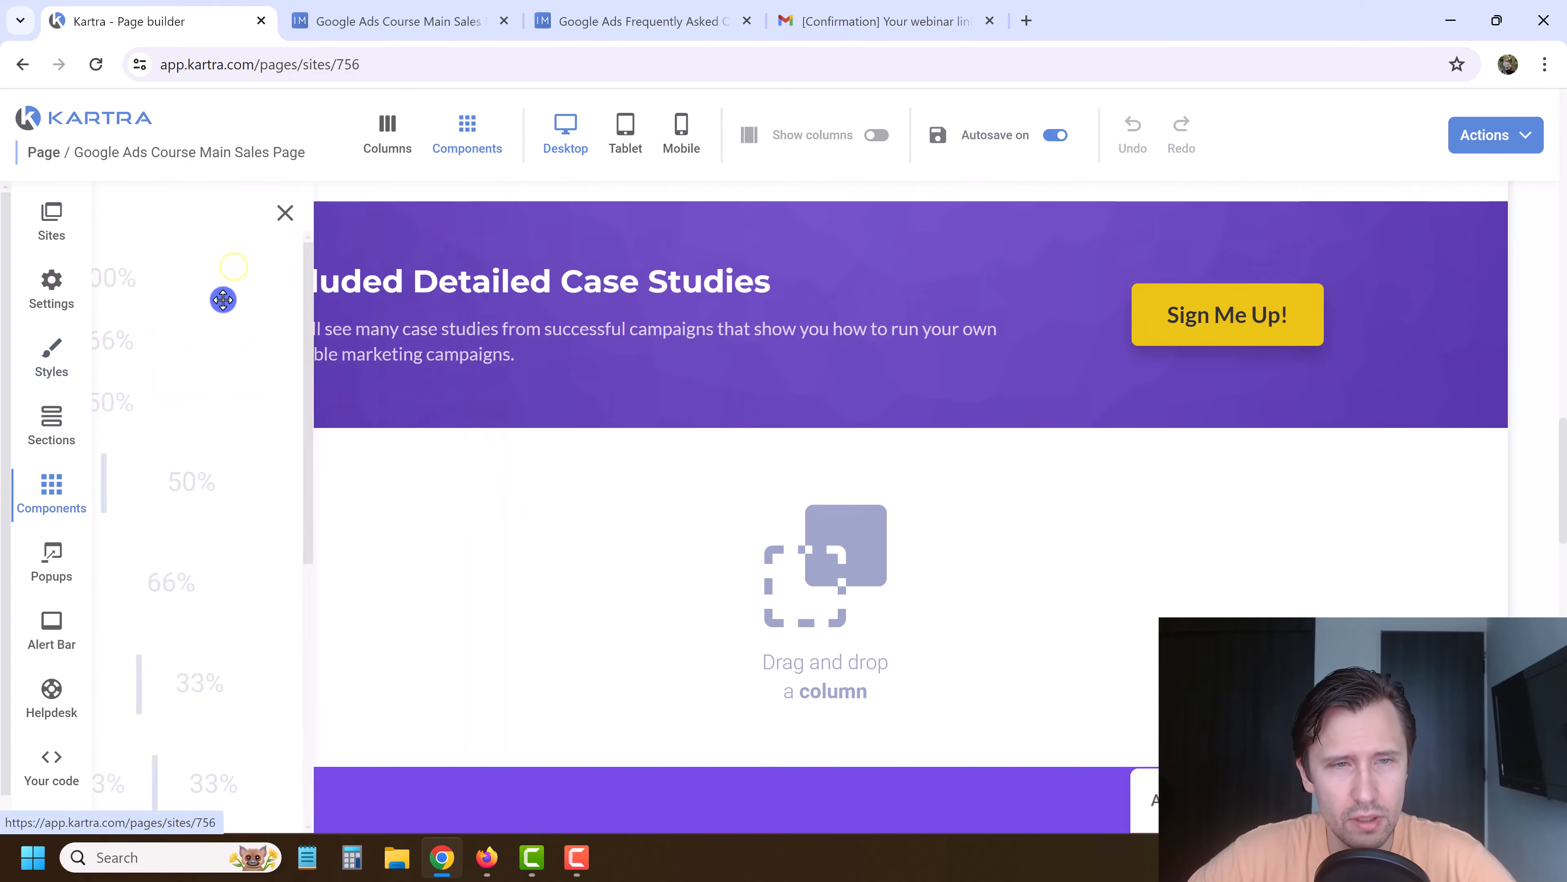
drag(287, 280, 803, 329)
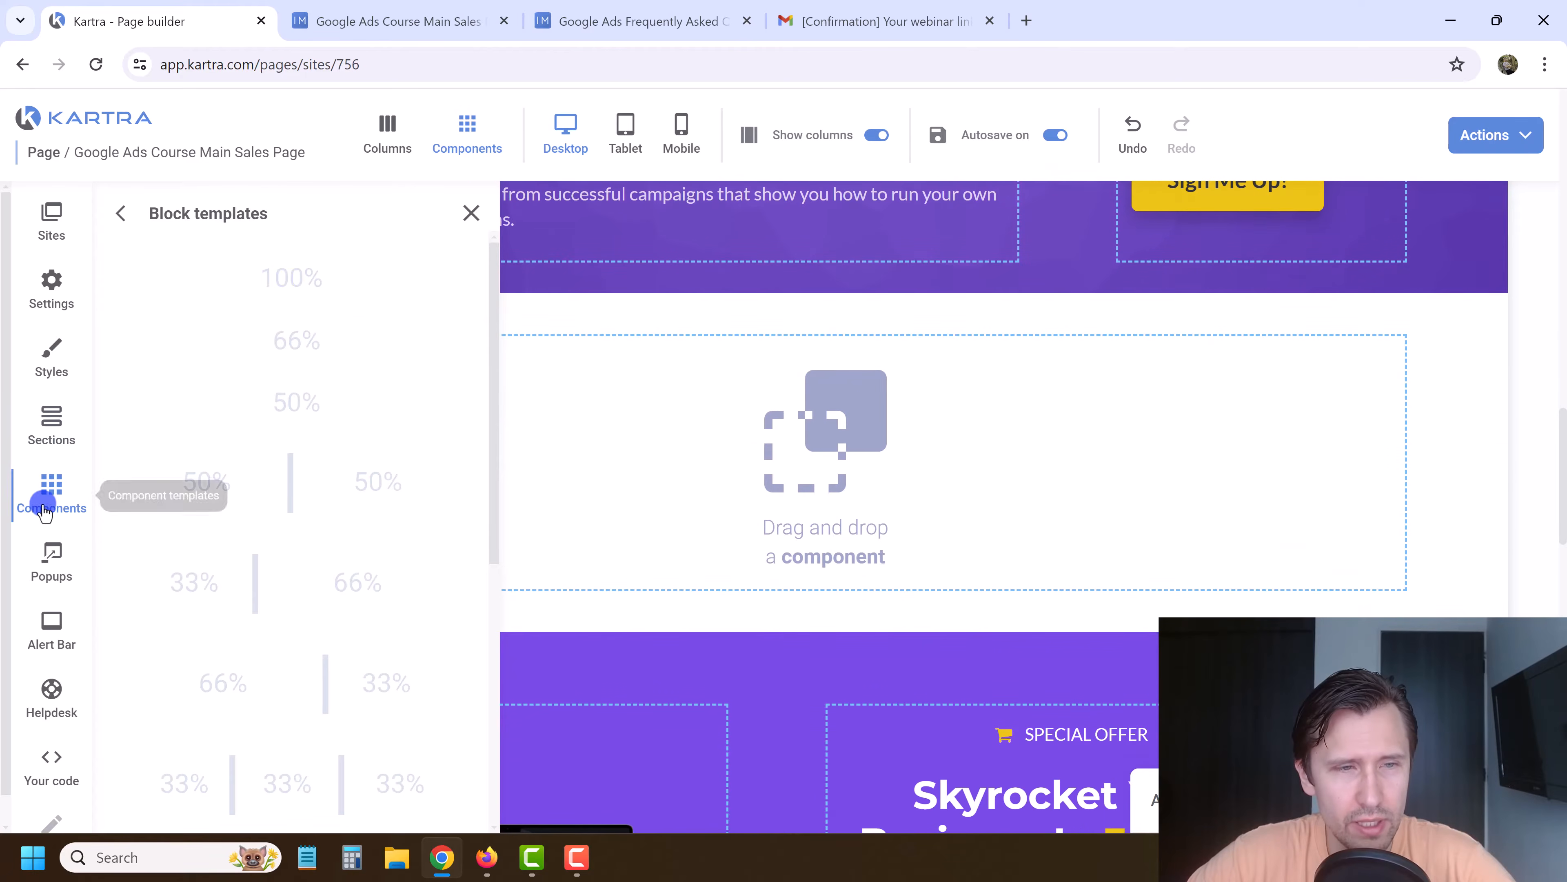
Step: Add a text component to the new column and replace its placeholder with "Want to learn more? Sign up for our webinar"
click(46, 497)
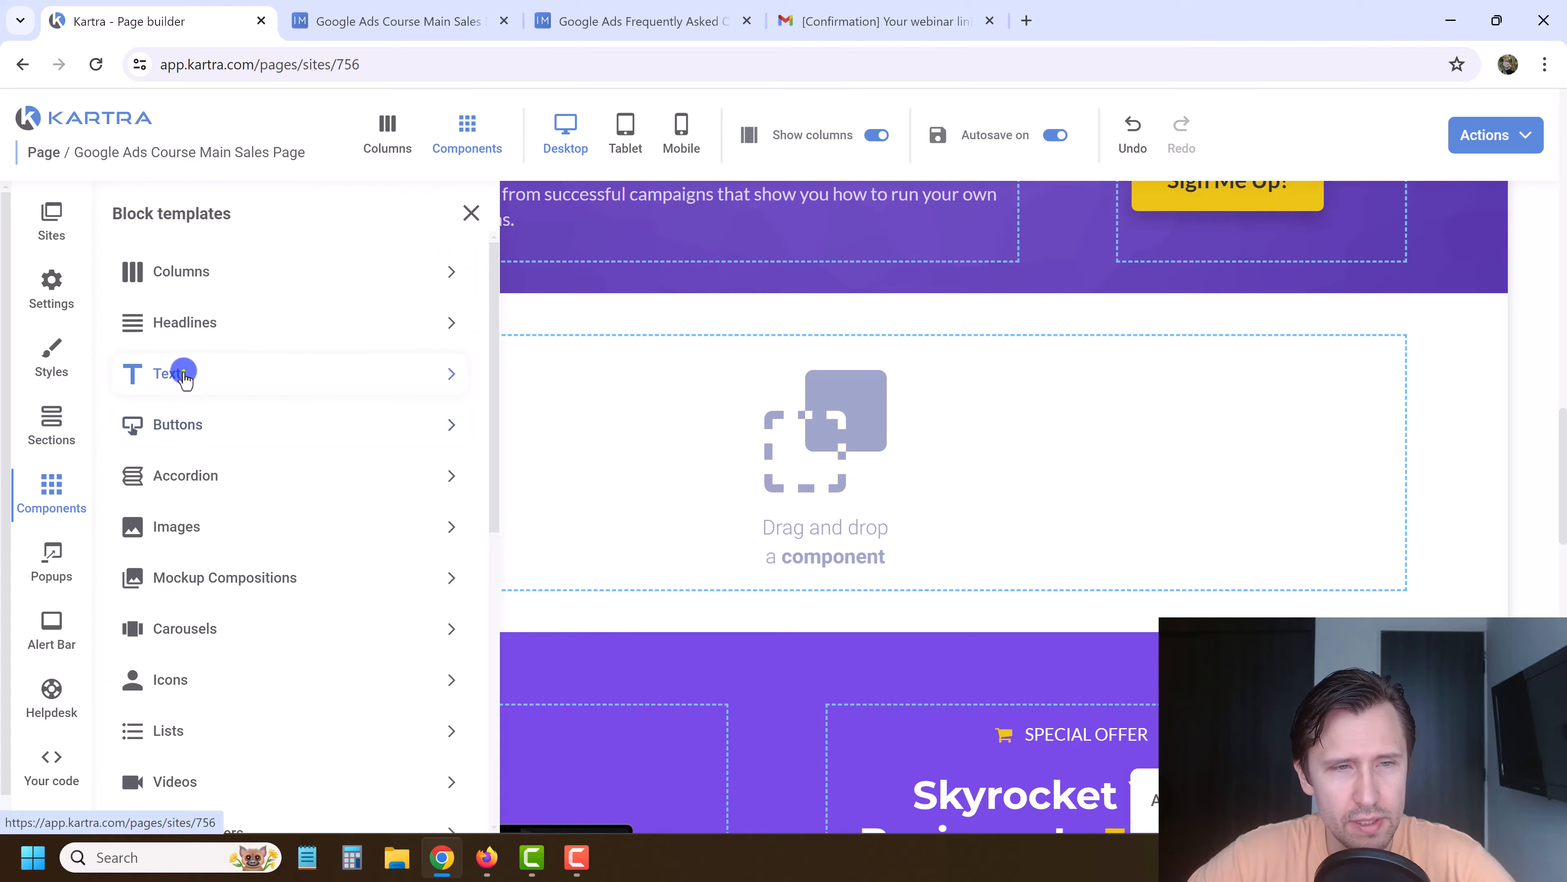
click(183, 372)
drag(266, 364, 803, 449)
click(865, 491)
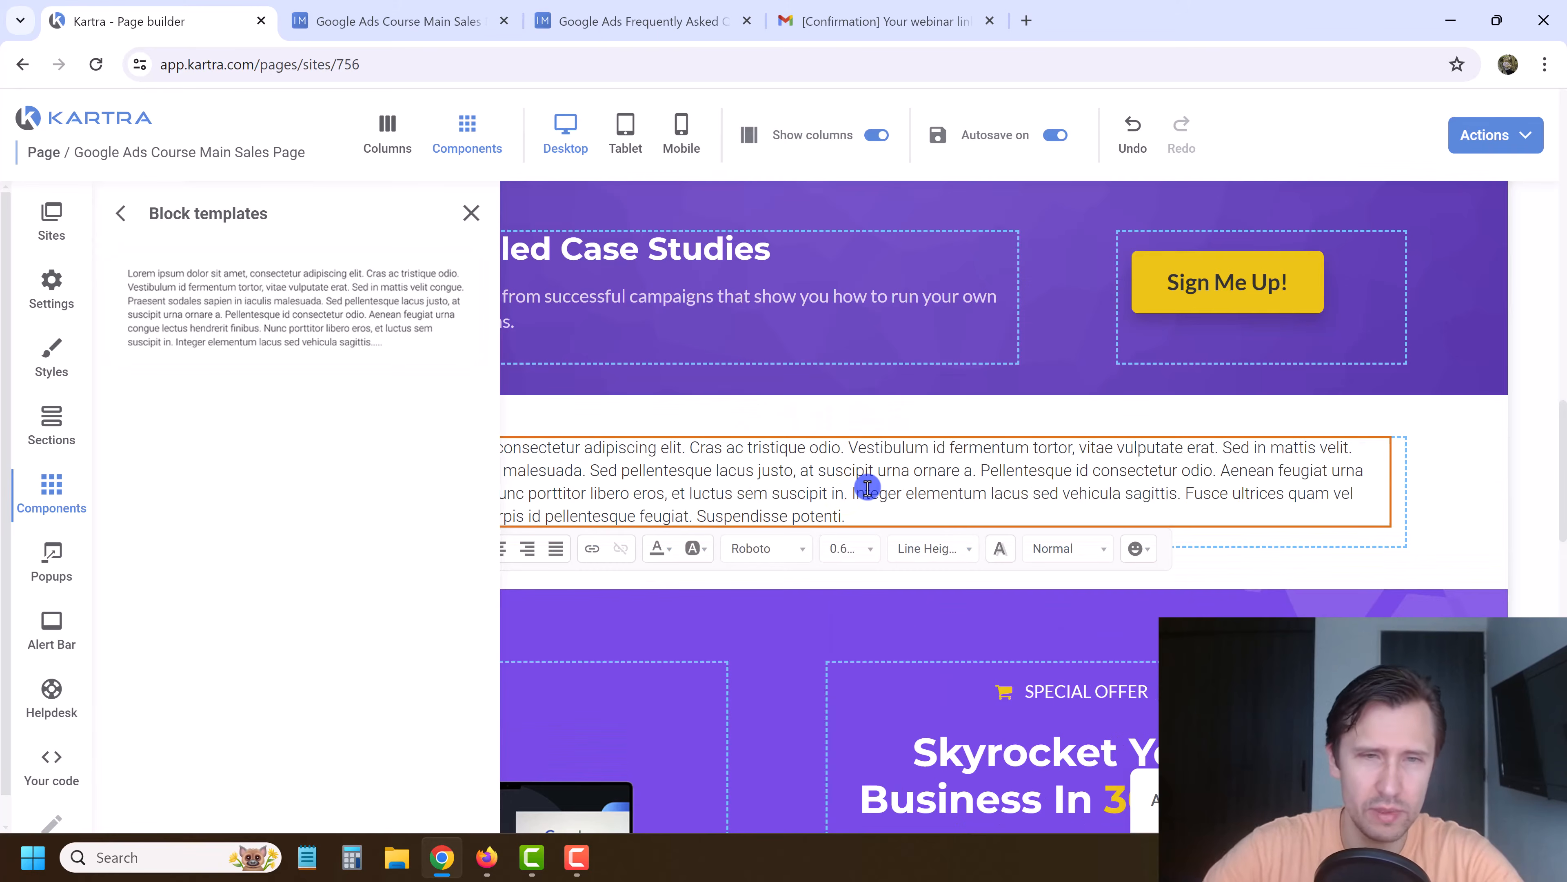
key(ctrl+a)
key(BackSpace)
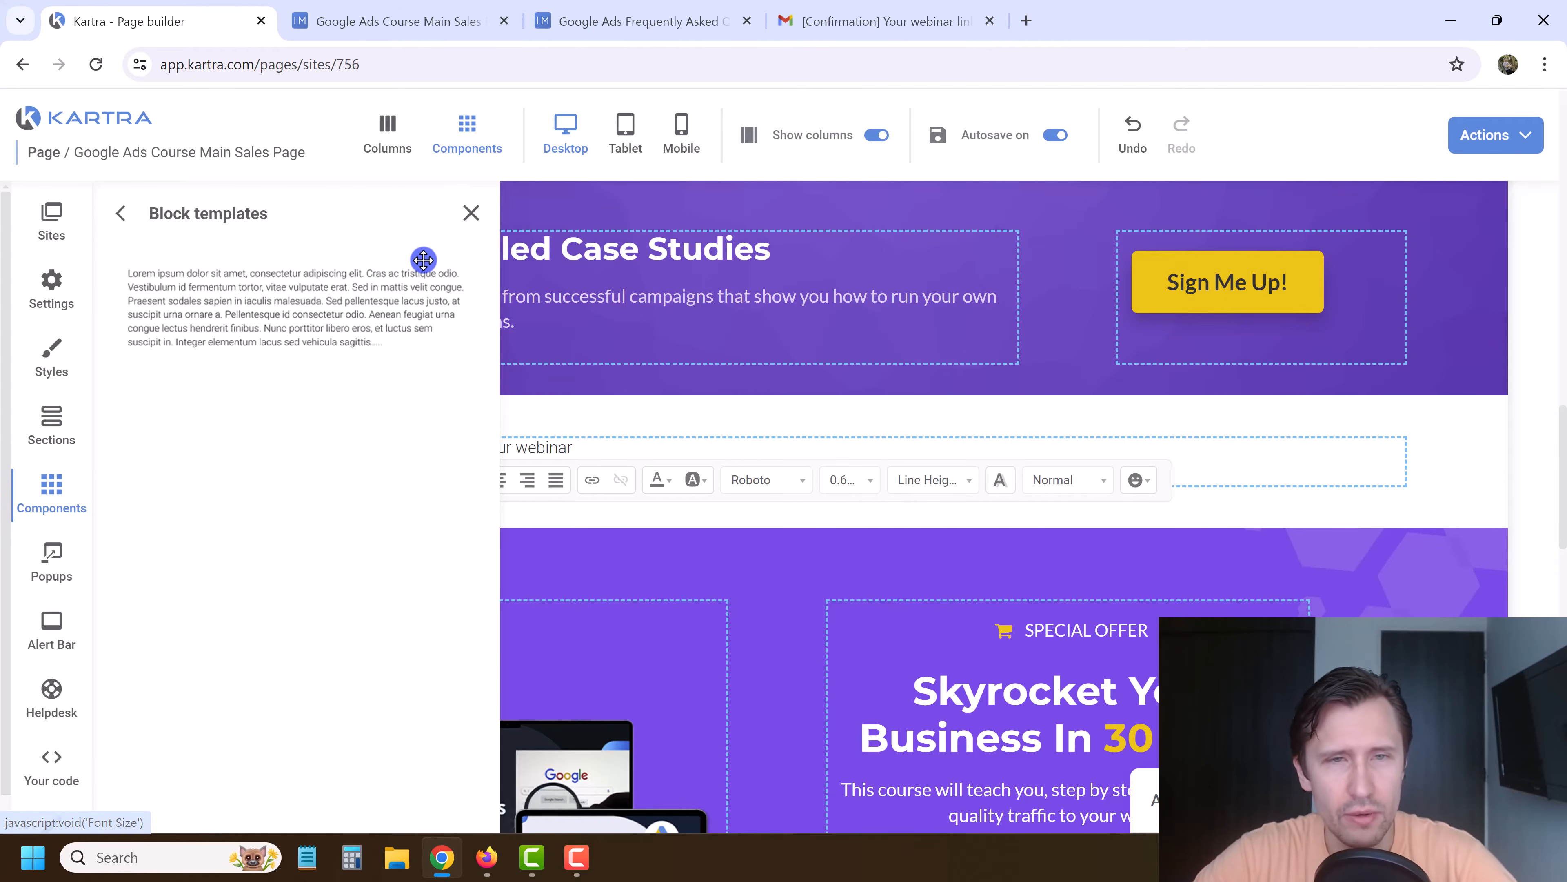
click(468, 215)
Step: Format the webinar invitation text as centered and bold with a font size of 1.20rem
triple_click(517, 446)
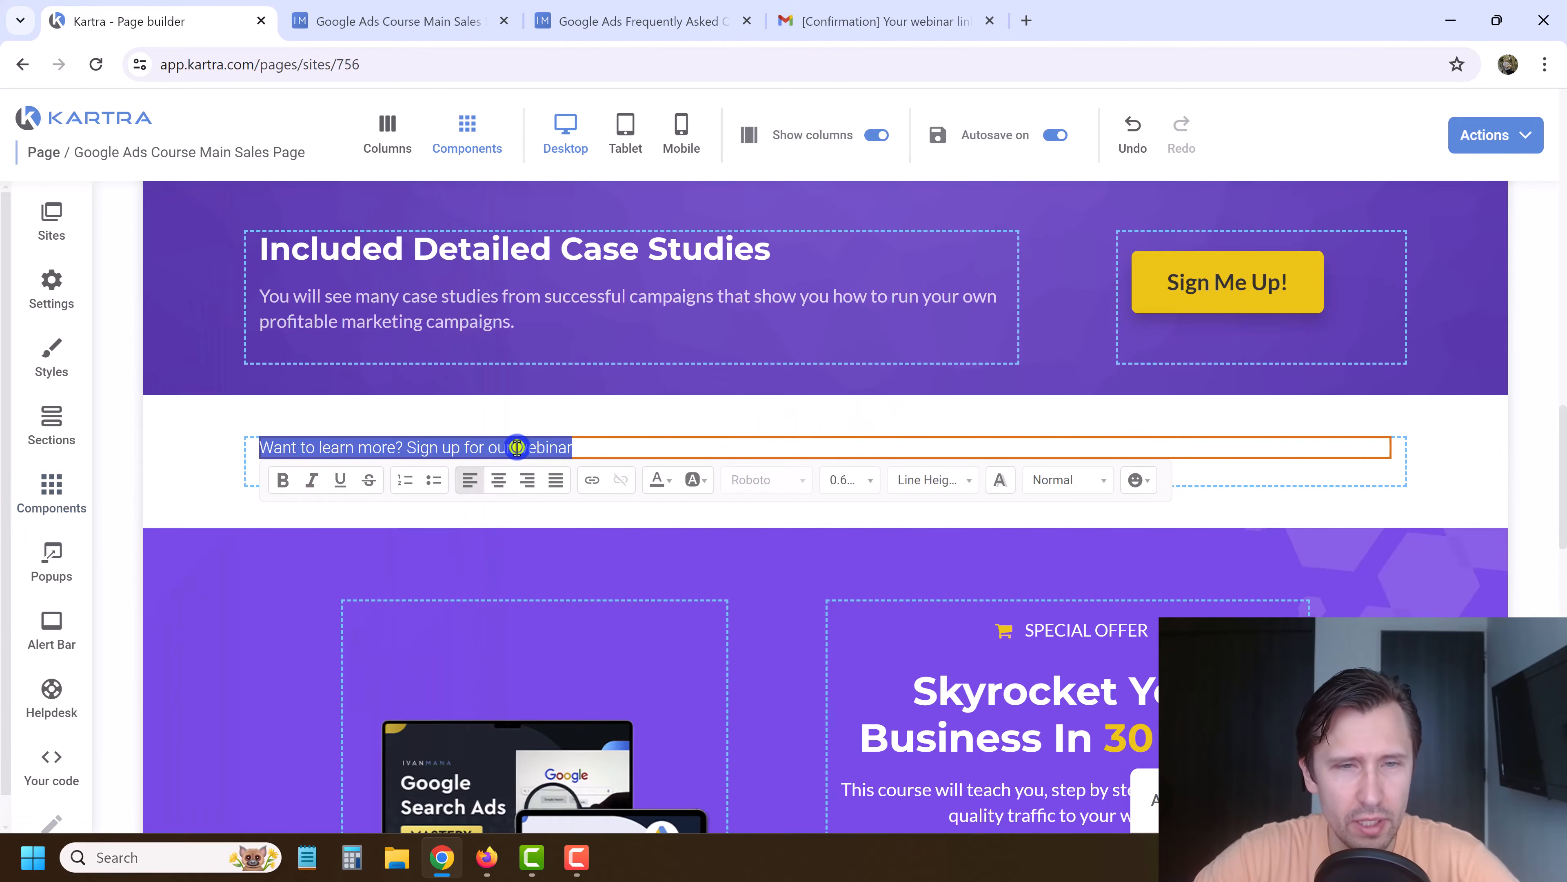
click(469, 481)
click(283, 480)
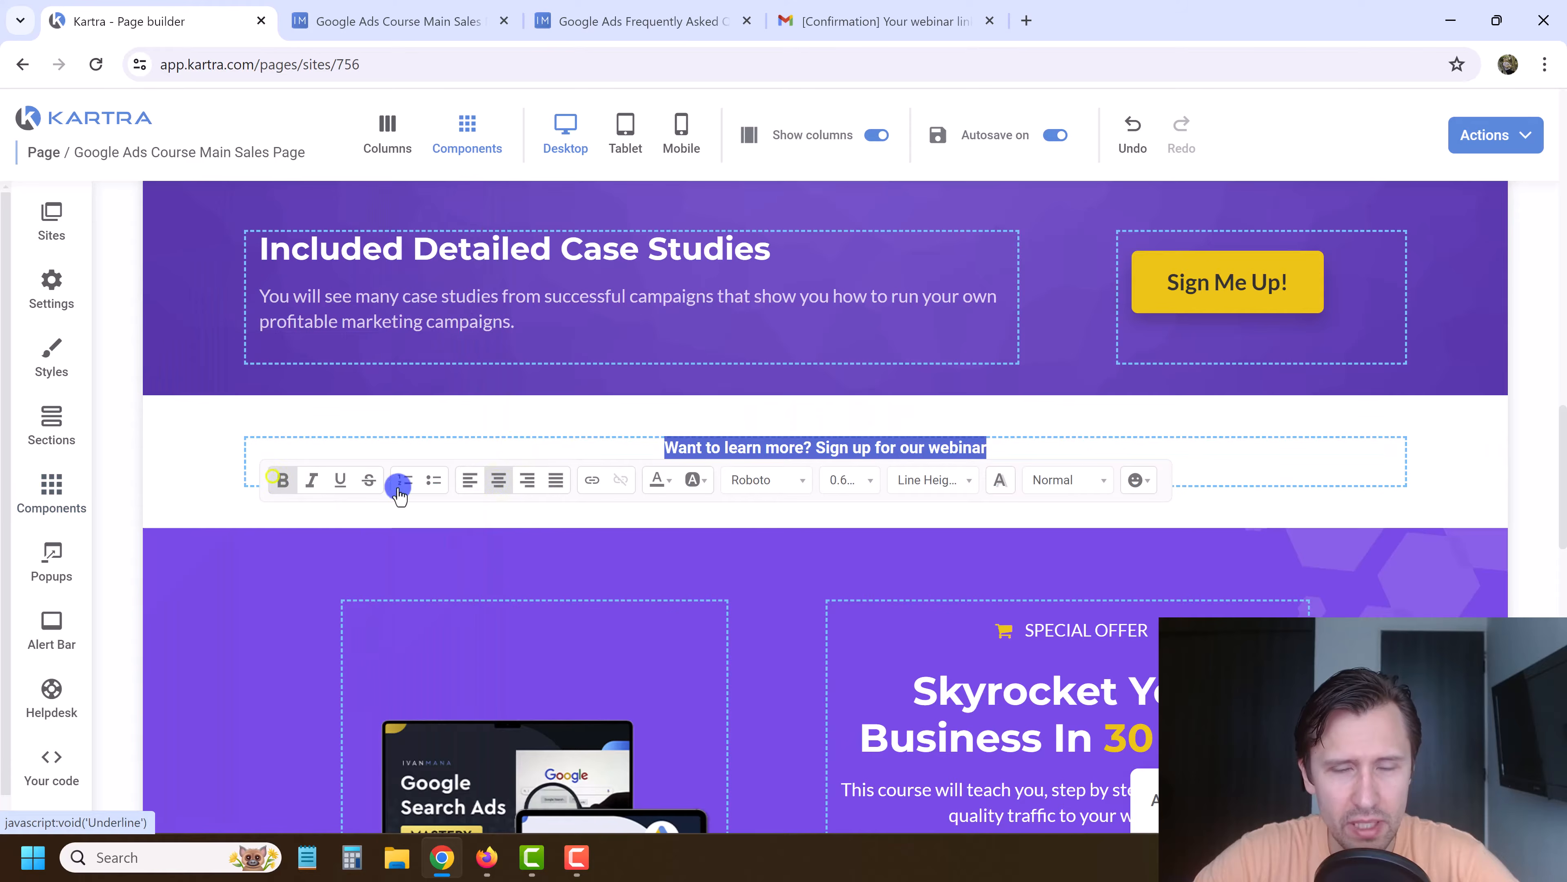
click(844, 480)
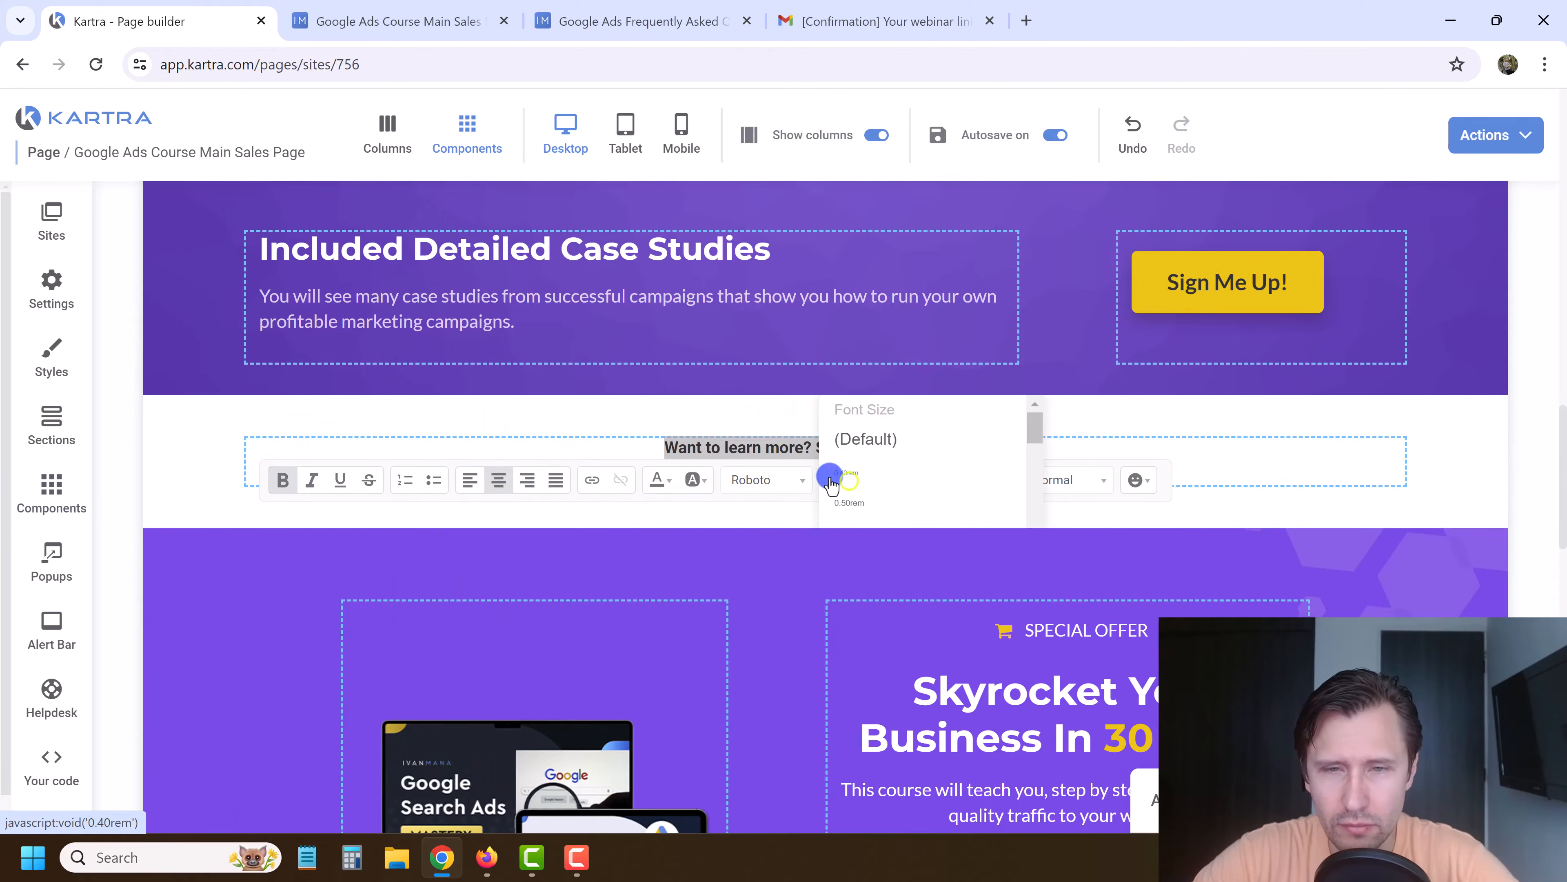
scroll(895, 476, down, 5)
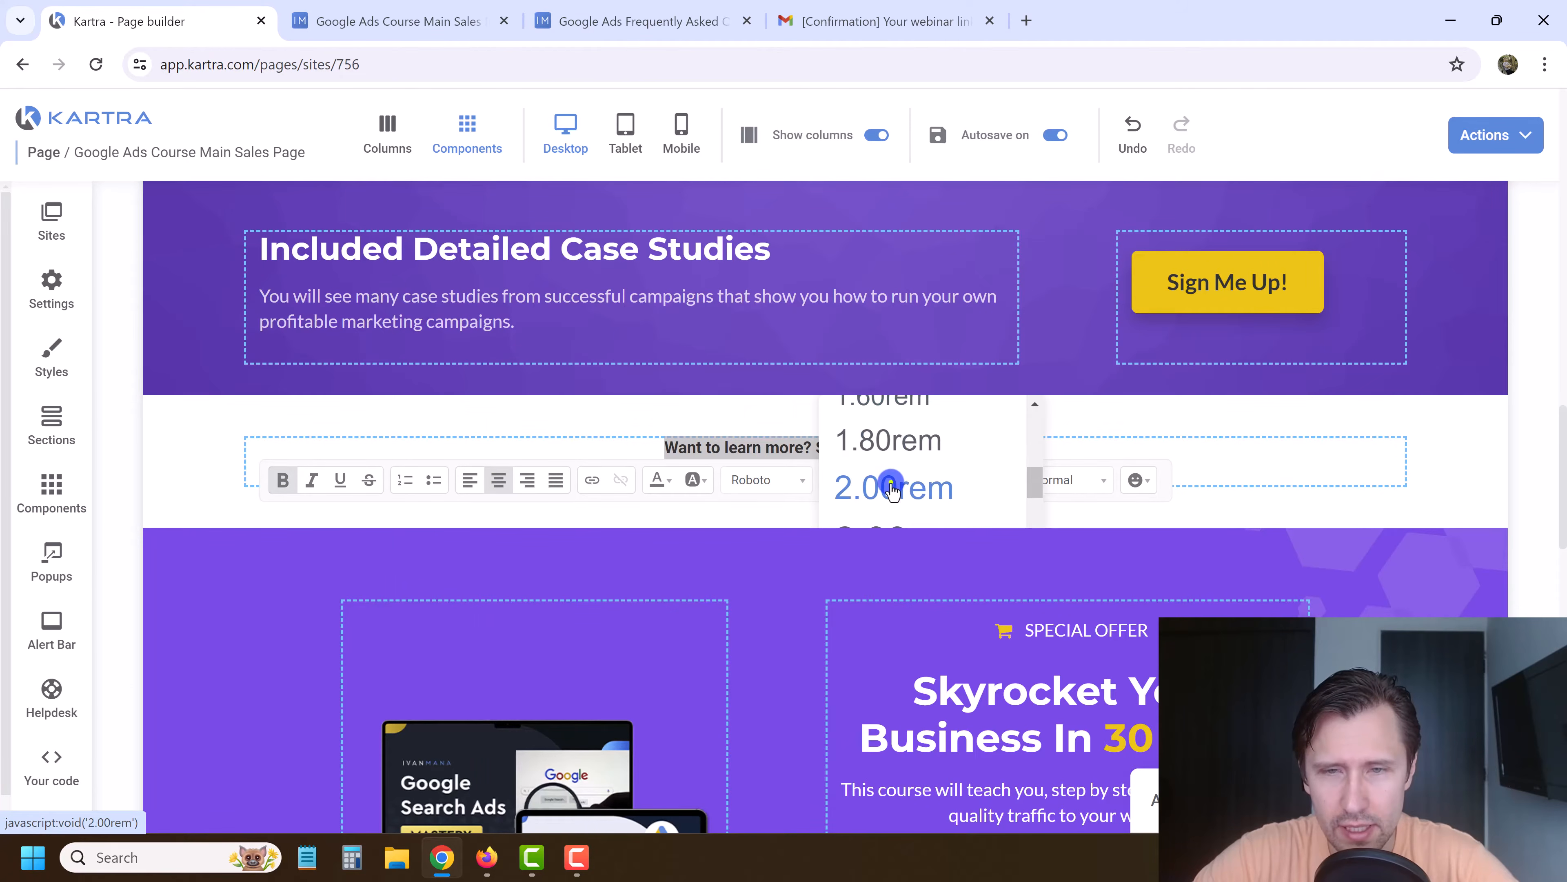
click(894, 482)
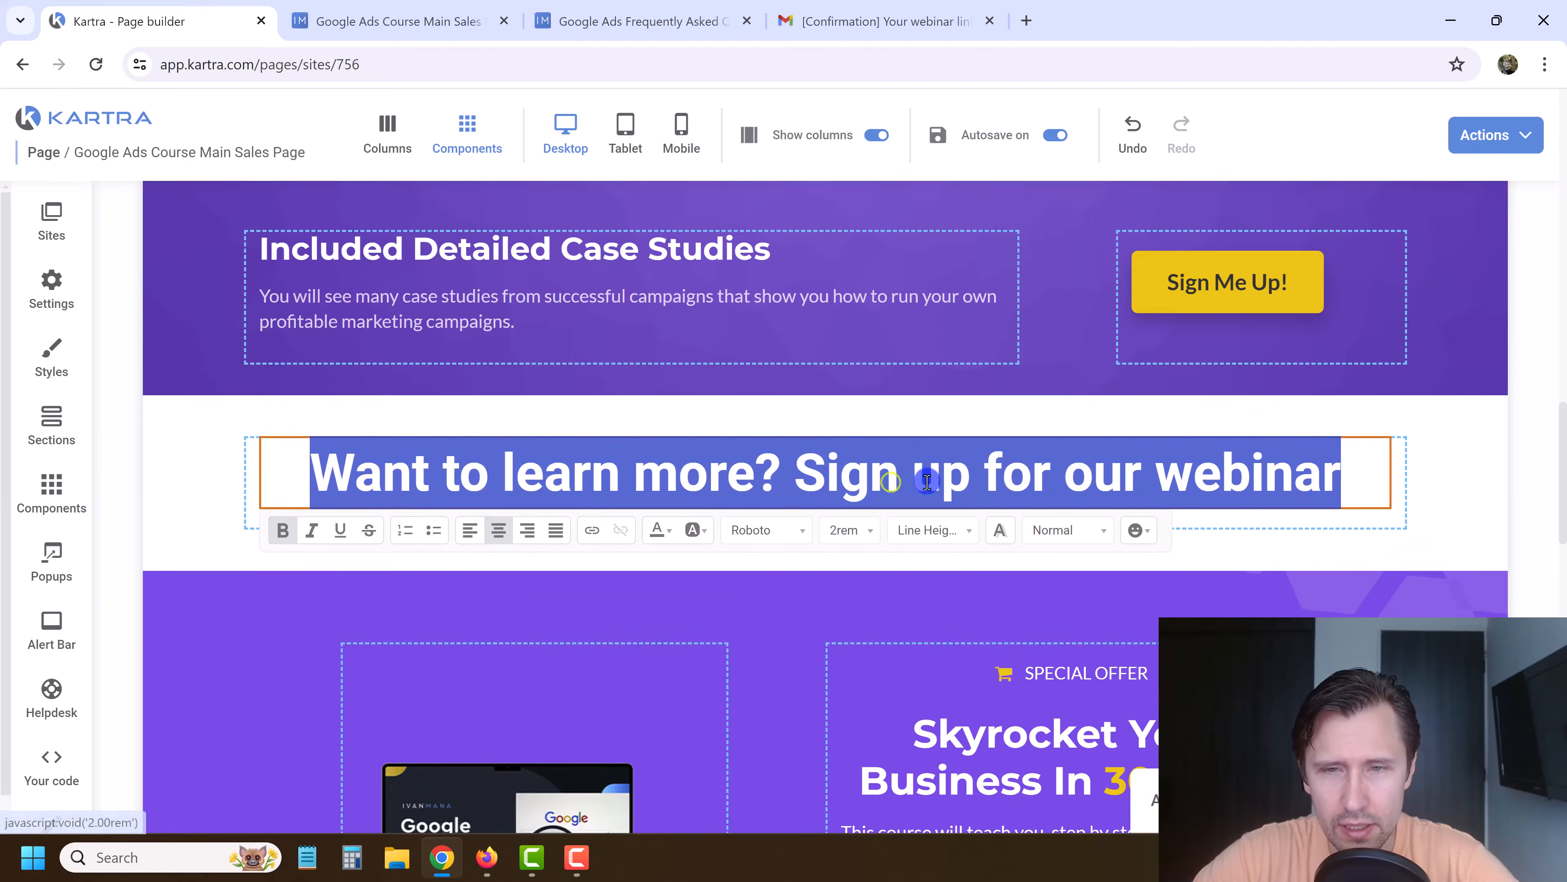
click(852, 532)
scroll(903, 542, down, 1)
click(866, 492)
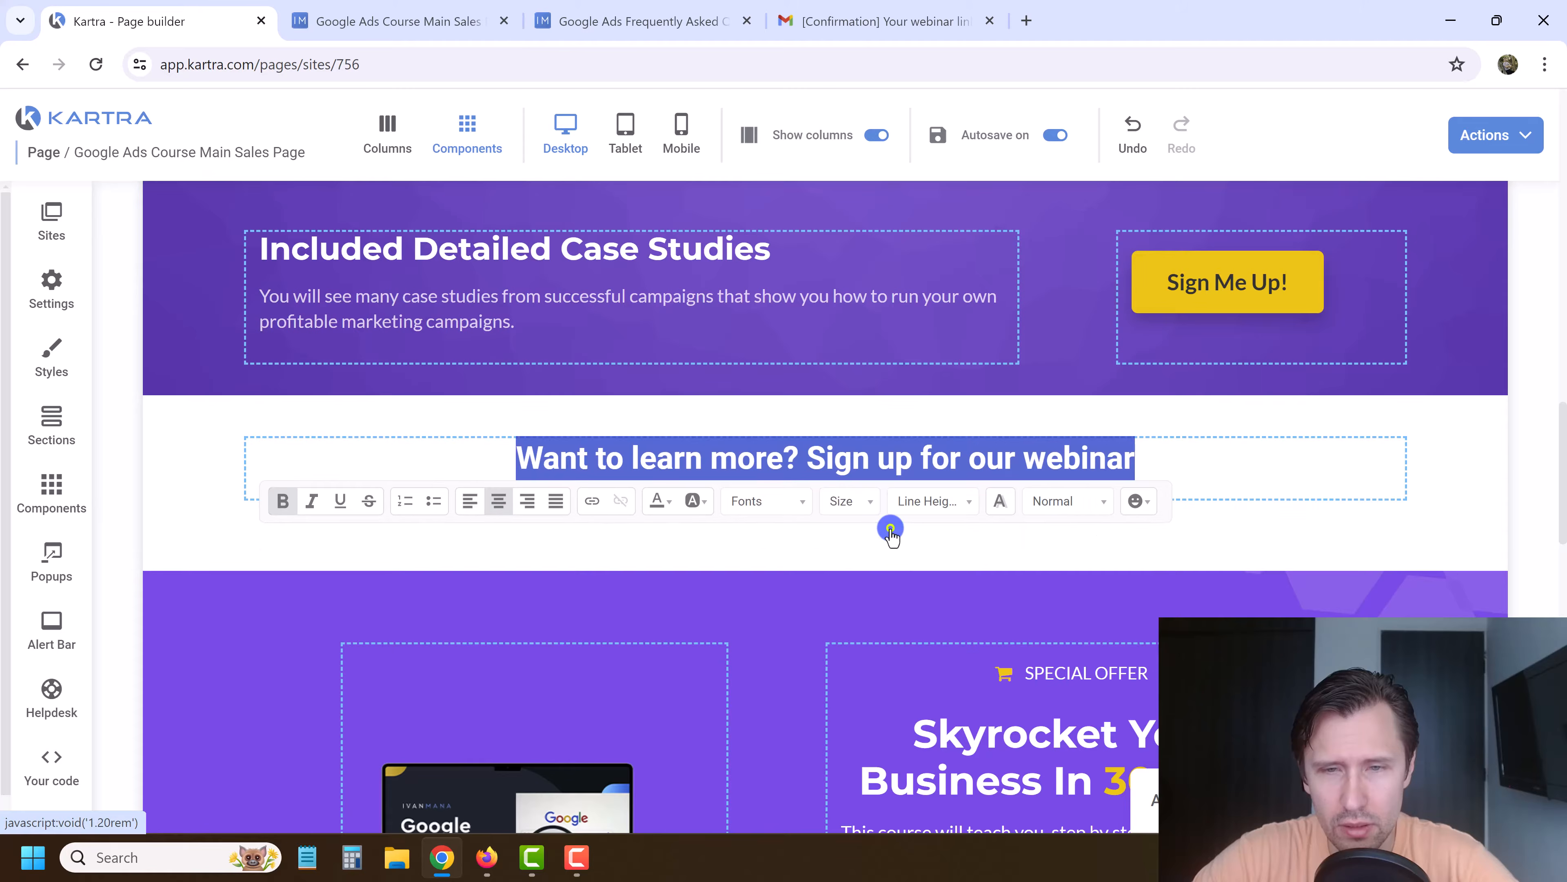
click(1342, 426)
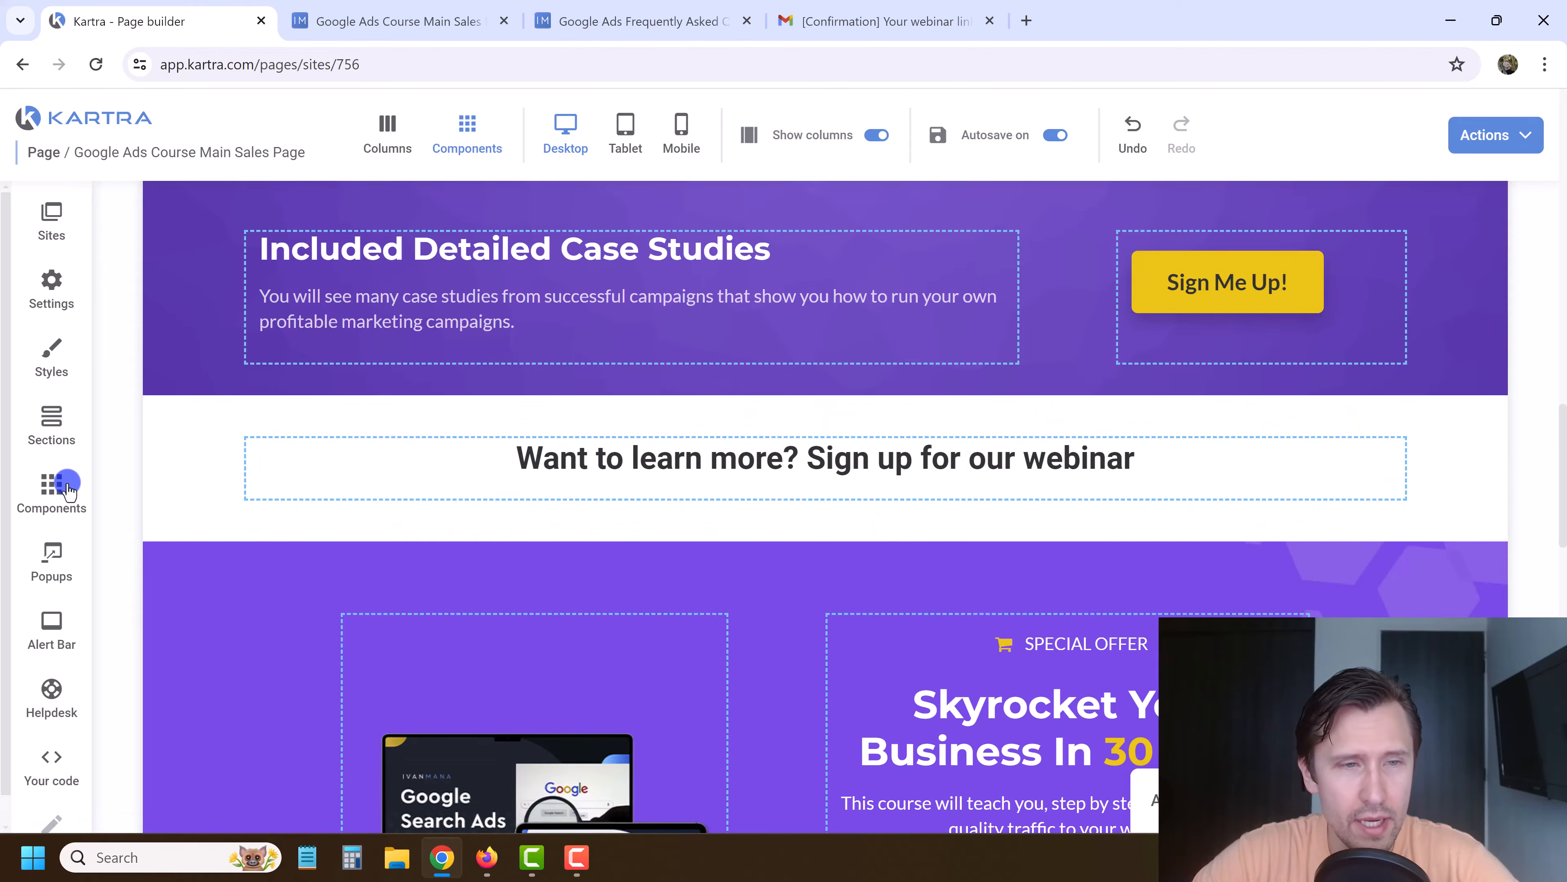
Step: Add a button component below the webinar invitation text
click(53, 485)
scroll(306, 397, down, 4)
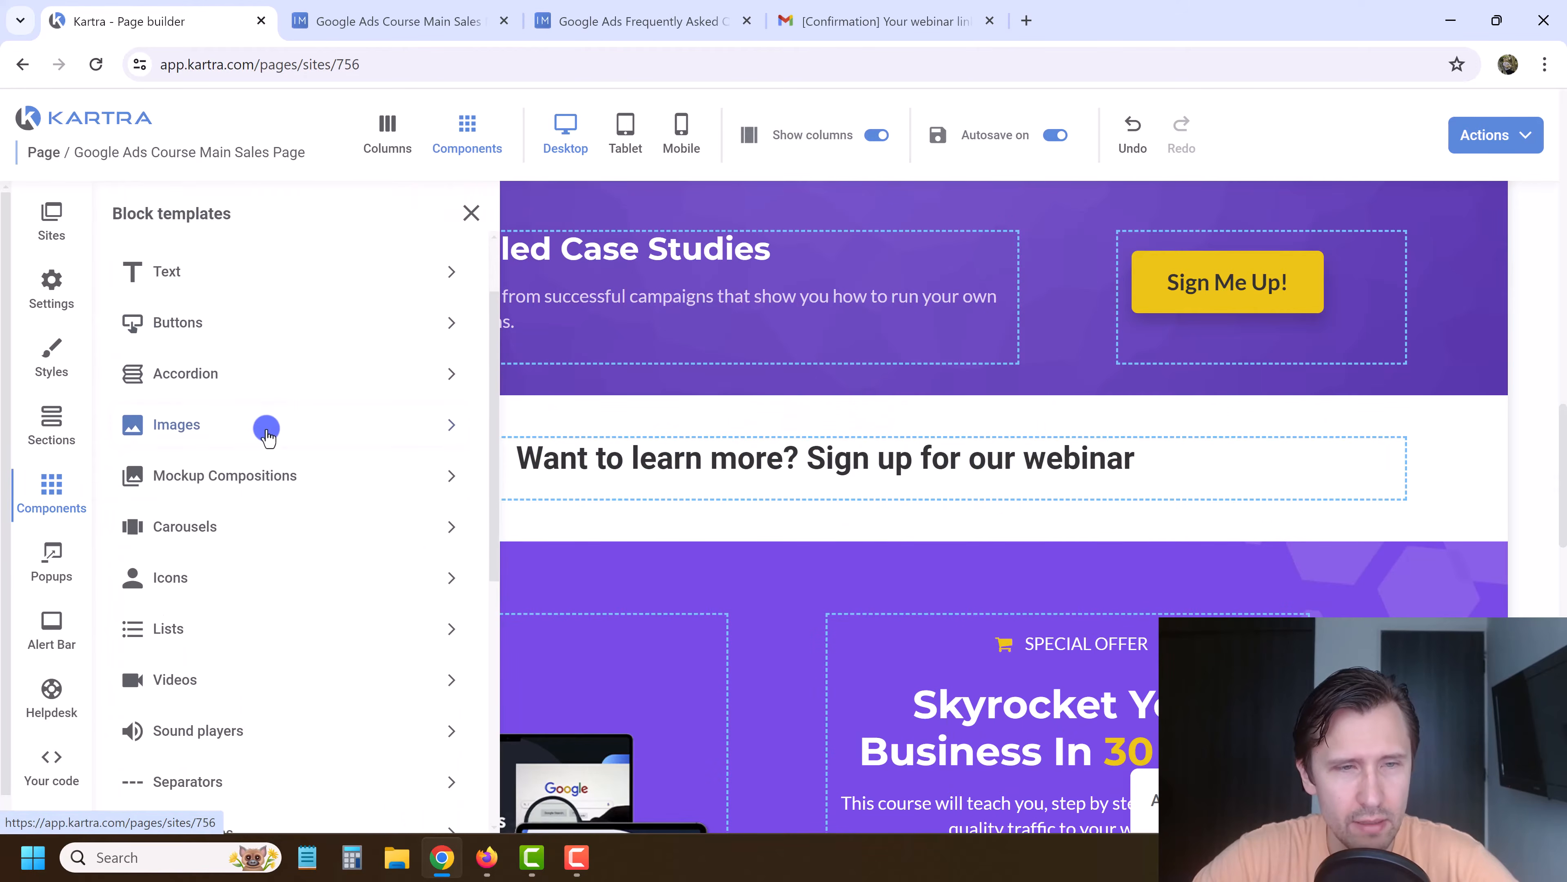
scroll(265, 530, up, 4)
click(164, 429)
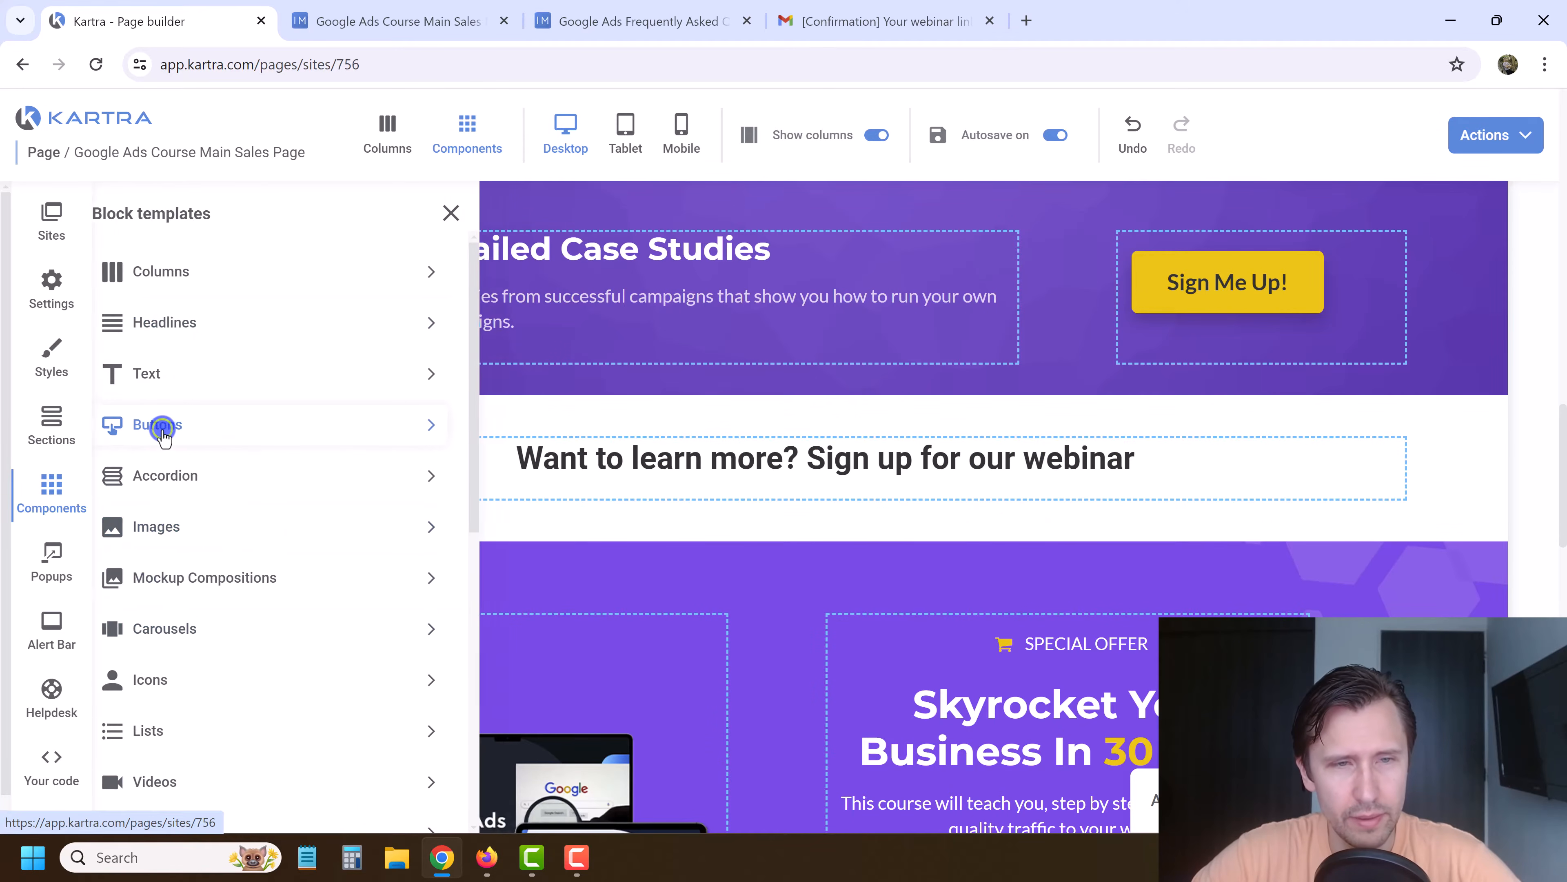
drag(298, 289, 813, 648)
click(471, 214)
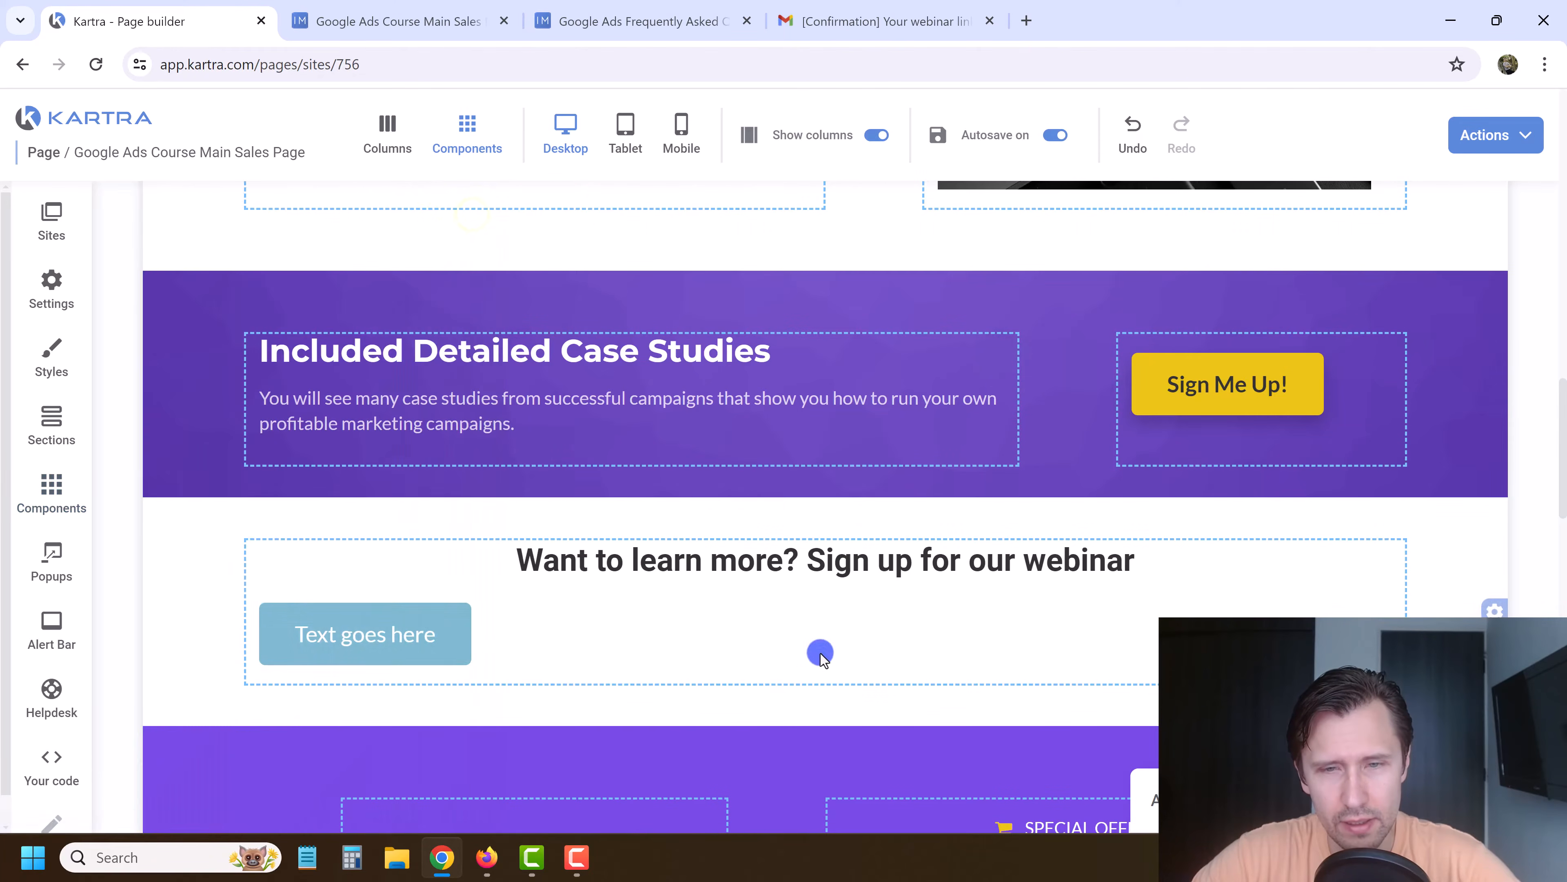
Step: Open the new button's configuration and set its alignment to center
click(421, 636)
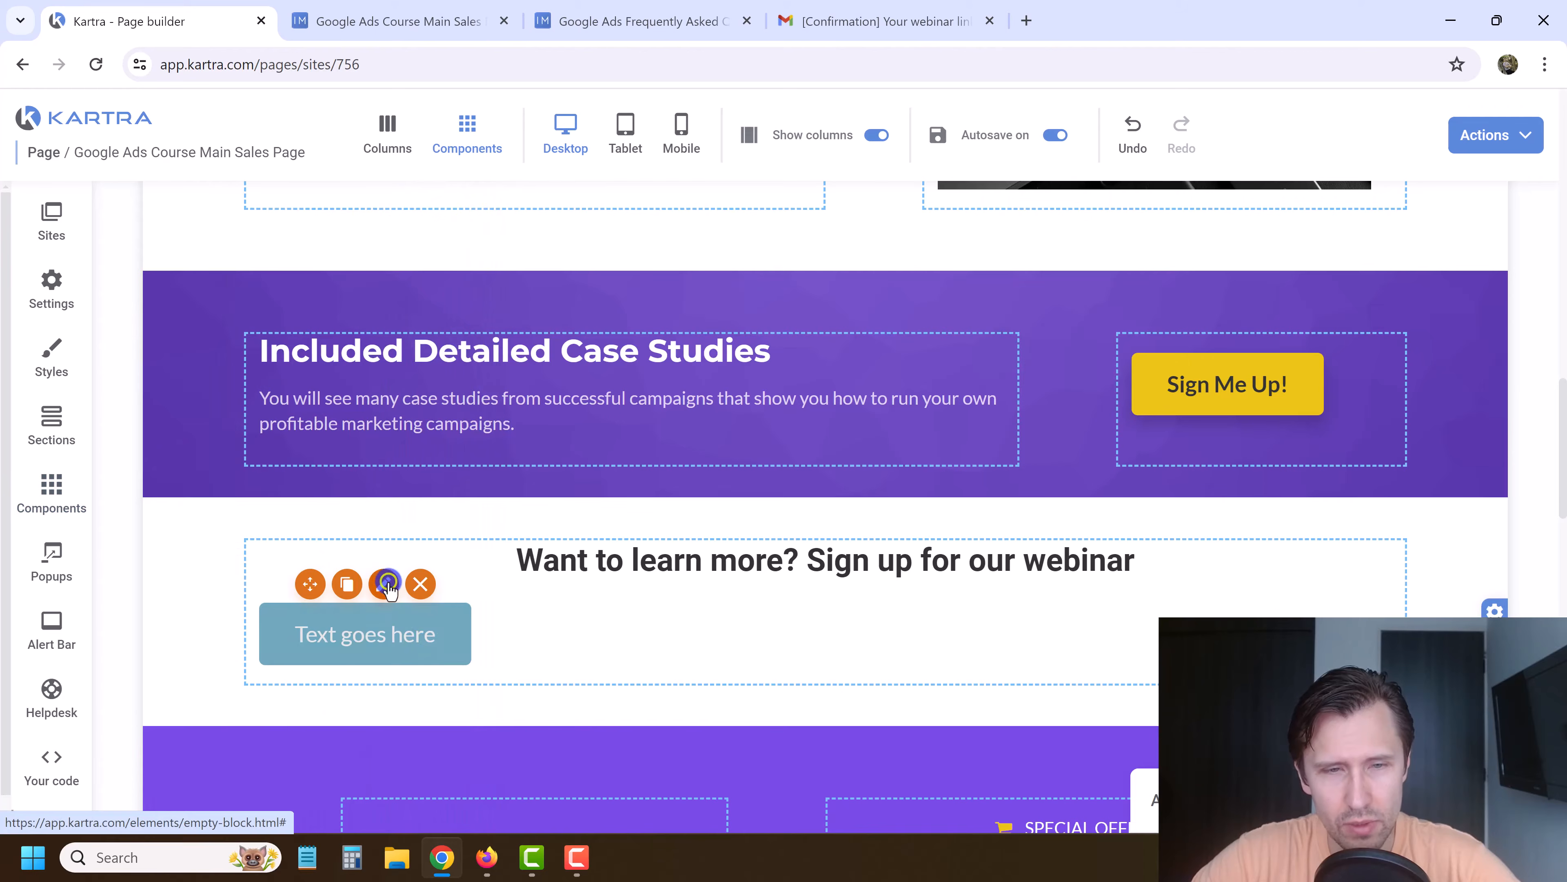
click(380, 555)
scroll(273, 603, down, 4)
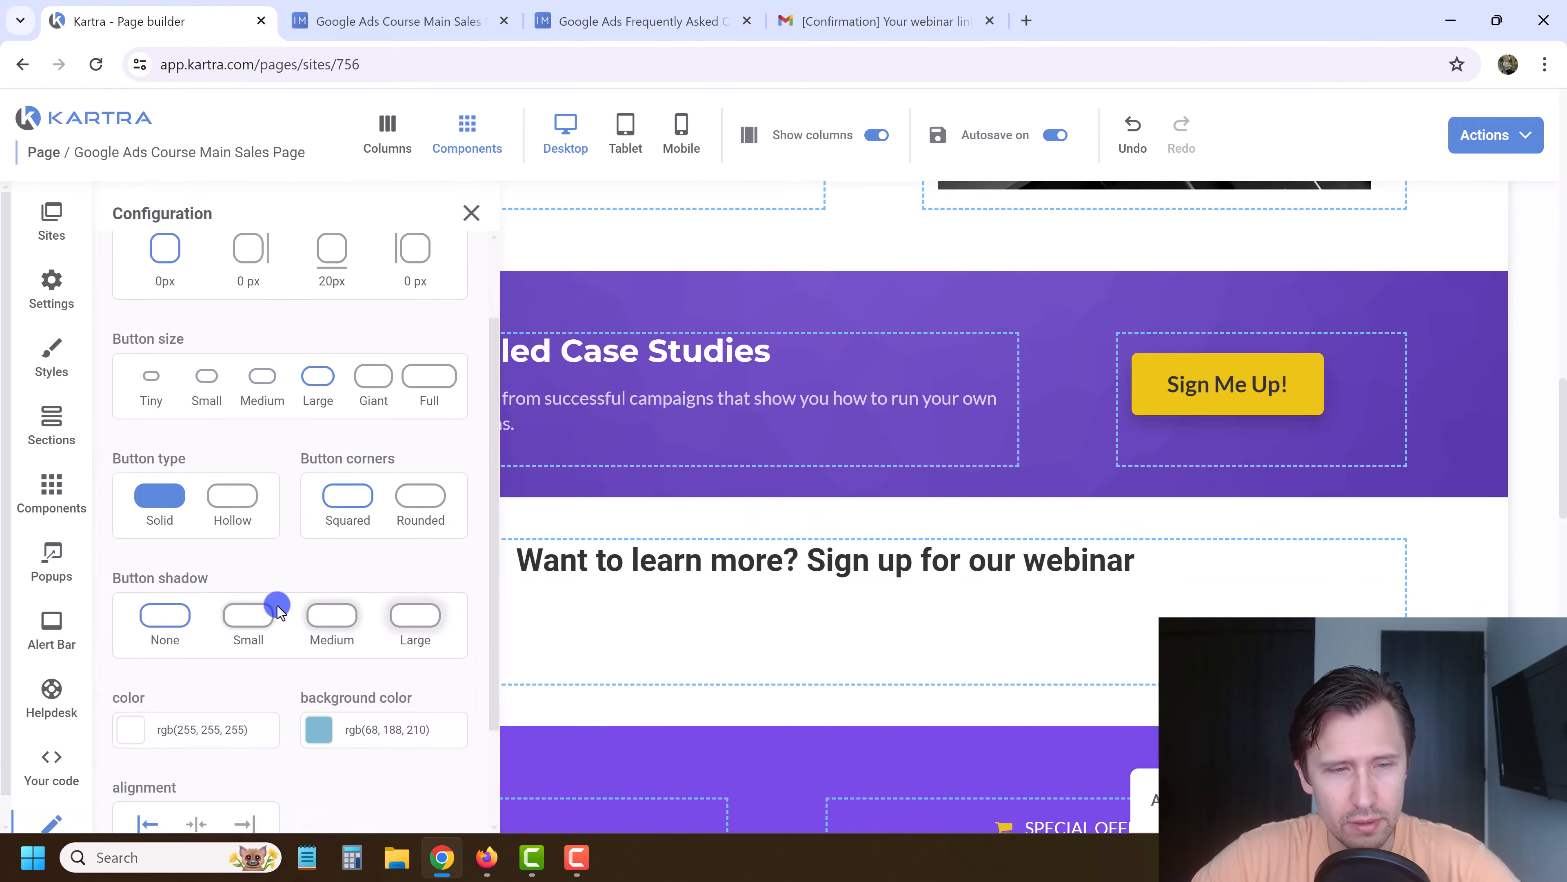
click(197, 700)
Step: Change the button's text to "Register for your webinar now" and apply it
scroll(252, 550, up, 5)
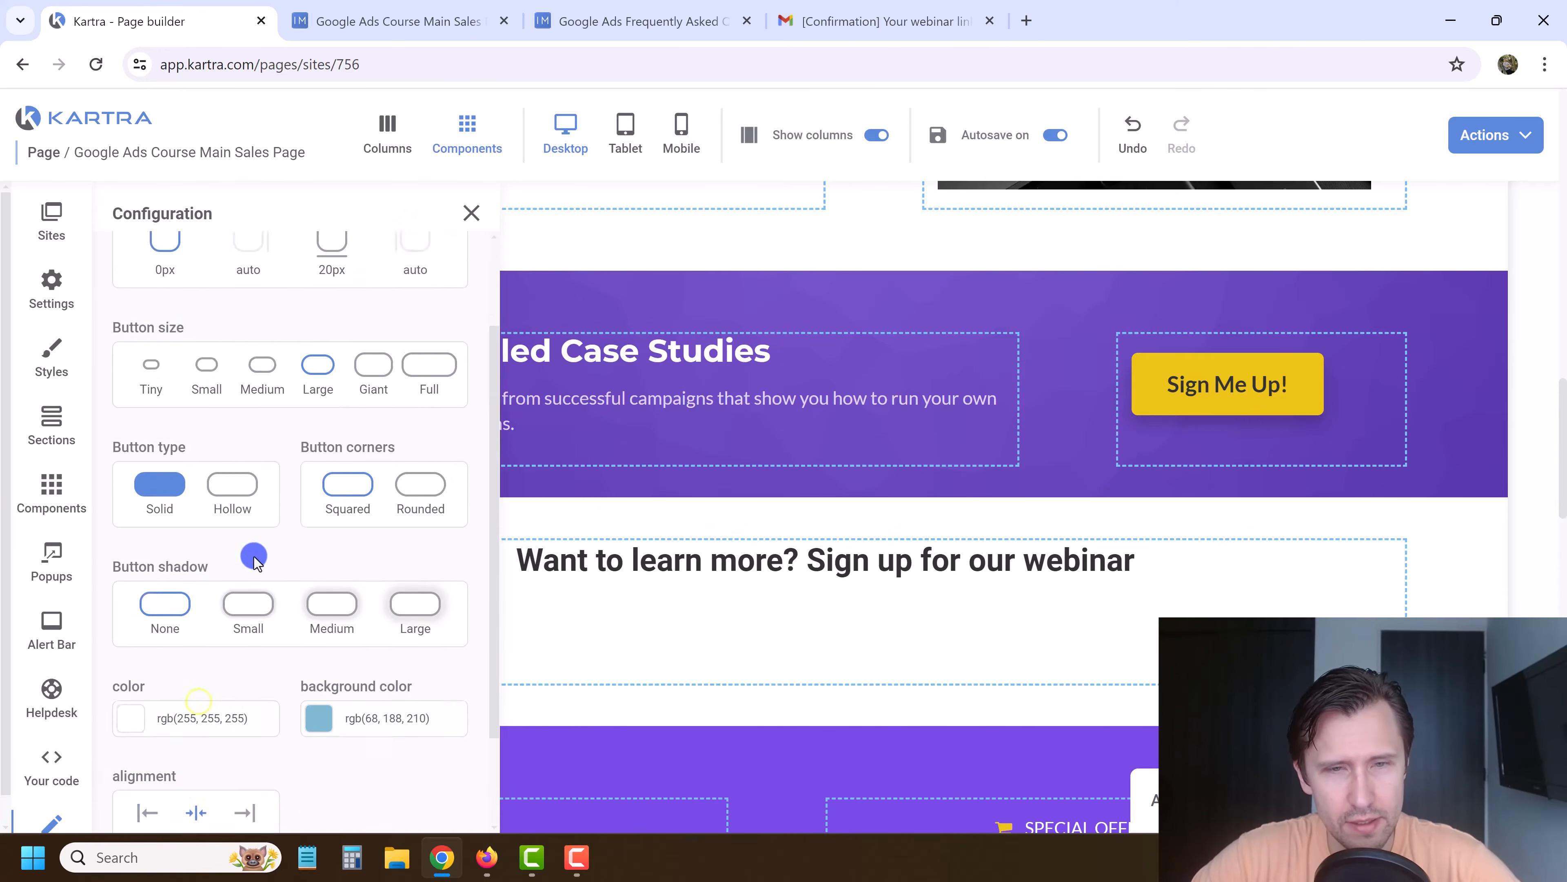
click(216, 261)
click(242, 347)
triple_click(242, 348)
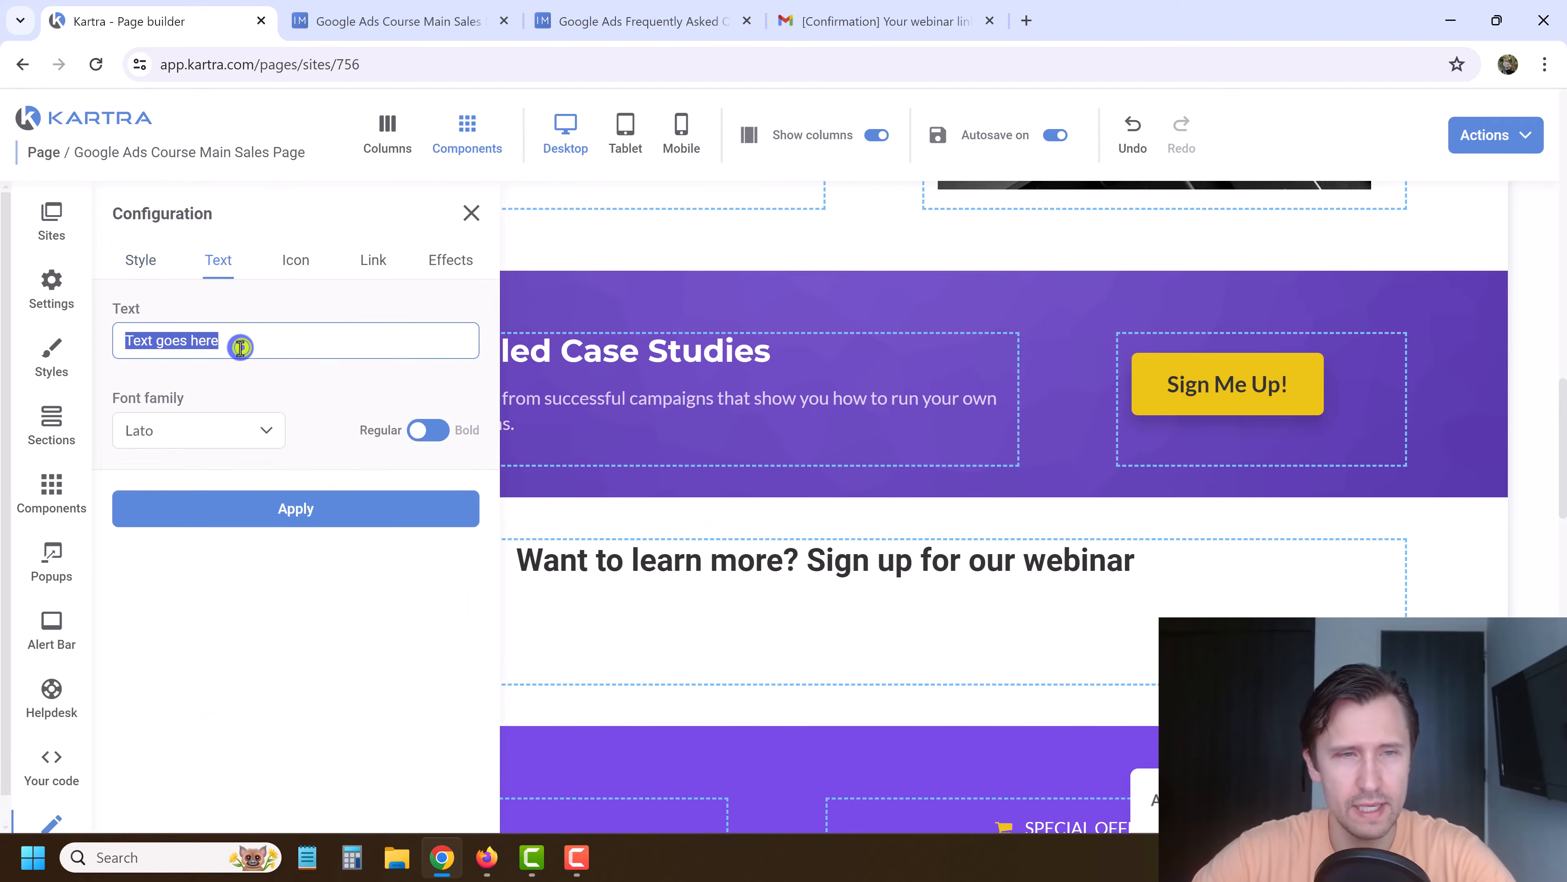
text(Register for your webinar now)
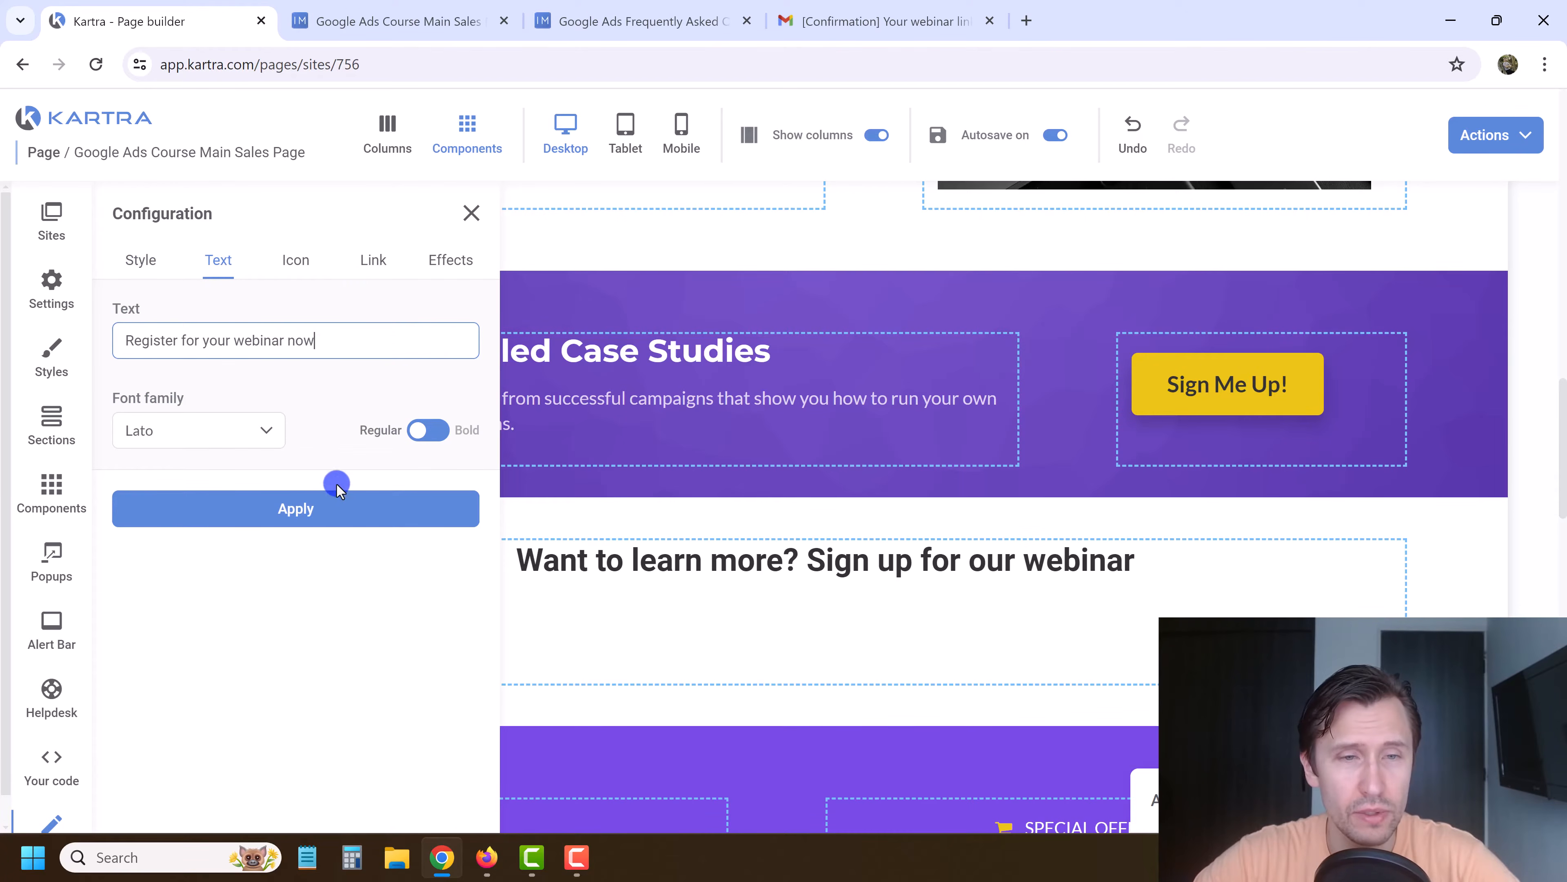
click(334, 494)
Step: Set the register button's link to a Kartra webinar and choose "Google Ads Course Webinar" as the linked webinar
click(141, 260)
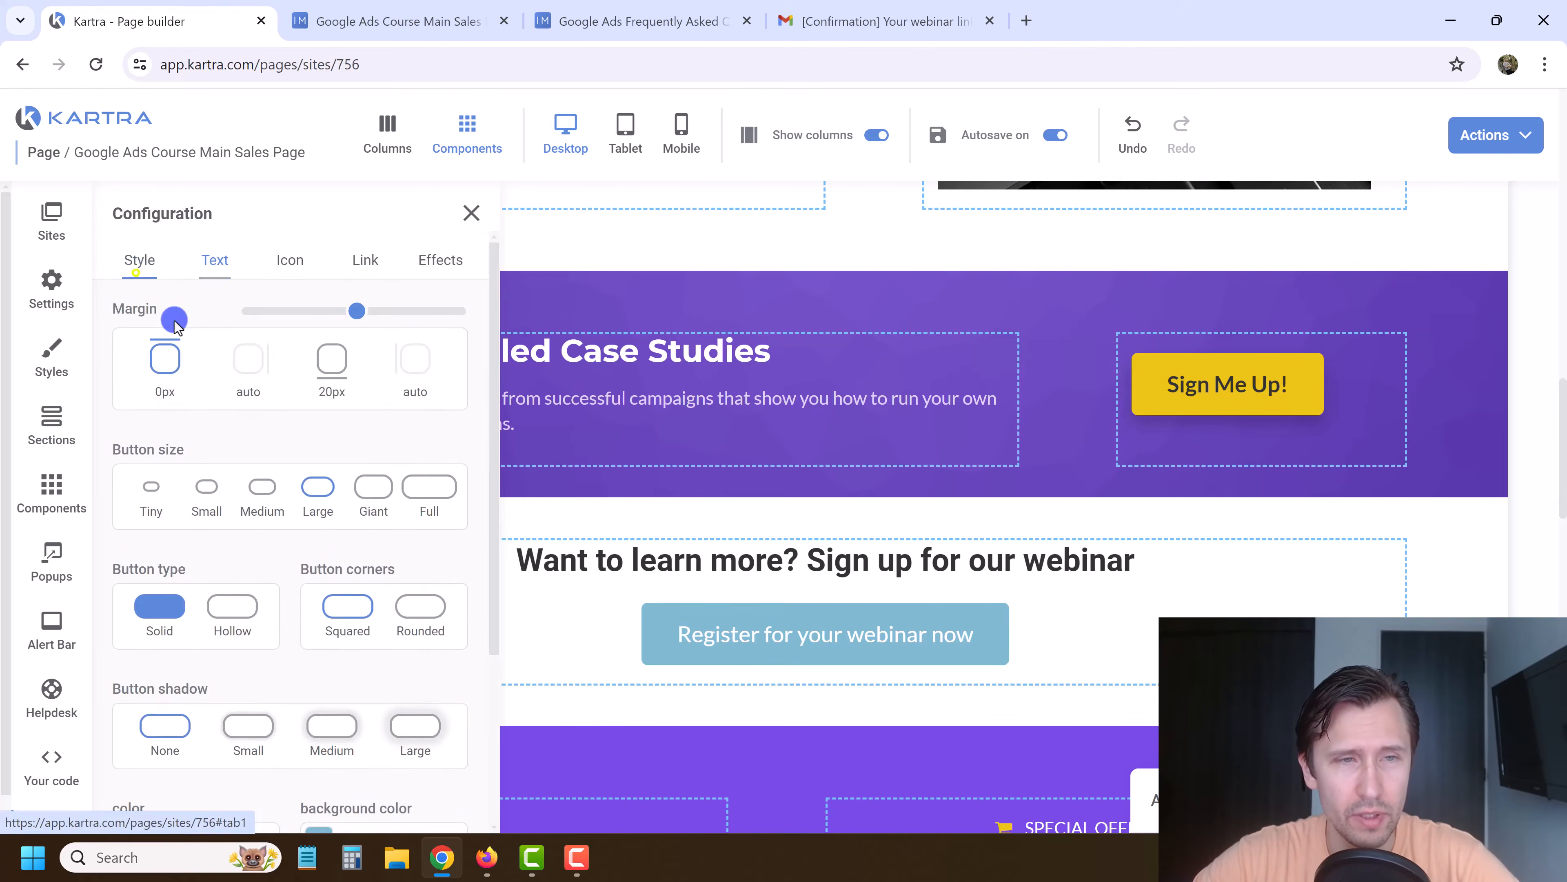
scroll(297, 690, down, 4)
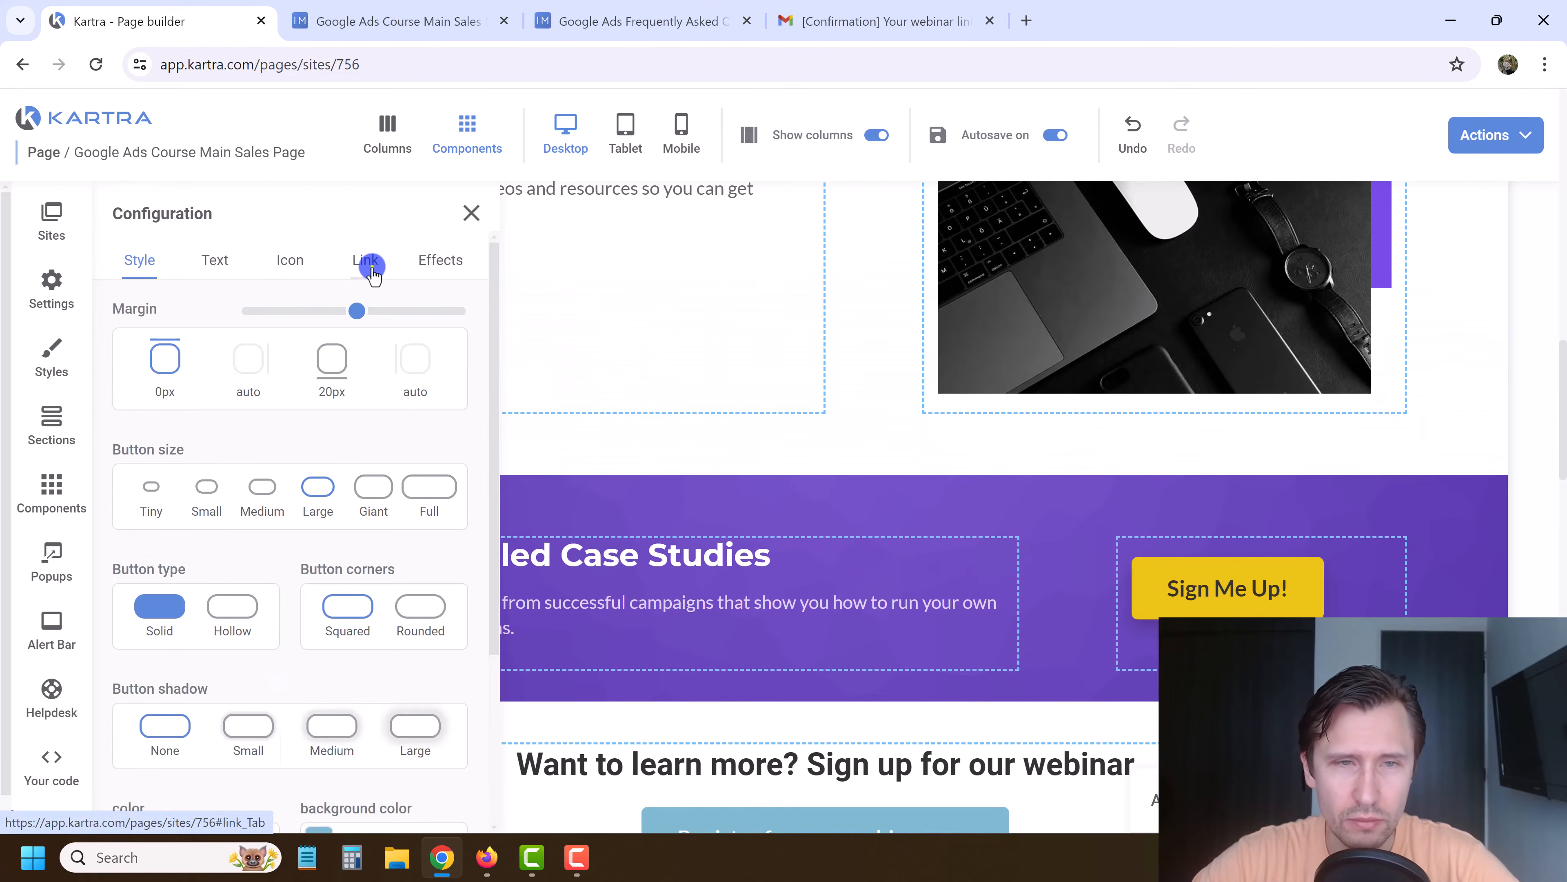
click(372, 272)
scroll(689, 560, down, 3)
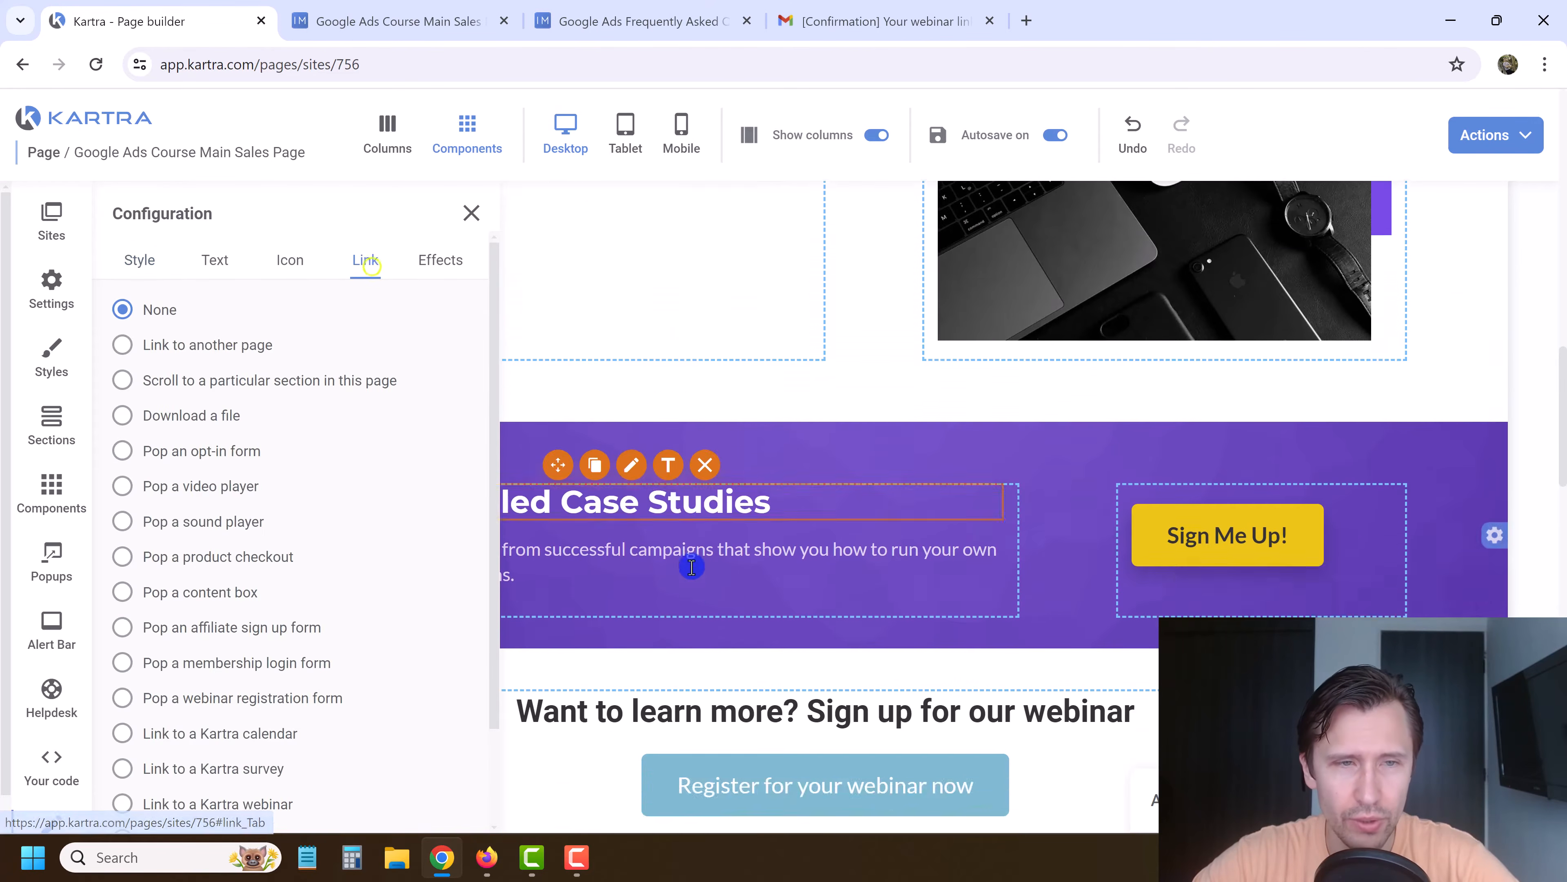
scroll(201, 643, down, 2)
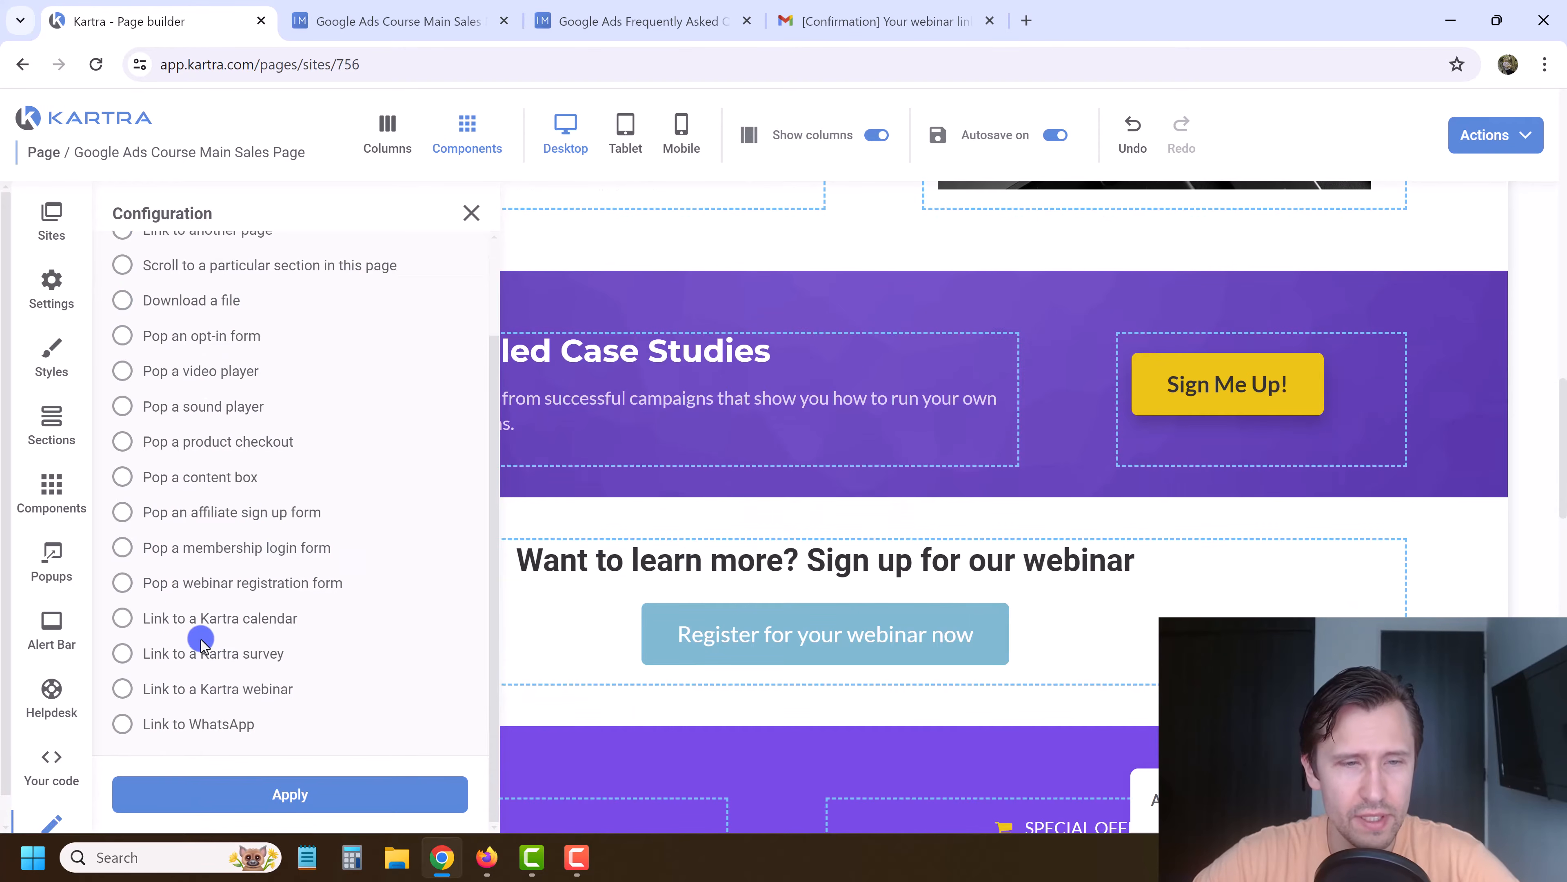
click(165, 697)
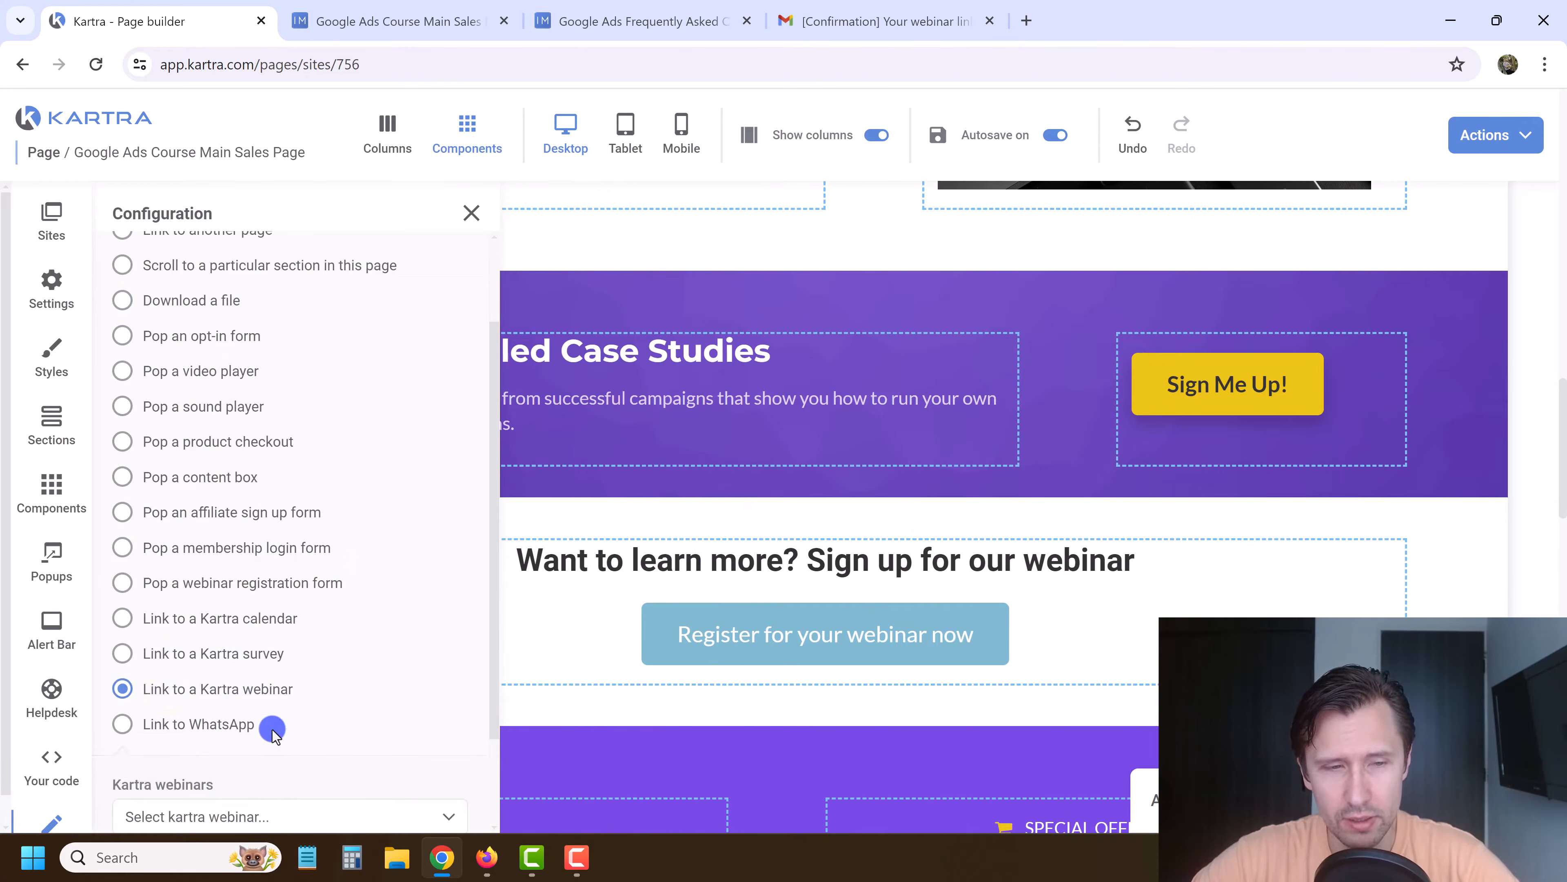
scroll(272, 728, down, 2)
click(241, 696)
click(226, 777)
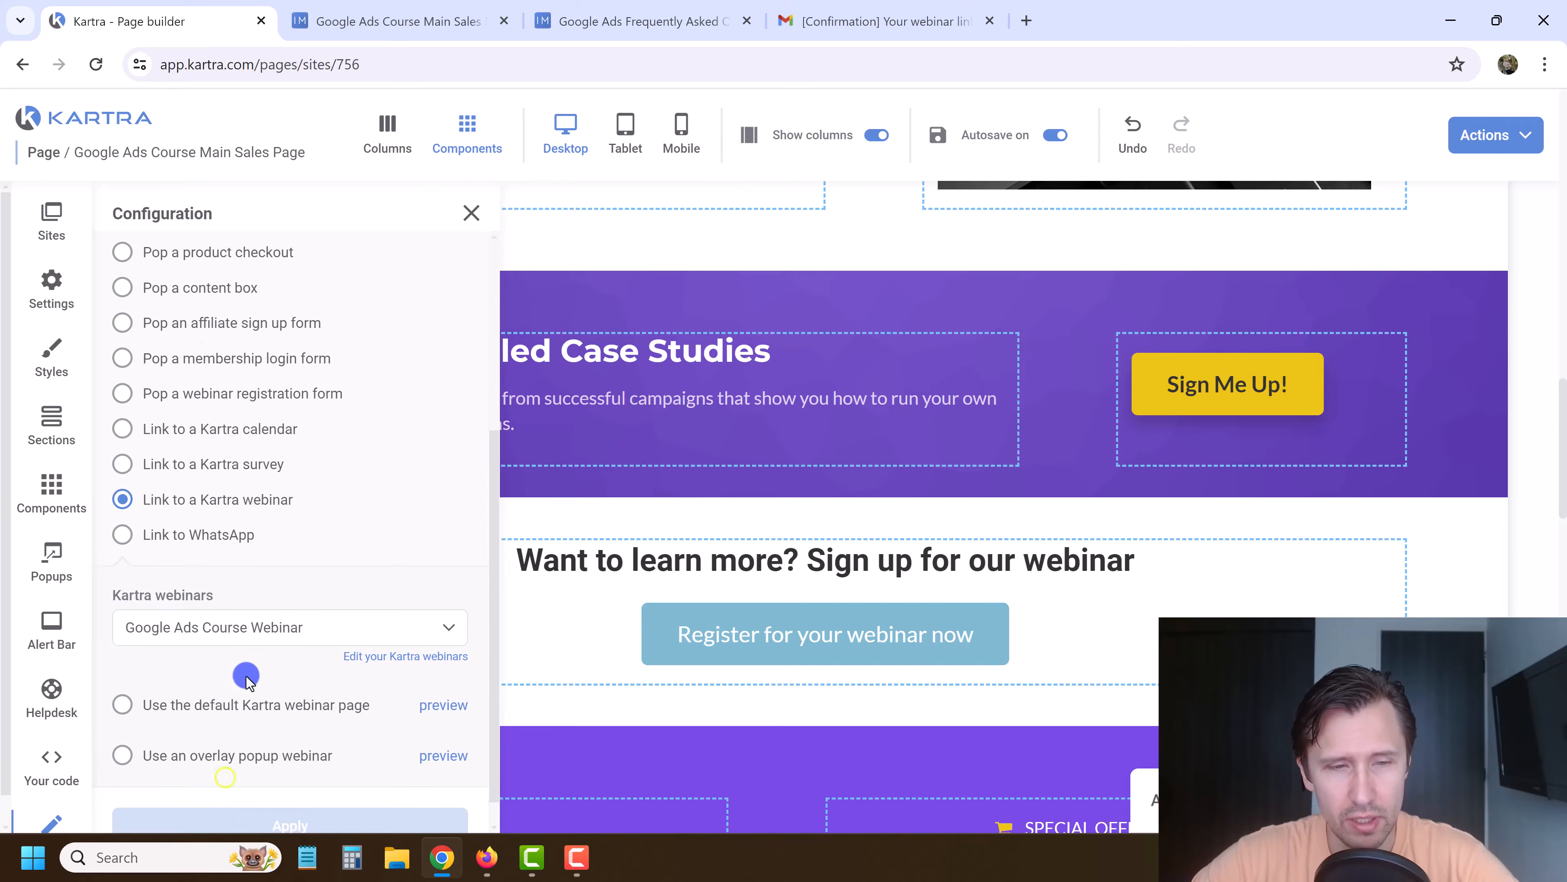
Step: Preview both the default Kartra webinar page and the overlay popup version of the linked webinar, closing each preview
scroll(339, 698, down, 1)
click(438, 675)
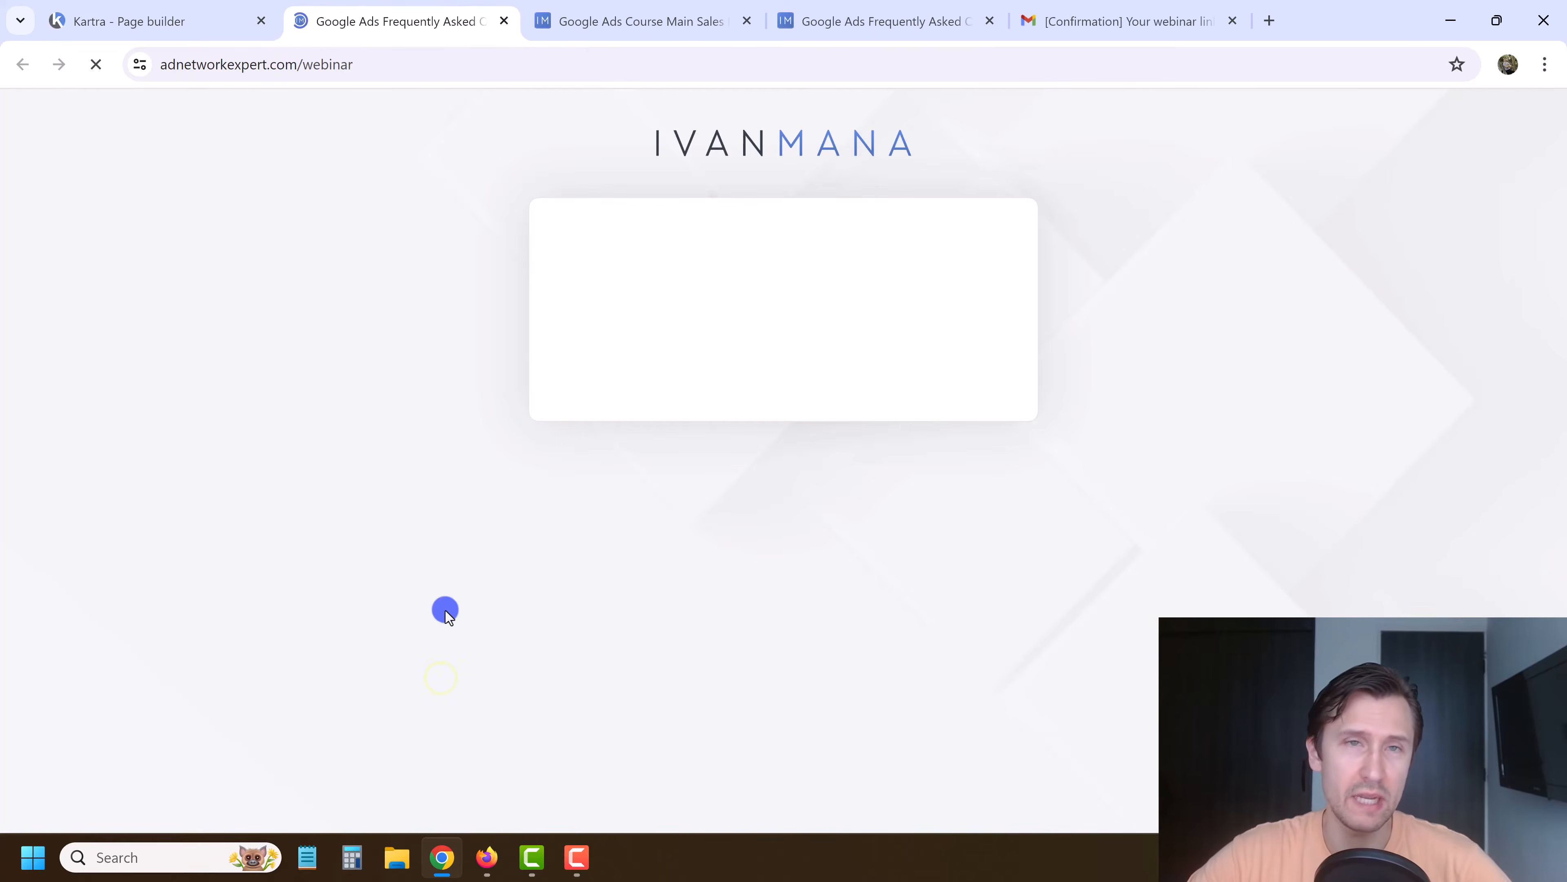
click(503, 21)
click(442, 724)
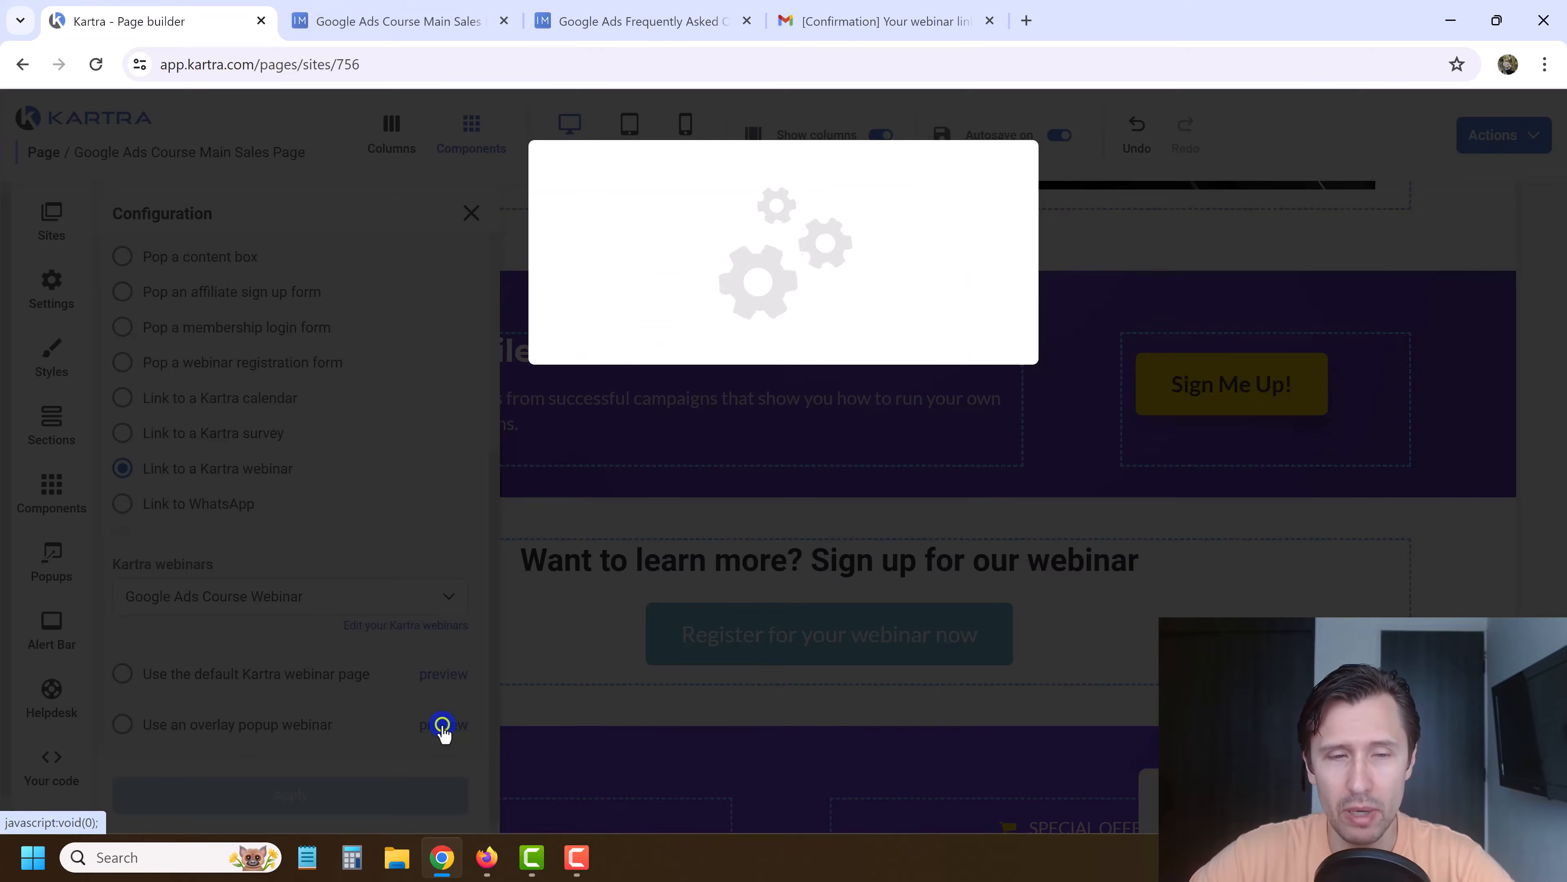
click(1041, 138)
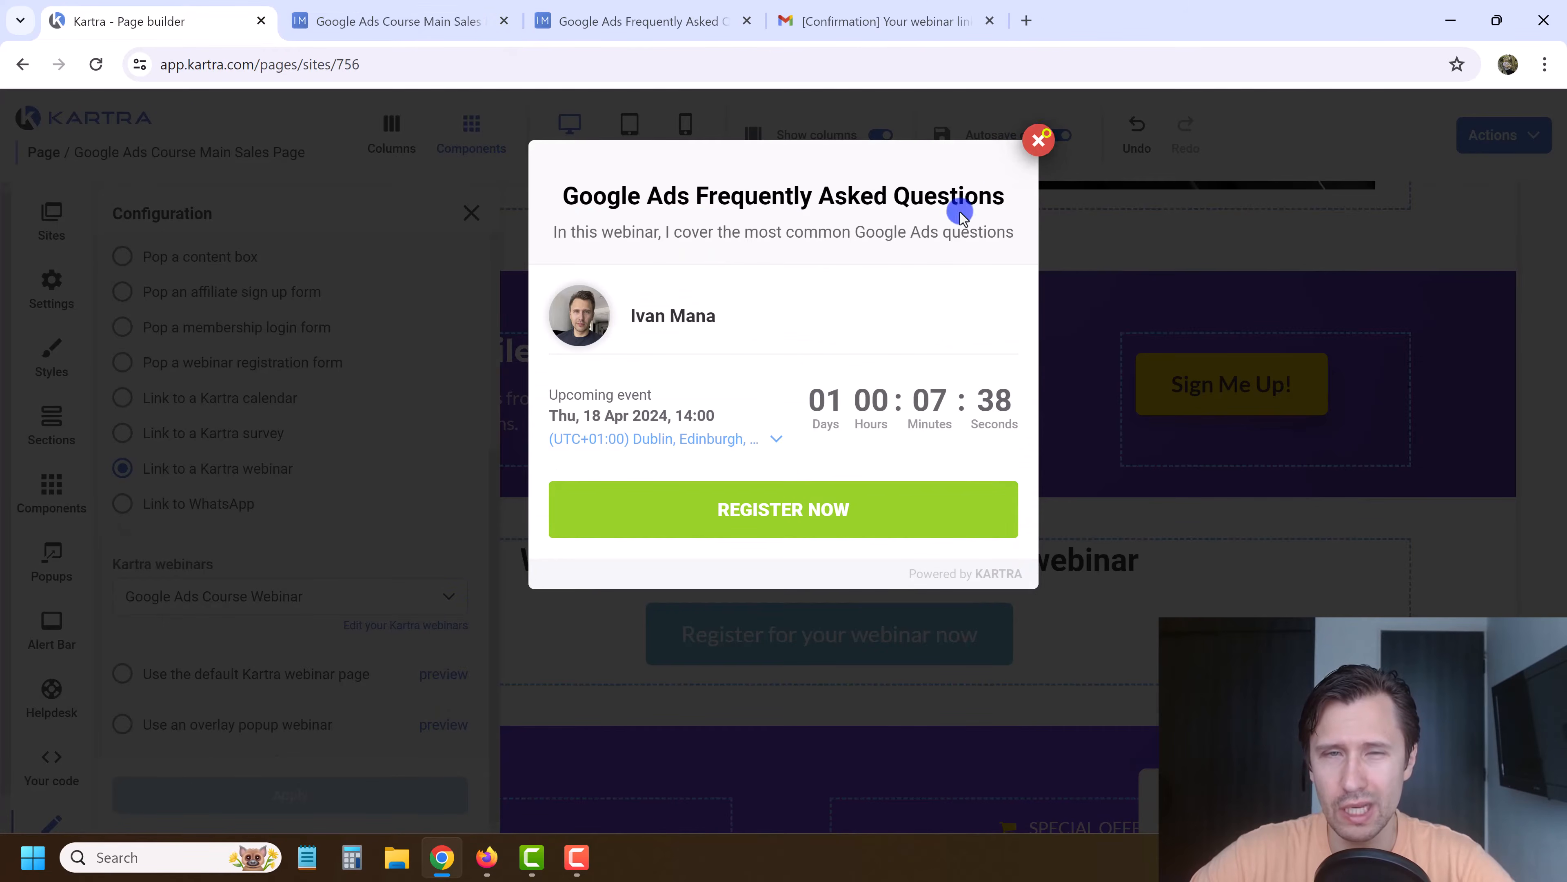
Step: Make the button's webinar link use an overlay popup webinar, apply it, and close the button configuration
click(215, 726)
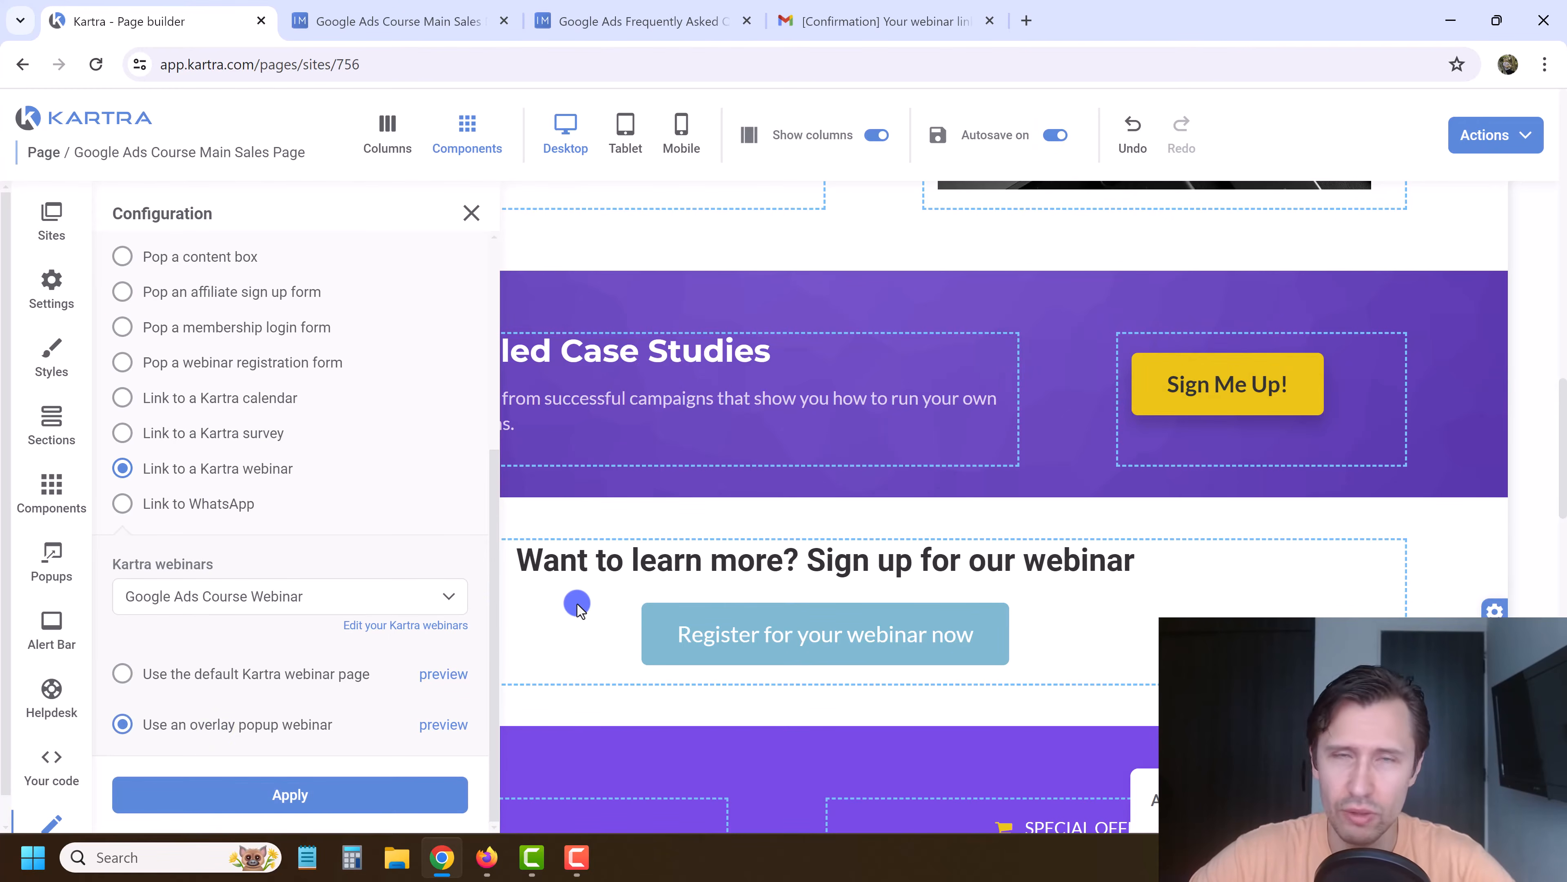
click(327, 809)
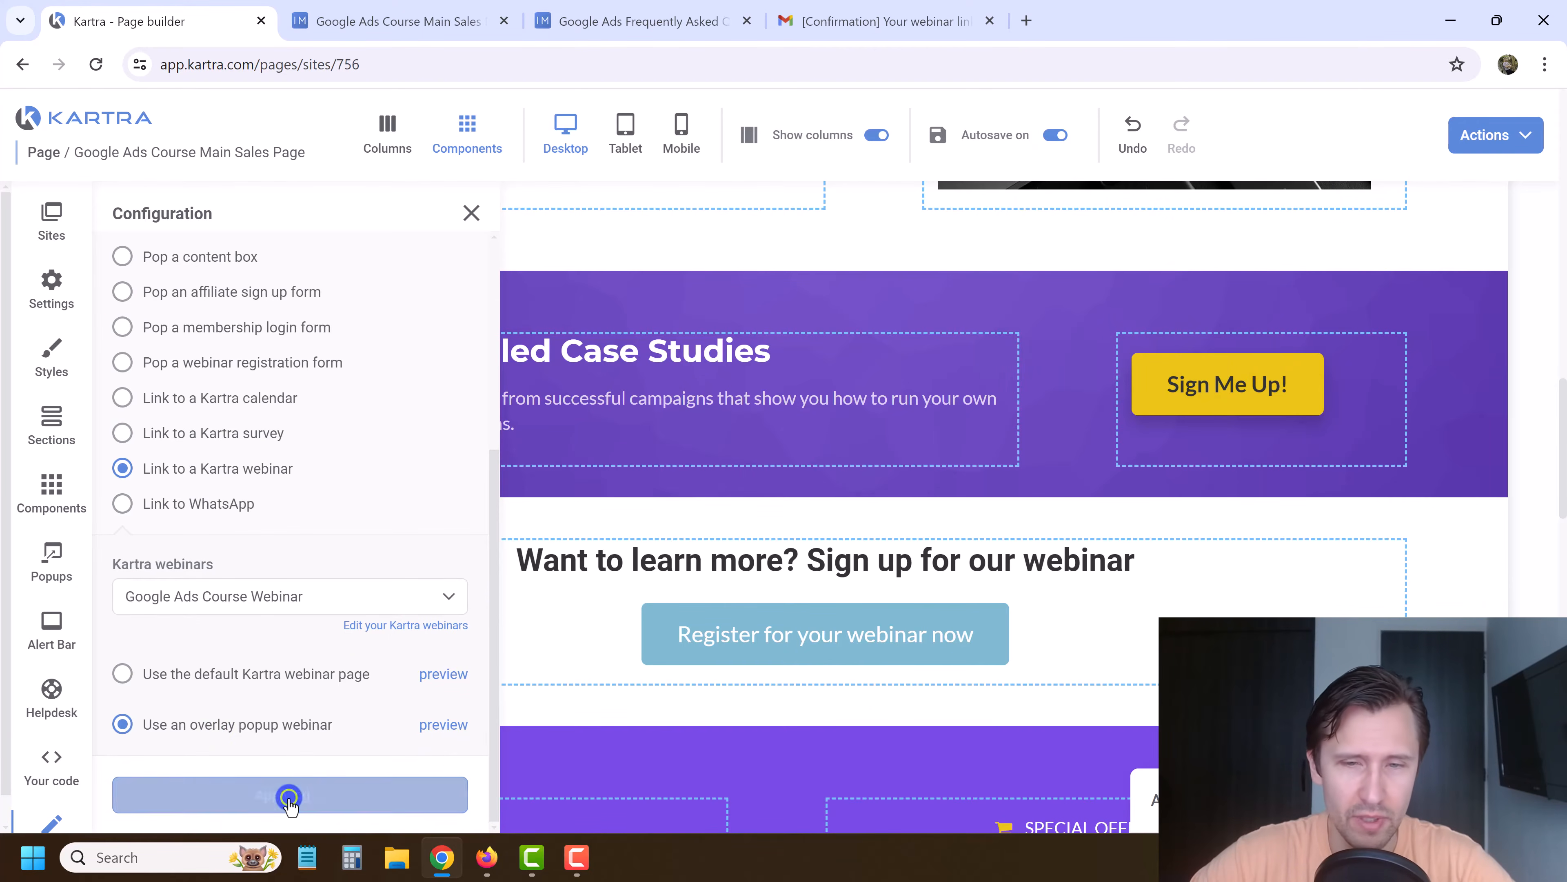
click(472, 213)
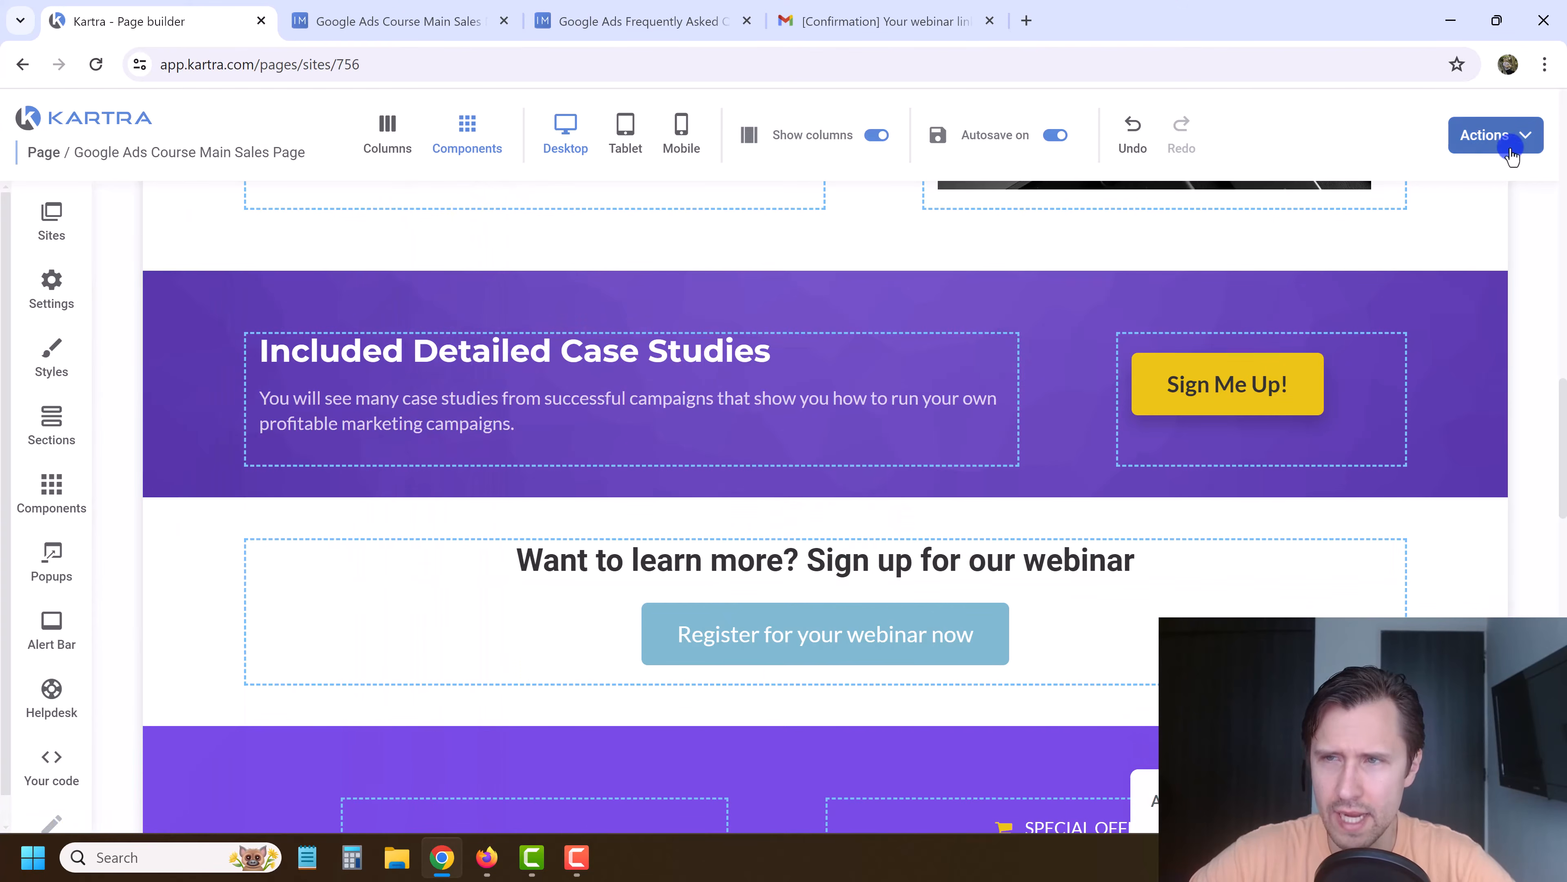
Step: Save the sales page and publish it to the internet with a direct page link
click(1523, 136)
click(1412, 217)
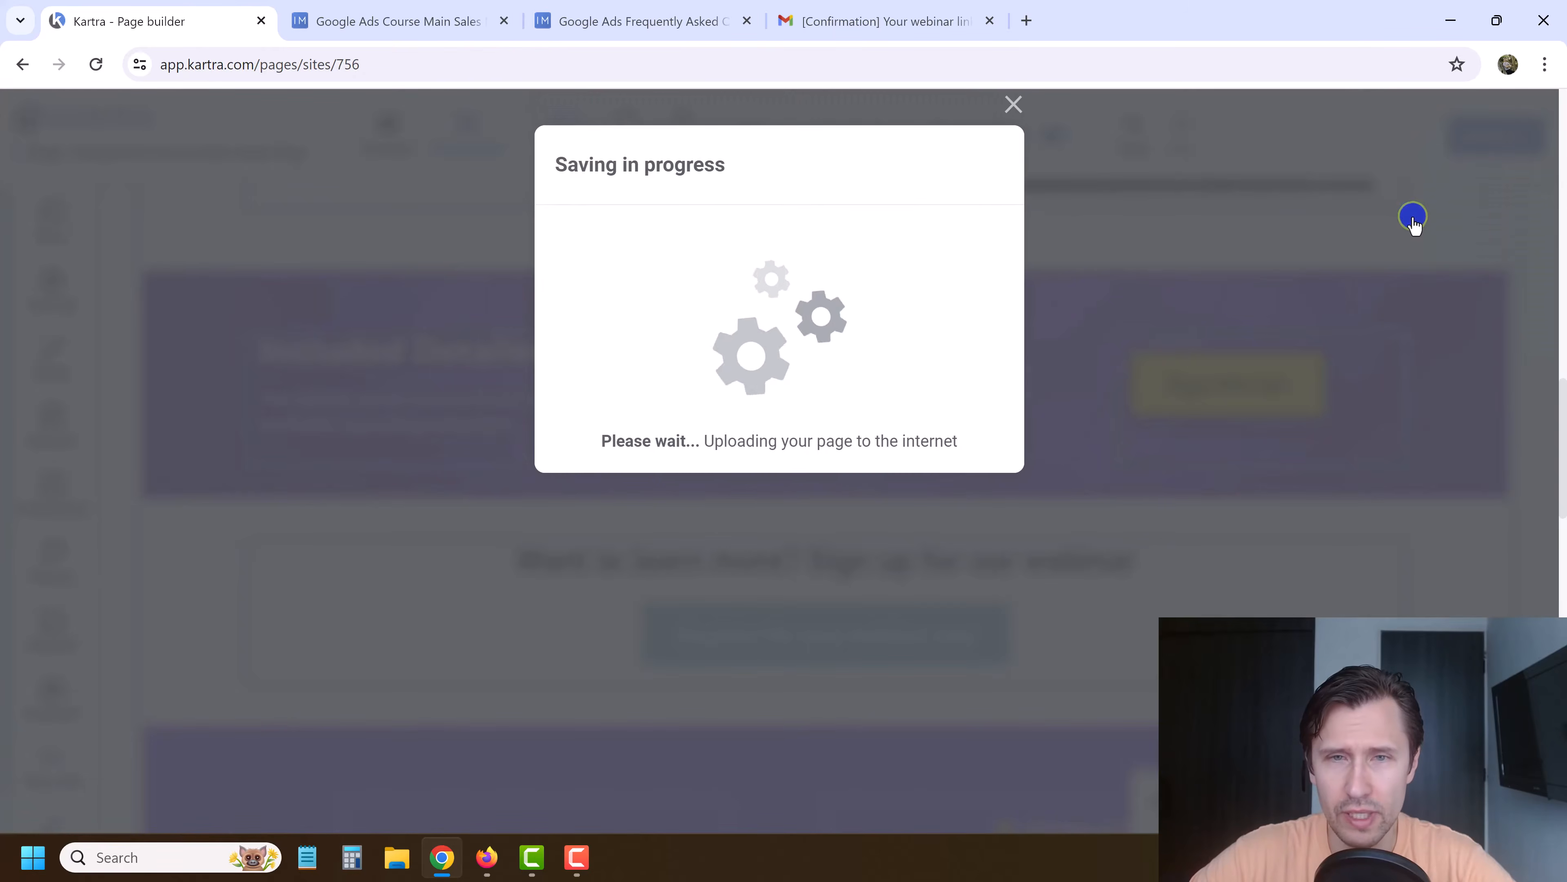
click(1025, 114)
click(1506, 135)
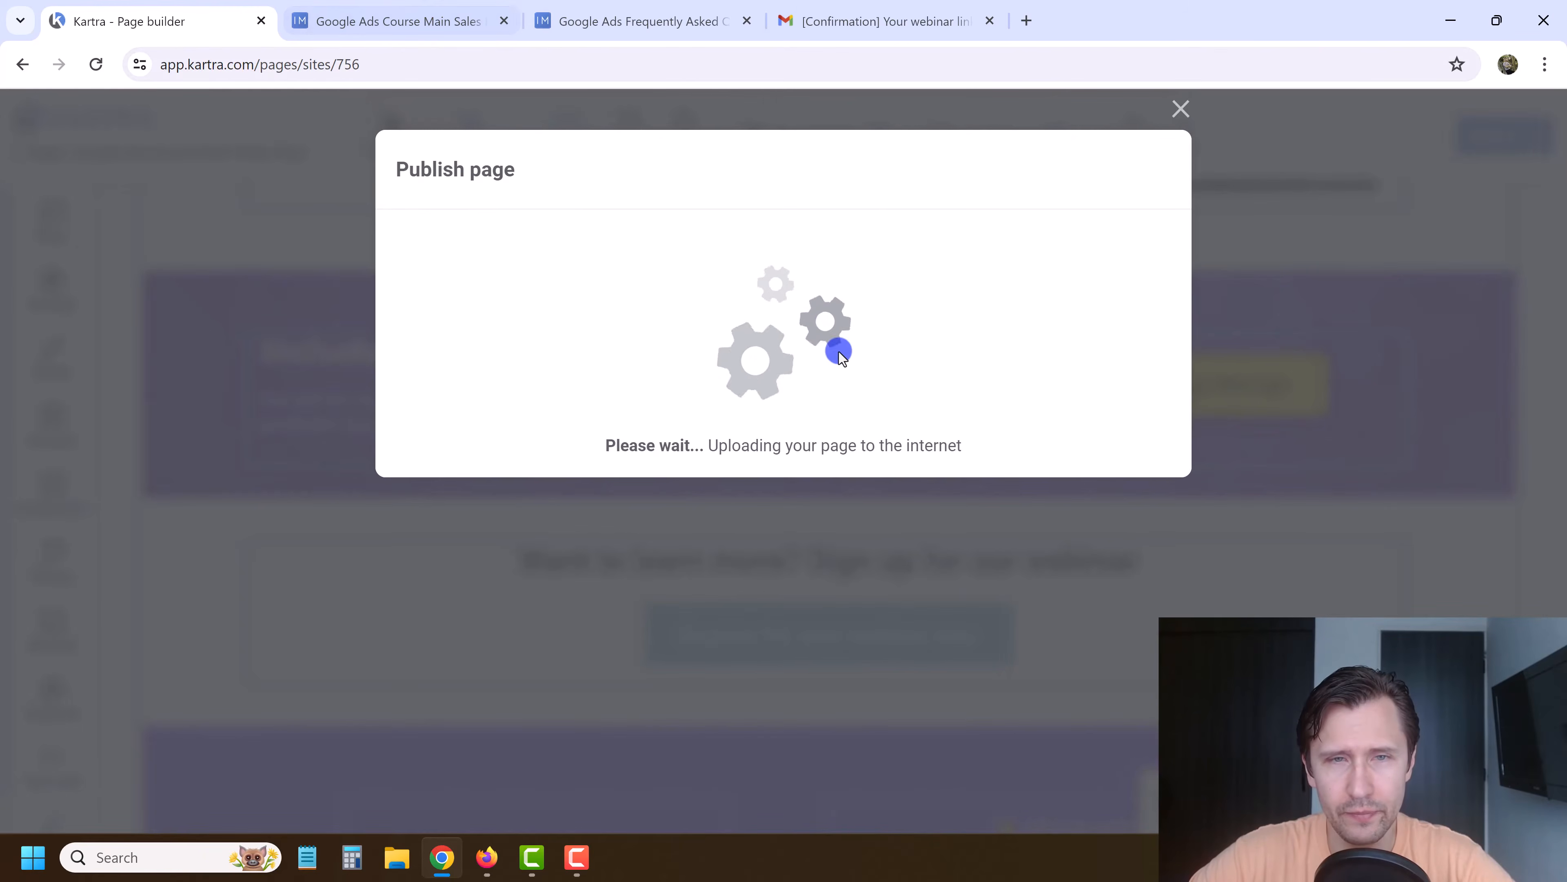
click(656, 453)
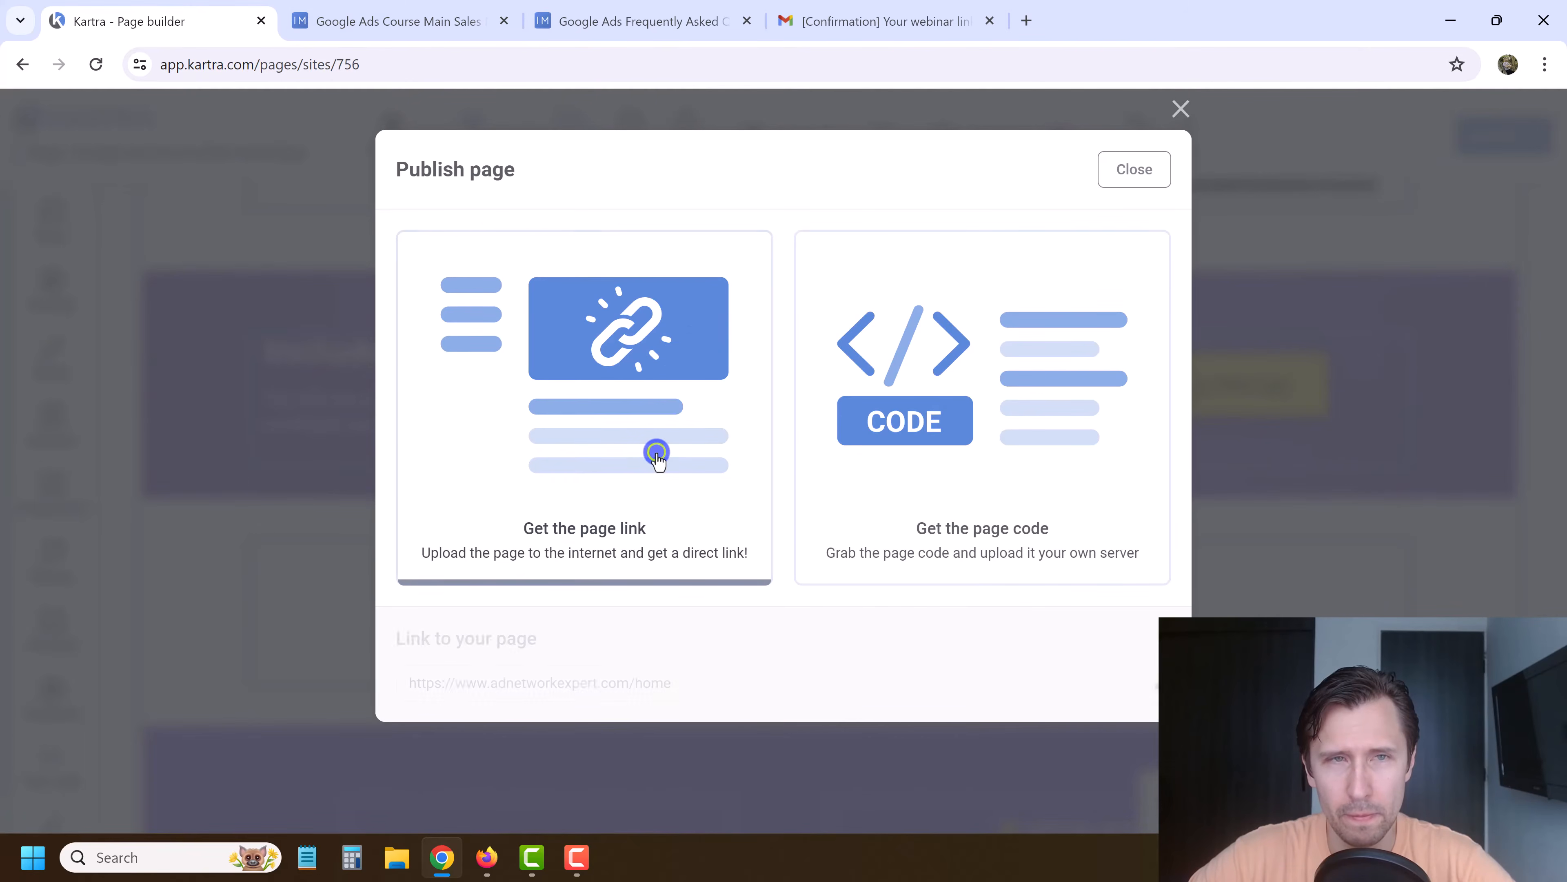
Step: Reload the live Google Ads Course sales page and check the webinar invitation below the case studies section
click(395, 20)
click(90, 63)
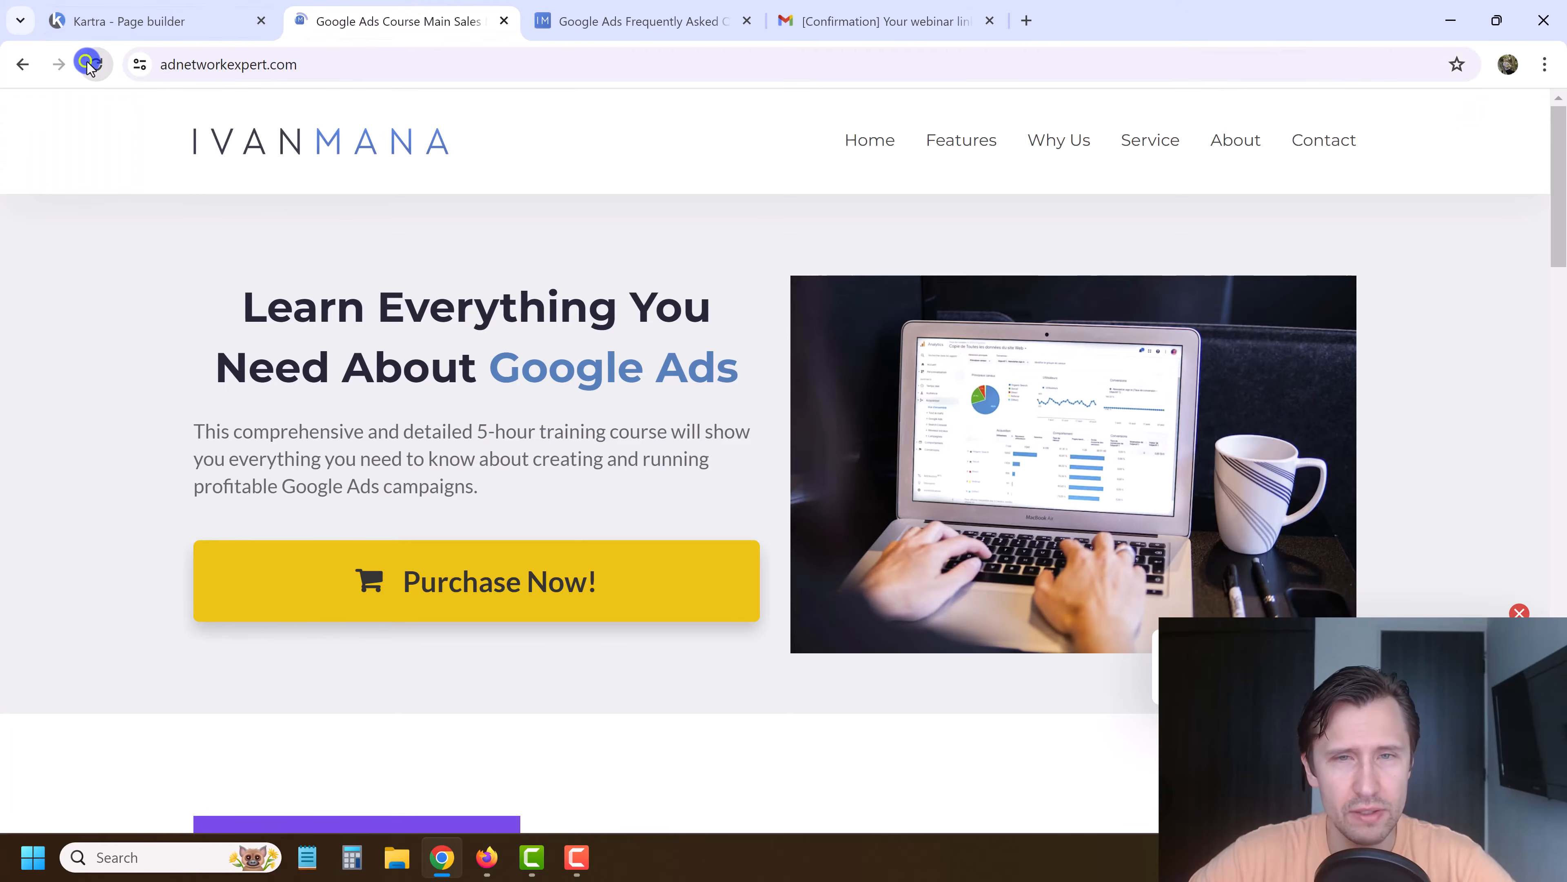
scroll(665, 332, down, 20)
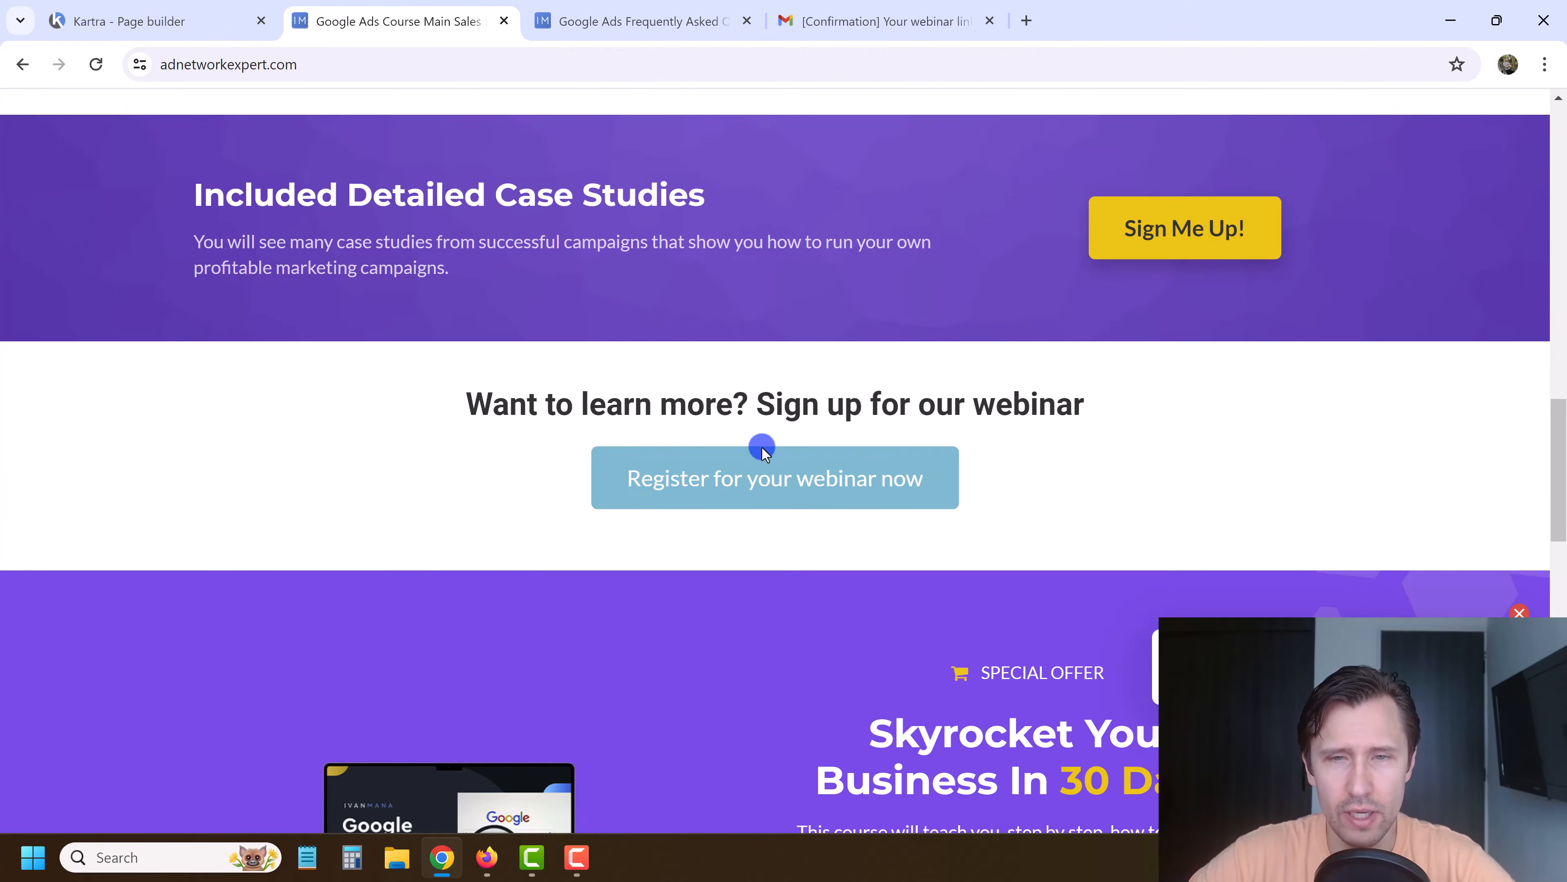
scroll(764, 451, up, 1)
drag(574, 508, 861, 525)
click(850, 516)
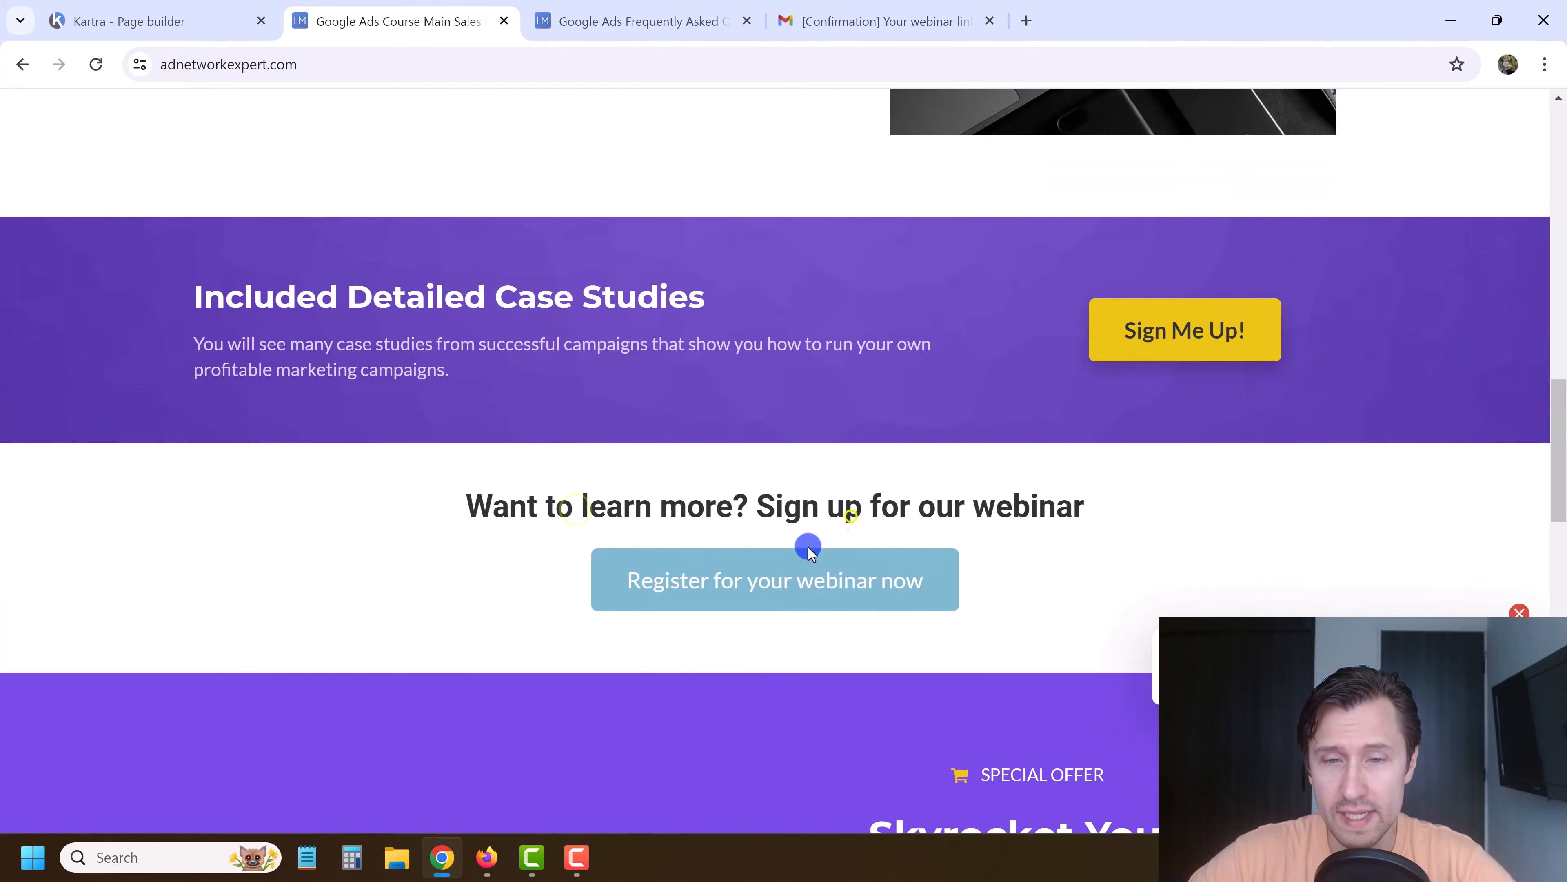
Step: Test the "Register for your webinar now" button through to the registration form, then close the popup without registering
click(773, 581)
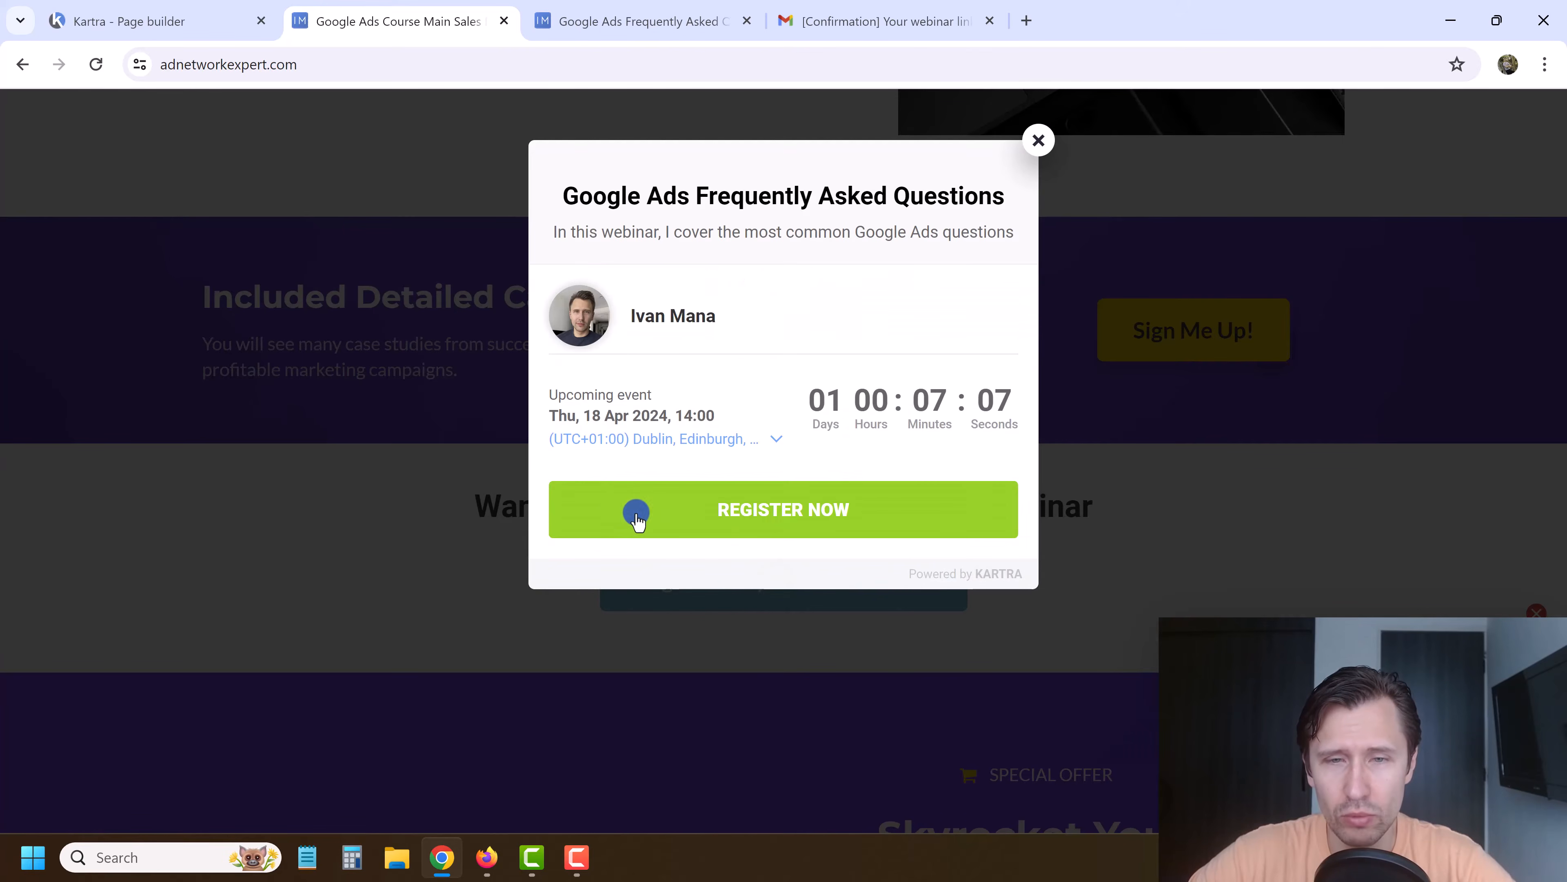
click(637, 519)
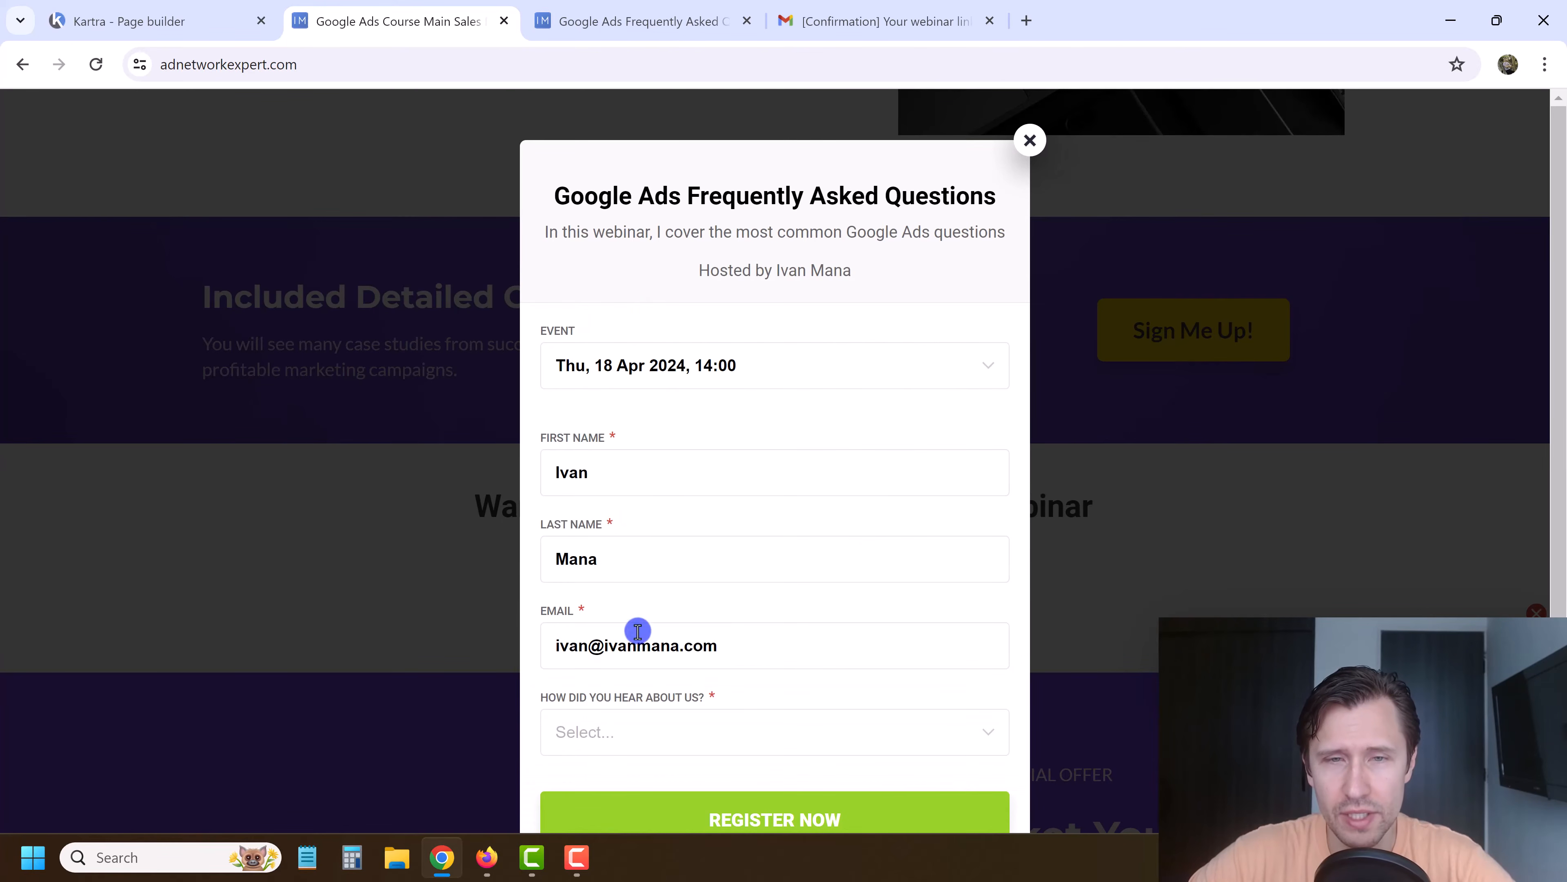
click(685, 370)
click(821, 223)
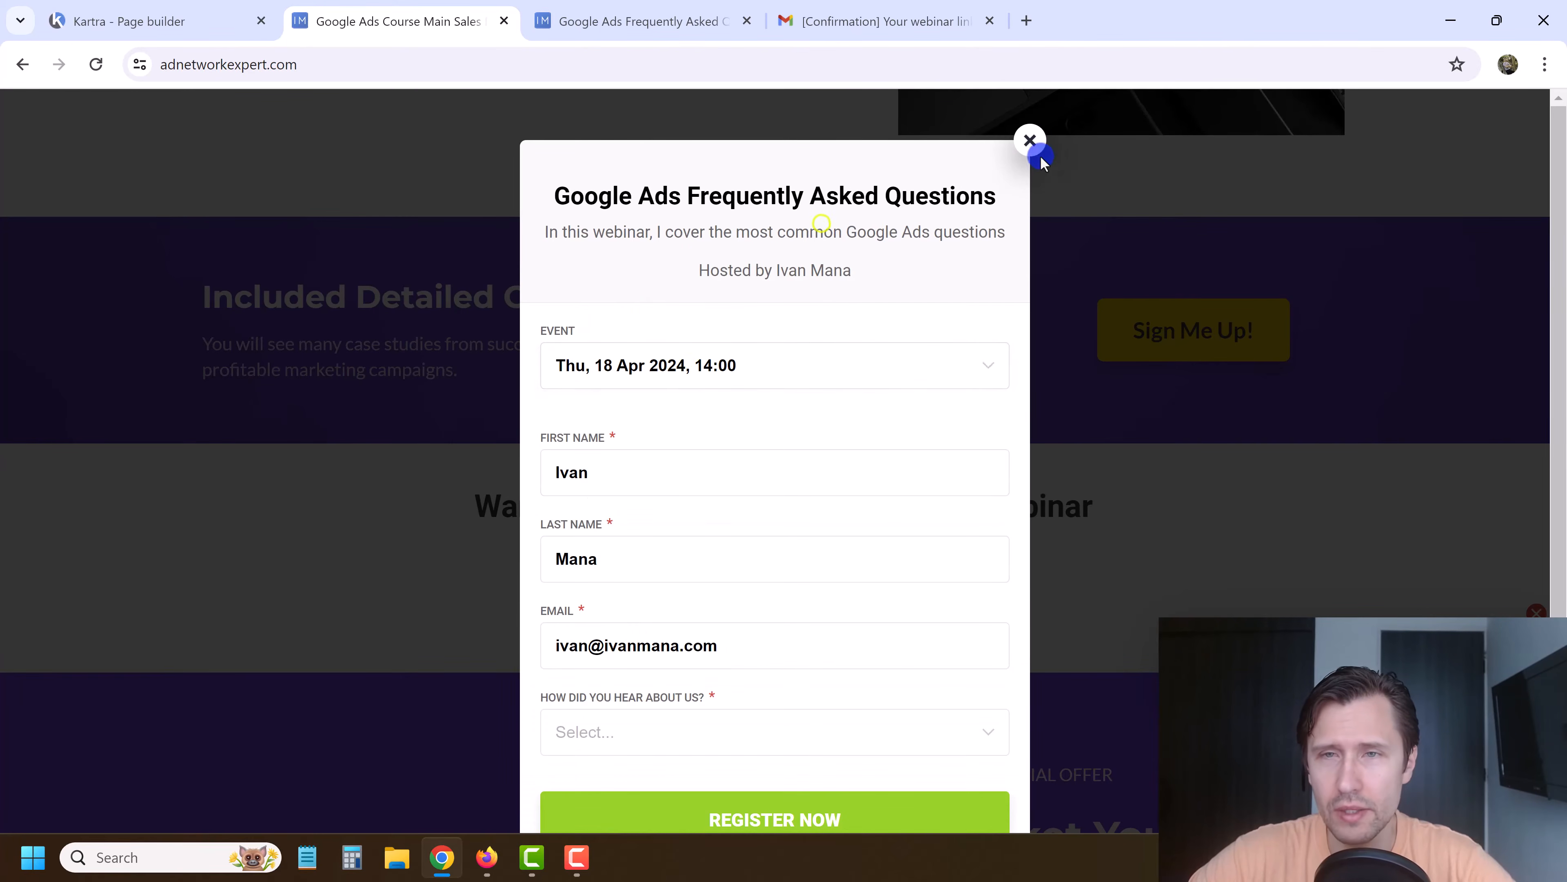
click(1038, 154)
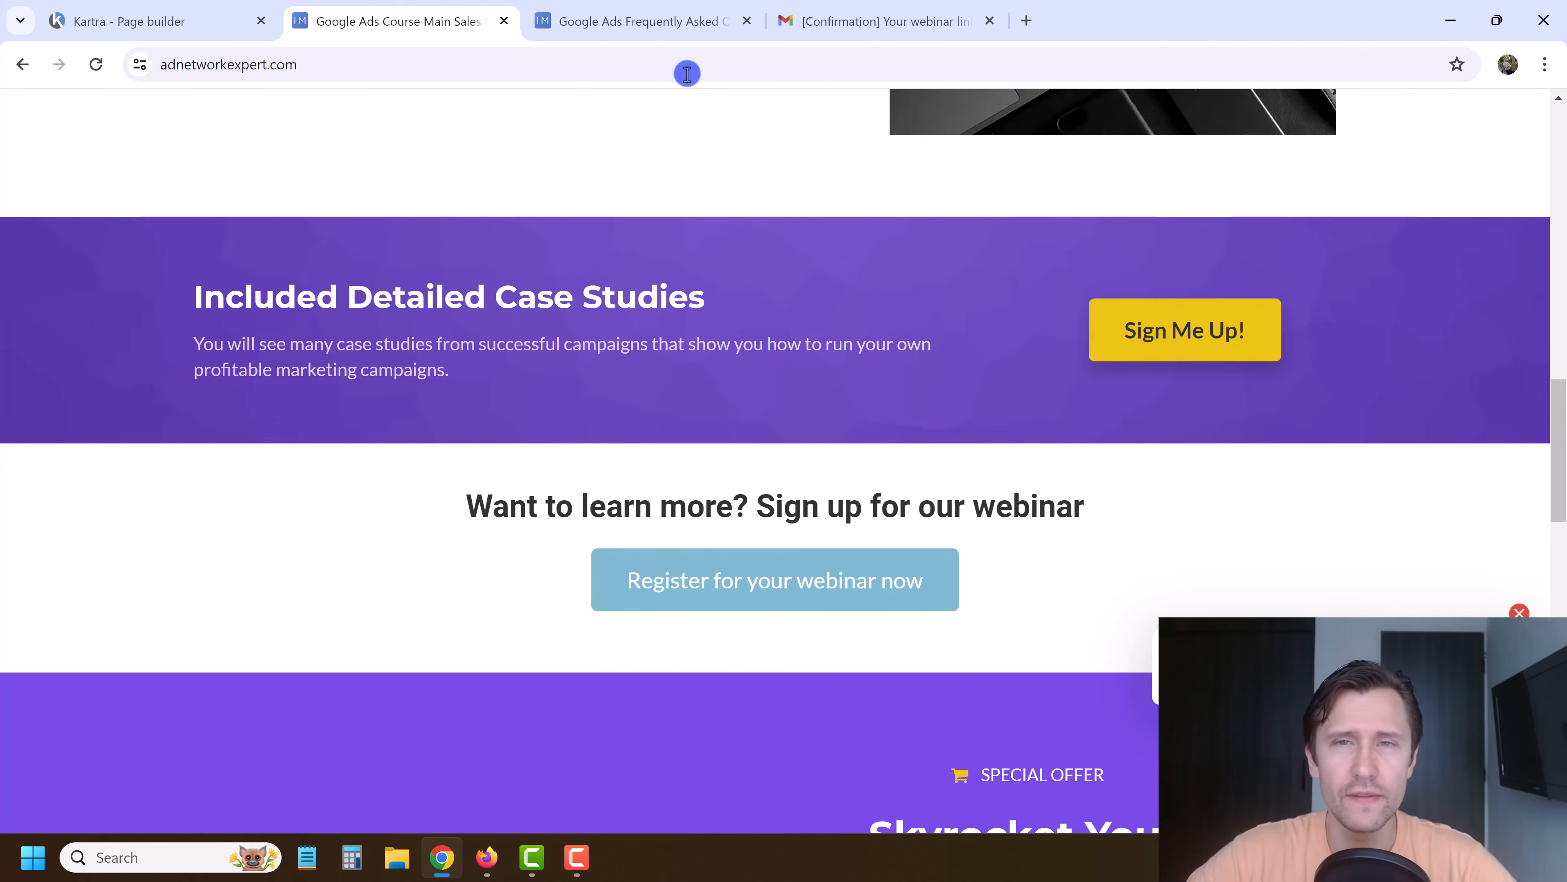
scroll(879, 553, up, 5)
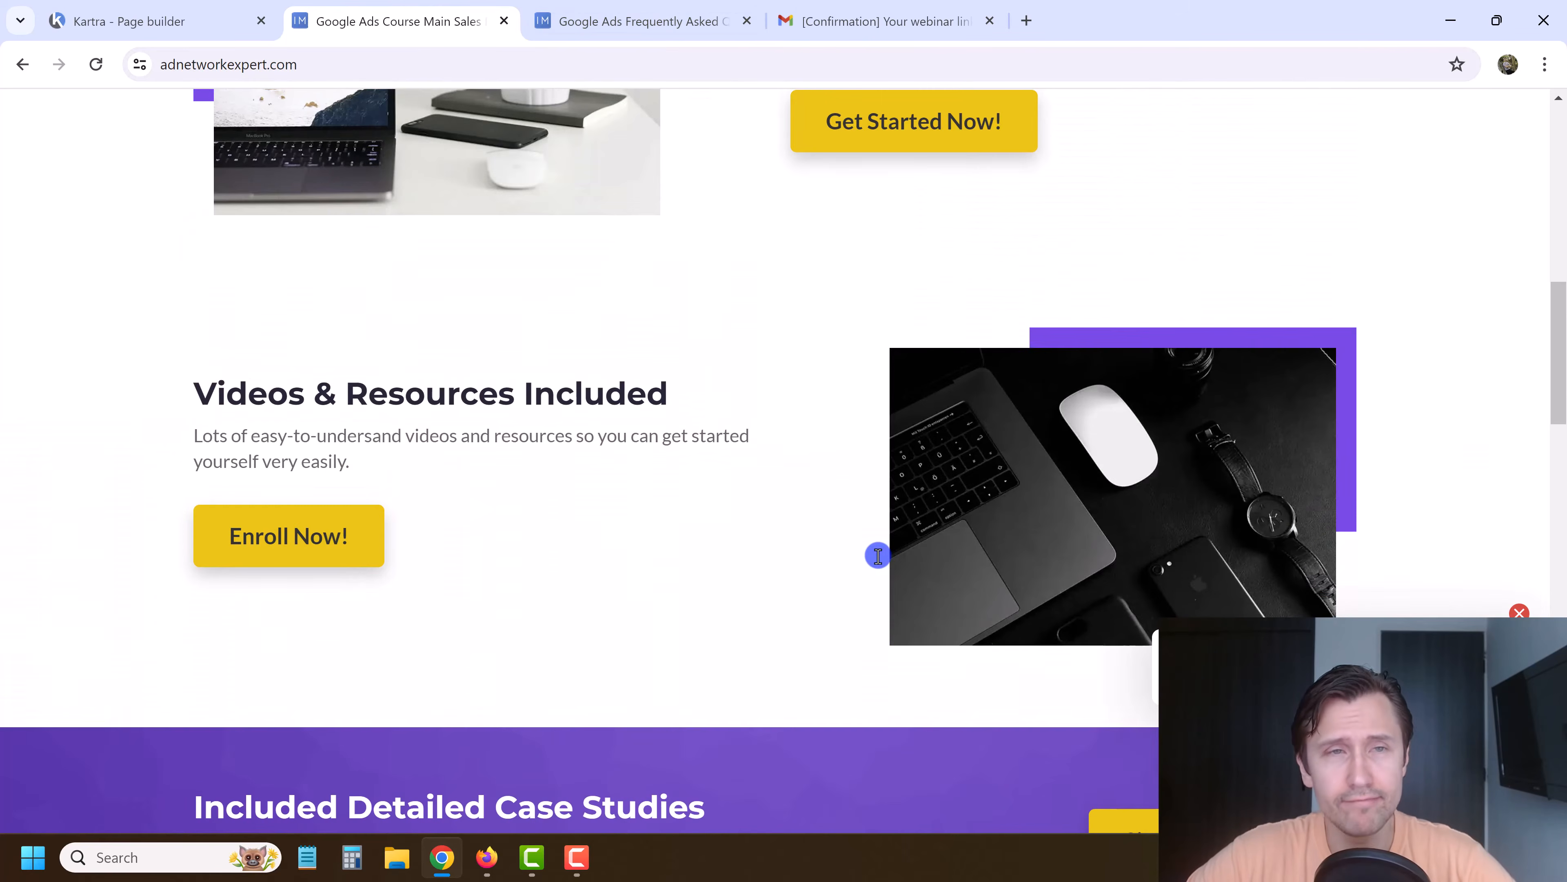
scroll(878, 555, up, 9)
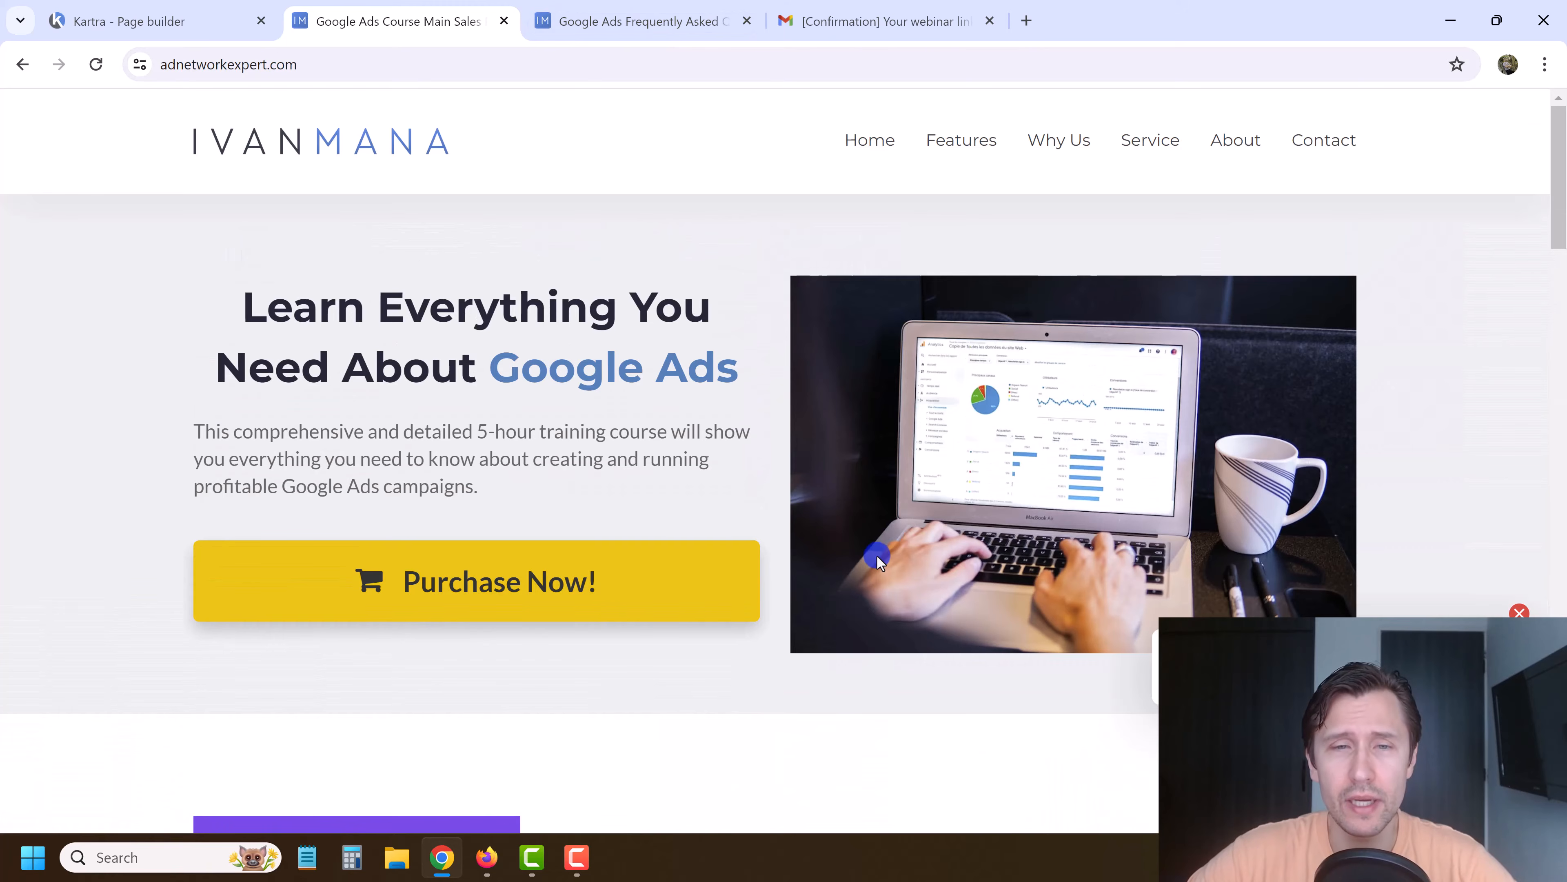